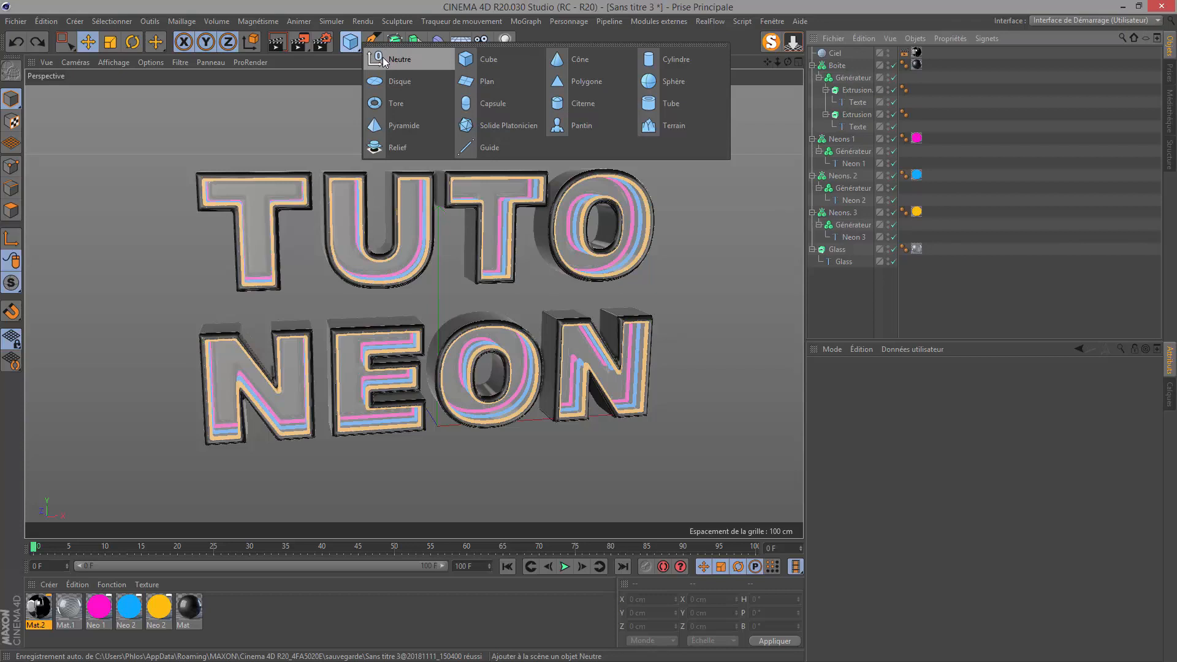
# Group all the scene objects under a new Neutre object, expand it, and inspect the text of the first Texte spline
pyautogui.moveTo(785, 119); pyautogui.dragTo(841, 58)
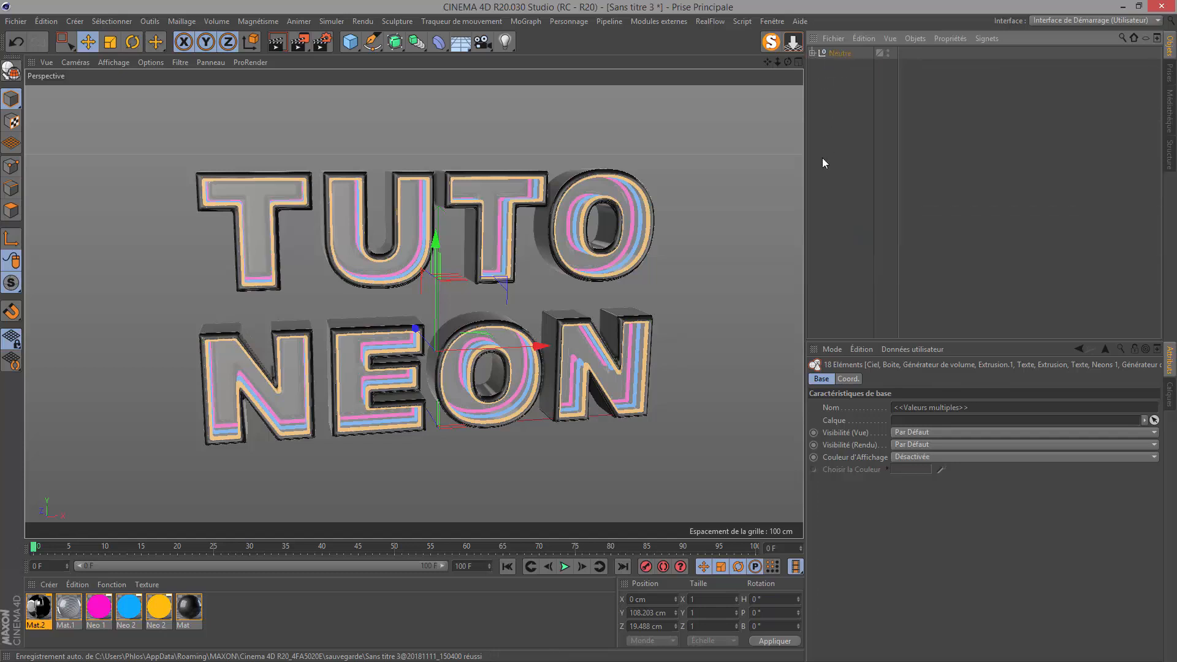
pyautogui.click(813, 53)
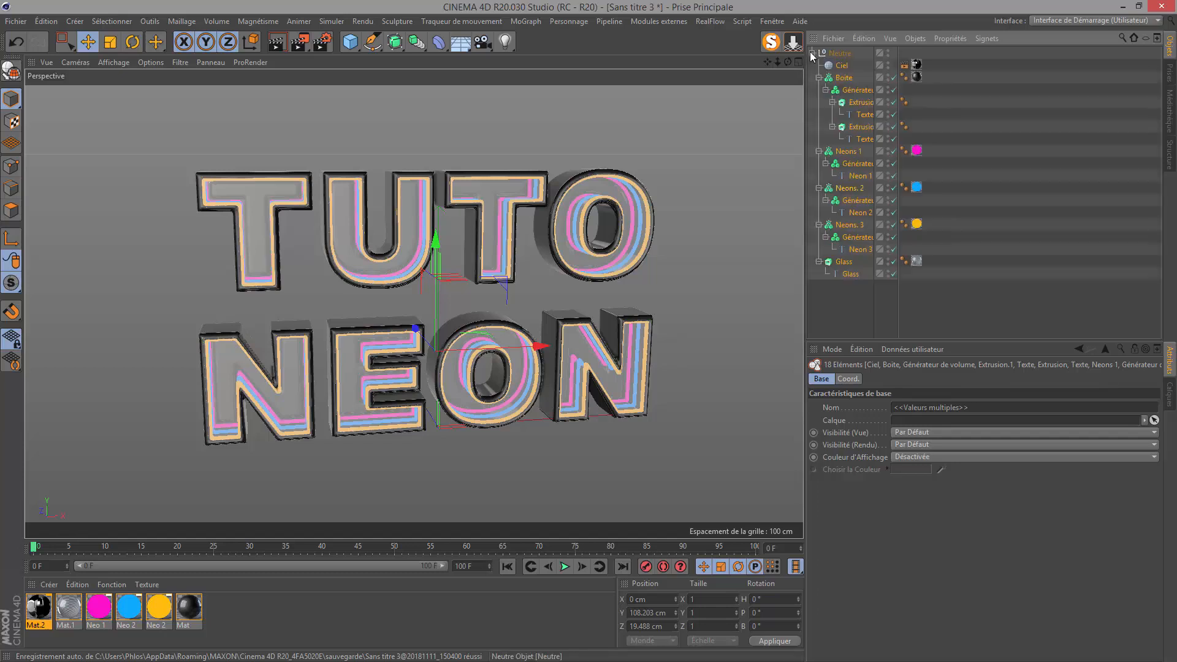
pyautogui.click(866, 114)
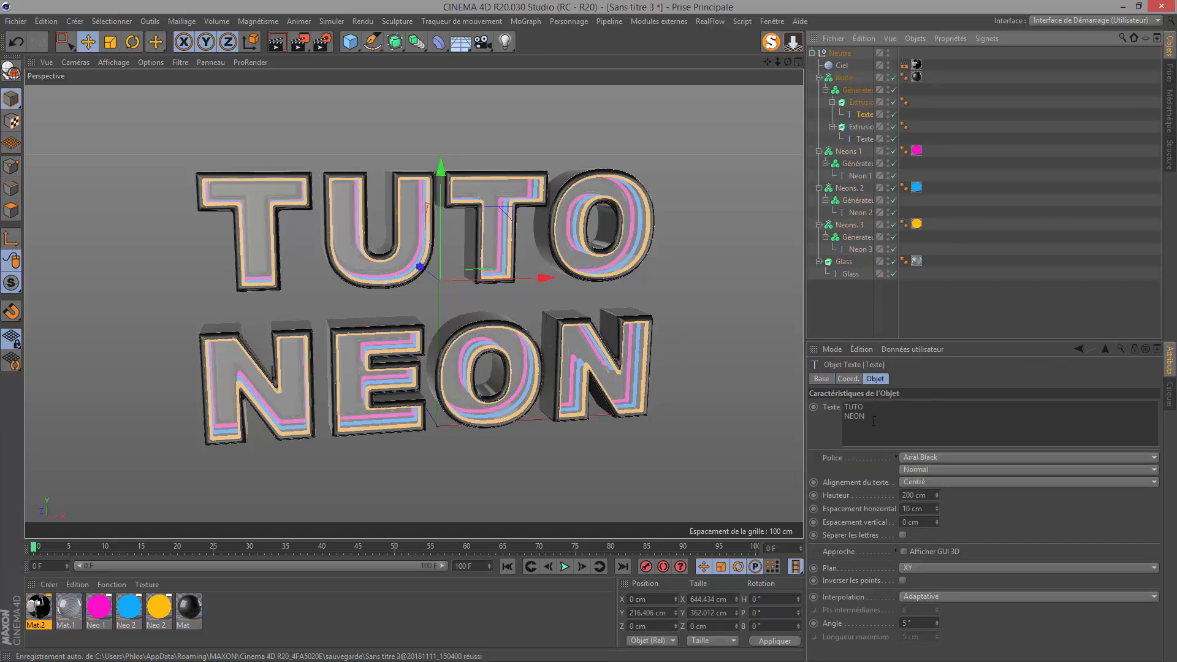
pyautogui.moveTo(865, 421); pyautogui.dragTo(824, 407)
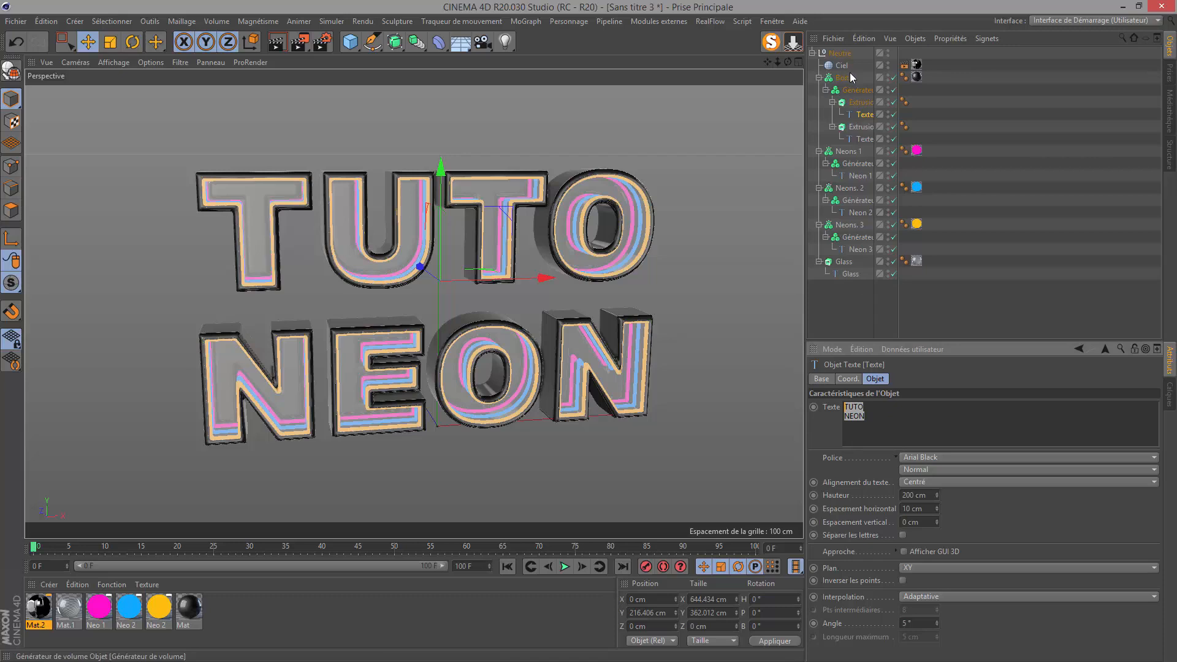
# Add an XPresso tag to the Neutre object that contains the scene objects
pyautogui.click(840, 53)
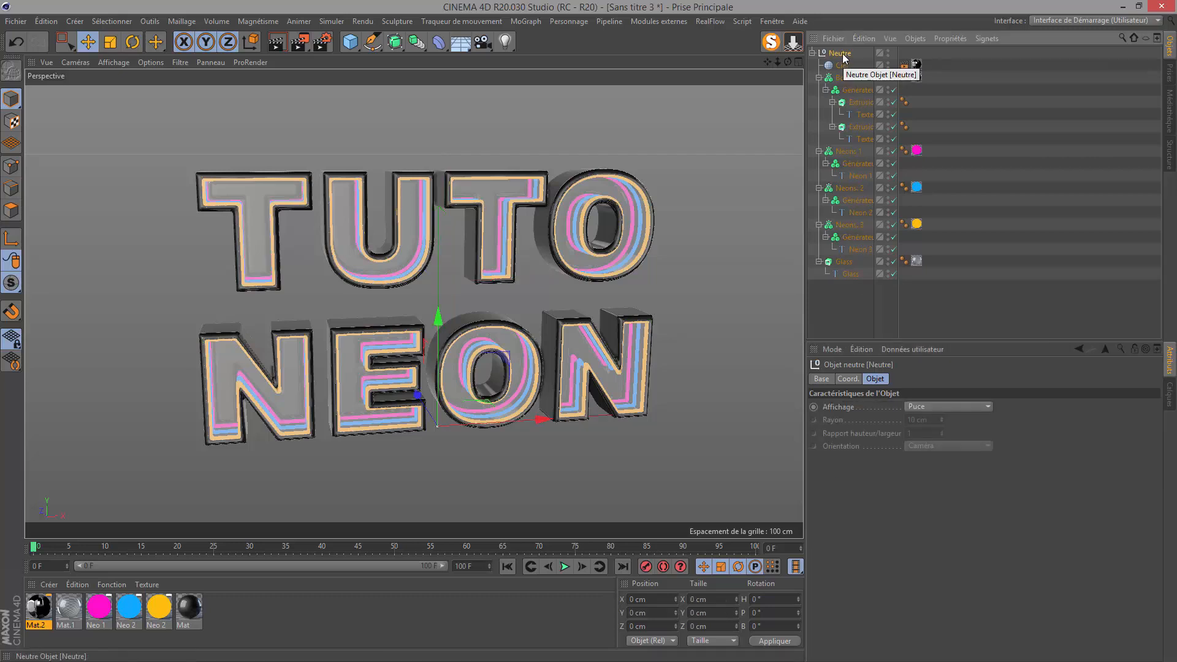
pyautogui.rightClick(844, 56)
pyautogui.moveTo(888, 75)
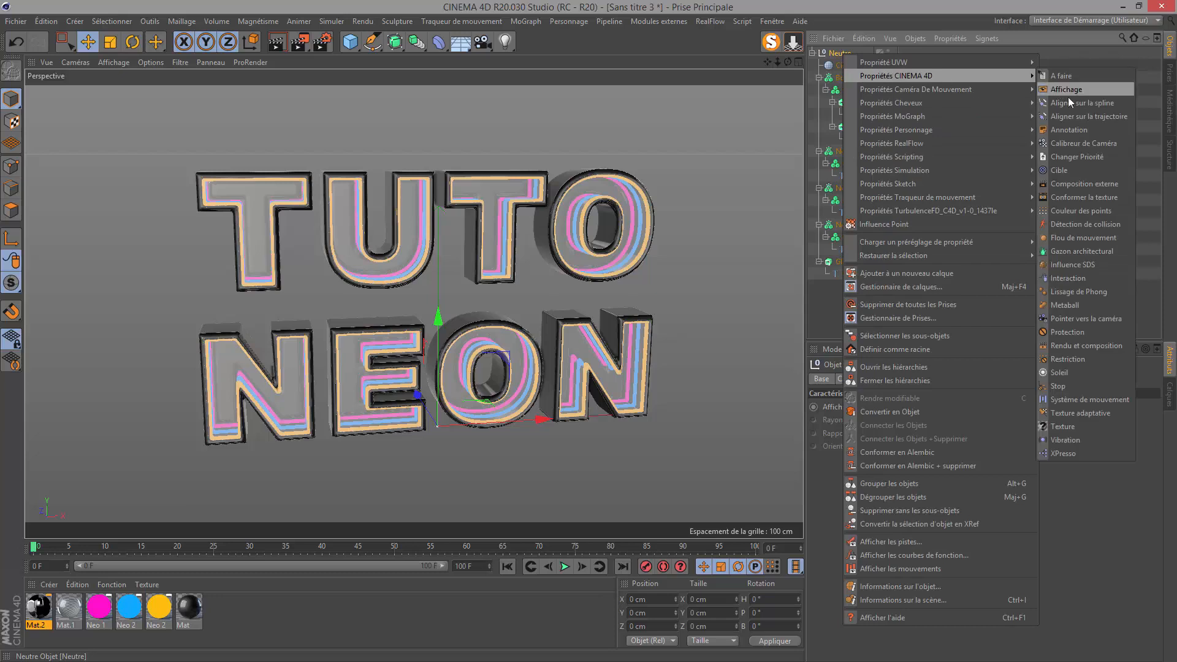
pyautogui.click(1064, 453)
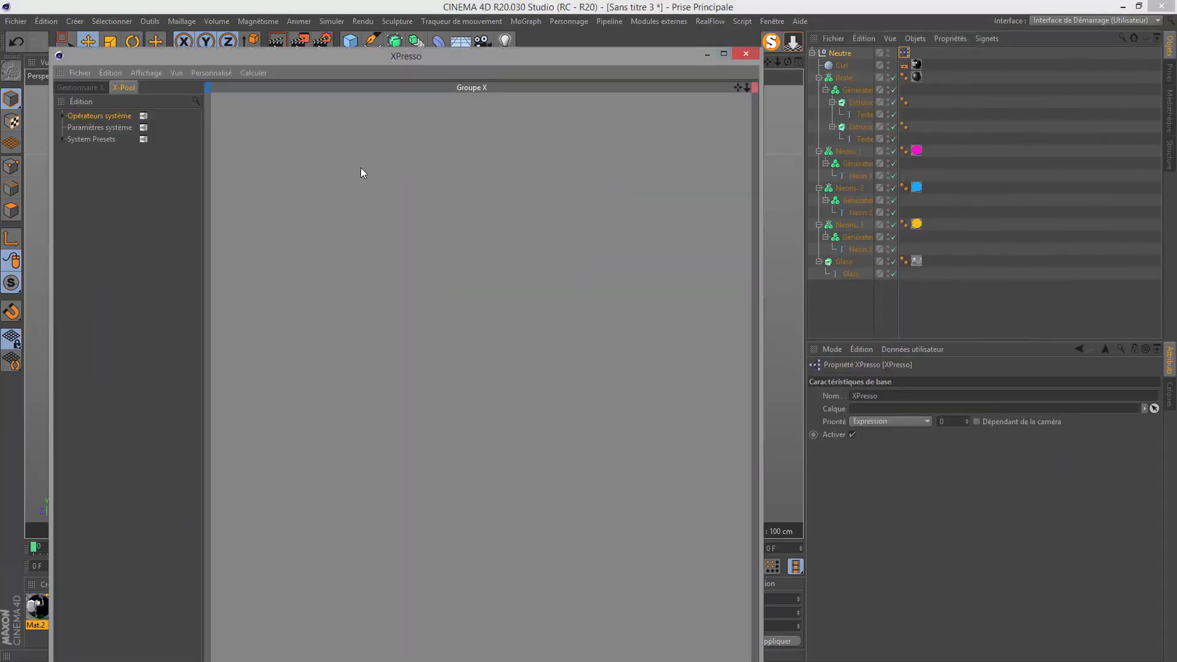
# Create a new user data entry on the XPresso tag and name it "Text"
pyautogui.click(905, 54)
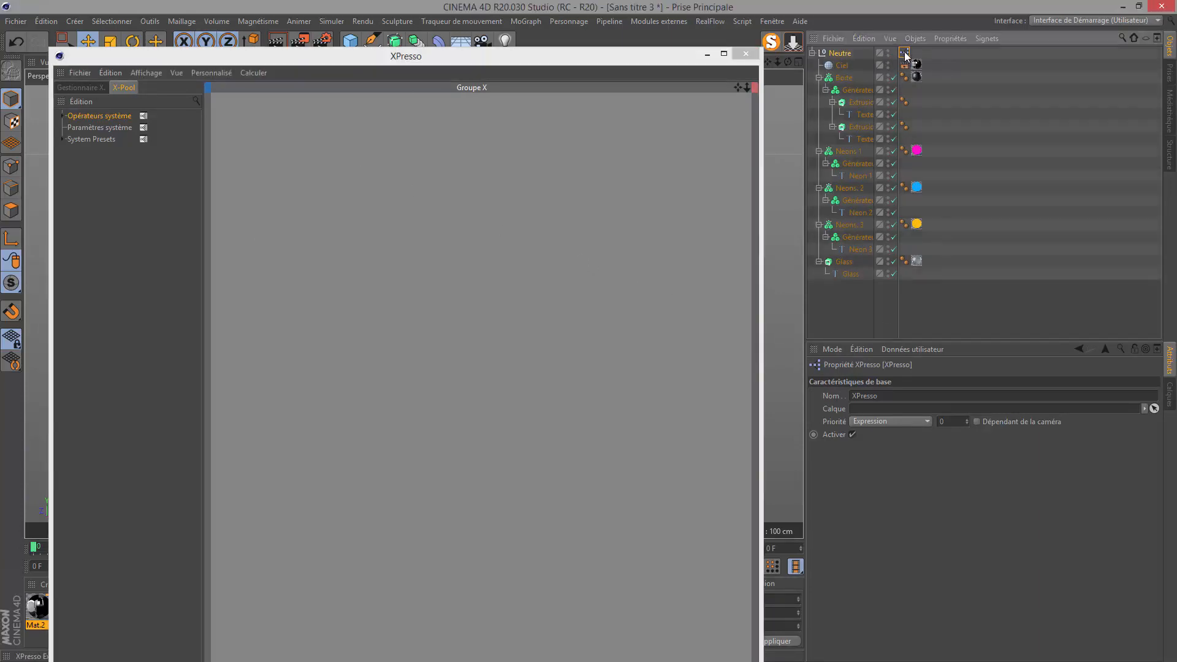
pyautogui.click(901, 348)
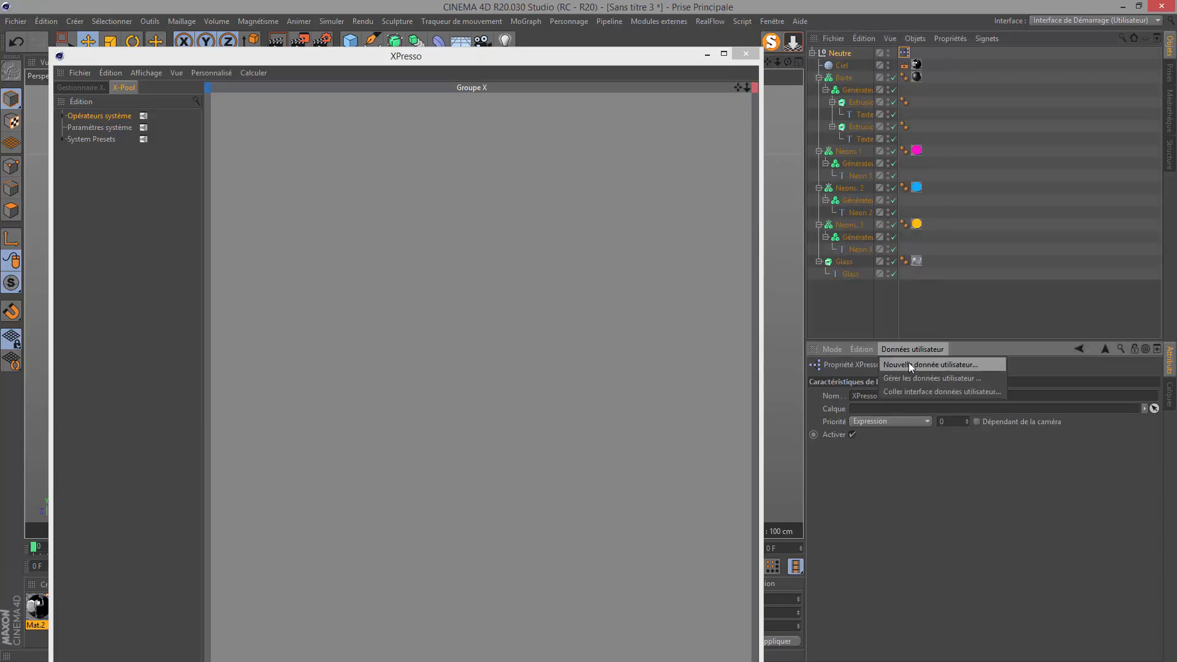
pyautogui.click(907, 364)
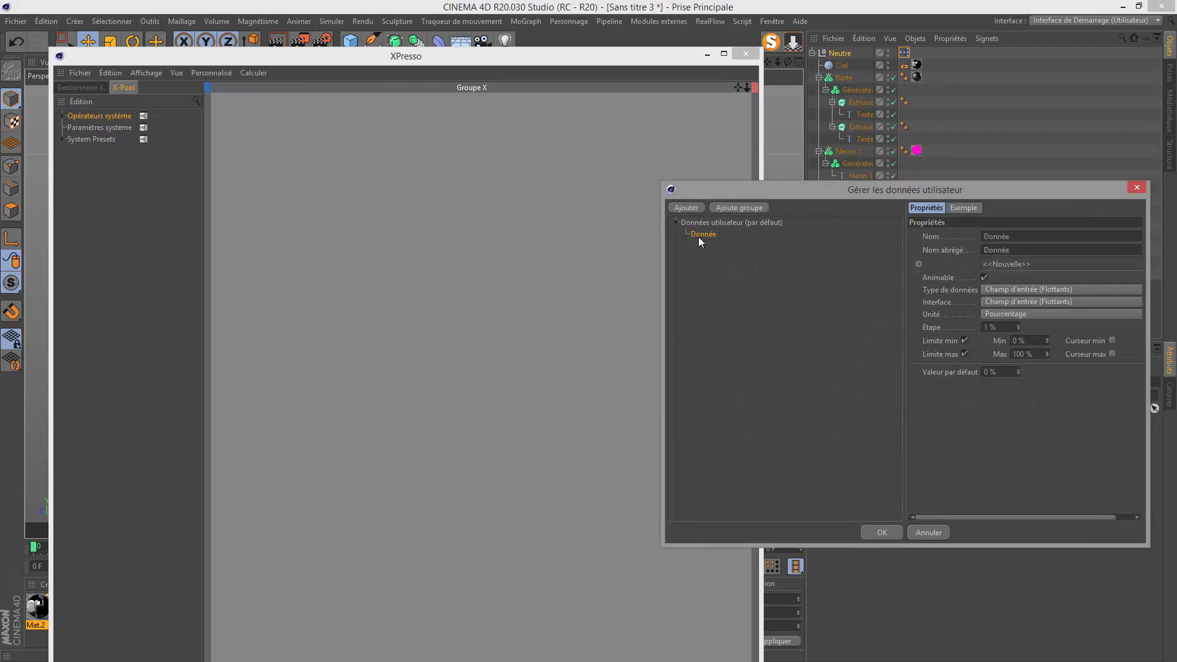
pyautogui.moveTo(1020, 241); pyautogui.dragTo(917, 258)
pyautogui.write('Text')
pyautogui.click(998, 251)
pyautogui.moveTo(998, 250); pyautogui.dragTo(943, 258)
pyautogui.moveTo(942, 188); pyautogui.dragTo(548, 153)
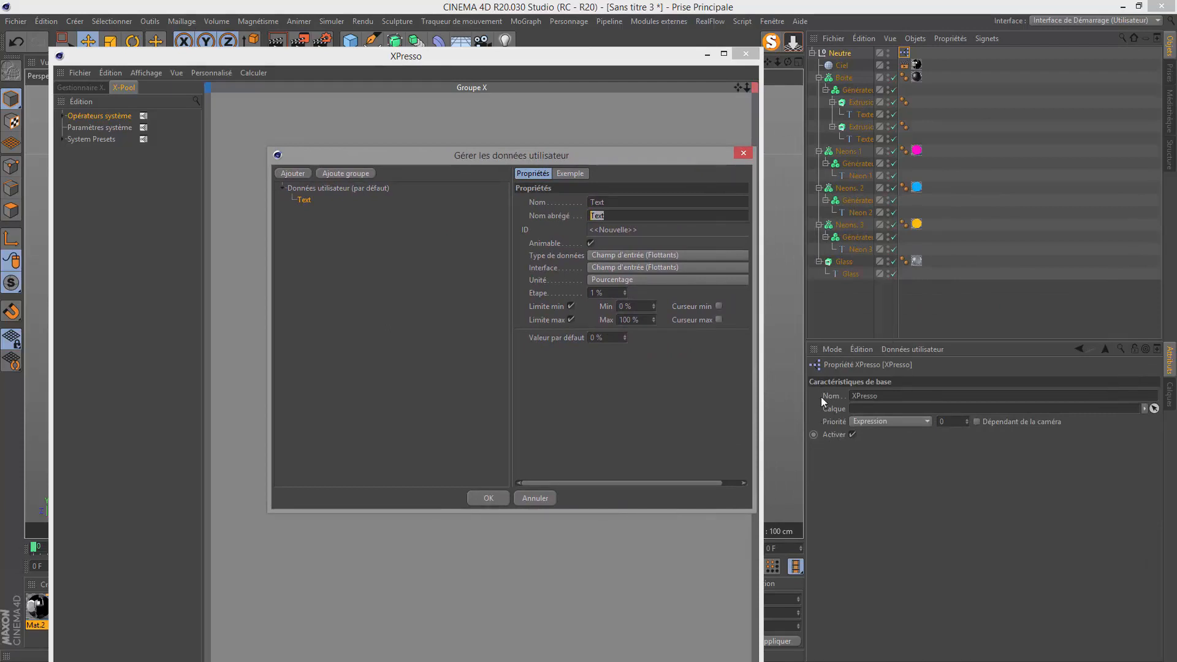
pyautogui.moveTo(569, 157); pyautogui.dragTo(687, 122)
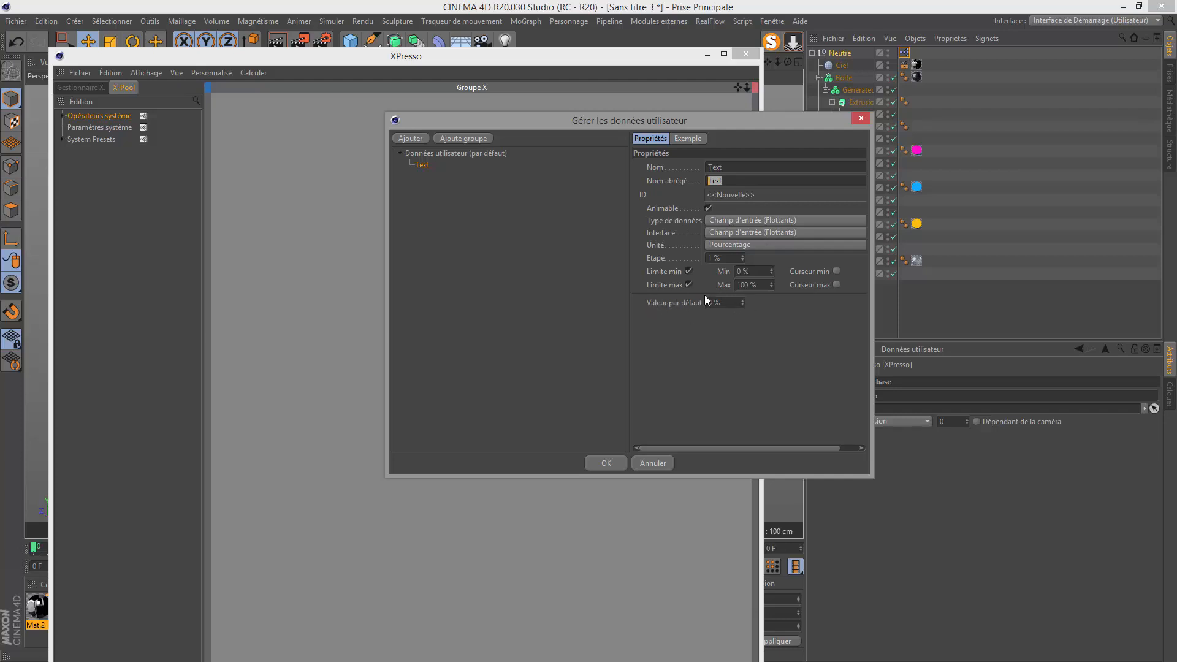
# Set the data type of the Text user data entry to Texte
pyautogui.moveTo(743, 301)
pyautogui.mouseDown()
pyautogui.moveTo(743, 287)
pyautogui.moveTo(742, 301)
pyautogui.mouseUp()
pyautogui.moveTo(789, 123); pyautogui.dragTo(687, 135)
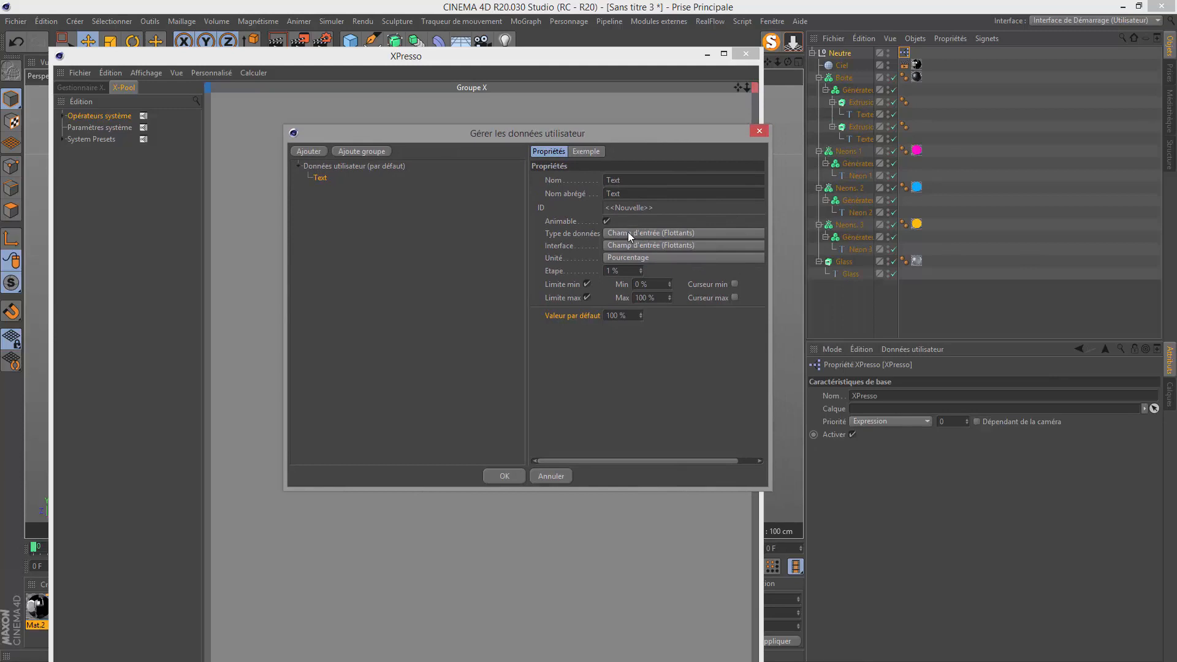
pyautogui.click(650, 233)
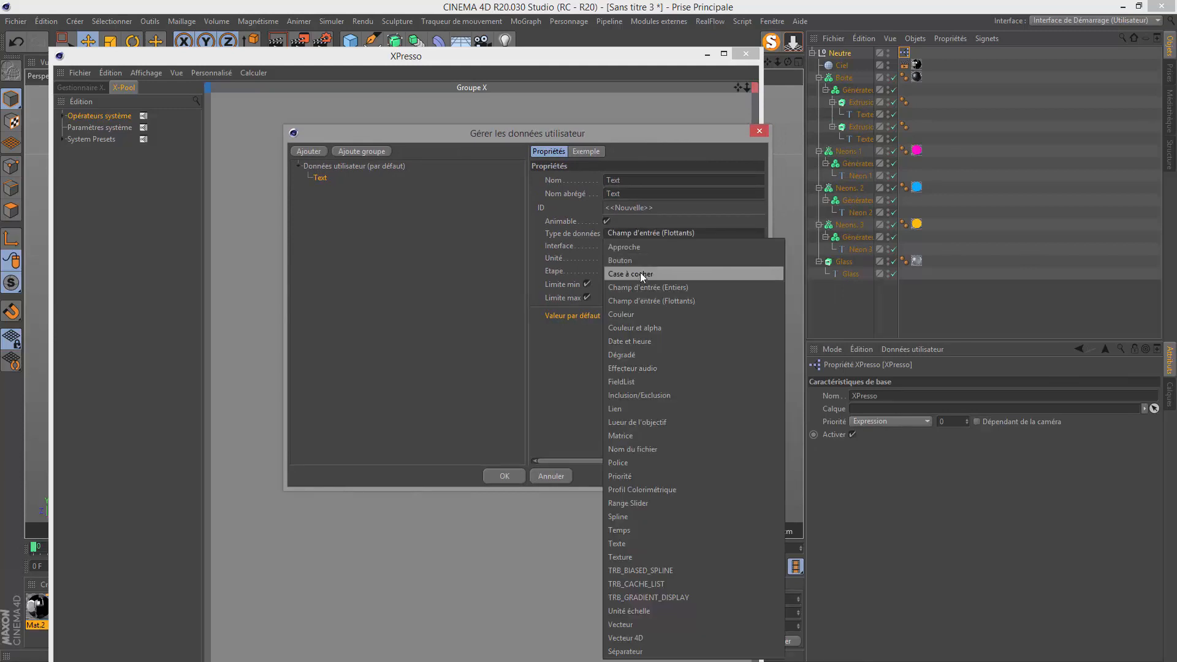
pyautogui.click(656, 543)
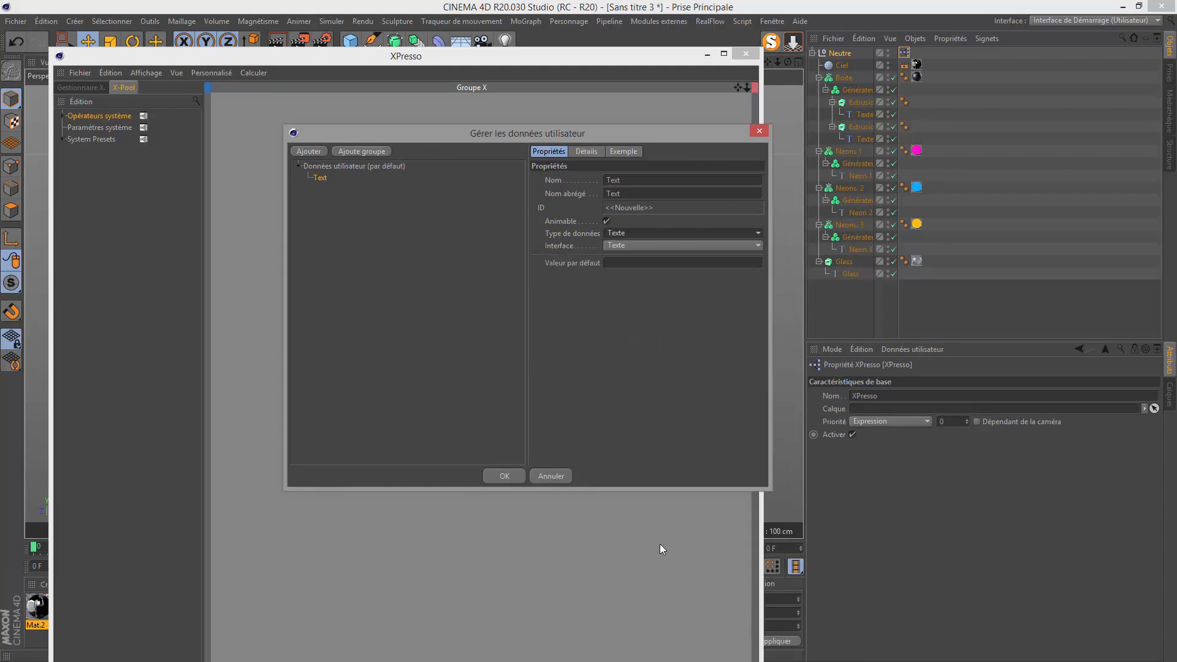
# Try a placeholder default value of "kmlk" and the Liste de chemin interface for the Text entry
pyautogui.click(660, 264)
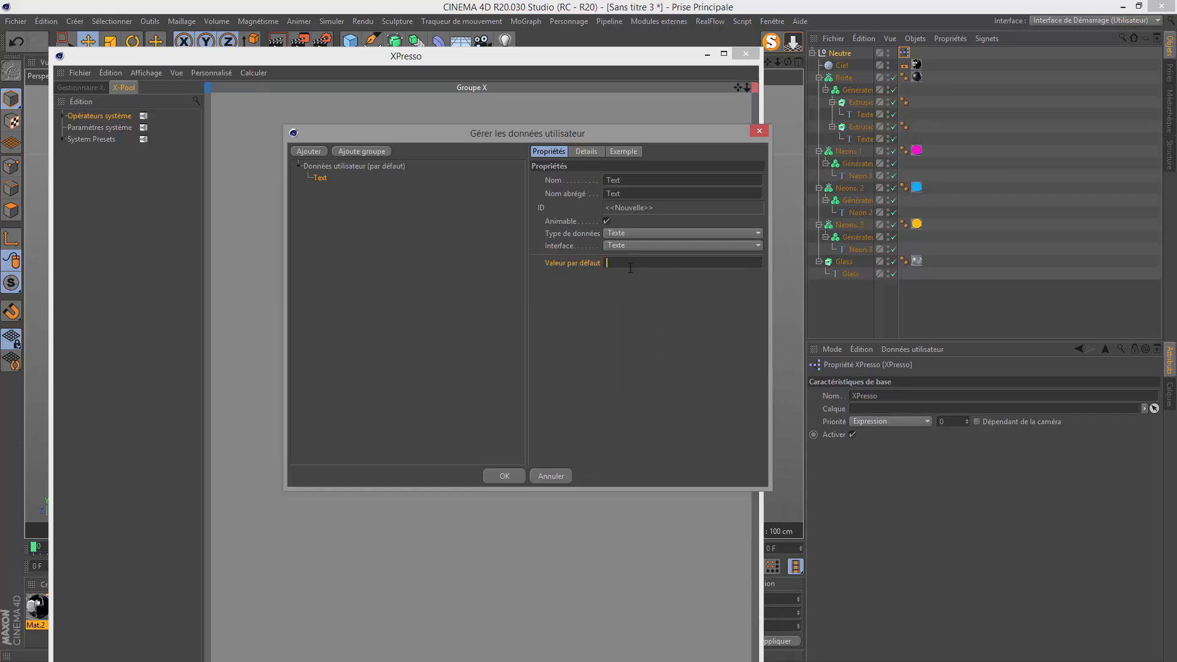
pyautogui.write('kmlk')
pyautogui.click(625, 249)
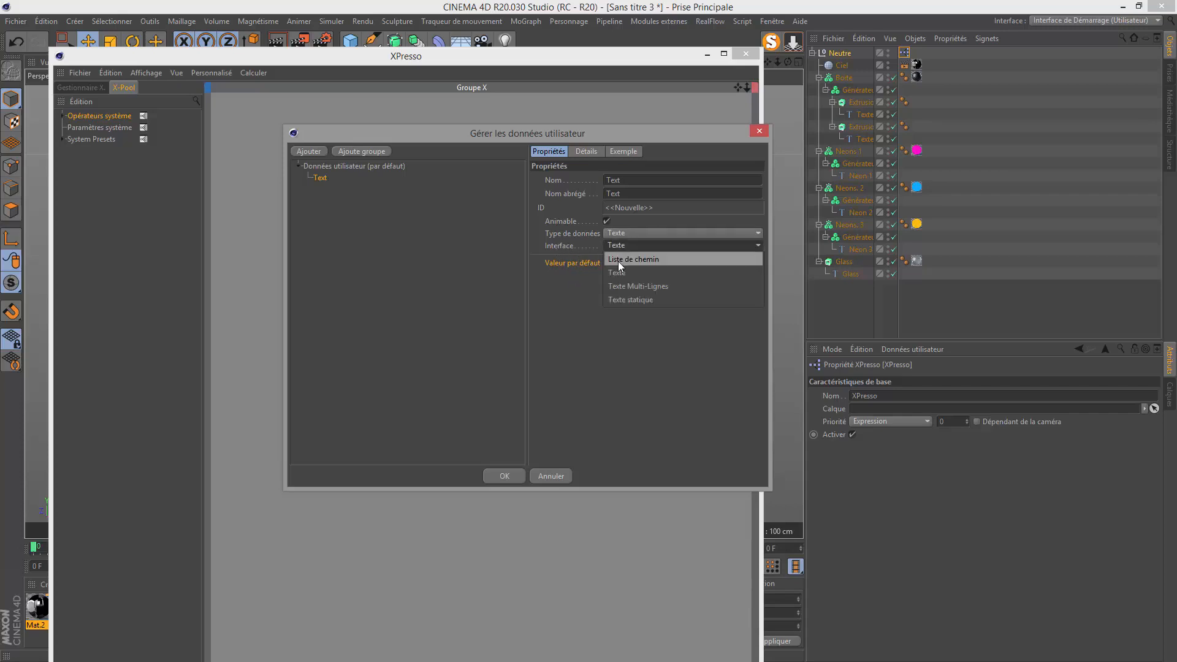
pyautogui.click(618, 261)
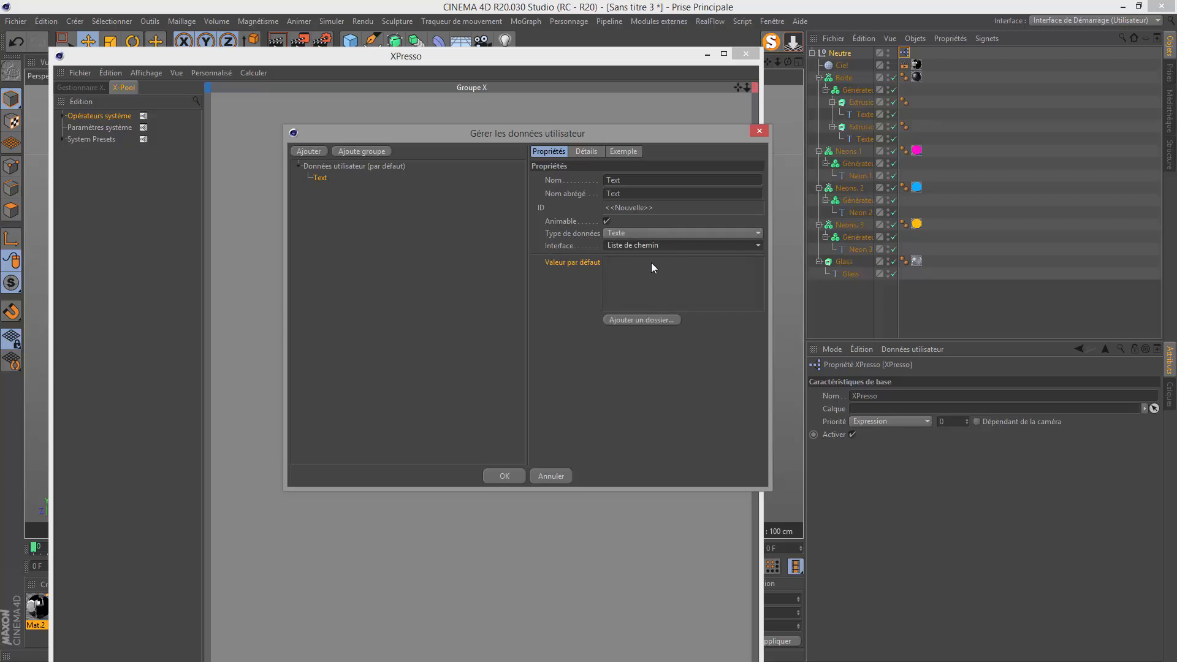
# Set the Text entry's interface to Texte Multi-Lignes with "EASY" and "NEON" on separate lines as default value, and confirm the user data
pyautogui.click(631, 246)
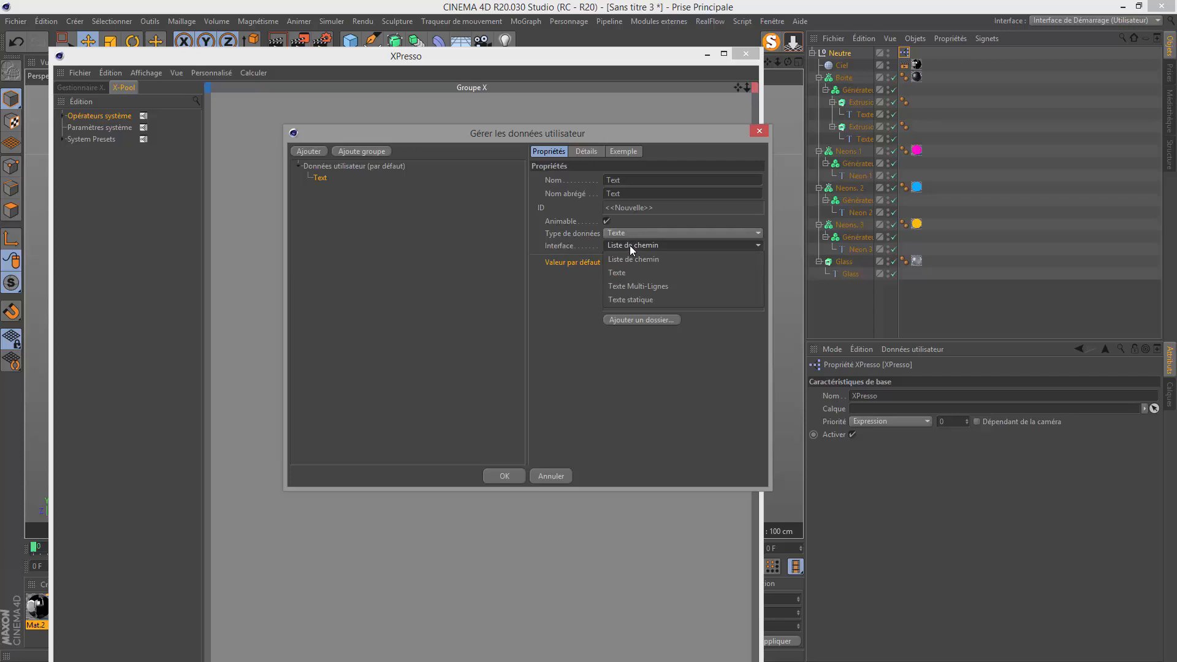
pyautogui.click(622, 287)
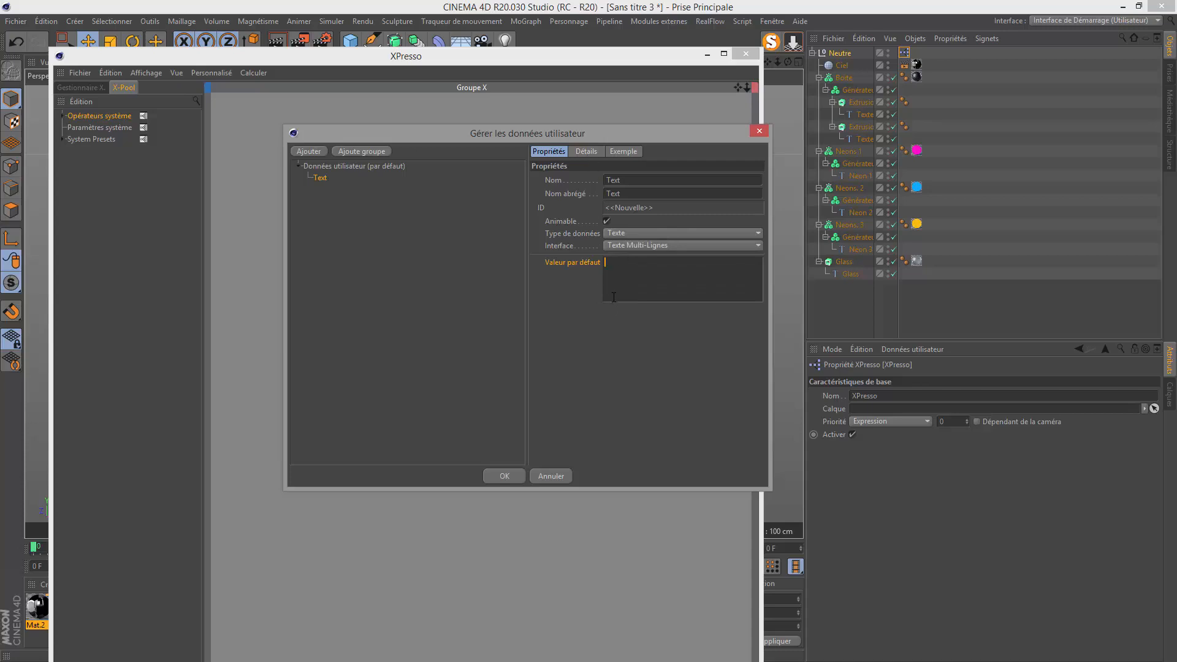
pyautogui.write('EASY ')
pyautogui.write('NEON')
pyautogui.click(500, 474)
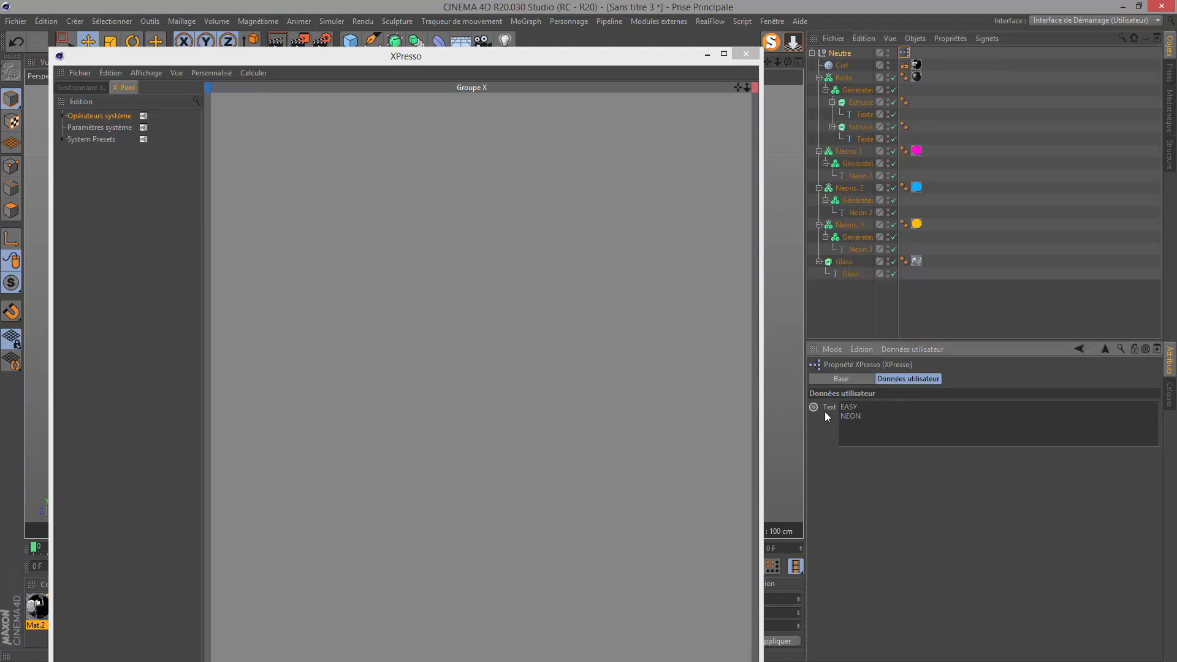
# Compare the tag's Text data with the text of both Texte splines and Neon 1, moving the XPresso window clear of the attributes
pyautogui.moveTo(865, 418); pyautogui.dragTo(833, 400)
pyautogui.moveTo(676, 64); pyautogui.dragTo(543, 425)
pyautogui.moveTo(473, 447); pyautogui.dragTo(540, 390)
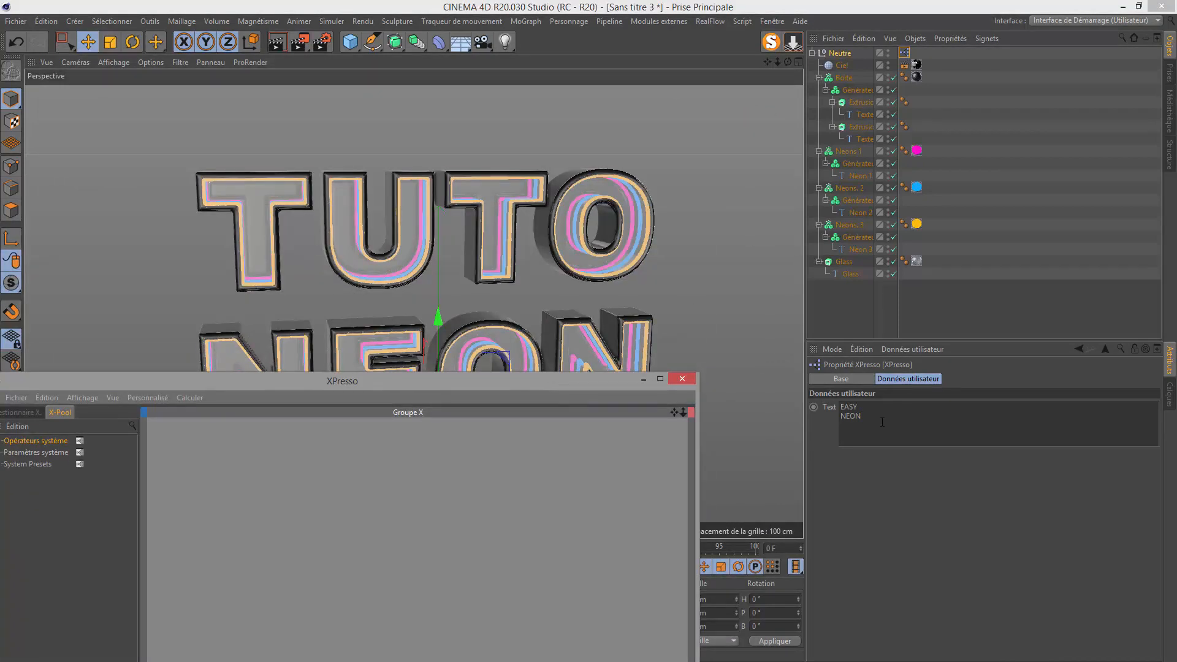
pyautogui.moveTo(469, 381); pyautogui.dragTo(516, 162)
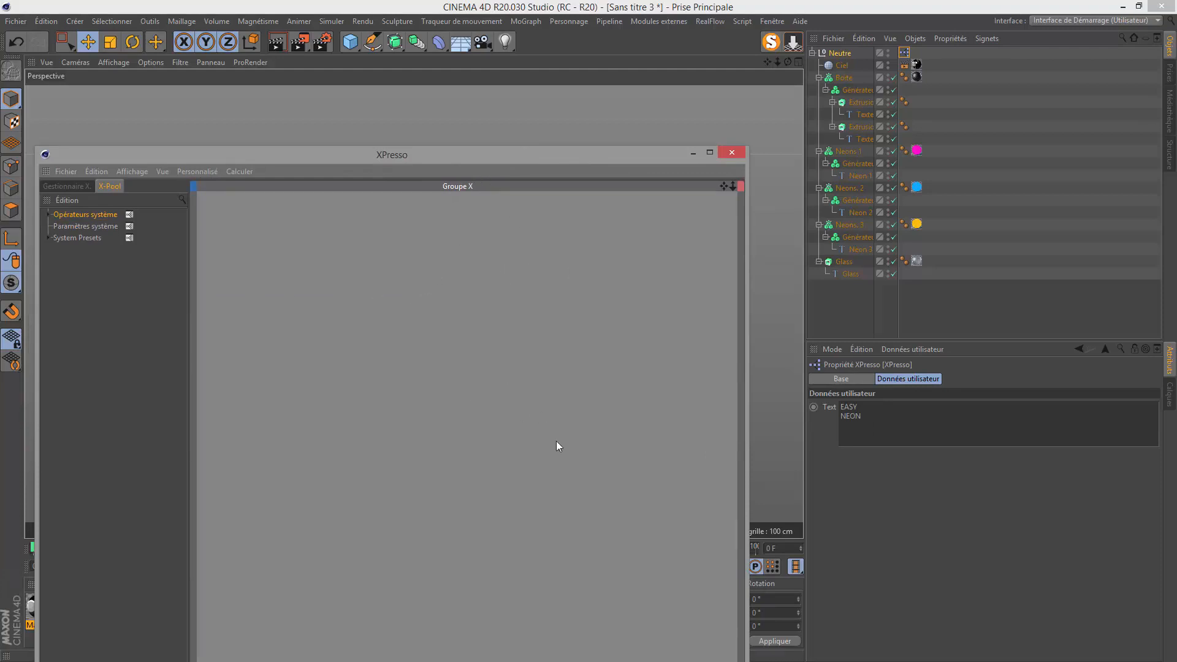
pyautogui.click(829, 408)
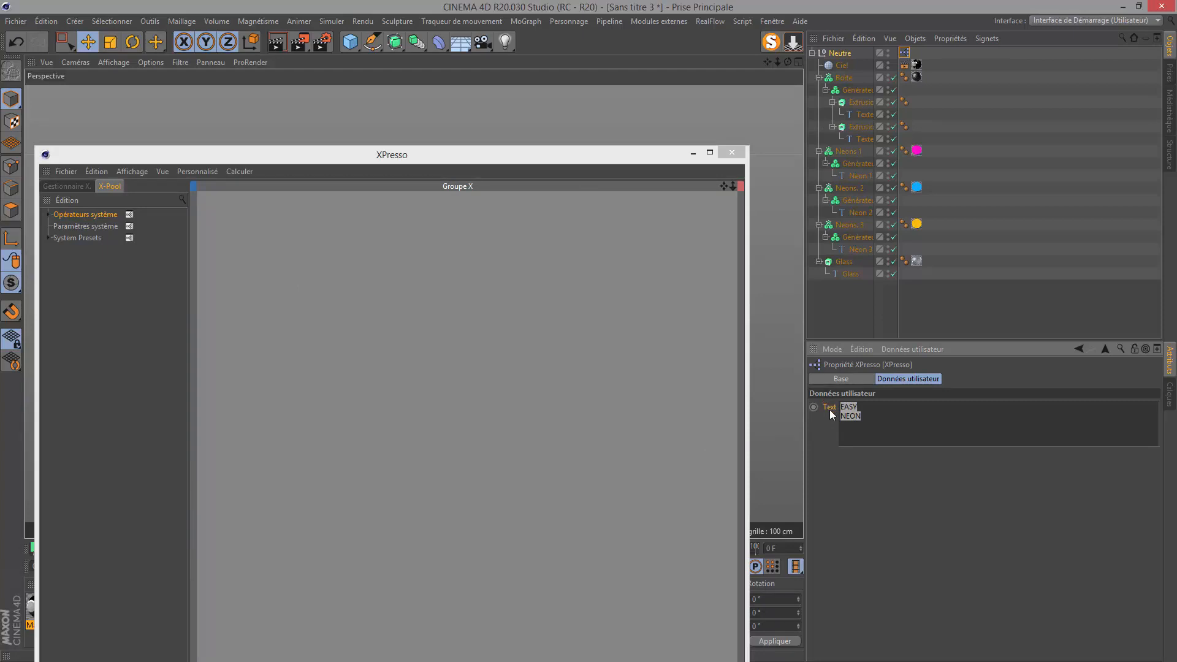
pyautogui.click(864, 115)
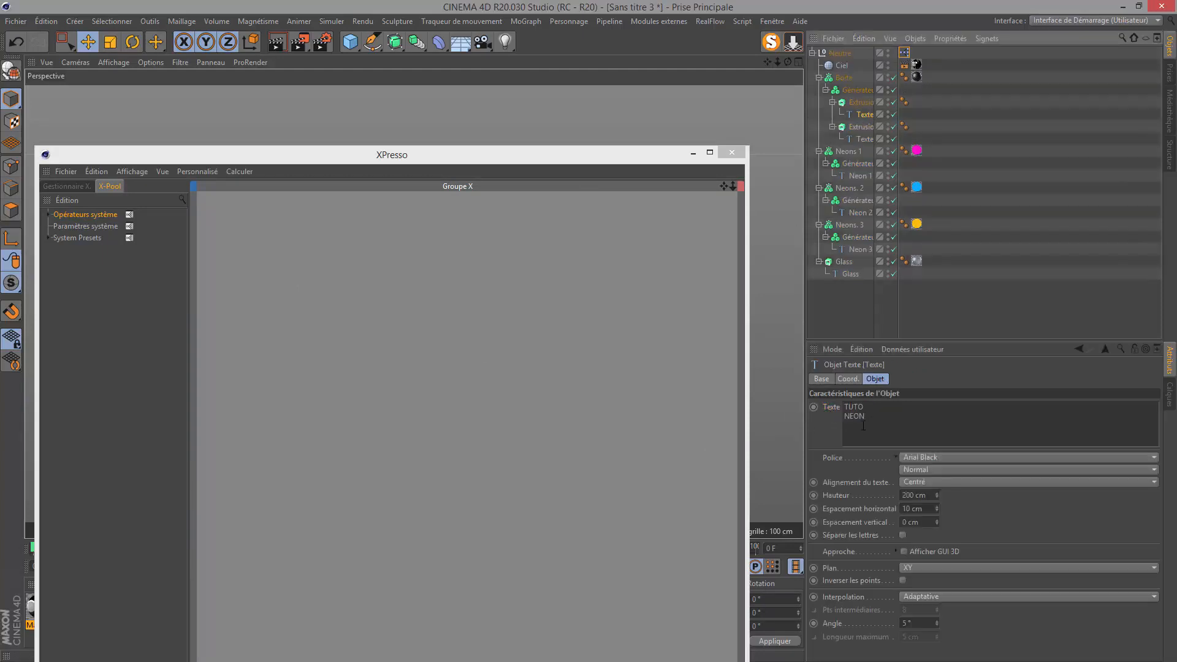
pyautogui.click(864, 139)
pyautogui.click(865, 424)
pyautogui.moveTo(847, 175); pyautogui.dragTo(807, 352)
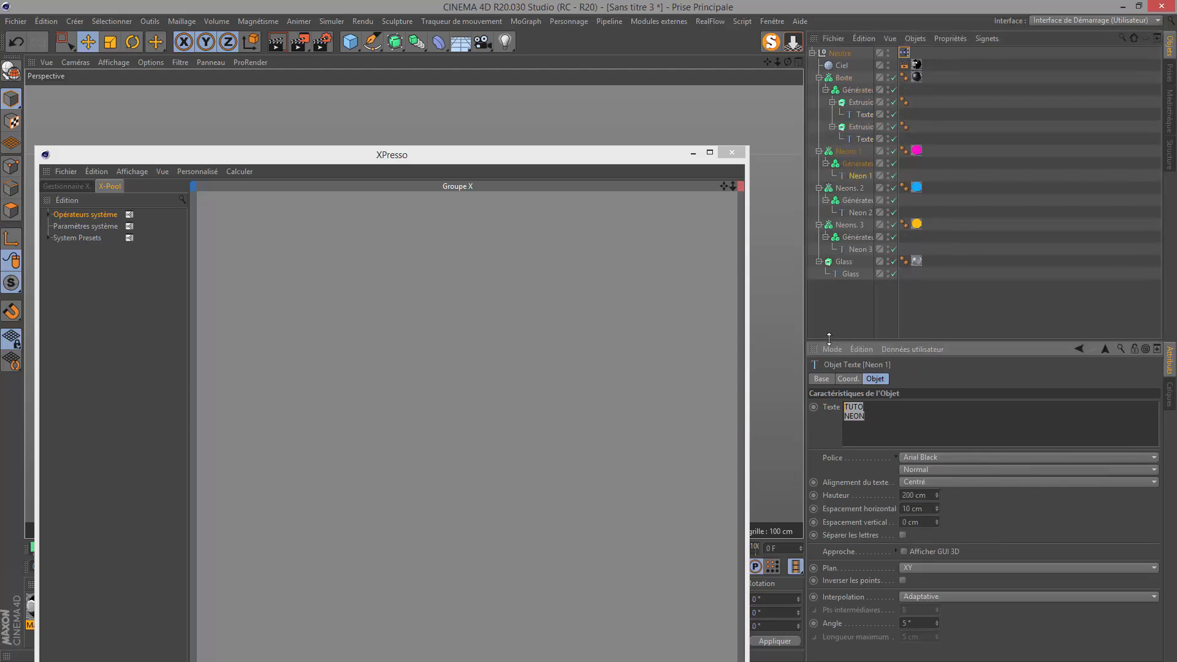
# Add both Texte splines, Neon 1, Neon 2, Neon 3 and Glass as nodes stacked in a column in the XPresso graph
pyautogui.click(862, 113)
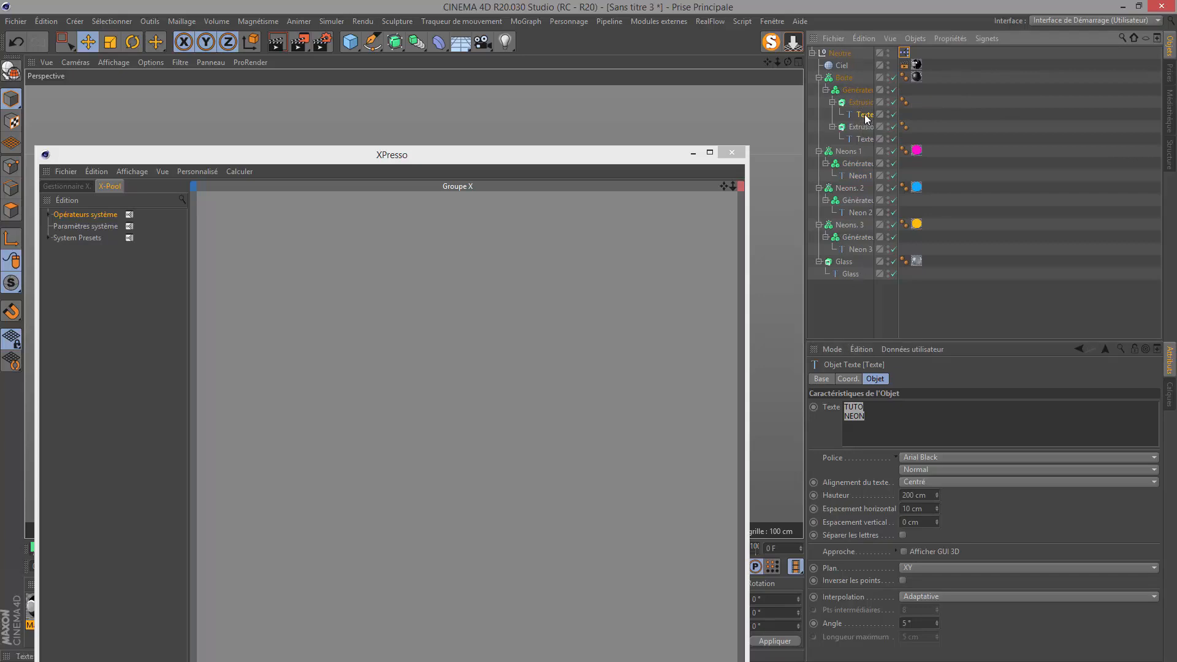
pyautogui.moveTo(764, 174); pyautogui.dragTo(638, 239)
pyautogui.moveTo(869, 138); pyautogui.dragTo(637, 271)
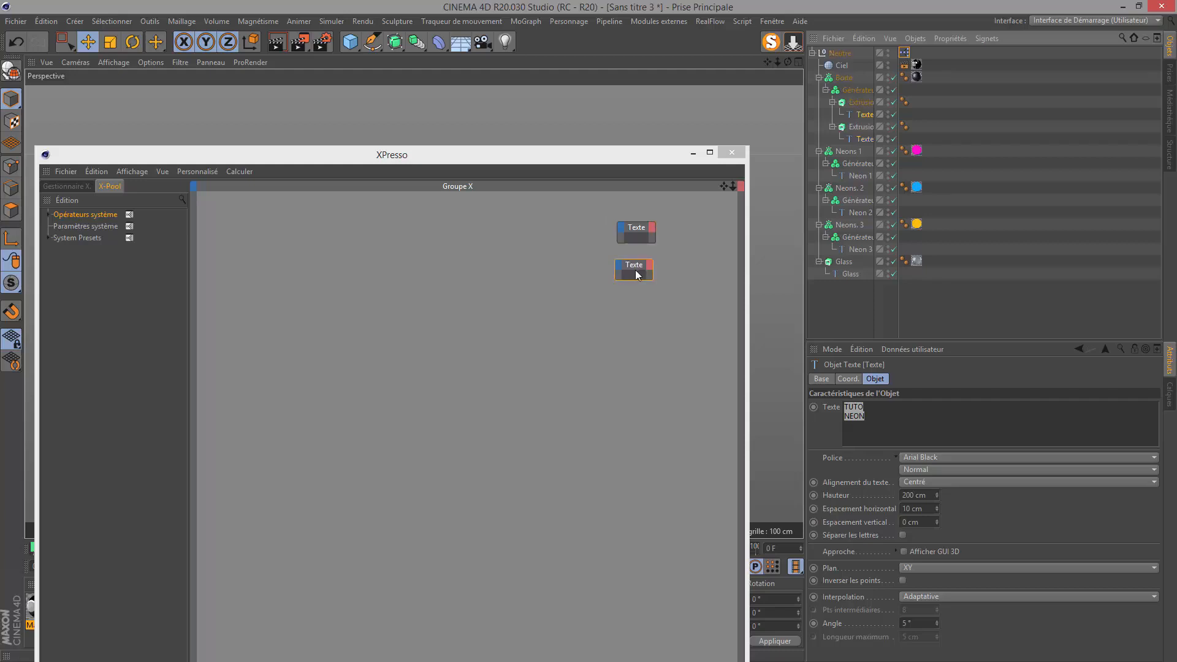
pyautogui.click(849, 176)
pyautogui.moveTo(849, 176); pyautogui.dragTo(631, 315)
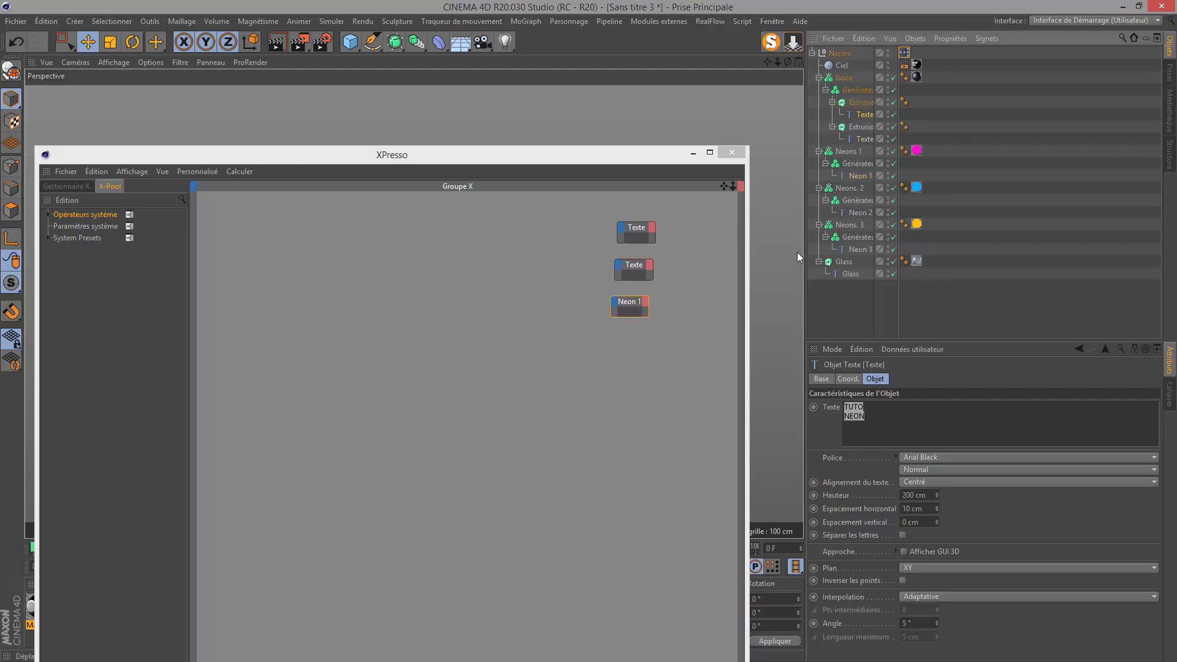
pyautogui.moveTo(859, 214); pyautogui.dragTo(637, 359)
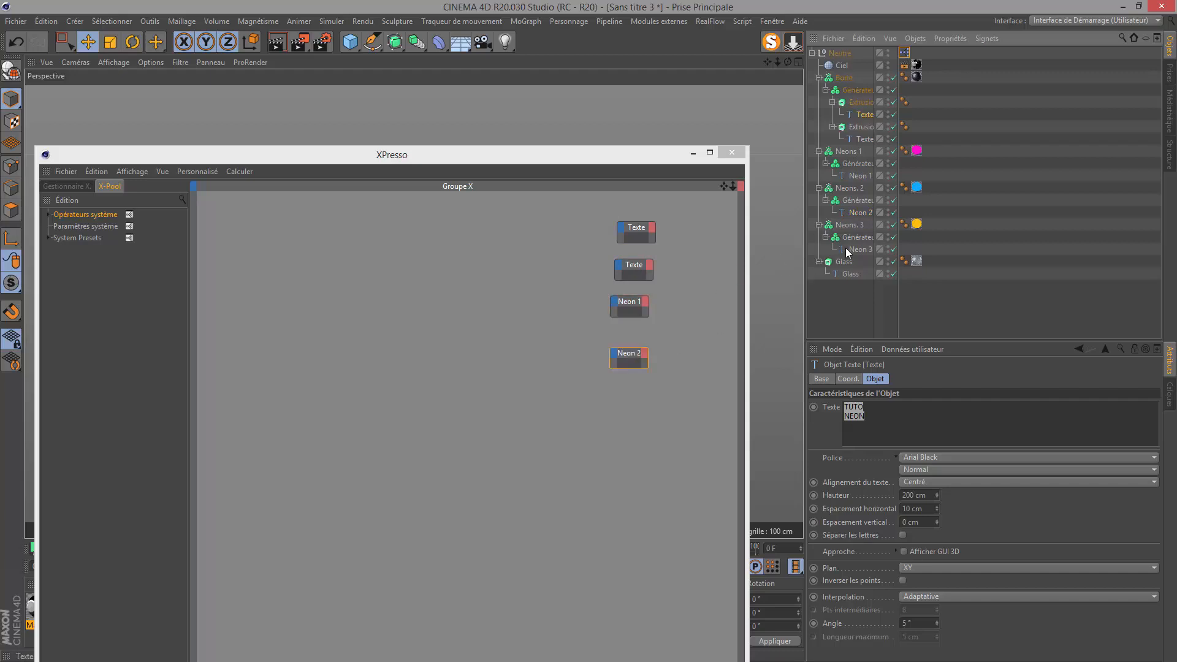
pyautogui.moveTo(857, 249); pyautogui.dragTo(618, 401)
pyautogui.moveTo(841, 273); pyautogui.dragTo(635, 449)
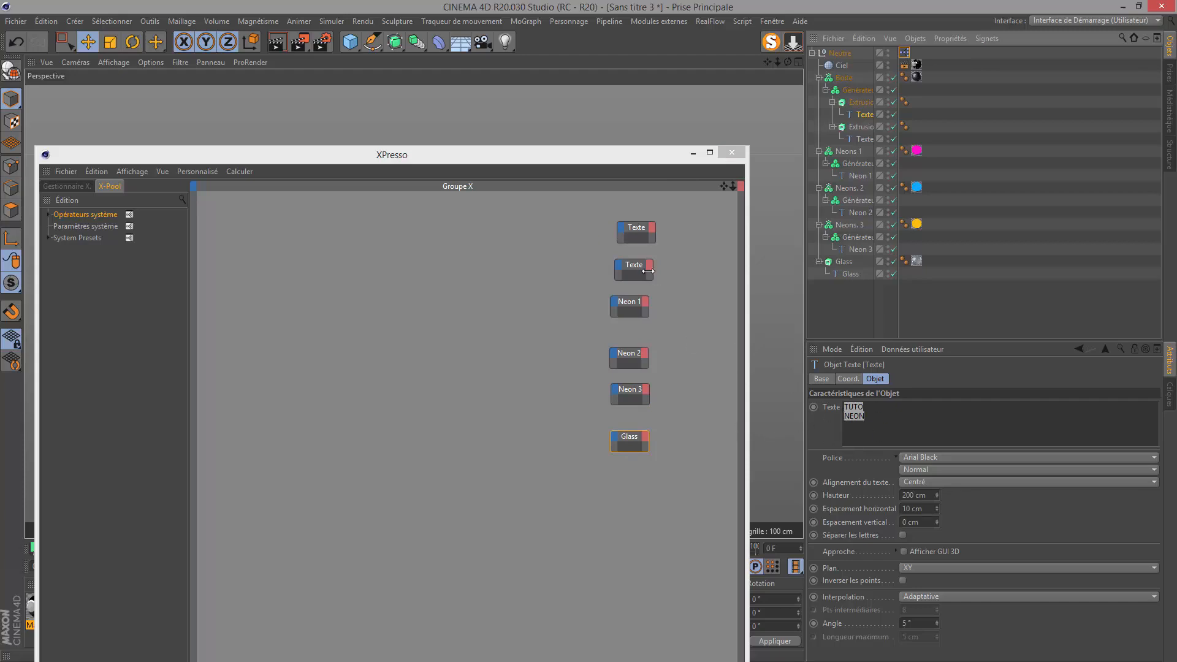
# Add a Texte input port to the first Texte node, then enlarge the node and move it away from the column
pyautogui.click(619, 229)
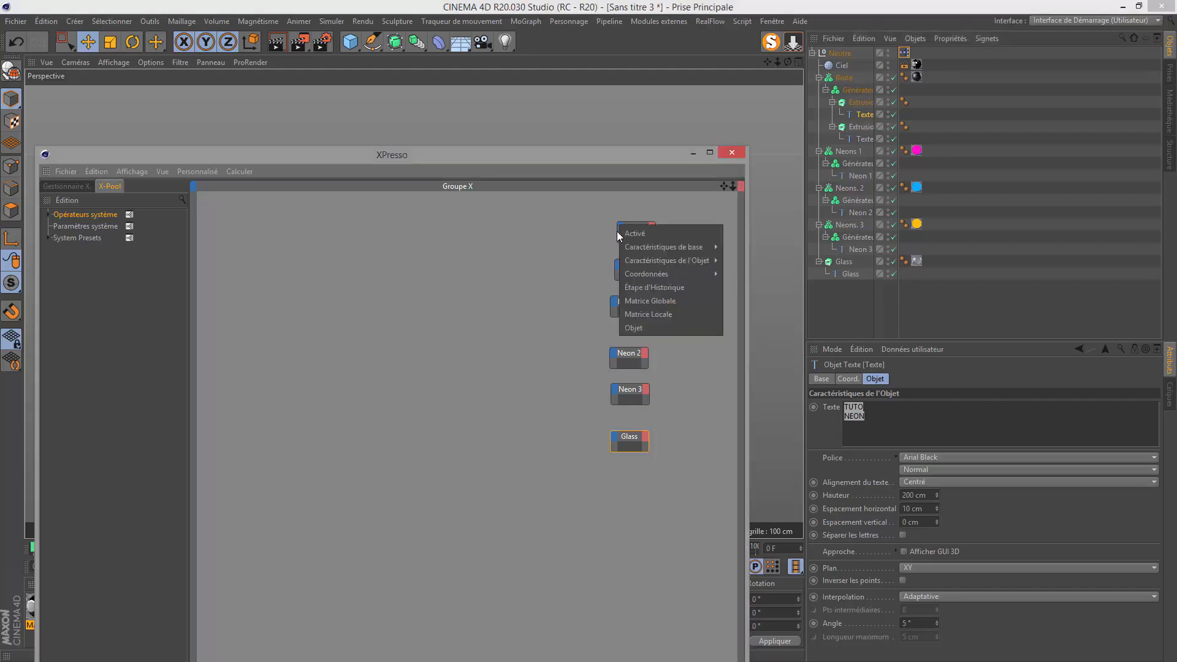
pyautogui.moveTo(627, 263)
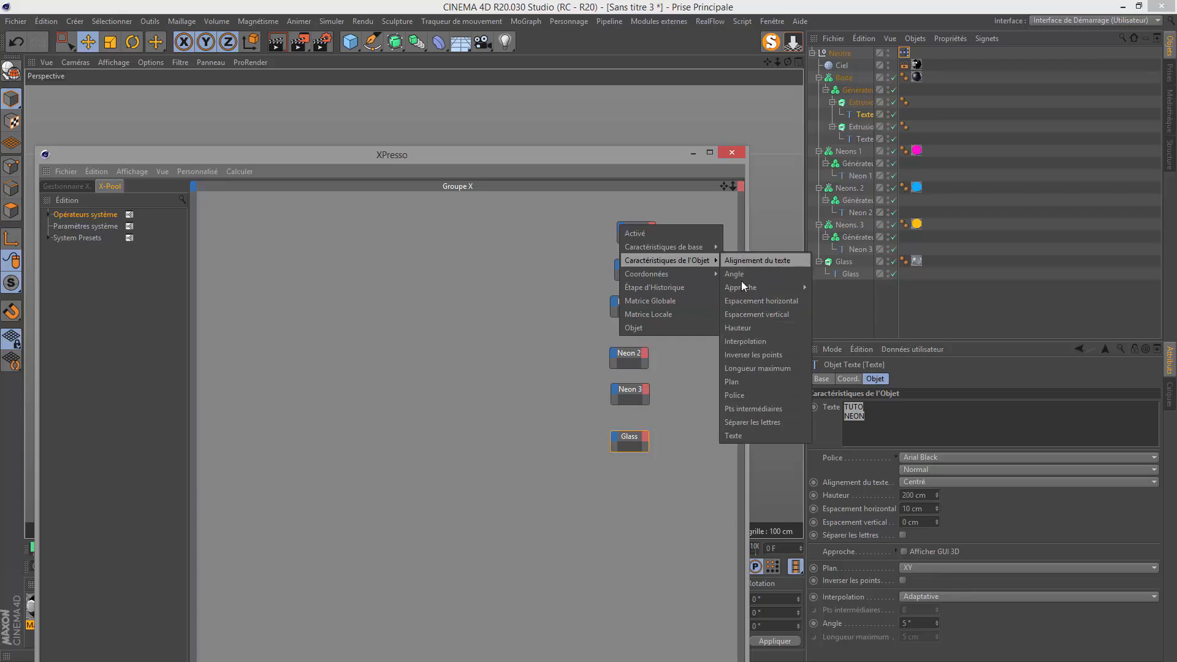
pyautogui.click(733, 438)
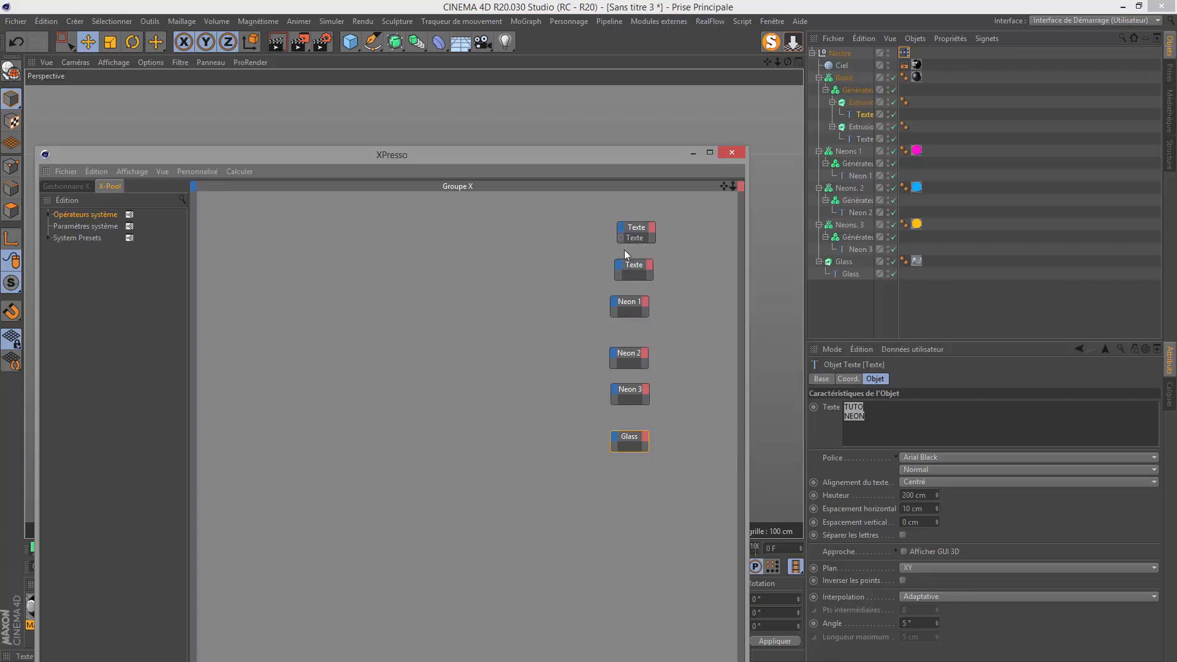
pyautogui.moveTo(632, 232); pyautogui.dragTo(436, 331)
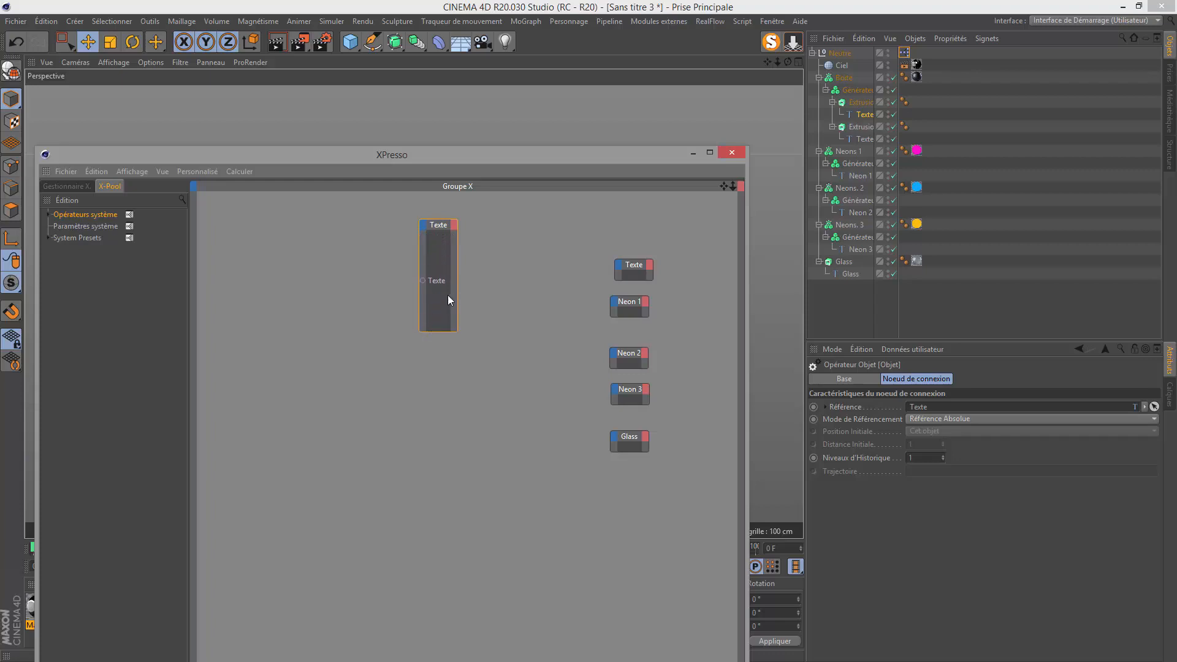
# Widen the first Texte node and stack the second Texte, Neon 1 and Neon 2 nodes beneath it, enlarging each
pyautogui.moveTo(457, 289); pyautogui.dragTo(497, 289)
pyautogui.moveTo(635, 264); pyautogui.dragTo(498, 457)
pyautogui.moveTo(463, 344); pyautogui.dragTo(459, 342)
pyautogui.moveTo(464, 453); pyautogui.dragTo(464, 451)
pyautogui.moveTo(627, 302); pyautogui.dragTo(439, 553)
pyautogui.moveTo(455, 515); pyautogui.dragTo(492, 515)
pyautogui.moveTo(628, 354); pyautogui.dragTo(437, 566)
pyautogui.moveTo(438, 581); pyautogui.dragTo(438, 649)
# Raise the XPresso window, widen Neon 2, and stack the enlarged Neon 3 and Glass nodes at the end of the column
pyautogui.moveTo(425, 154); pyautogui.dragTo(411, 11)
pyautogui.moveTo(444, 469); pyautogui.dragTo(482, 454)
pyautogui.moveTo(442, 508); pyautogui.dragTo(441, 558)
pyautogui.moveTo(616, 247); pyautogui.dragTo(425, 656)
pyautogui.scroll(-2, 512, 466)
pyautogui.moveTo(443, 616); pyautogui.dragTo(458, 63)
pyautogui.moveTo(592, 327); pyautogui.dragTo(441, 649)
pyautogui.moveTo(482, 606); pyautogui.dragTo(490, 604)
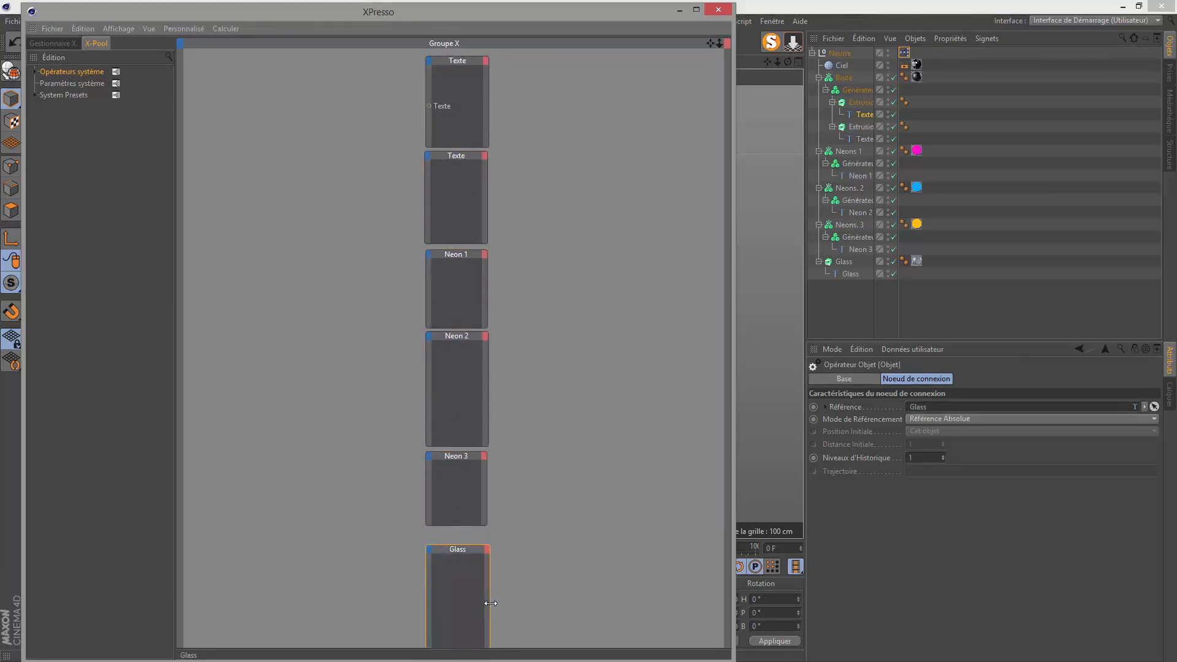
# Add a Texte input port to the second Texte, Neon 1 and Neon 2 nodes
pyautogui.click(427, 156)
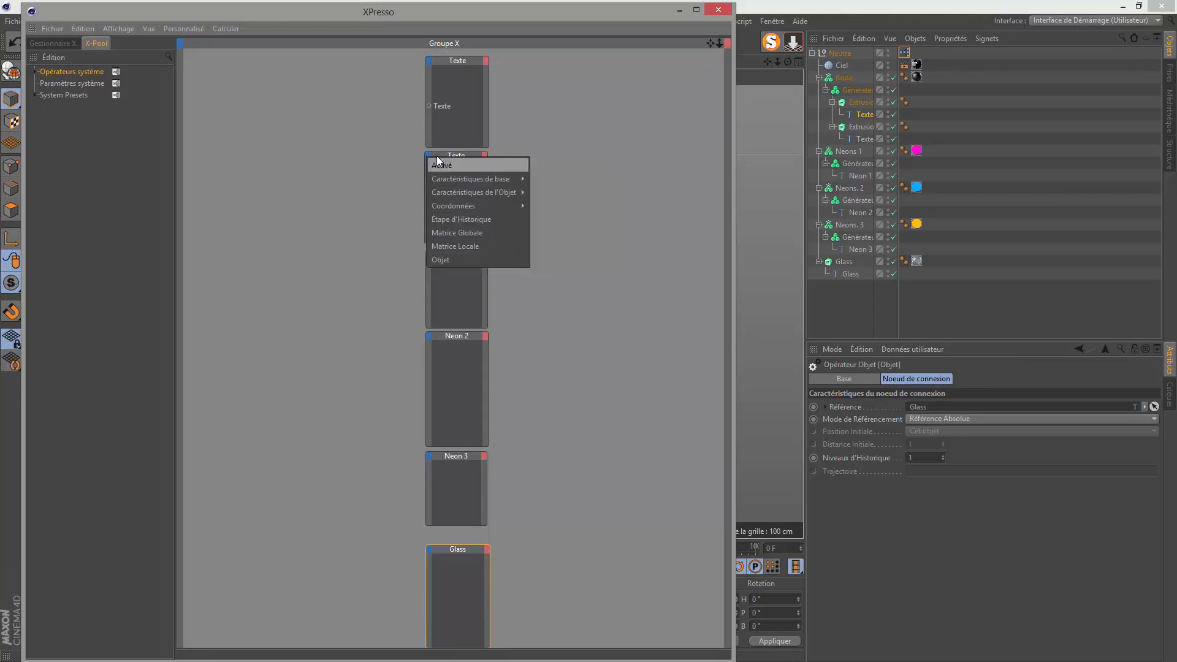
pyautogui.moveTo(442, 181)
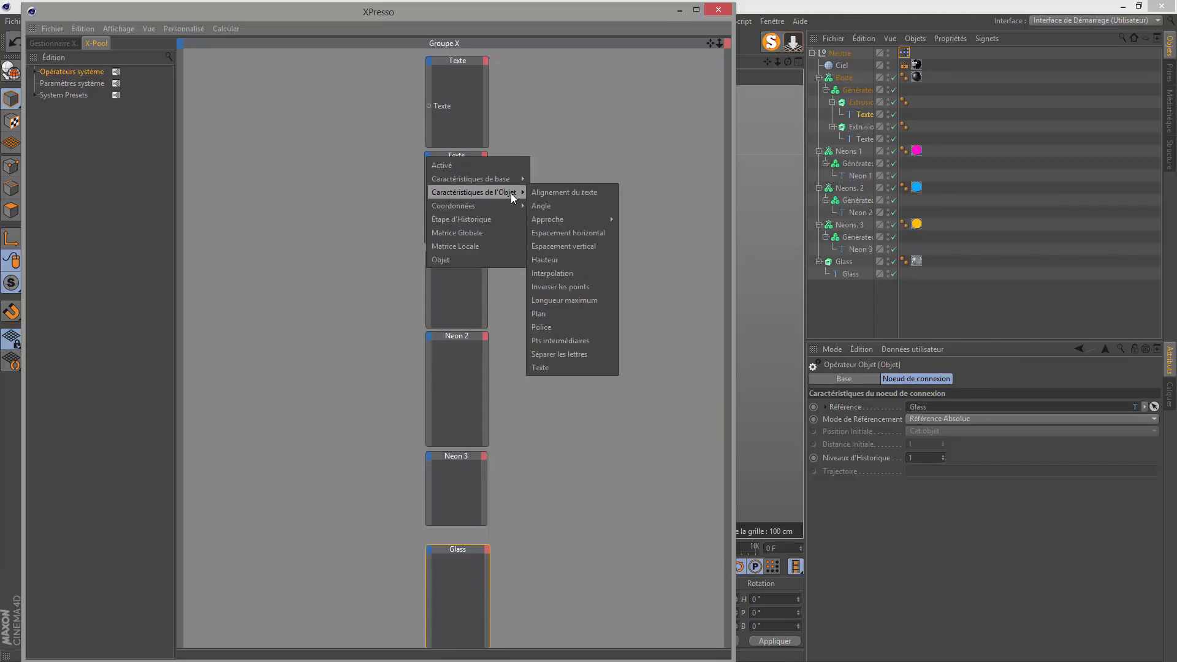
pyautogui.click(571, 368)
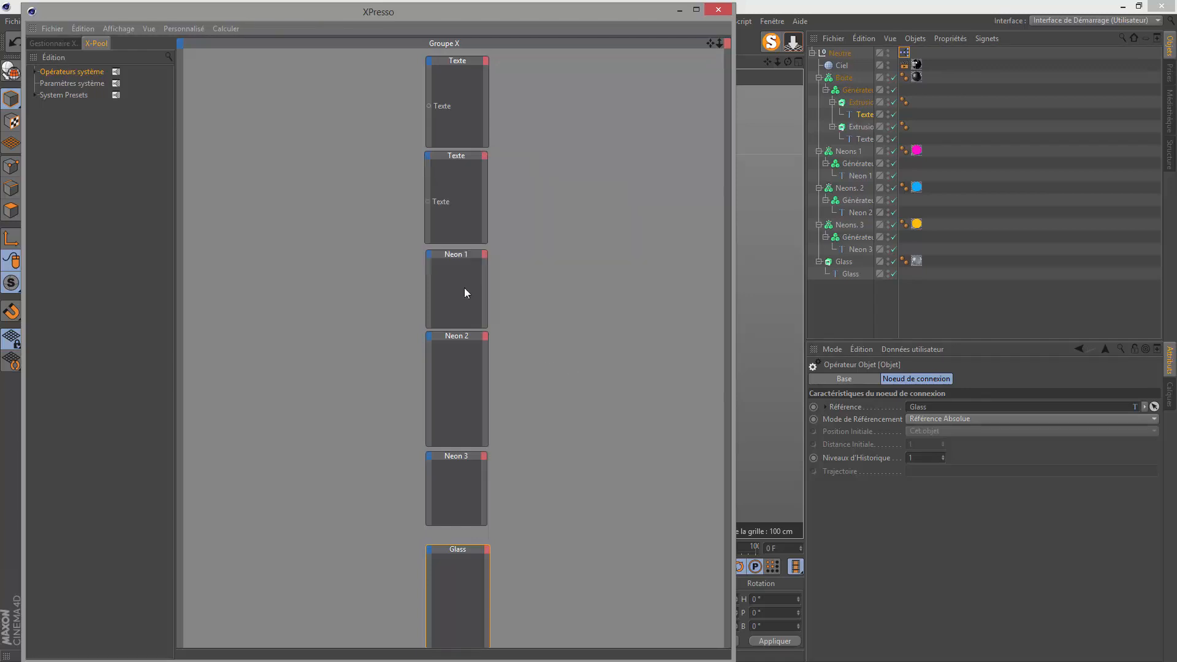
pyautogui.click(432, 254)
pyautogui.moveTo(462, 289)
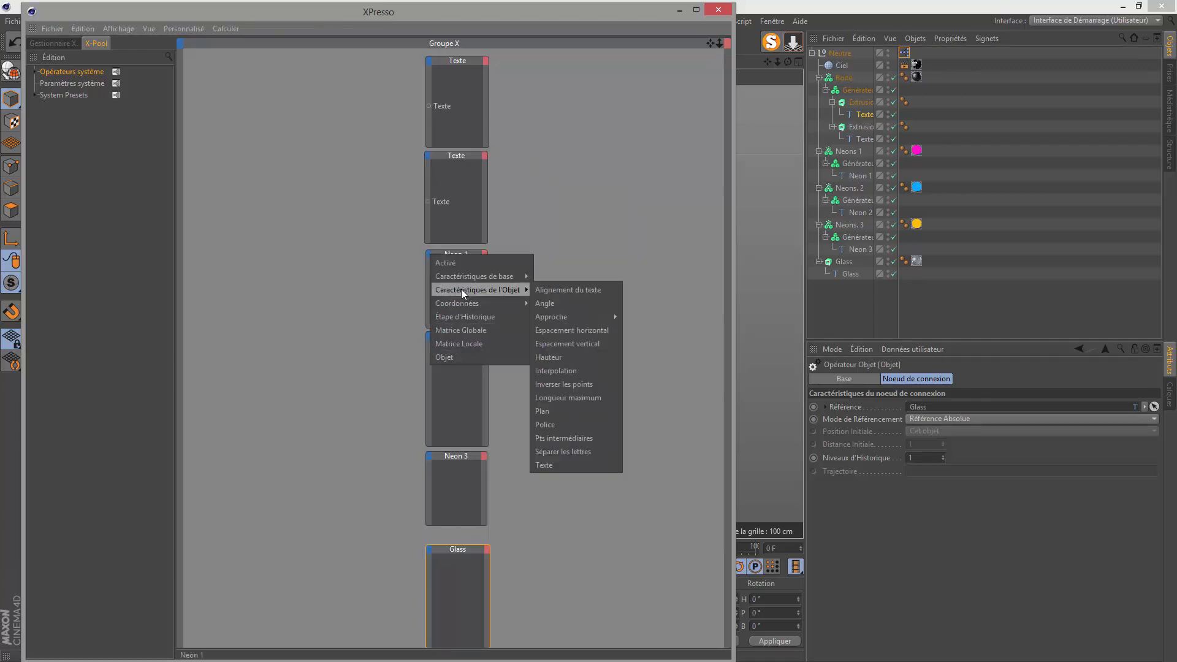
pyautogui.click(544, 465)
pyautogui.click(432, 336)
pyautogui.moveTo(465, 368)
pyautogui.click(544, 547)
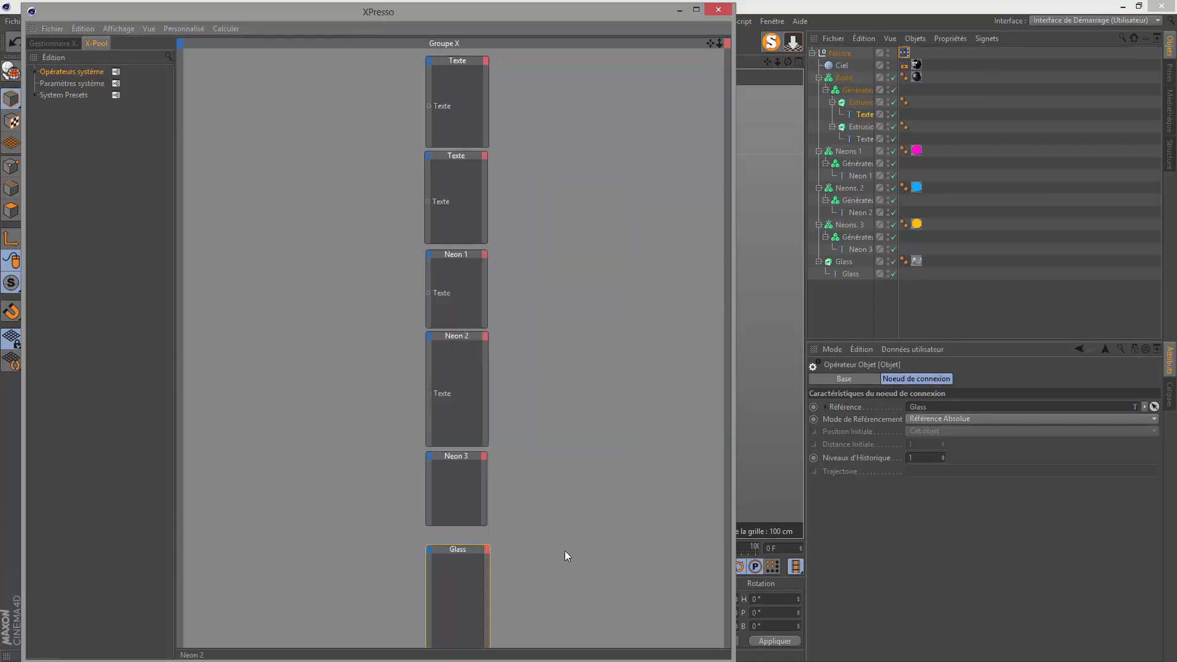
# Add a Texte input port to the Neon 3 and Glass nodes
pyautogui.click(432, 456)
pyautogui.moveTo(453, 490)
pyautogui.click(542, 653)
pyautogui.click(431, 550)
pyautogui.moveTo(473, 583)
pyautogui.click(542, 652)
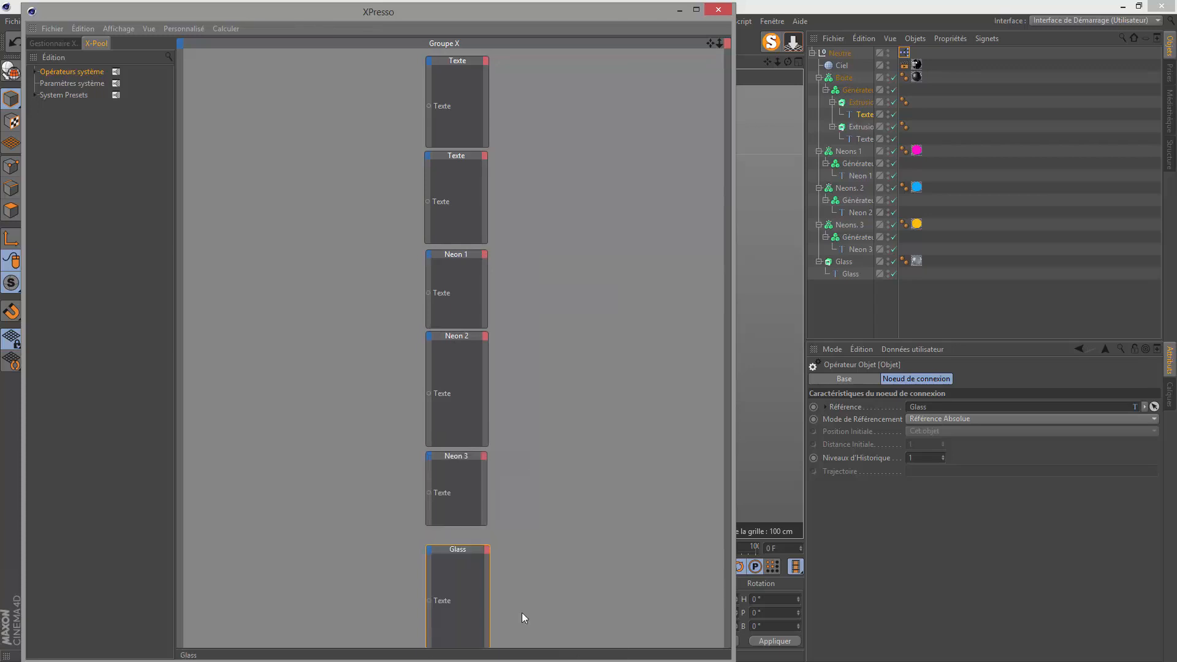
# Add Neutre's XPresso tag as a node beside the column in the graph and enlarge it
pyautogui.click(906, 54)
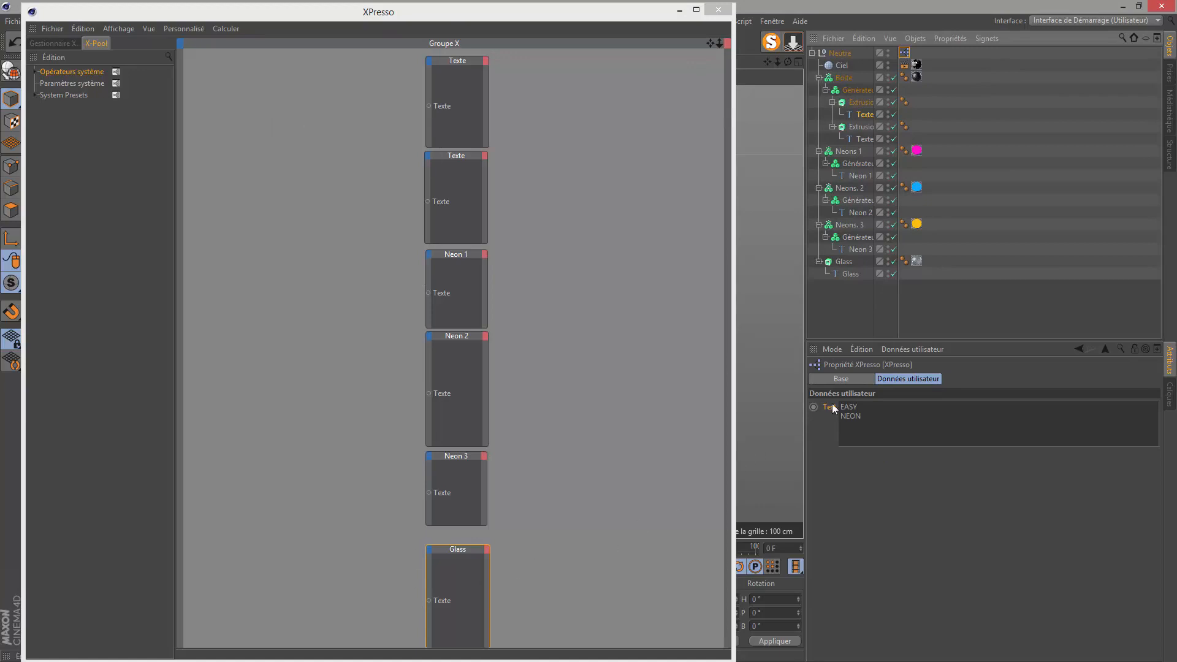
pyautogui.moveTo(727, 405); pyautogui.dragTo(268, 301)
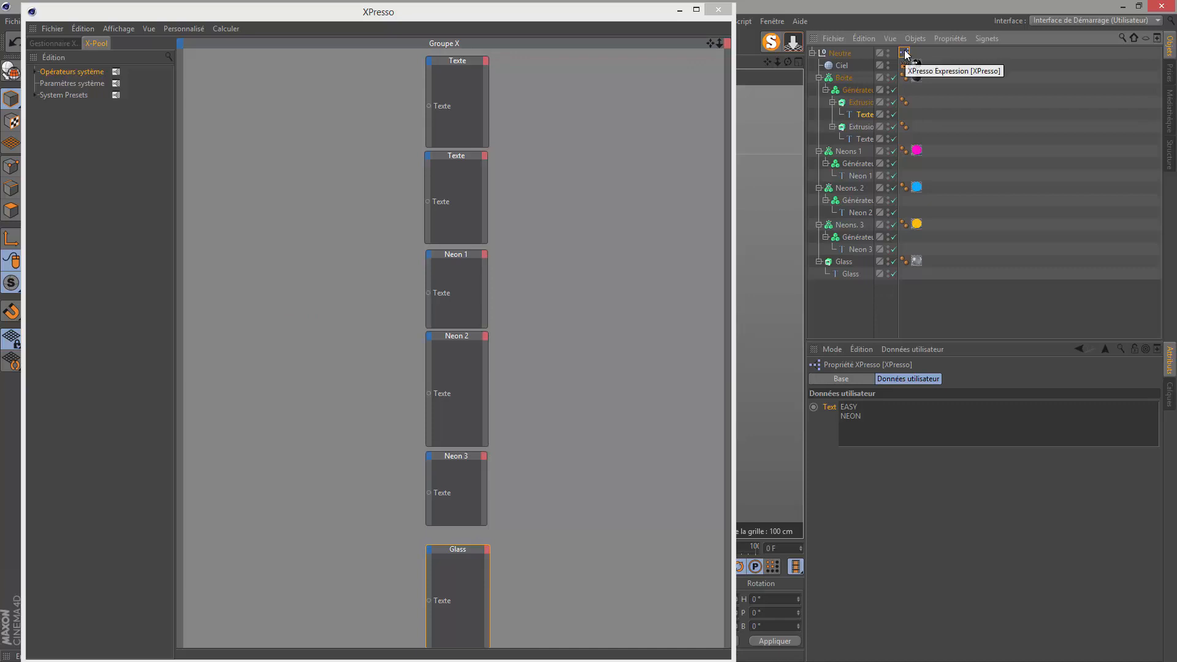
pyautogui.click(839, 54)
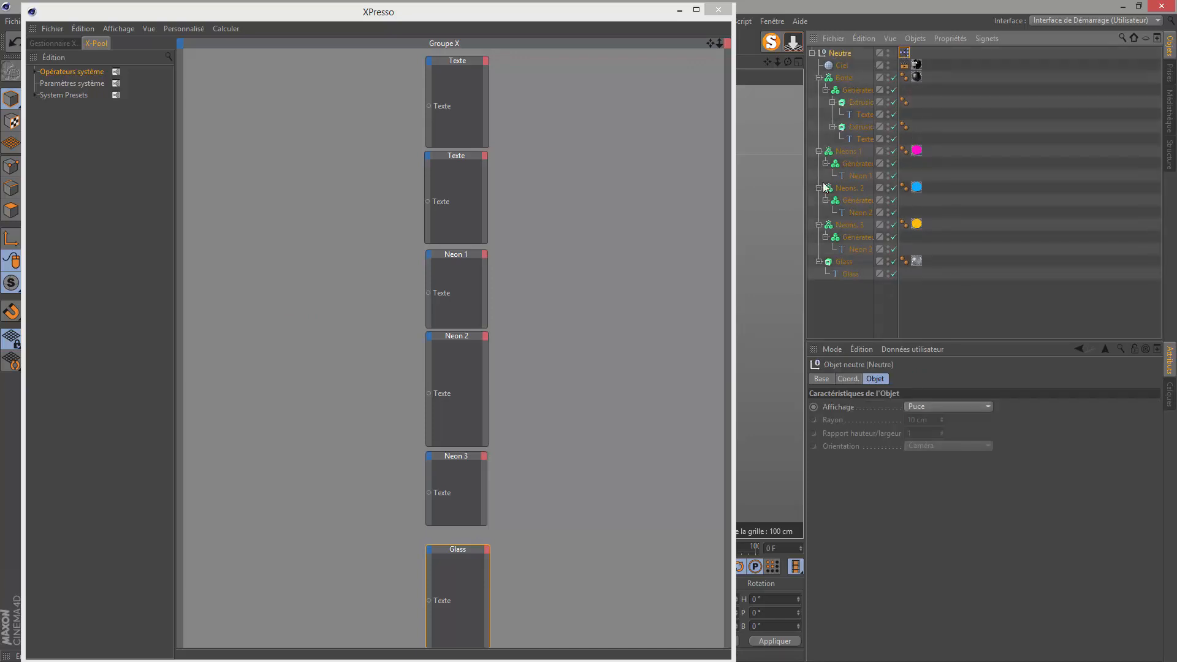
pyautogui.click(905, 53)
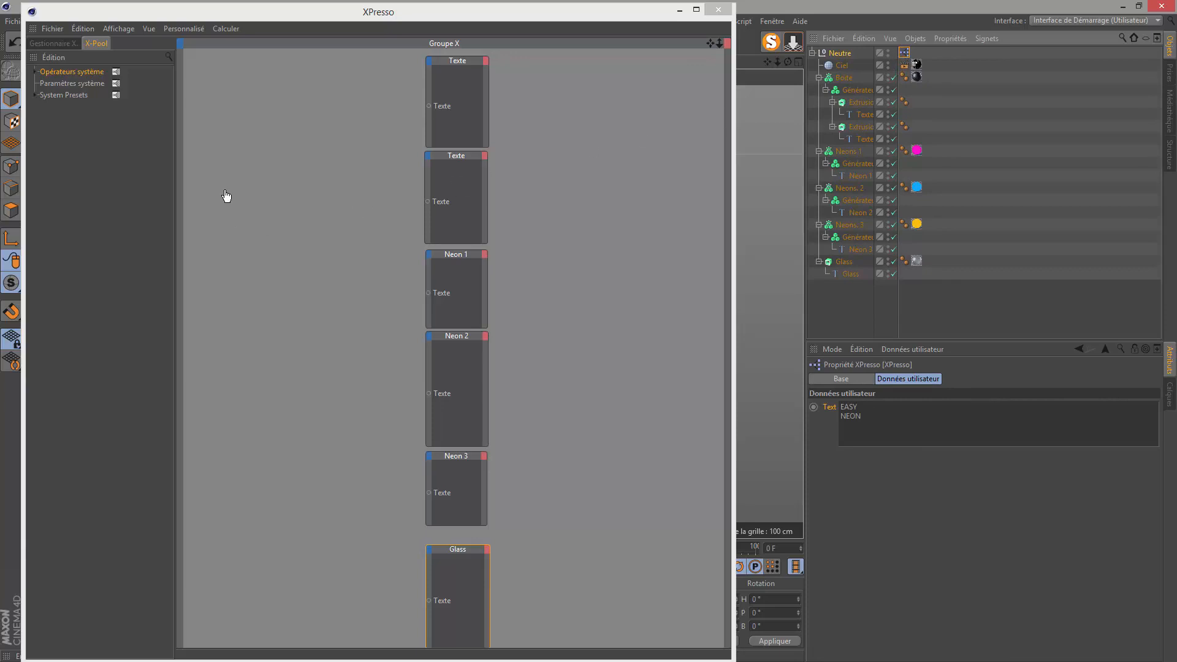
pyautogui.moveTo(226, 197); pyautogui.dragTo(226, 194)
pyautogui.moveTo(222, 197); pyautogui.dragTo(281, 238)
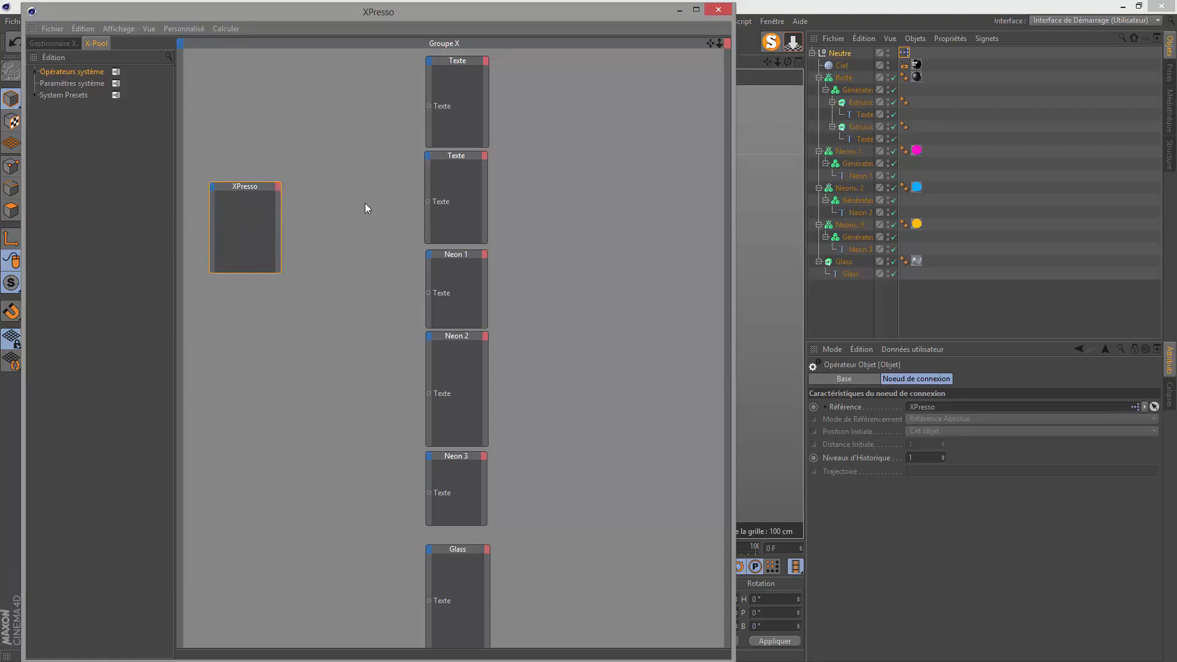
# Add the user data Text as an output port on the XPresso node
pyautogui.click(279, 186)
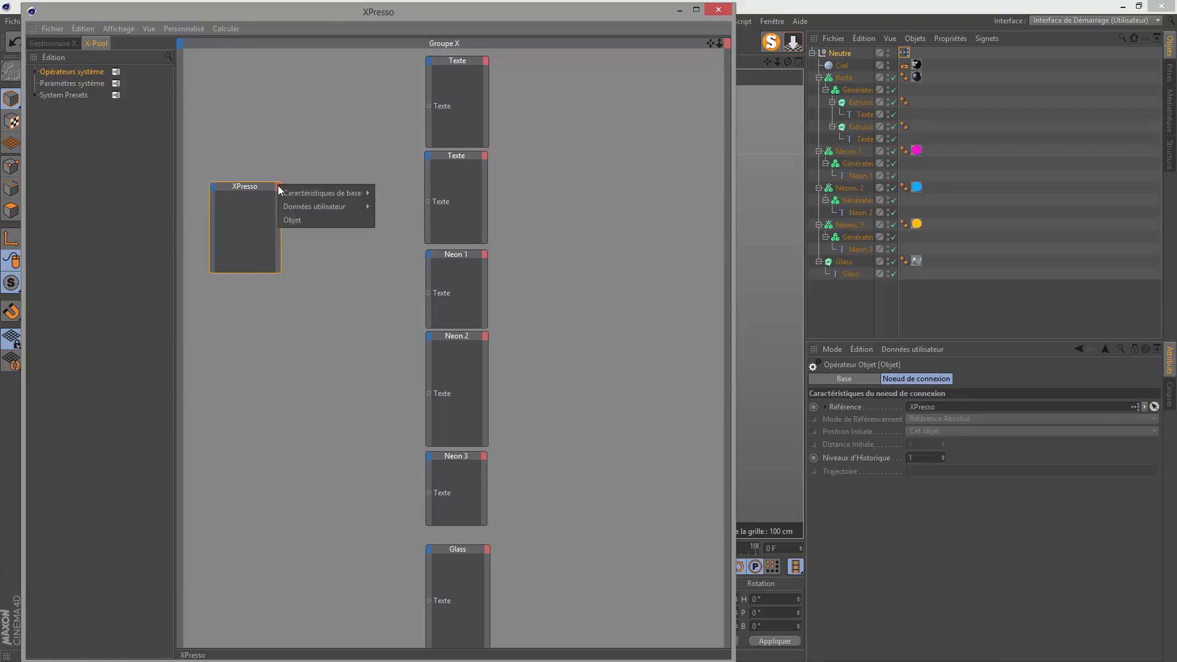
pyautogui.moveTo(290, 195)
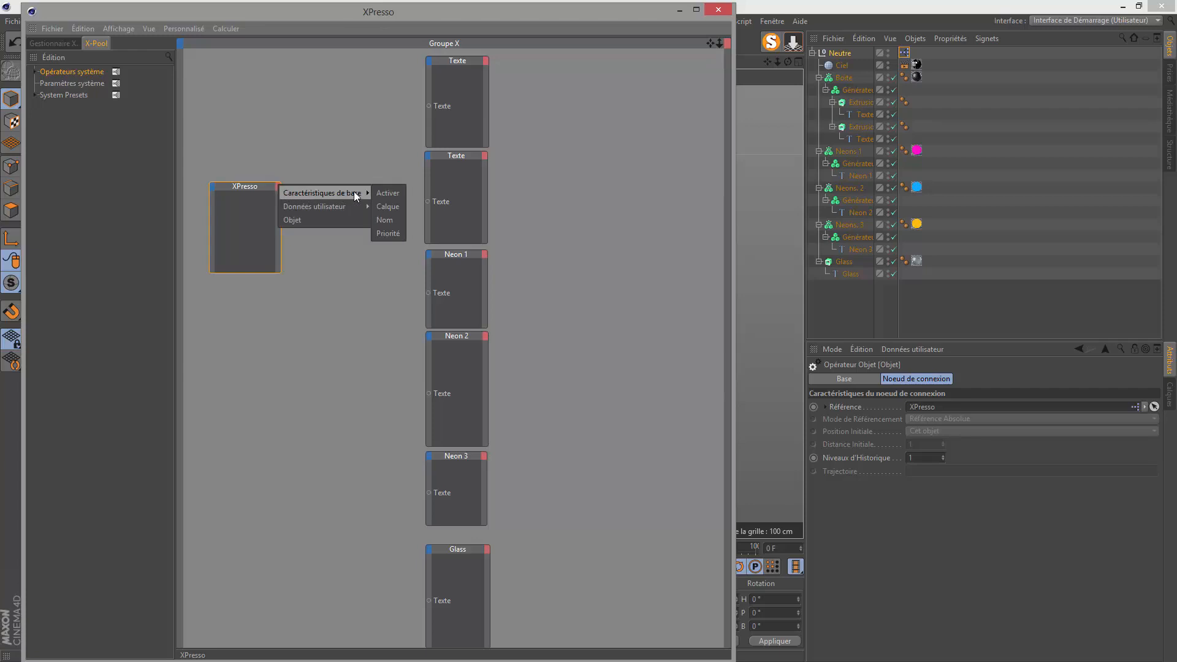
pyautogui.moveTo(342, 207)
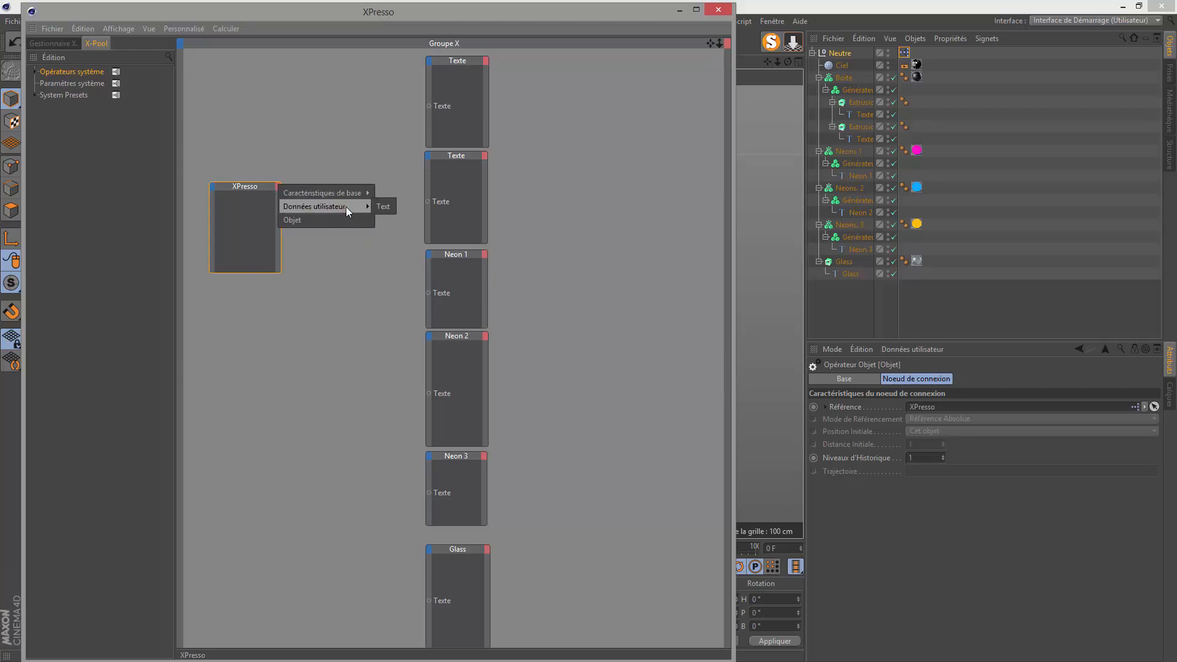
pyautogui.click(387, 206)
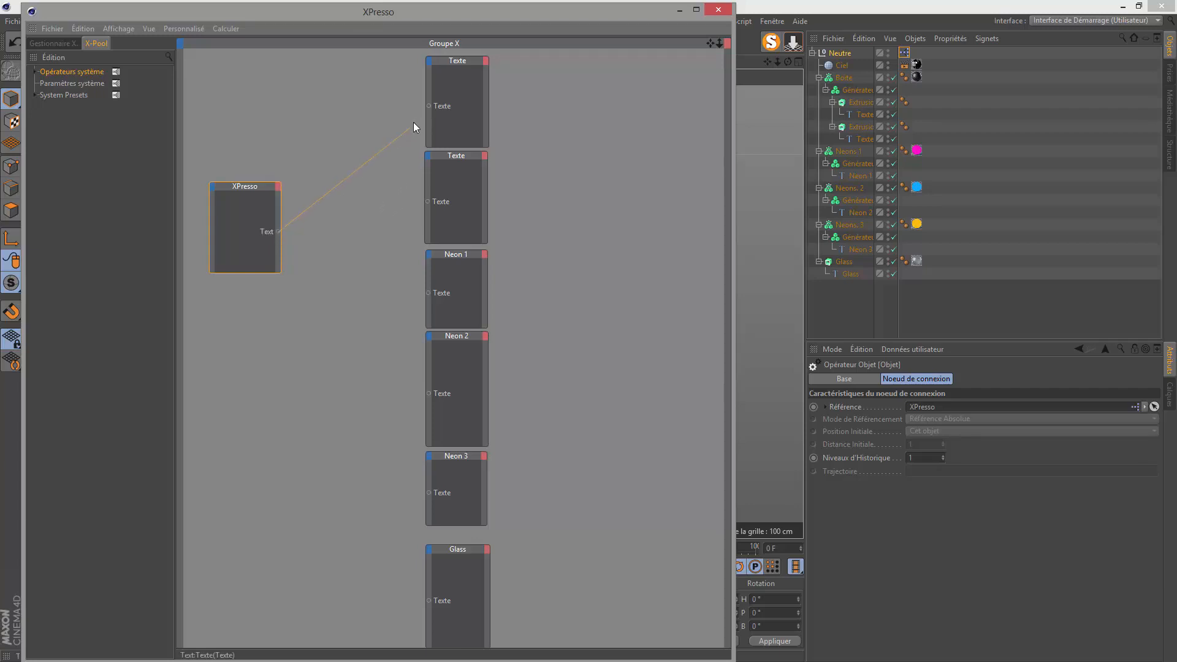
# Connect the XPresso node's Text output to the Texte input of all six spline nodes and close the XPresso window
pyautogui.moveTo(429, 105); pyautogui.dragTo(429, 105)
pyautogui.moveTo(279, 232); pyautogui.dragTo(428, 201)
pyautogui.moveTo(278, 230); pyautogui.dragTo(429, 292)
pyautogui.moveTo(280, 233); pyautogui.dragTo(428, 395)
pyautogui.moveTo(279, 232); pyautogui.dragTo(428, 493)
pyautogui.moveTo(278, 235); pyautogui.dragTo(429, 602)
pyautogui.click(720, 11)
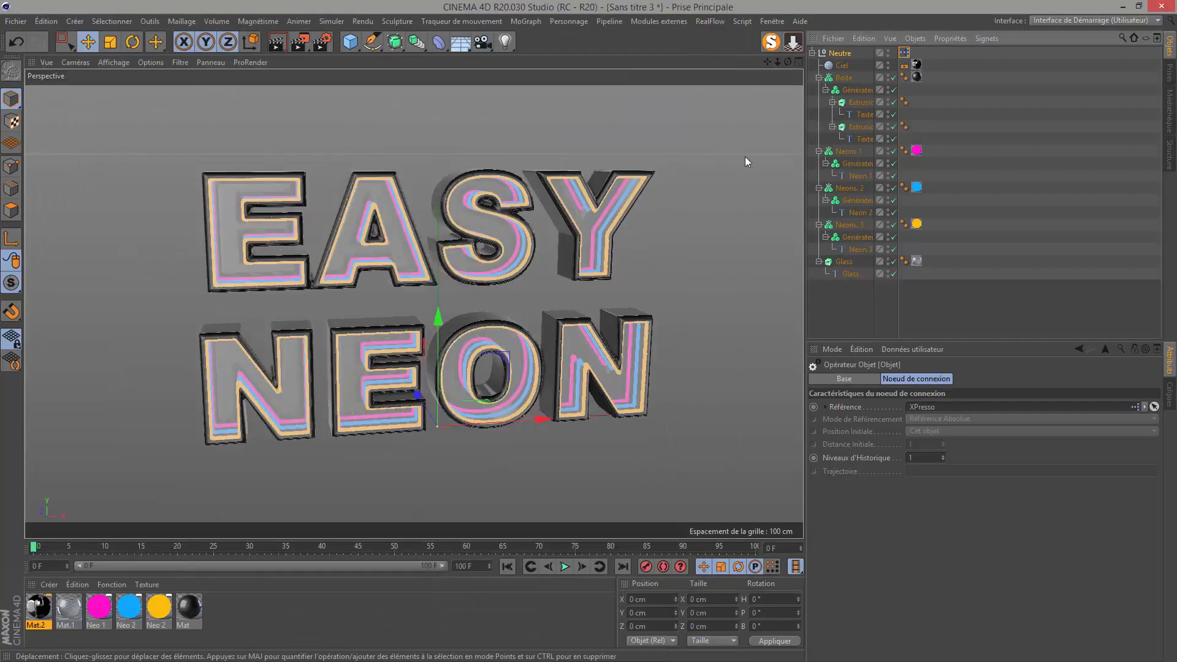
# Replace the XPresso tag's Text data with "TUTO" and "NEON" on separate lines
pyautogui.click(905, 54)
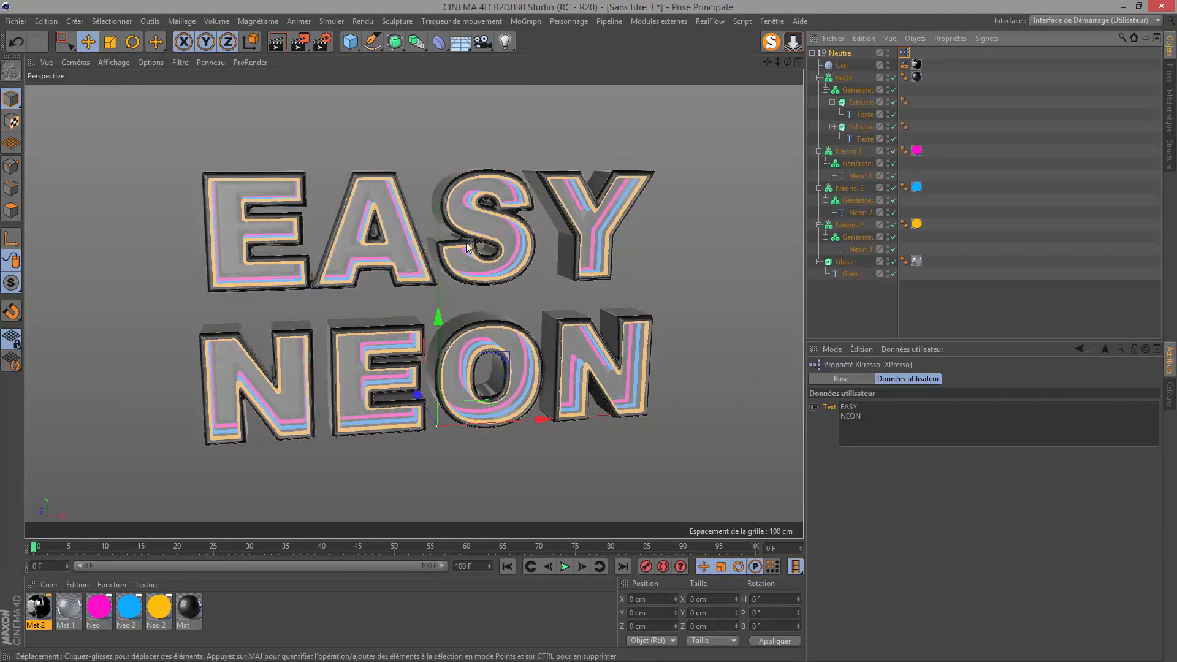
pyautogui.moveTo(869, 418); pyautogui.dragTo(756, 397)
pyautogui.write('TUT')
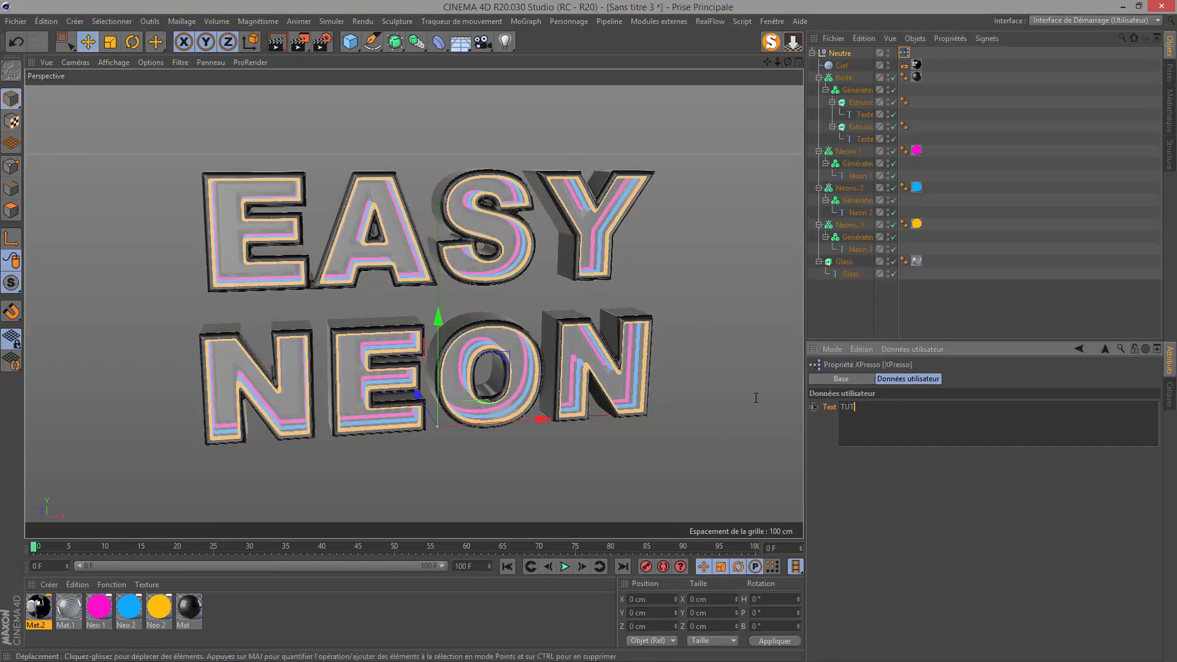
pyautogui.write('O')
pyautogui.press('Return')
pyautogui.write('NEON')
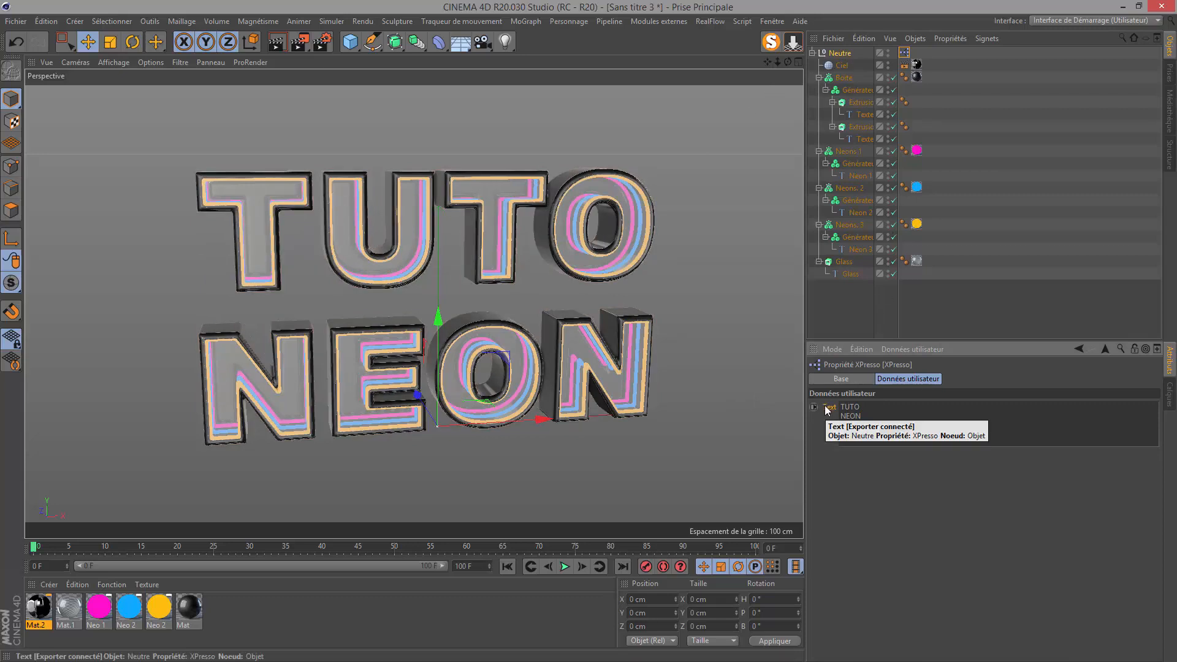
# Try to overwrite the first Texte spline's text with "AZERTY", and look through its available fonts
pyautogui.click(862, 115)
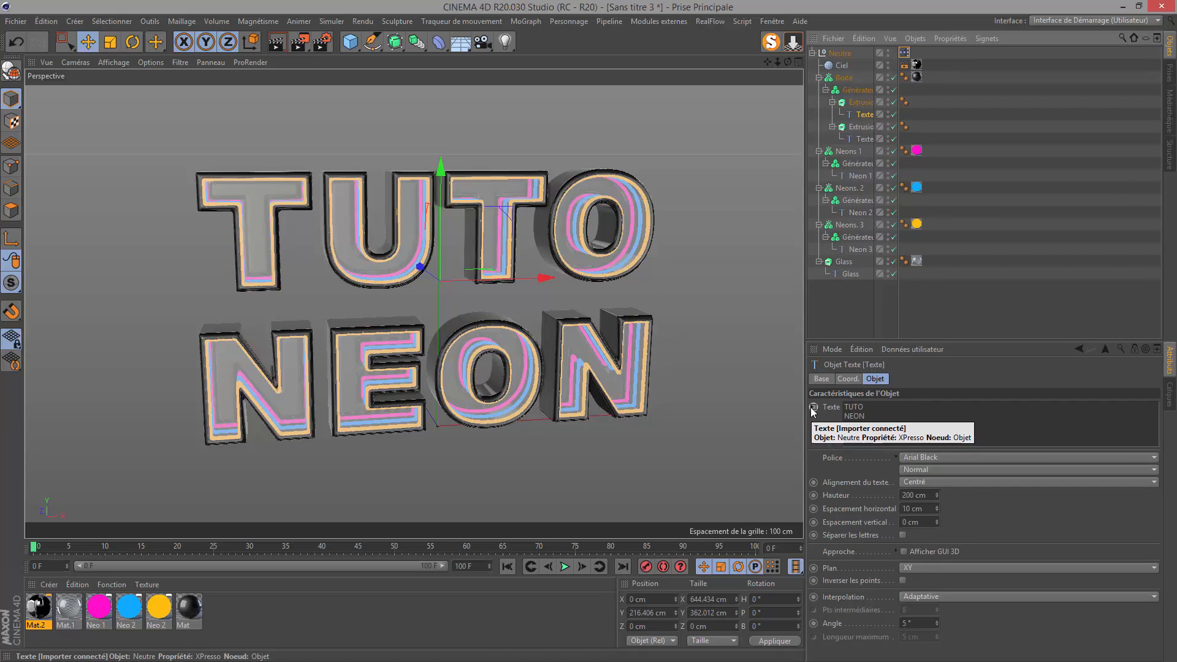
pyautogui.moveTo(868, 418); pyautogui.dragTo(801, 396)
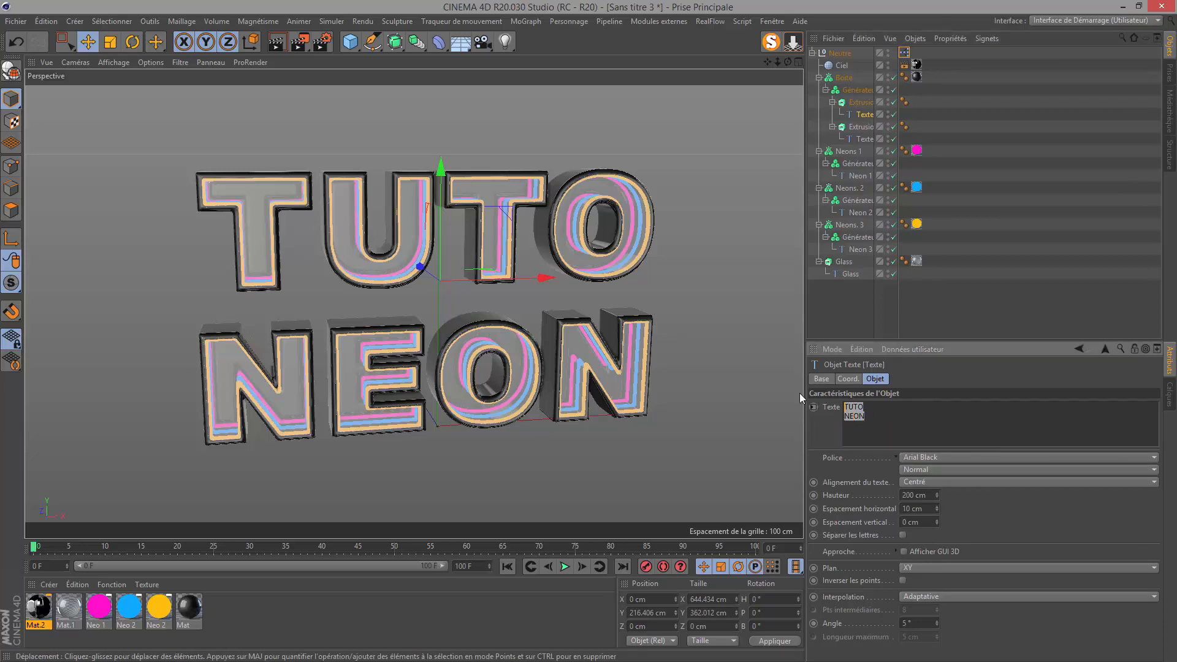
pyautogui.write('AZERTY')
pyautogui.click(944, 380)
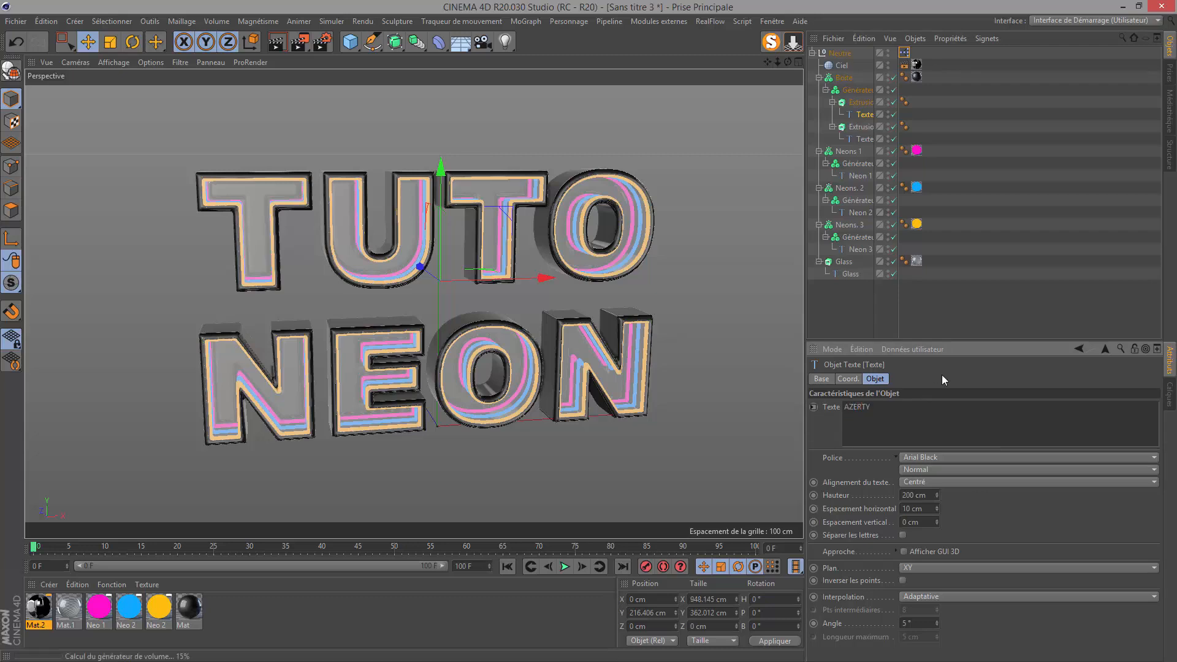
pyautogui.moveTo(868, 415); pyautogui.dragTo(844, 406)
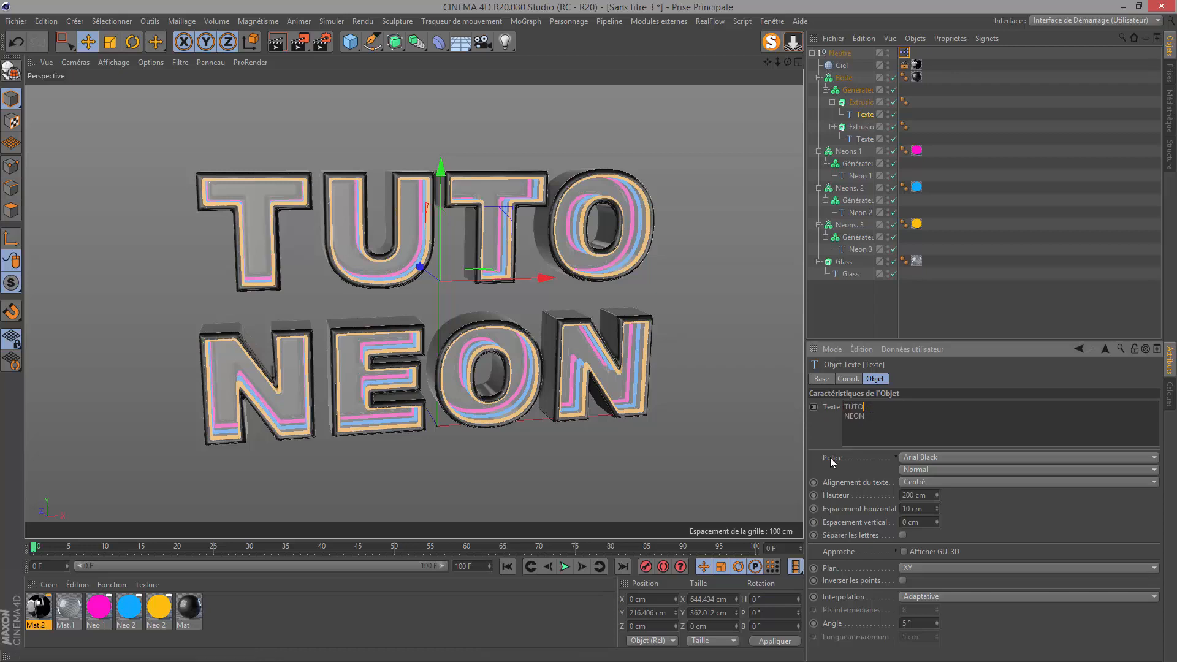
pyautogui.click(931, 458)
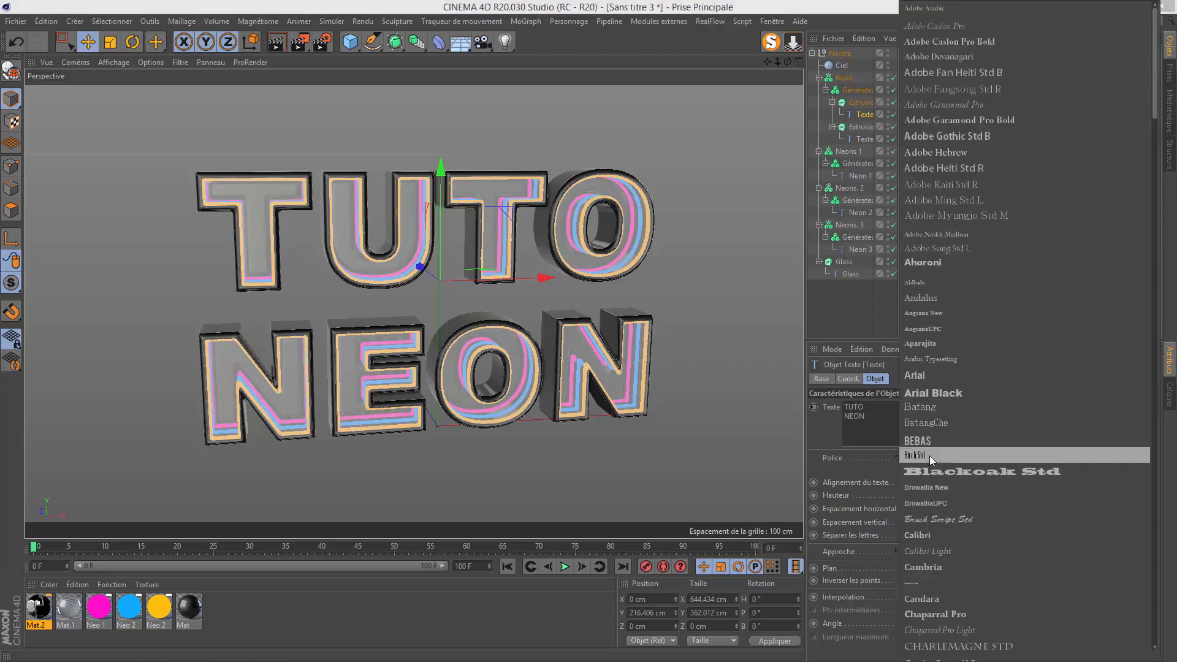
pyautogui.click(861, 462)
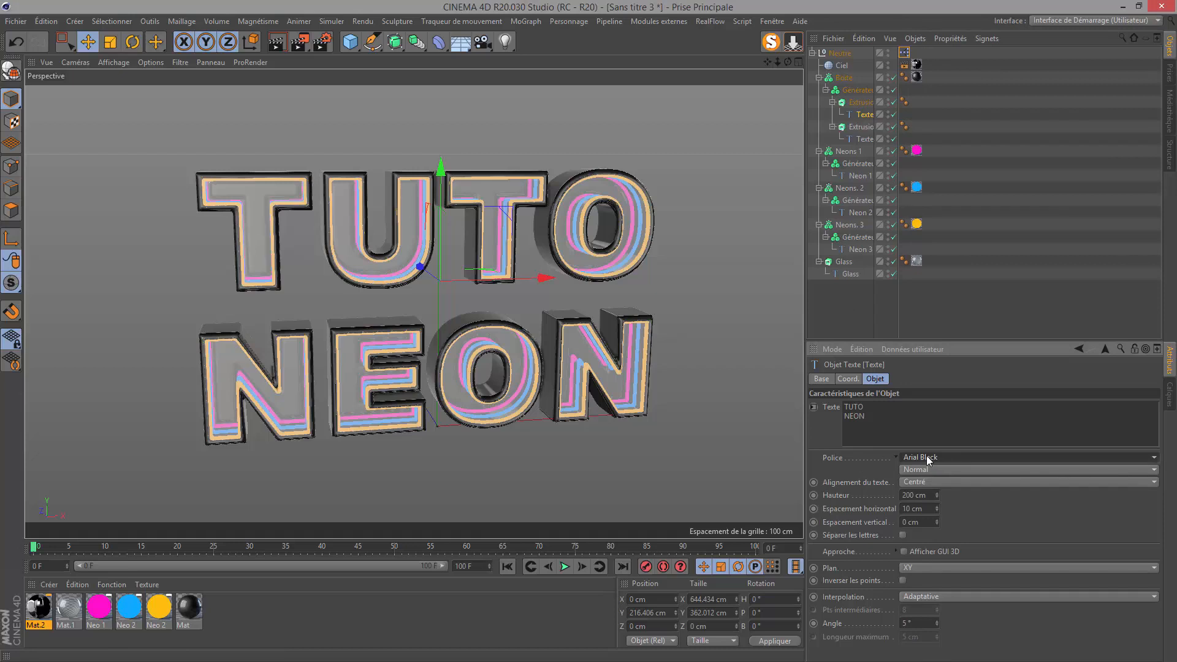
# Add a second user data entry named "Police" to the XPresso tag
pyautogui.click(904, 53)
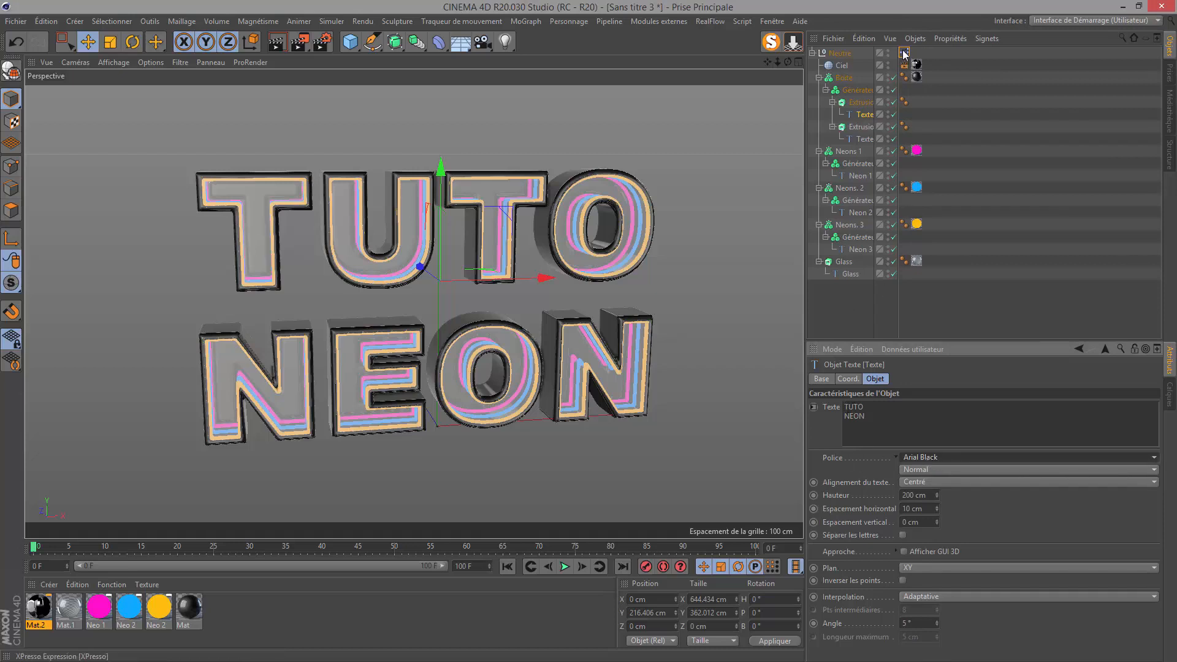
pyautogui.click(915, 348)
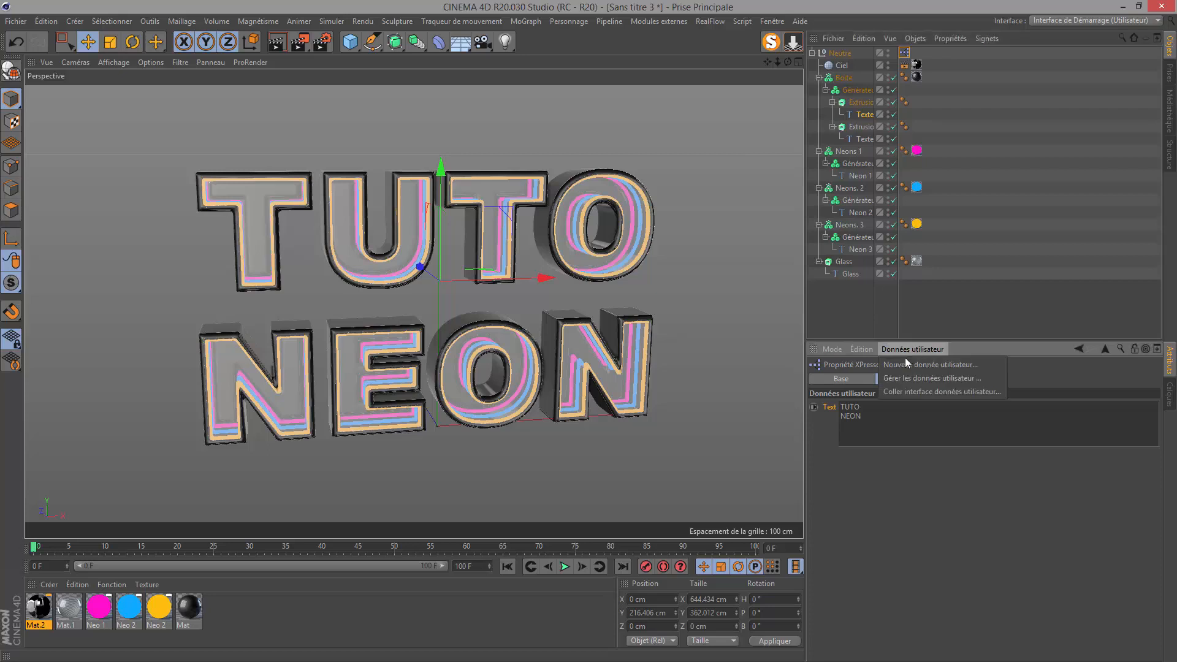
pyautogui.click(897, 379)
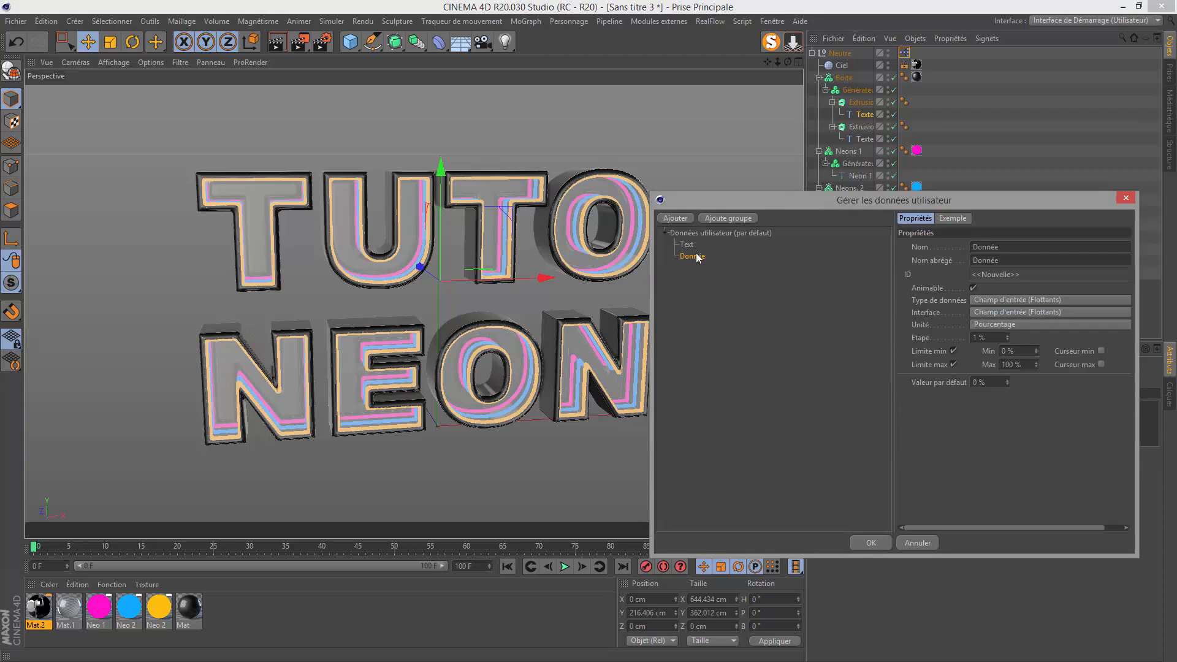
pyautogui.moveTo(1003, 247); pyautogui.dragTo(905, 272)
pyautogui.write('Police')
pyautogui.press('Return')
pyautogui.moveTo(1007, 382); pyautogui.dragTo(1007, 369)
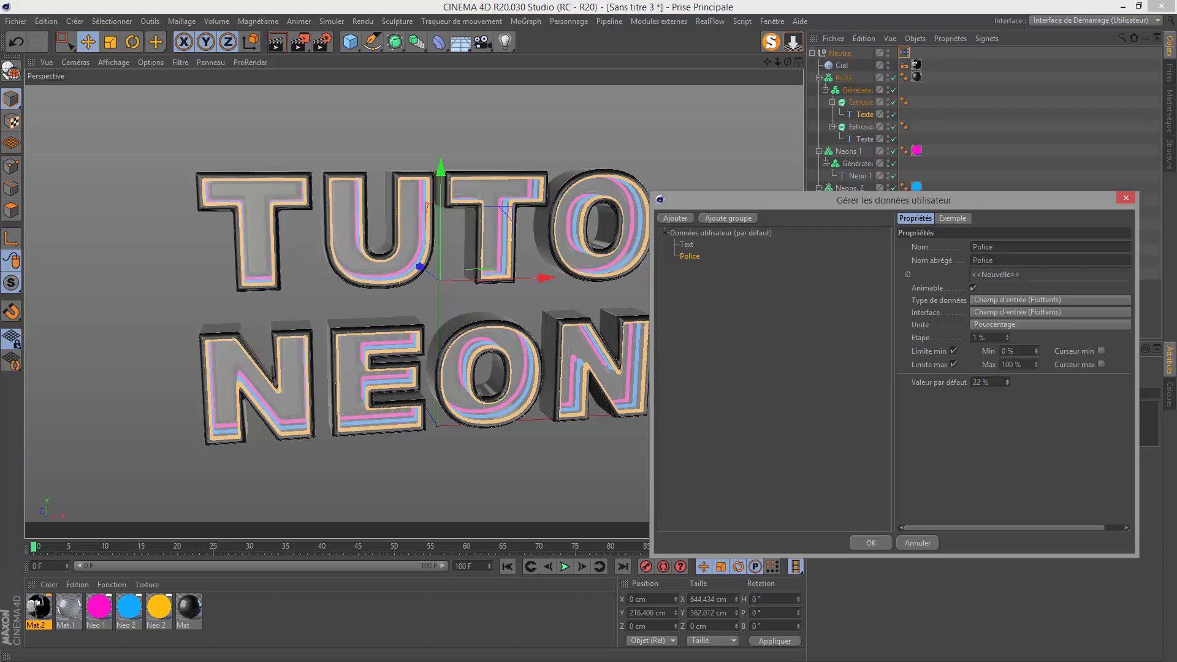
# Set the Police entry's data type to Police and make it animatable
pyautogui.click(988, 299)
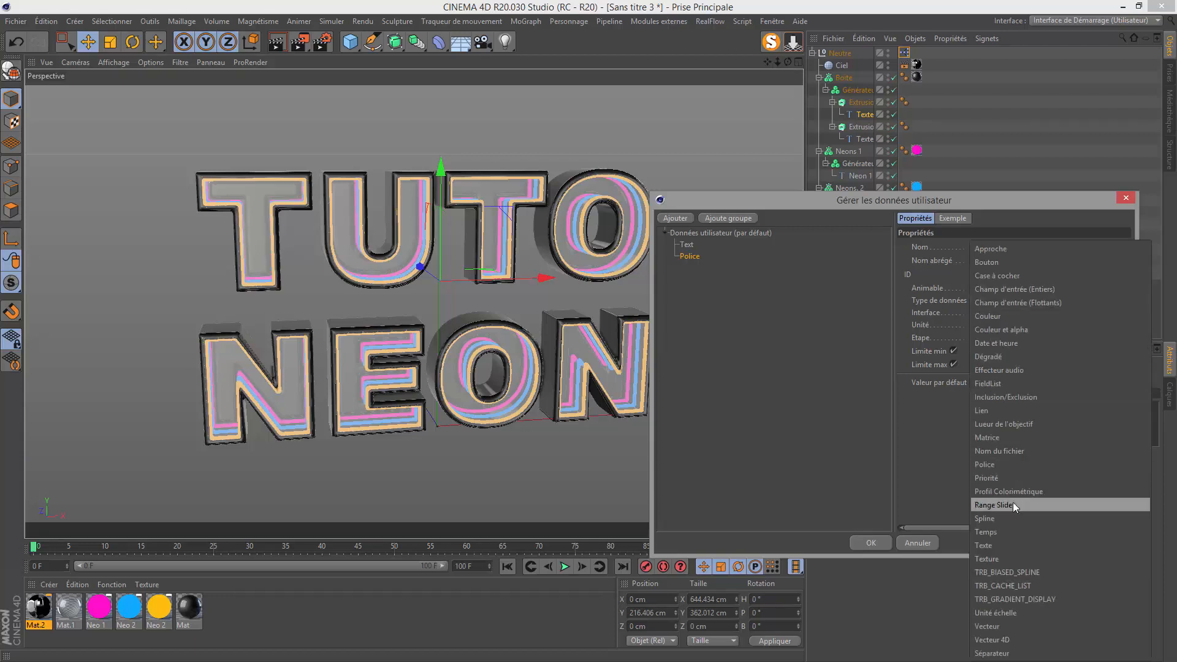
pyautogui.click(1002, 464)
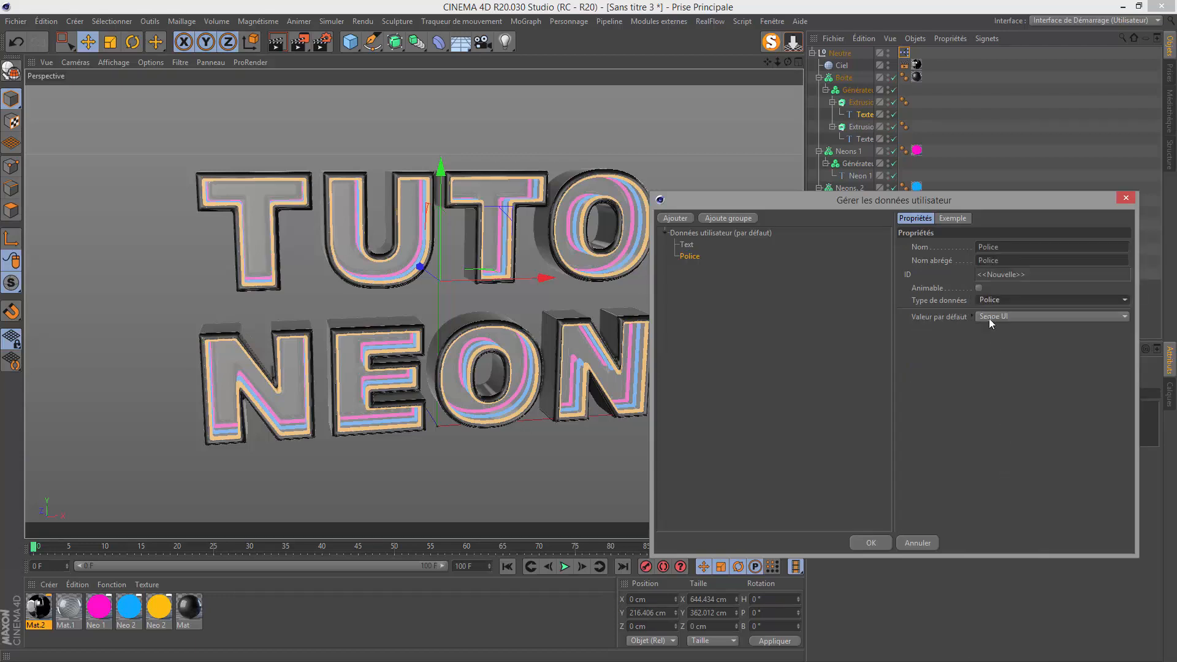
pyautogui.click(979, 289)
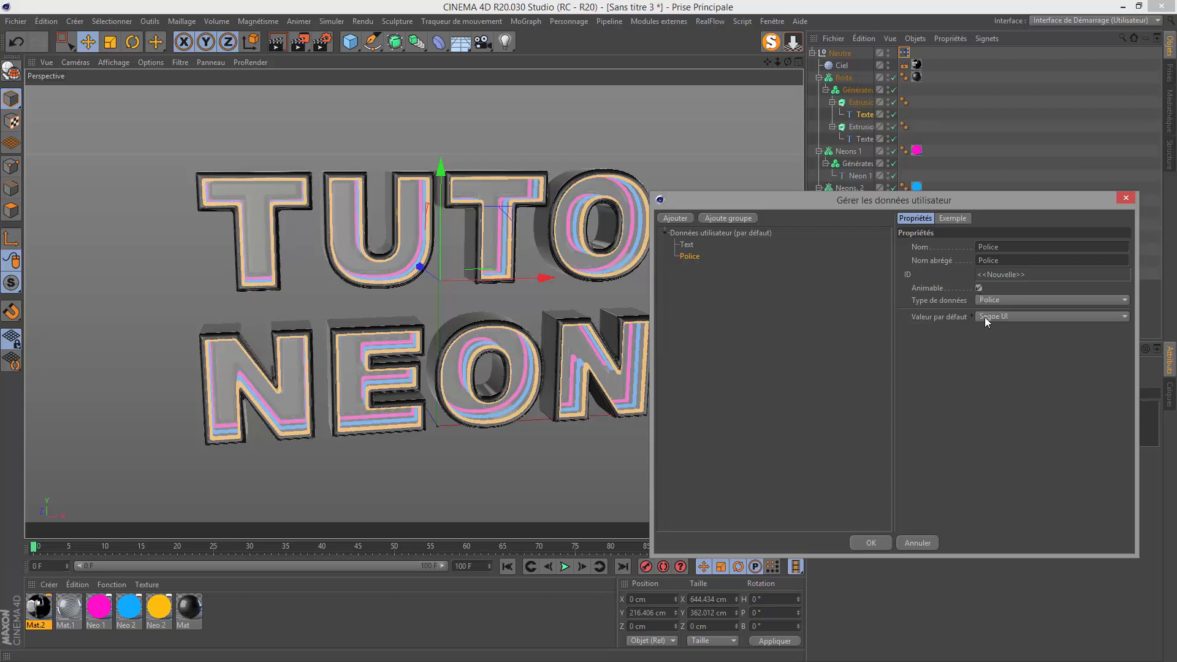
# Set the Police entry's default value to Arial Black and accept the user data changes
pyautogui.click(985, 316)
pyautogui.scroll(10, 1018, 368)
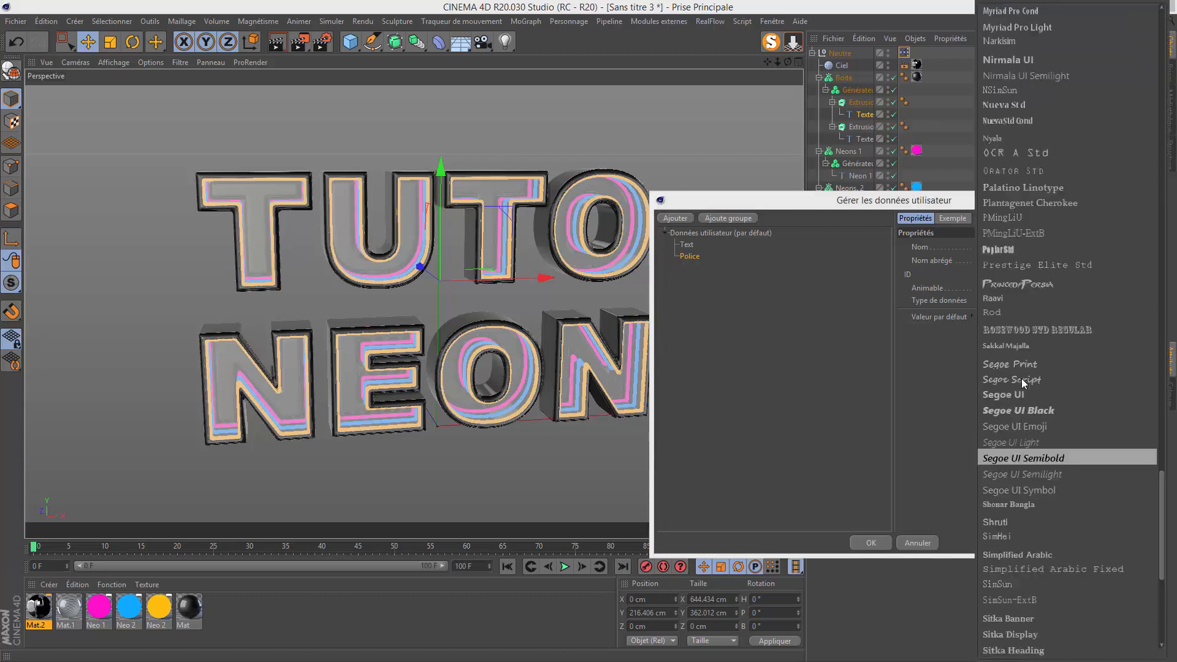
pyautogui.scroll(15, 1021, 378)
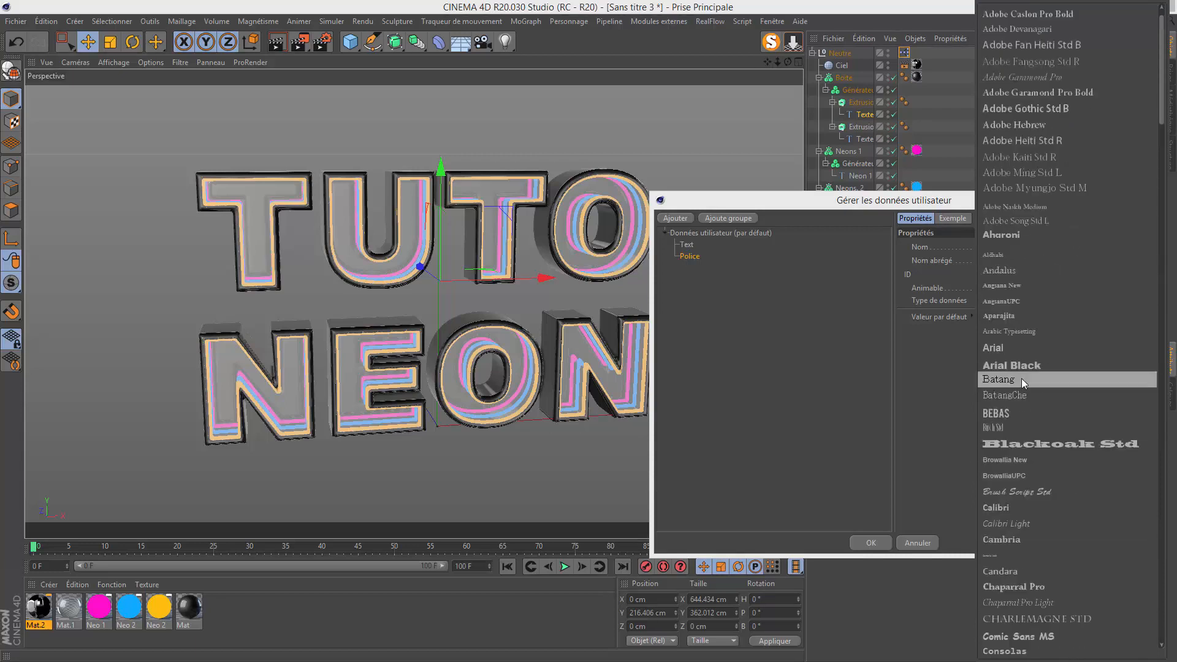
pyautogui.click(1020, 395)
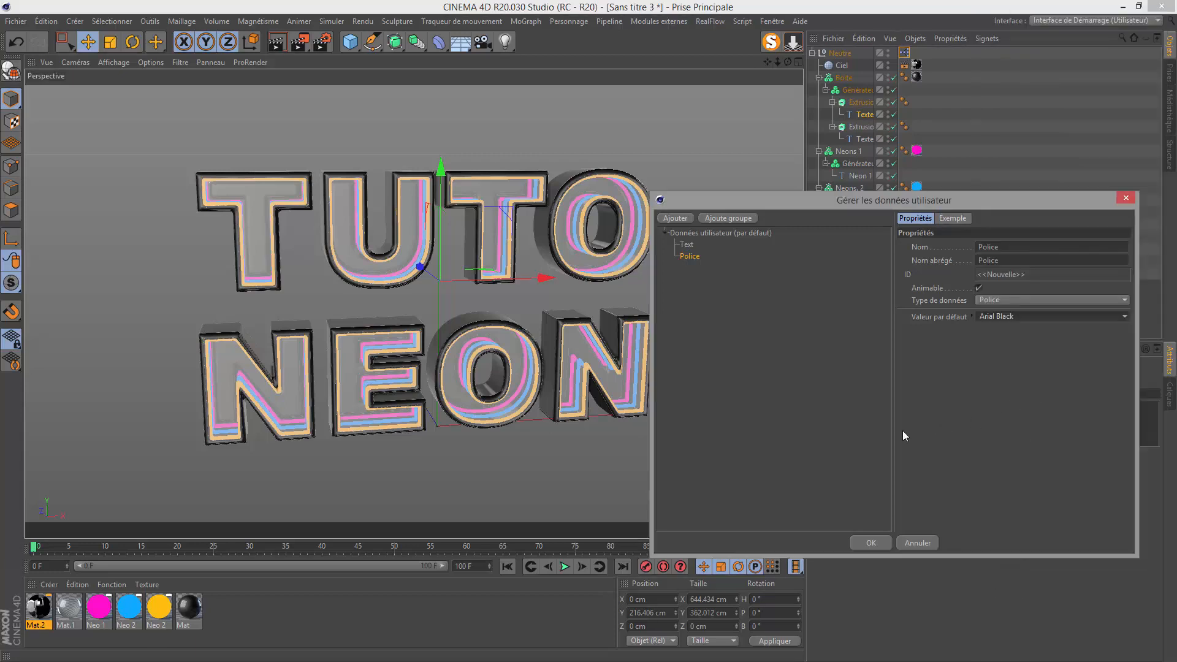
pyautogui.click(869, 543)
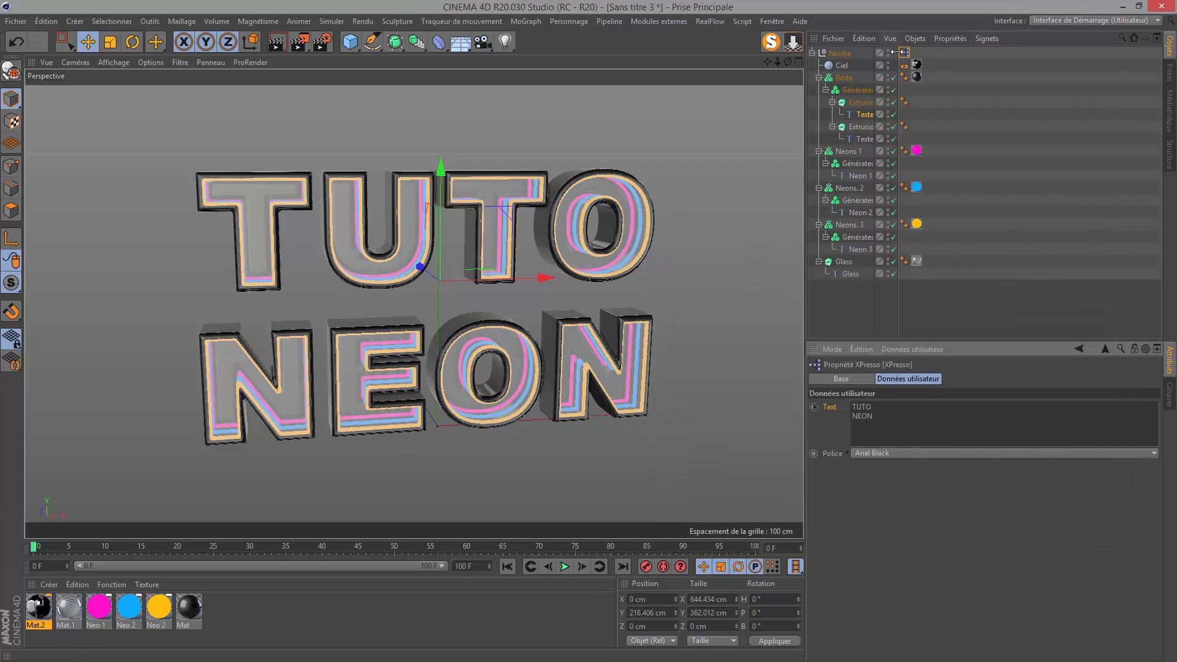
# Reopen the XPresso graph and add a Police input port to both Texte nodes
pyautogui.doubleClick(904, 52)
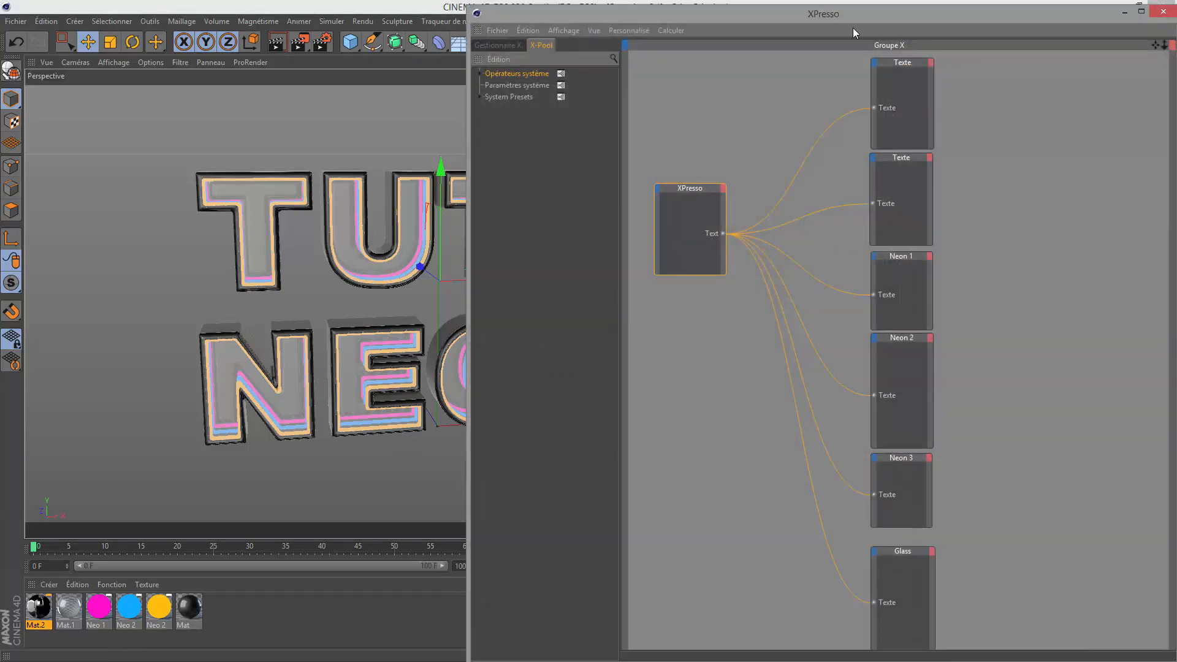
pyautogui.moveTo(859, 23); pyautogui.dragTo(528, 27)
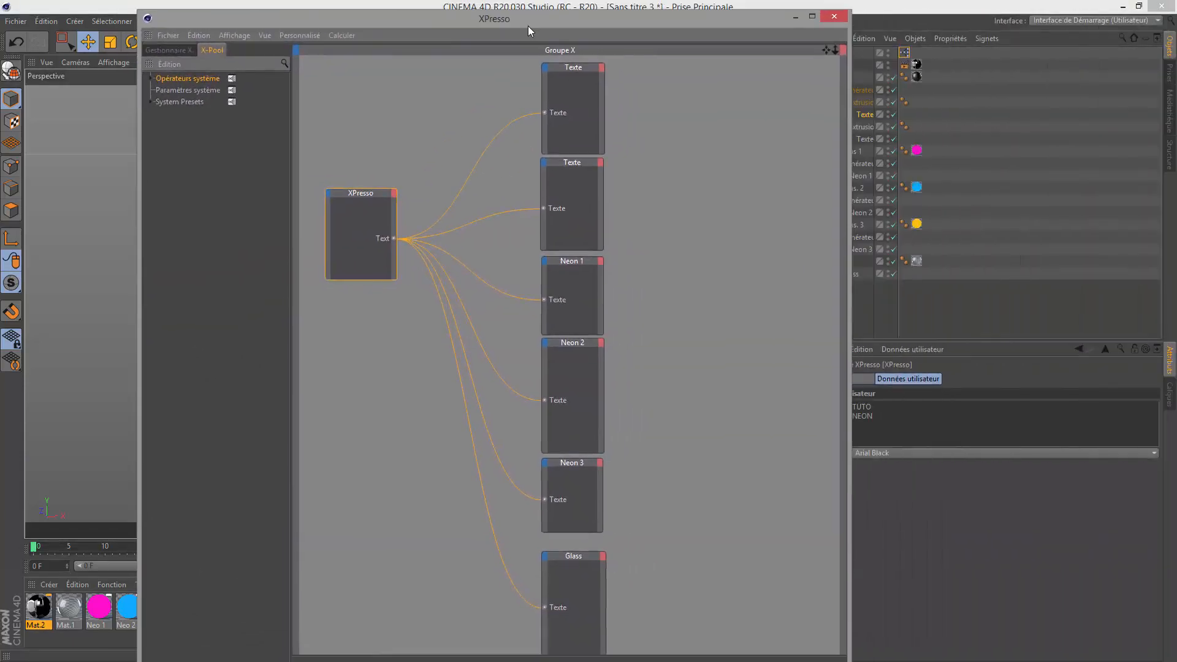
pyautogui.click(545, 66)
pyautogui.moveTo(558, 102)
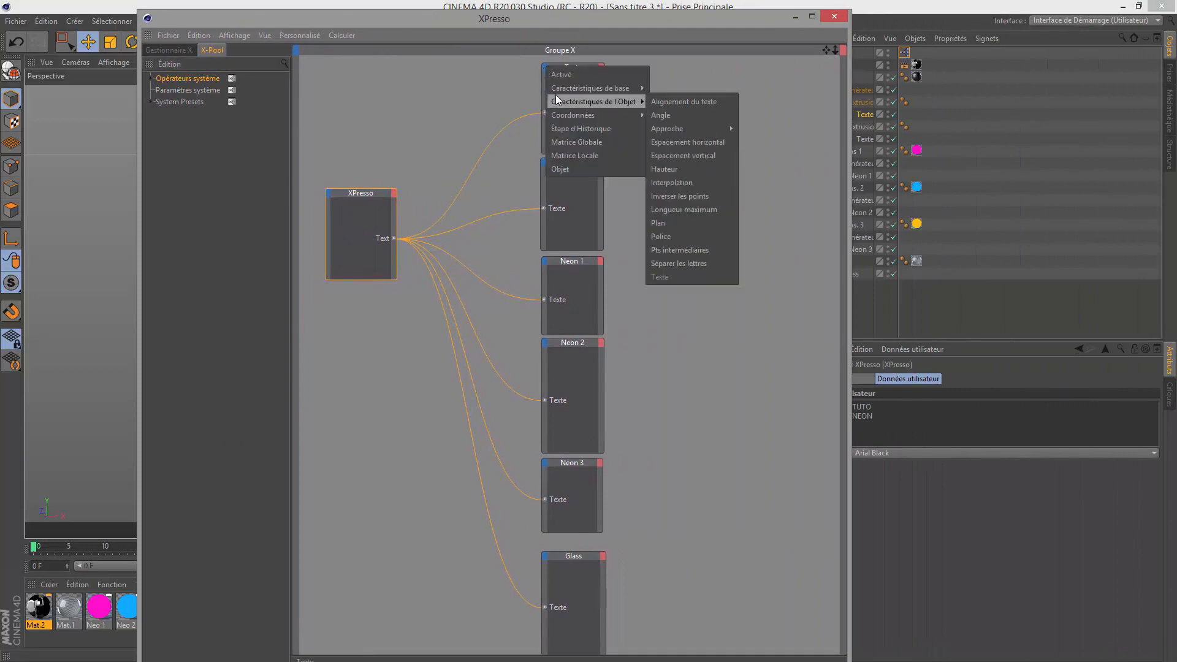
pyautogui.click(672, 237)
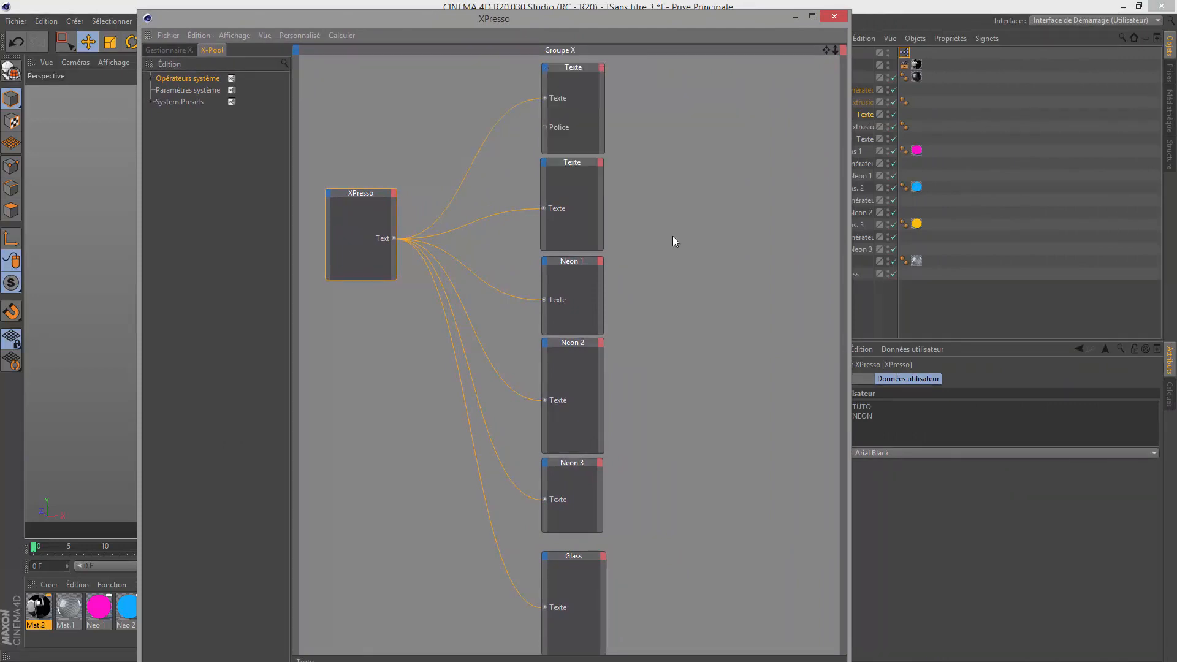
pyautogui.click(544, 162)
pyautogui.moveTo(592, 198)
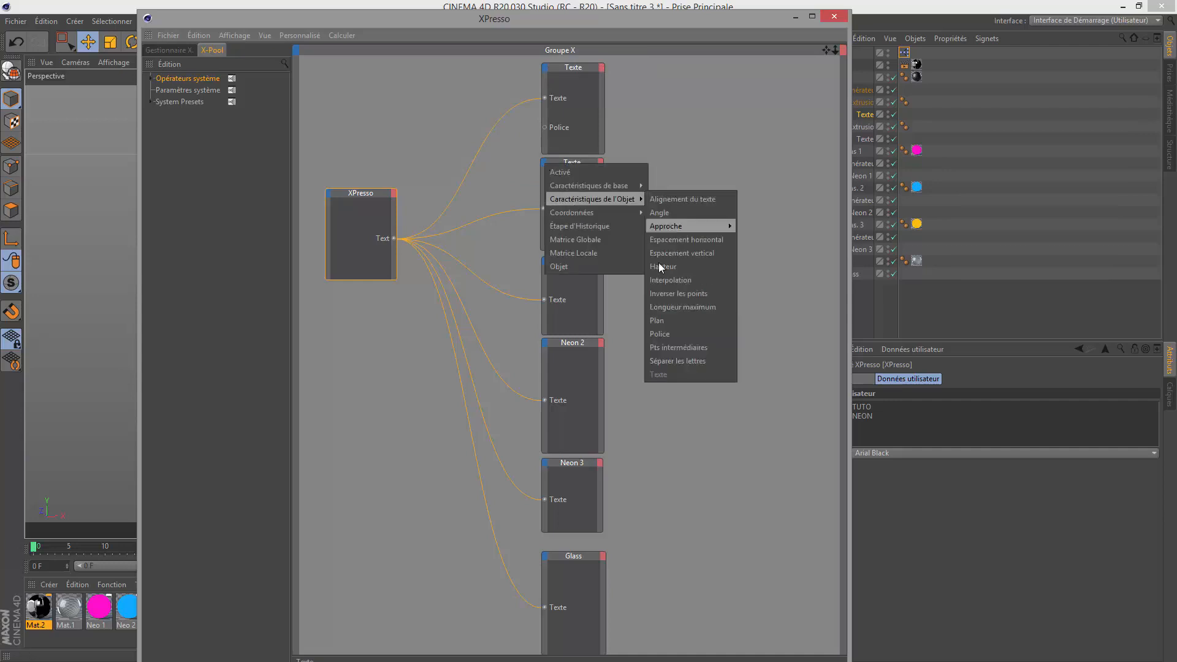
pyautogui.click(660, 333)
# Add a Police input port to the Neon 1, Neon 2, Neon 3 and Glass nodes
pyautogui.click(544, 261)
pyautogui.moveTo(591, 296)
pyautogui.click(660, 430)
pyautogui.click(544, 343)
pyautogui.moveTo(631, 379)
pyautogui.click(660, 513)
pyautogui.click(544, 463)
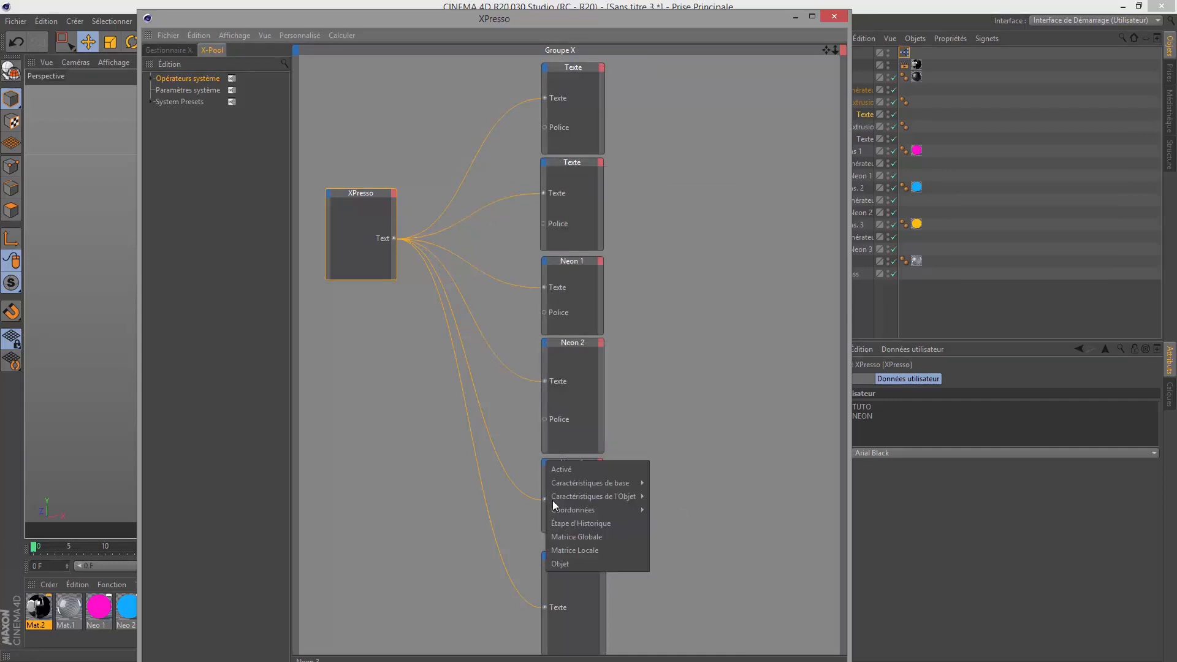
pyautogui.moveTo(589, 496)
pyautogui.click(690, 611)
pyautogui.click(546, 557)
pyautogui.moveTo(573, 584)
pyautogui.click(689, 610)
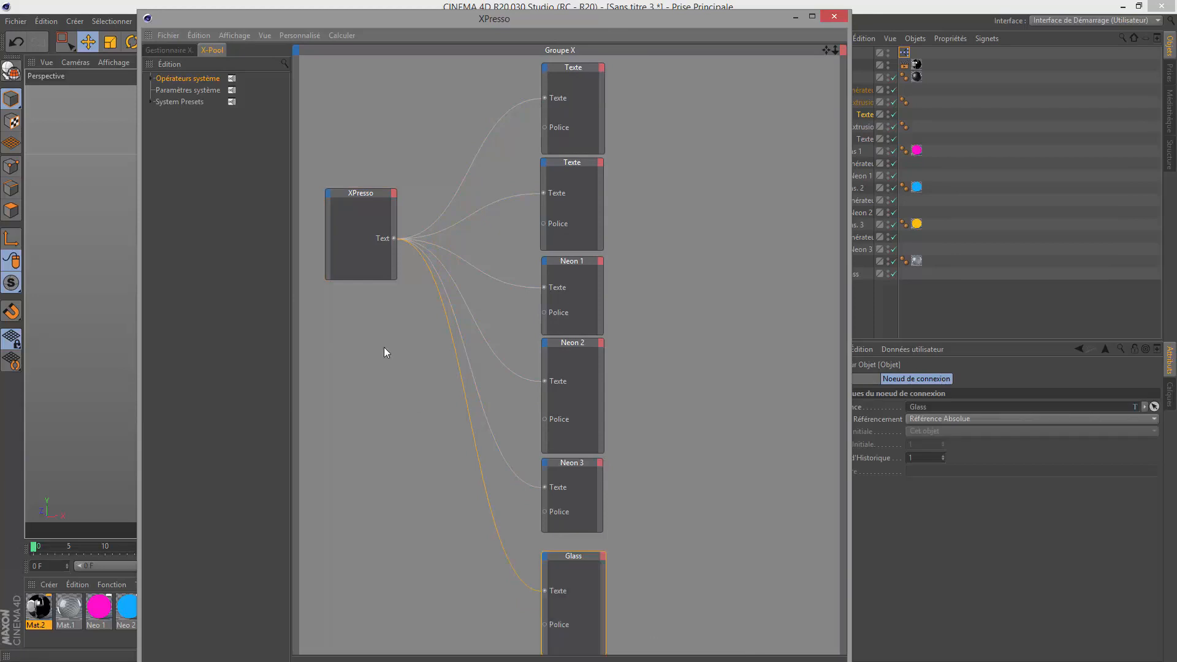
# Add the Police user data as an output of the XPresso node and connect it to the Police inputs of all text nodes
pyautogui.click(394, 193)
pyautogui.moveTo(399, 213)
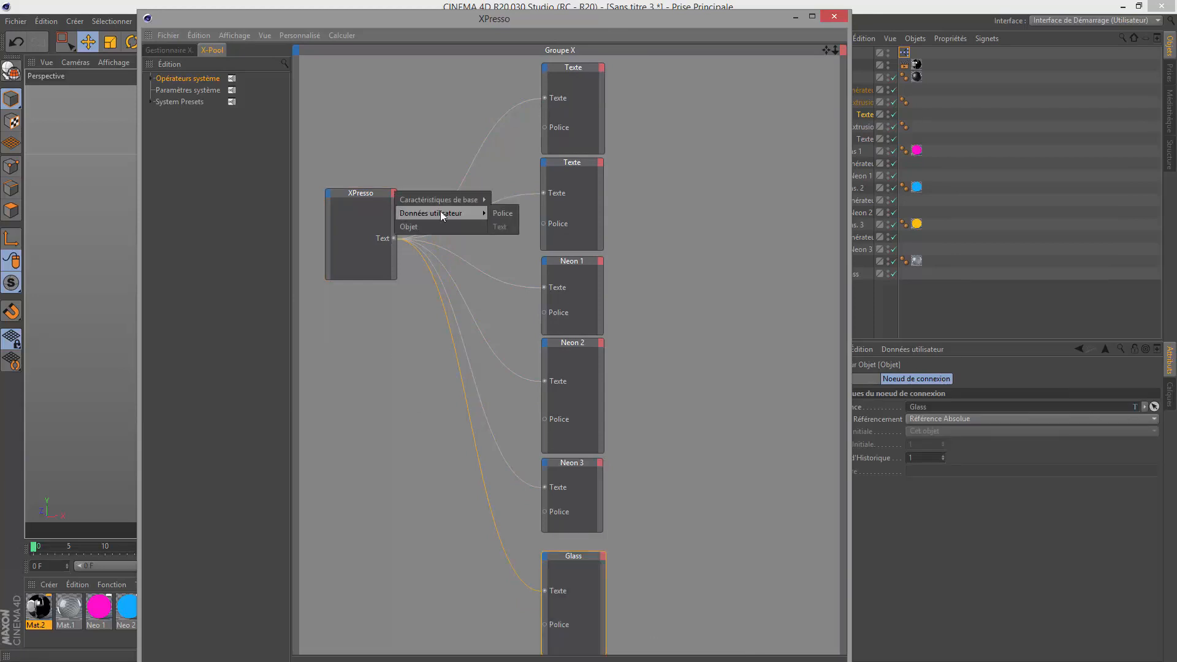
pyautogui.click(504, 213)
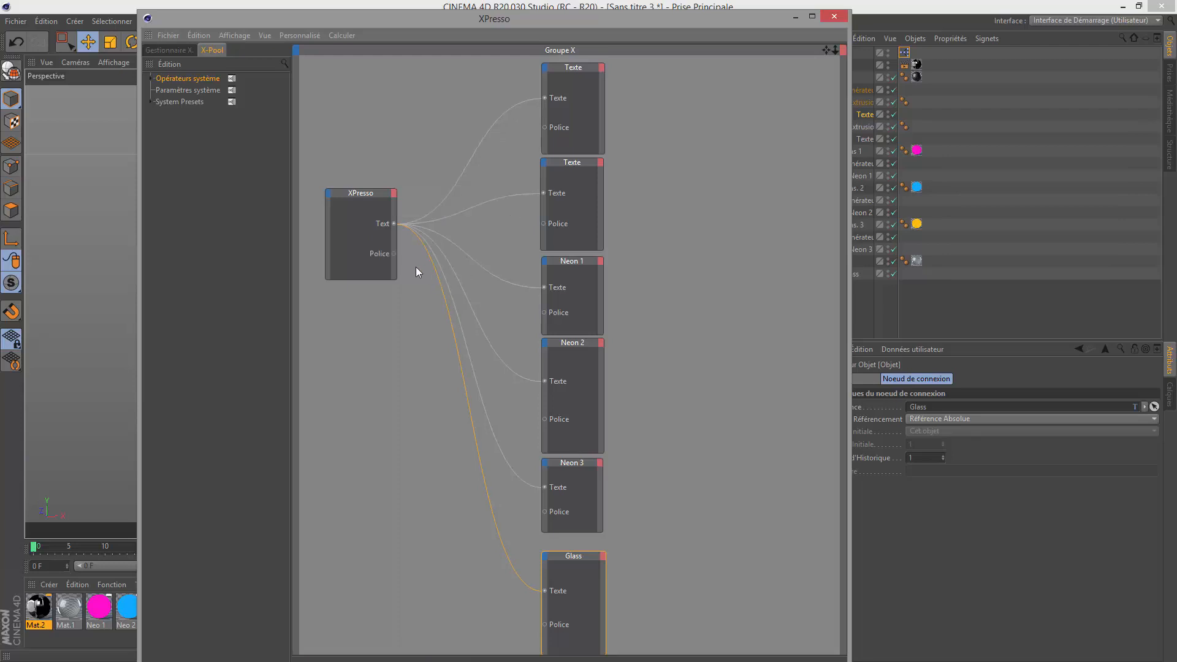
pyautogui.moveTo(395, 255); pyautogui.dragTo(543, 127)
pyautogui.moveTo(395, 254); pyautogui.dragTo(543, 223)
pyautogui.moveTo(395, 253); pyautogui.dragTo(543, 420)
pyautogui.moveTo(393, 254); pyautogui.dragTo(545, 624)
# Uncover the scene and change the XPresso tag's Police value to Blackoak Std
pyautogui.moveTo(747, 26); pyautogui.dragTo(467, 496)
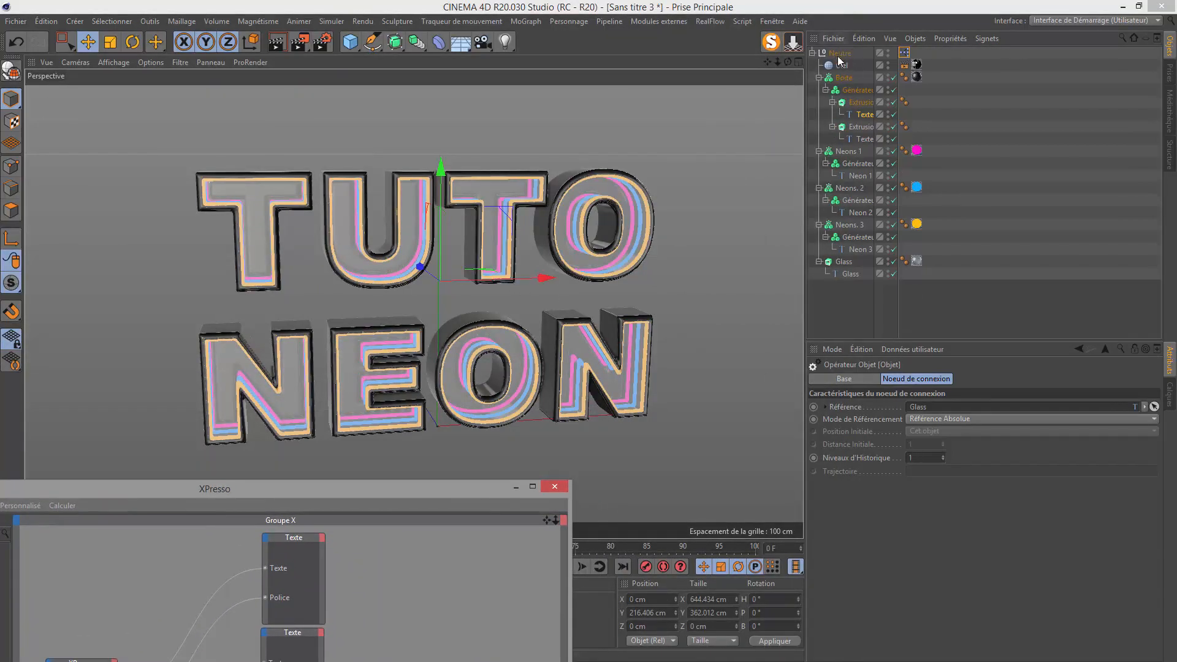
pyautogui.click(904, 54)
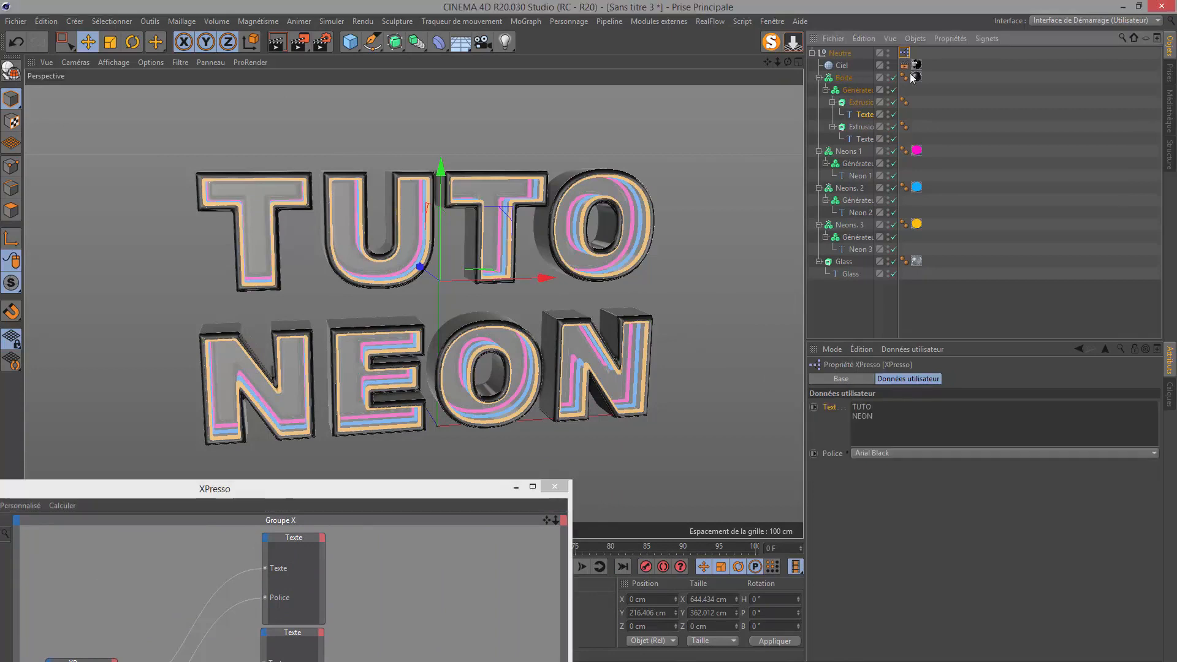
pyautogui.click(874, 453)
pyautogui.click(896, 471)
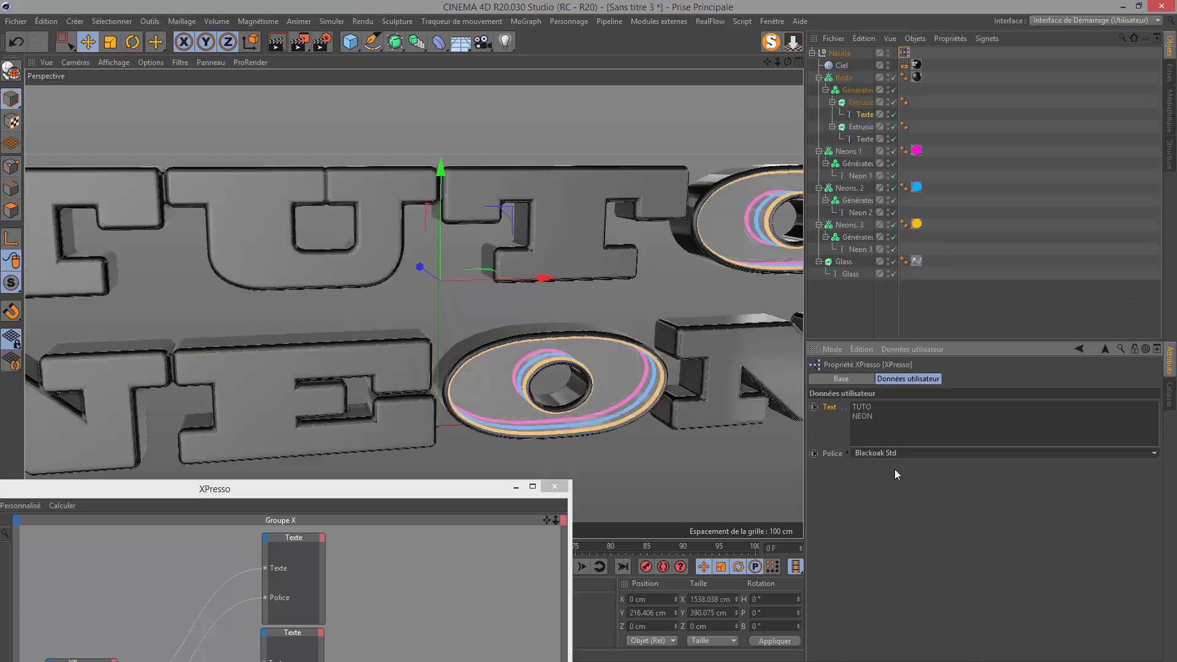
pyautogui.scroll(-10, 542, 332)
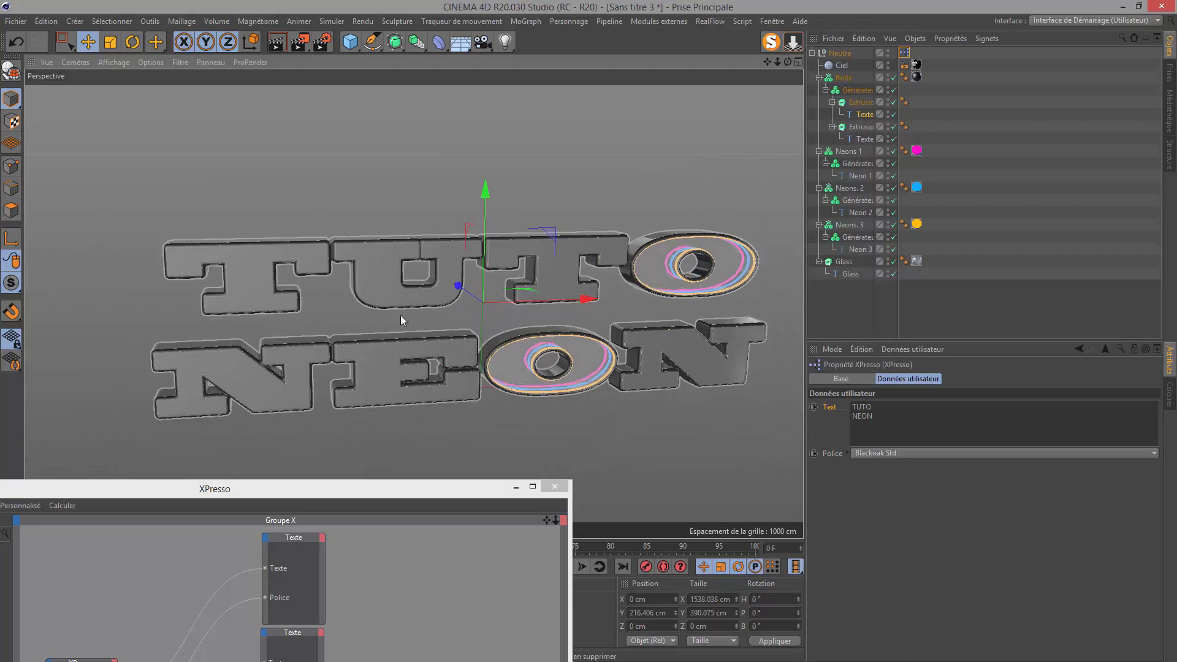
# Try Extrusion.1's caps without Coque vers l'intérieur and without Contraindre le contour, restoring each option after testing it
pyautogui.click(861, 103)
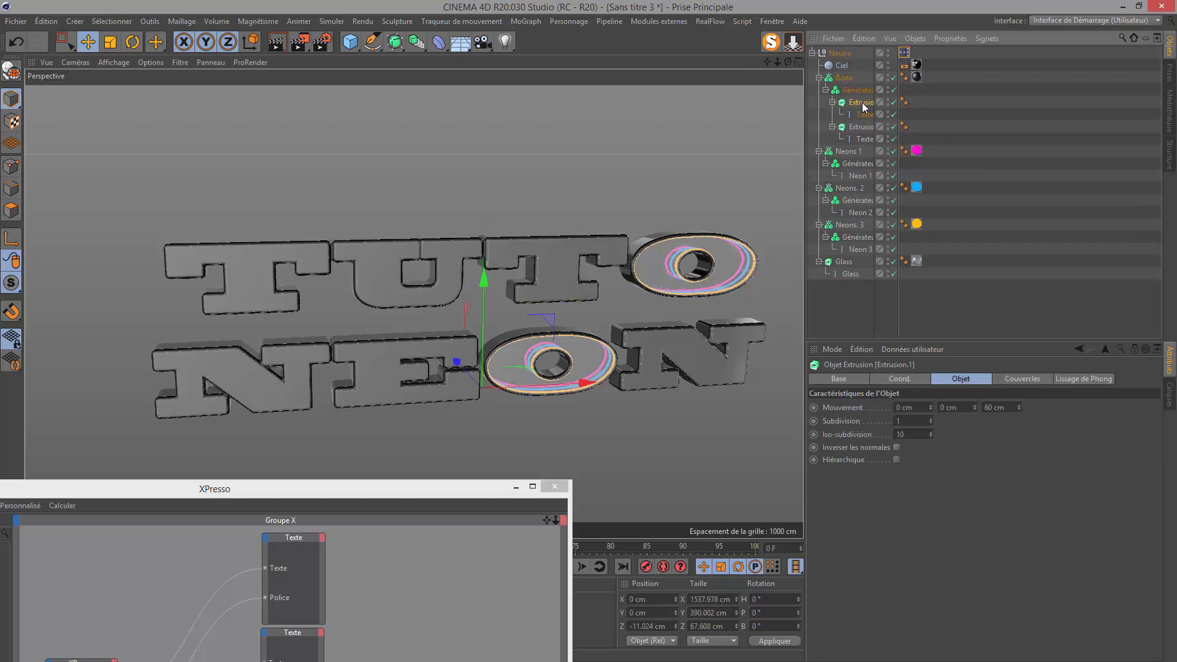
pyautogui.click(1024, 378)
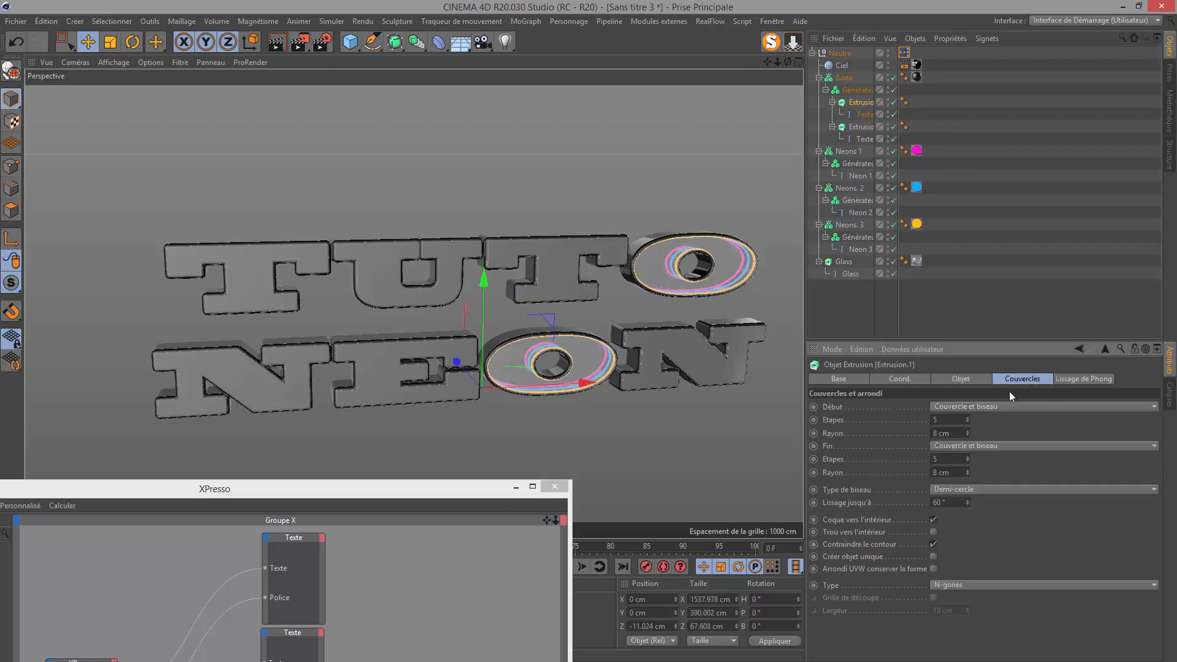
pyautogui.click(934, 520)
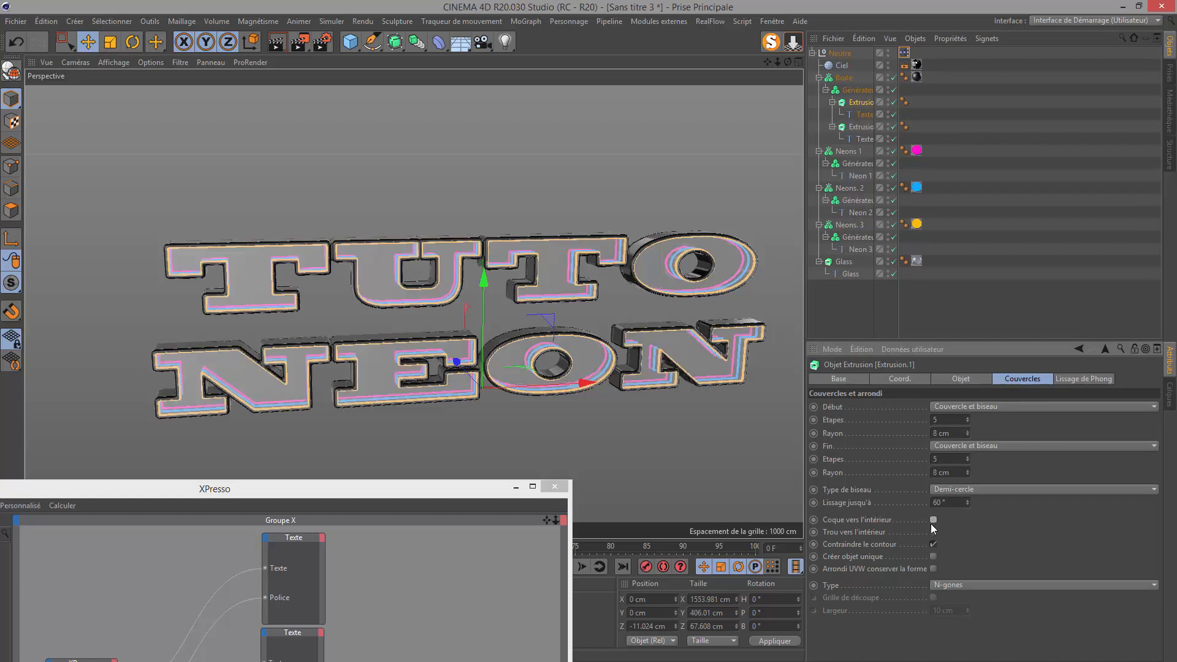
pyautogui.click(933, 545)
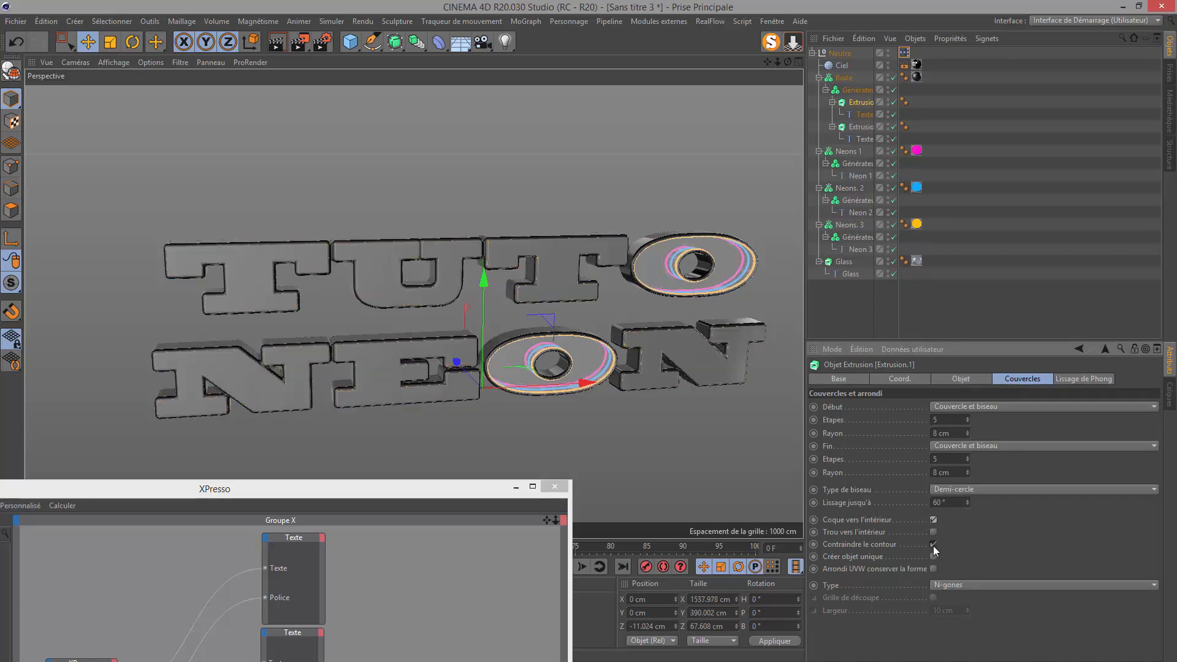
pyautogui.click(933, 544)
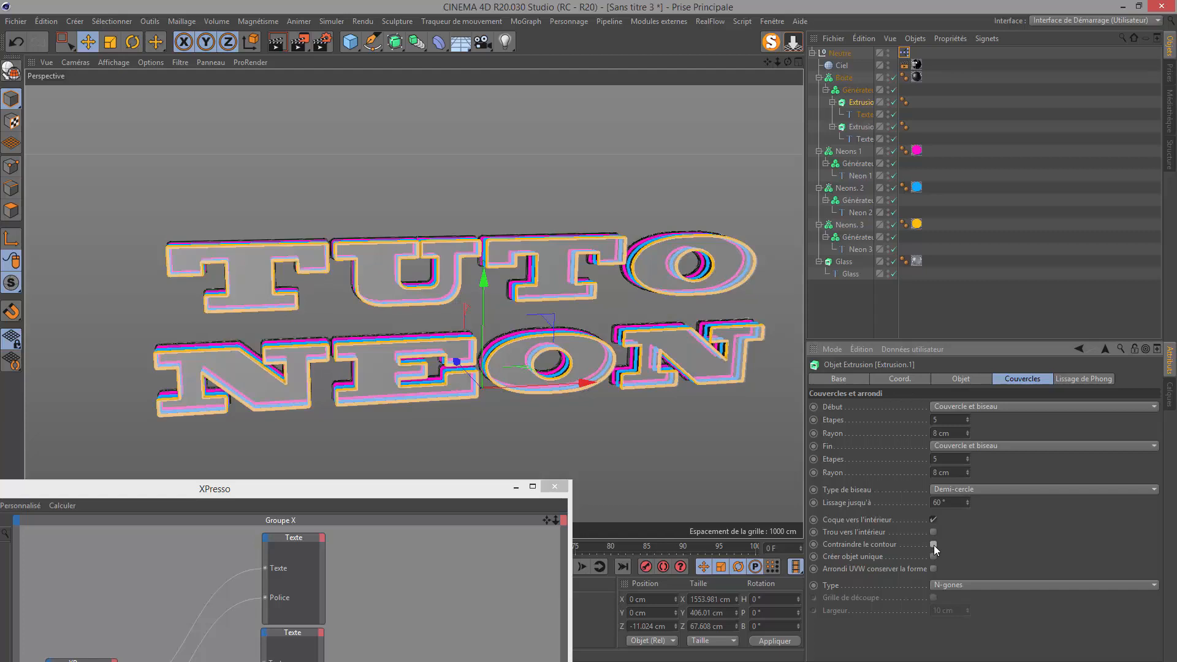
pyautogui.click(933, 545)
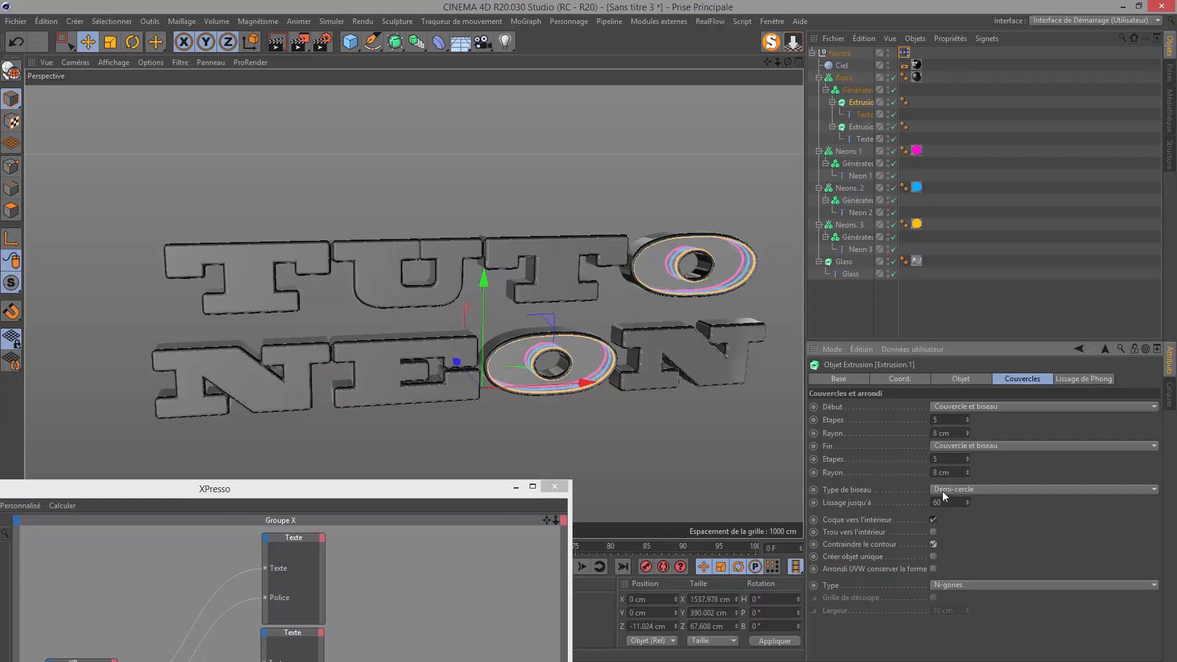
pyautogui.click(934, 379)
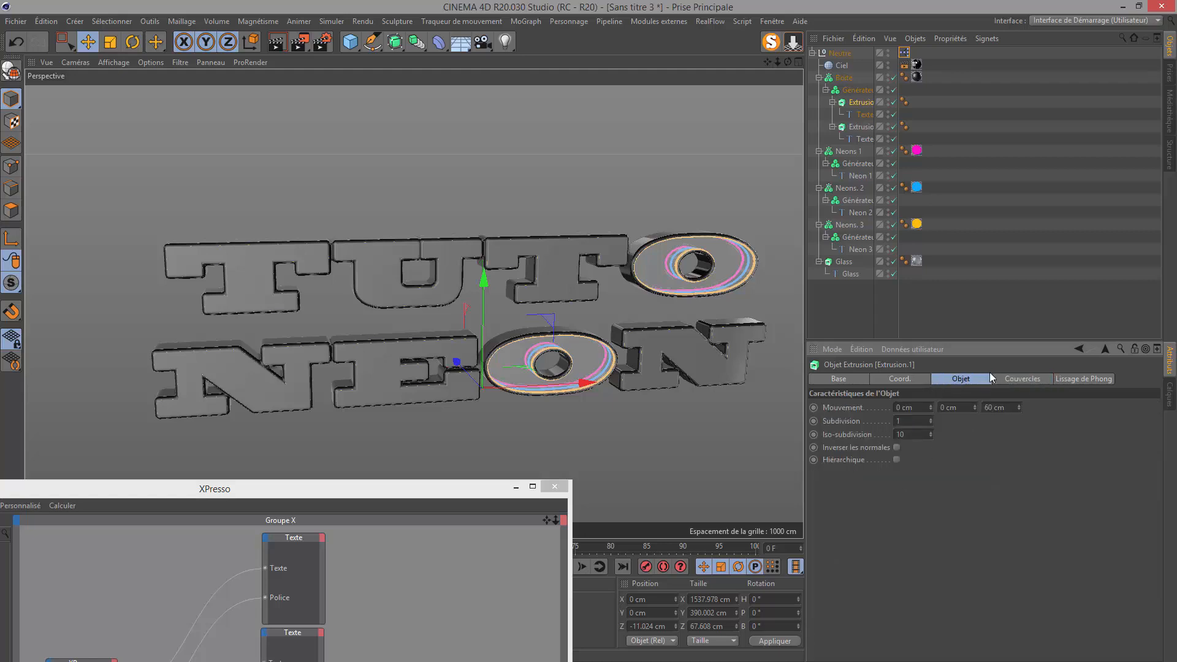
# Set the interpolation of the Texte spline under Extrusion.1 to Uniforme
pyautogui.click(861, 114)
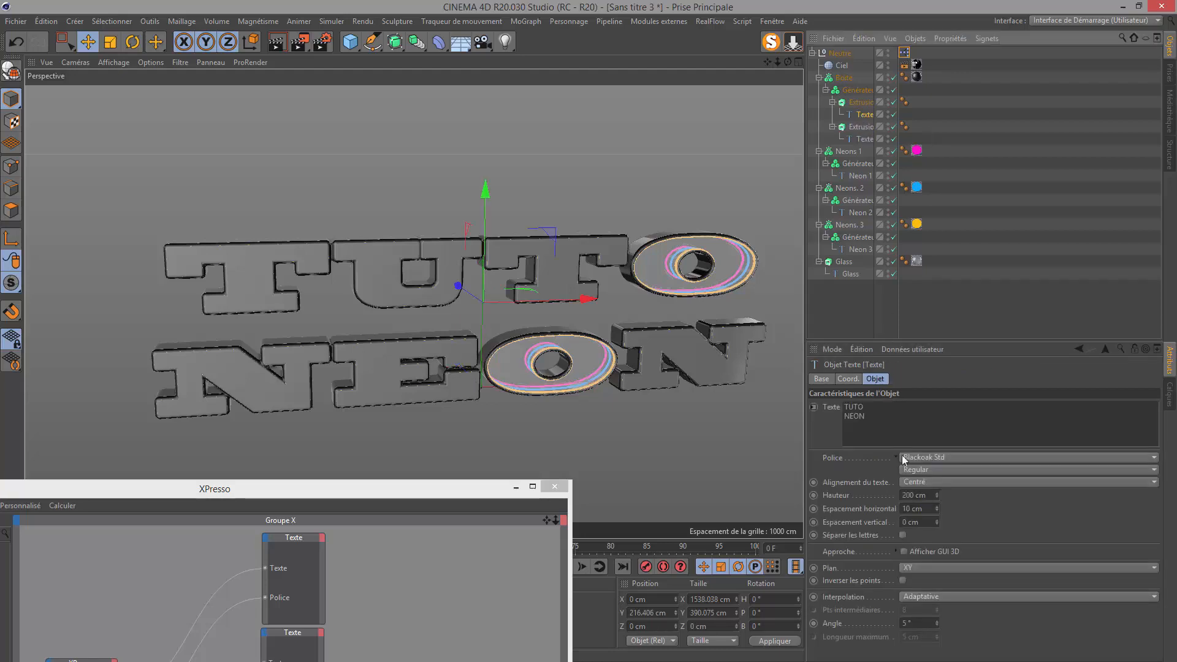
pyautogui.click(916, 600)
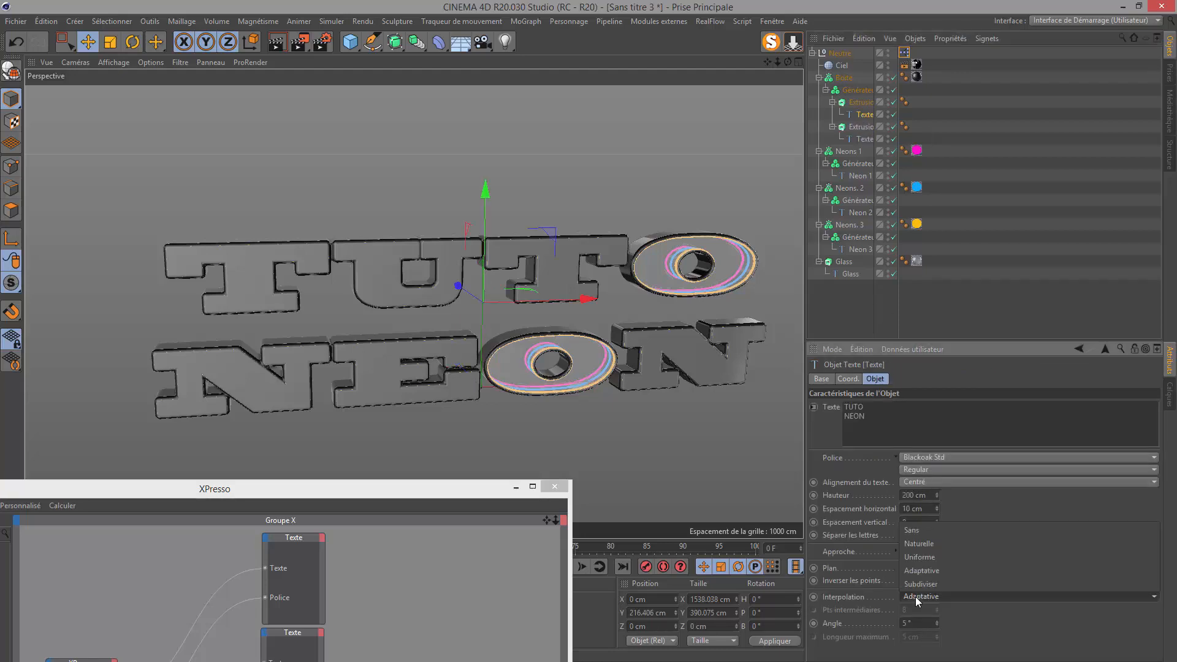
pyautogui.click(921, 558)
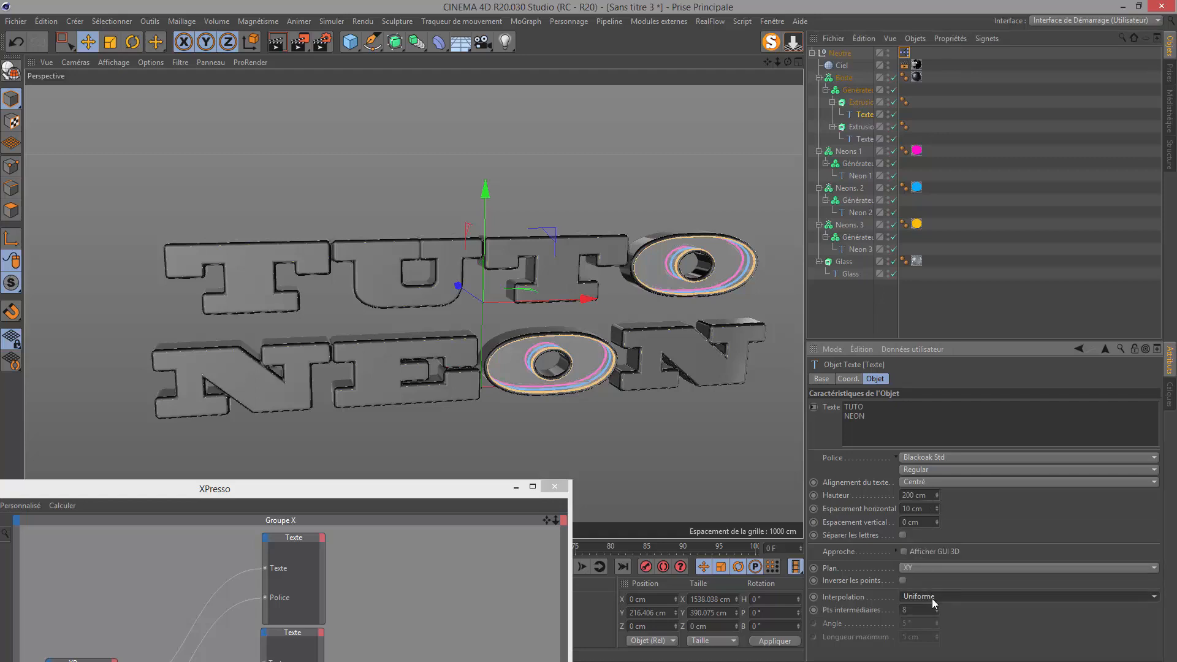
pyautogui.click(923, 595)
pyautogui.click(911, 557)
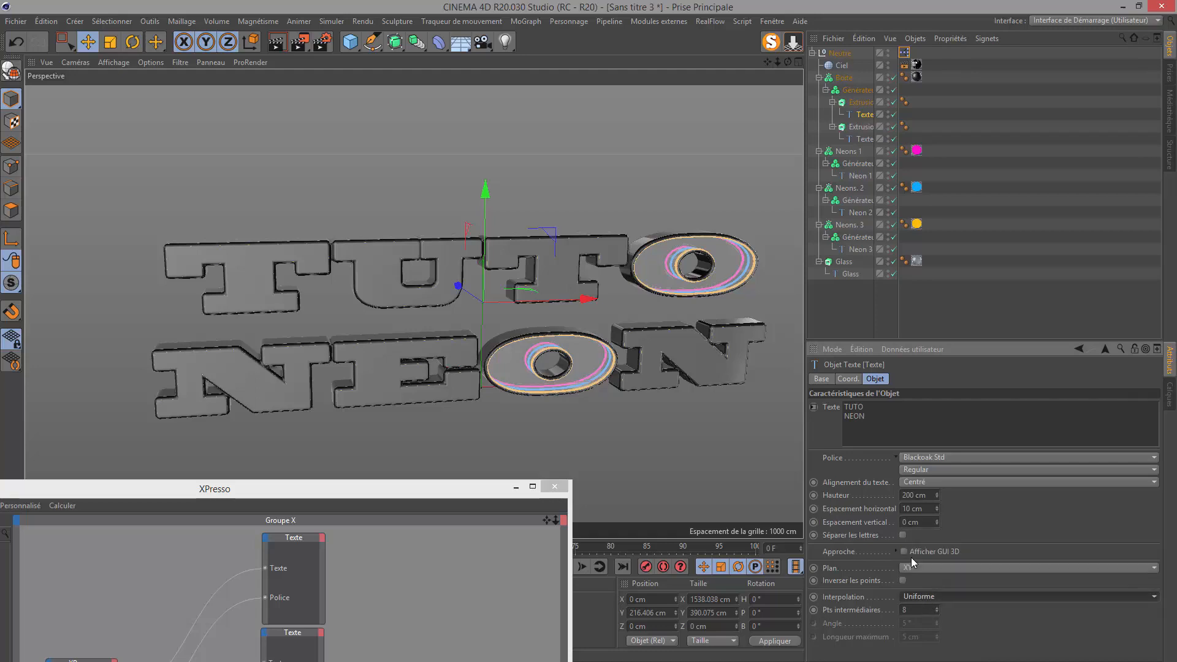
# Set both the start and end bevel radius of Extrusion.1's caps to 3 cm
pyautogui.click(862, 102)
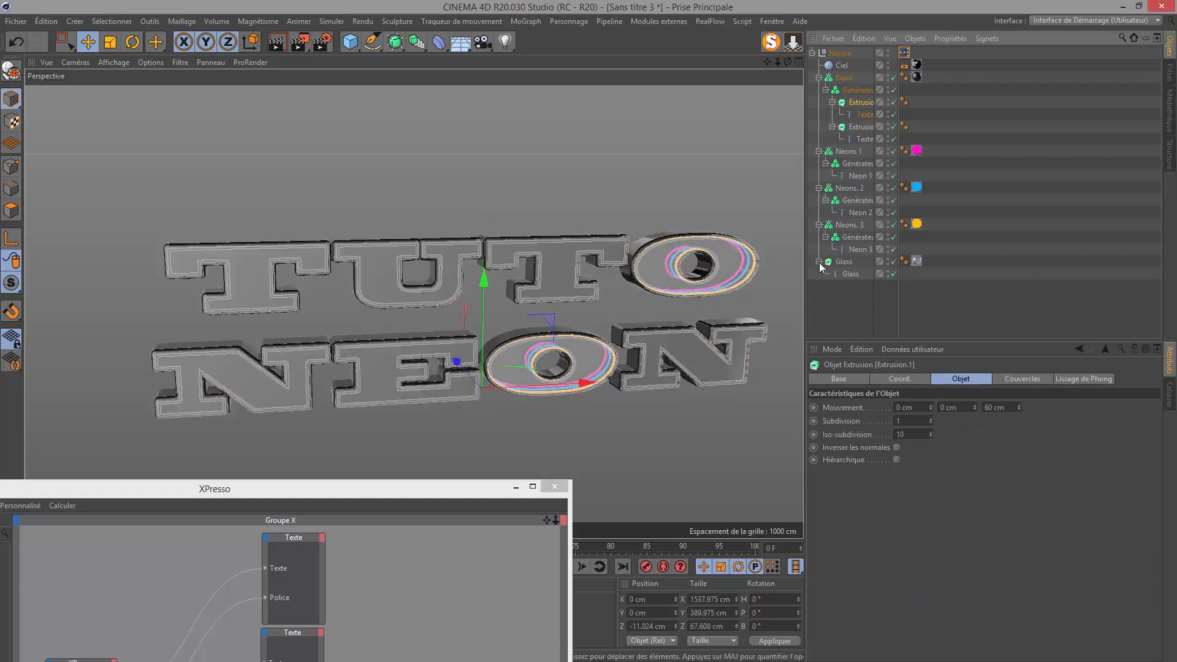
pyautogui.moveTo(788, 62); pyautogui.dragTo(752, 66)
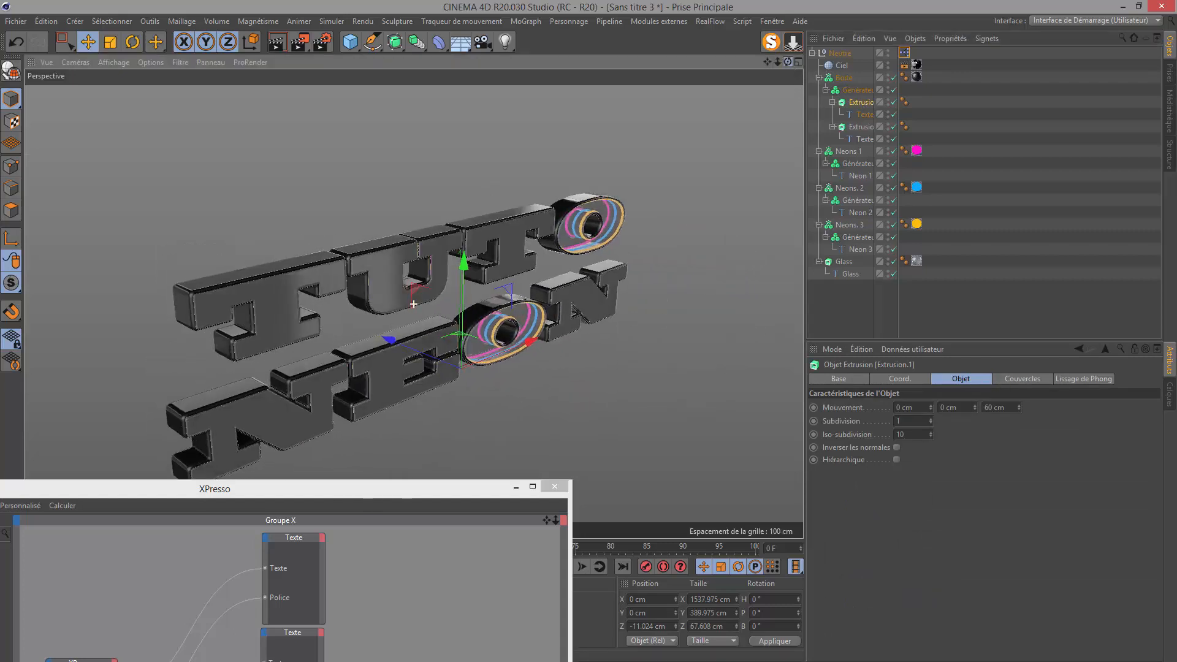
pyautogui.click(1021, 379)
pyautogui.click(941, 433)
pyautogui.write('4')
pyautogui.press('Return')
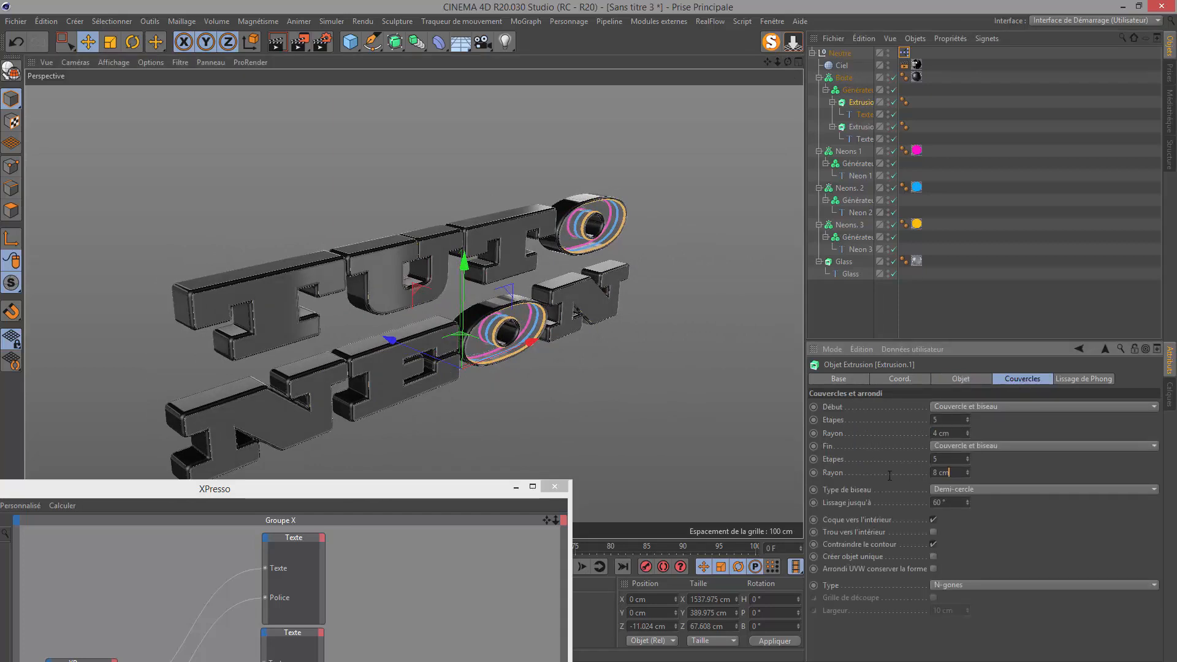
pyautogui.doubleClick(954, 472)
pyautogui.write('3')
pyautogui.press('Return')
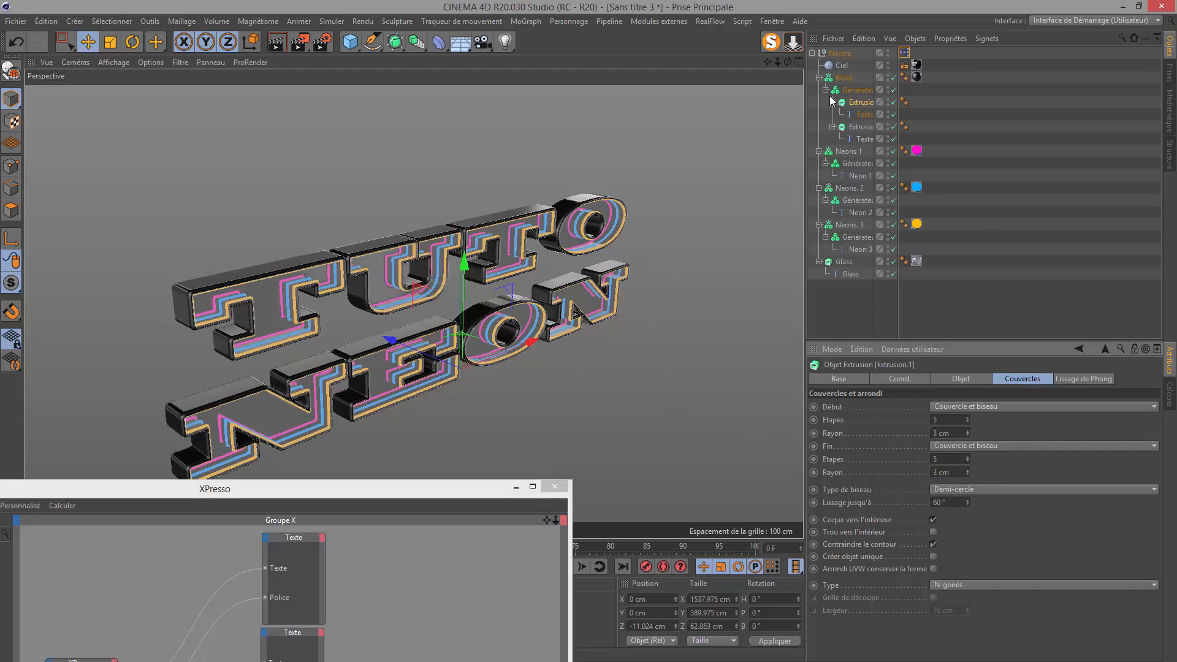
# Compare the cap settings of the two extrusions and check the settings of their parent volume generator
pyautogui.click(857, 127)
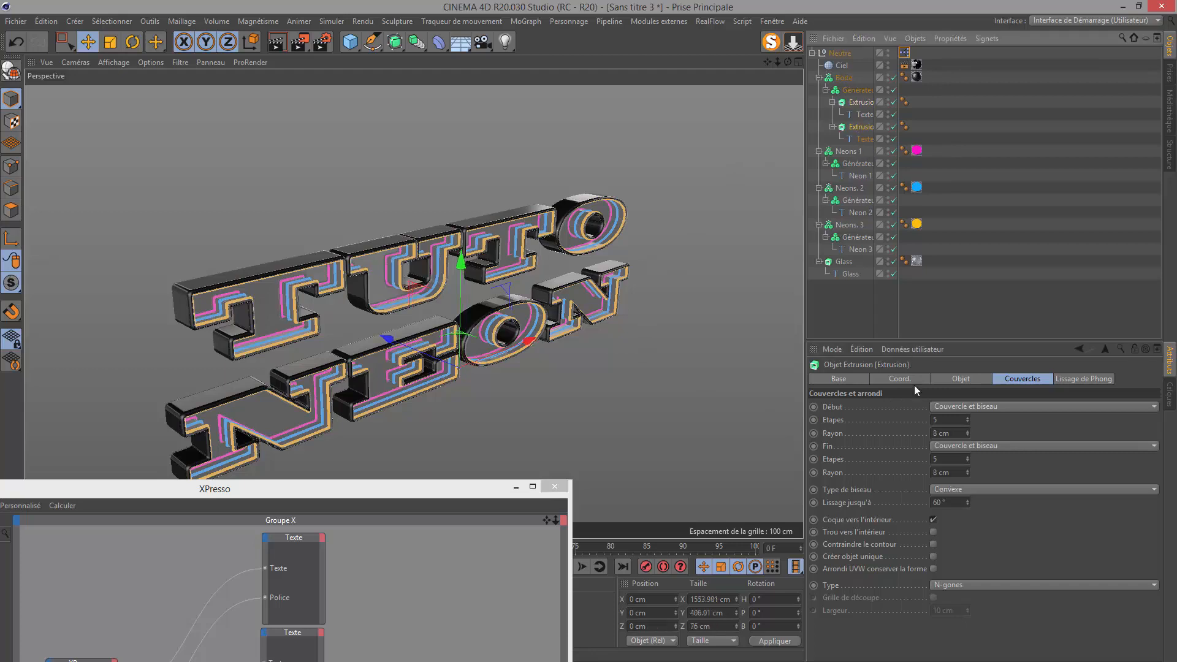
pyautogui.click(854, 103)
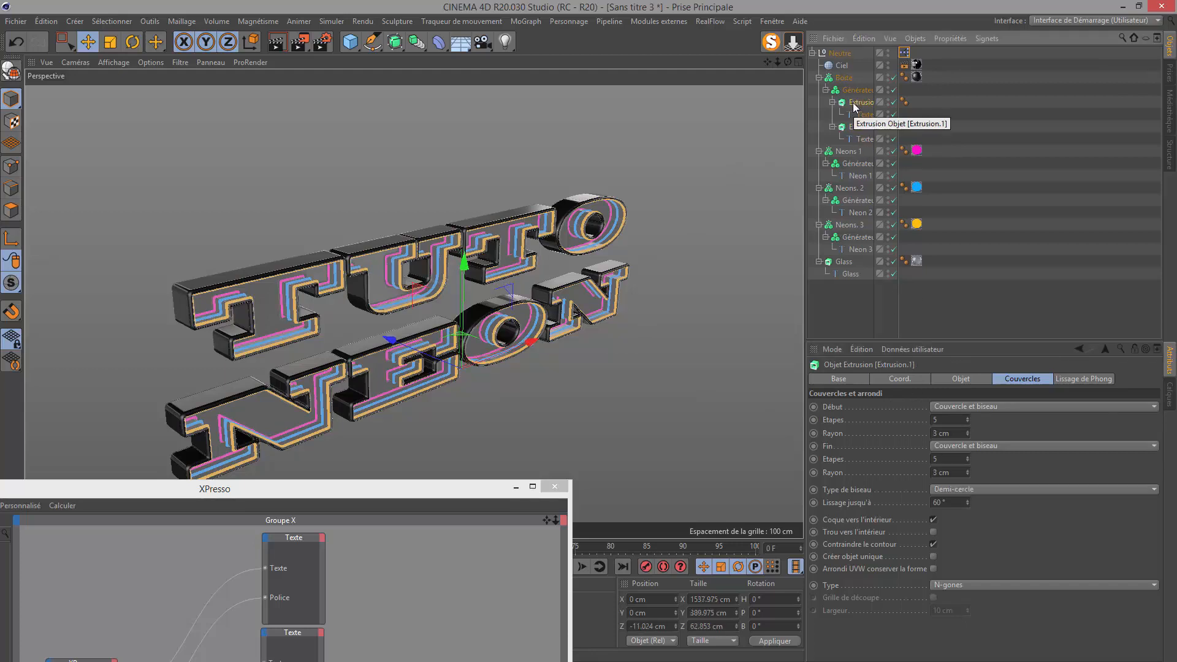
pyautogui.click(854, 89)
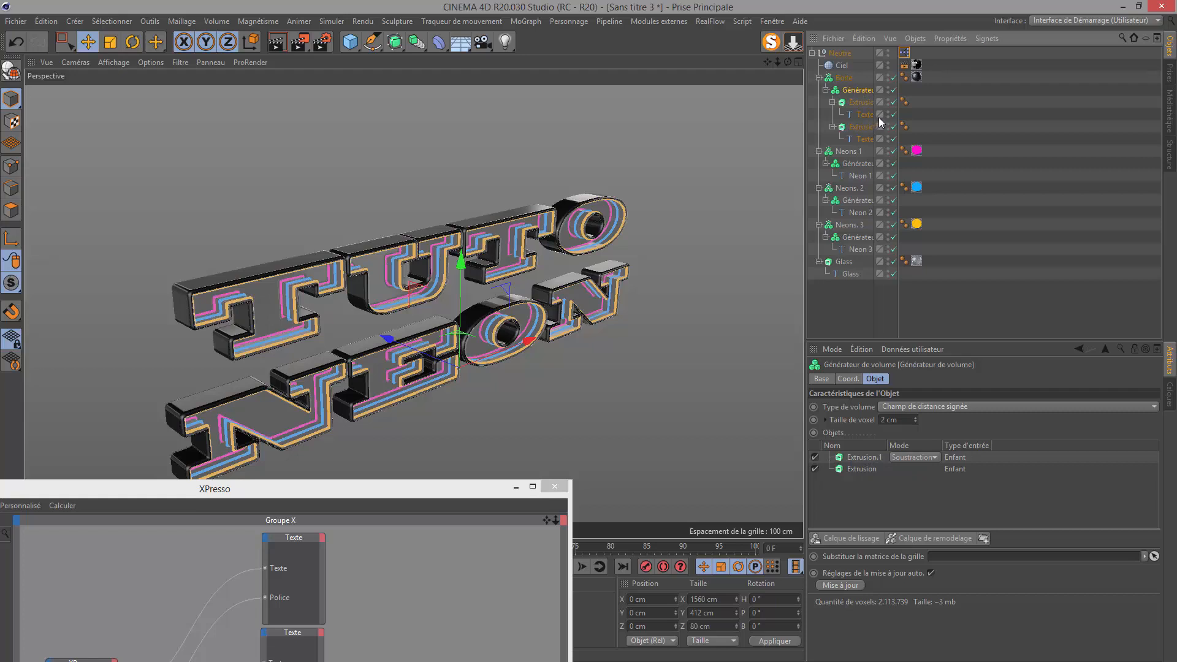
# Set the Police user data of the Neons null's XPresso tag to Cooper Std Black
pyautogui.moveTo(899, 110); pyautogui.dragTo(951, 110)
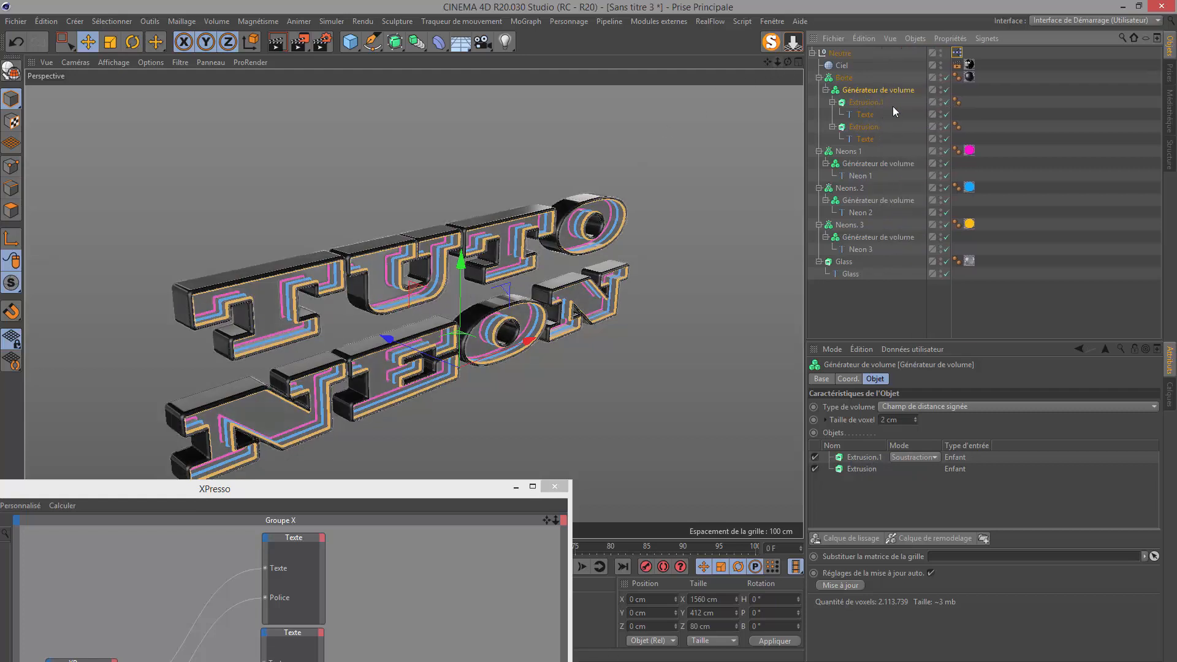
pyautogui.click(957, 53)
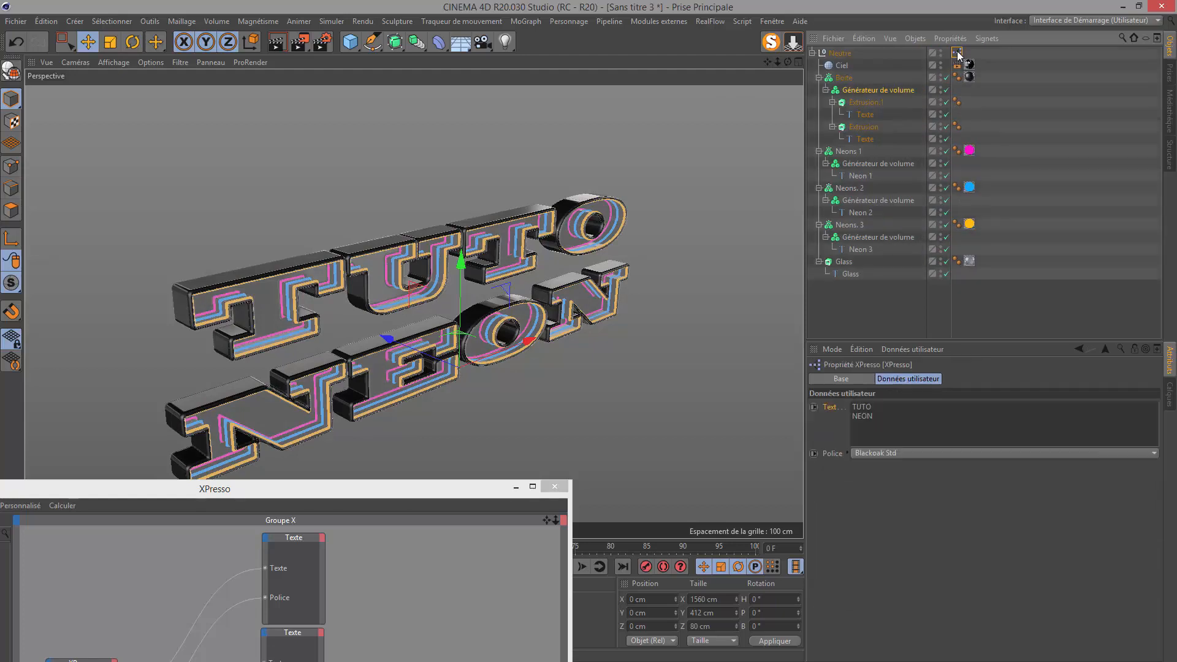
pyautogui.click(886, 454)
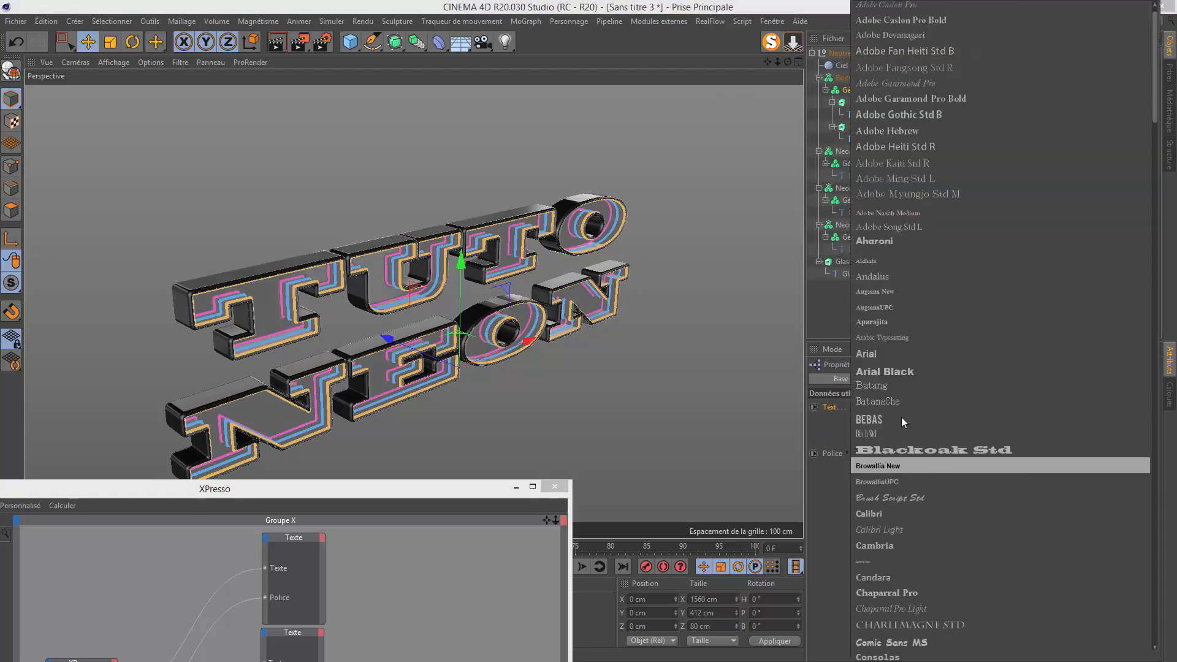
pyautogui.scroll(-2, 885, 633)
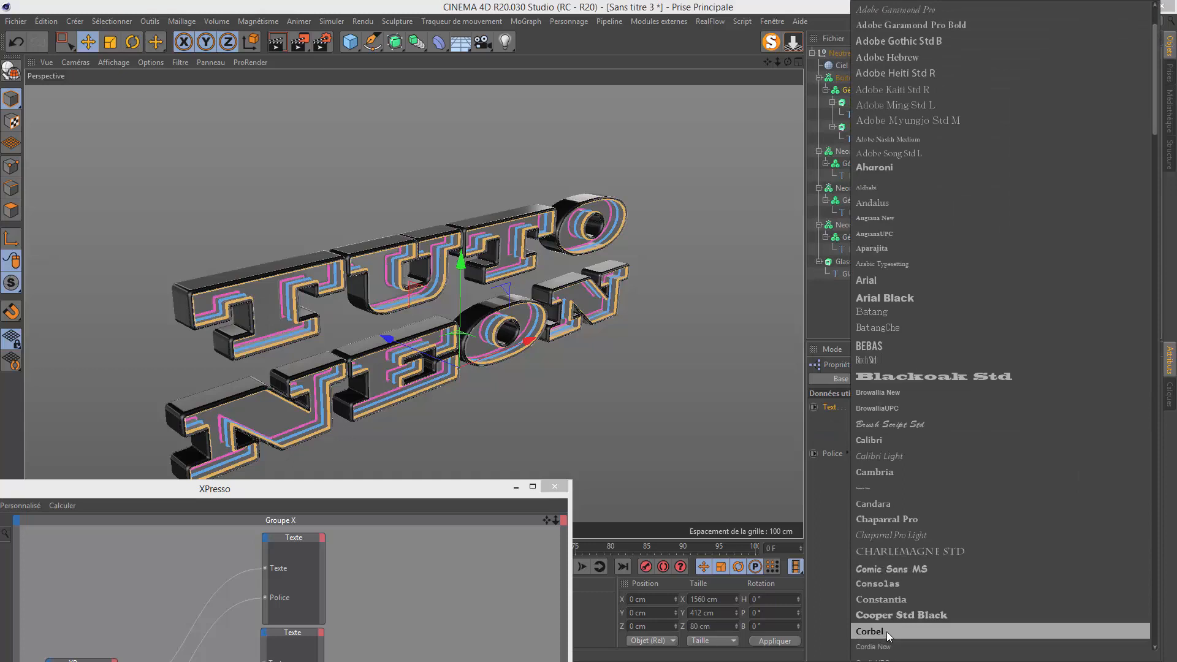
pyautogui.click(885, 615)
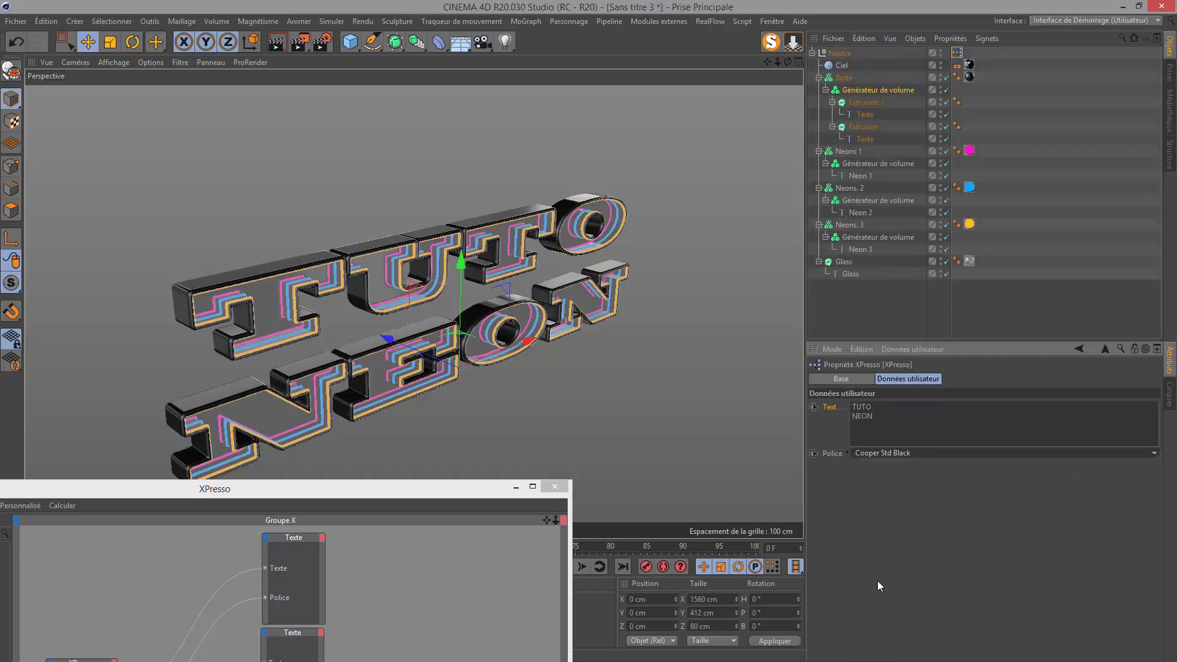
pyautogui.keyDown('alt'); pyautogui.moveTo(397, 355); pyautogui.dragTo(437, 287, button='right'); pyautogui.keyUp('alt')
pyautogui.moveTo(430, 488); pyautogui.dragTo(470, 286)
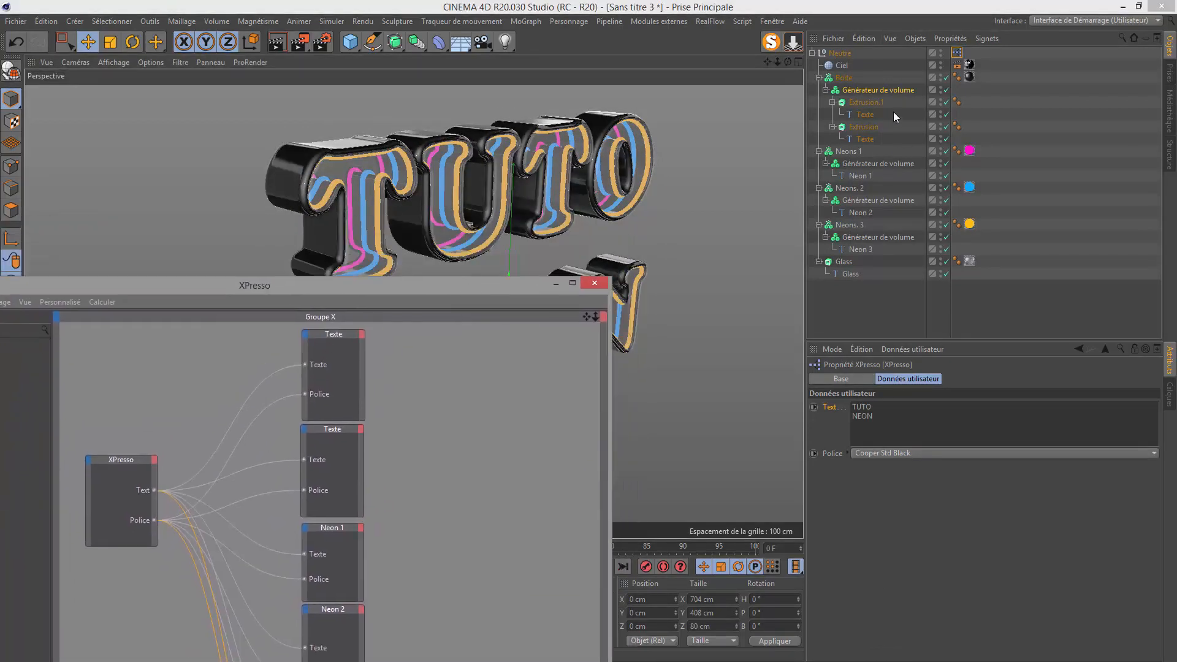
# Check the Hauteur parameter of the Texte spline under Extrusion.1
pyautogui.click(852, 114)
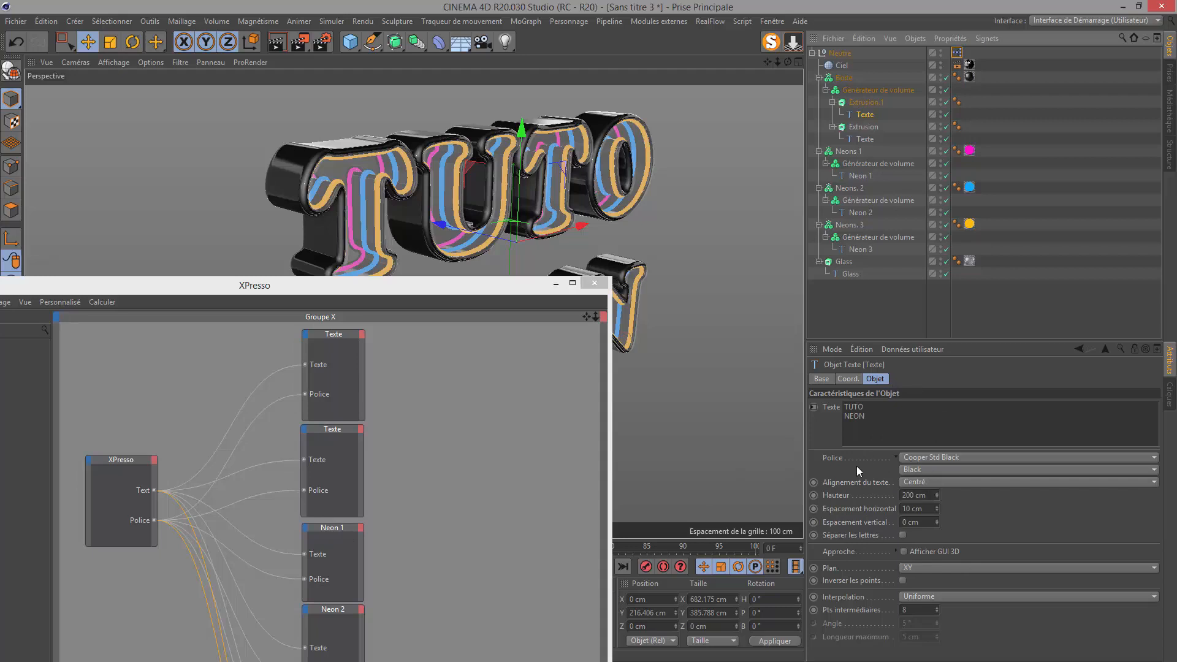
pyautogui.click(838, 496)
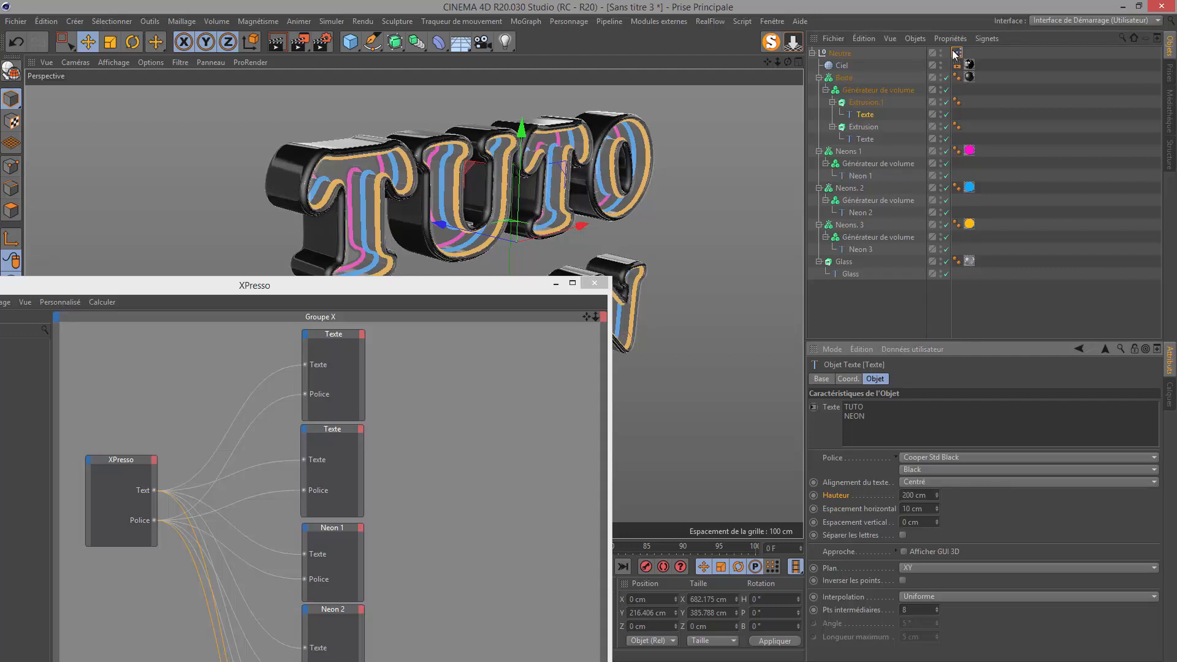
pyautogui.click(917, 497)
pyautogui.click(983, 508)
pyautogui.click(932, 494)
# Add a new user data entry named Text Size to the XPresso tag
pyautogui.click(959, 54)
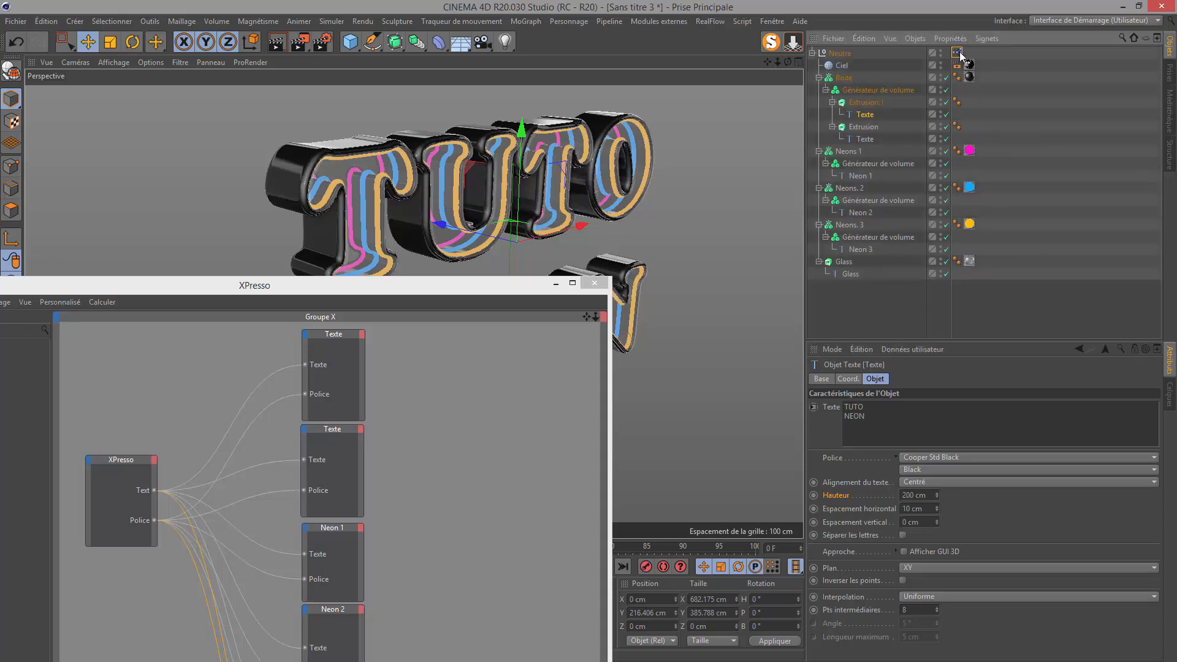
pyautogui.click(915, 354)
pyautogui.click(900, 378)
pyautogui.click(680, 221)
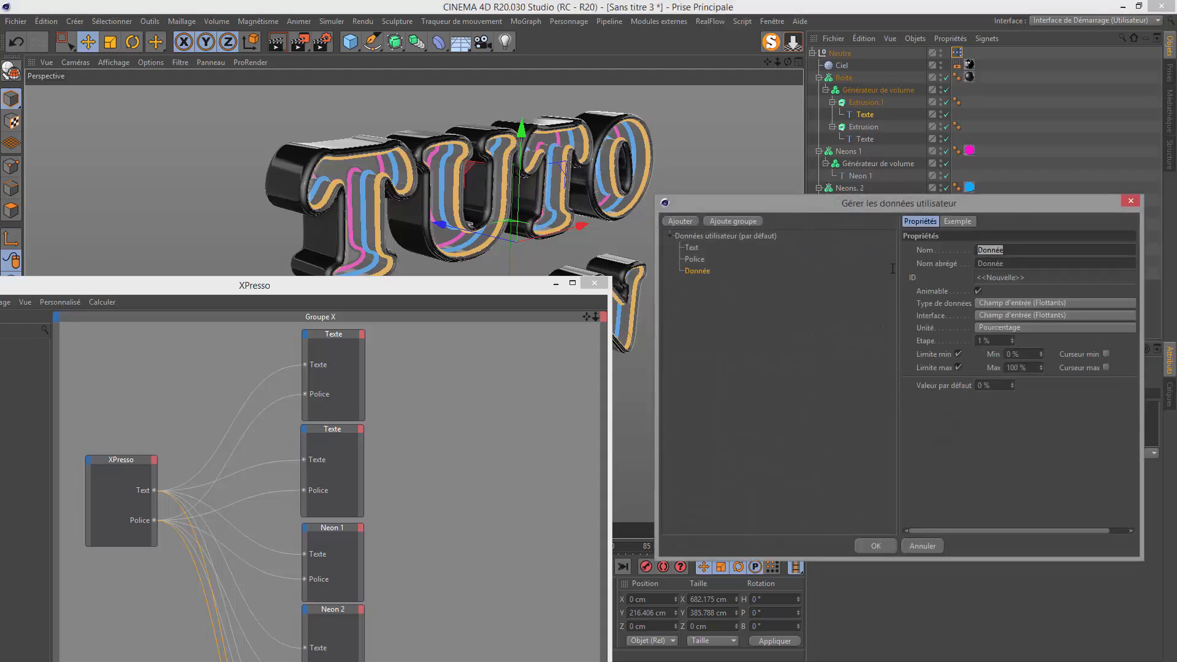
pyautogui.write('Hauteur')
pyautogui.moveTo(1039, 253); pyautogui.dragTo(914, 259)
pyautogui.write('Text Size')
# Set the data type of Text Size to Champ d'entrée (Entiers) with a default value of 100
pyautogui.click(998, 387)
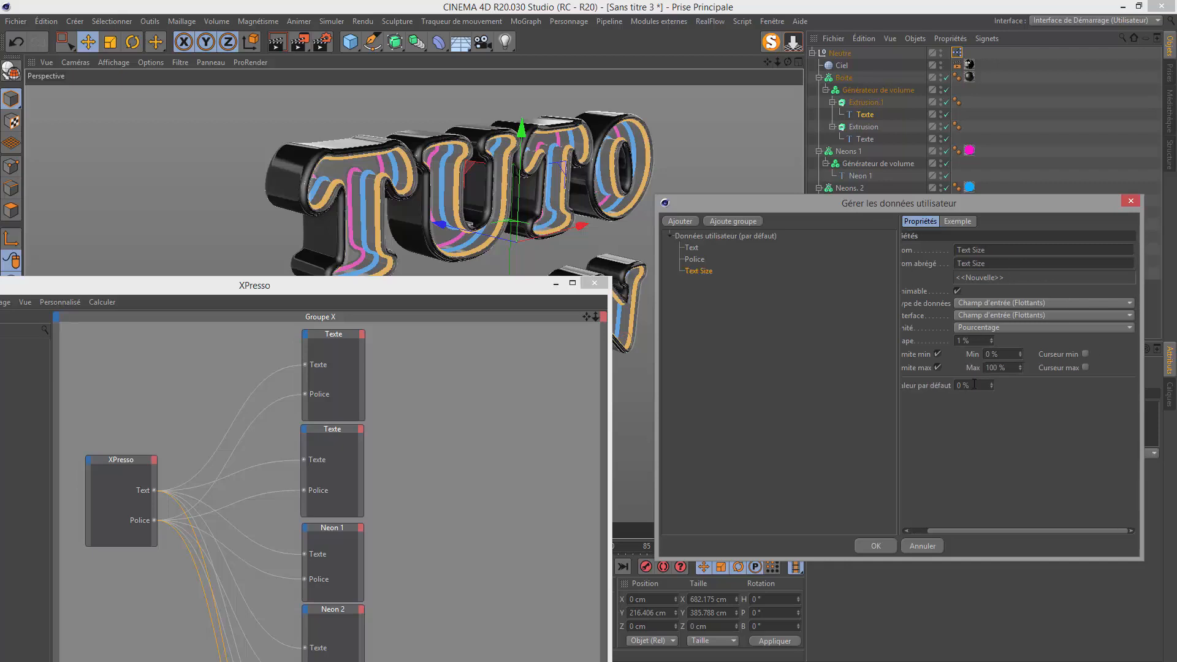
pyautogui.click(1021, 303)
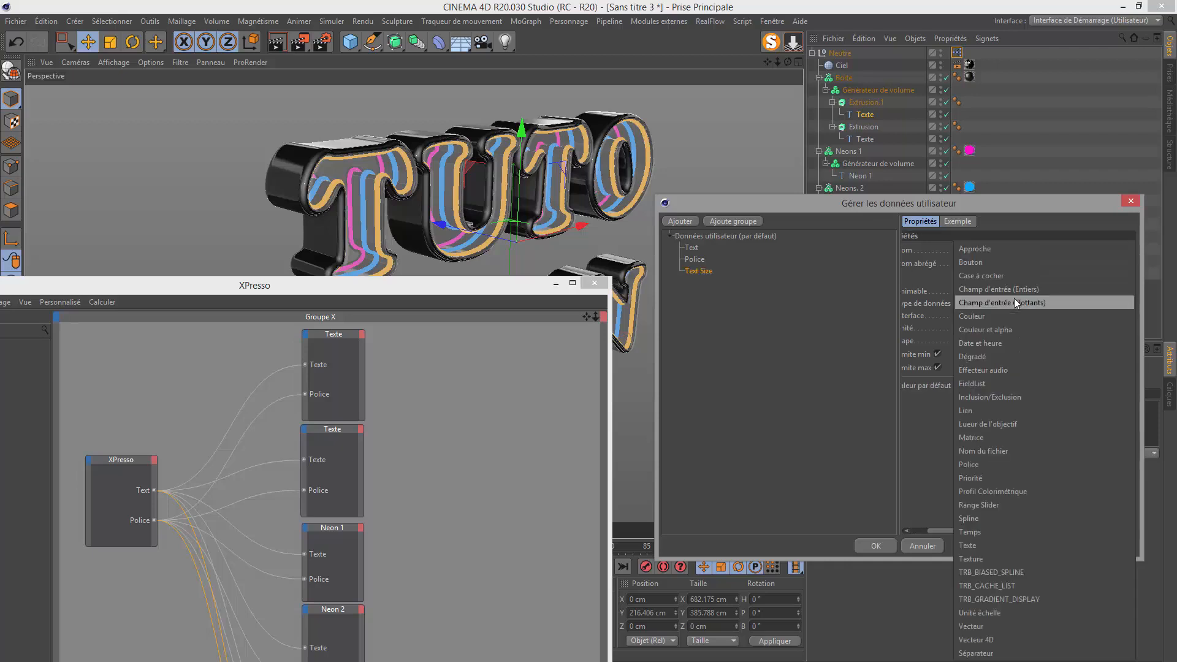
pyautogui.click(1000, 289)
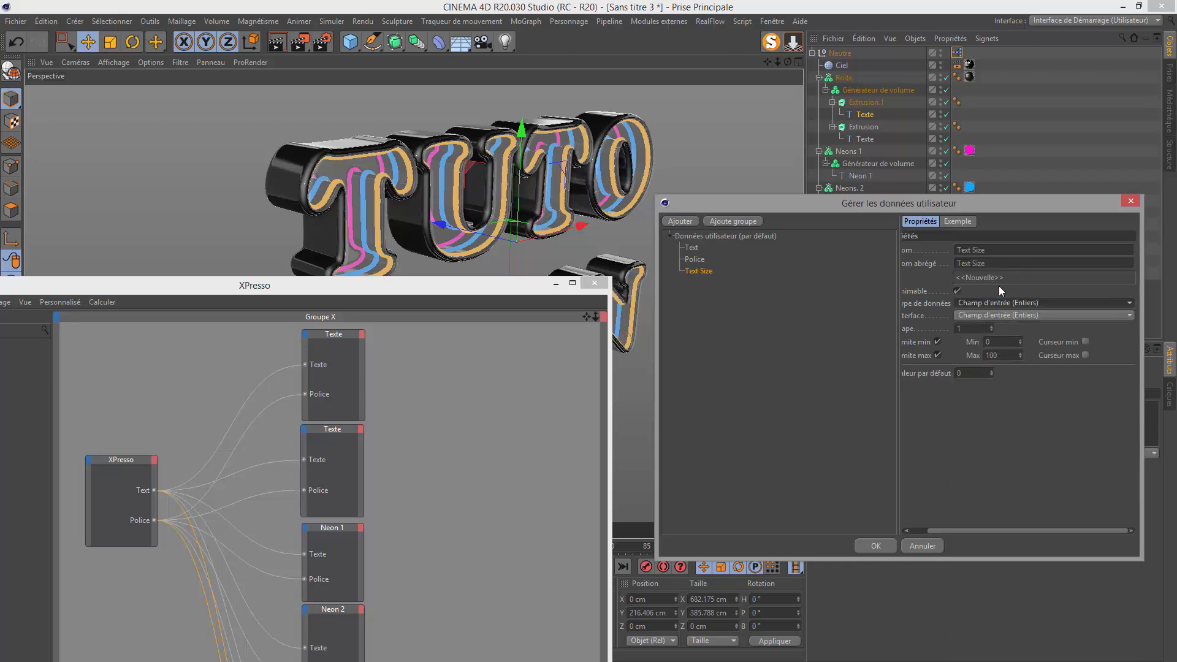
pyautogui.moveTo(969, 374); pyautogui.dragTo(917, 377)
pyautogui.write('100')
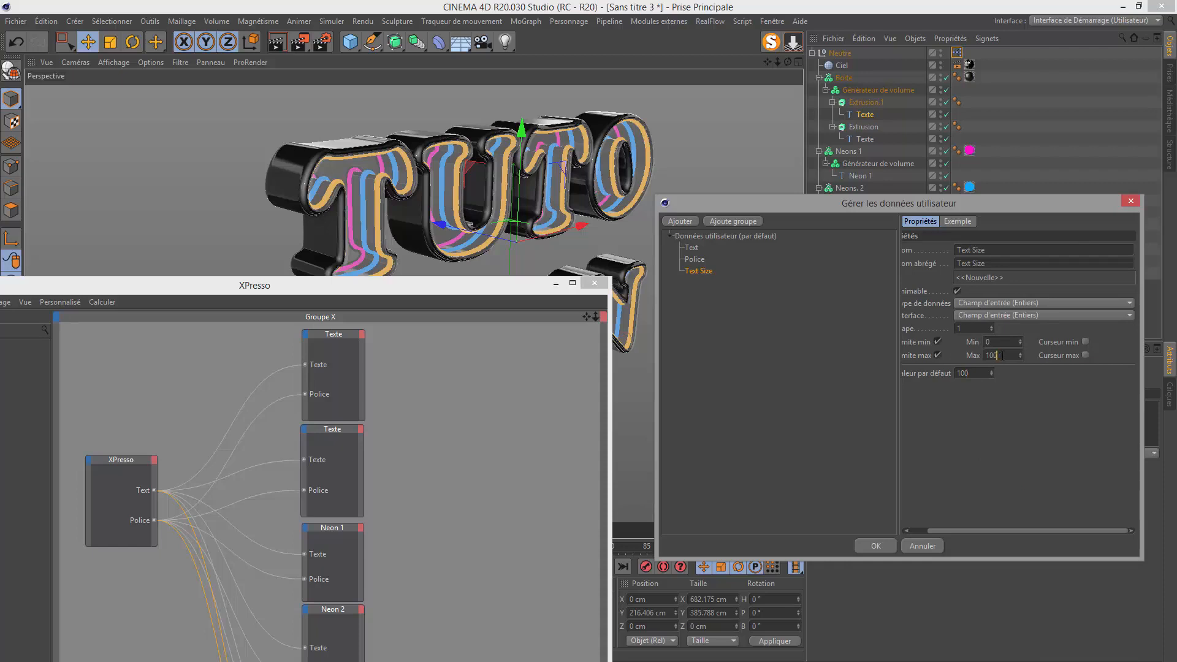
pyautogui.moveTo(899, 370); pyautogui.dragTo(858, 375)
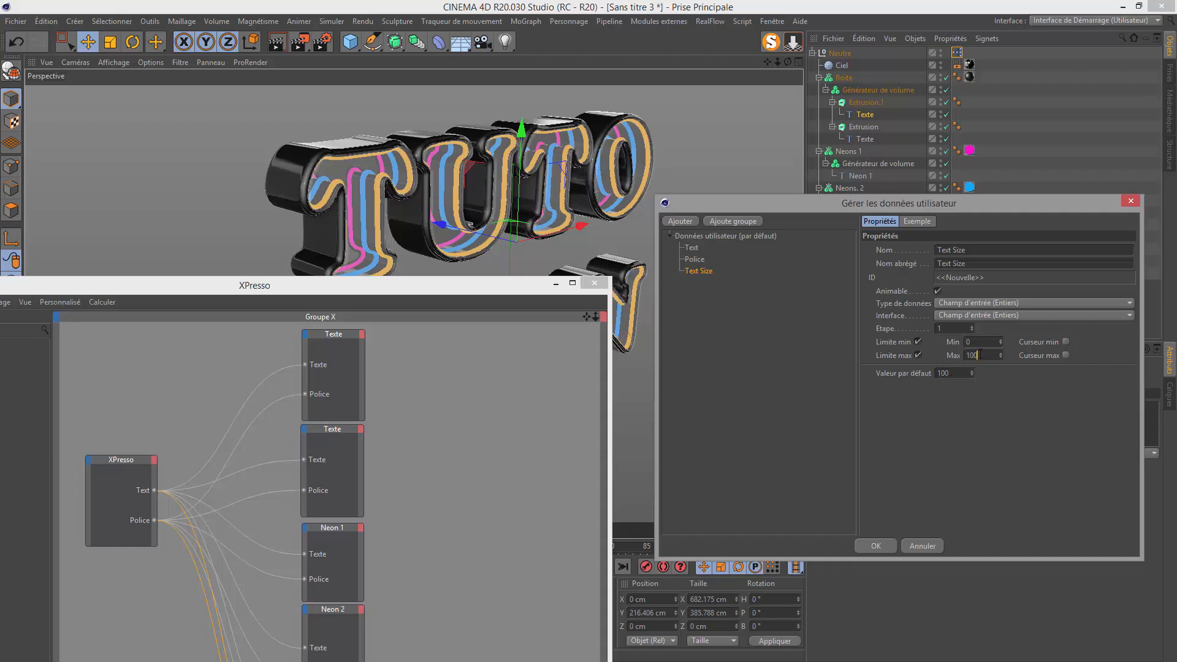
# Raise the maximum limit of the Text Size data to 10000
pyautogui.moveTo(983, 355); pyautogui.dragTo(944, 358)
pyautogui.write('1000')
pyautogui.press('Return')
pyautogui.write('10000')
pyautogui.press('Return')
pyautogui.click(979, 342)
# Adjust the Etape value of Text Size, set its default value to 200 and confirm the user data
pyautogui.click(946, 329)
pyautogui.write('0')
pyautogui.press('Return')
pyautogui.click(972, 370)
pyautogui.doubleClick(941, 329)
pyautogui.write('134')
pyautogui.press('Return')
pyautogui.moveTo(952, 373); pyautogui.dragTo(923, 379)
pyautogui.write('300200')
pyautogui.click(876, 546)
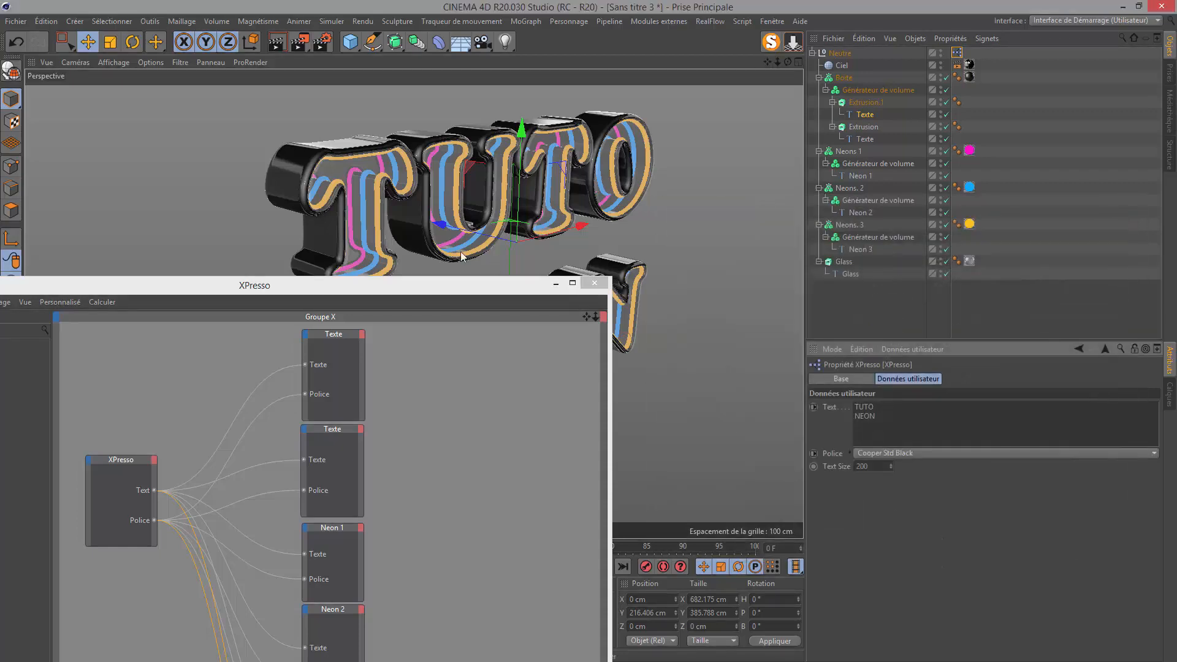
# Add a Hauteur input port to both Texte nodes in the XPresso graph
pyautogui.moveTo(400, 286); pyautogui.dragTo(678, 43)
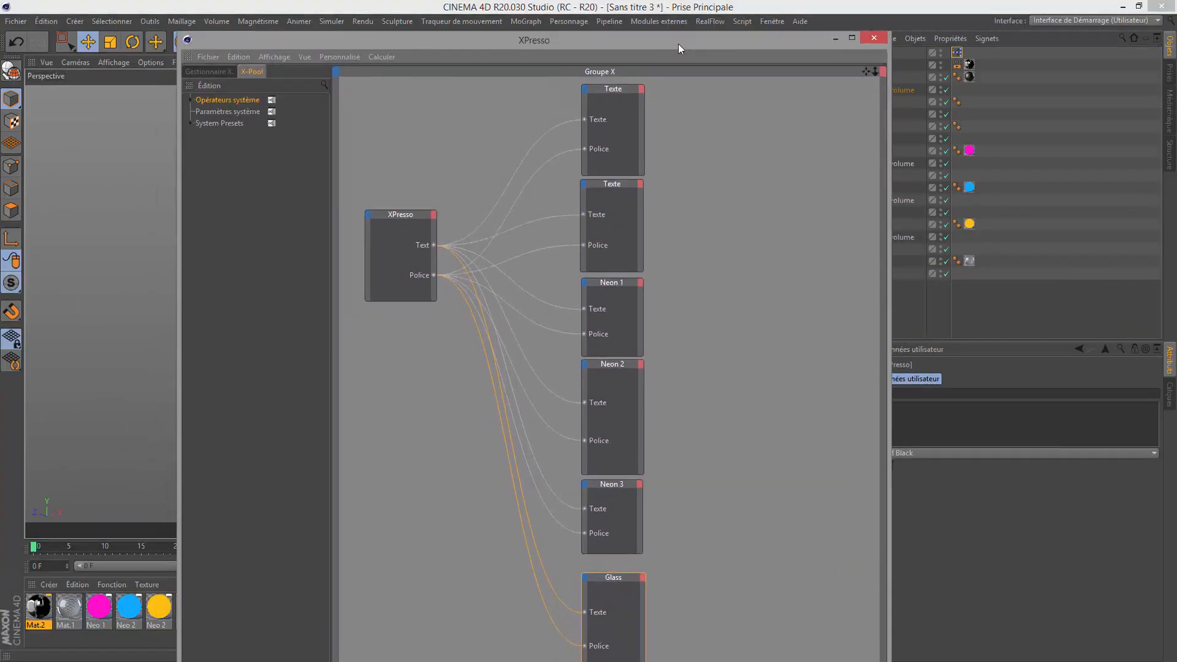
pyautogui.click(583, 90)
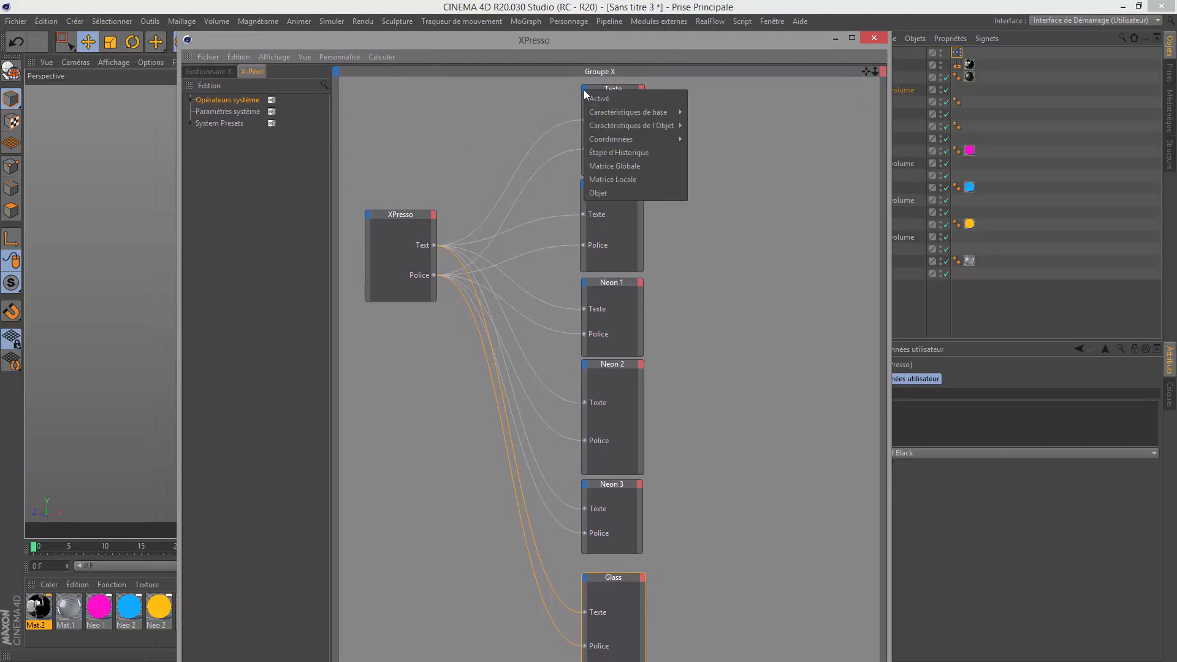
pyautogui.moveTo(590, 113)
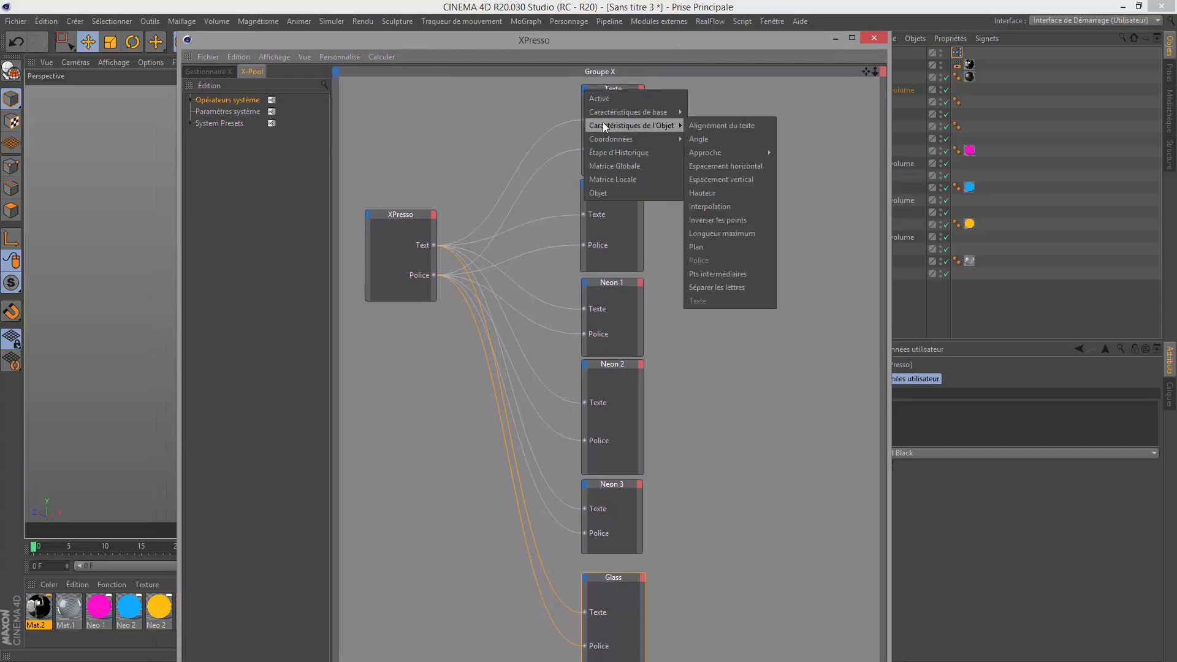
pyautogui.click(721, 192)
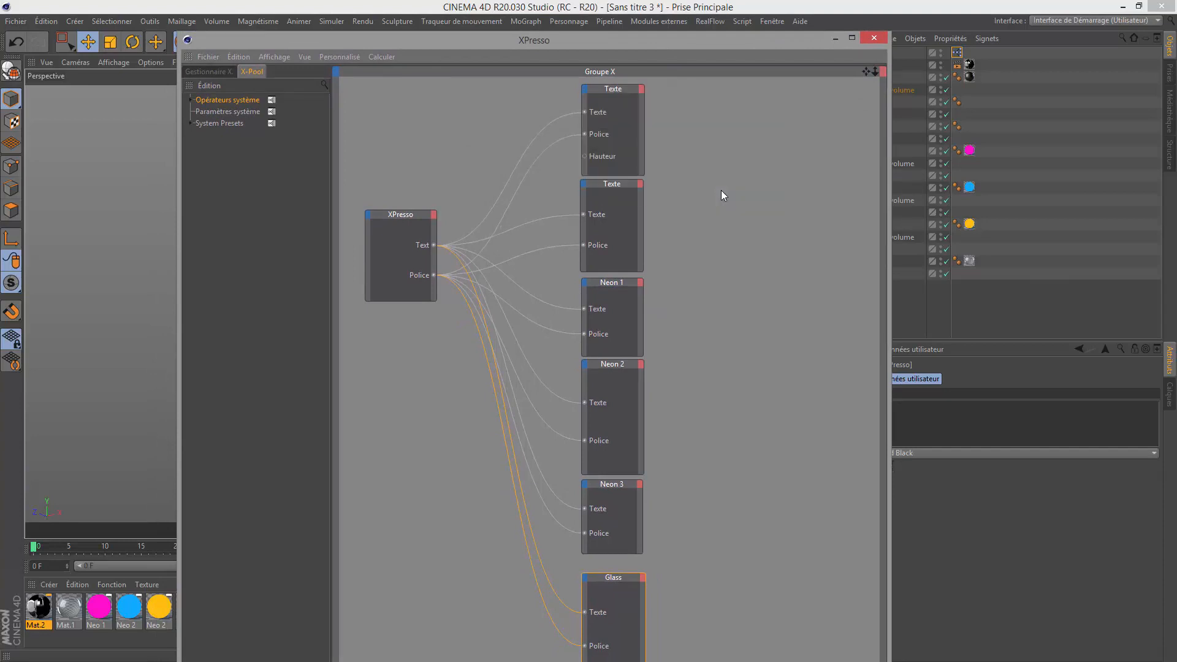
pyautogui.click(584, 184)
pyautogui.moveTo(619, 218)
pyautogui.click(702, 286)
# Add a Hauteur input port to the Neon 1, Neon 2, Neon 3 and Glass nodes
pyautogui.click(584, 282)
pyautogui.moveTo(620, 317)
pyautogui.click(704, 385)
pyautogui.click(584, 365)
pyautogui.moveTo(619, 399)
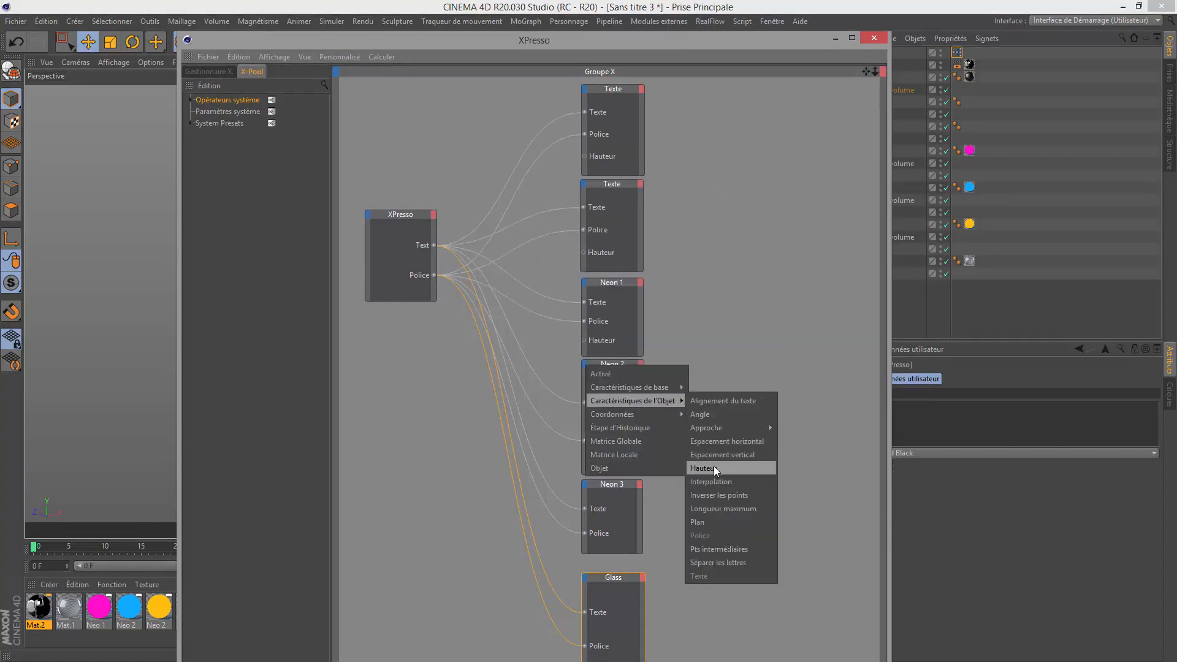
pyautogui.click(714, 466)
pyautogui.click(584, 484)
pyautogui.moveTo(632, 523)
pyautogui.click(705, 544)
pyautogui.click(584, 576)
pyautogui.moveTo(634, 586)
pyautogui.click(705, 545)
# Add a Text Size output to the XPresso node and connect it to the Hauteur inputs of both Texte nodes, Neon 1 and Glass
pyautogui.click(434, 215)
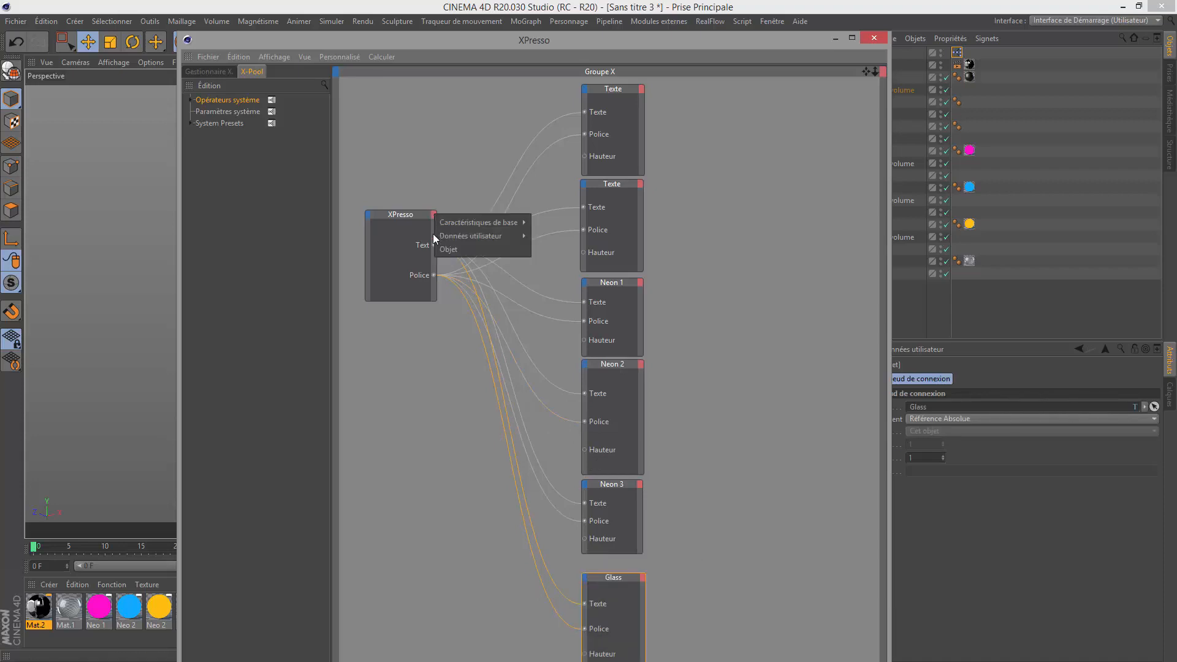
pyautogui.moveTo(467, 241)
pyautogui.click(546, 252)
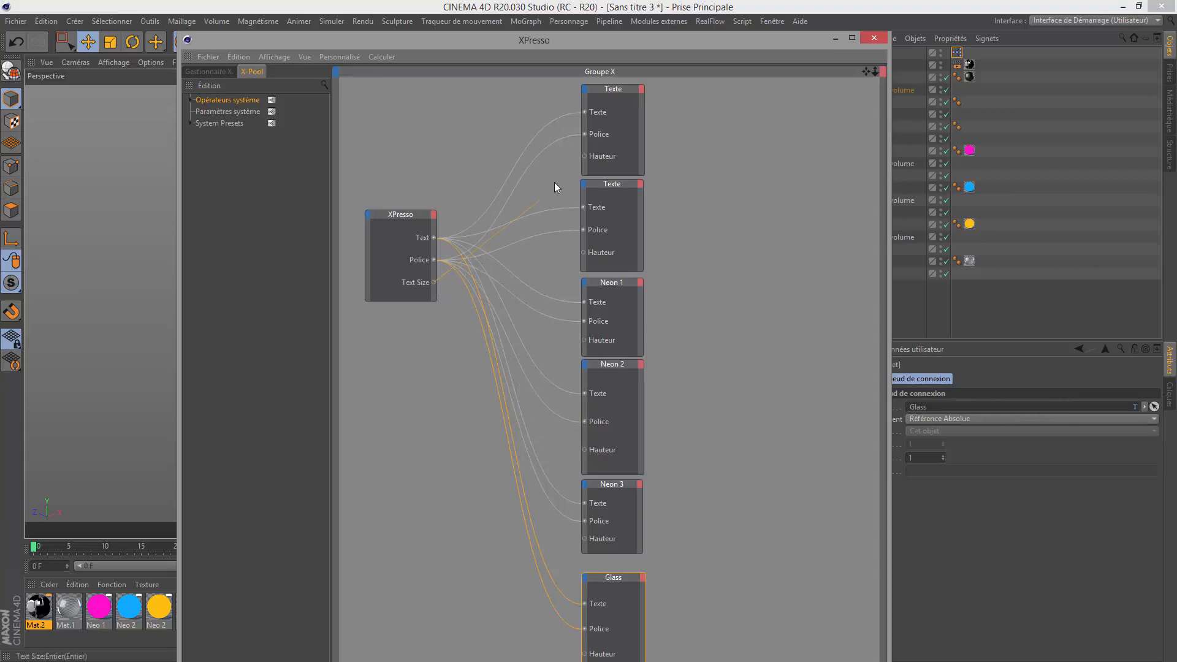
pyautogui.moveTo(585, 155); pyautogui.dragTo(583, 156)
pyautogui.moveTo(434, 282); pyautogui.dragTo(585, 252)
pyautogui.moveTo(434, 283); pyautogui.dragTo(584, 341)
pyautogui.moveTo(434, 283); pyautogui.dragTo(584, 655)
# Set the Text Size user data of the XPresso tag to 400
pyautogui.moveTo(797, 40); pyautogui.dragTo(507, 341)
pyautogui.moveTo(500, 388); pyautogui.dragTo(504, 456)
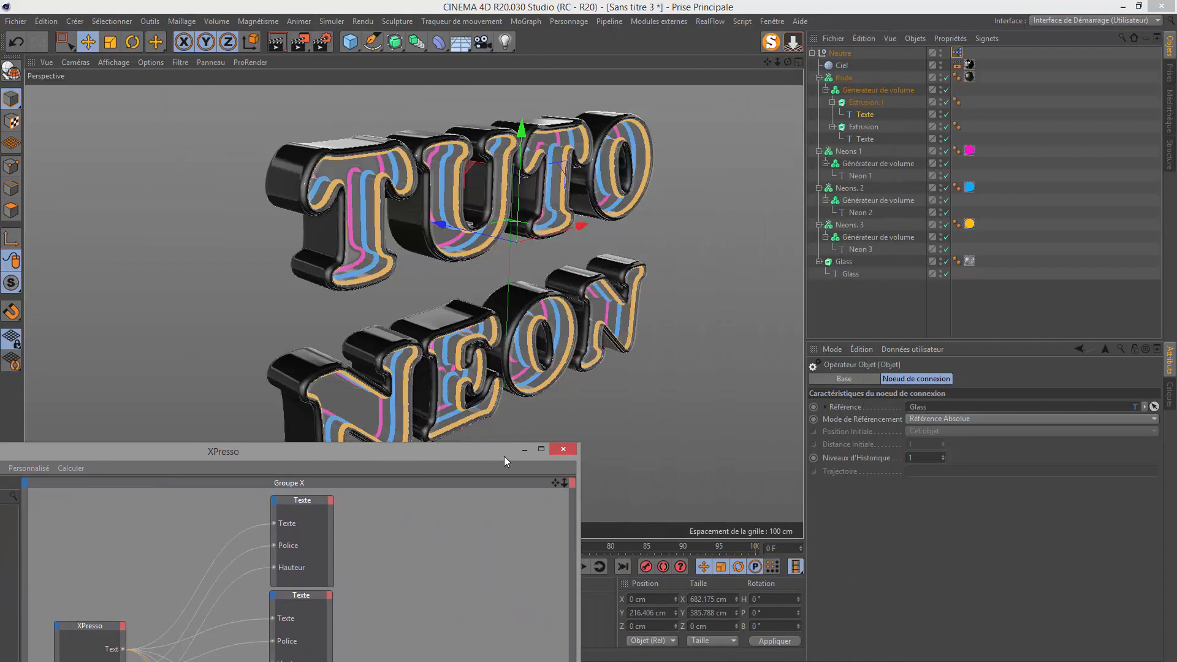
pyautogui.click(958, 54)
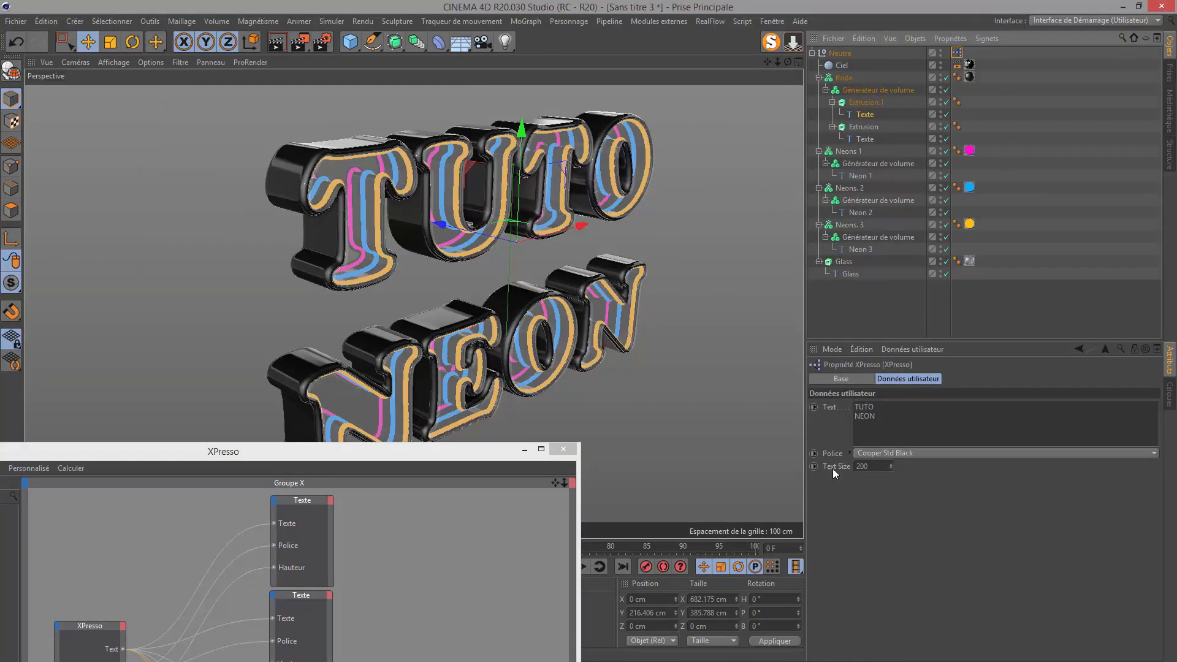
pyautogui.moveTo(872, 467); pyautogui.dragTo(819, 476)
pyautogui.write('4')
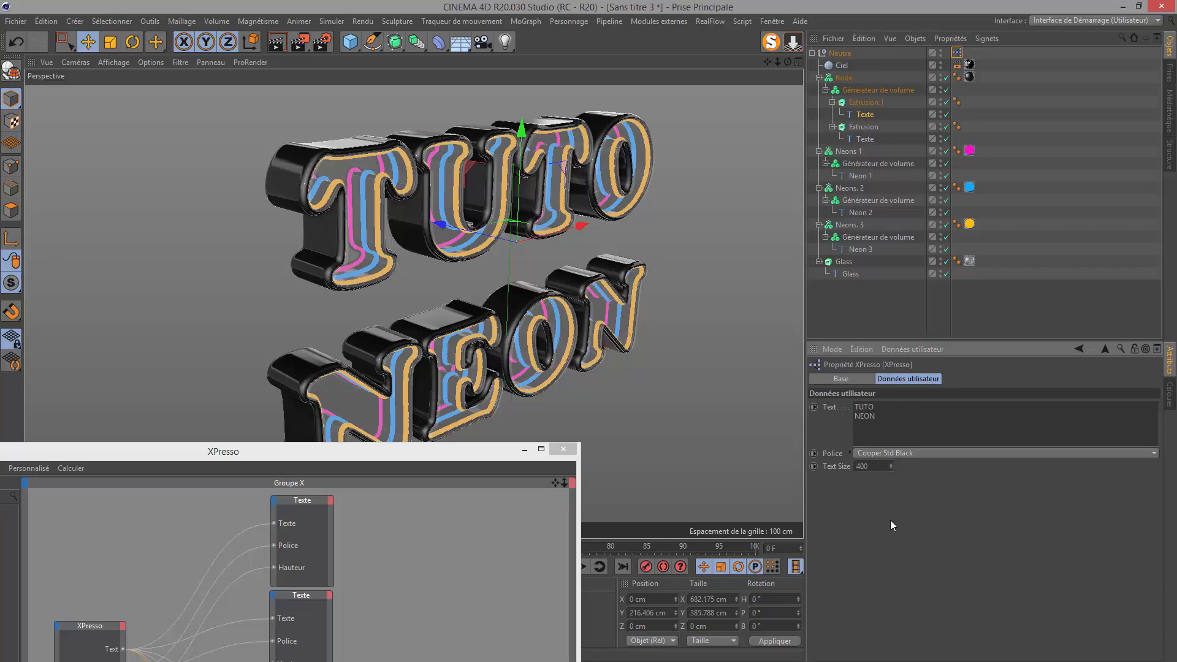
pyautogui.press('Return')
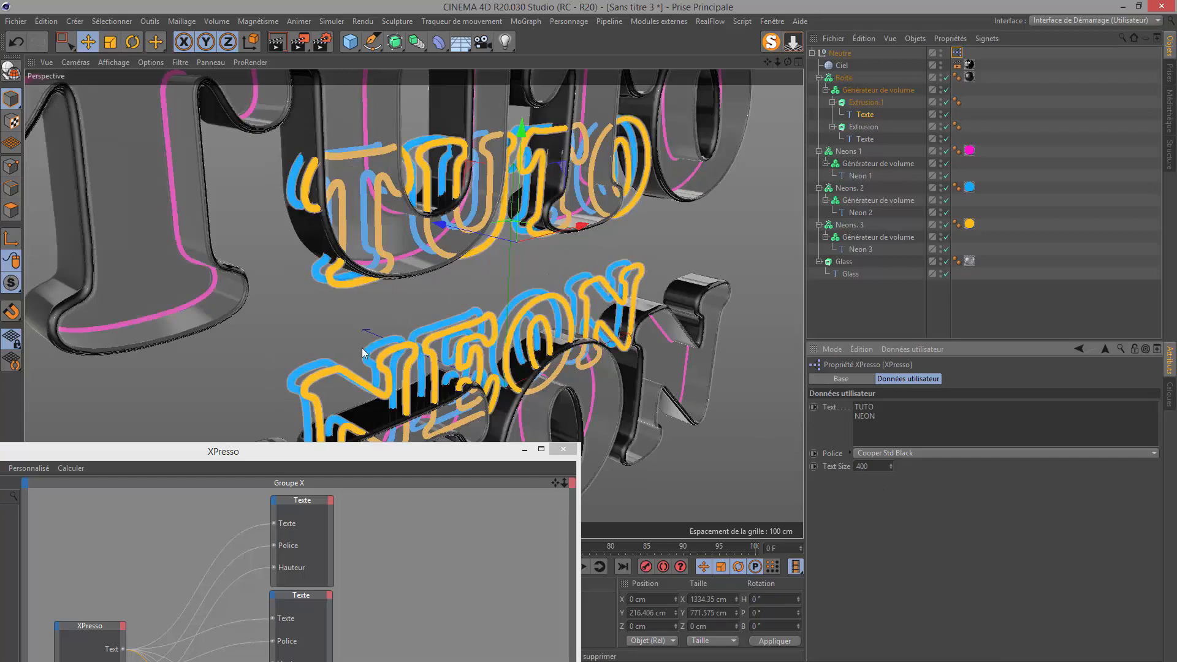
# Connect the Text Size output to the Hauteur inputs of Neon 2 and Neon 3
pyautogui.moveTo(374, 446); pyautogui.dragTo(655, 103)
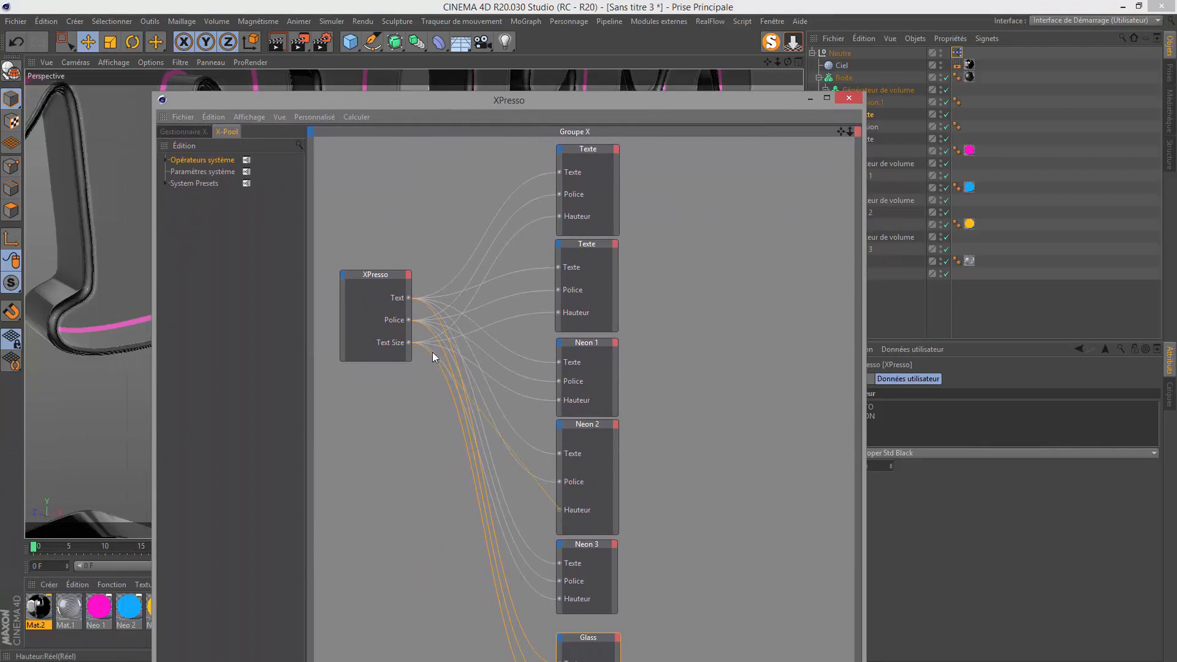
pyautogui.moveTo(409, 341); pyautogui.dragTo(409, 343)
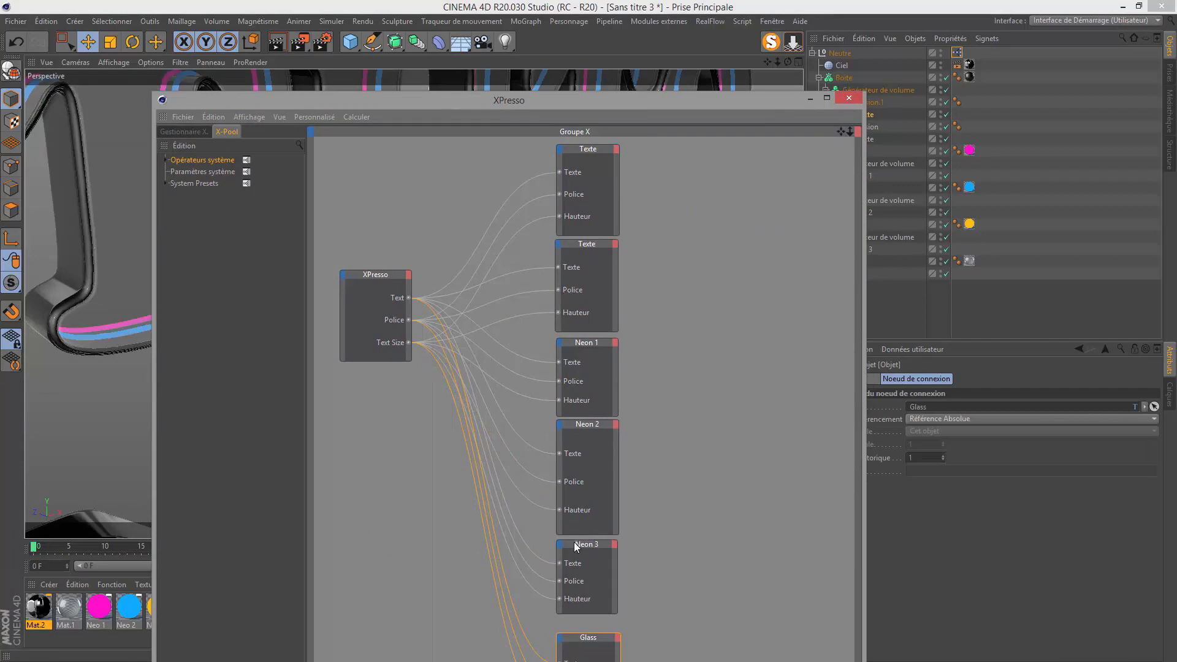
pyautogui.moveTo(652, 116); pyautogui.dragTo(621, 49)
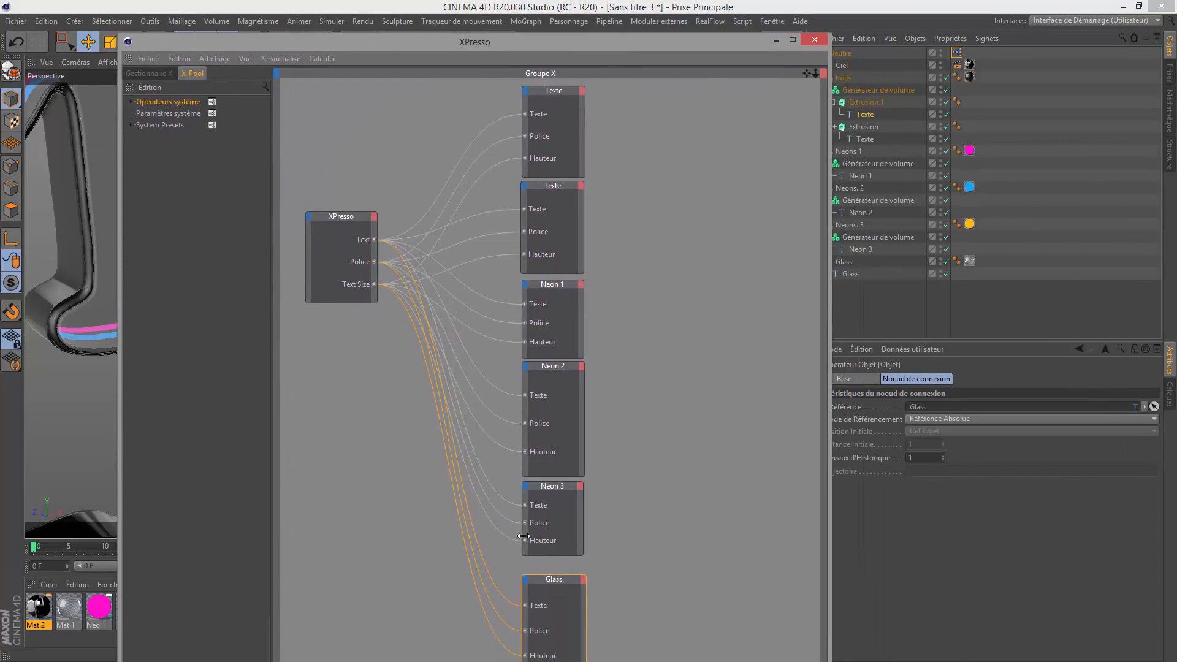
pyautogui.click(499, 532)
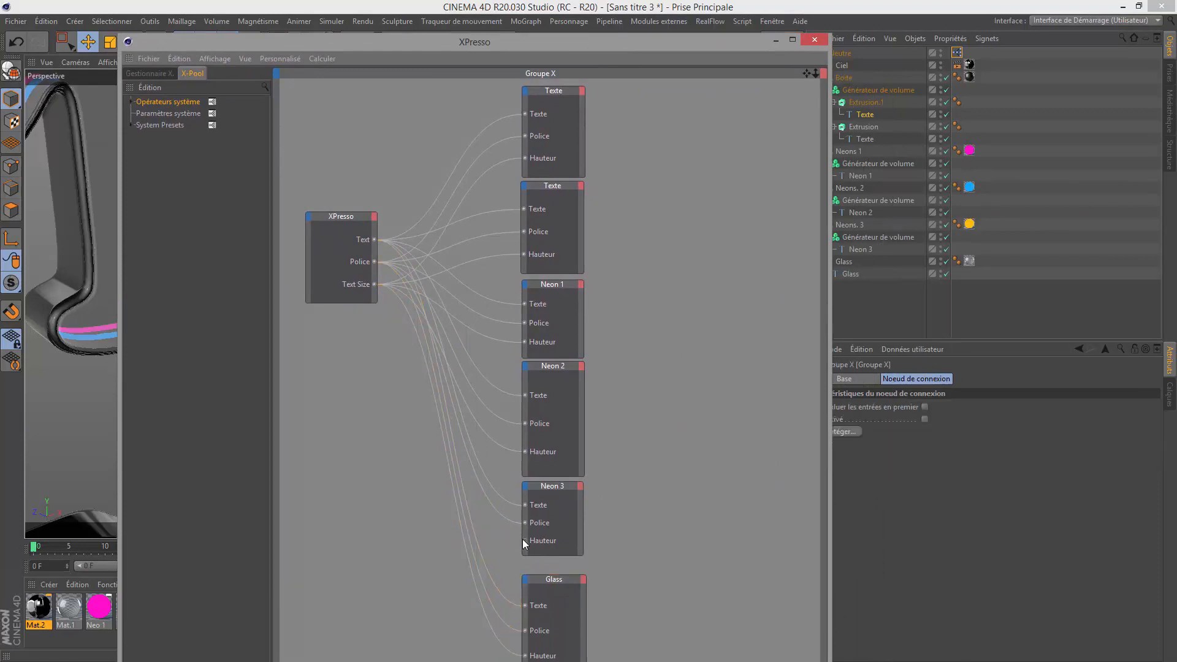
pyautogui.moveTo(523, 542); pyautogui.dragTo(373, 284)
pyautogui.moveTo(419, 54); pyautogui.dragTo(520, 309)
# Enlarge the XPresso editor and line up the two Texte nodes and the Neon 1 node side by side above the other nodes
pyautogui.moveTo(511, 353); pyautogui.dragTo(542, 1)
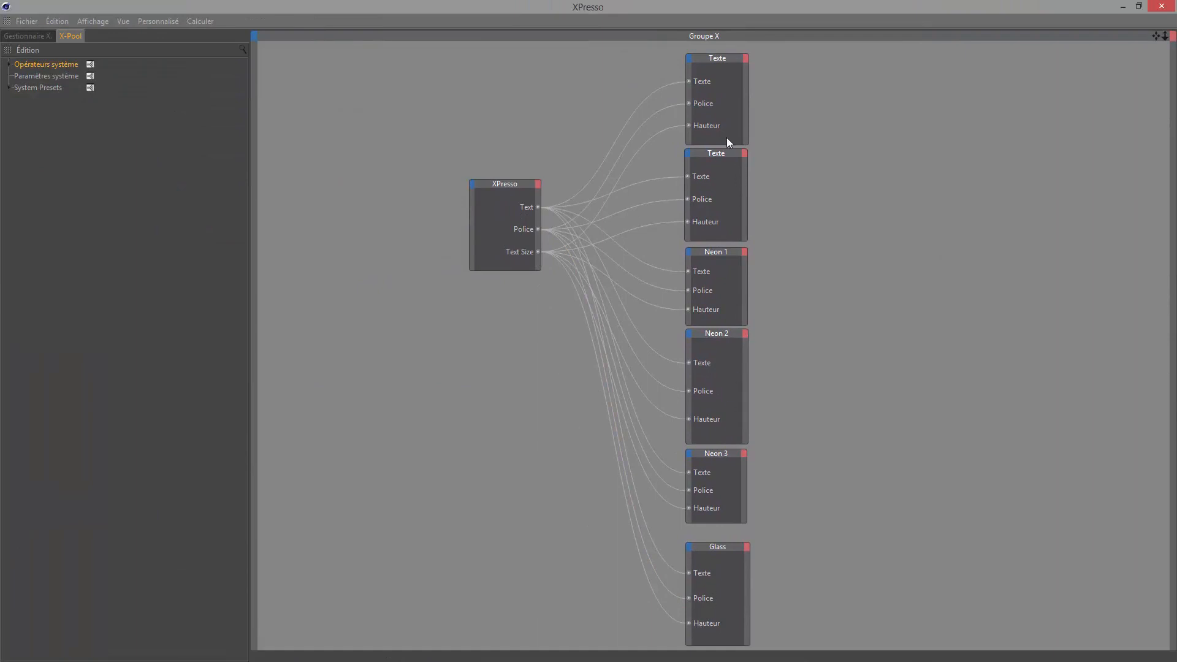
pyautogui.moveTo(726, 61); pyautogui.dragTo(645, 50)
pyautogui.moveTo(728, 155); pyautogui.dragTo(728, 52)
pyautogui.moveTo(709, 253); pyautogui.dragTo(804, 52)
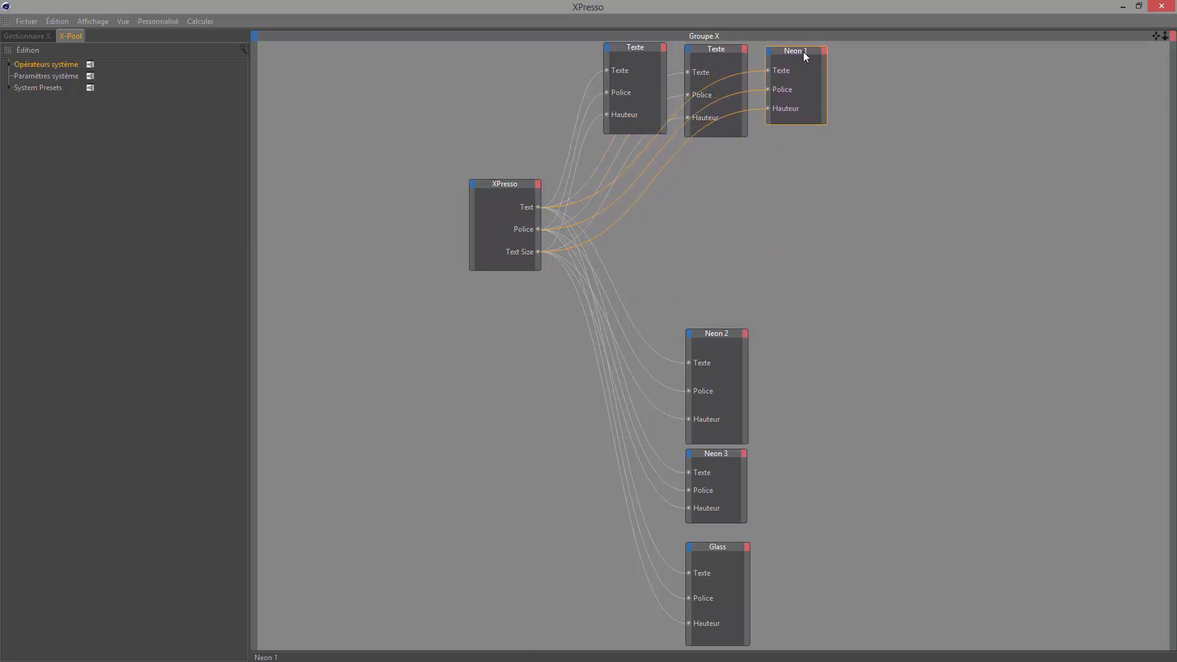
# Stack the Neon 2, Neon 3 and Glass nodes in a column below the Texte nodes and minimize the XPresso editor
pyautogui.moveTo(715, 338); pyautogui.dragTo(645, 174)
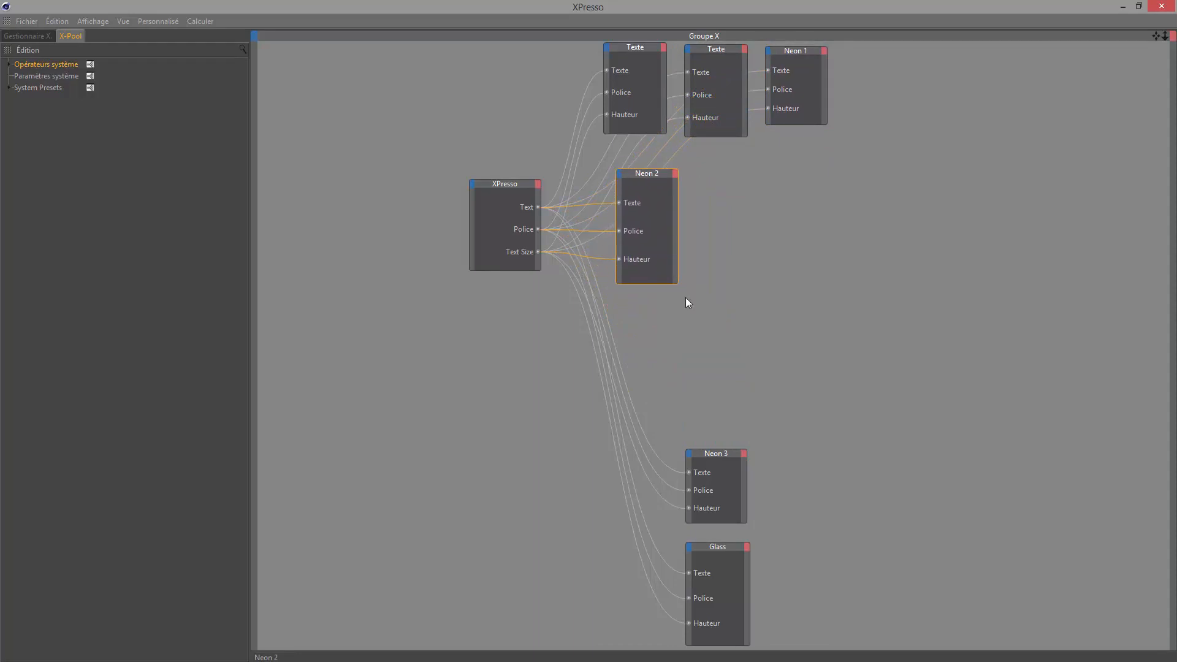
pyautogui.moveTo(716, 454); pyautogui.dragTo(764, 258)
pyautogui.click(723, 378)
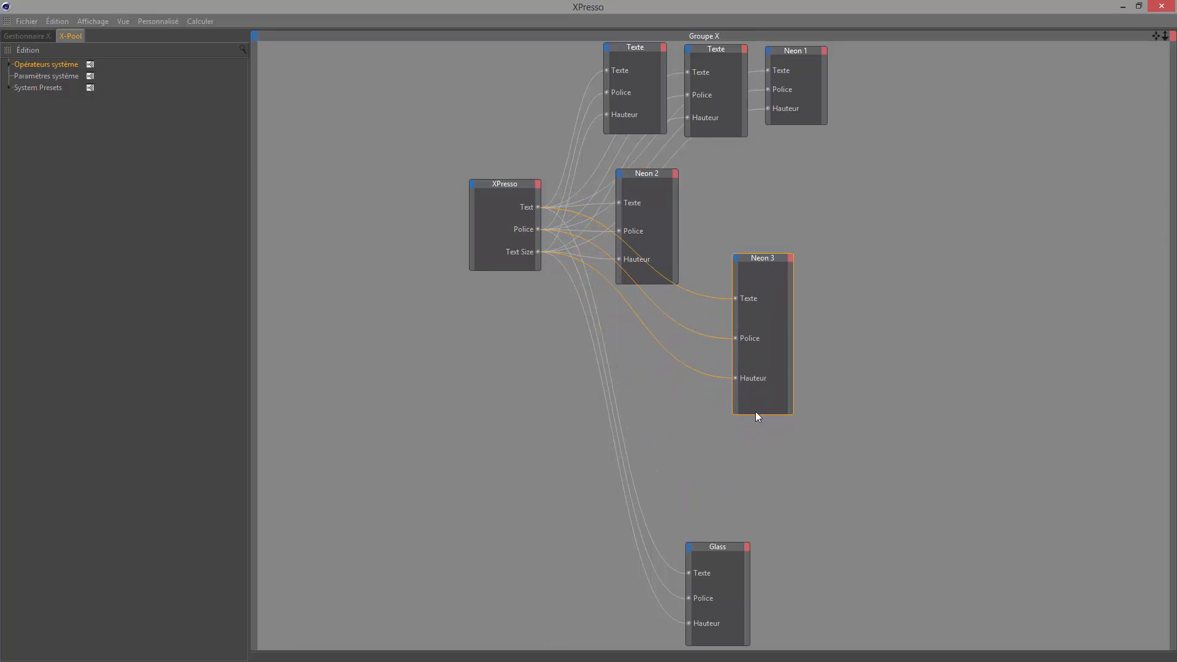
pyautogui.moveTo(753, 416); pyautogui.dragTo(754, 370)
pyautogui.moveTo(755, 258); pyautogui.dragTo(719, 178)
pyautogui.moveTo(727, 546); pyautogui.dragTo(776, 362)
pyautogui.click(727, 187)
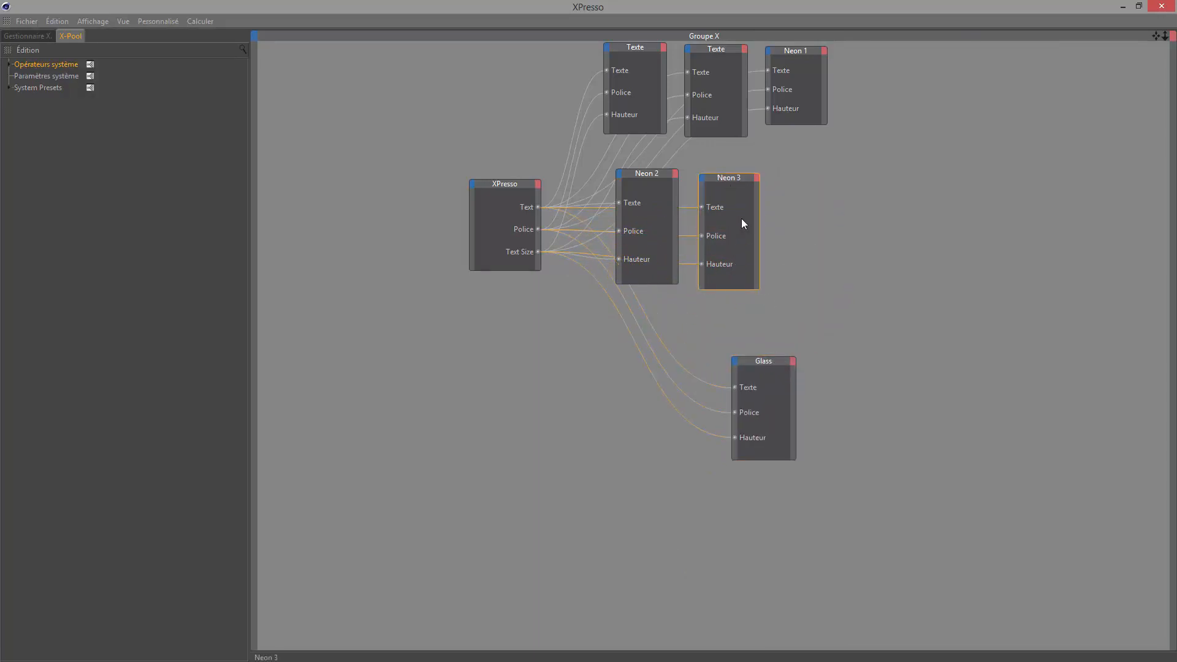
pyautogui.moveTo(735, 182); pyautogui.dragTo(738, 258)
pyautogui.moveTo(648, 182); pyautogui.dragTo(736, 154)
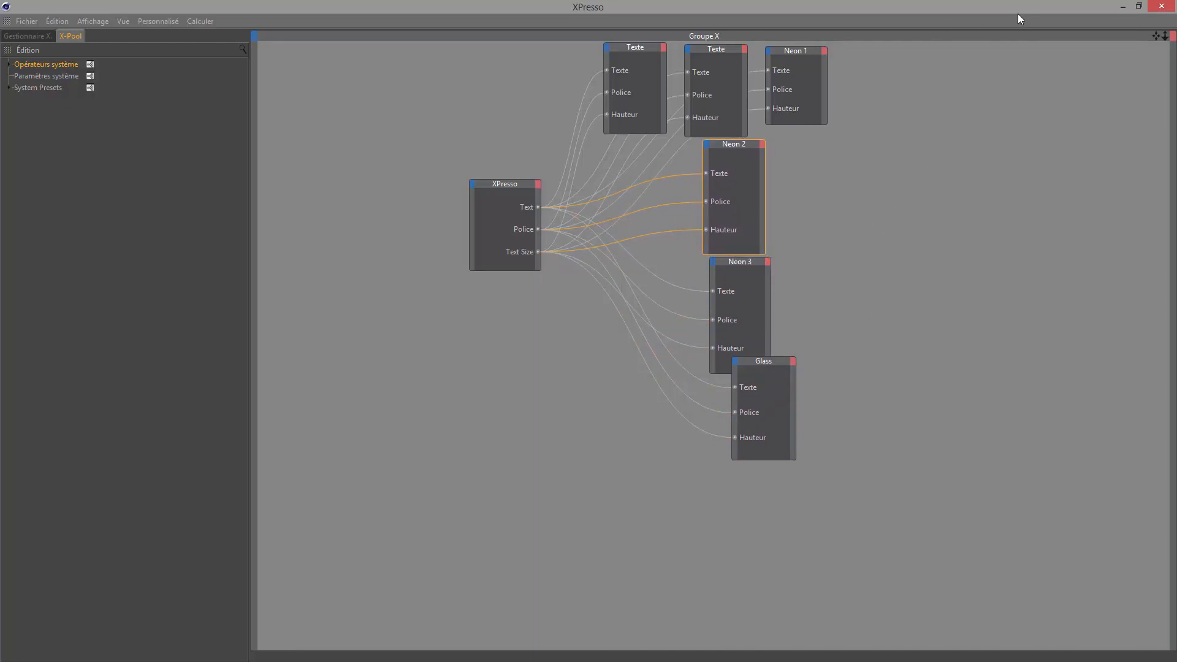
pyautogui.click(1123, 7)
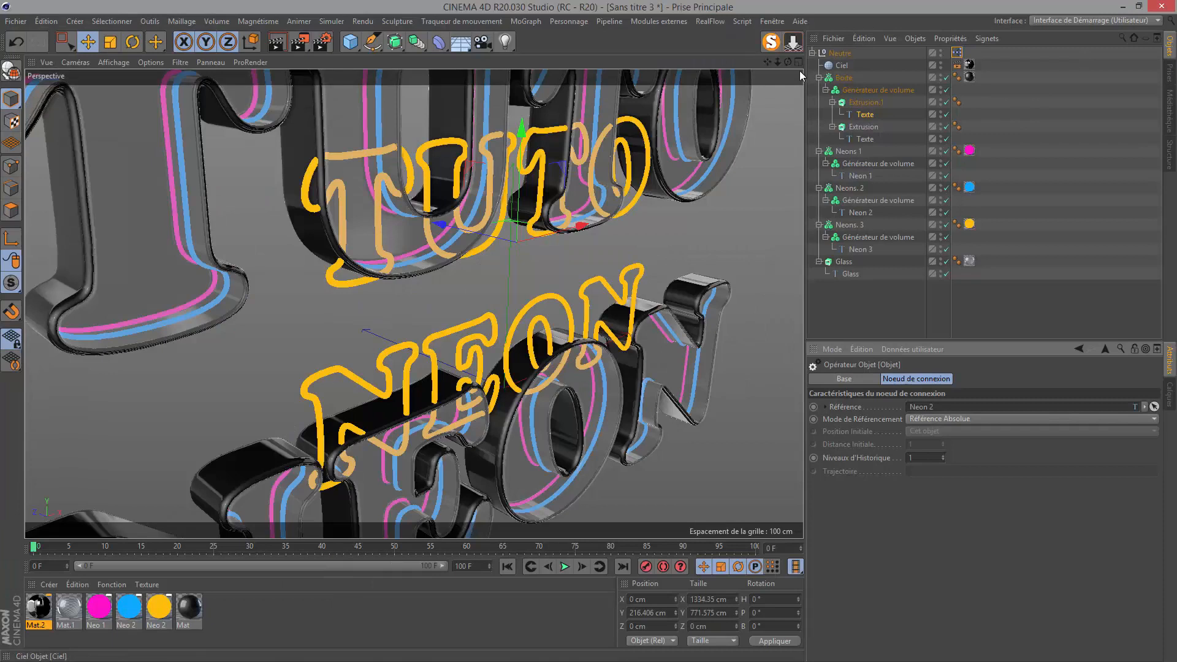
# Try out the XPresso tag's Text Size user data with values of 200 and 100
pyautogui.moveTo(789, 61); pyautogui.dragTo(767, 318)
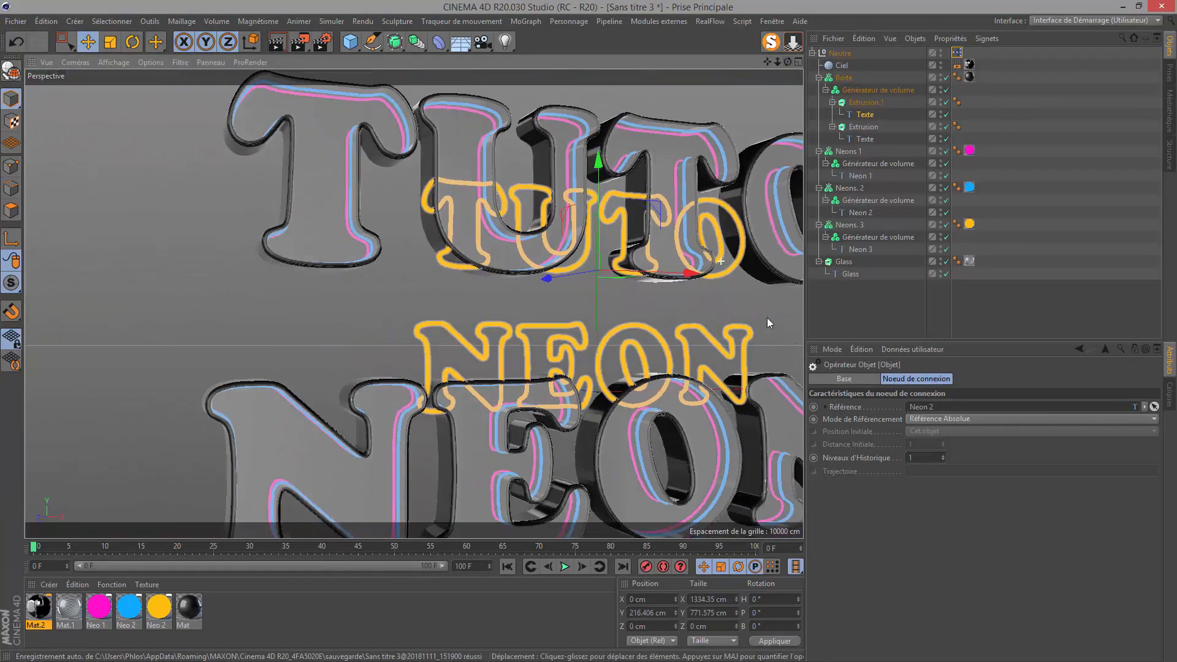
pyautogui.click(955, 54)
pyautogui.moveTo(872, 467); pyautogui.dragTo(848, 476)
pyautogui.write('200')
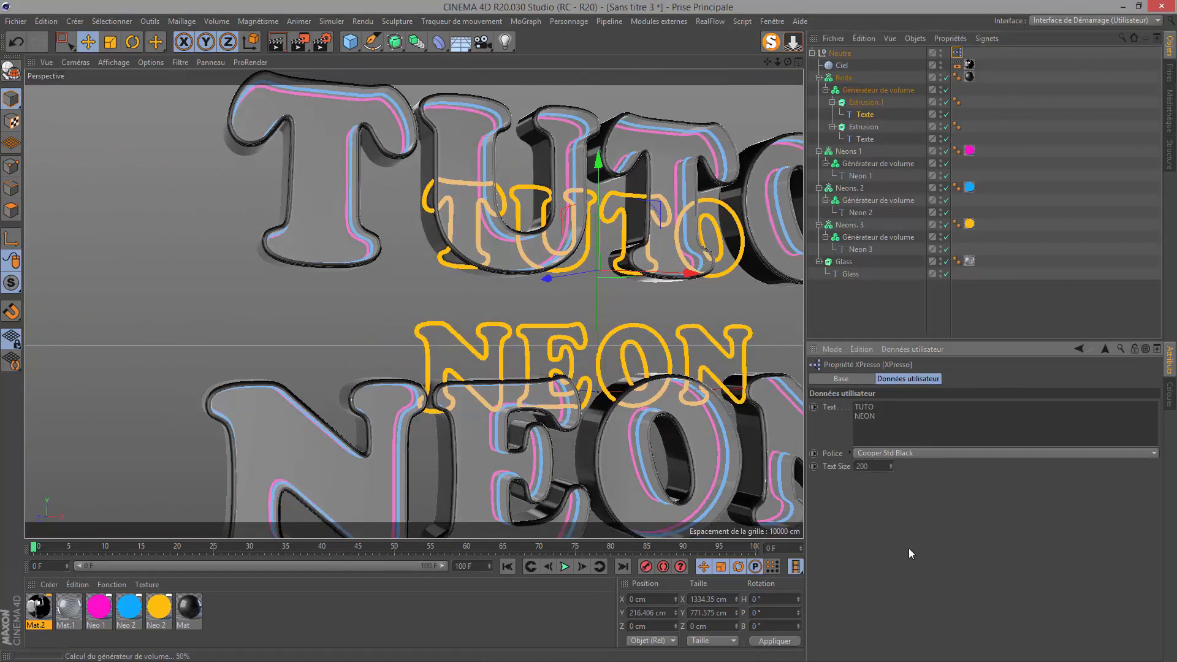
pyautogui.moveTo(871, 467); pyautogui.dragTo(853, 468)
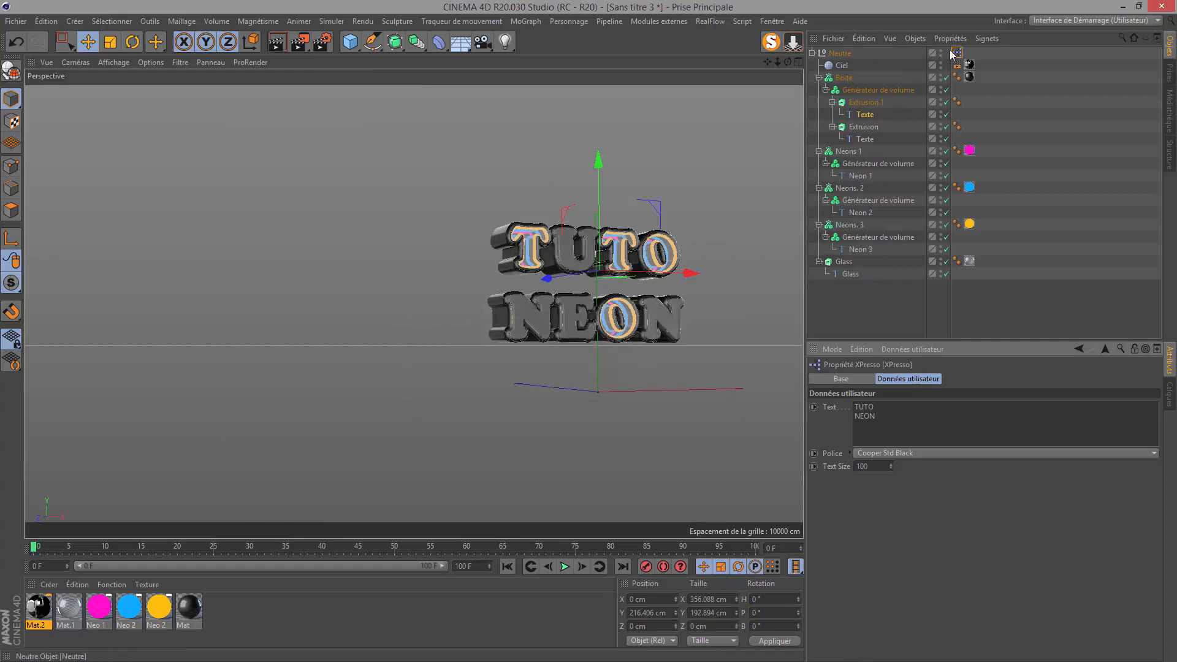
pyautogui.click(891, 464)
# Set the XPresso tag's Police user data to Arial Black and its Text Size to 400
pyautogui.click(893, 455)
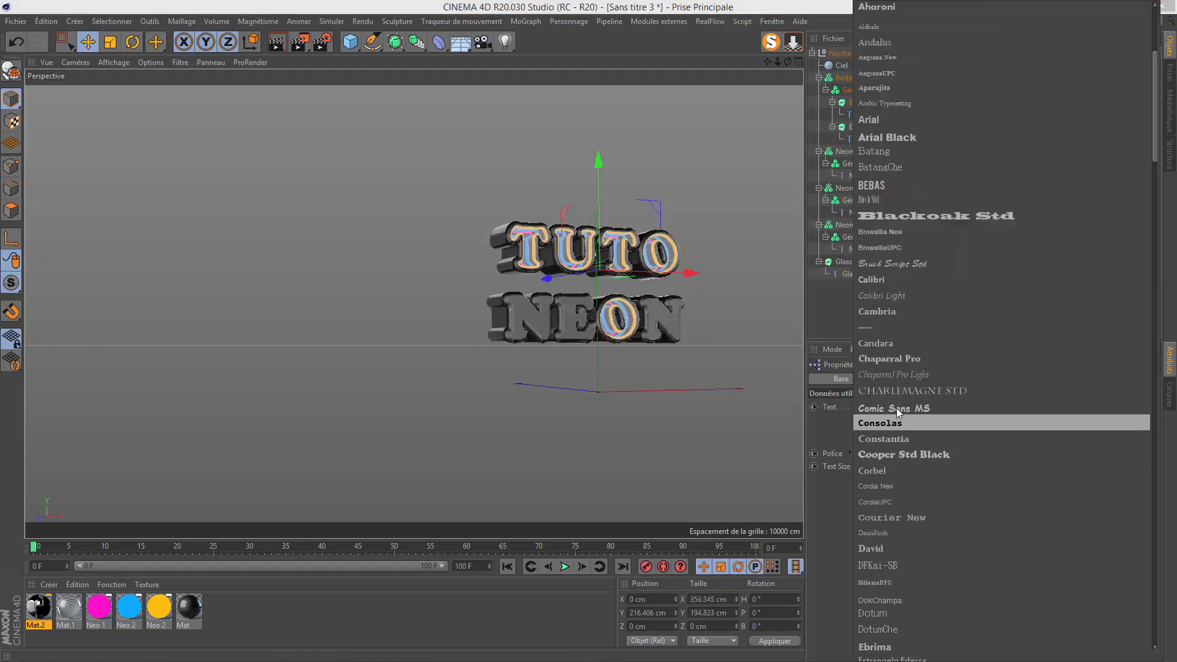
pyautogui.click(905, 141)
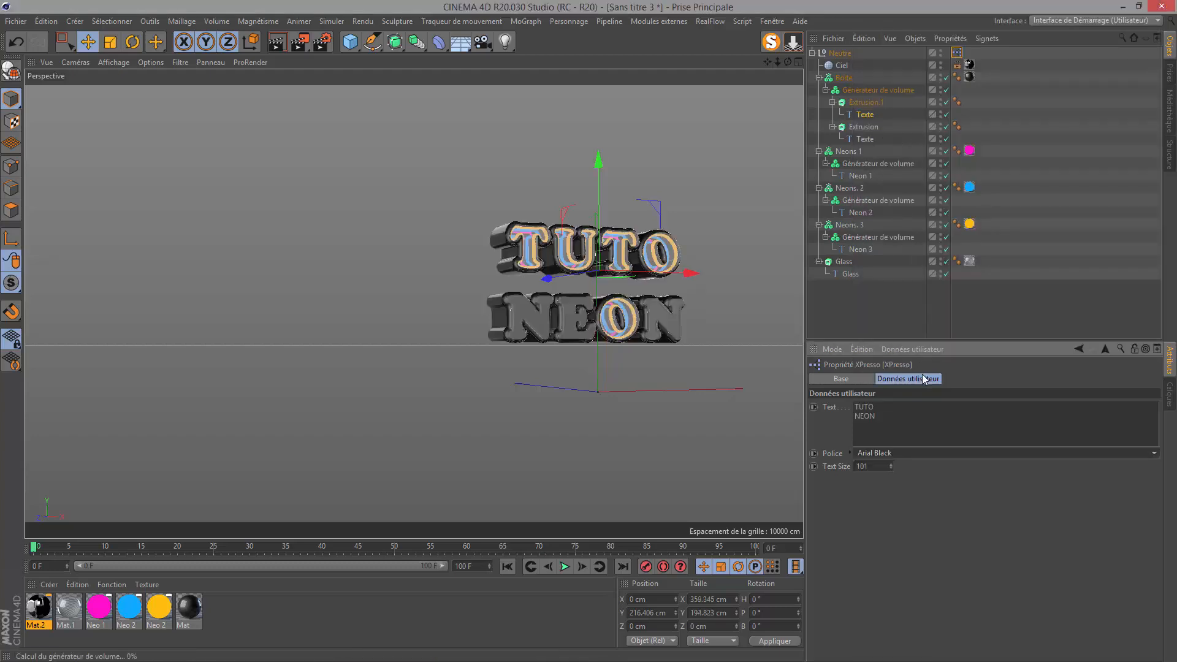
pyautogui.doubleClick(871, 469)
pyautogui.write('400')
pyautogui.press('Return')
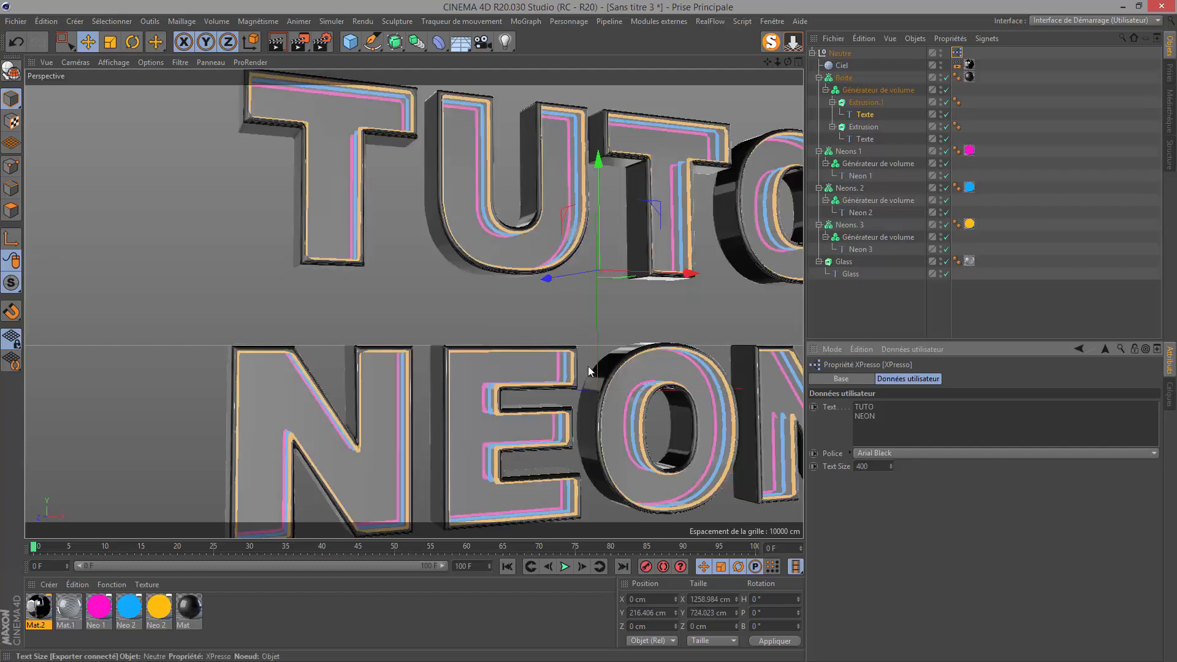
pyautogui.scroll(-5, 442, 343)
pyautogui.scroll(-1, 442, 344)
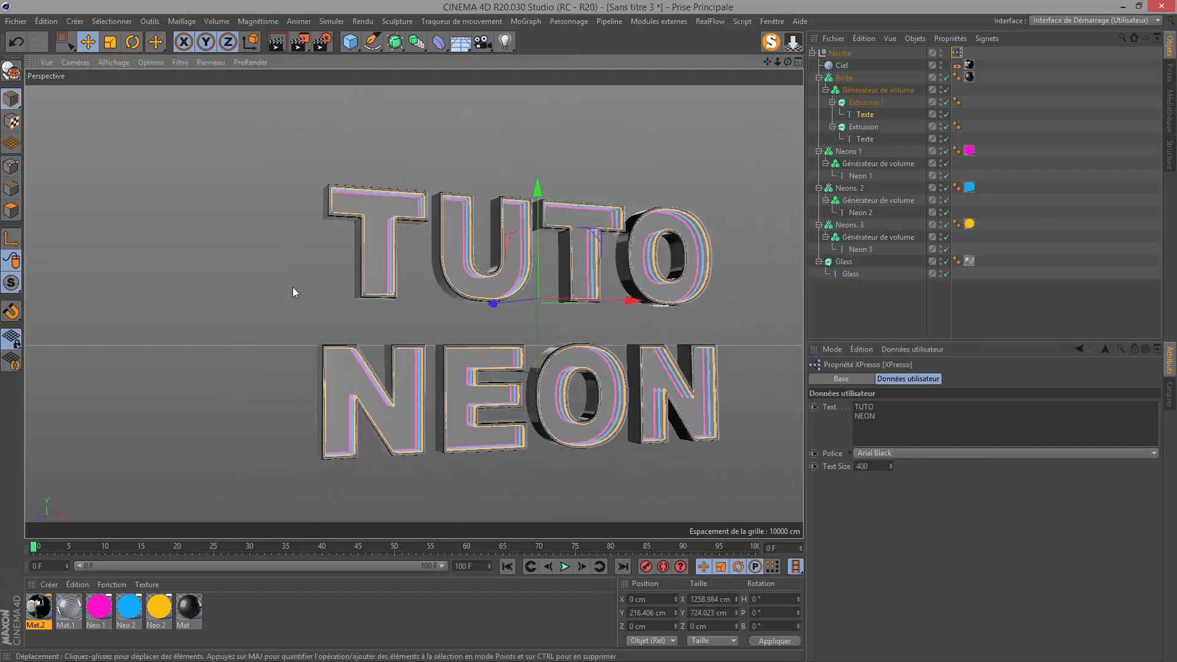
pyautogui.moveTo(789, 63); pyautogui.dragTo(817, 120)
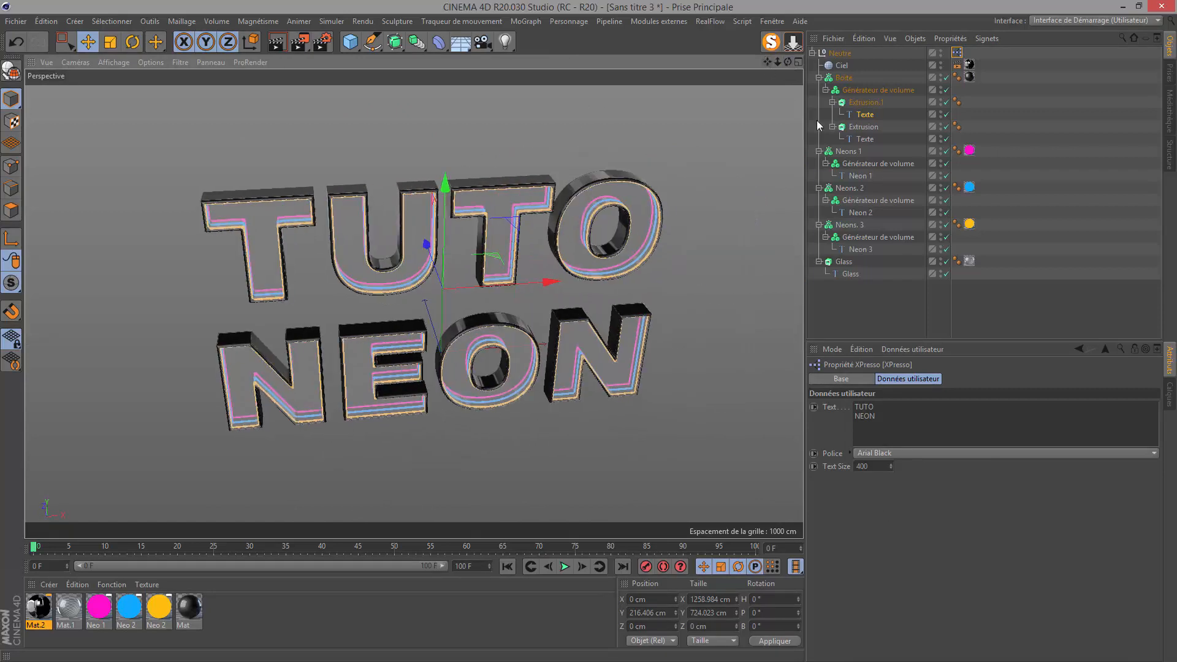
# Try the XZ plane on the Texte spline under Extrusion.1, and return it to XY
pyautogui.click(865, 114)
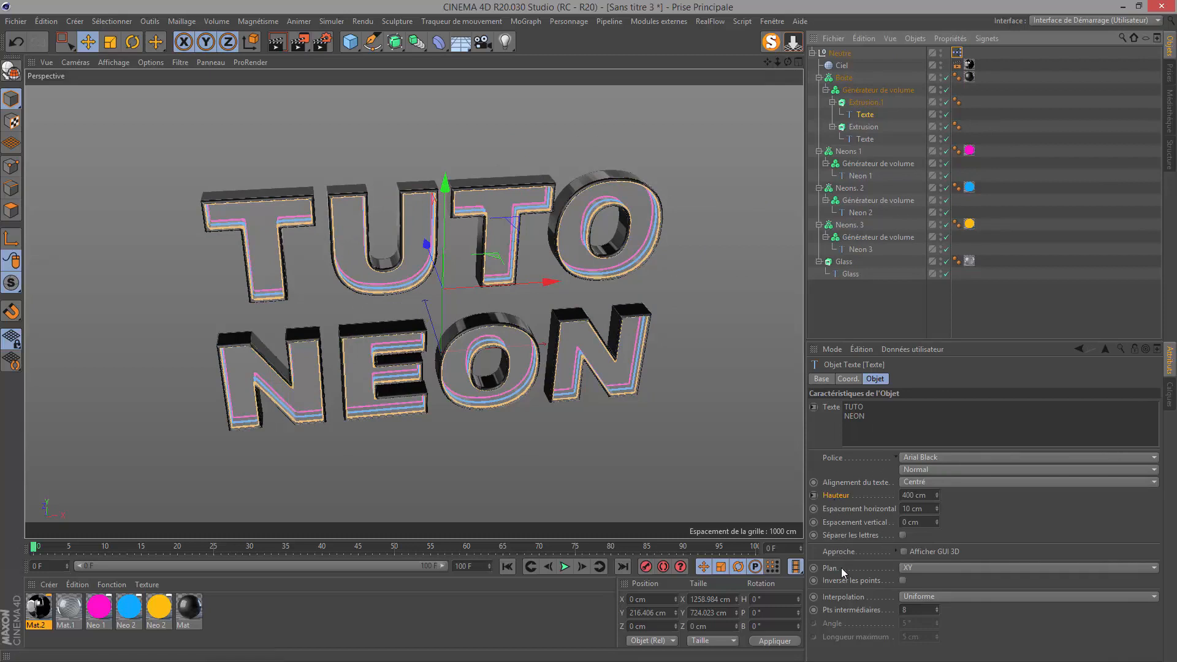
pyautogui.click(917, 569)
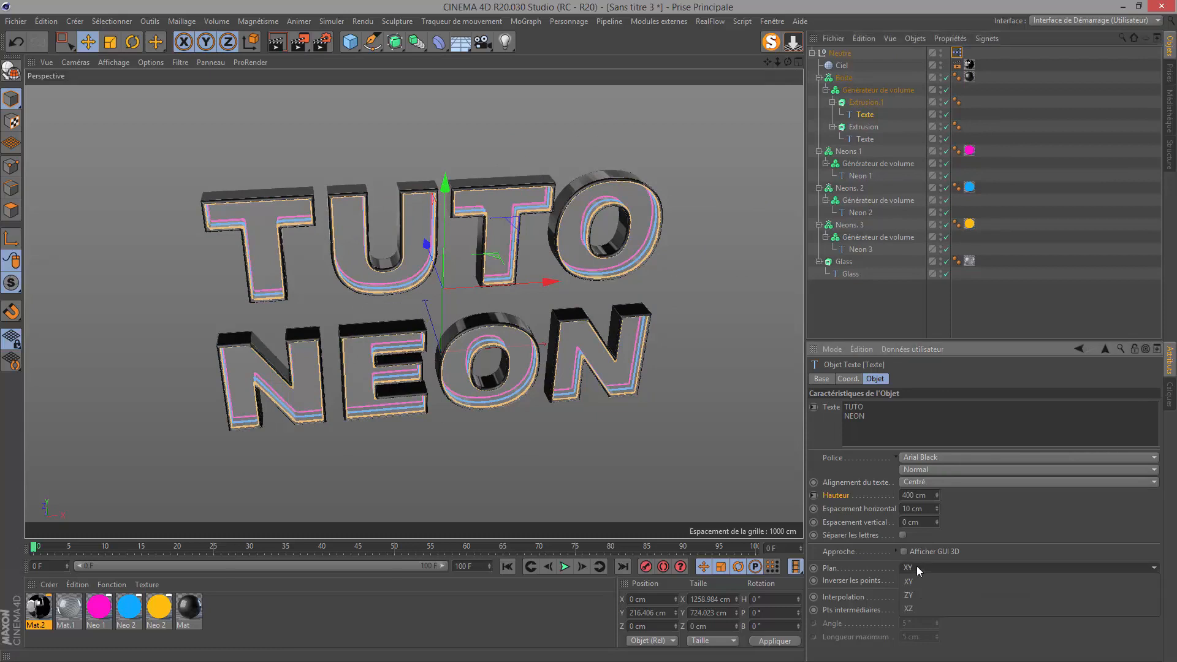
pyautogui.click(915, 608)
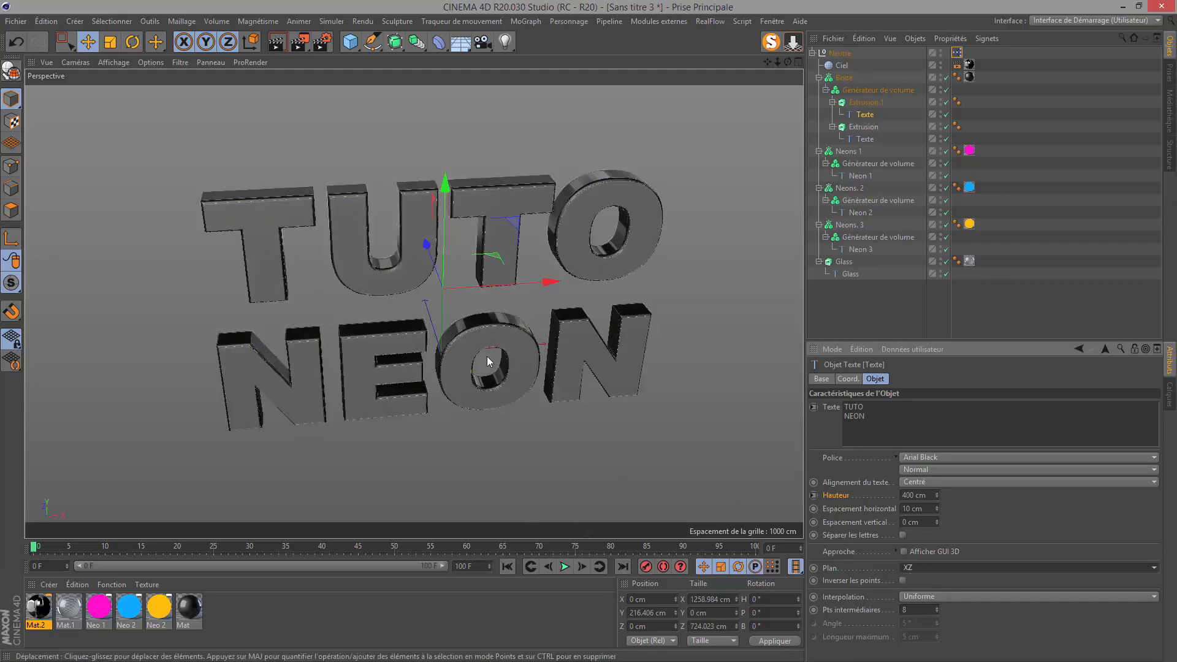
pyautogui.click(918, 569)
pyautogui.click(914, 577)
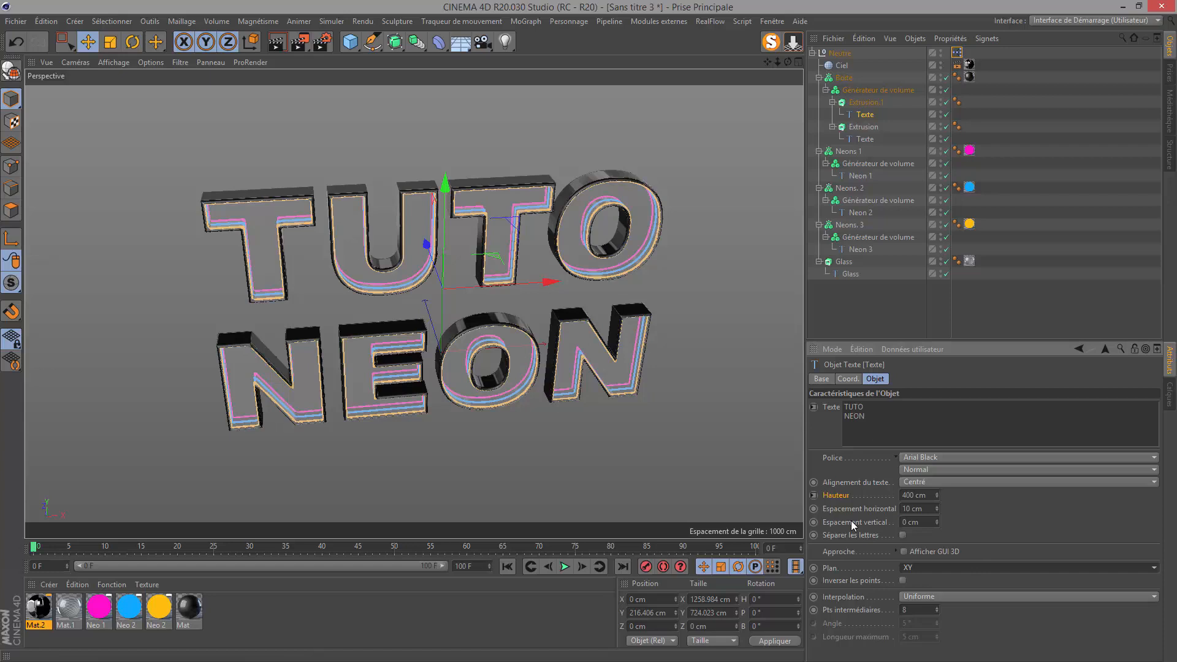
# Examine the user data of the Néons editor's XPresso tag in the Sans titre 5 project, and return to Sans titre 3
pyautogui.click(772, 21)
pyautogui.click(772, 362)
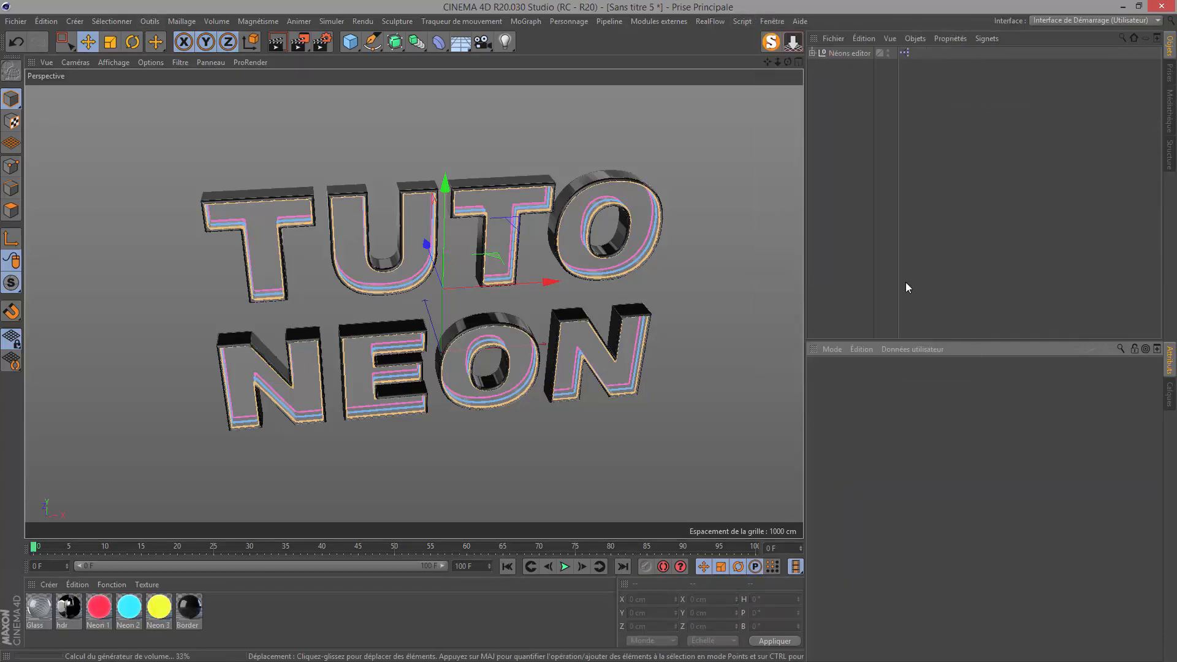
pyautogui.click(849, 53)
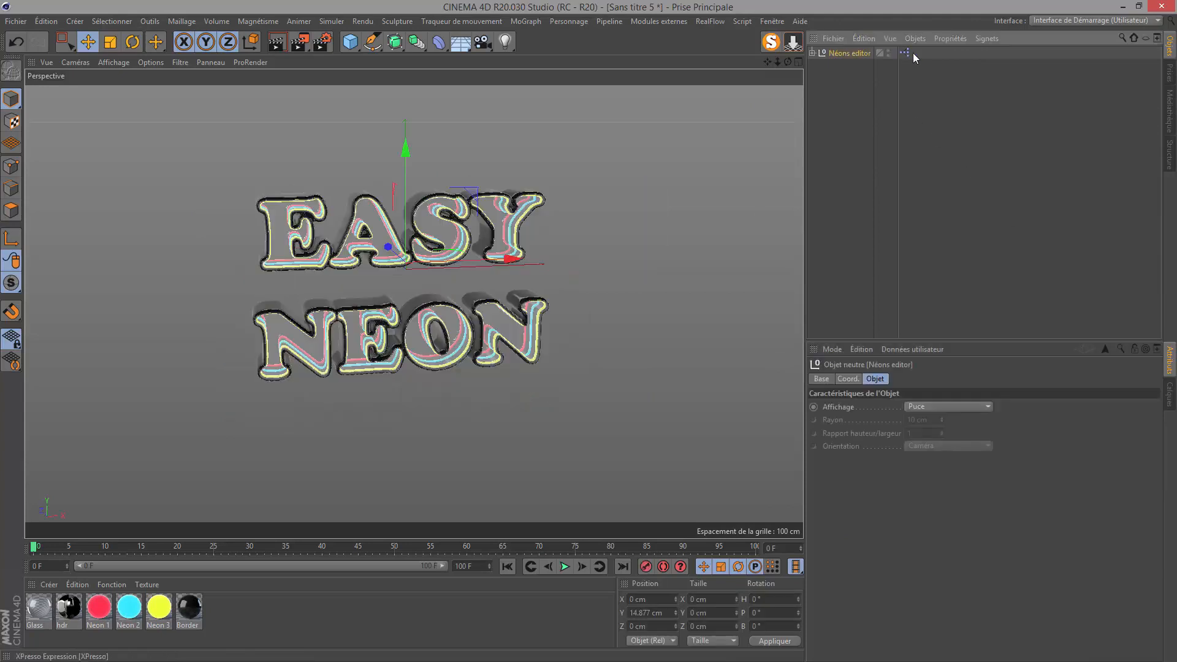
pyautogui.click(907, 53)
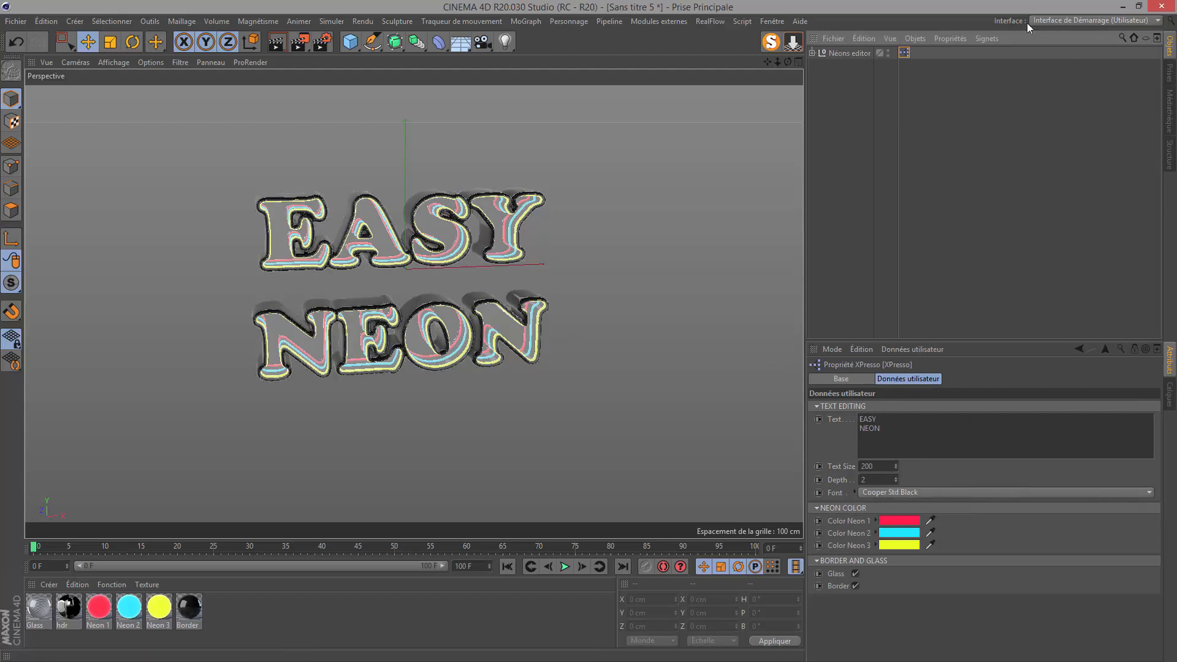
pyautogui.press('v')
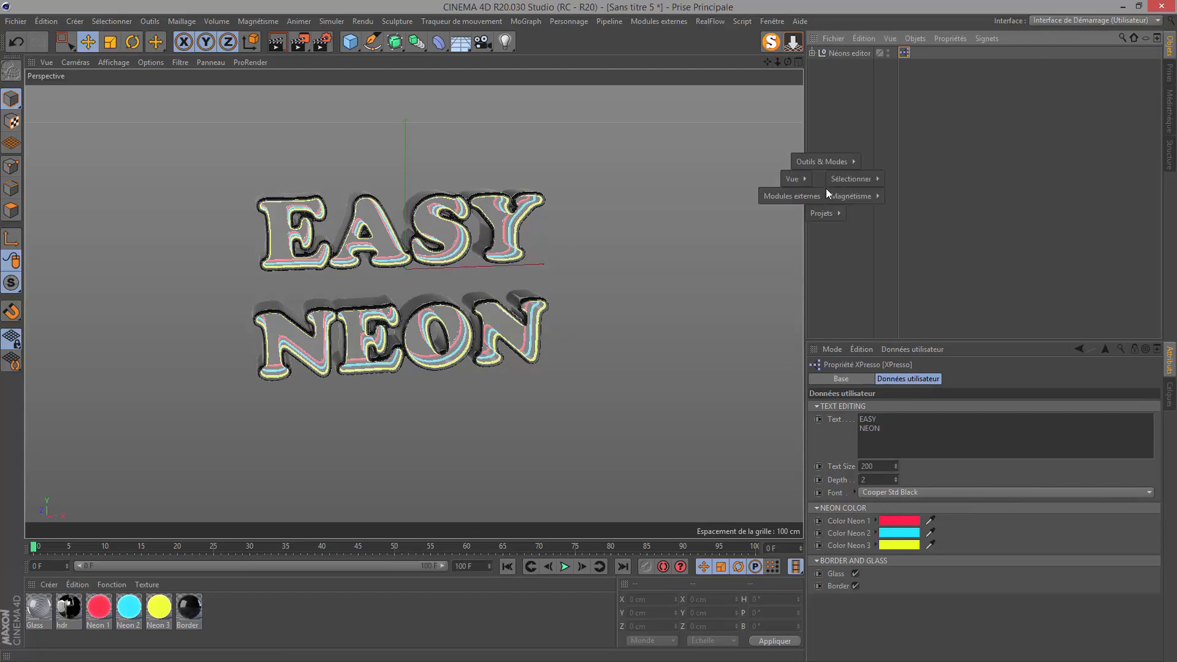
pyautogui.click(830, 240)
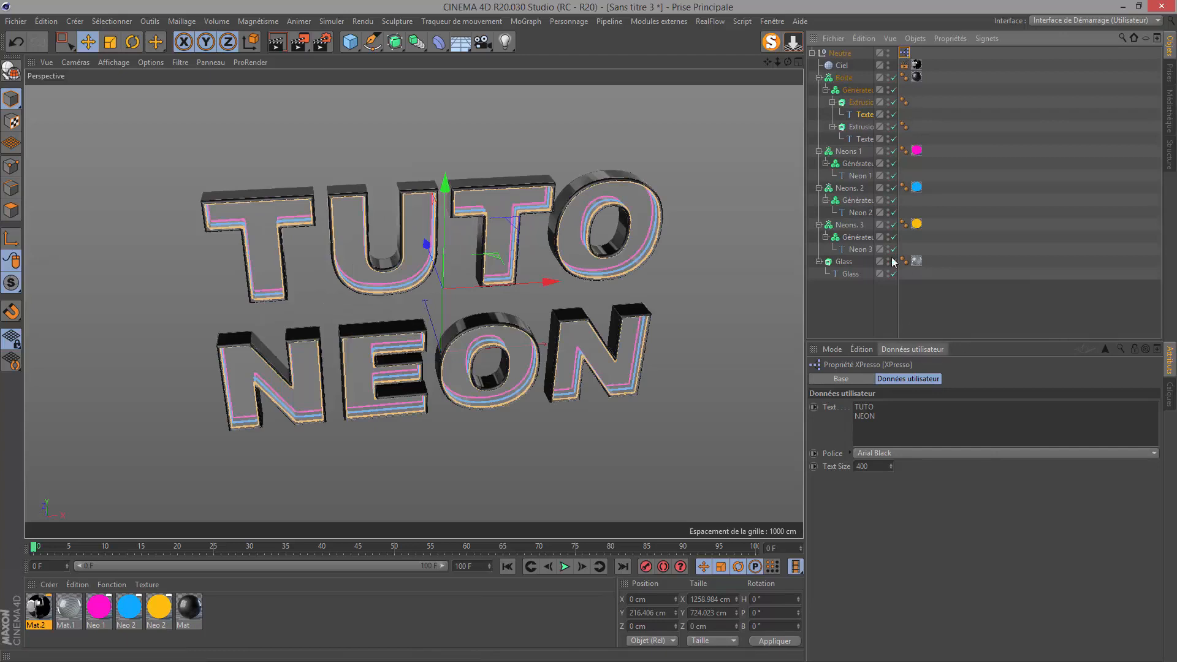
# Add a null object and place it inside Neutre, just below Ciel
pyautogui.click(836, 55)
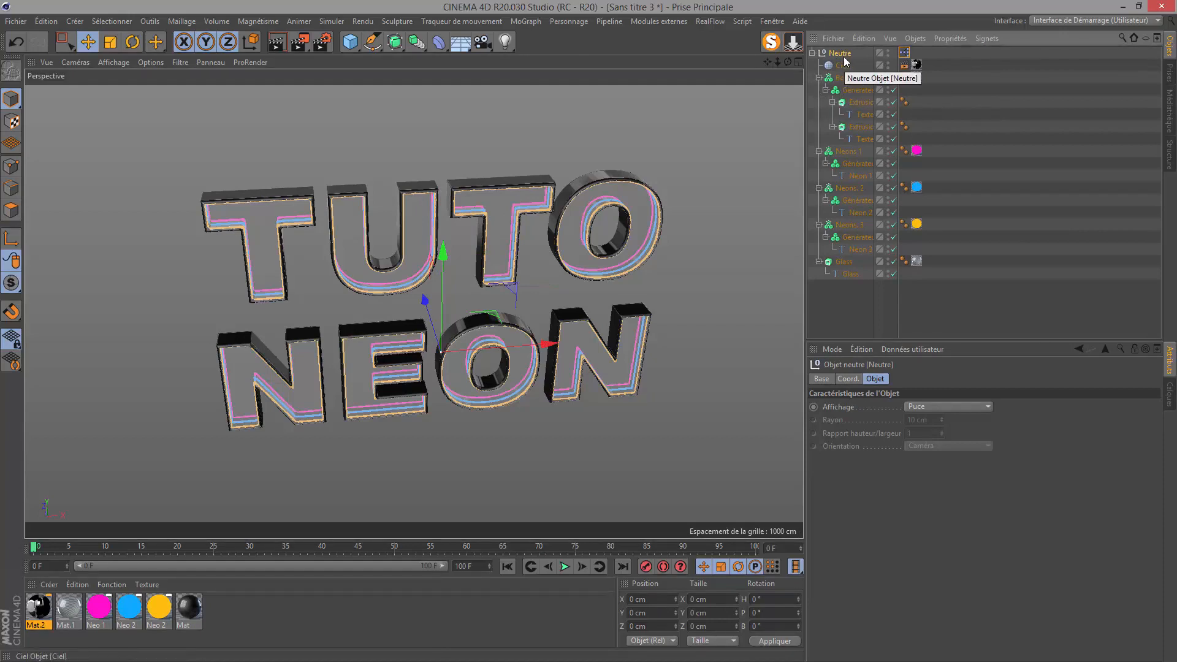
pyautogui.moveTo(350, 41); pyautogui.dragTo(380, 67)
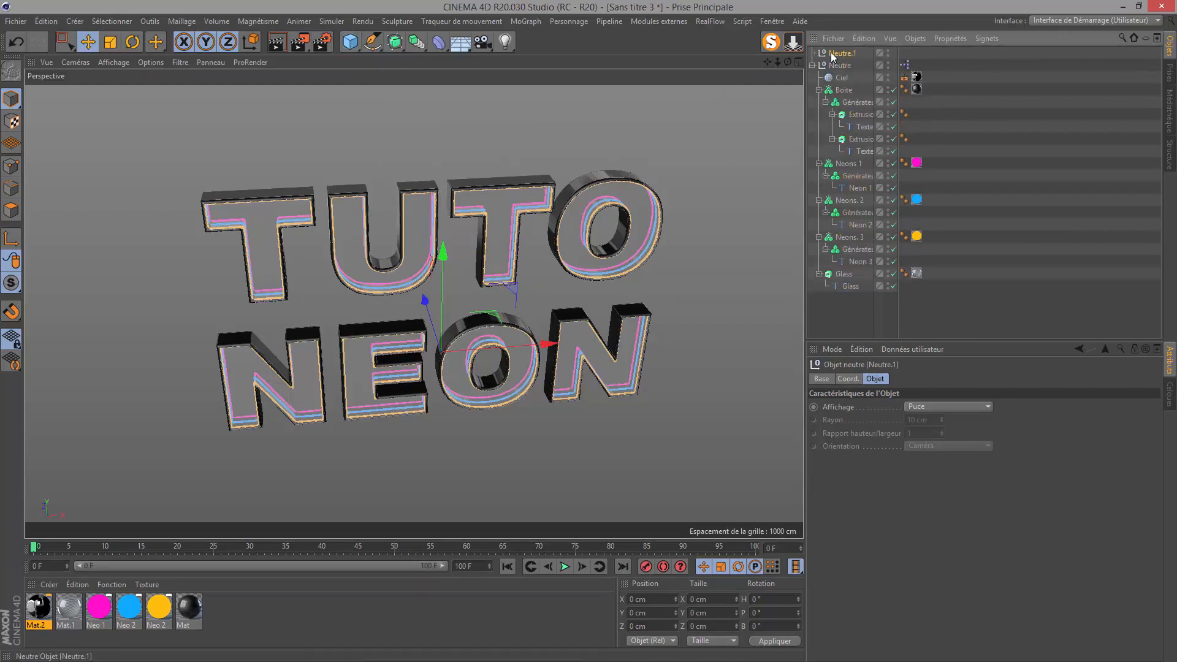
pyautogui.moveTo(831, 55); pyautogui.dragTo(837, 84)
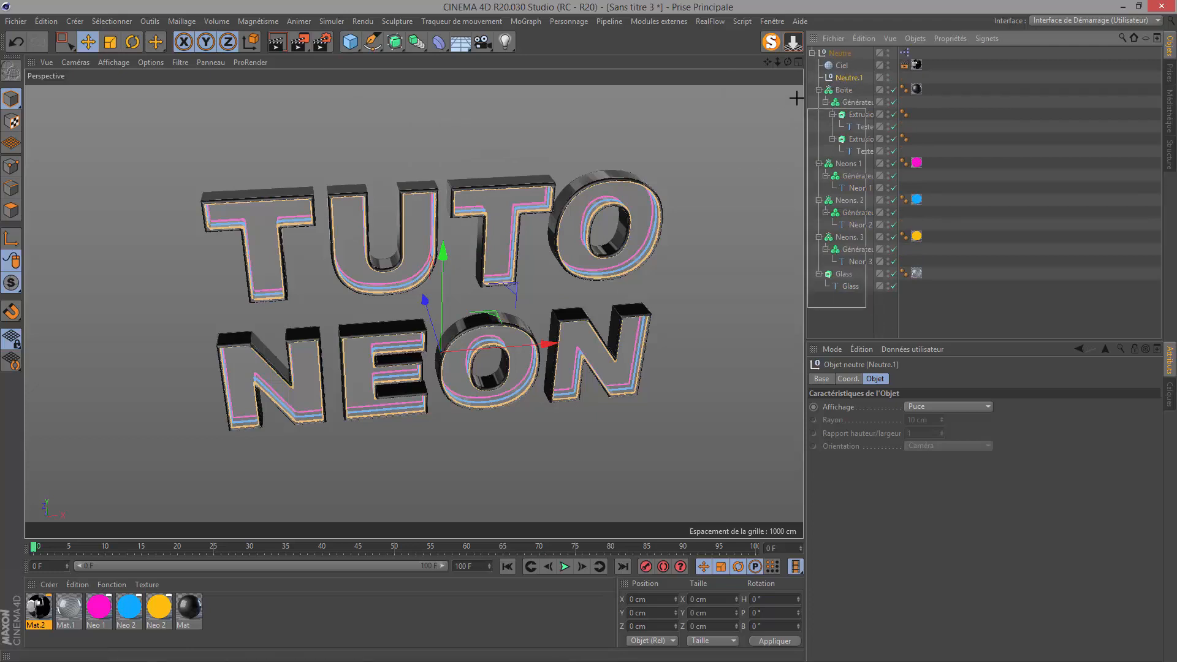
# Move Boite, all three neon groups and Glass, with their children, into the Neutre.1 null
pyautogui.moveTo(794, 87); pyautogui.dragTo(839, 83)
pyautogui.hotkey('ctrl', 'z')
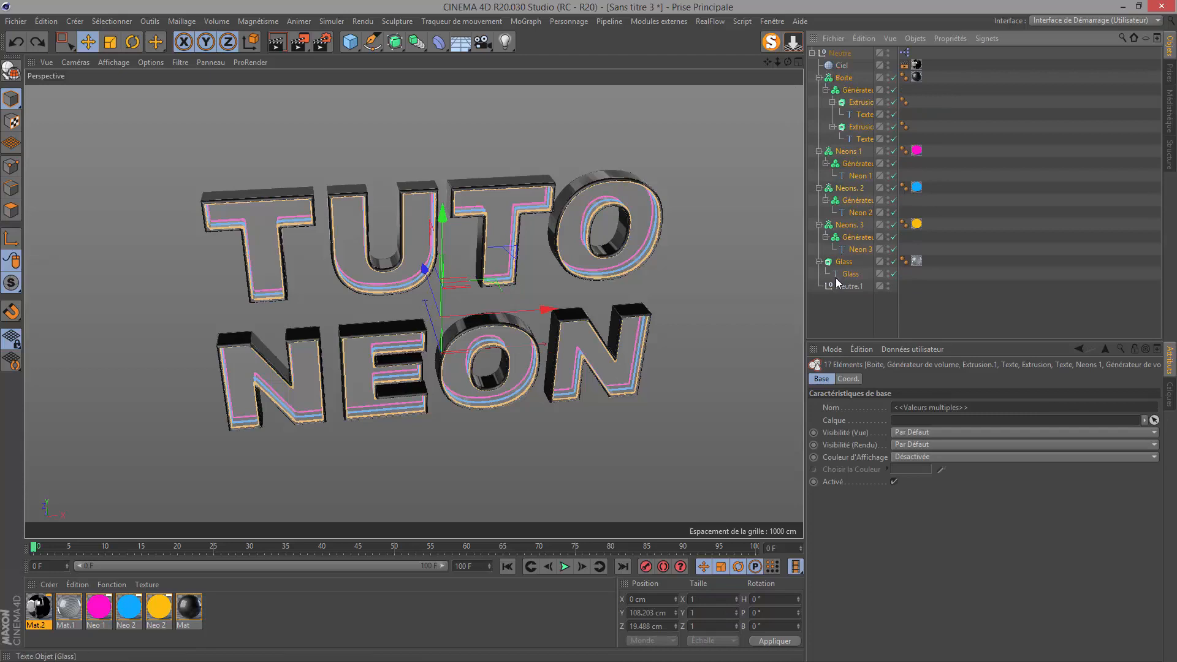
pyautogui.hotkey('ctrl', 'z')
pyautogui.moveTo(859, 311); pyautogui.dragTo(845, 80)
# Try a Z scale of 1.16 on the Neutre.1 null, and reset it to 1
pyautogui.click(845, 80)
pyautogui.click(849, 379)
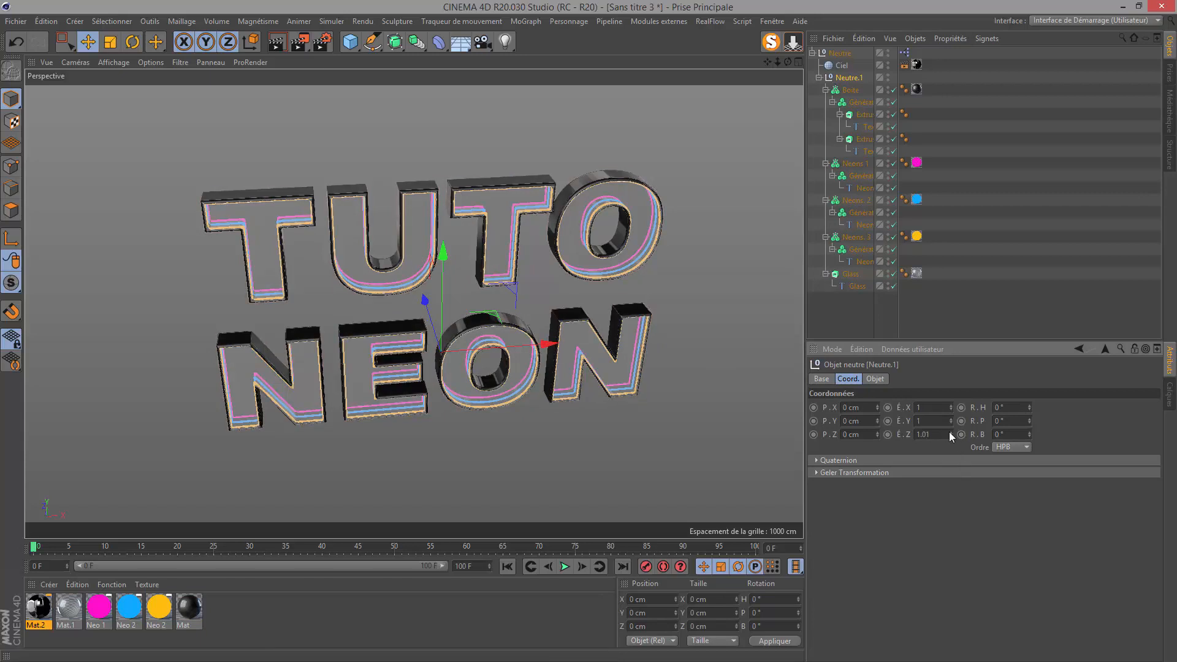
pyautogui.moveTo(949, 432); pyautogui.dragTo(951, 439)
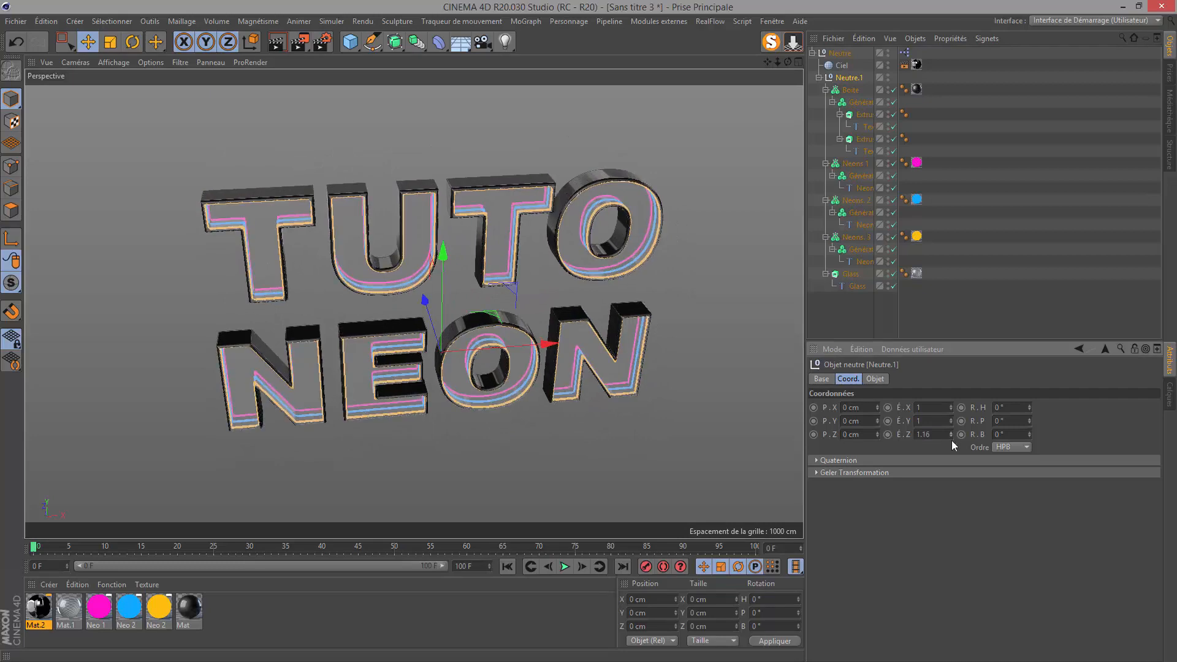
pyautogui.doubleClick(931, 436)
pyautogui.press('BackSpace')
pyautogui.press('Return')
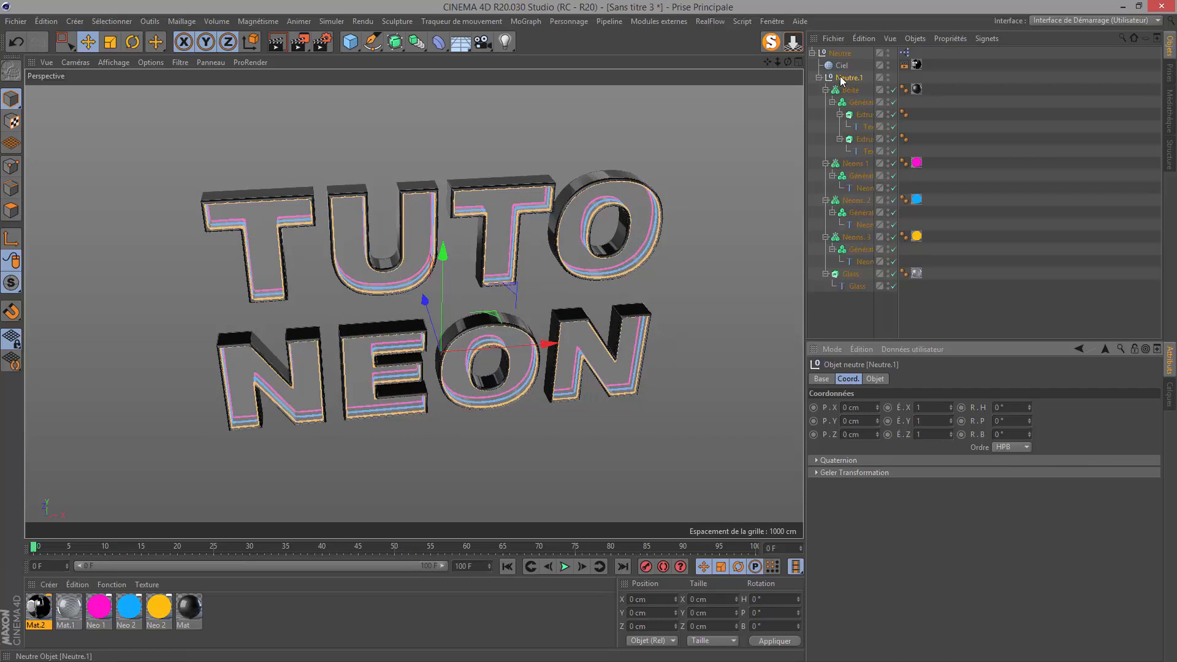
# Add a user data entry named Depth to Neutre's XPresso tag, with data type Champ d'entrée (Entiers)
pyautogui.click(905, 54)
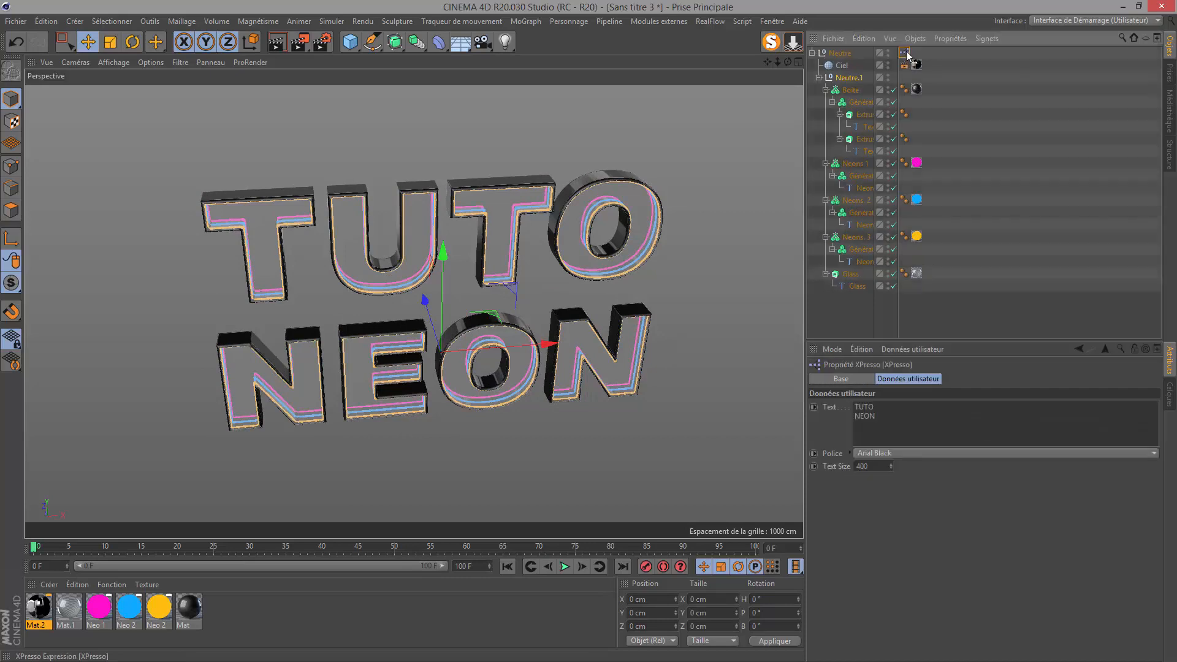
pyautogui.click(895, 347)
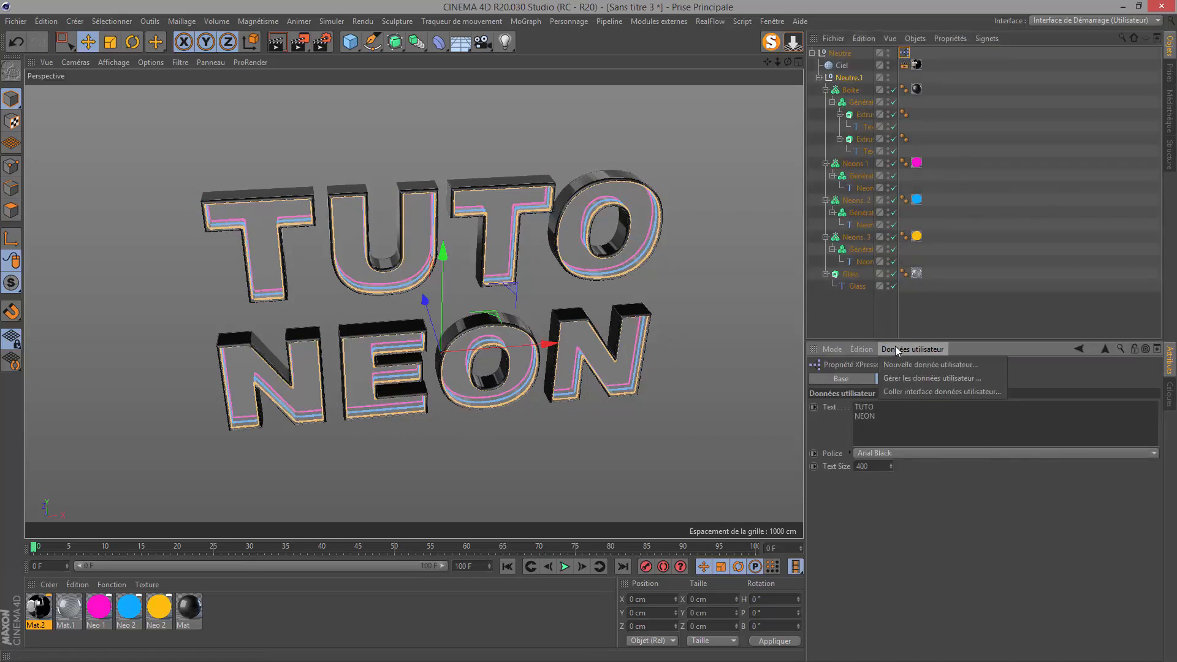
pyautogui.click(896, 380)
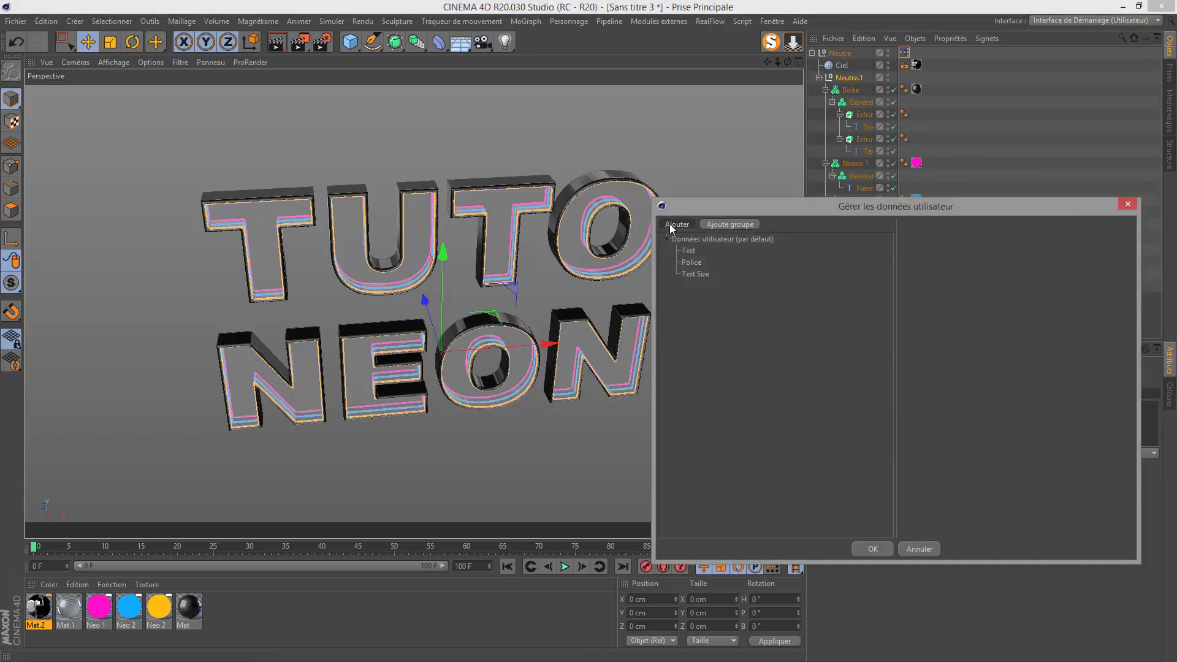
pyautogui.click(673, 224)
pyautogui.doubleClick(1006, 257)
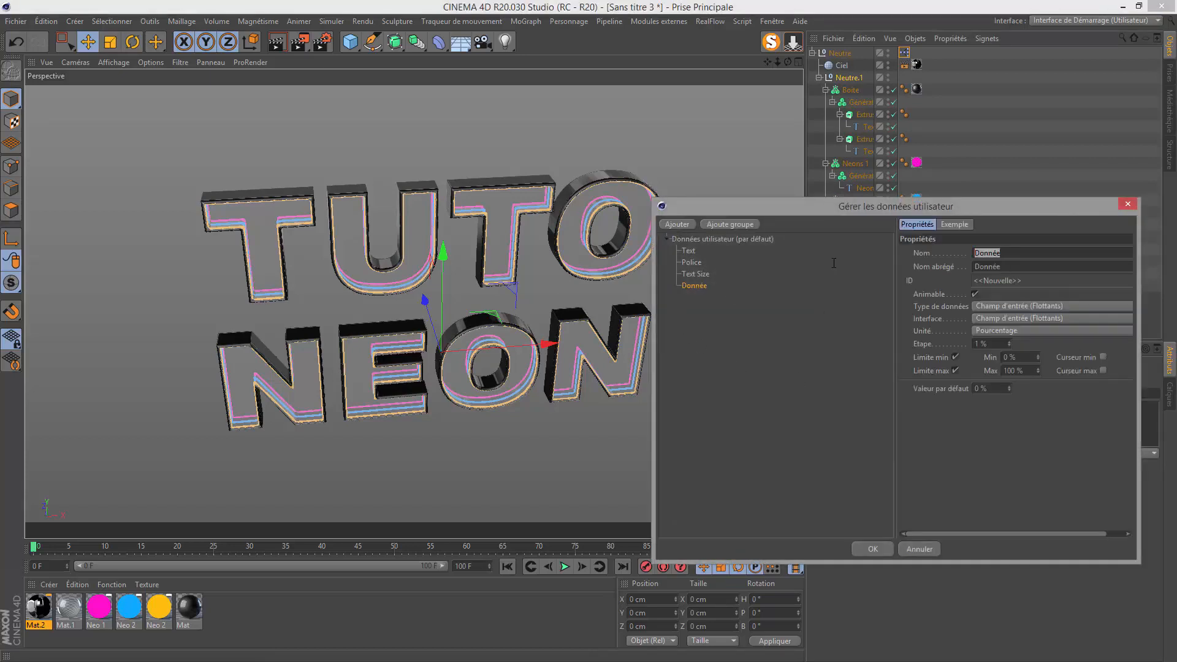
pyautogui.write('Depth')
pyautogui.press('Return')
pyautogui.click(1000, 307)
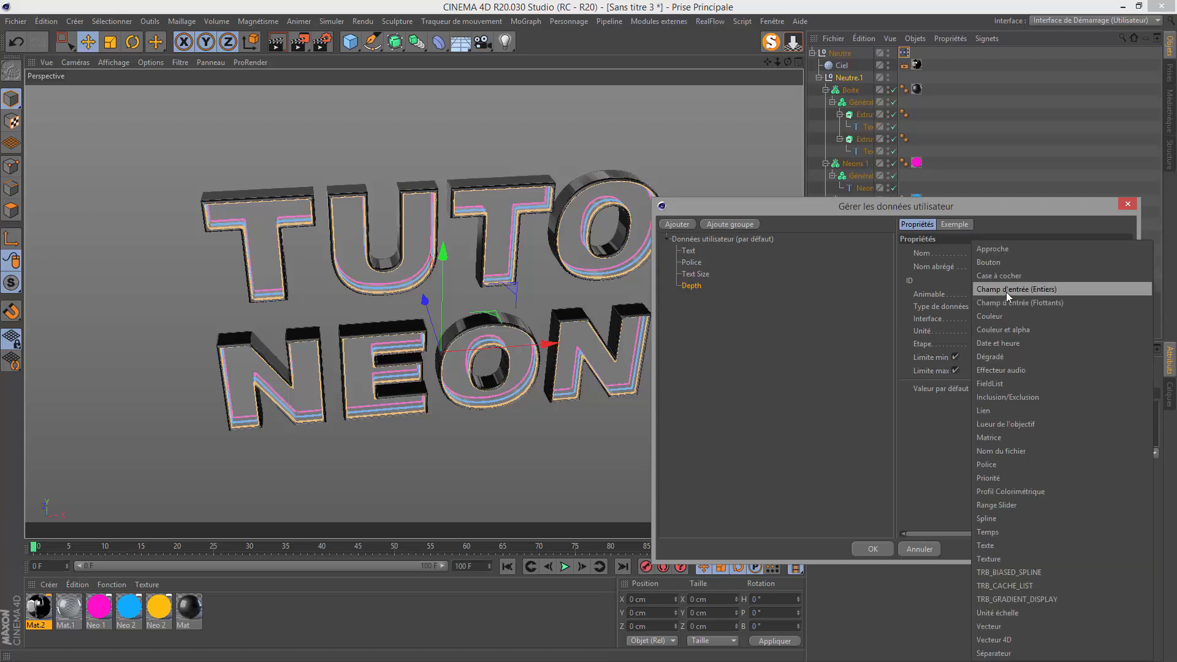
pyautogui.click(1006, 289)
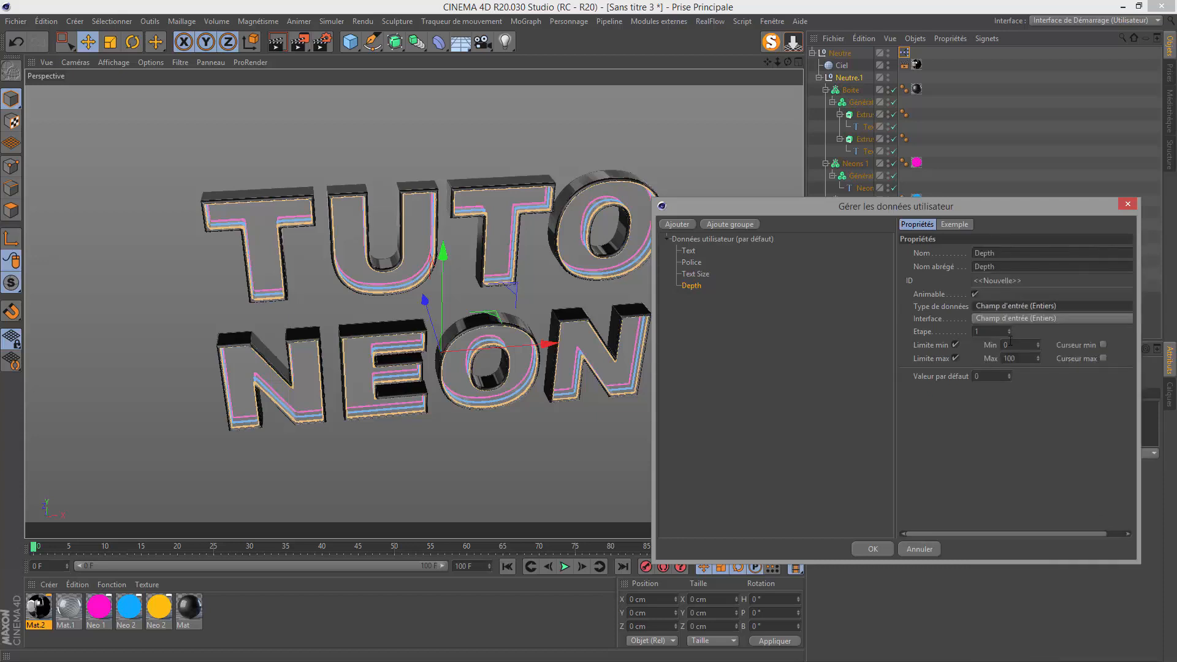
# Try a decimal step for the Depth entry, set its default value to 1, and confirm the user data
pyautogui.click(1023, 348)
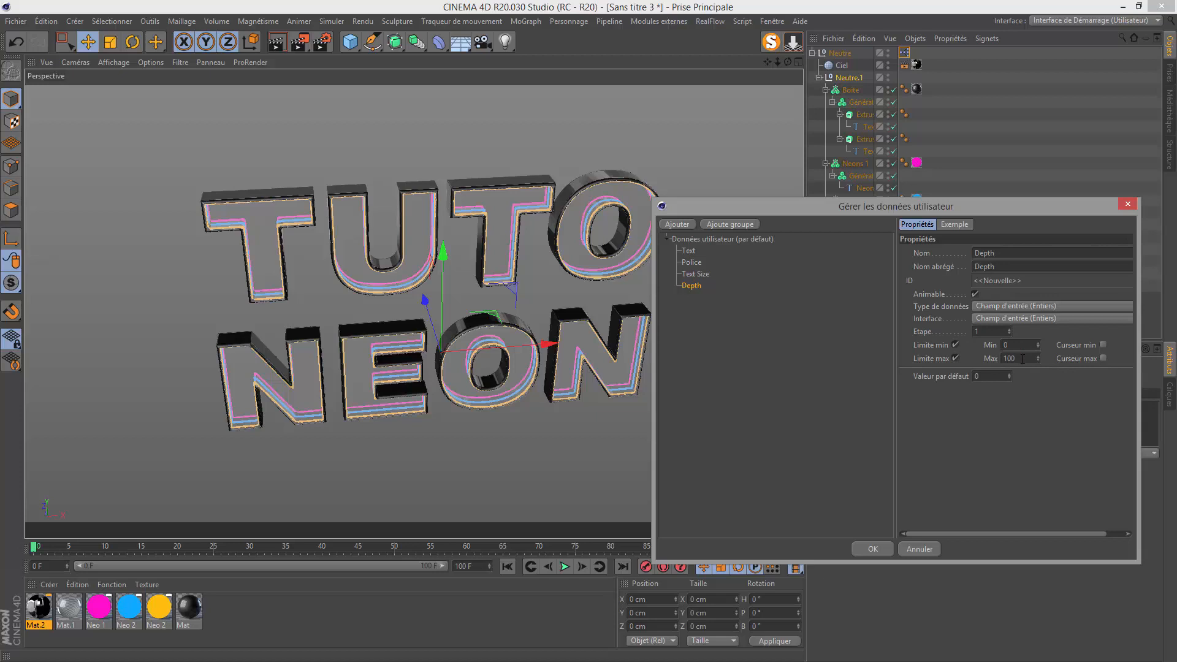
pyautogui.moveTo(1011, 346); pyautogui.dragTo(988, 348)
pyautogui.click(986, 333)
pyautogui.click(977, 322)
pyautogui.click(948, 329)
pyautogui.moveTo(982, 332); pyautogui.dragTo(947, 341)
pyautogui.write('0.')
pyautogui.click(986, 435)
pyautogui.moveTo(984, 377); pyautogui.dragTo(955, 385)
pyautogui.write('1')
pyautogui.press('Return')
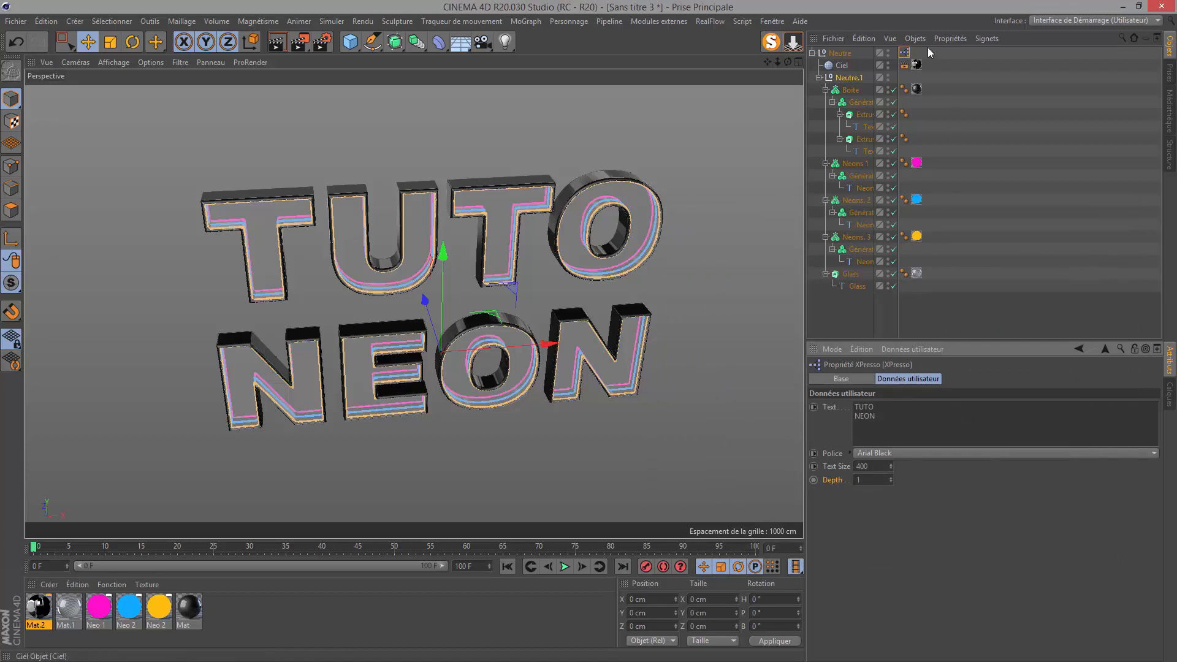
# Add a Depth output to the XPresso node in the graph, enlarge the node, and move it away from the others
pyautogui.doubleClick(905, 53)
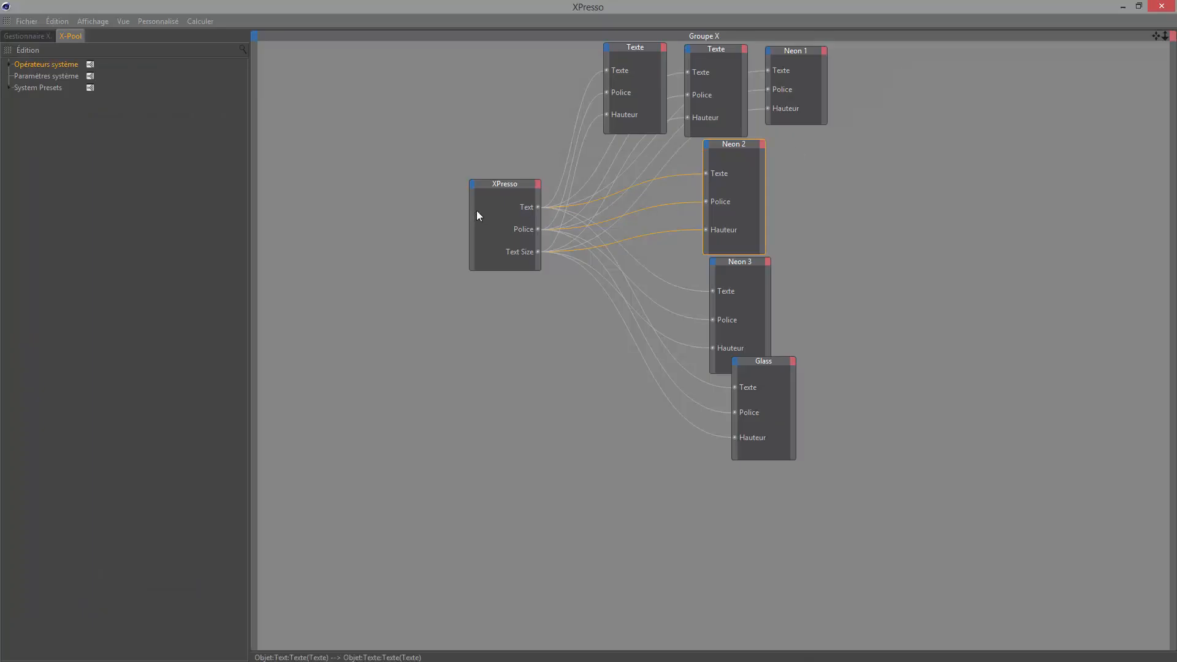
pyautogui.click(537, 184)
pyautogui.moveTo(550, 205)
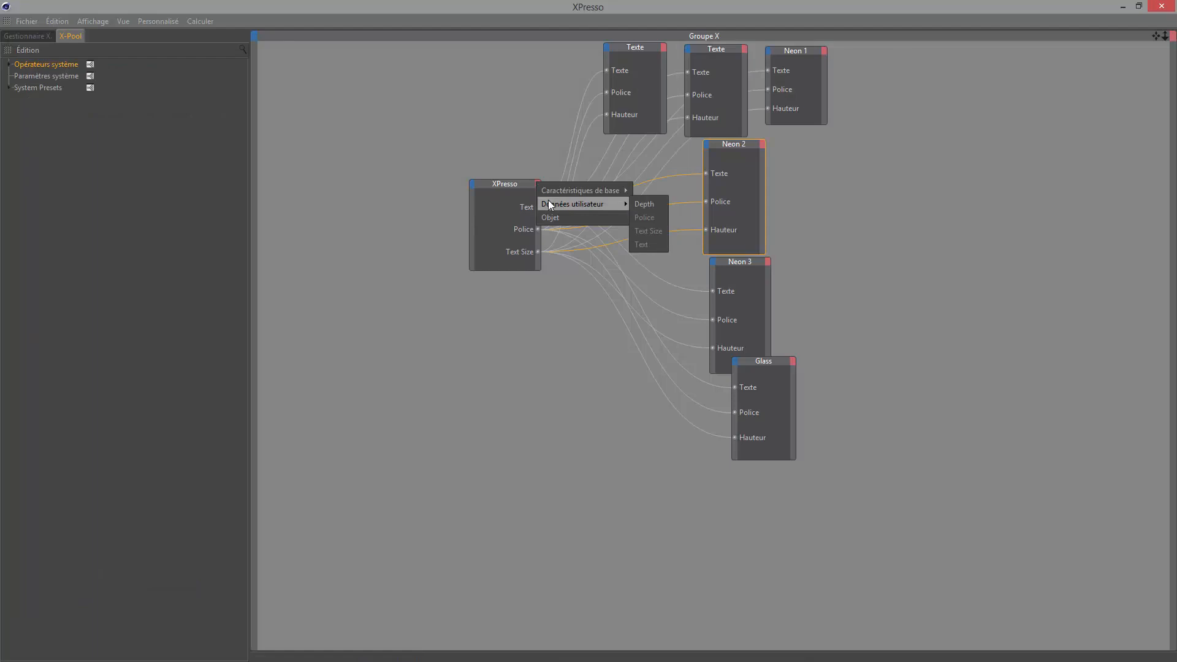
pyautogui.click(644, 203)
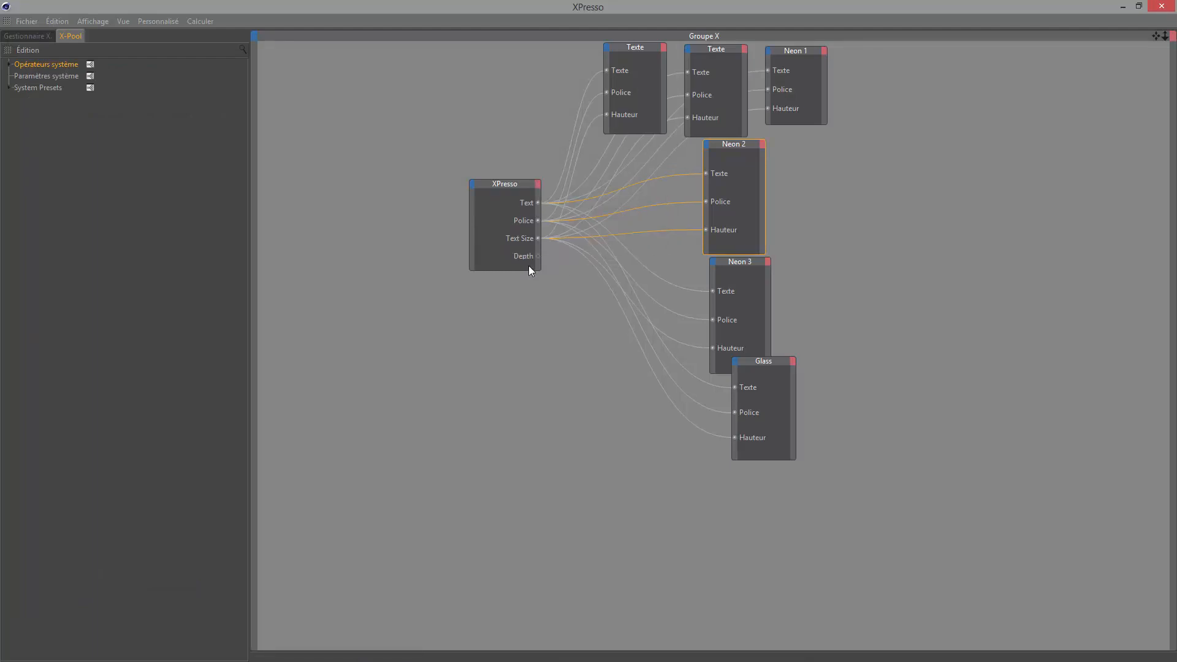
pyautogui.moveTo(520, 270); pyautogui.dragTo(520, 285)
pyautogui.moveTo(514, 188); pyautogui.dragTo(351, 226)
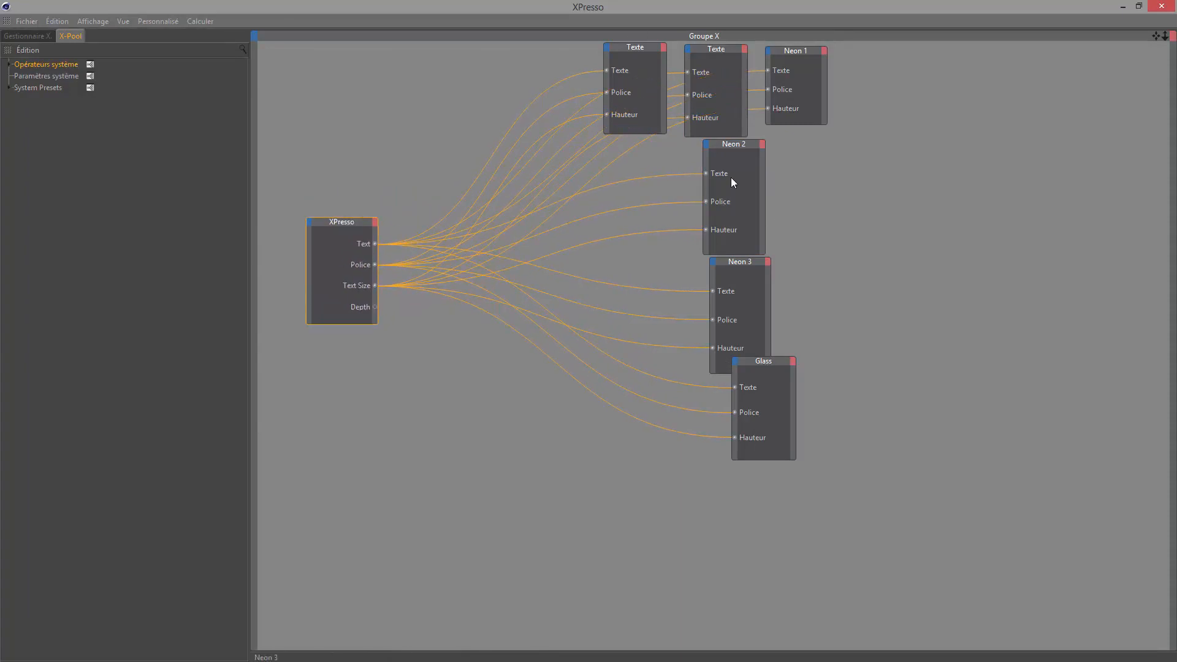
# Collapse both Texte nodes, the Neon 1, Neon 2 and Neon 3 nodes, and the Glass node
pyautogui.moveTo(741, 145); pyautogui.dragTo(628, 154)
pyautogui.doubleClick(627, 153)
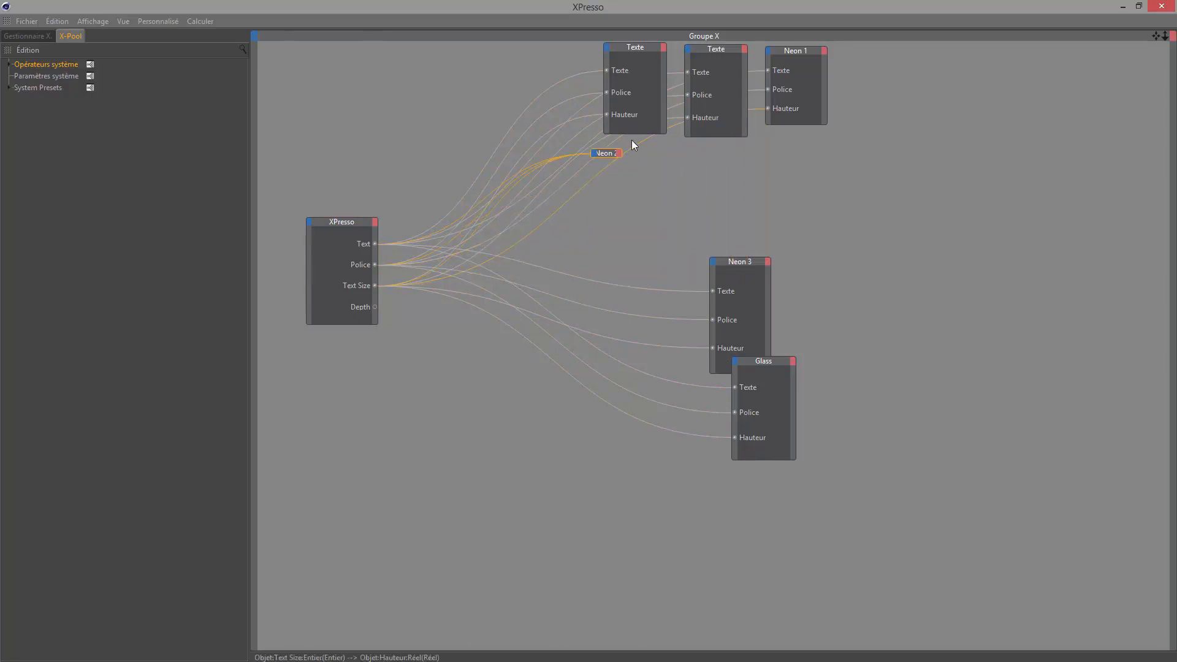
pyautogui.doubleClick(636, 48)
pyautogui.doubleClick(715, 49)
pyautogui.doubleClick(788, 51)
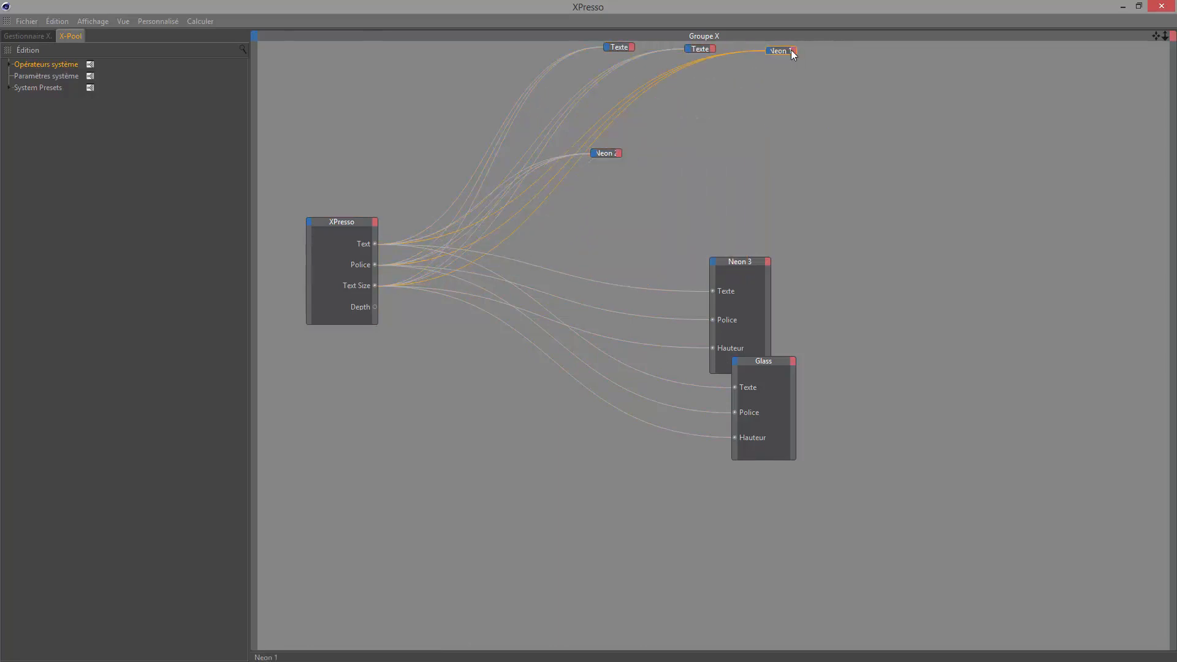
pyautogui.doubleClick(743, 262)
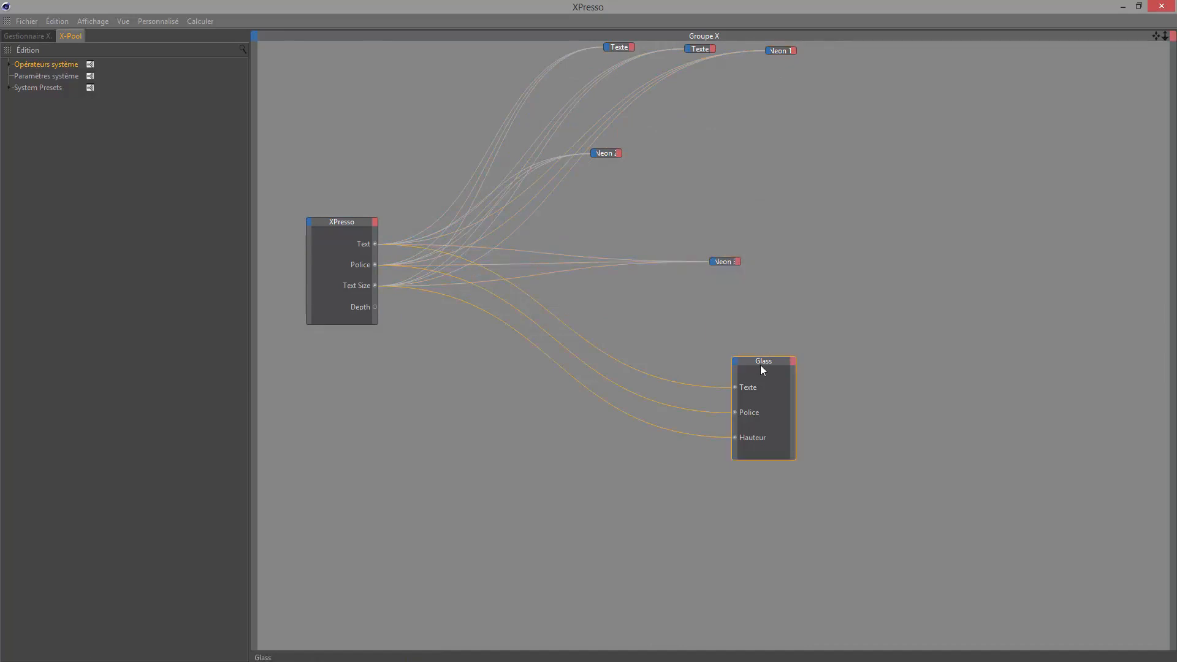
pyautogui.doubleClick(761, 362)
# Stack the six collapsed text nodes in a column beside the XPresso node
pyautogui.moveTo(620, 48); pyautogui.dragTo(433, 168)
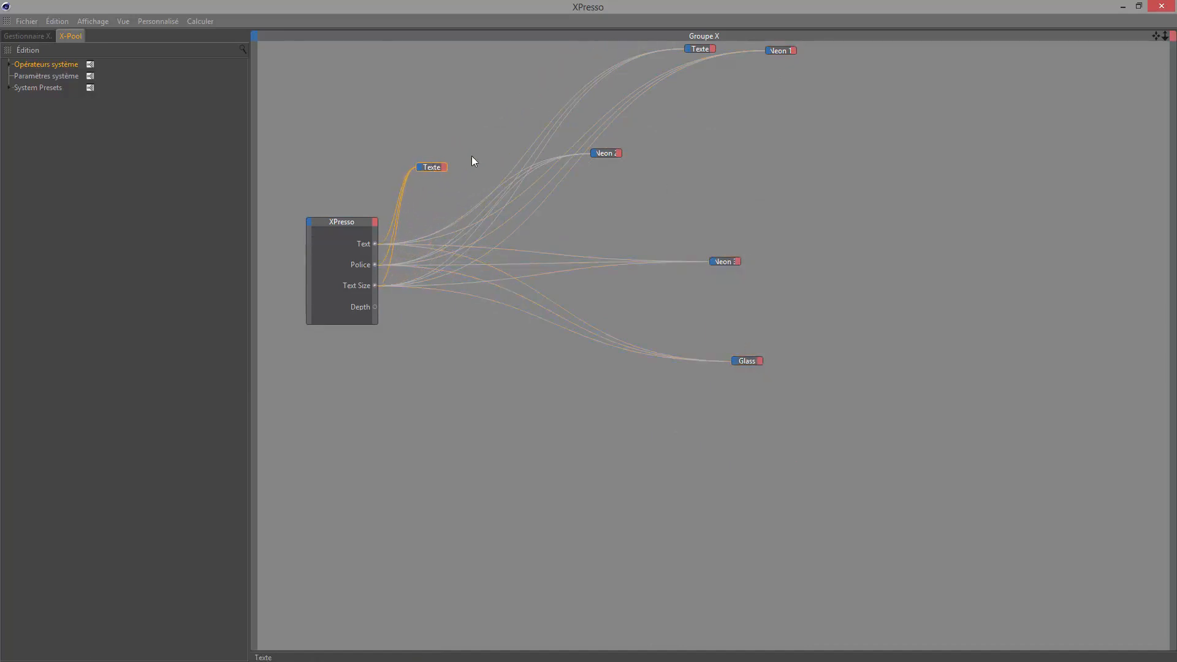
pyautogui.moveTo(605, 153); pyautogui.dragTo(431, 187)
pyautogui.moveTo(698, 50); pyautogui.dragTo(451, 248)
pyautogui.moveTo(779, 51); pyautogui.dragTo(424, 225)
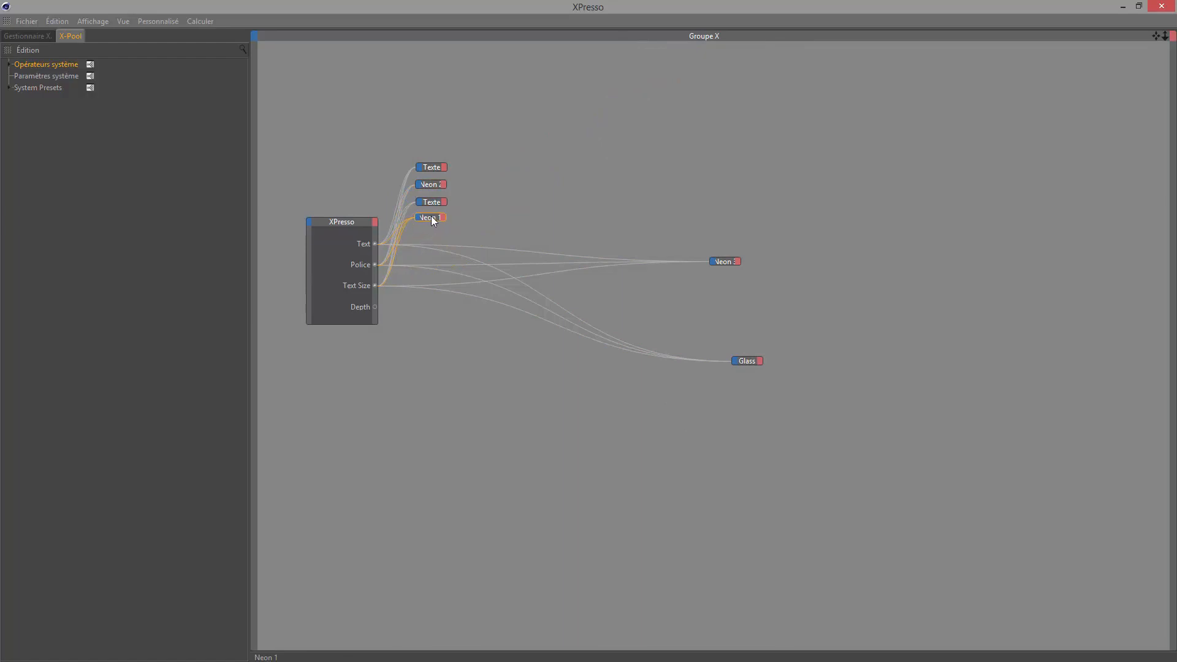
pyautogui.moveTo(725, 262); pyautogui.dragTo(434, 235)
pyautogui.moveTo(747, 360); pyautogui.dragTo(428, 250)
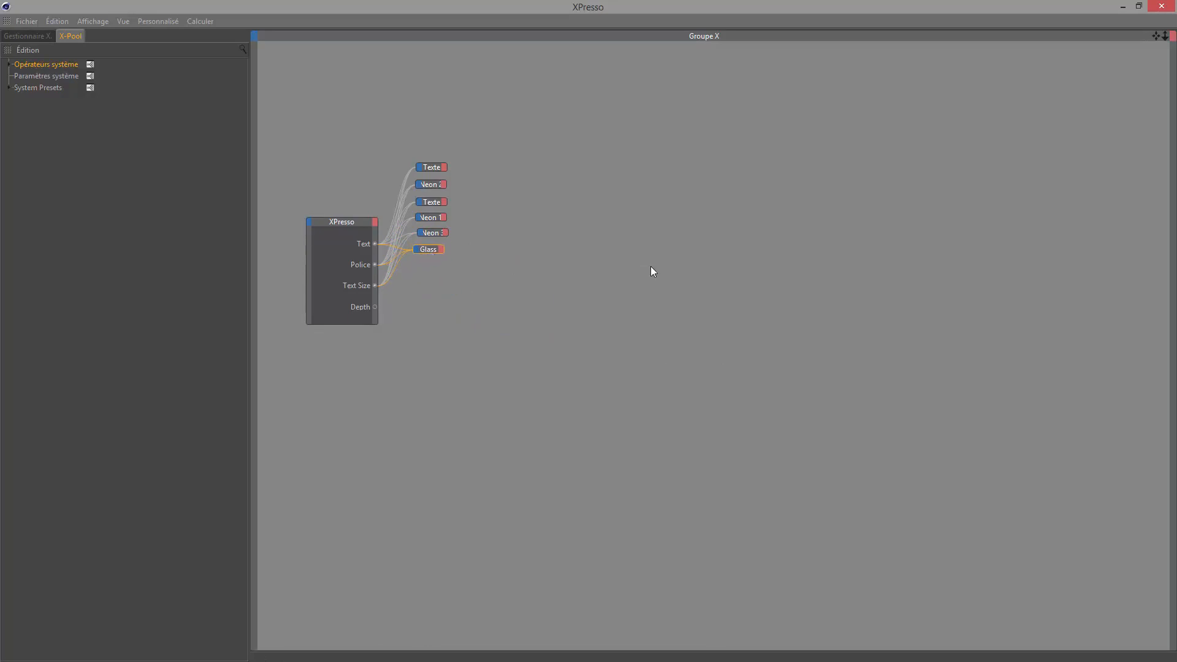
# Add the Neutre.1 null to the XPresso graph as a node and enlarge it, with the XPresso node in view
pyautogui.moveTo(1019, 11); pyautogui.dragTo(536, 118)
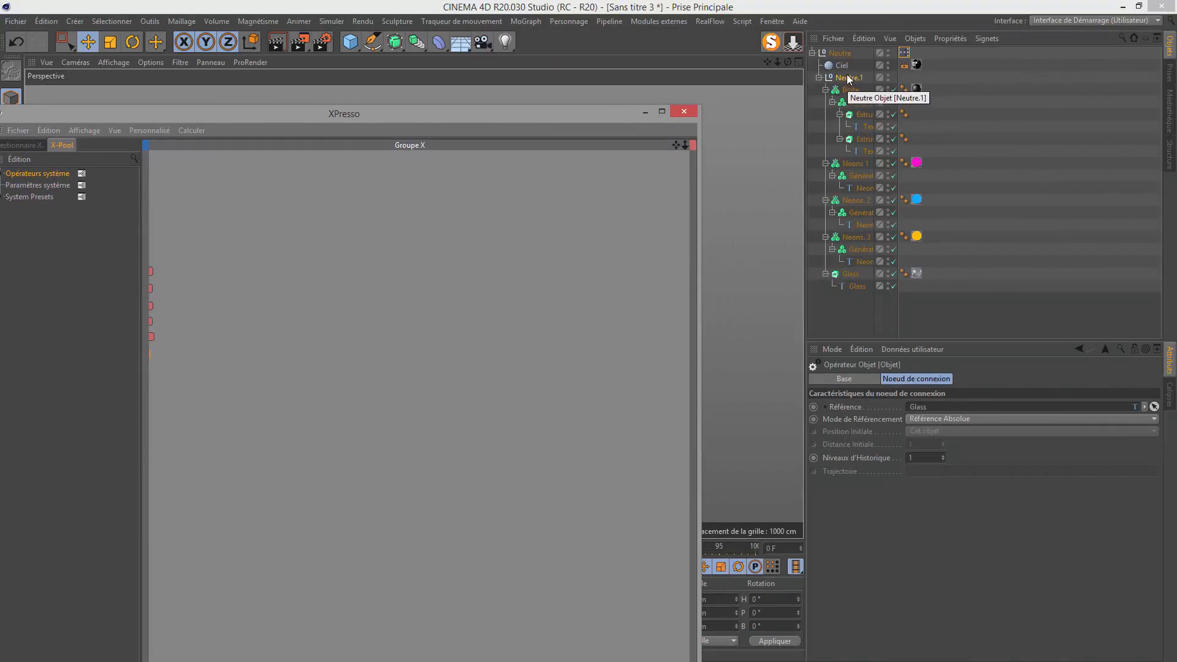
pyautogui.moveTo(841, 77); pyautogui.dragTo(353, 342)
pyautogui.moveTo(313, 120); pyautogui.dragTo(675, 97)
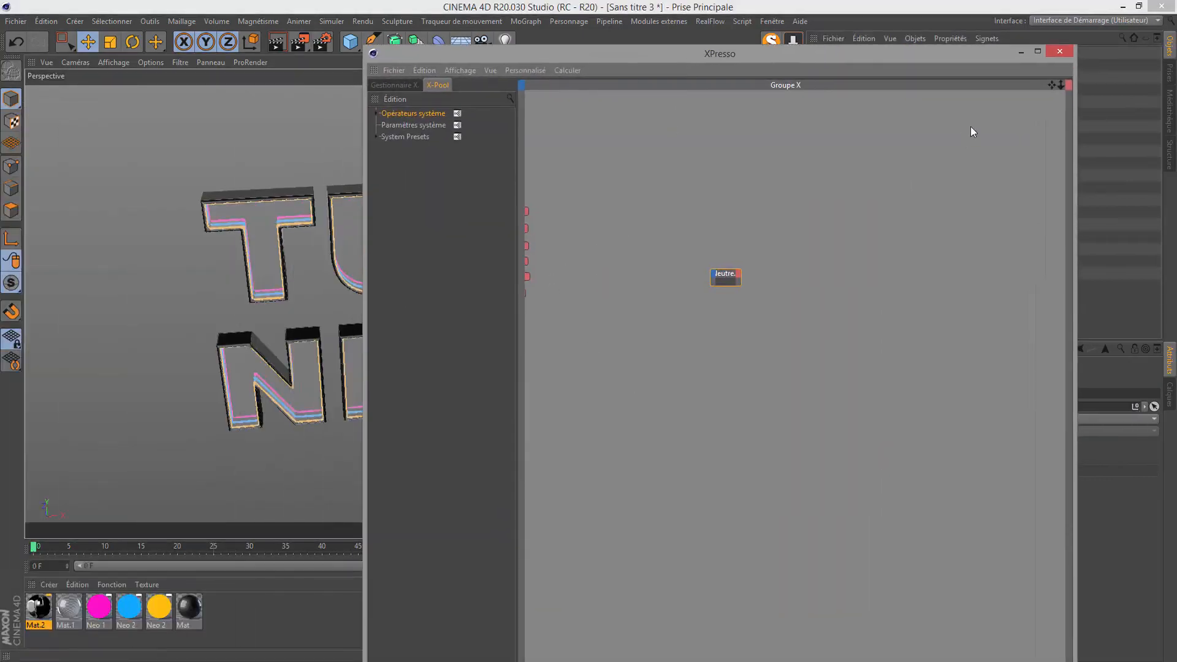
pyautogui.moveTo(1052, 84); pyautogui.dragTo(1176, 73)
pyautogui.moveTo(892, 274); pyautogui.dragTo(835, 281)
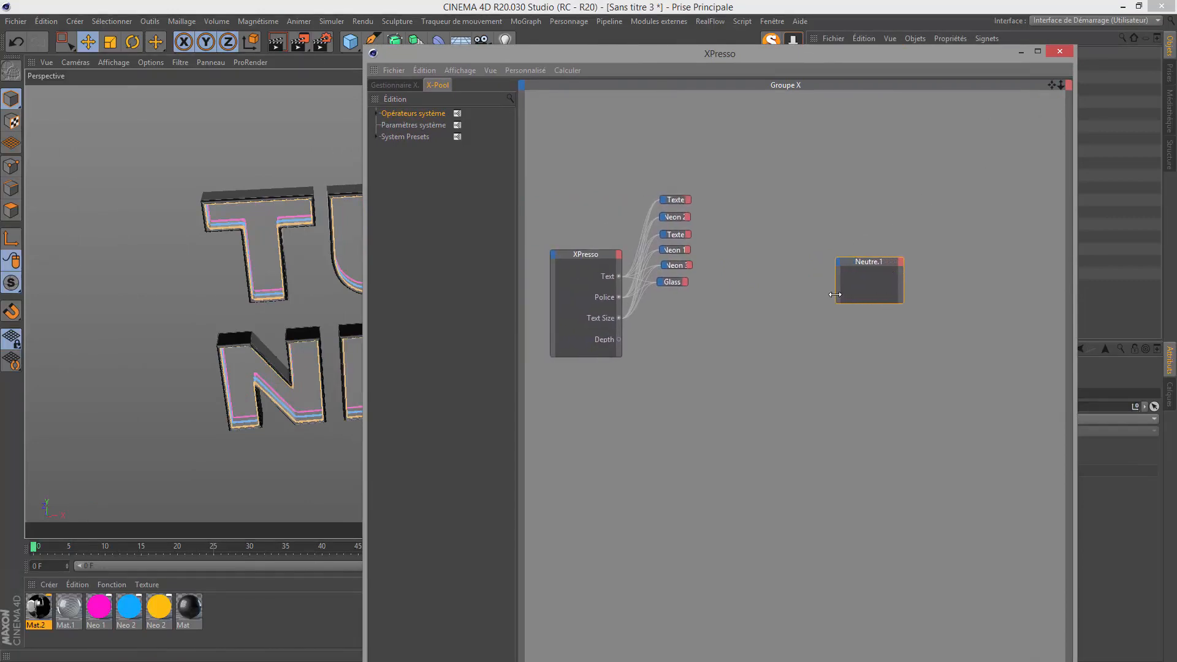
pyautogui.click(838, 265)
pyautogui.moveTo(767, 61); pyautogui.dragTo(417, 127)
# Add an Échelle . Z input to the Neutre.1 node, connect Depth to it, and close the XPresso editor
pyautogui.click(849, 77)
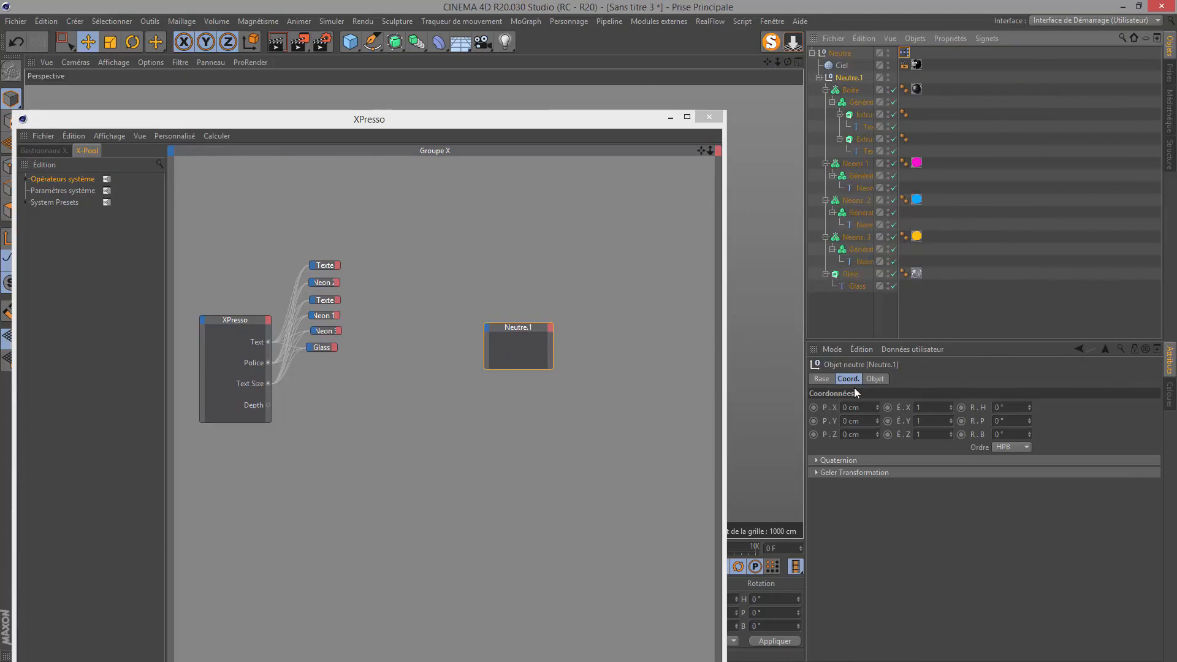
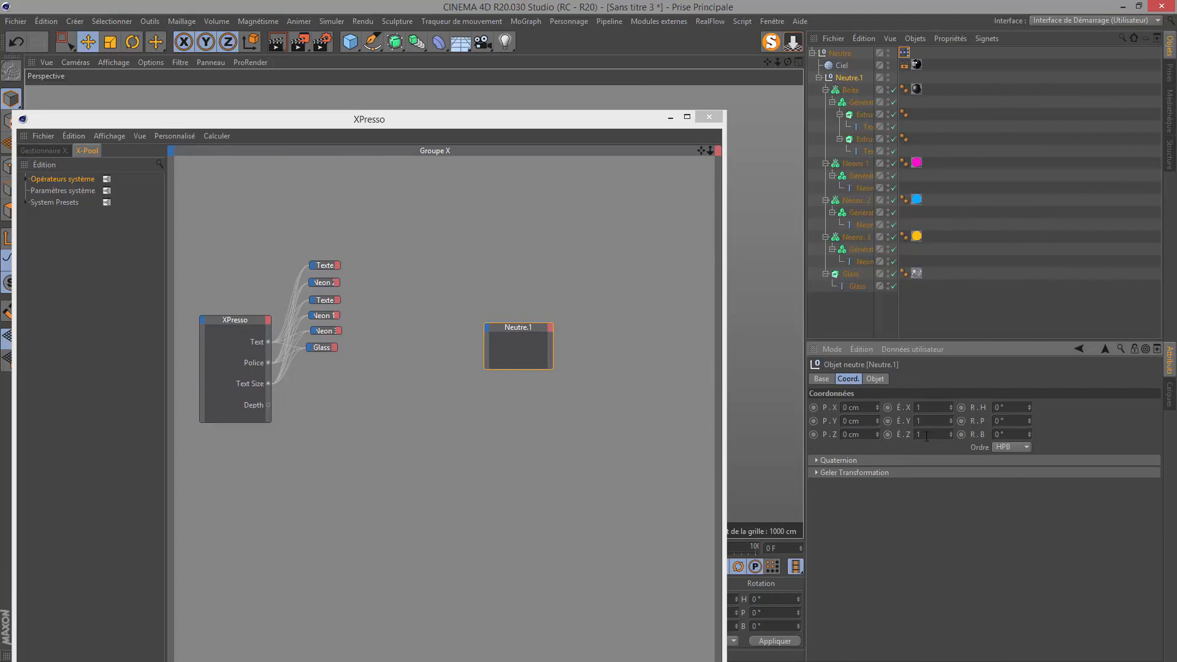
pyautogui.click(488, 327)
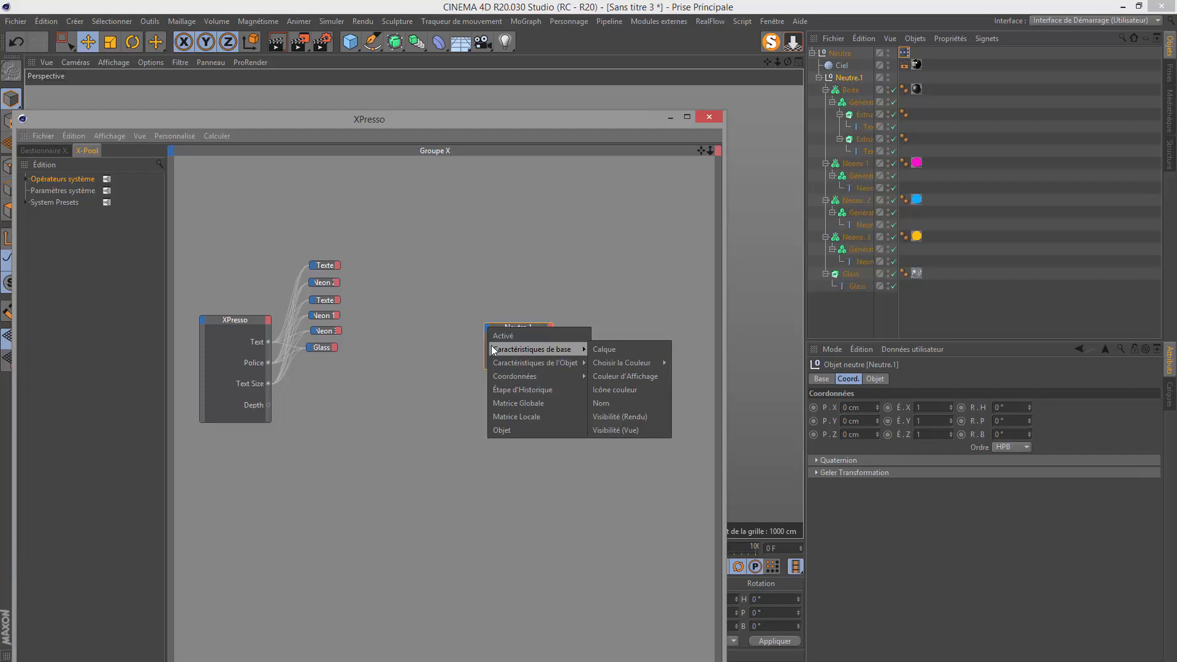
pyautogui.click(493, 346)
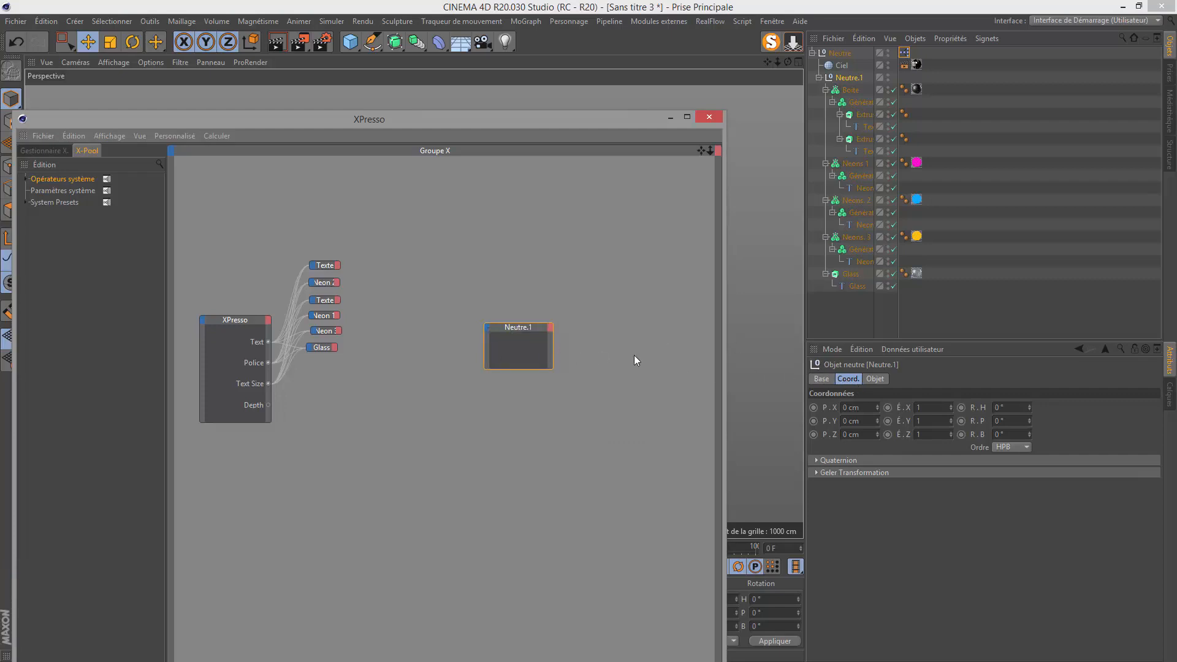
pyautogui.click(489, 327)
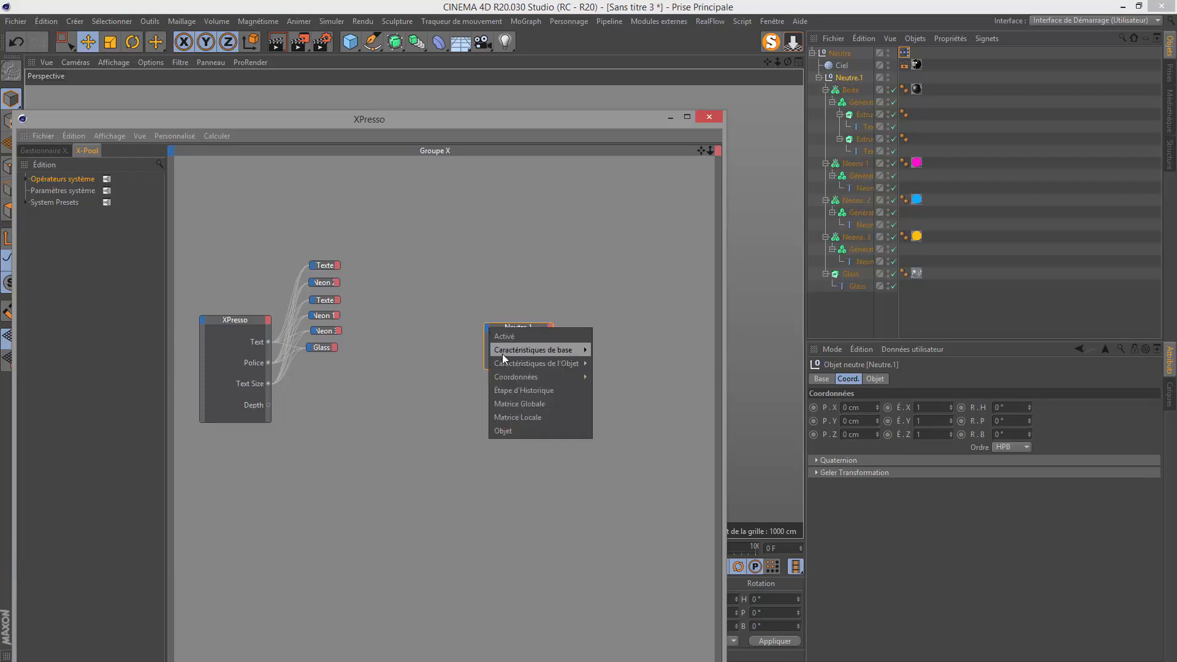
pyautogui.moveTo(503, 363)
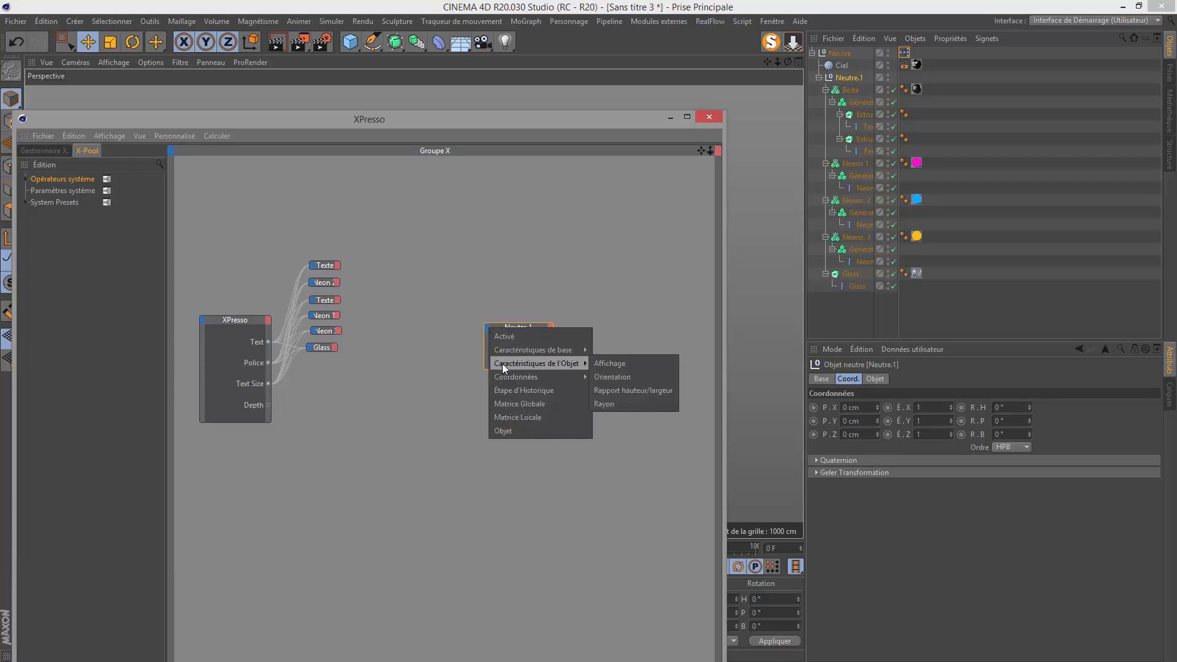
pyautogui.moveTo(614, 376)
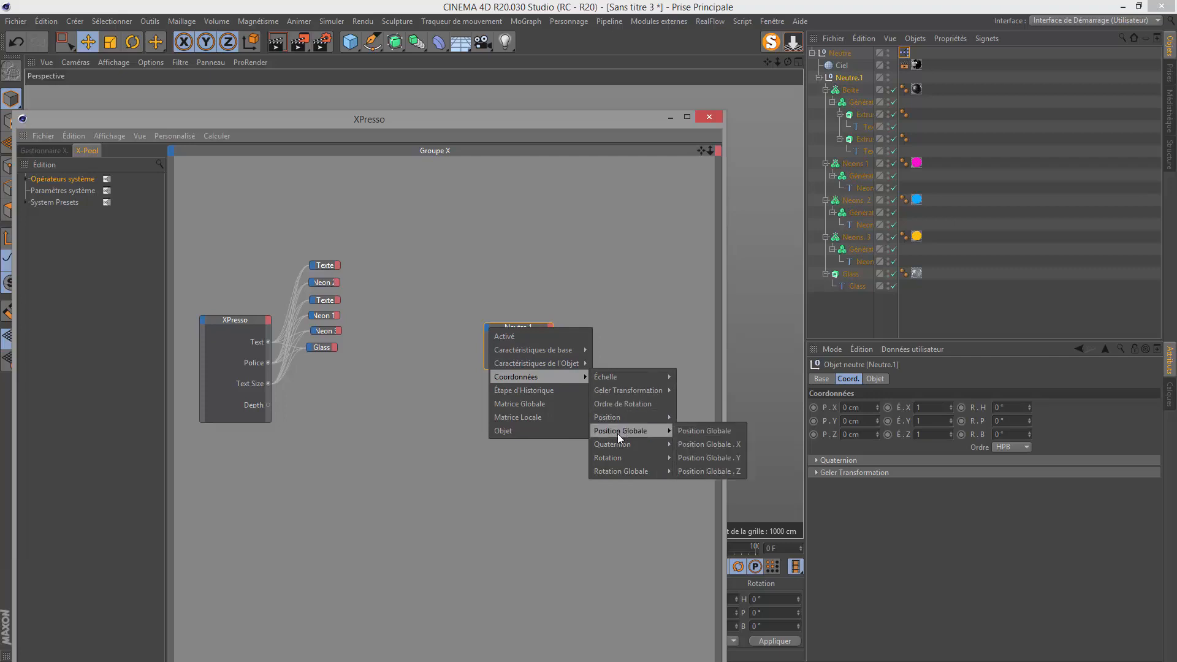
pyautogui.moveTo(617, 476)
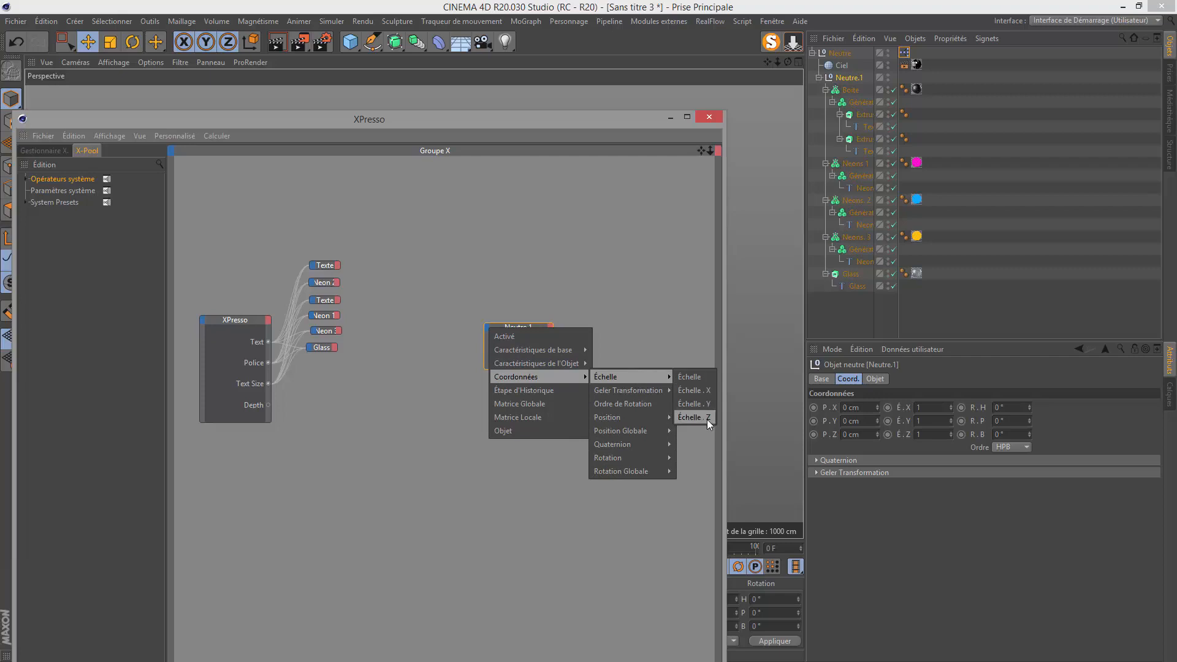
pyautogui.click(707, 420)
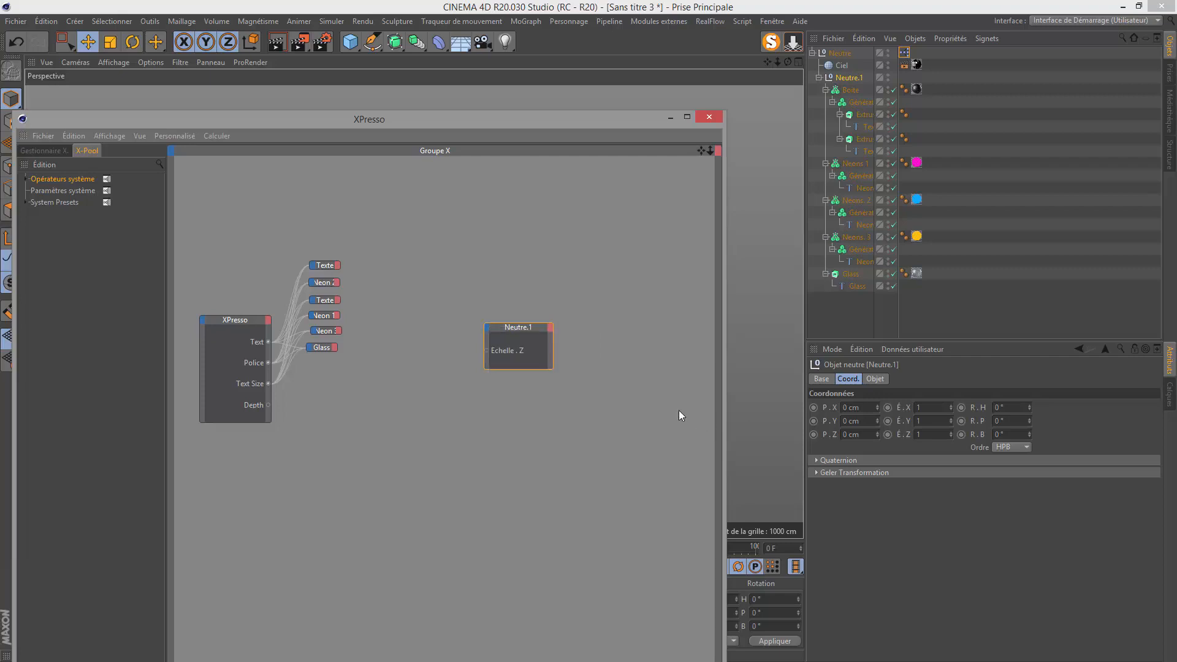
pyautogui.moveTo(268, 406); pyautogui.dragTo(487, 350)
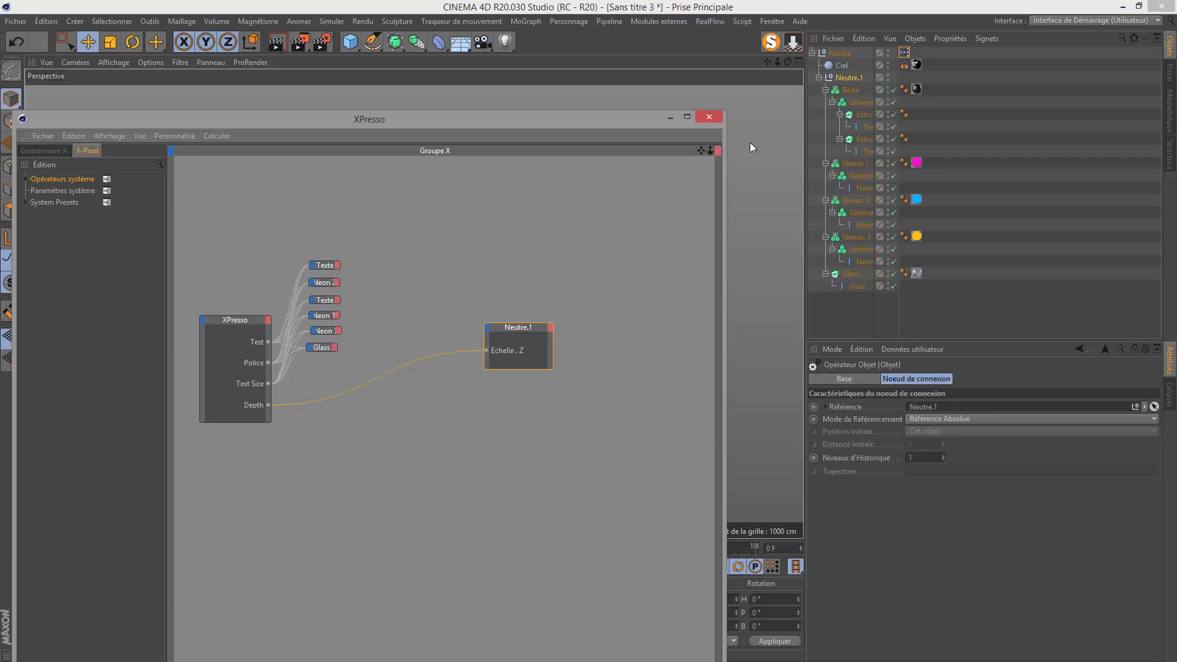
pyautogui.click(711, 118)
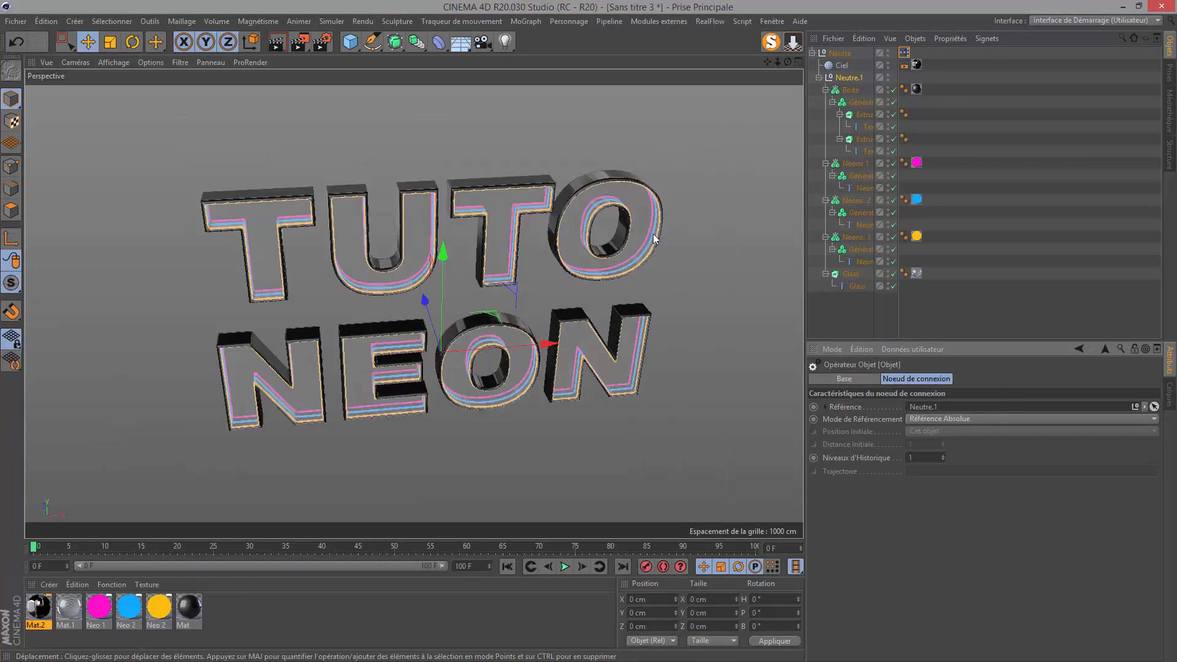
pyautogui.write('2')
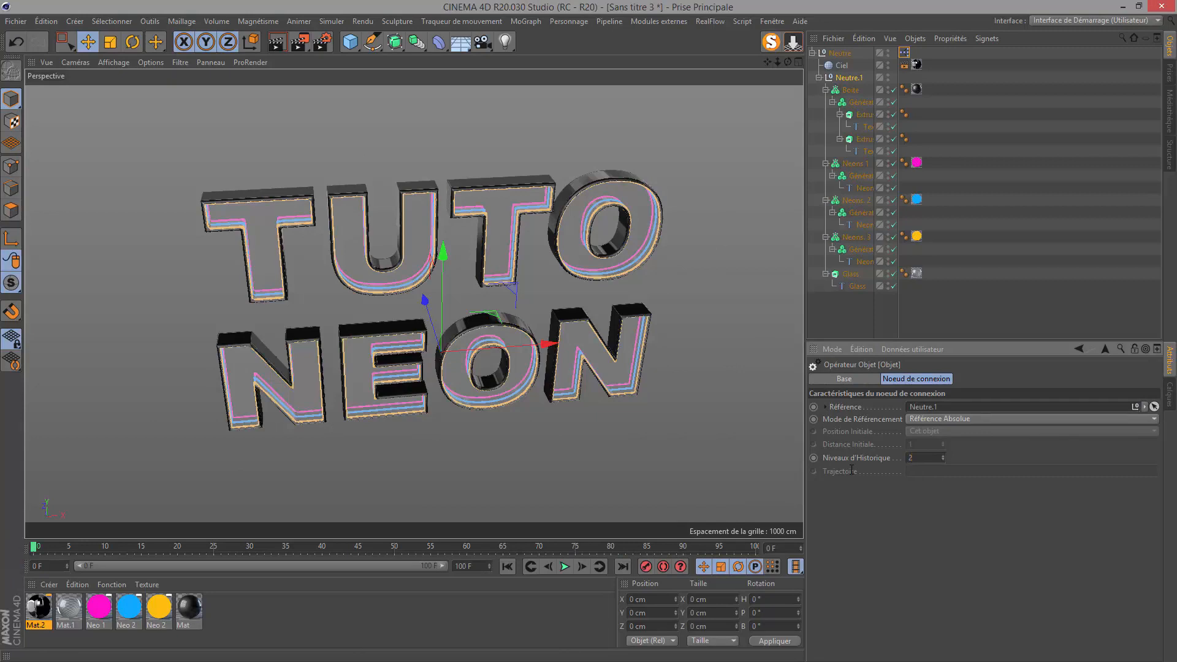
pyautogui.doubleClick(914, 457)
pyautogui.write('1')
# Try Depth values of 2, 3 and 4 in the XPresso tag's user data
pyautogui.click(904, 53)
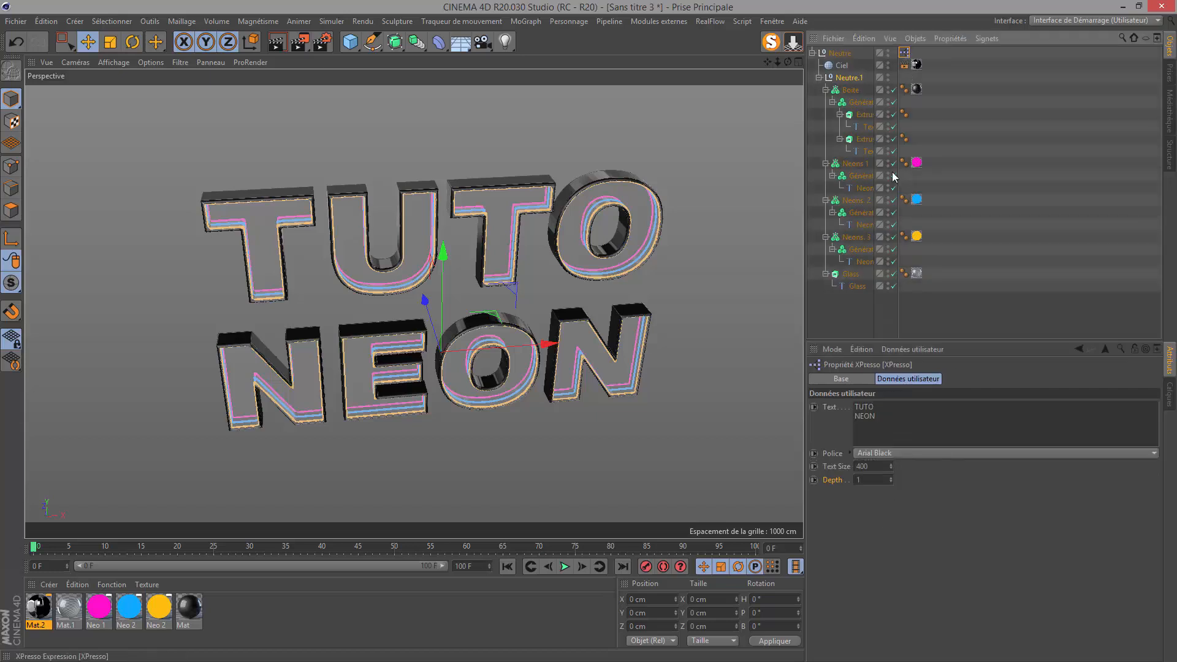
pyautogui.doubleClick(863, 480)
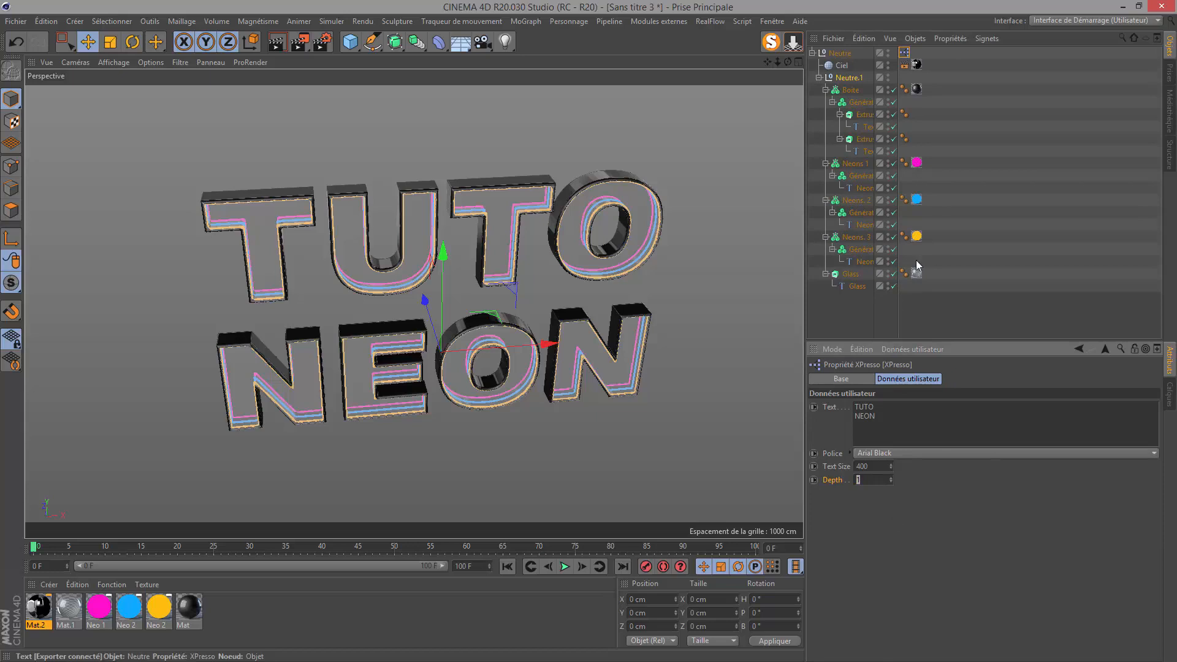
pyautogui.write('2')
pyautogui.press('Return')
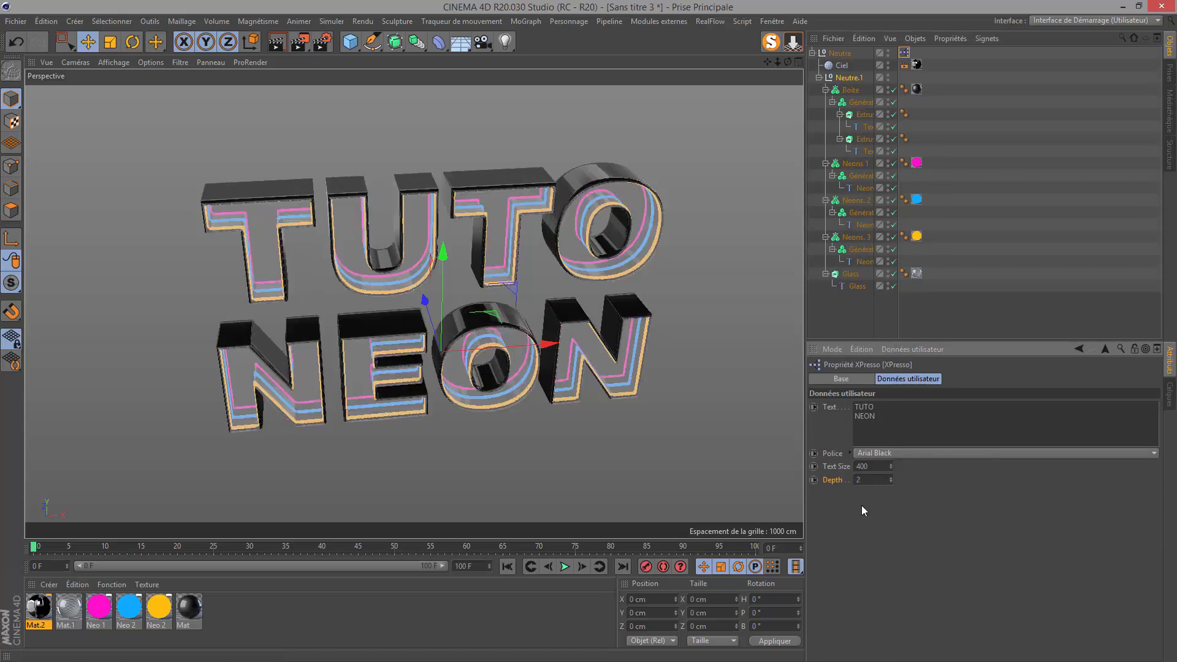
pyautogui.write('3')
pyautogui.press('Return')
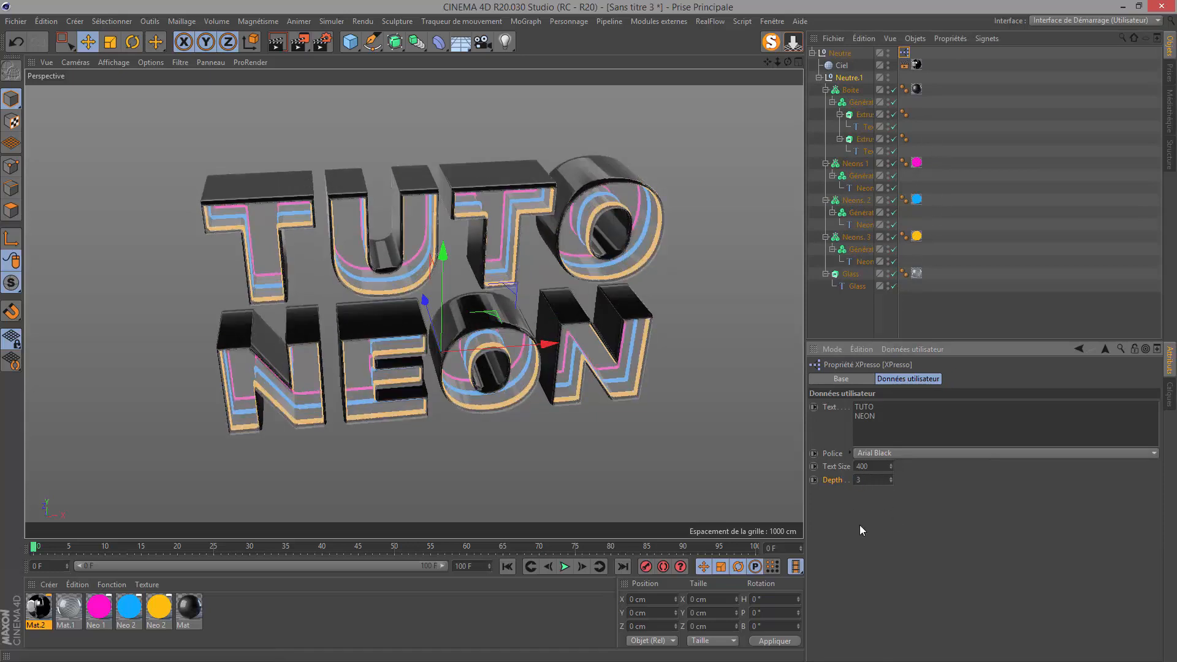
pyautogui.write('4')
pyautogui.press('Return')
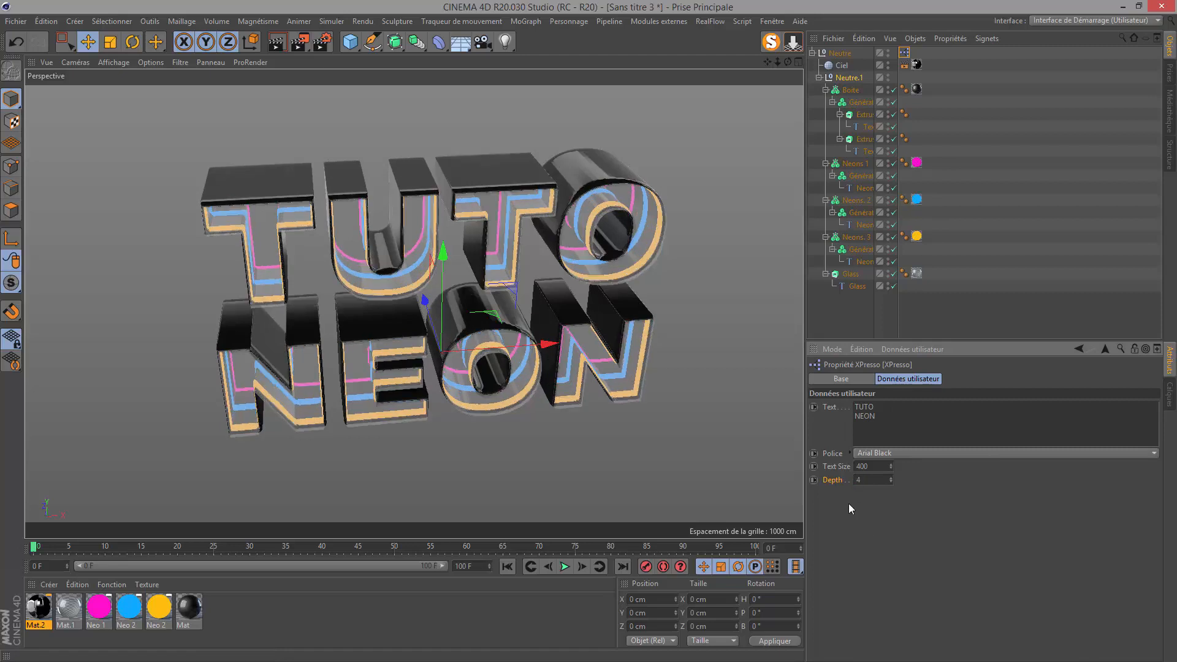
# Set the XPresso tag's Depth user data to 2 and view the sign from another angle
pyautogui.doubleClick(861, 482)
pyautogui.doubleClick(861, 482)
pyautogui.write('2')
pyautogui.press('Return')
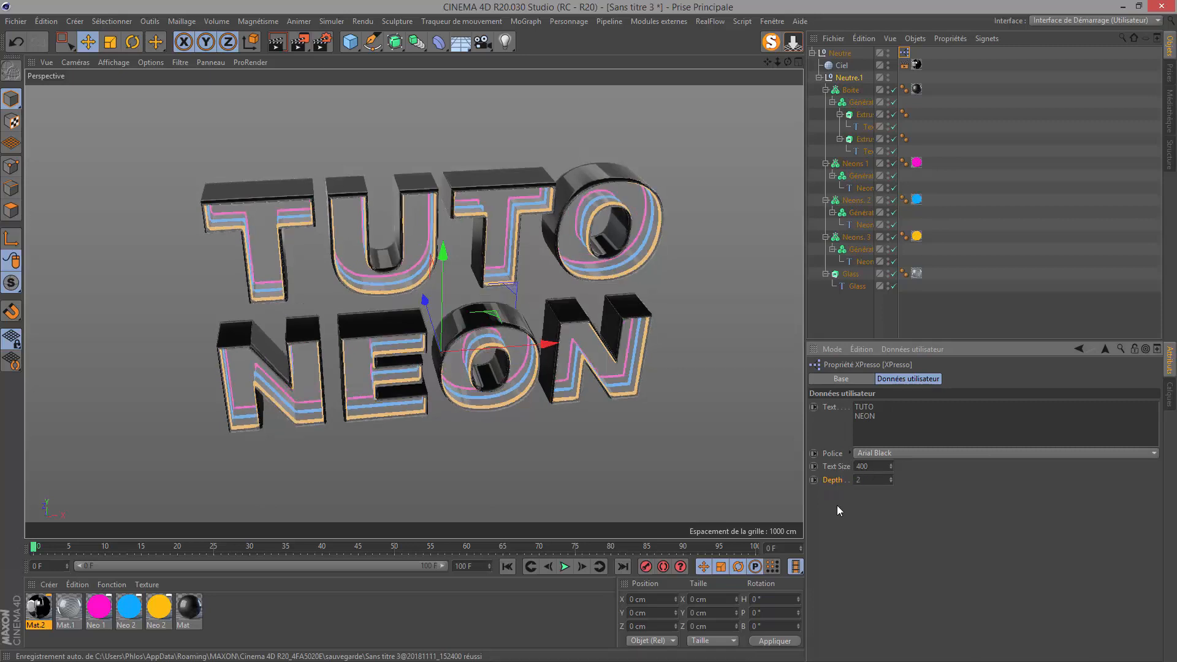
pyautogui.moveTo(787, 62); pyautogui.dragTo(845, 423)
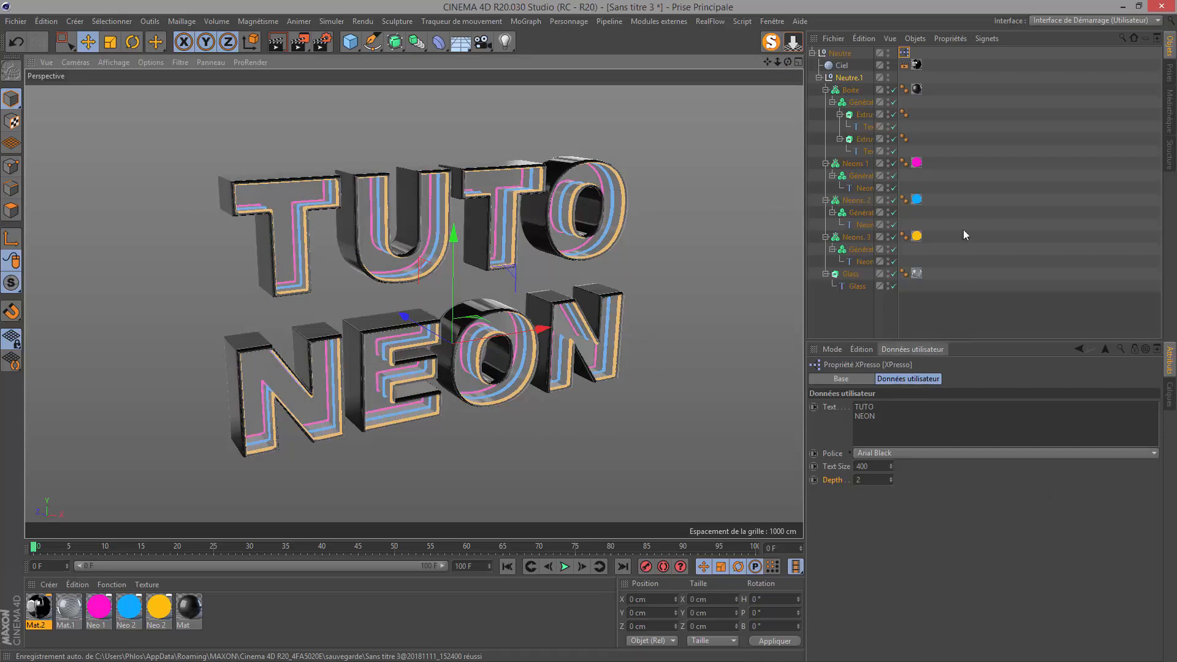
# Collapse the Neutre hierarchy and add a user data entry named Neon 1 with data type Couleur to the XPresso tag
pyautogui.click(813, 54)
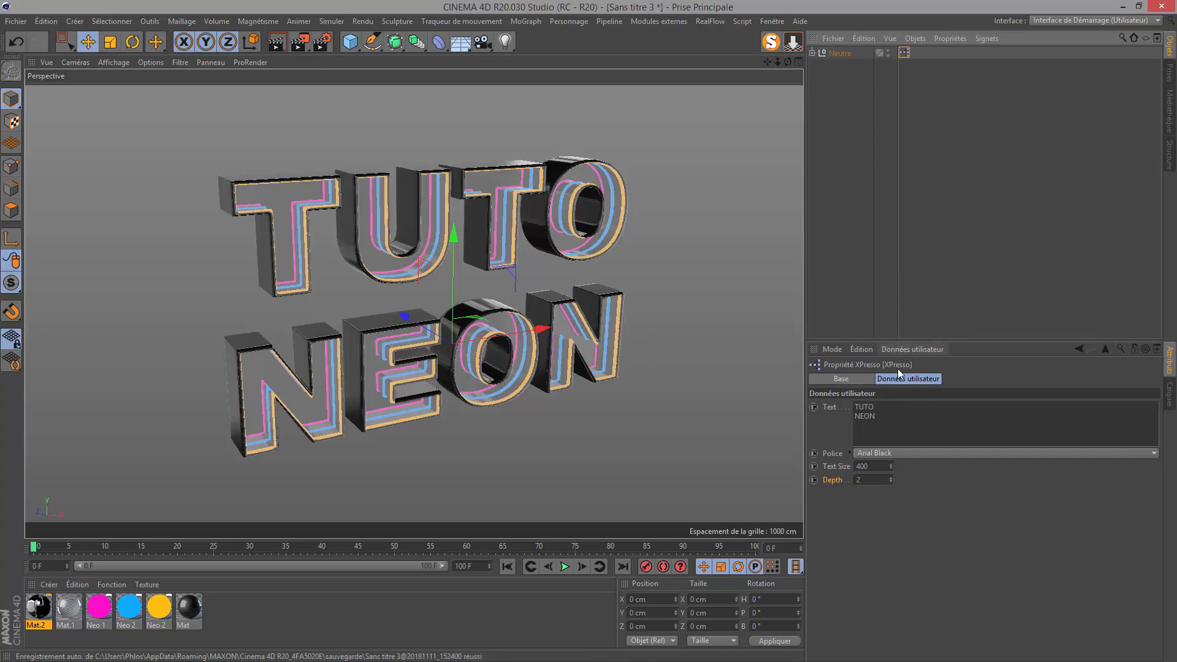
pyautogui.click(907, 348)
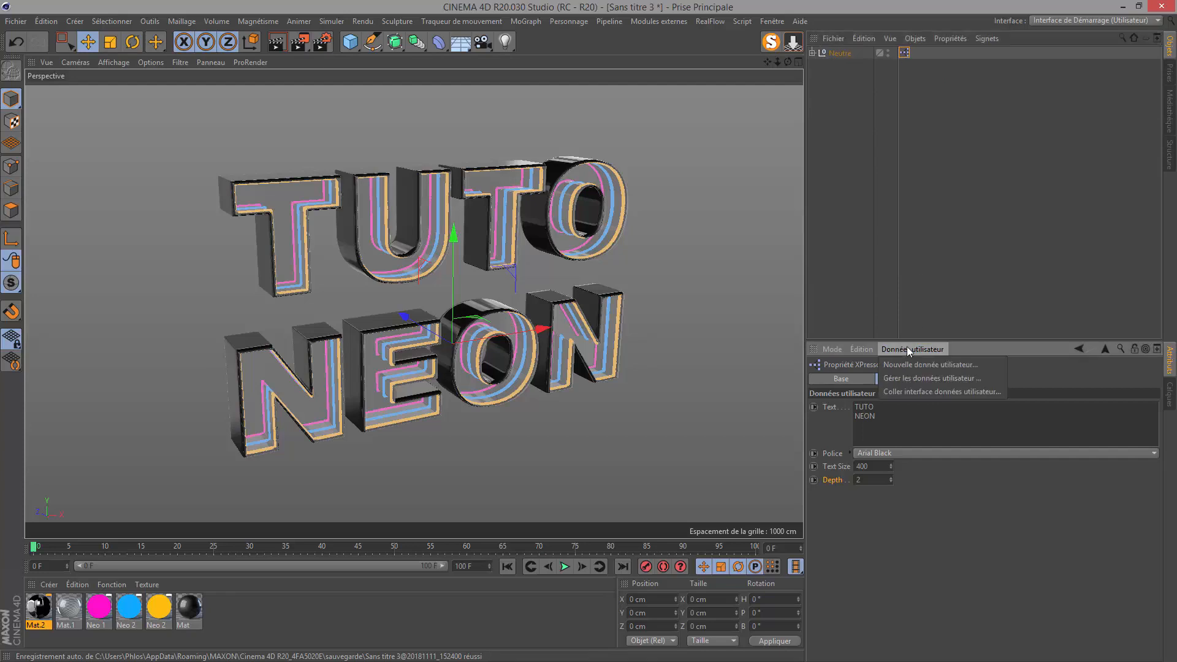
pyautogui.click(900, 377)
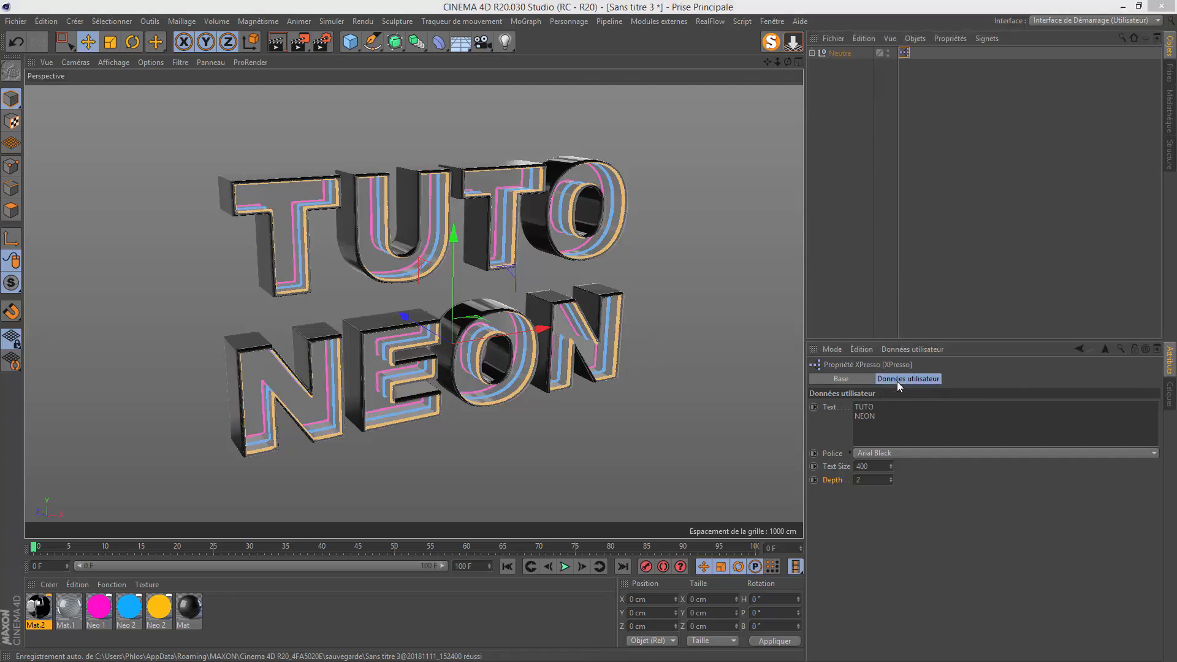
pyautogui.click(678, 226)
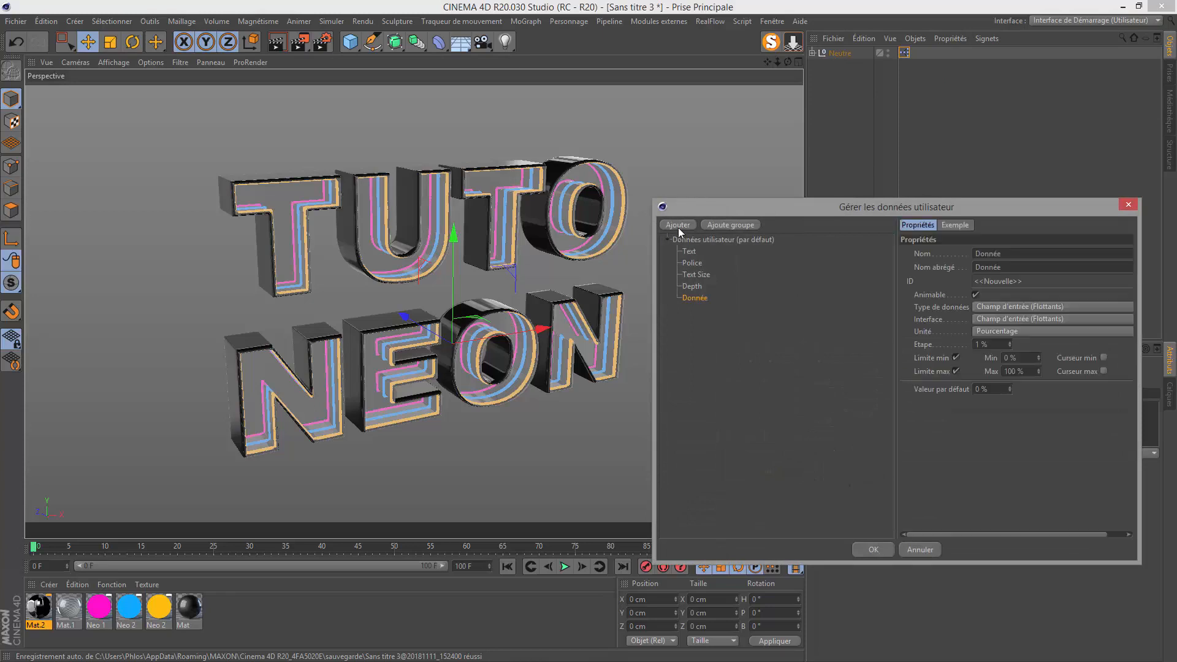
pyautogui.doubleClick(989, 253)
pyautogui.write('Neon 1')
pyautogui.press('Return')
pyautogui.click(996, 306)
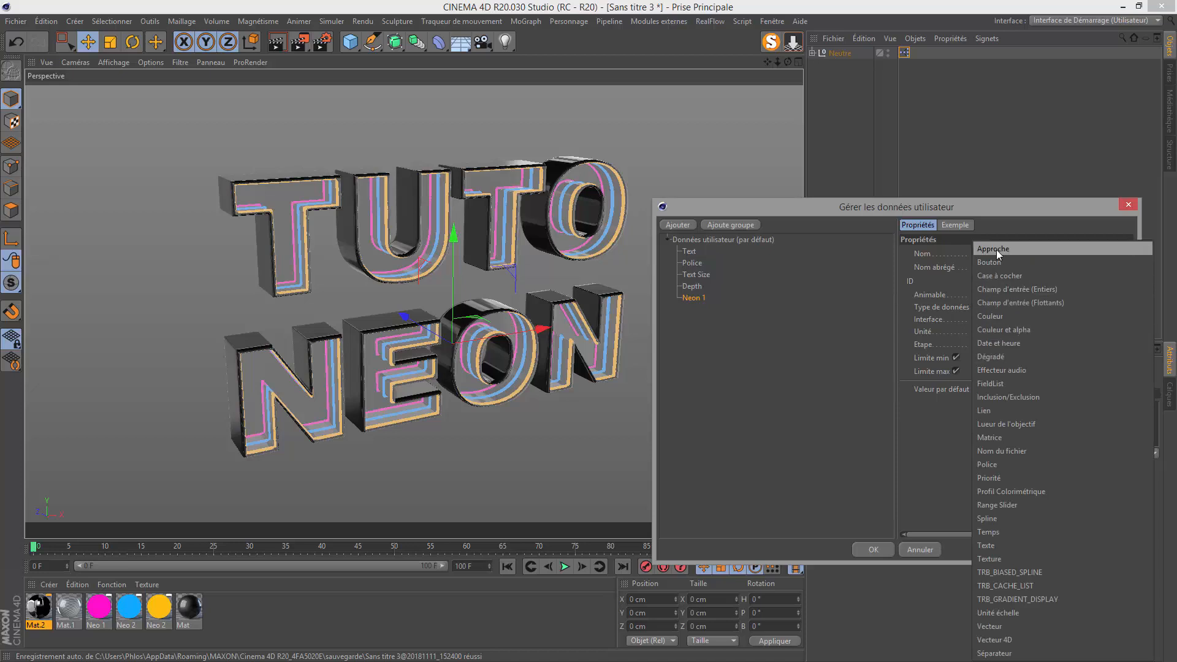
pyautogui.click(1000, 315)
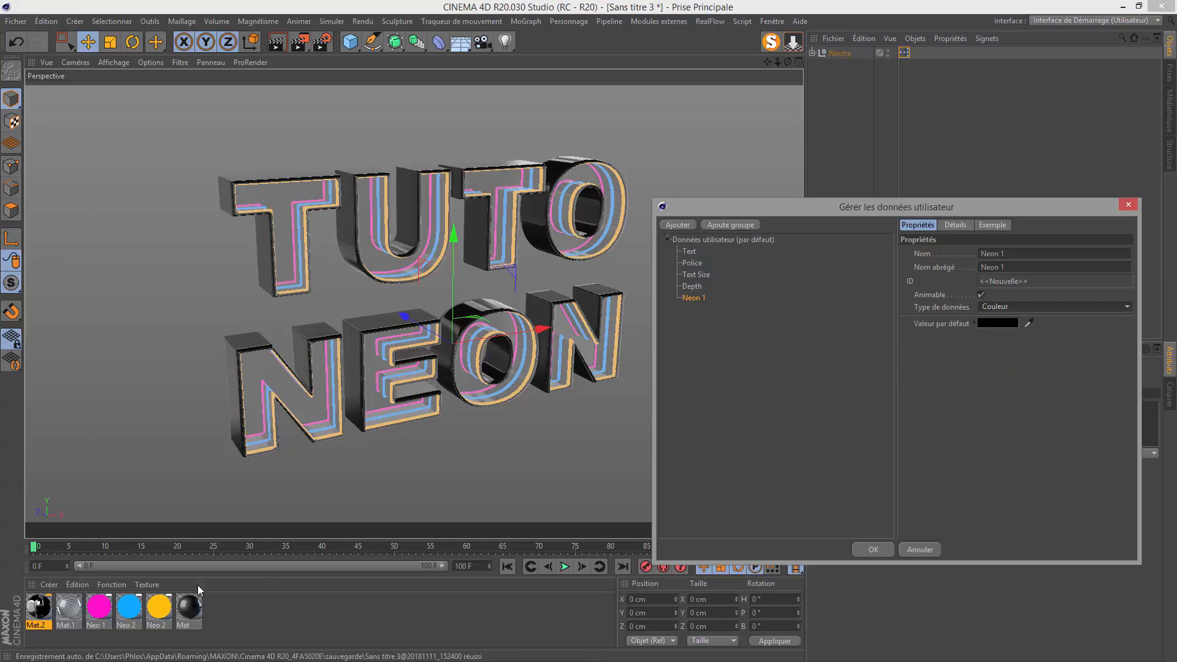
# Give Neon 1 a magenta default colour of hue 302°, saturation 100% and luminosity 100%, and accept the user data changes
pyautogui.click(1002, 323)
pyautogui.click(1083, 321)
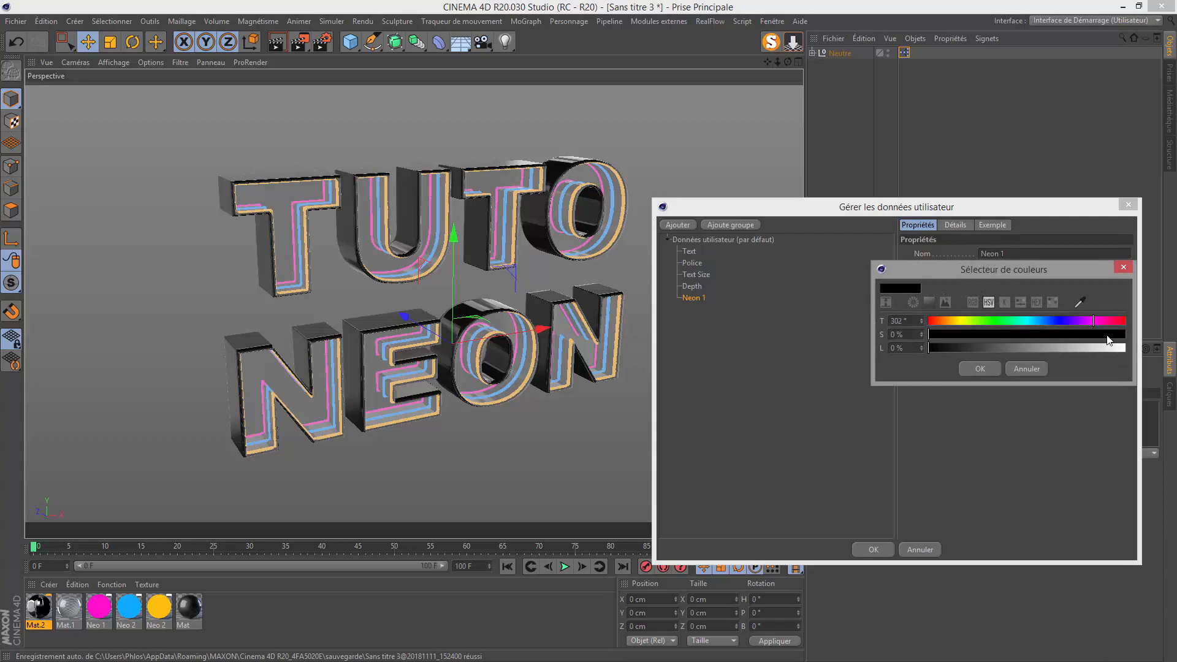
pyautogui.moveTo(1109, 337); pyautogui.dragTo(1135, 341)
pyautogui.click(1122, 348)
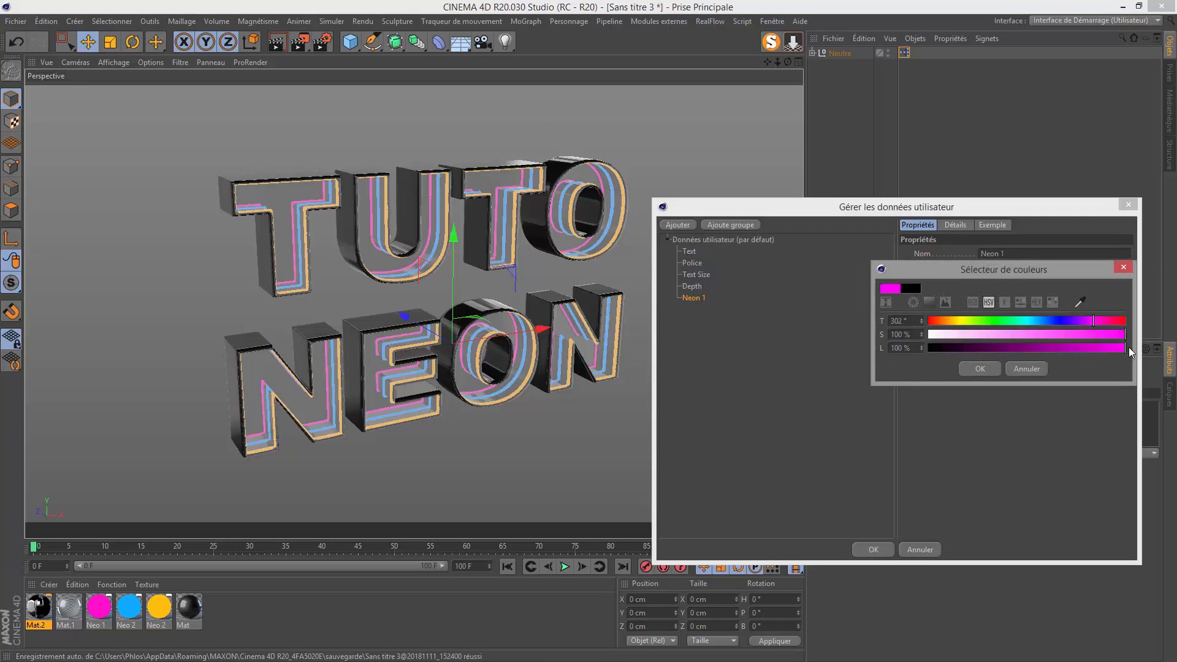
pyautogui.click(984, 368)
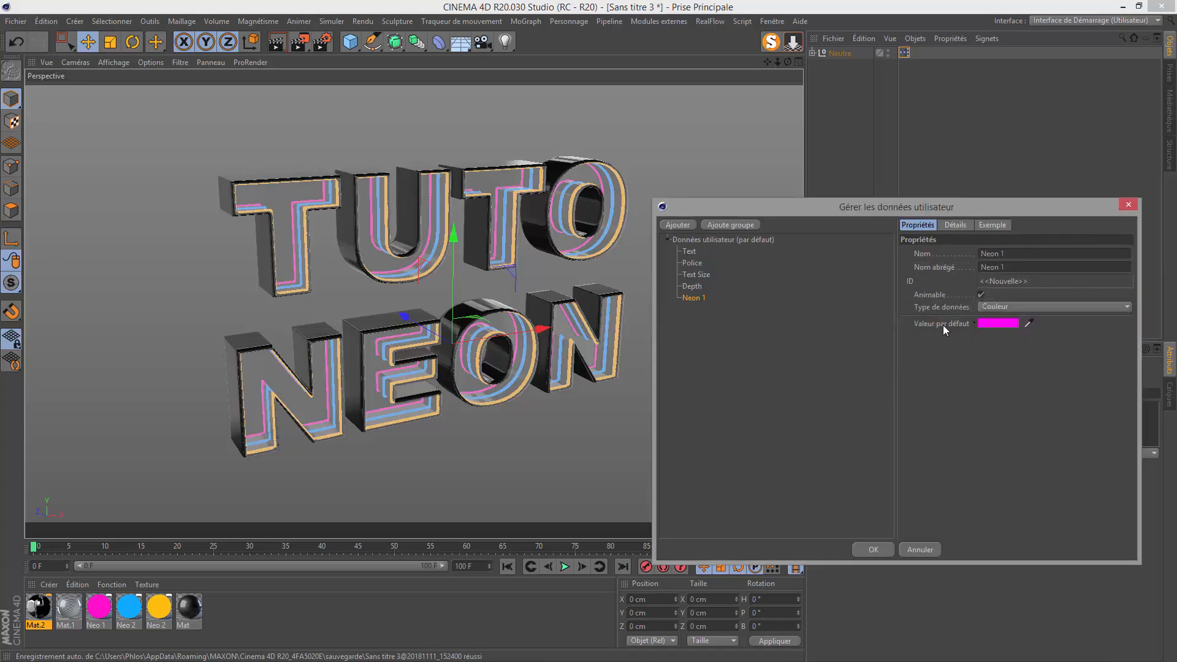
pyautogui.click(869, 544)
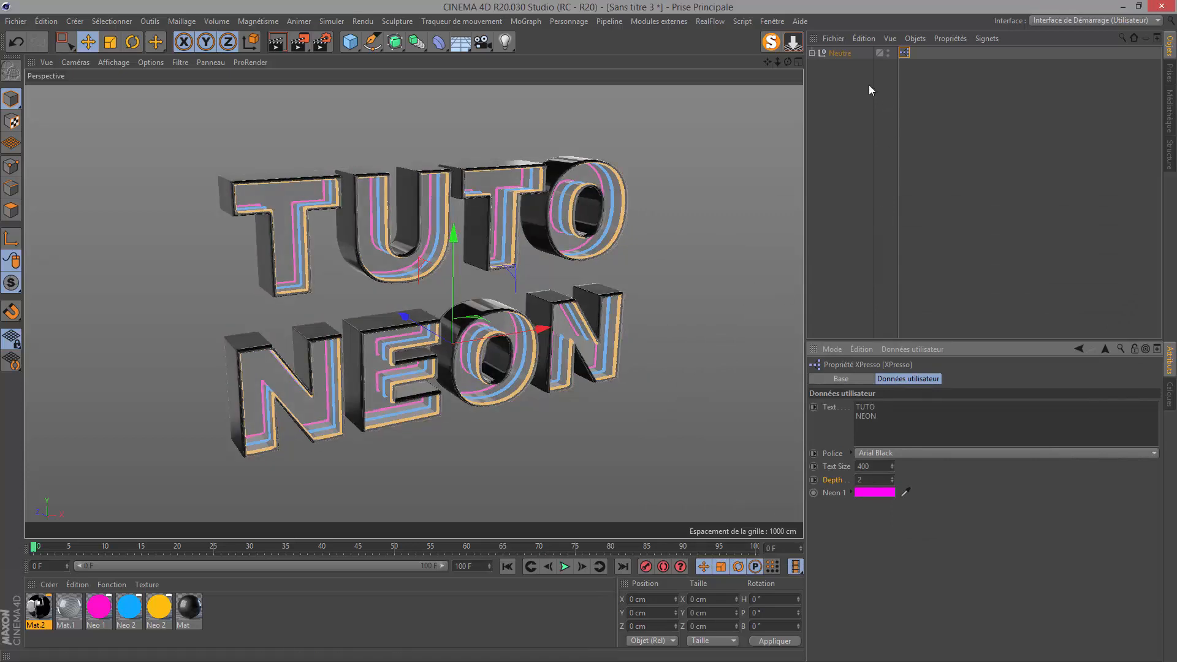
# Reopen the XPresso editor beside the materials, add the Neo 1 material to the graph as a node, and enlarge the node
pyautogui.doubleClick(906, 53)
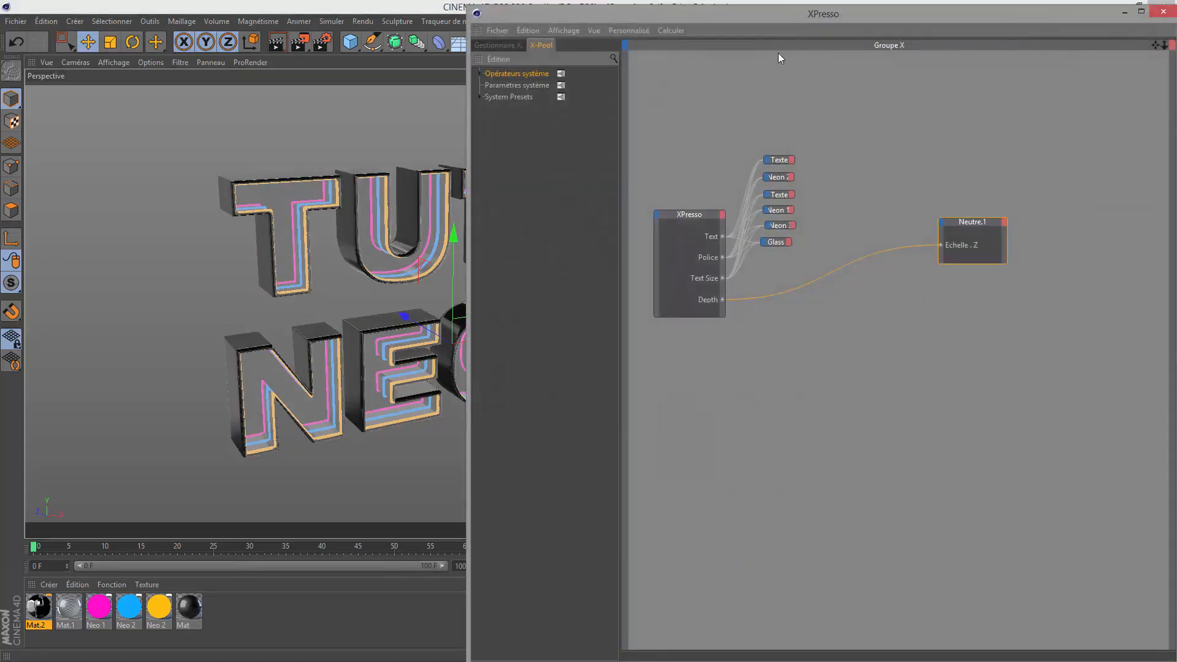
pyautogui.moveTo(798, 17); pyautogui.dragTo(583, 25)
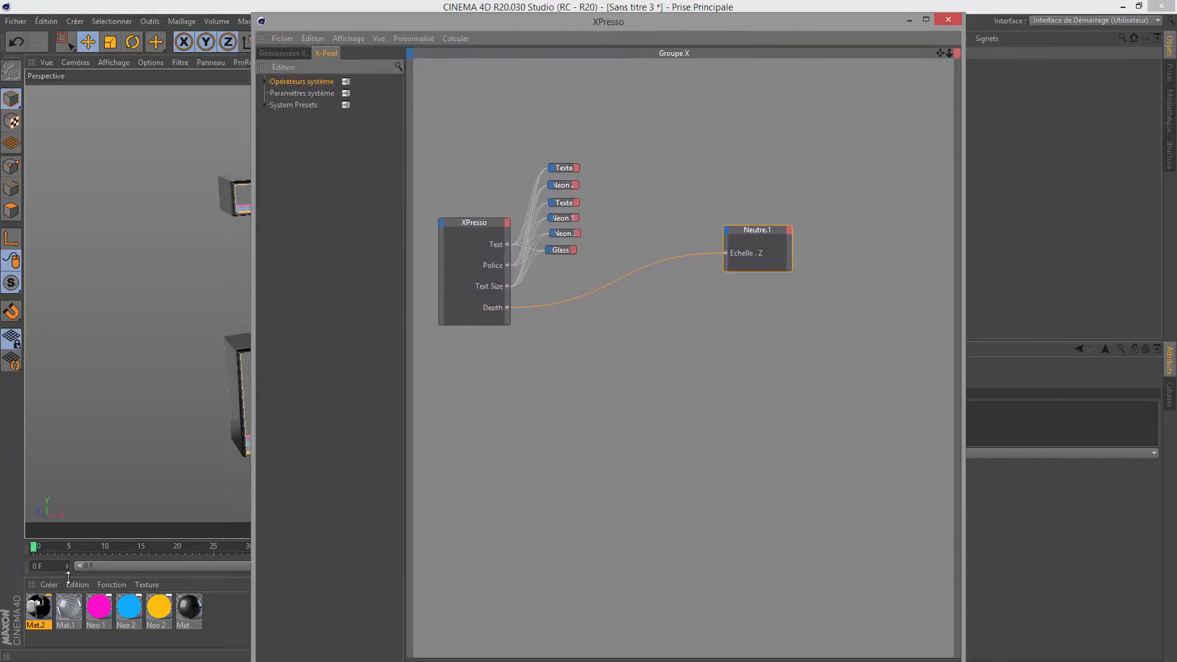
pyautogui.moveTo(95, 611); pyautogui.dragTo(757, 374)
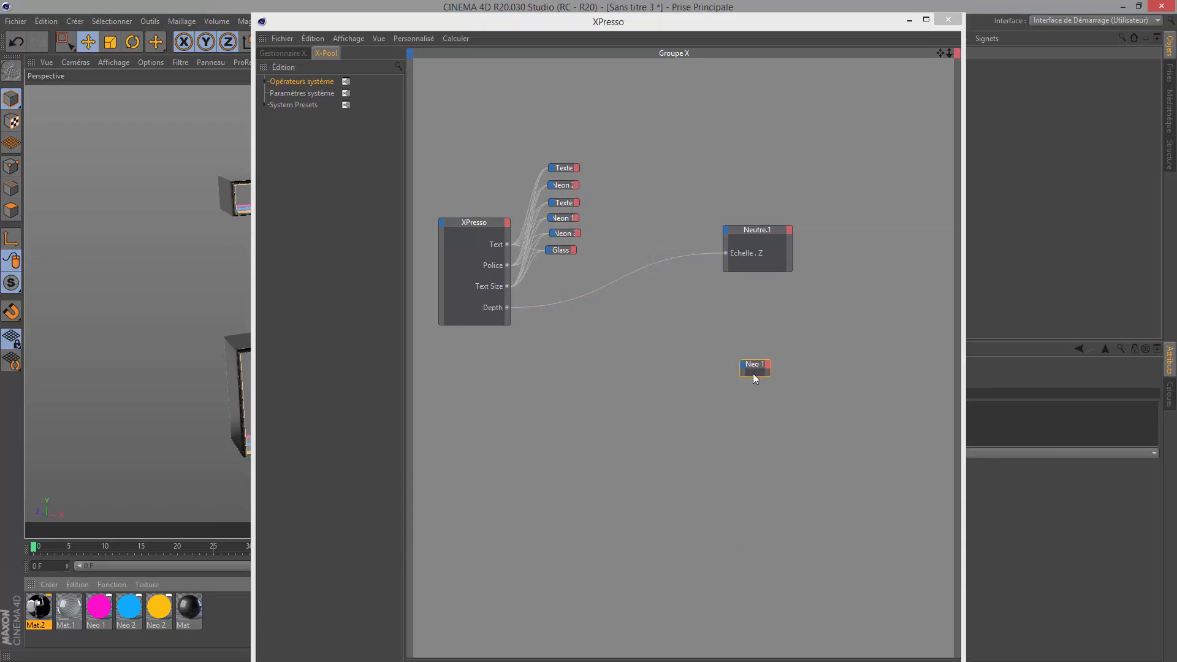
pyautogui.click(754, 375)
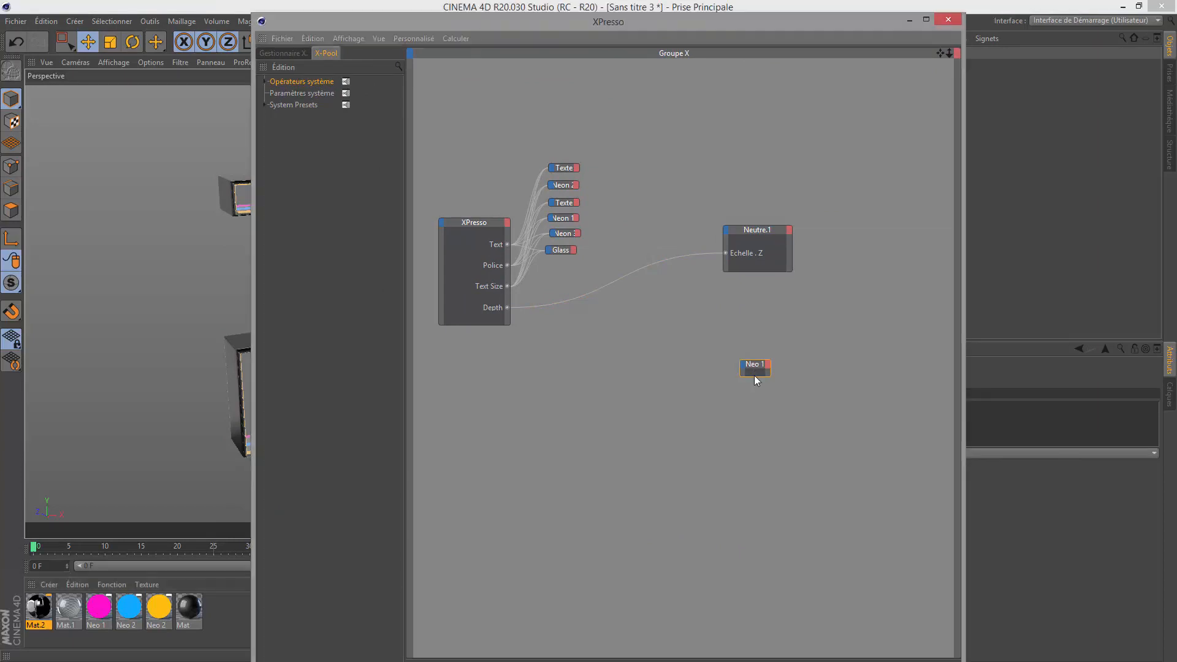
pyautogui.moveTo(754, 376); pyautogui.dragTo(810, 387)
# Examine the Neo 1 material's Couleur and Luminescence channels to determine which one carries the neon colour
pyautogui.click(743, 366)
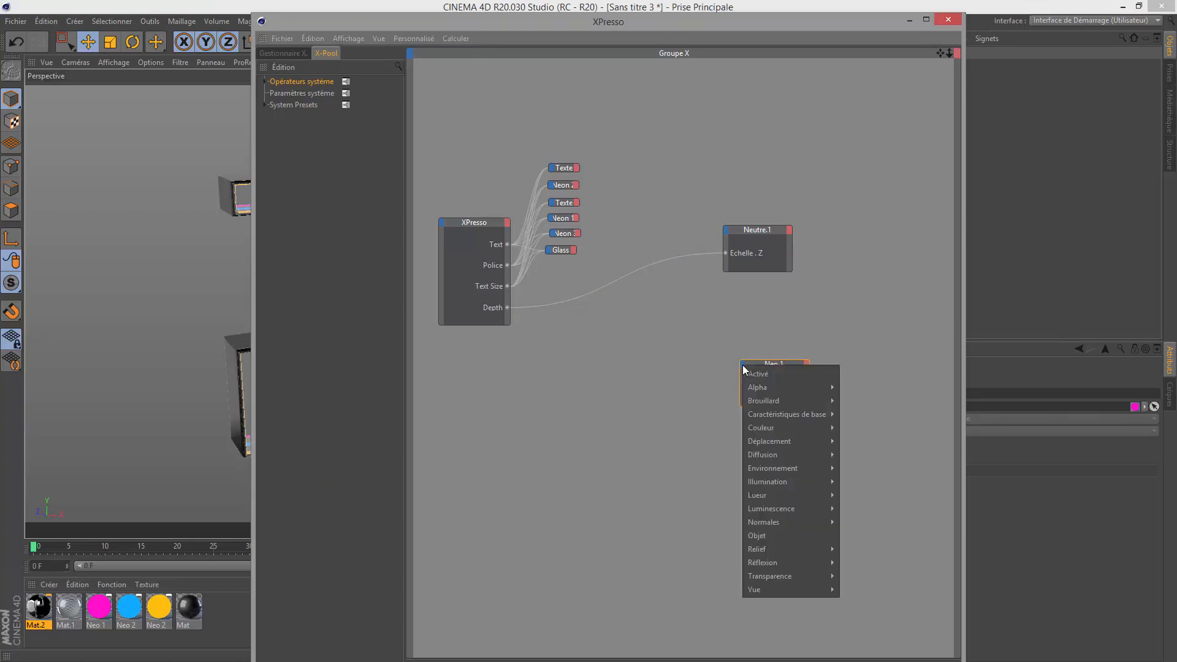
pyautogui.click(422, 523)
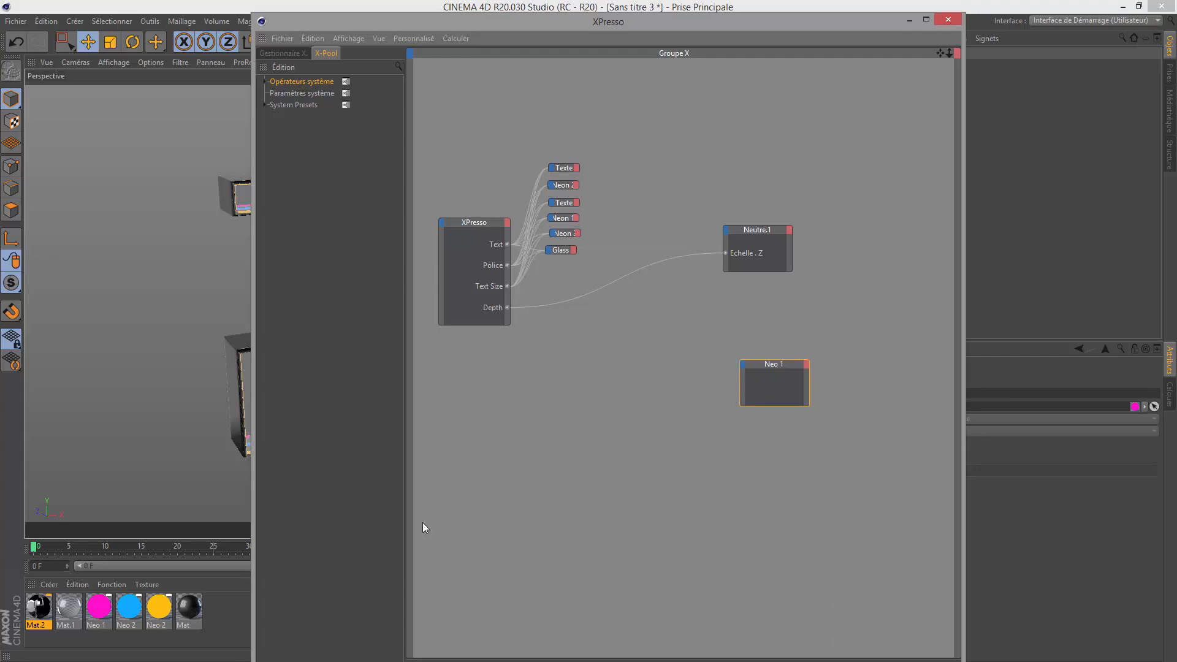
pyautogui.click(92, 613)
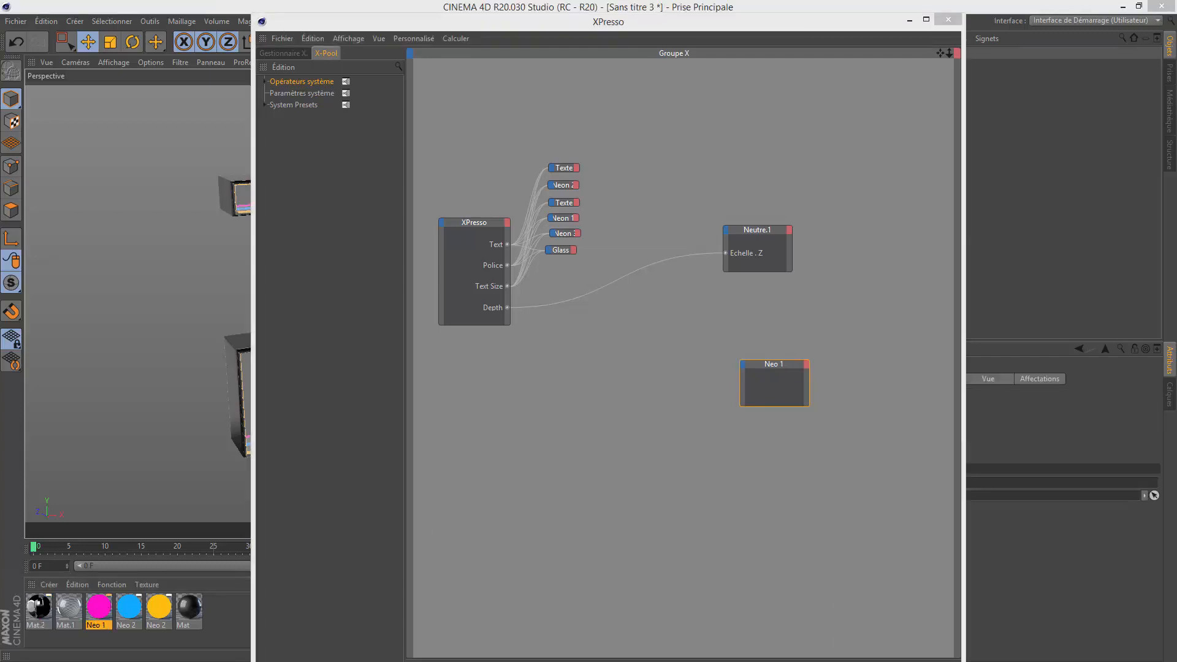
pyautogui.moveTo(0, 102); pyautogui.dragTo(681, 108)
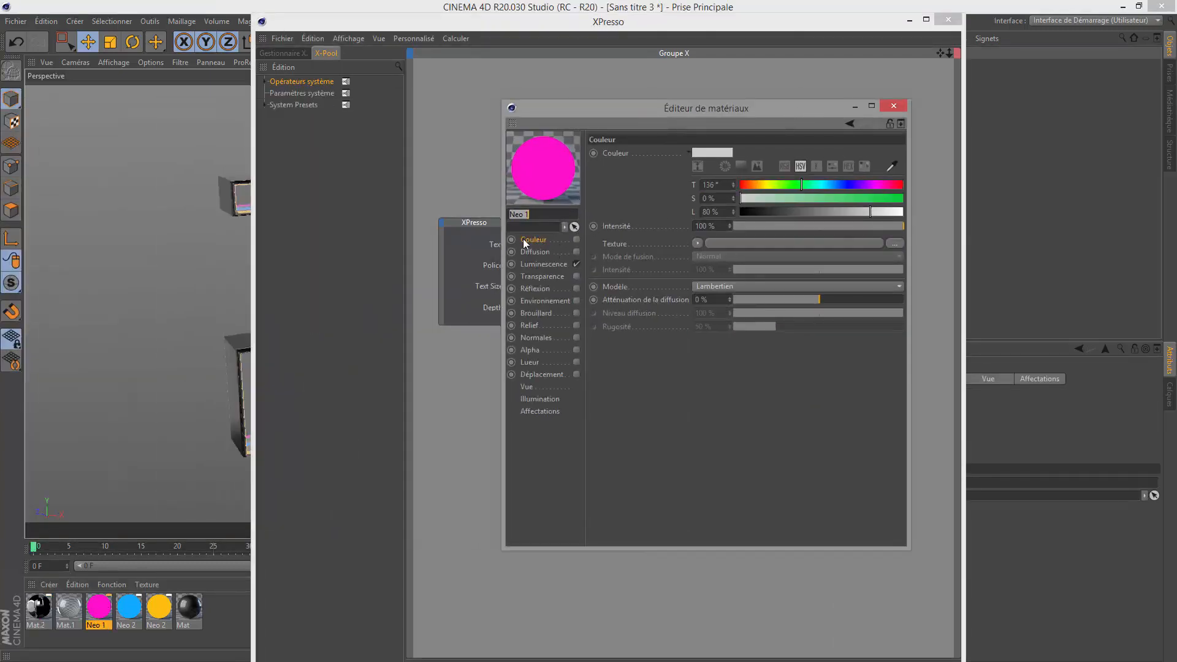
pyautogui.click(530, 265)
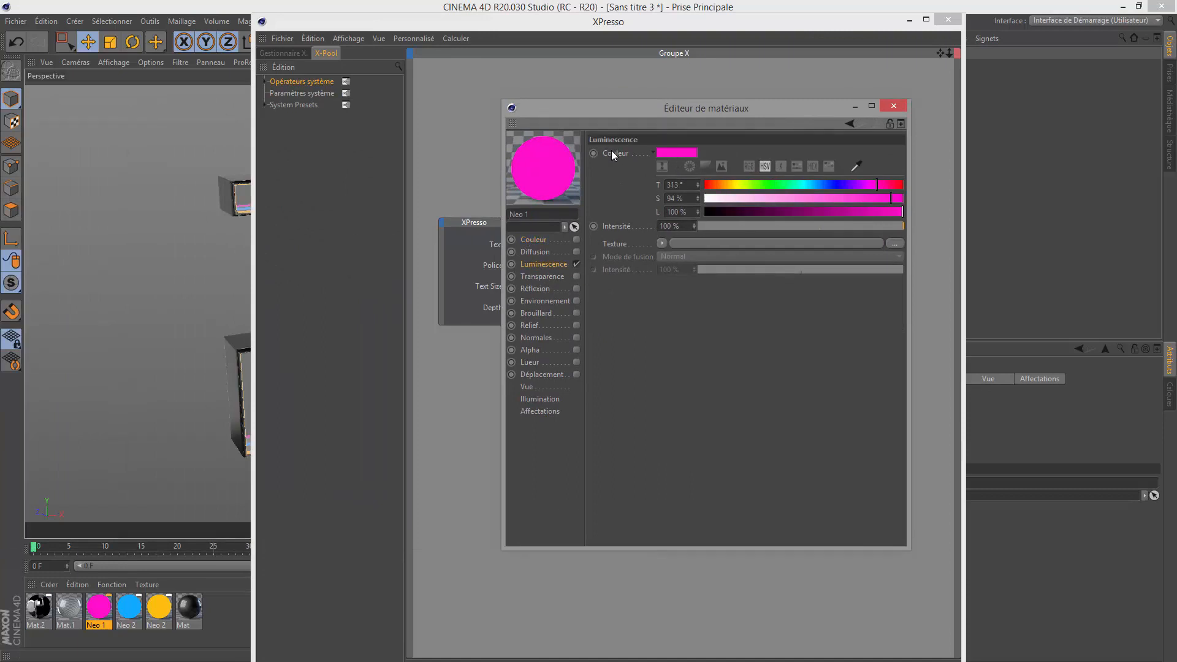
pyautogui.click(898, 107)
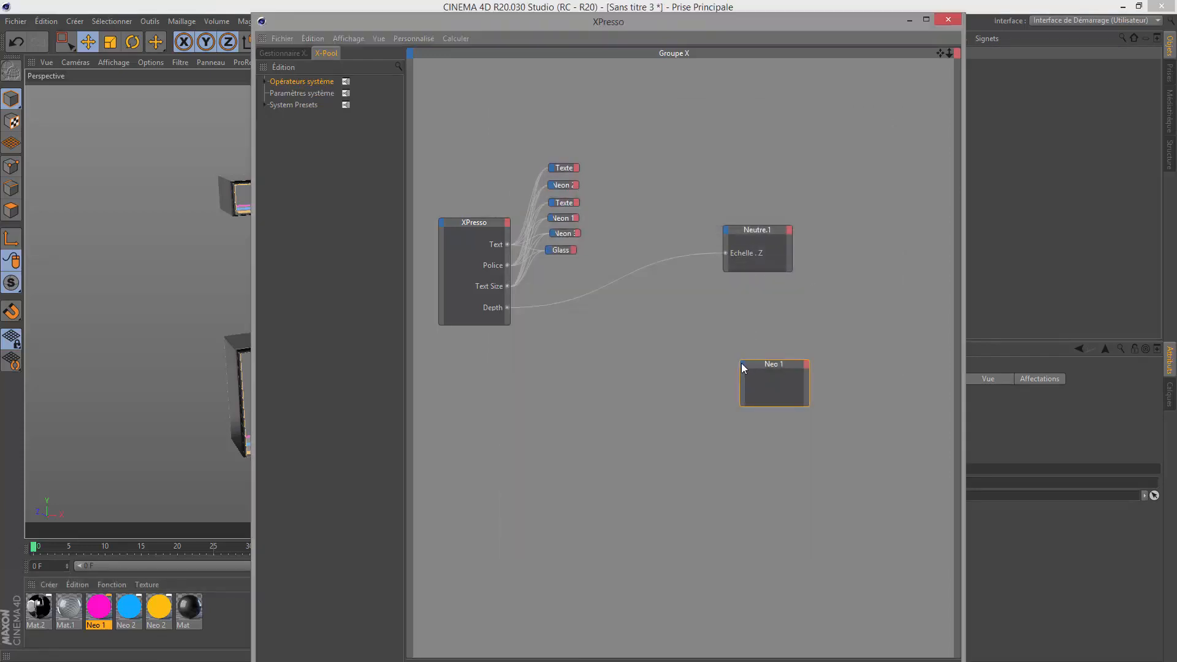
# Add a Couleur (Luminescence) input to the Neo 1 node and move the node closer to the XPresso node
pyautogui.click(741, 363)
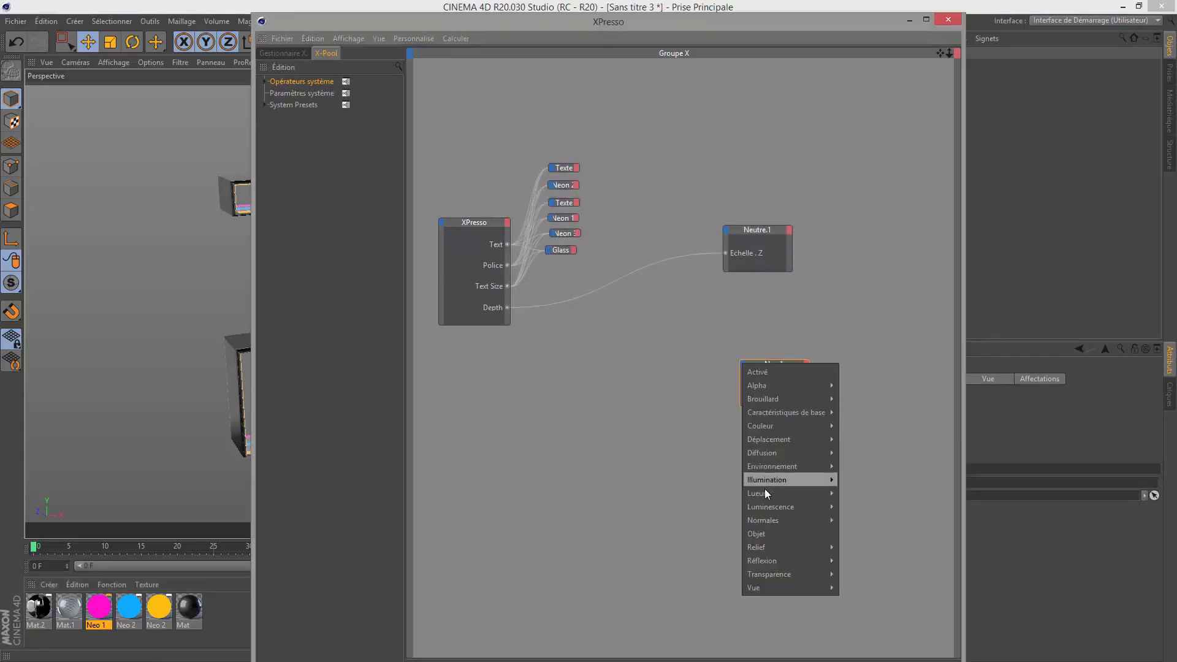
pyautogui.moveTo(762, 509)
pyautogui.moveTo(847, 506)
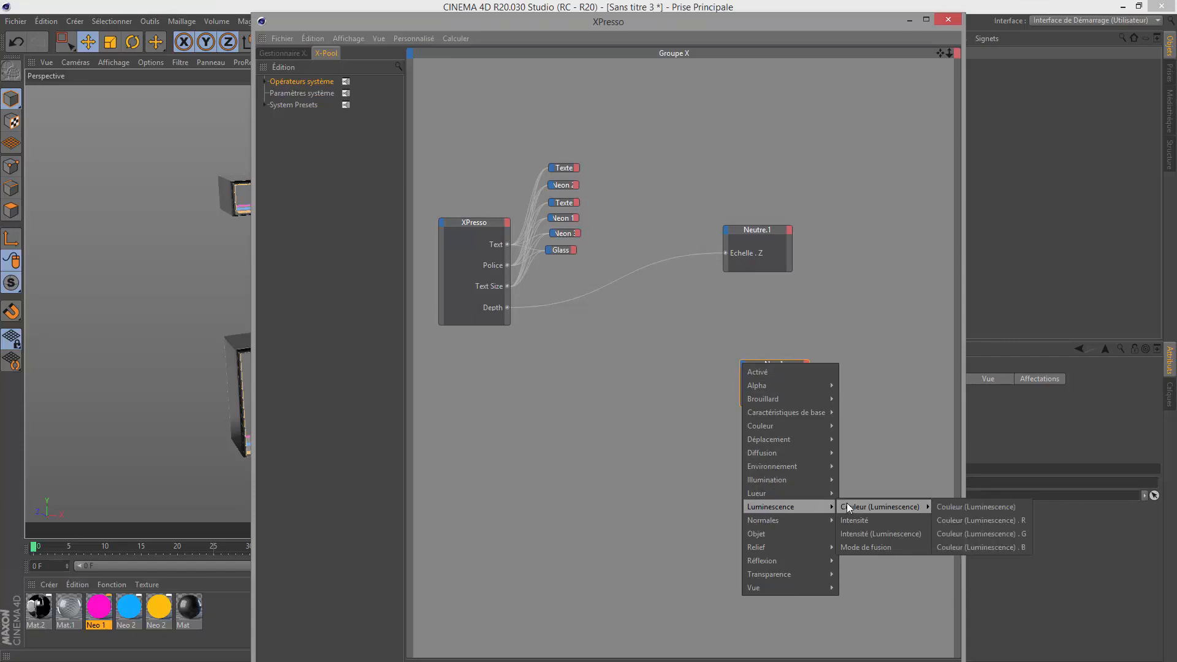
pyautogui.click(949, 506)
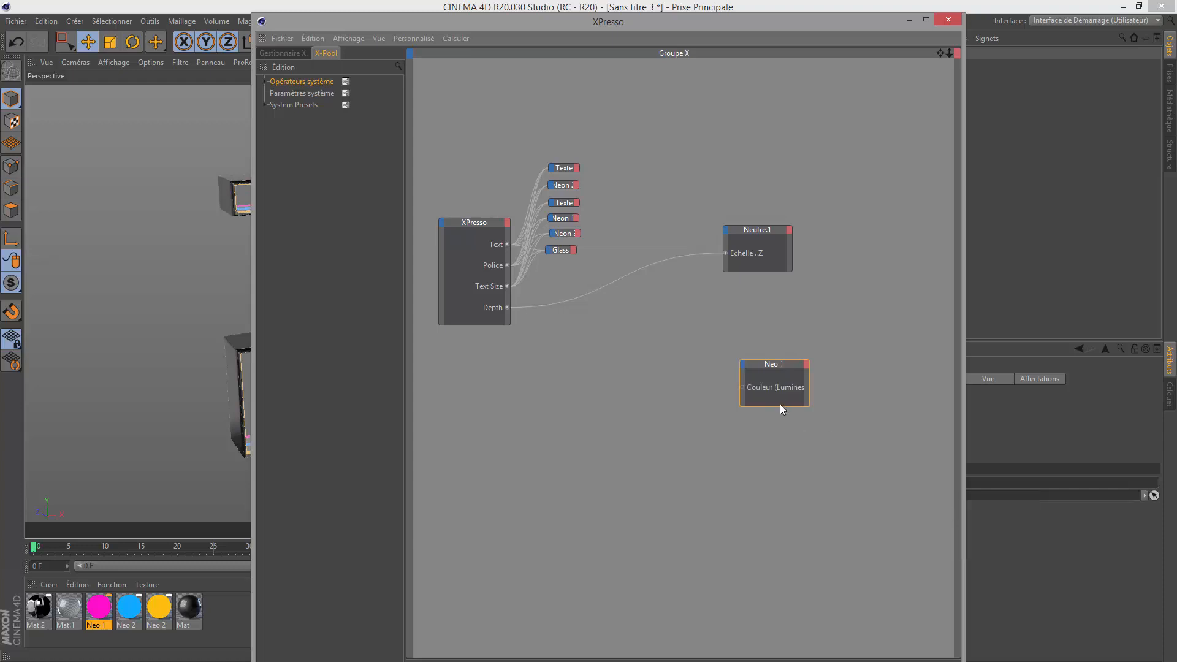
pyautogui.moveTo(759, 367); pyautogui.dragTo(652, 347)
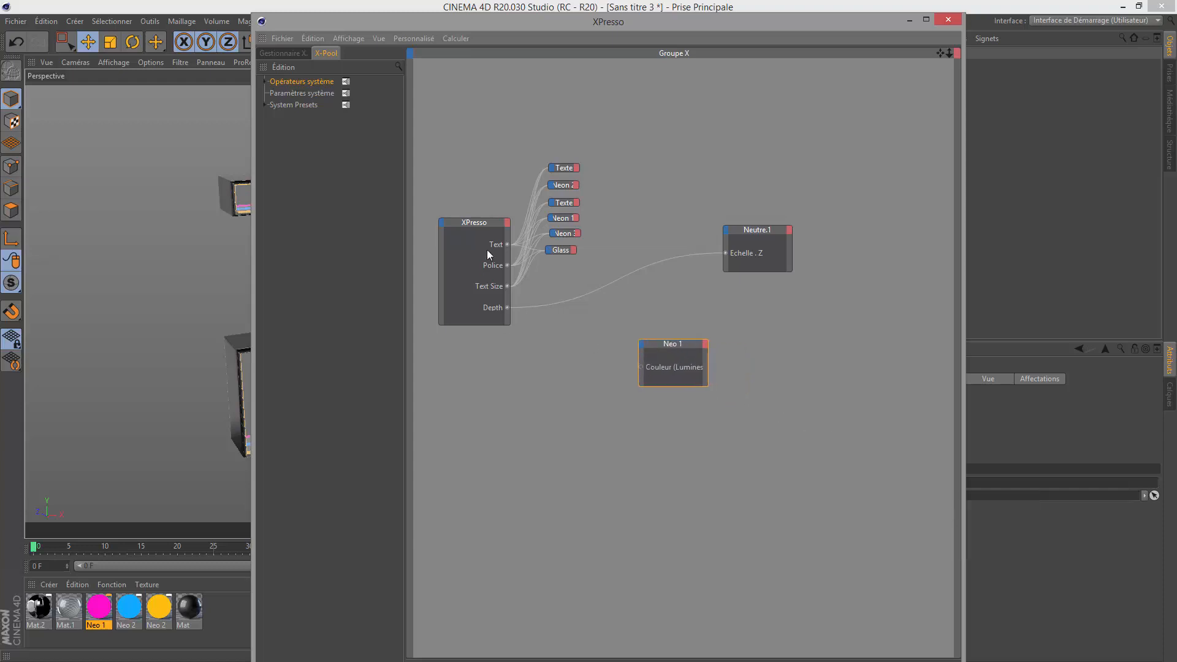
# Add a Neon 1 output to the XPresso node and connect it to the Neo 1 node's Couleur (Luminescence) input
pyautogui.click(507, 222)
pyautogui.moveTo(513, 229)
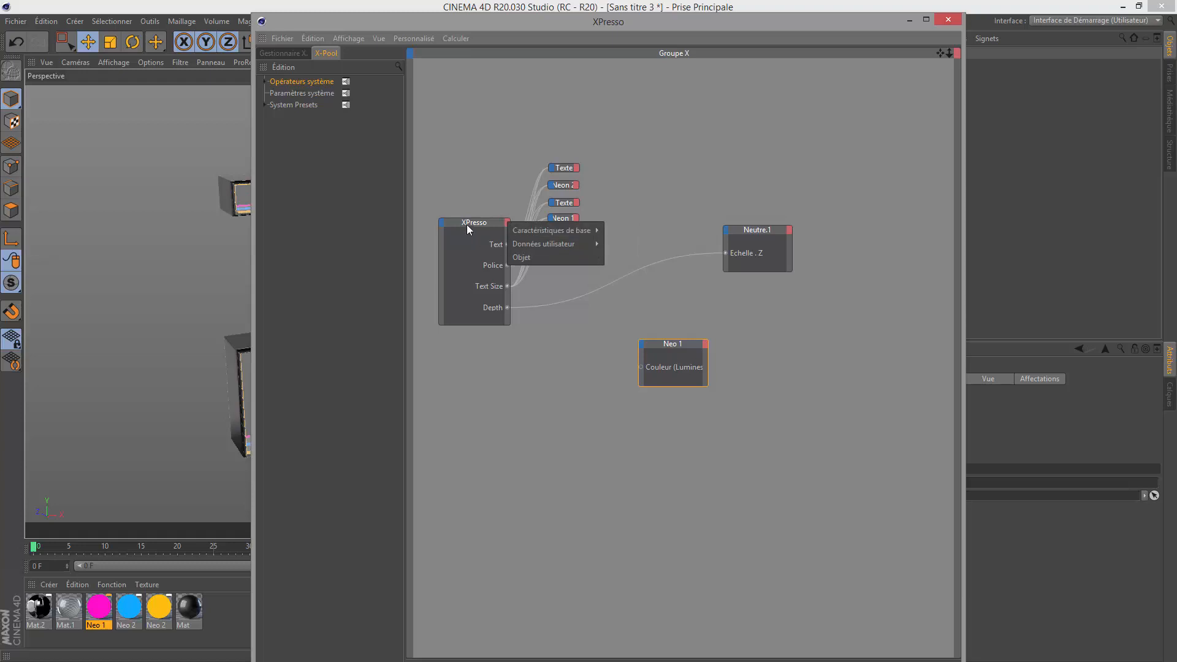
pyautogui.moveTo(559, 248)
pyautogui.moveTo(627, 260)
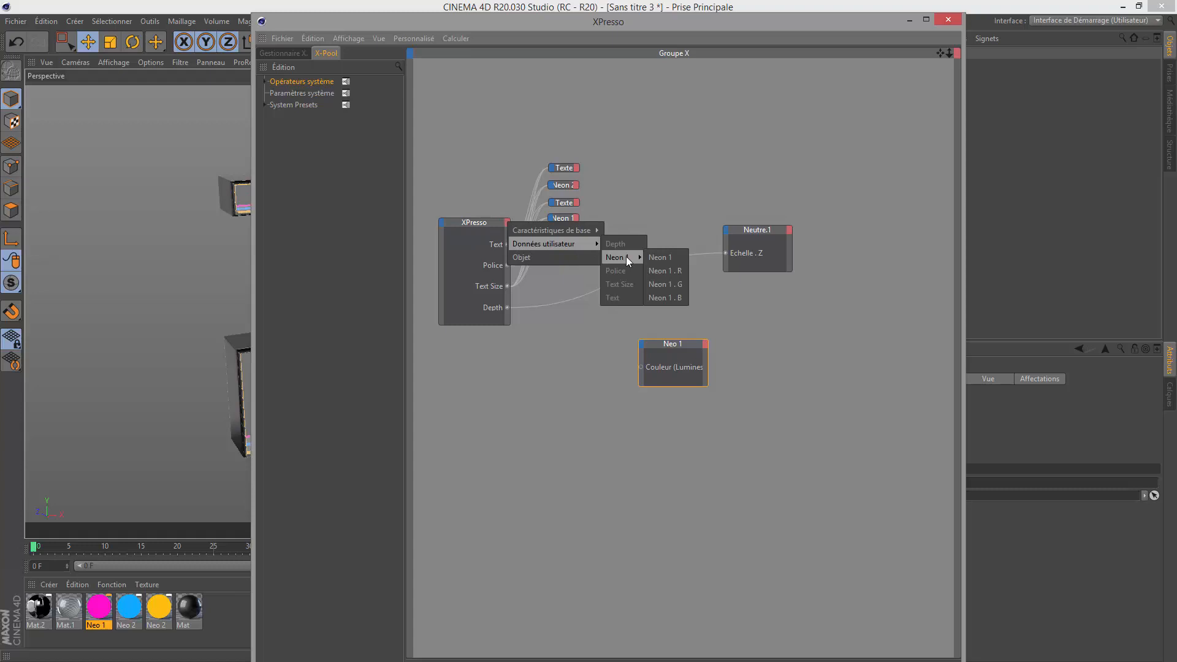
pyautogui.click(667, 256)
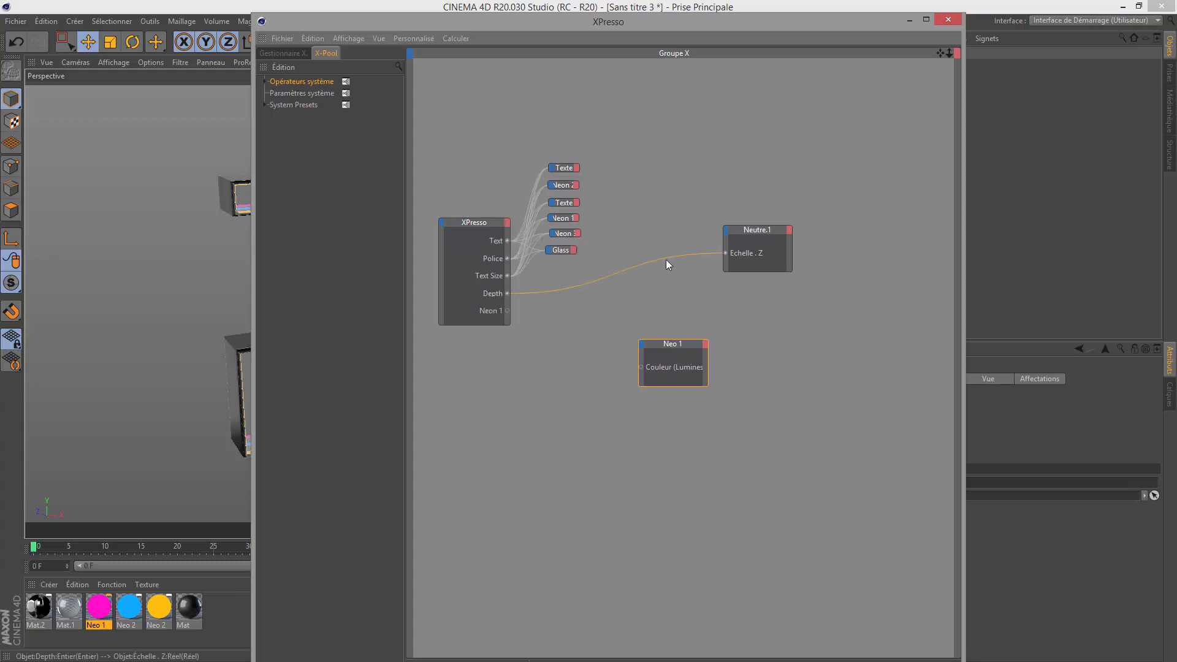
pyautogui.moveTo(508, 309)
pyautogui.mouseDown()
pyautogui.moveTo(599, 362)
pyautogui.moveTo(514, 340)
pyautogui.moveTo(518, 321)
pyautogui.mouseUp()
pyautogui.moveTo(630, 365); pyautogui.dragTo(640, 367)
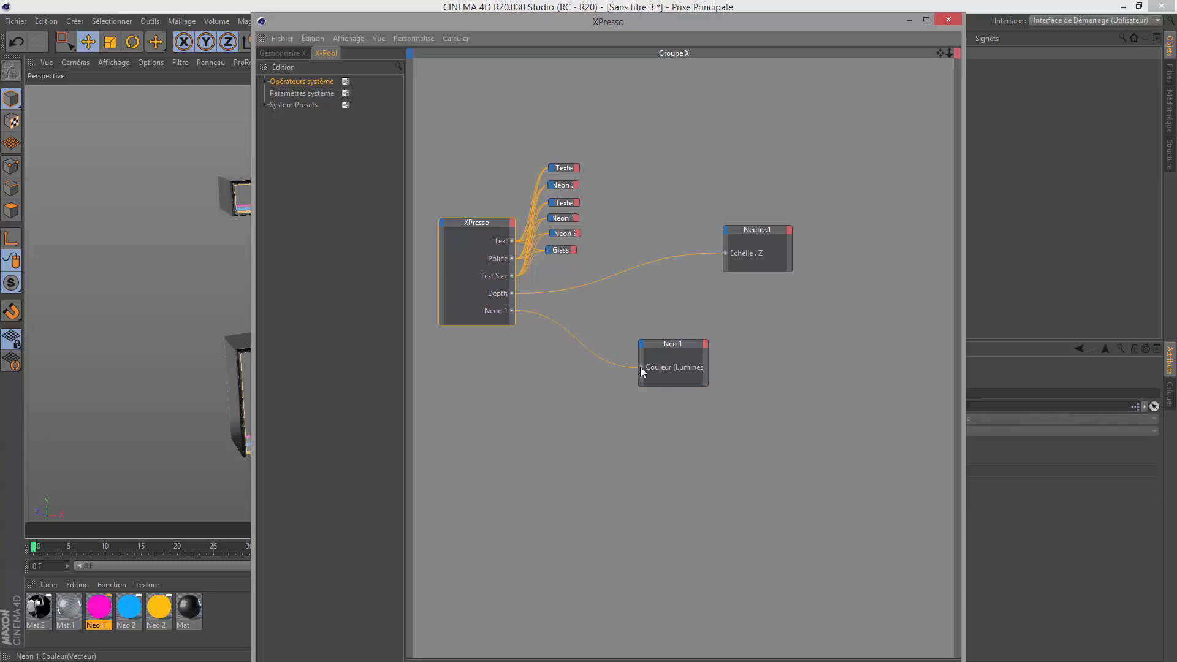
# Test the colour link by setting the XPresso tag's Neon 1 user data to yellow with a 53° hue
pyautogui.moveTo(829, 35); pyautogui.dragTo(465, 486)
pyautogui.doubleClick(904, 53)
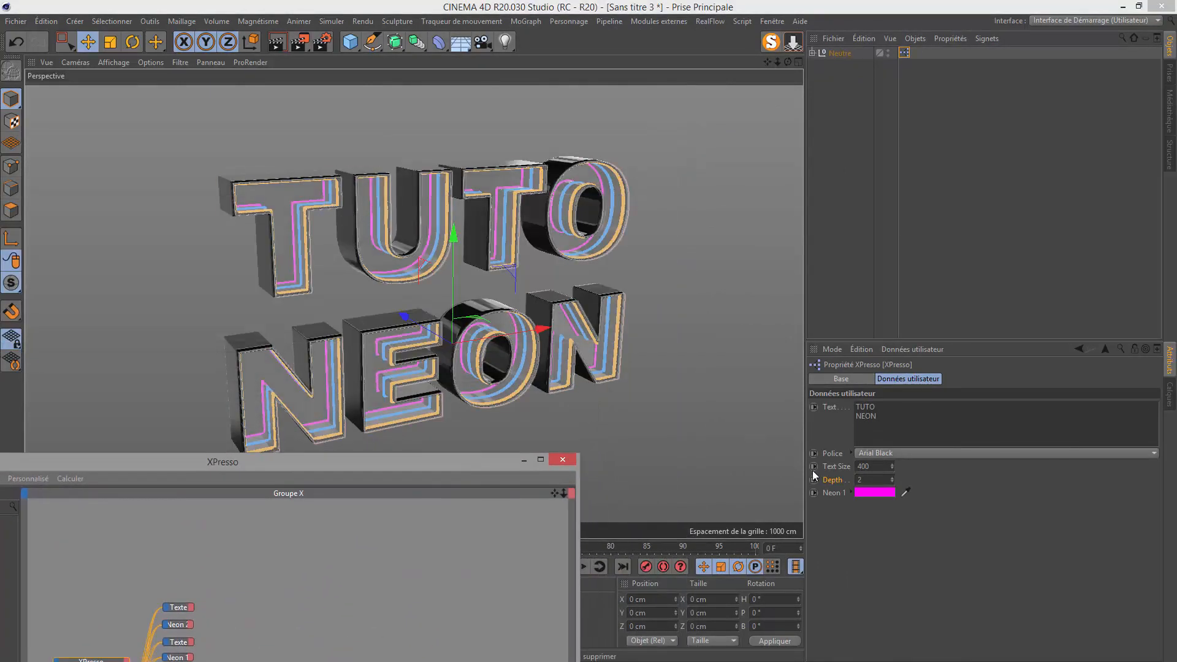
pyautogui.click(868, 494)
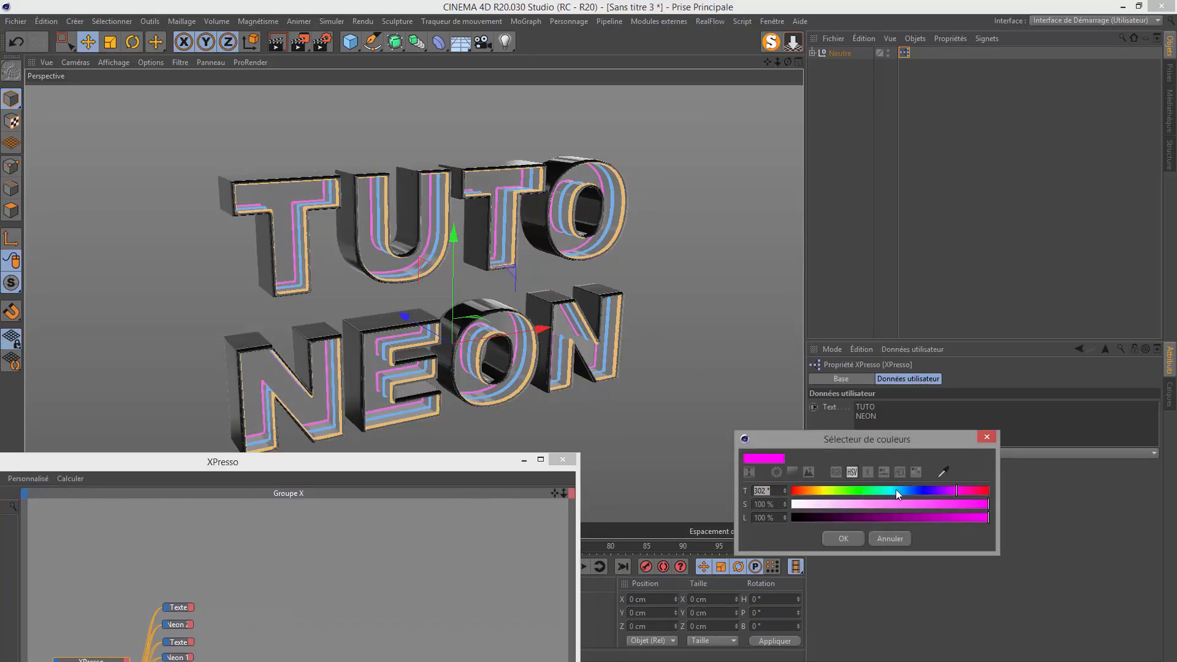
pyautogui.click(842, 491)
pyautogui.click(821, 491)
pyautogui.click(939, 504)
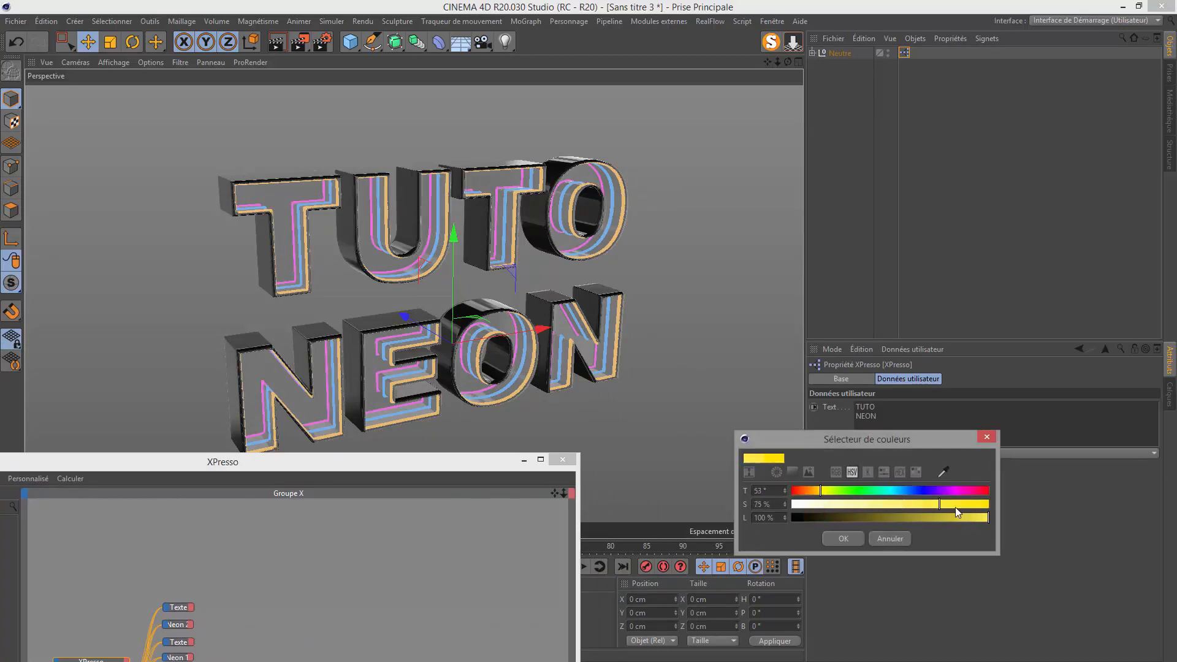
pyautogui.click(843, 540)
# Set the Neon 1 user data colour to magenta with a hue of 312°
pyautogui.click(886, 493)
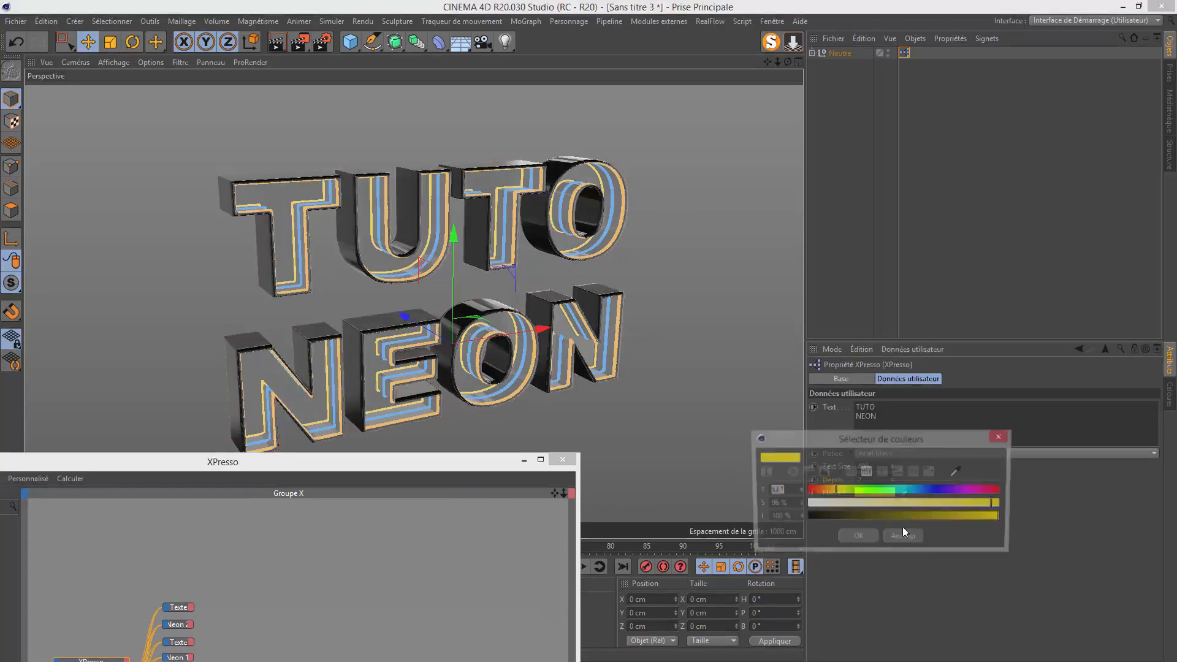
pyautogui.click(903, 490)
pyautogui.click(976, 490)
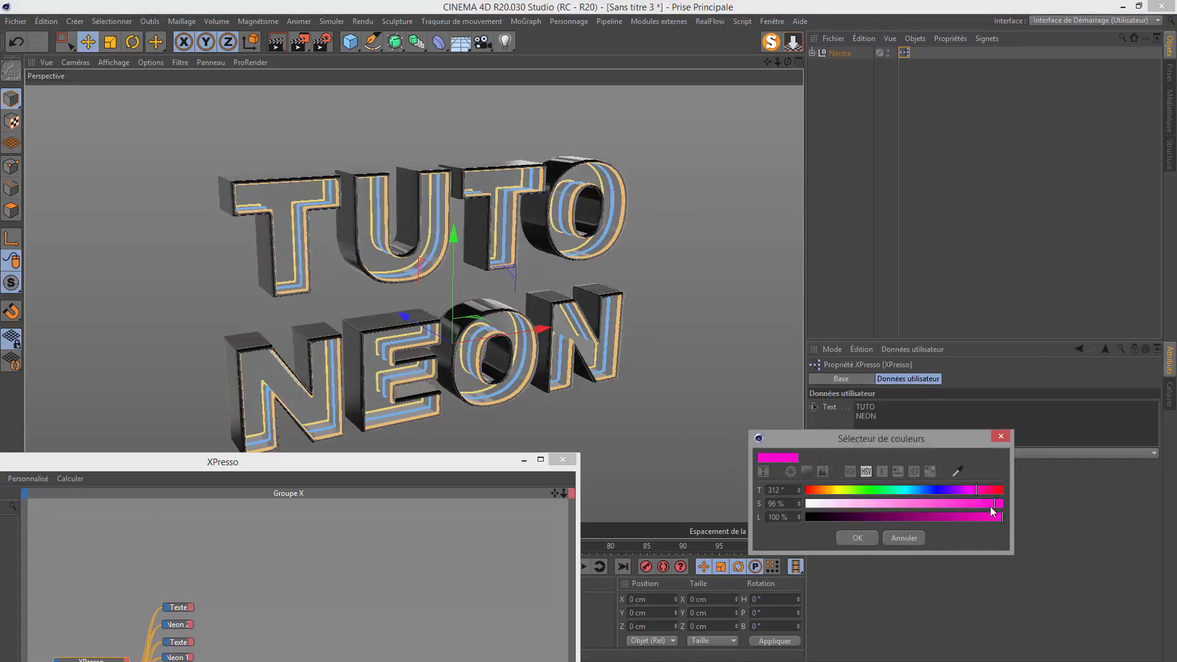
pyautogui.click(858, 538)
# Add a new user data entry named Neon 2 to the XPresso tag with the data type Couleur
pyautogui.moveTo(417, 467); pyautogui.dragTo(518, 303)
pyautogui.moveTo(454, 332); pyautogui.dragTo(447, 375)
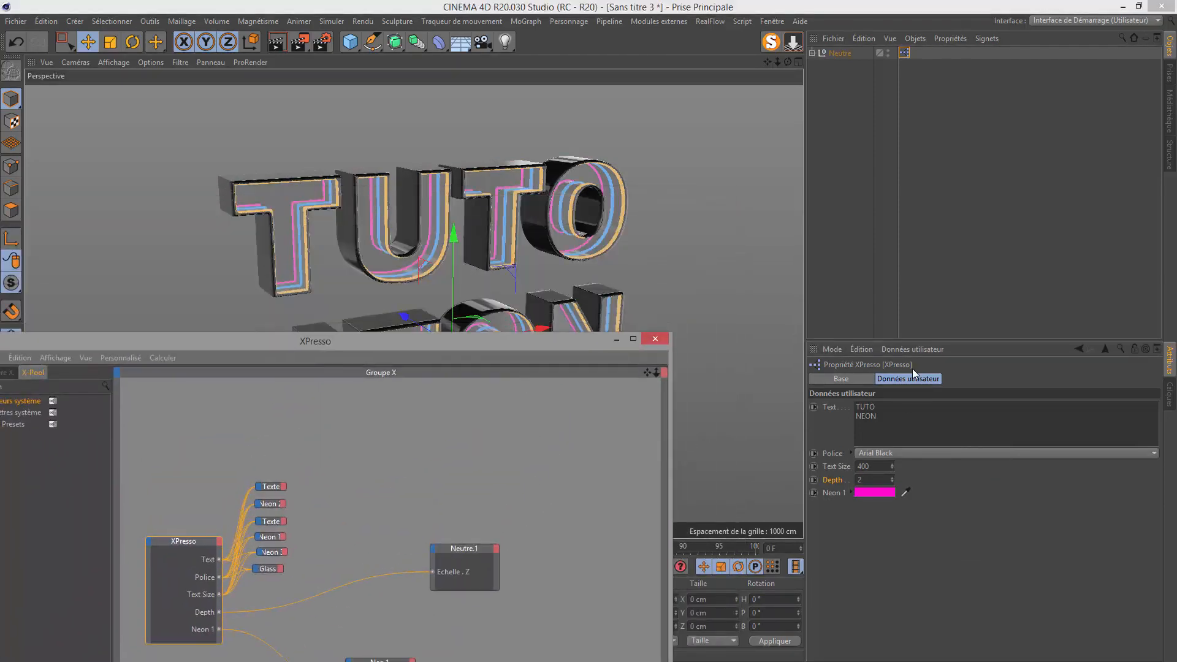
pyautogui.click(897, 349)
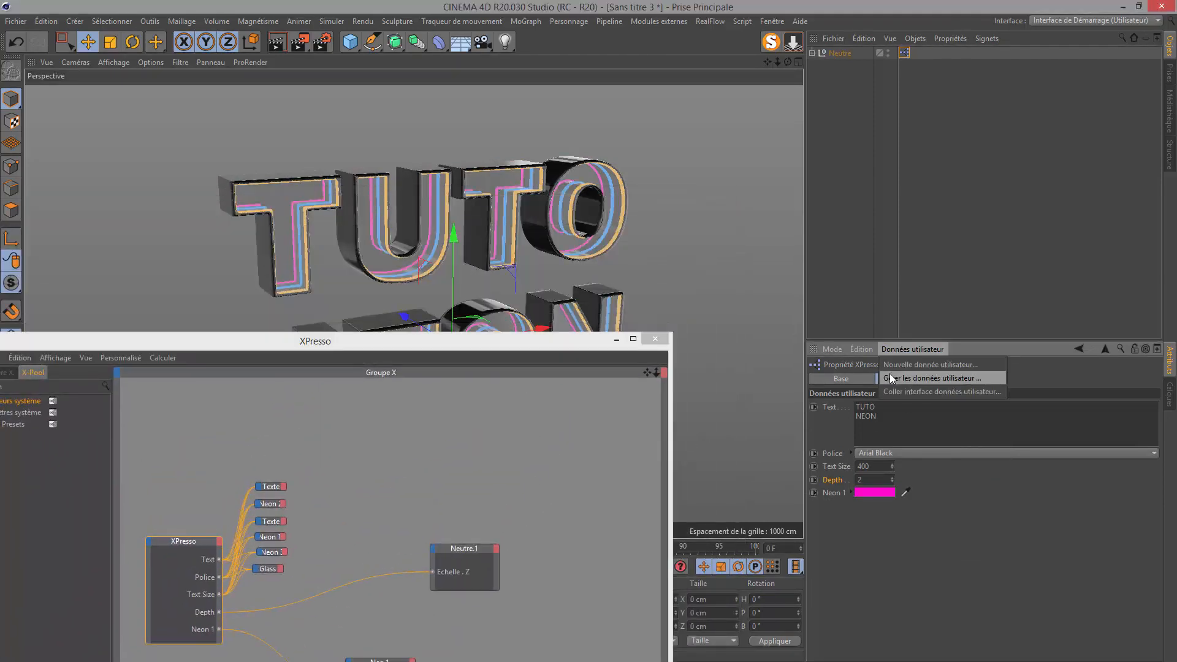
pyautogui.click(890, 377)
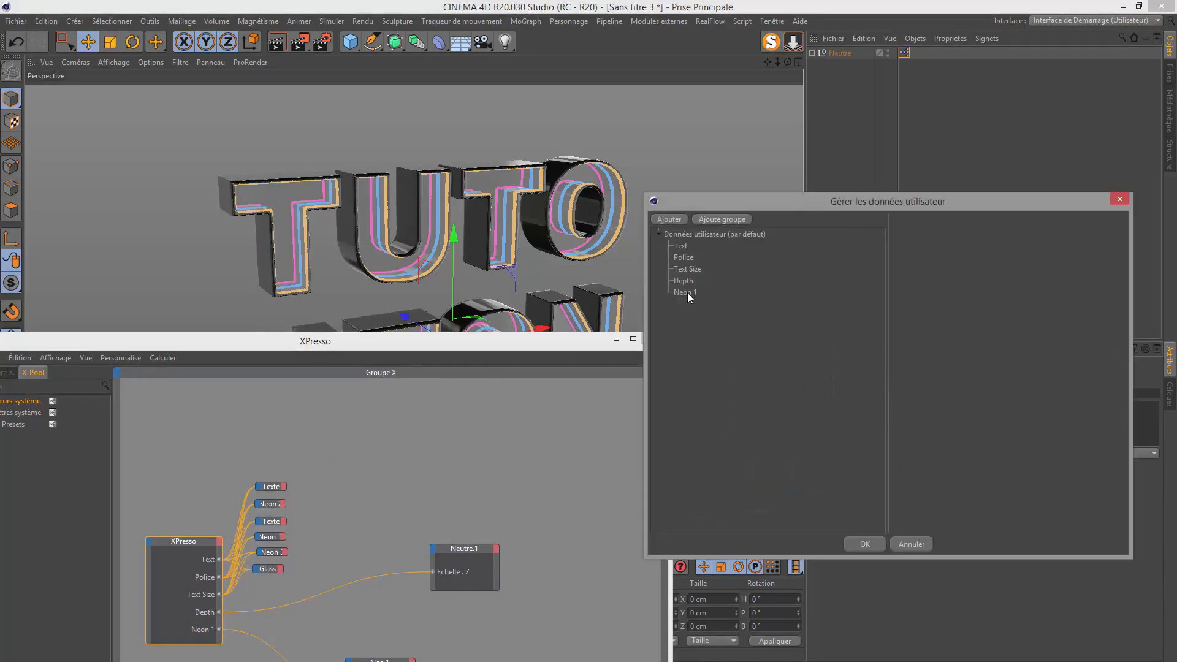
pyautogui.click(666, 219)
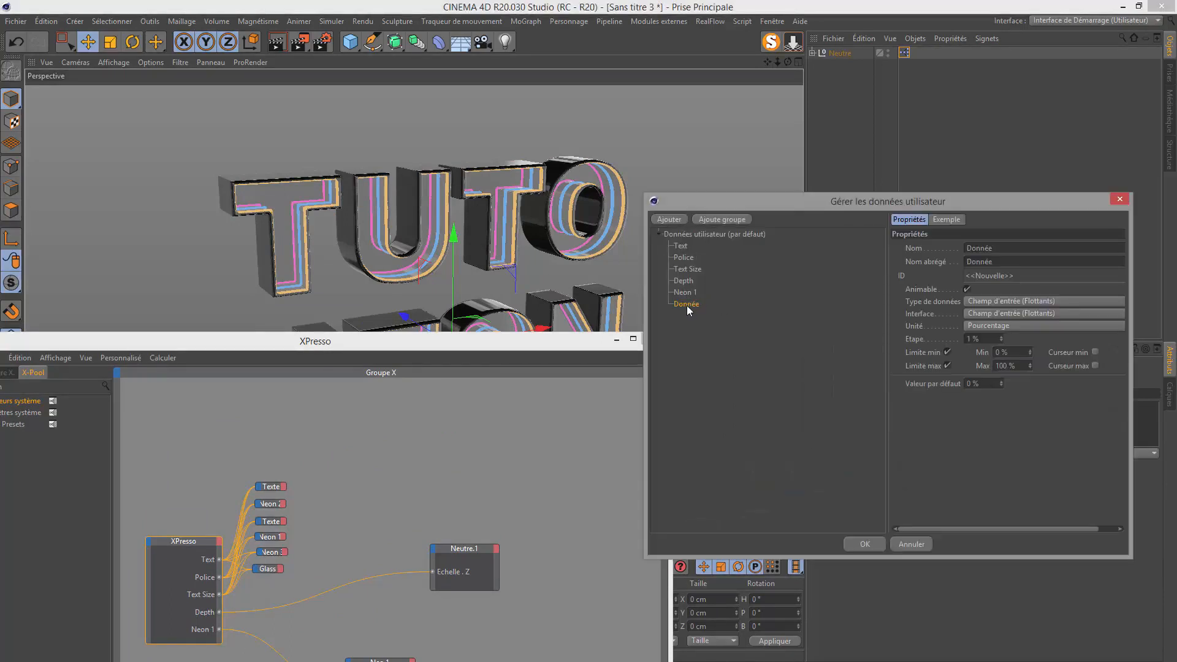
pyautogui.doubleClick(983, 249)
pyautogui.write('Neon 2')
pyautogui.click(975, 301)
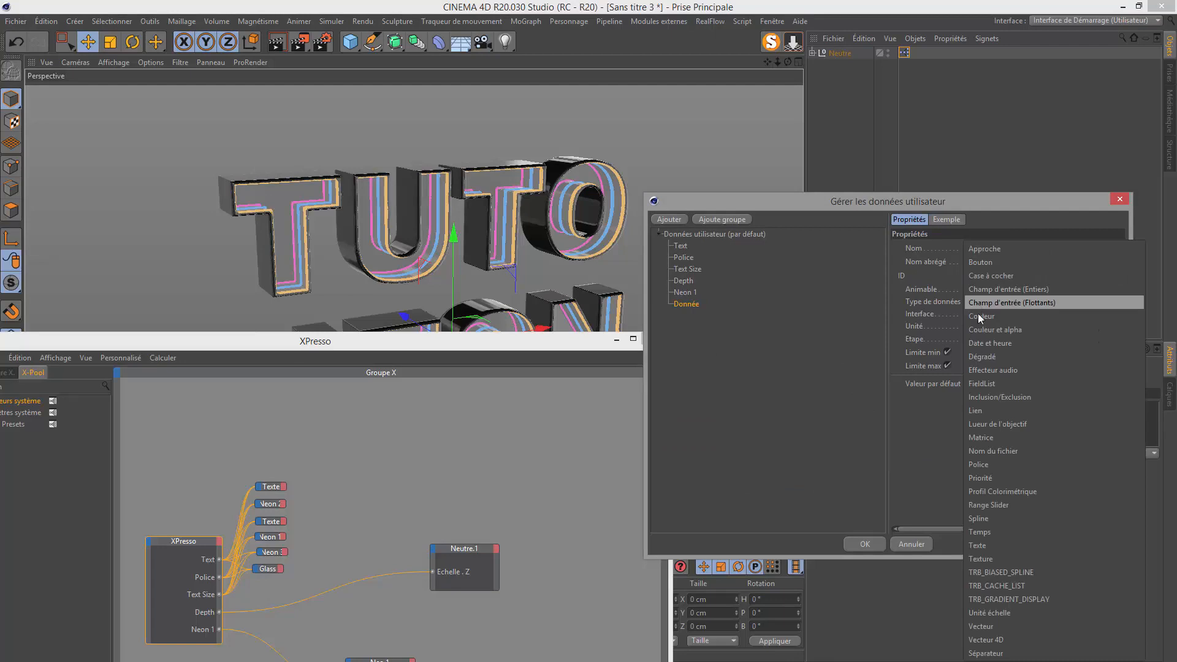
pyautogui.click(974, 317)
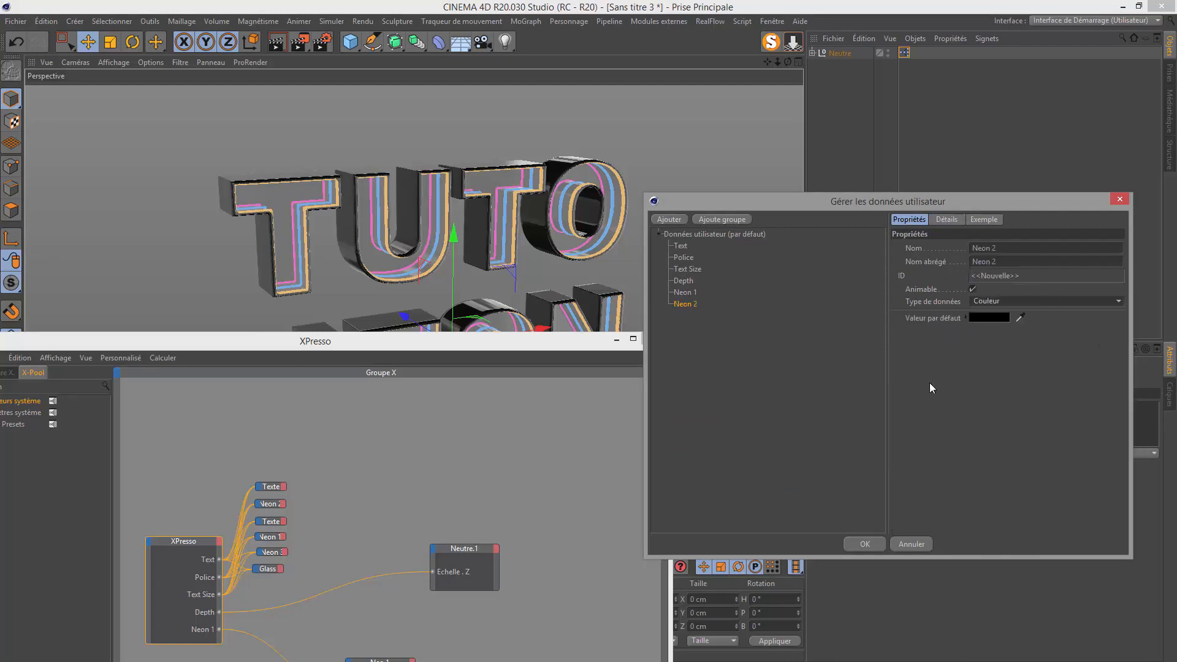
# Set Neon 2's default colour to blue with hue 196°, saturation 100% and brightness 100%, and accept the user data
pyautogui.click(987, 318)
pyautogui.moveTo(937, 317)
pyautogui.mouseDown()
pyautogui.moveTo(1016, 316)
pyautogui.moveTo(1109, 343)
pyautogui.moveTo(1109, 330)
pyautogui.mouseUp()
pyautogui.click(1098, 343)
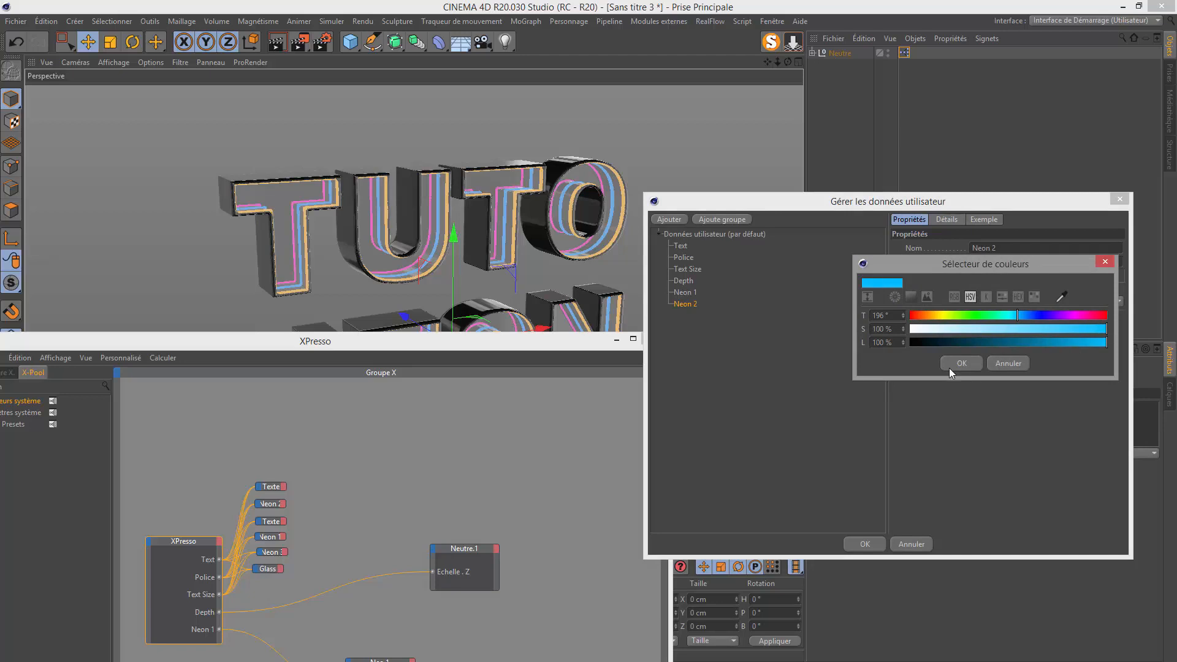
pyautogui.click(955, 364)
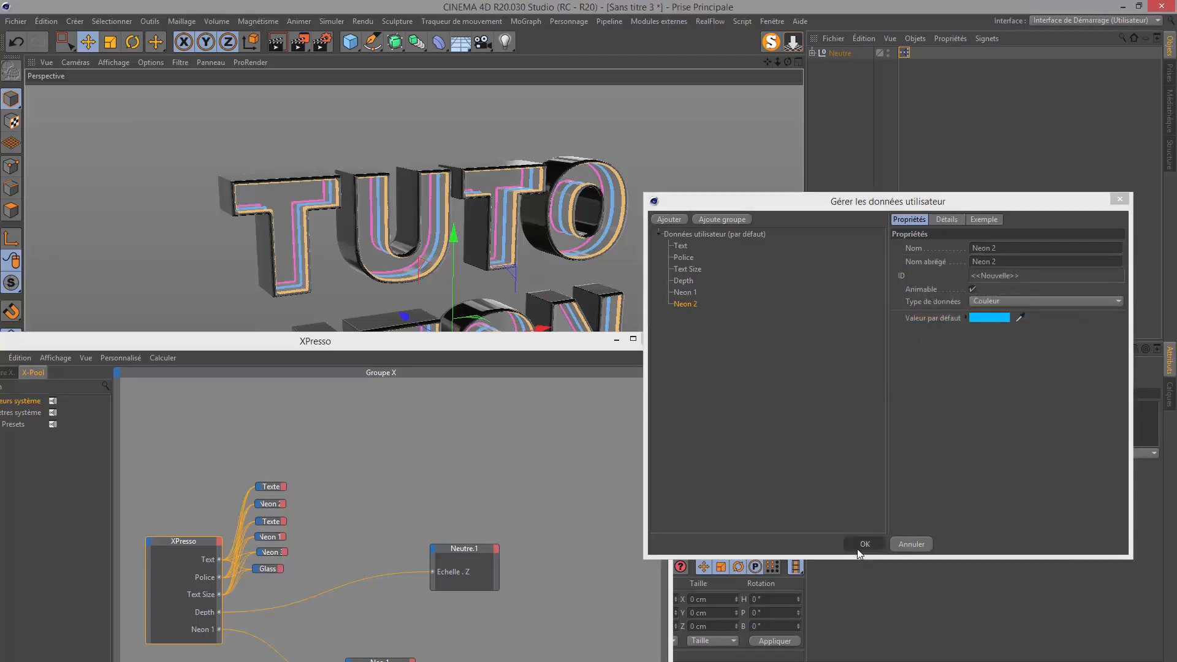
pyautogui.click(859, 545)
# Add the blue and the yellow neon materials to the XPresso graph as enlarged nodes below the Neo 1 node
pyautogui.moveTo(516, 337); pyautogui.dragTo(903, 91)
pyautogui.moveTo(141, 618); pyautogui.dragTo(763, 526)
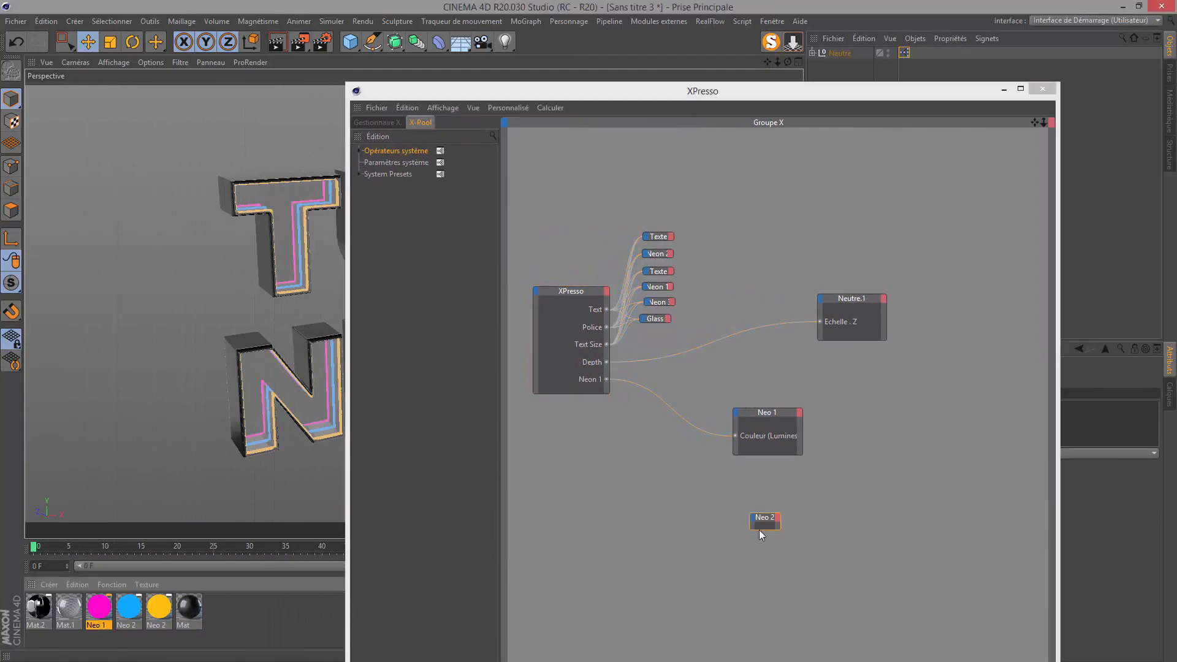
pyautogui.moveTo(287, 598); pyautogui.dragTo(777, 571)
pyautogui.moveTo(764, 513); pyautogui.dragTo(768, 566)
# Rename the yellow neon material as Neo 3
pyautogui.click(158, 629)
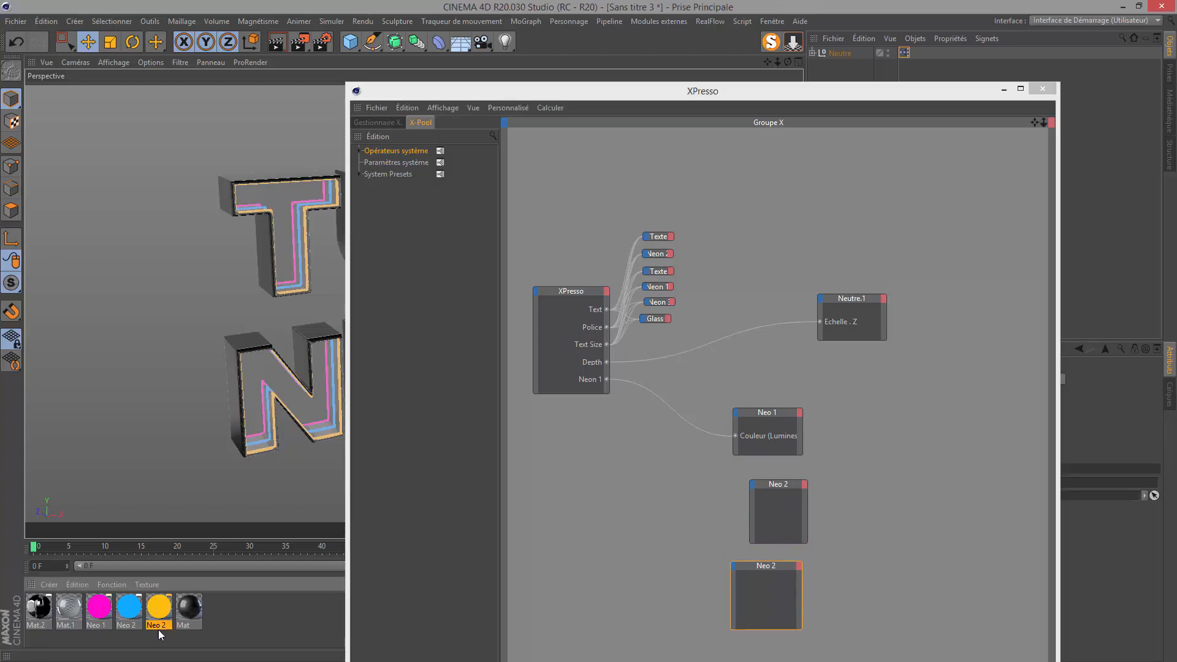
pyautogui.doubleClick(163, 626)
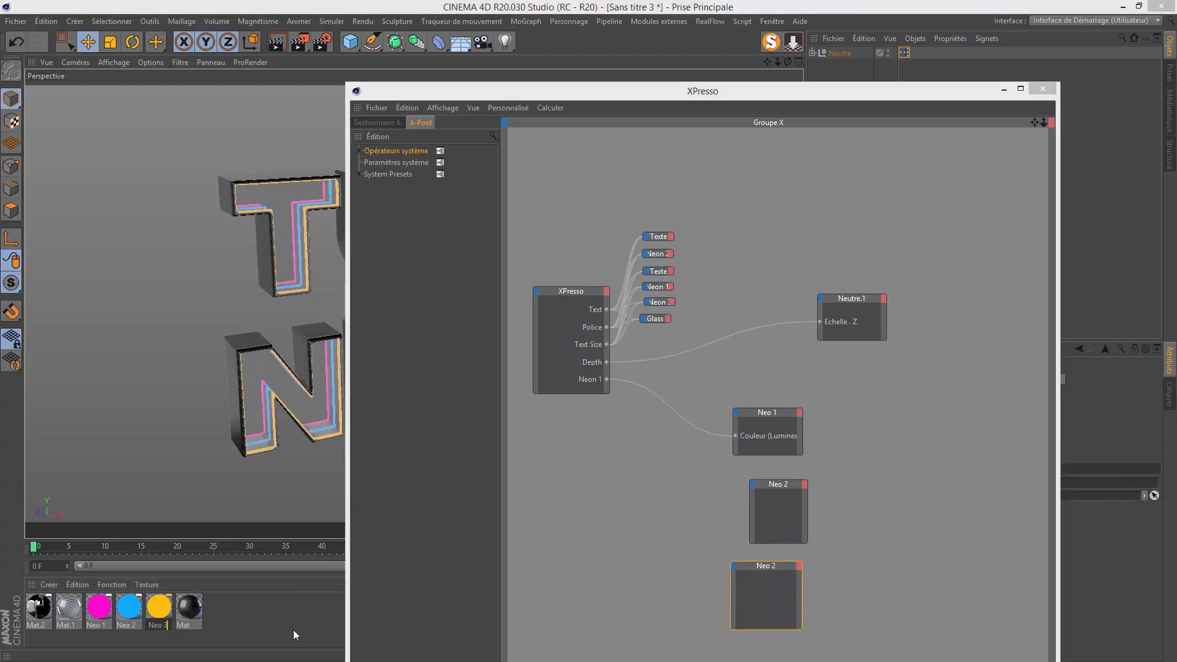
pyautogui.write('3')
pyautogui.press('Return')
pyautogui.click(1113, 274)
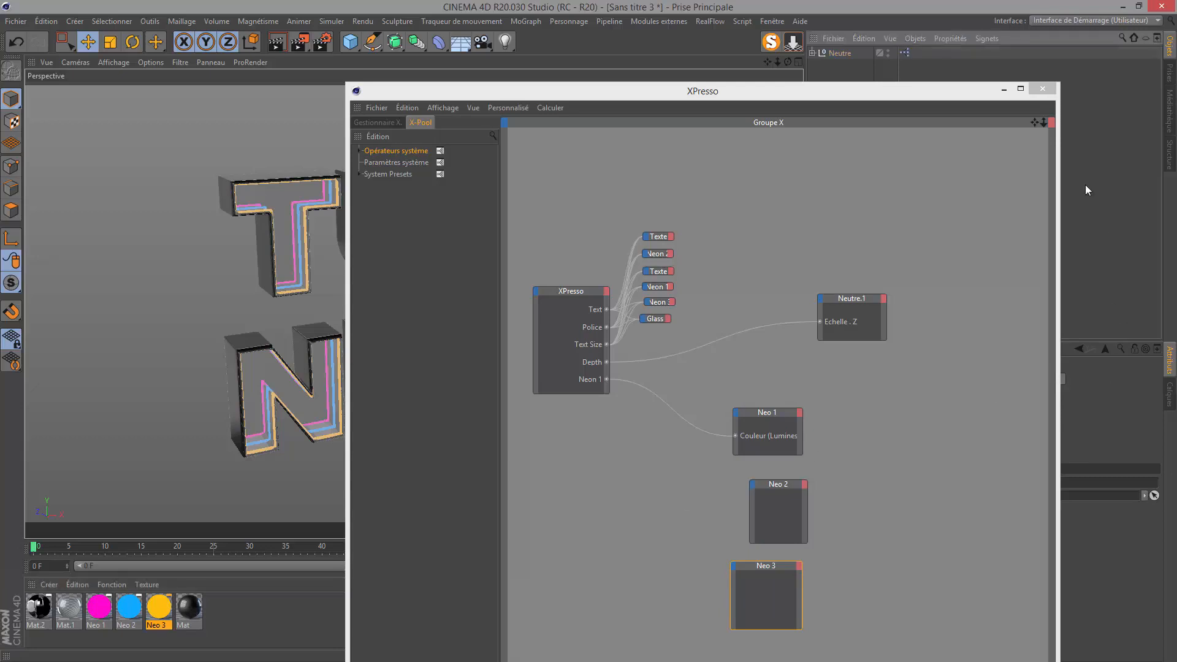
# Add a new user data entry named Neon 3 to the XPresso tag with the data type Couleur
pyautogui.click(905, 53)
pyautogui.moveTo(878, 90); pyautogui.dragTo(462, 95)
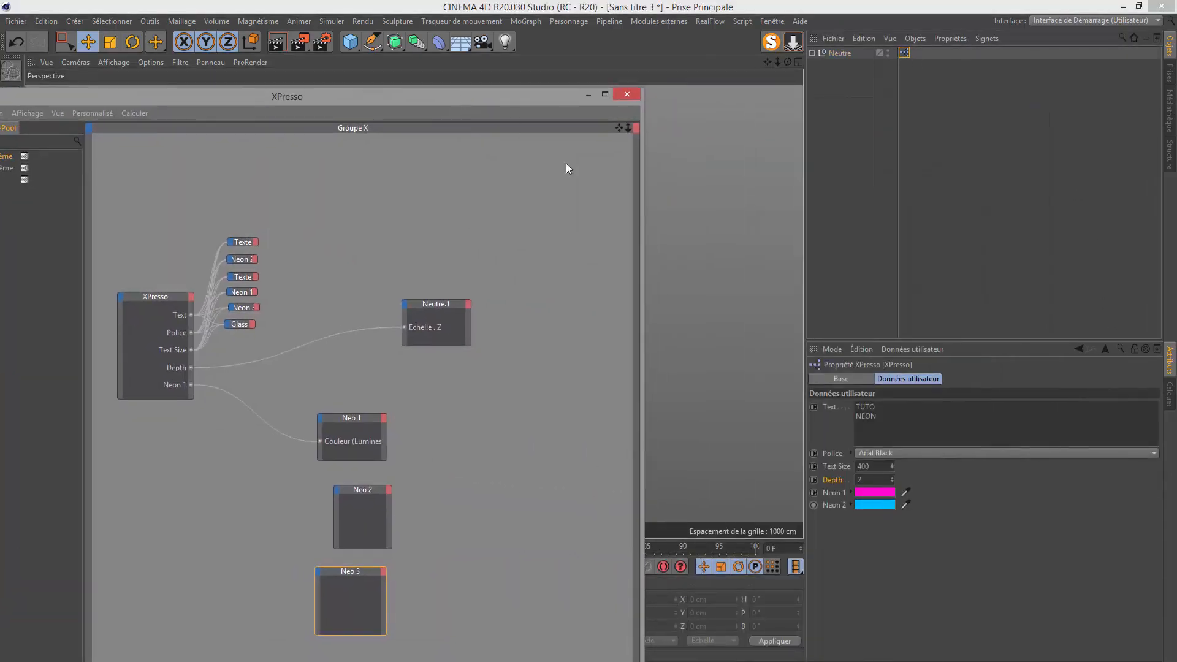
pyautogui.click(895, 351)
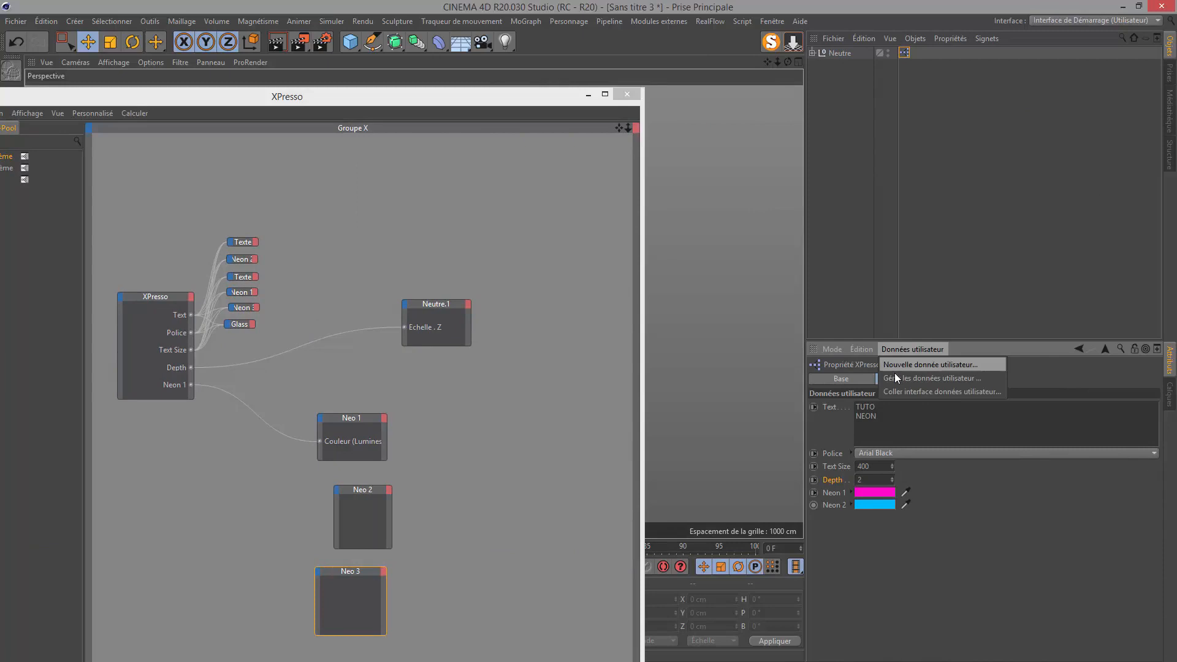
pyautogui.click(895, 374)
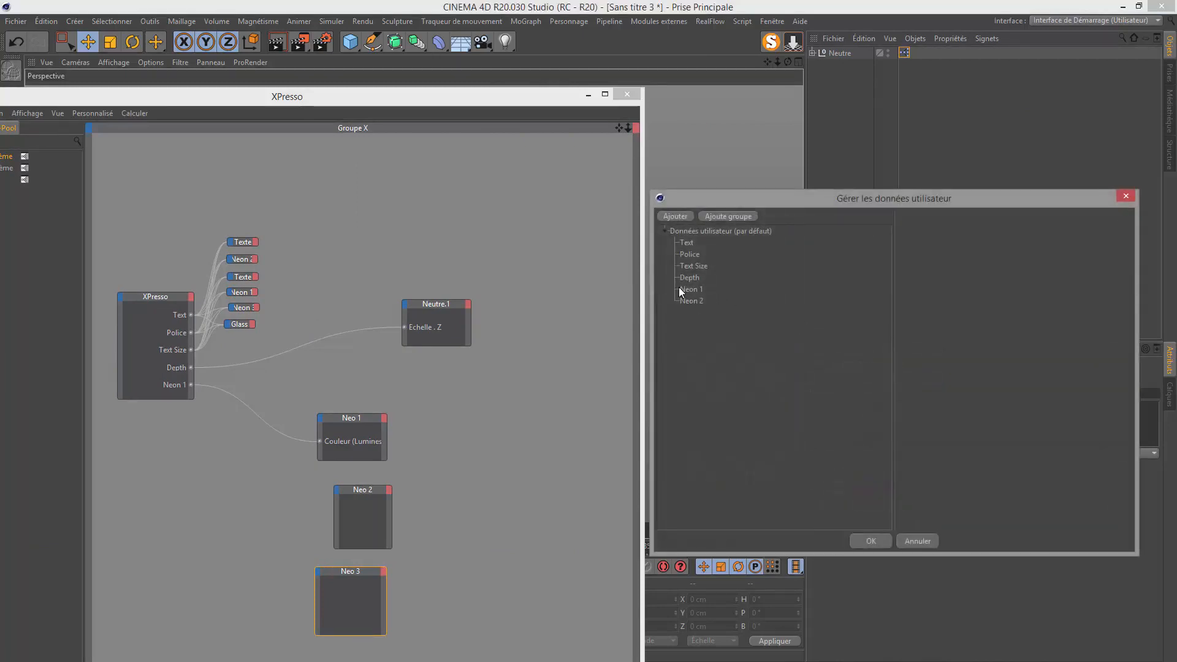
pyautogui.click(674, 216)
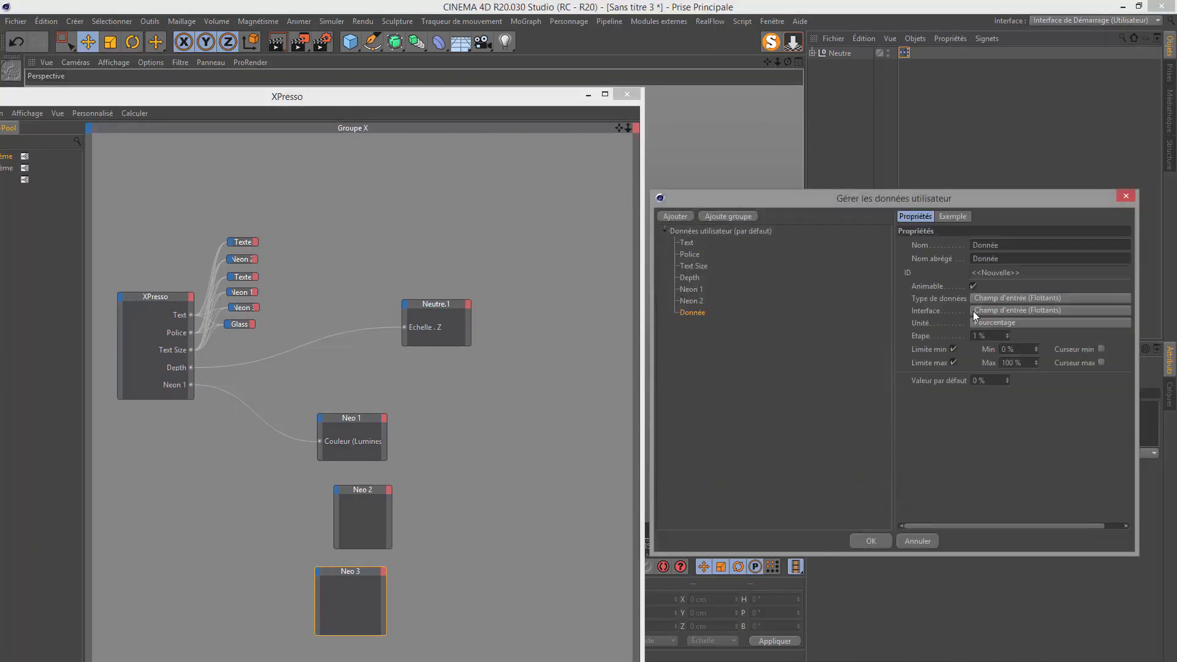
pyautogui.moveTo(1004, 246); pyautogui.dragTo(902, 263)
pyautogui.write('Neon 3')
pyautogui.click(994, 311)
pyautogui.click(993, 303)
pyautogui.click(991, 295)
pyautogui.click(990, 312)
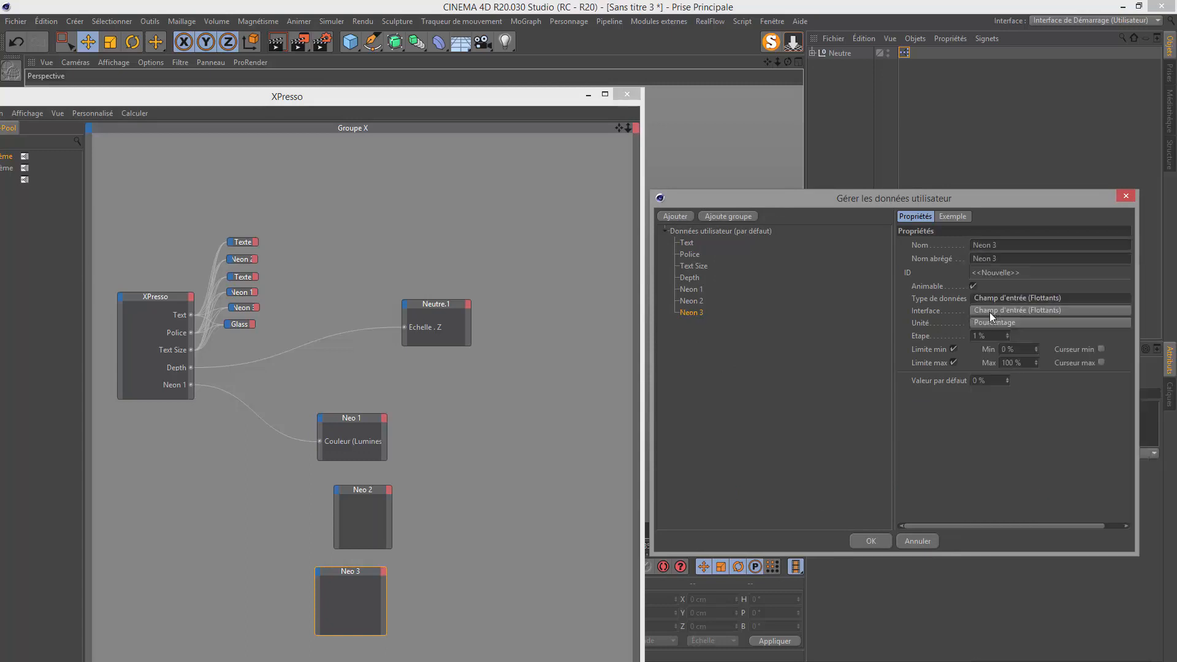
# Set Neon 3's default colour to orange with hue 41°, saturation 100% and brightness 100%, and accept the user data
pyautogui.click(980, 315)
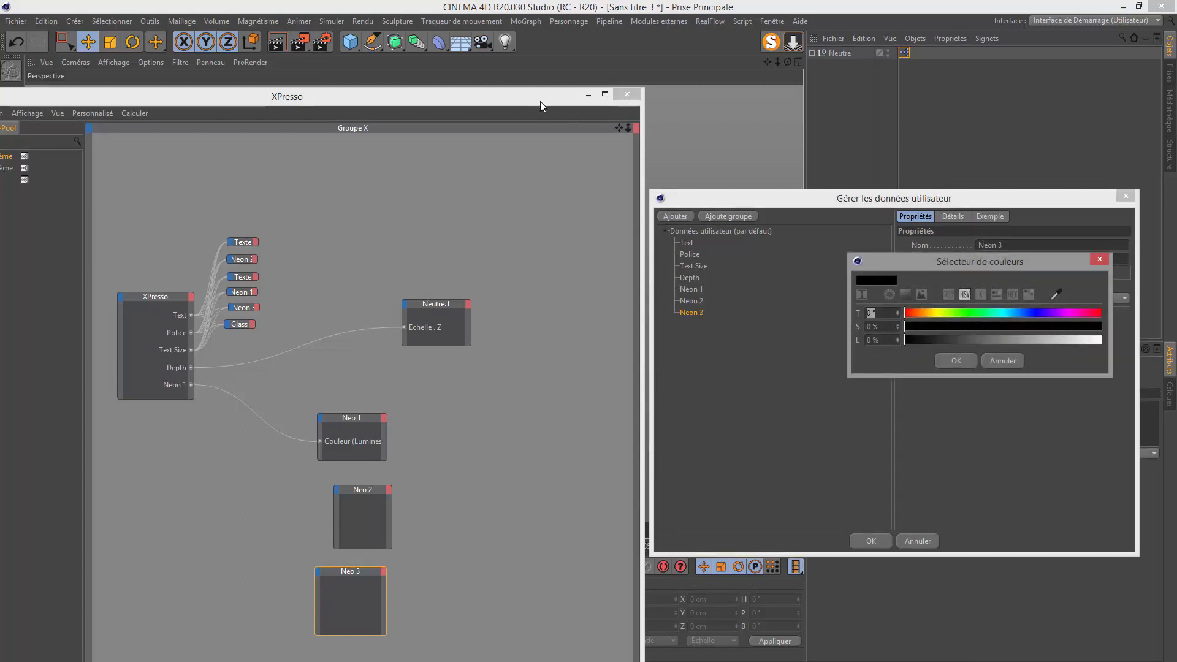
pyautogui.moveTo(939, 313); pyautogui.dragTo(1105, 330)
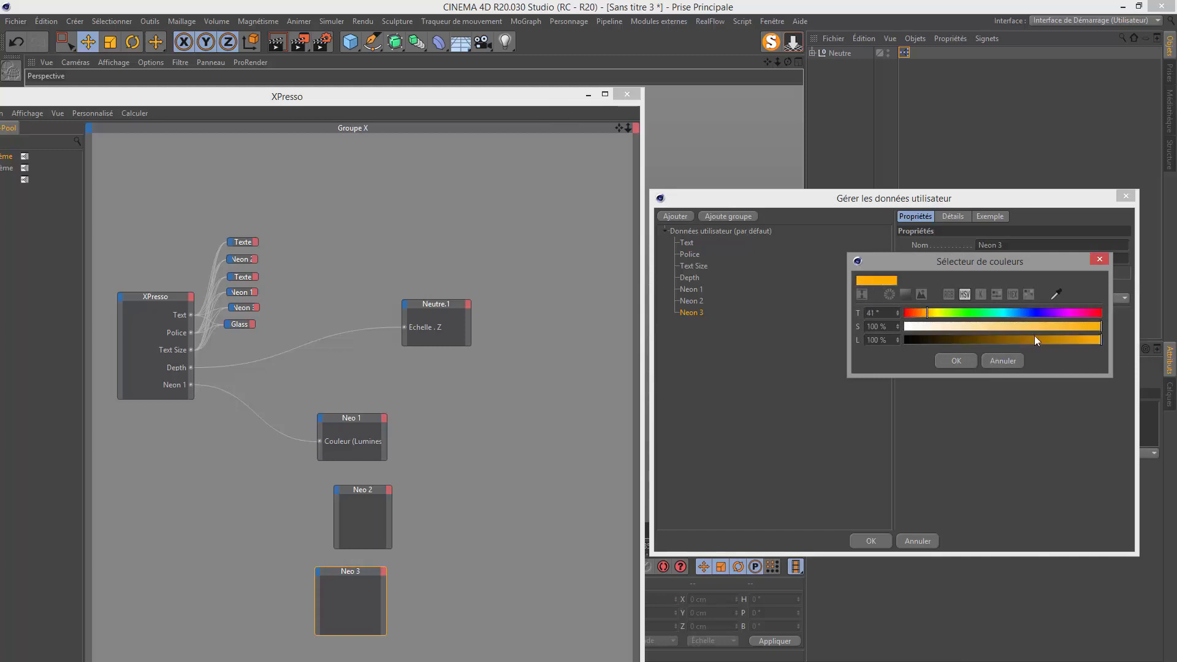
pyautogui.click(955, 359)
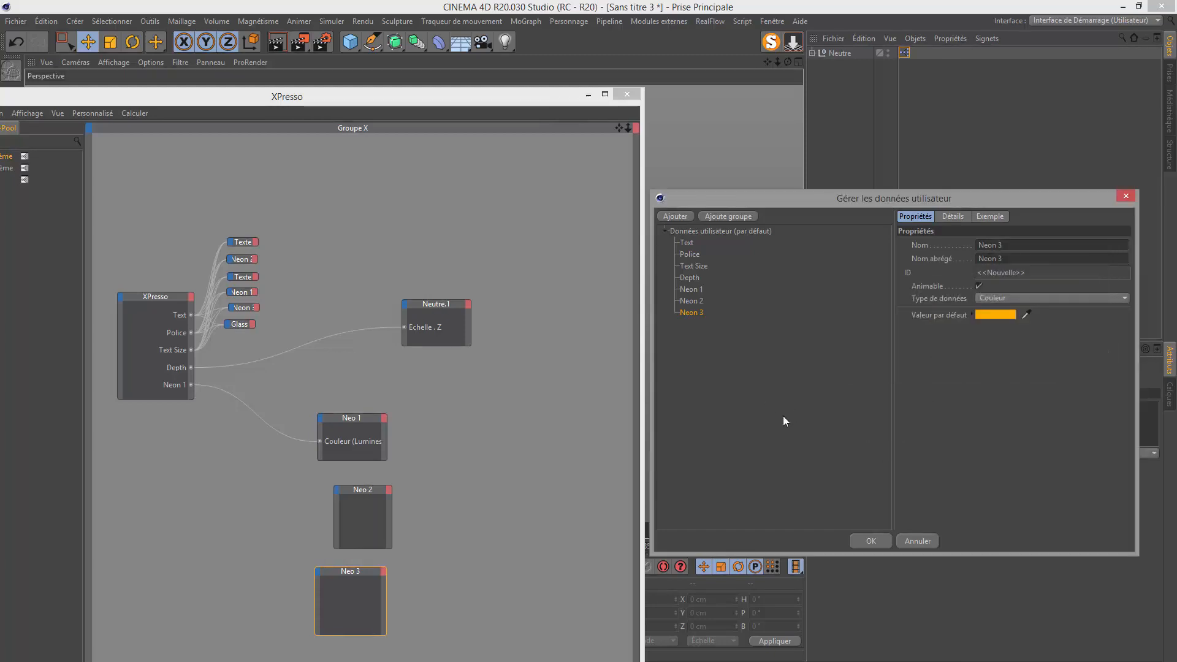
pyautogui.click(870, 541)
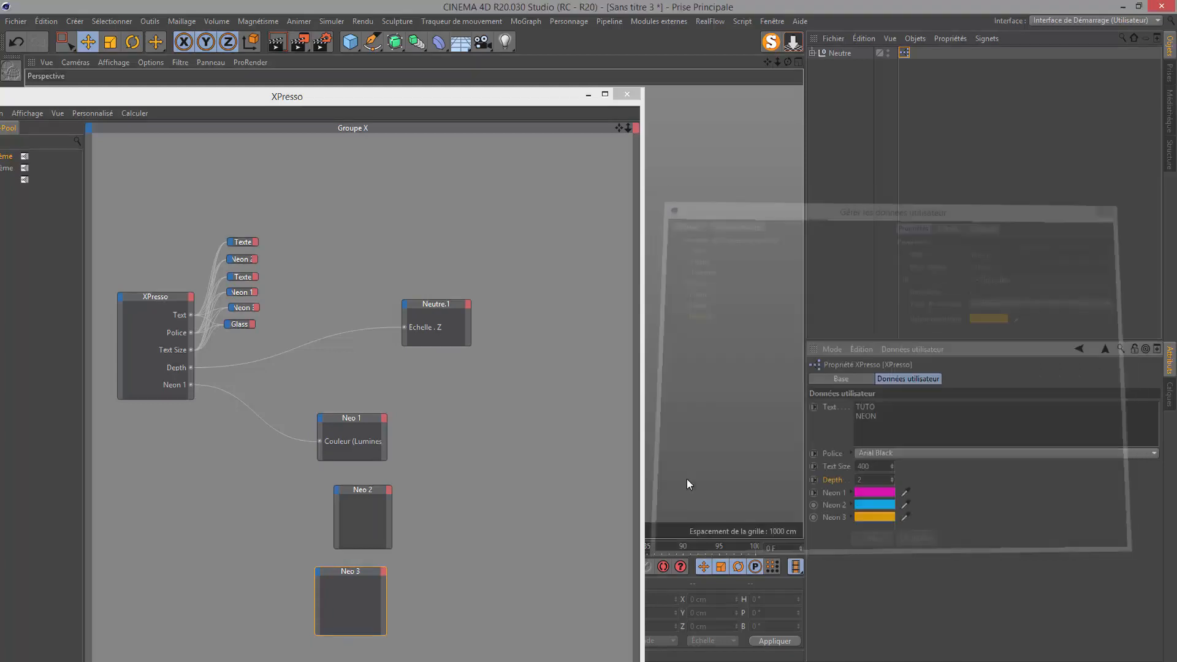
# Try to add a luminescence colour input to the Neo 2 node and the Neo 3 node
pyautogui.click(336, 491)
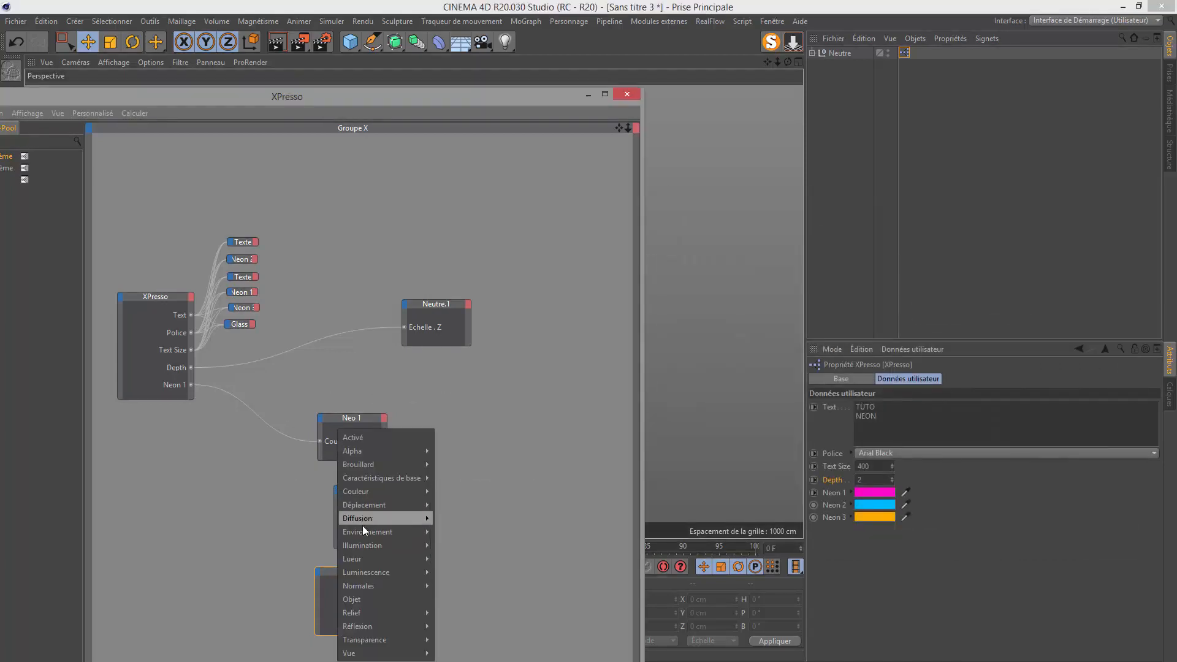
pyautogui.moveTo(375, 573)
pyautogui.click(456, 575)
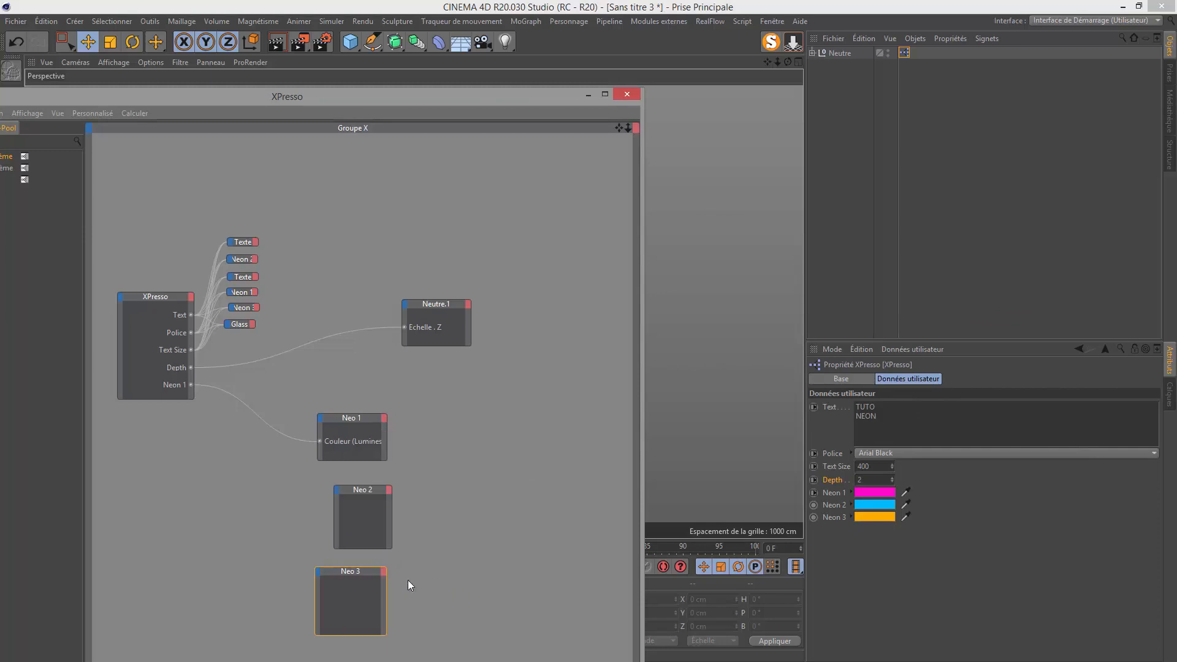
pyautogui.click(317, 572)
pyautogui.moveTo(344, 573)
pyautogui.moveTo(442, 573)
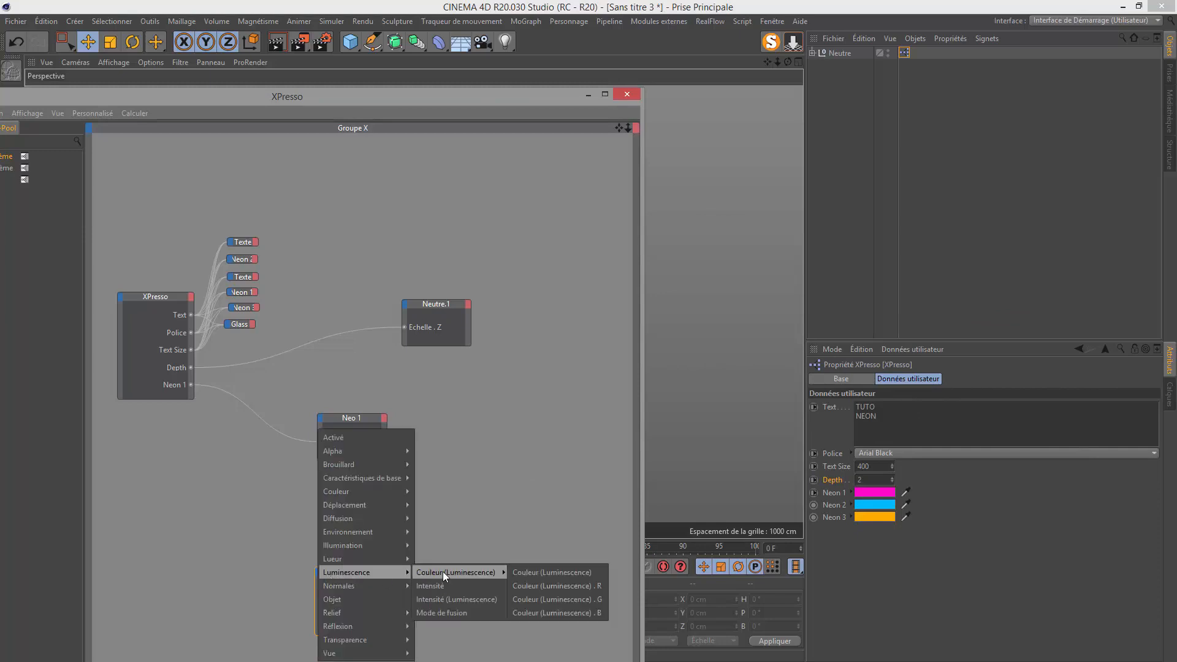
pyautogui.click(444, 574)
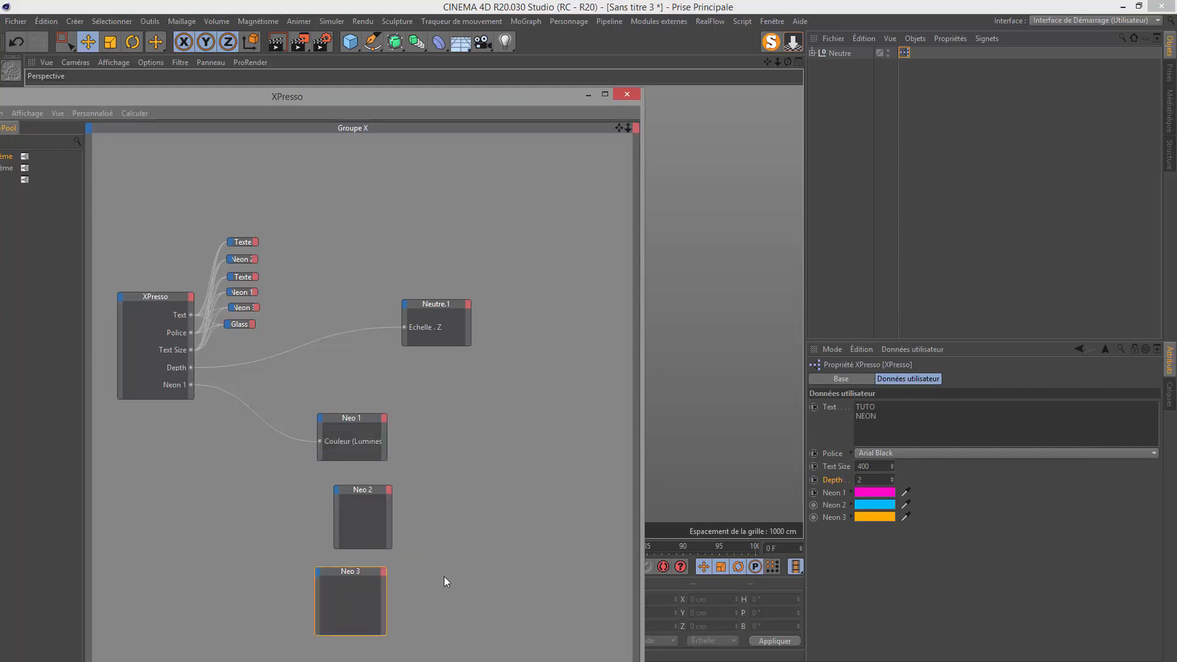
# Add a Couleur (Luminescence) input to both the Neo 2 and Neo 3 nodes
pyautogui.click(336, 489)
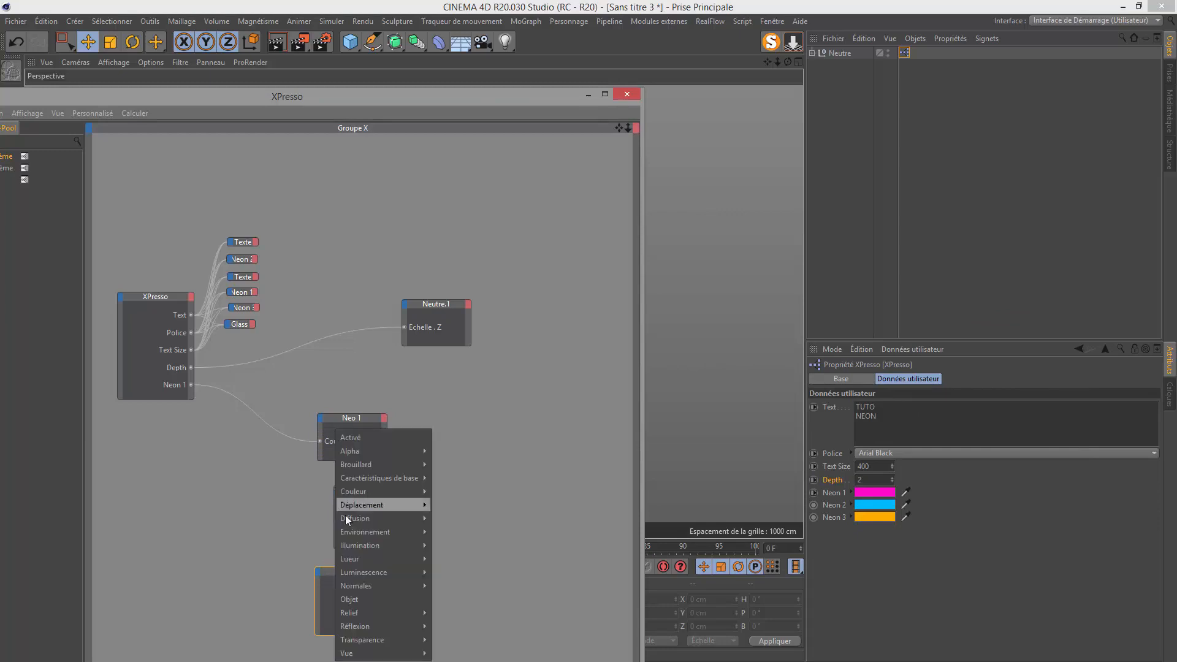
pyautogui.moveTo(364, 573)
pyautogui.moveTo(490, 573)
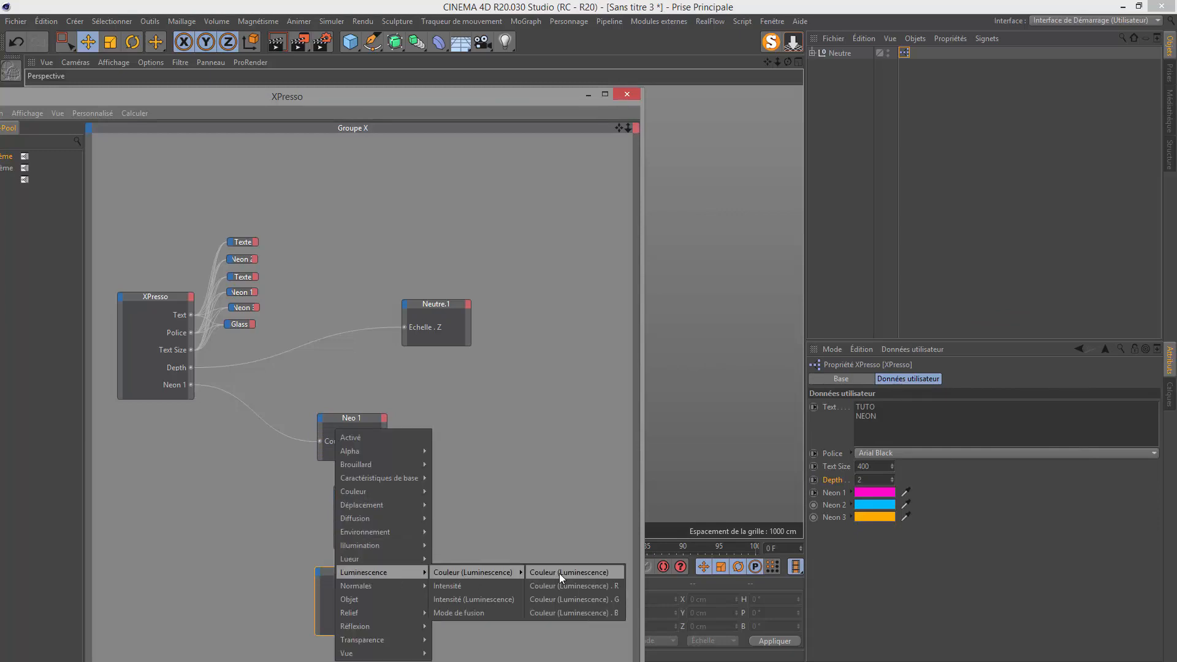
pyautogui.click(561, 574)
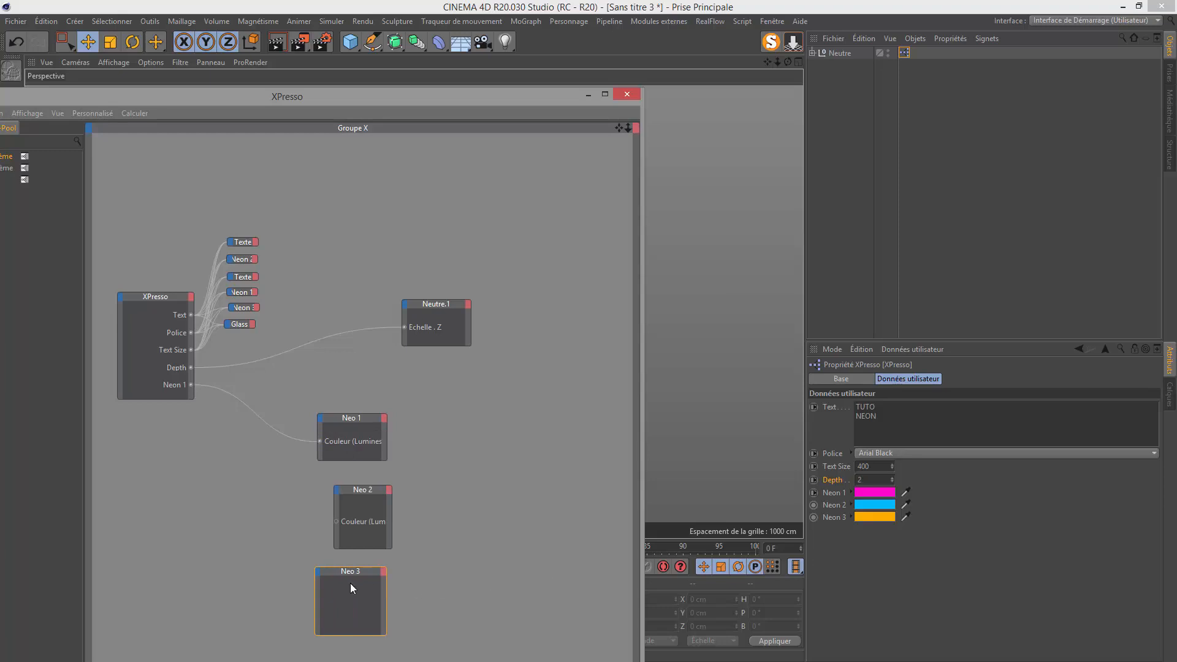
pyautogui.click(318, 575)
pyautogui.moveTo(341, 573)
pyautogui.moveTo(478, 573)
pyautogui.click(525, 573)
# Add the Neon 2 and Neon 3 user data outputs to the XPresso node
pyautogui.moveTo(203, 411); pyautogui.dragTo(332, 616)
pyautogui.moveTo(187, 298); pyautogui.dragTo(194, 320)
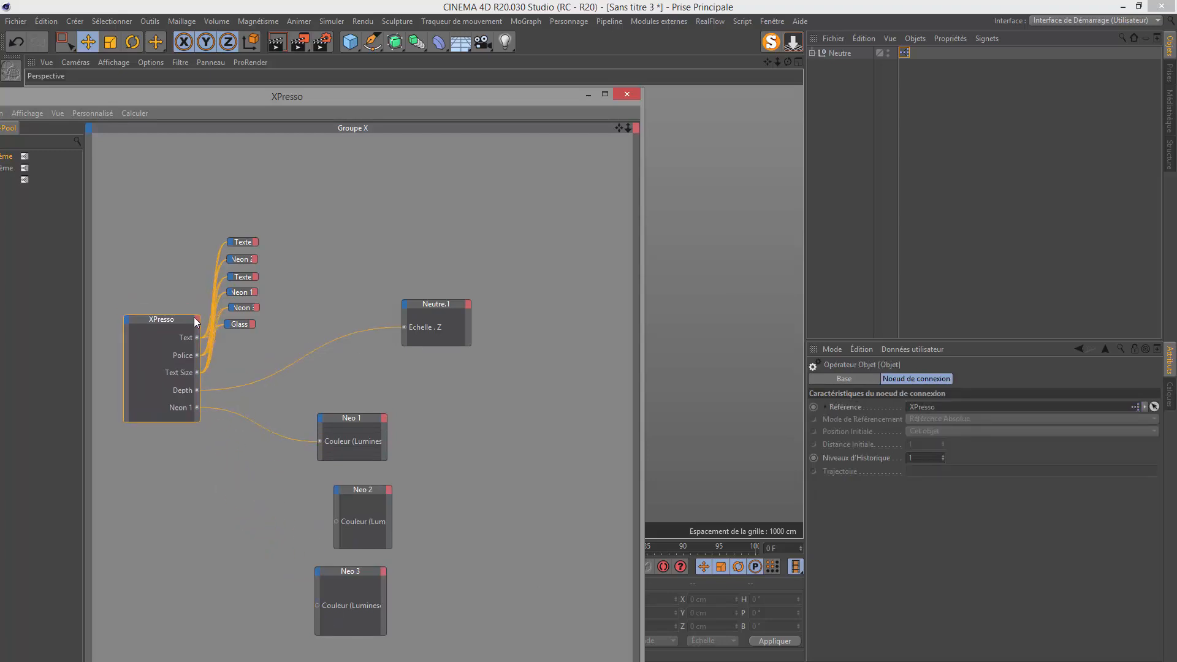
pyautogui.click(198, 321)
pyautogui.moveTo(230, 343)
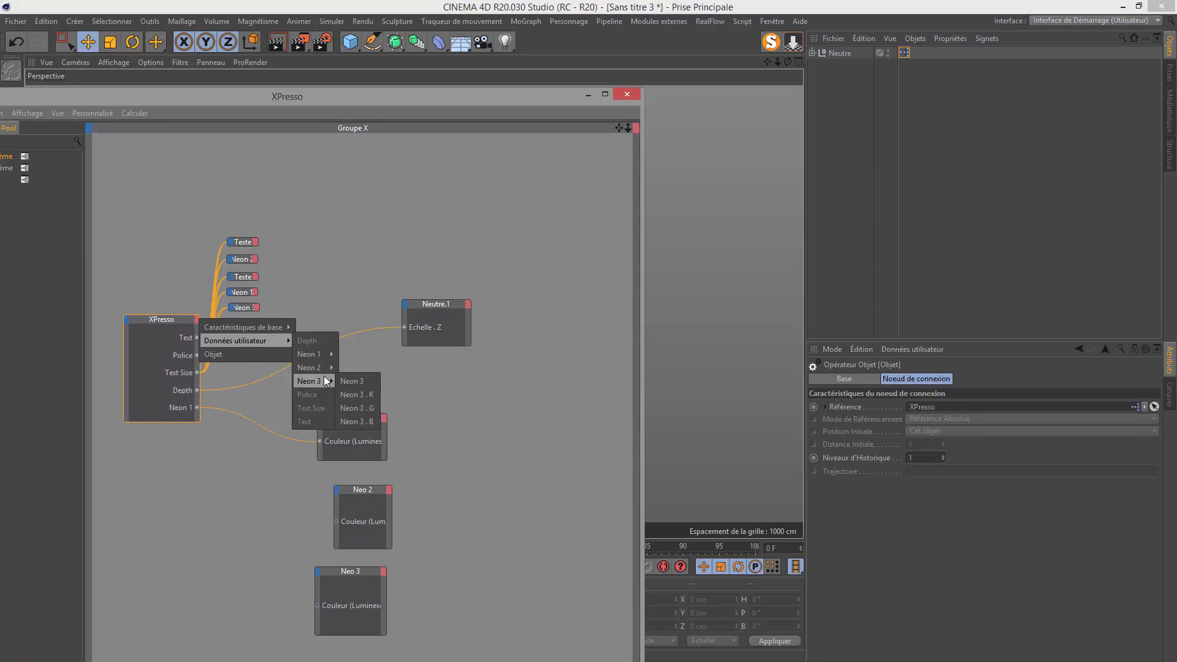
pyautogui.click(358, 368)
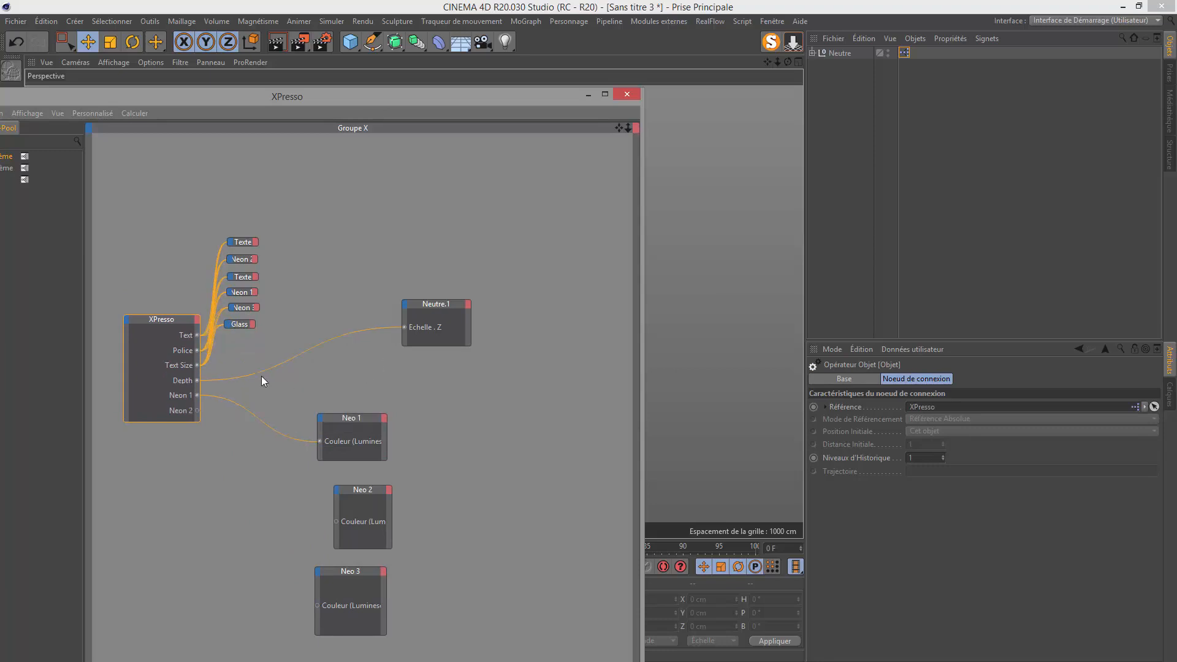
pyautogui.click(198, 320)
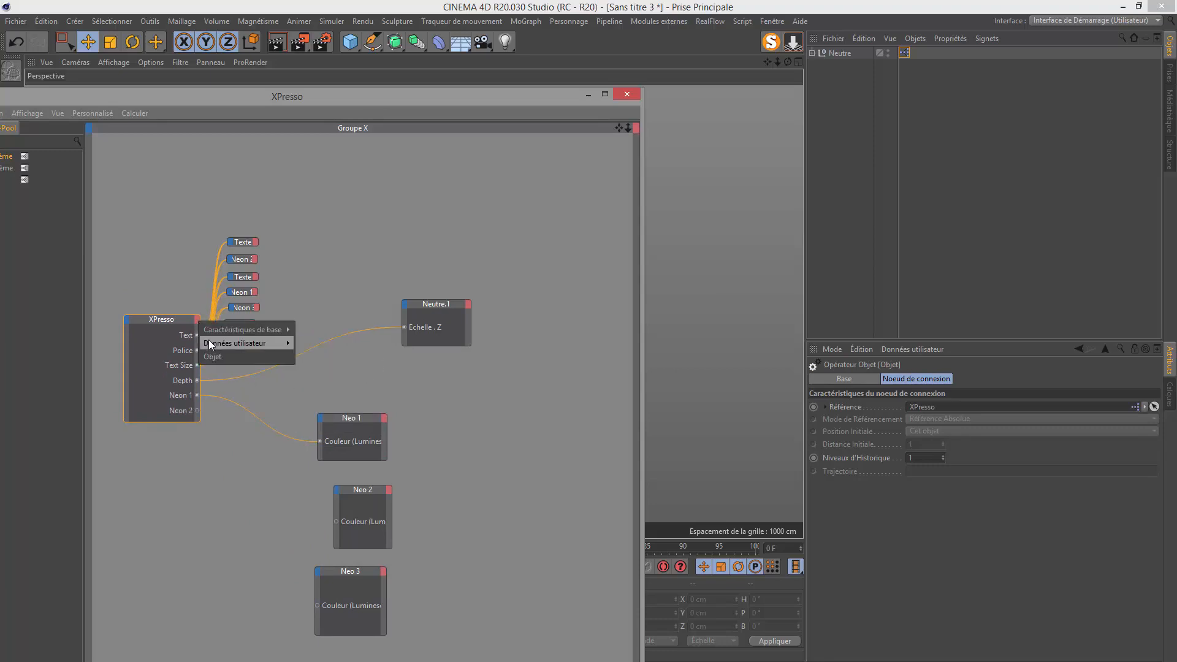
pyautogui.moveTo(208, 341)
pyautogui.moveTo(306, 380)
pyautogui.click(364, 385)
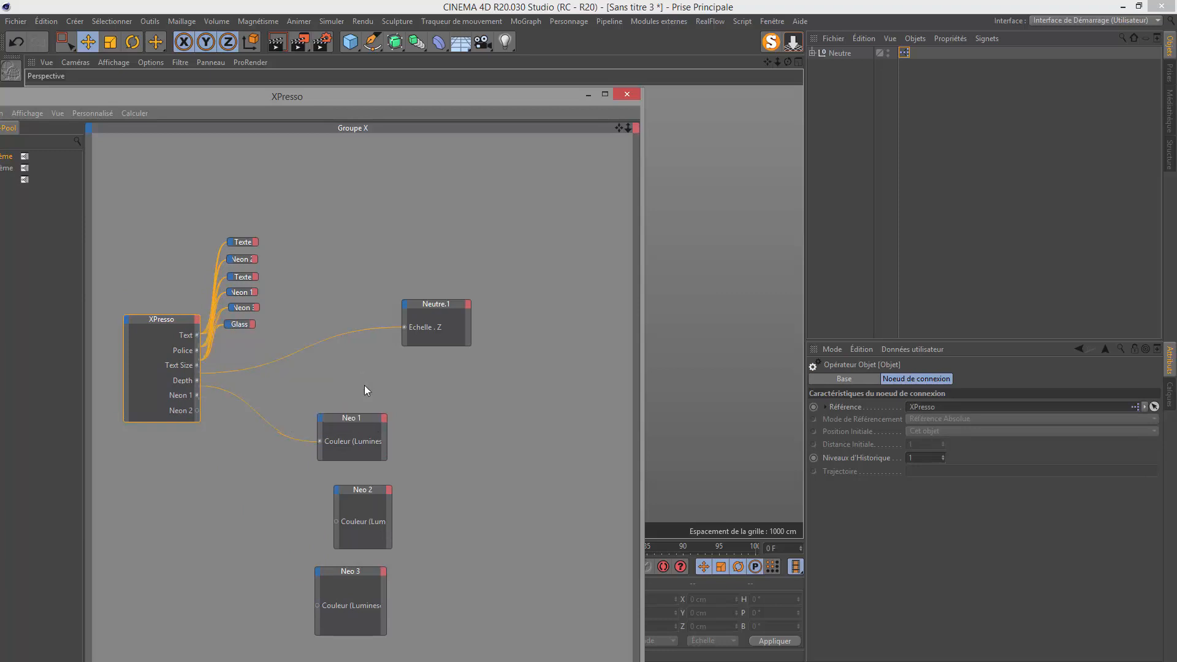
# Connect the XPresso node's Neon 2 and Neon 3 outputs to the luminescence colour inputs of Neo 2 and Neo 3
pyautogui.click(333, 521)
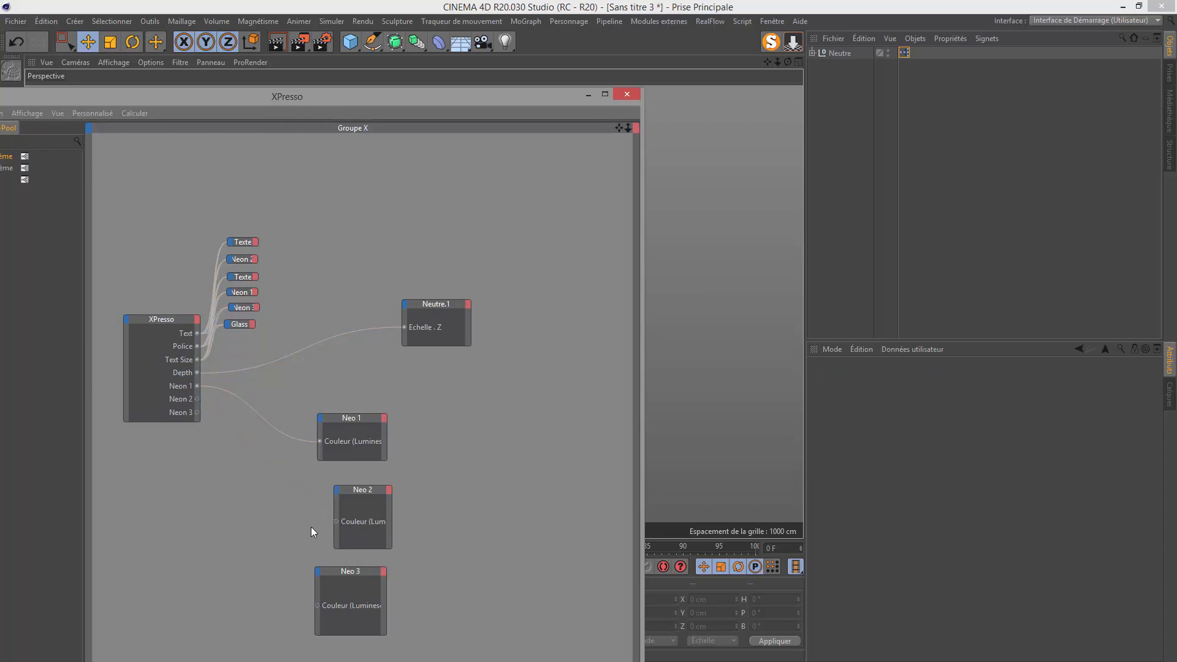
pyautogui.moveTo(336, 522); pyautogui.dragTo(194, 395)
pyautogui.click(325, 608)
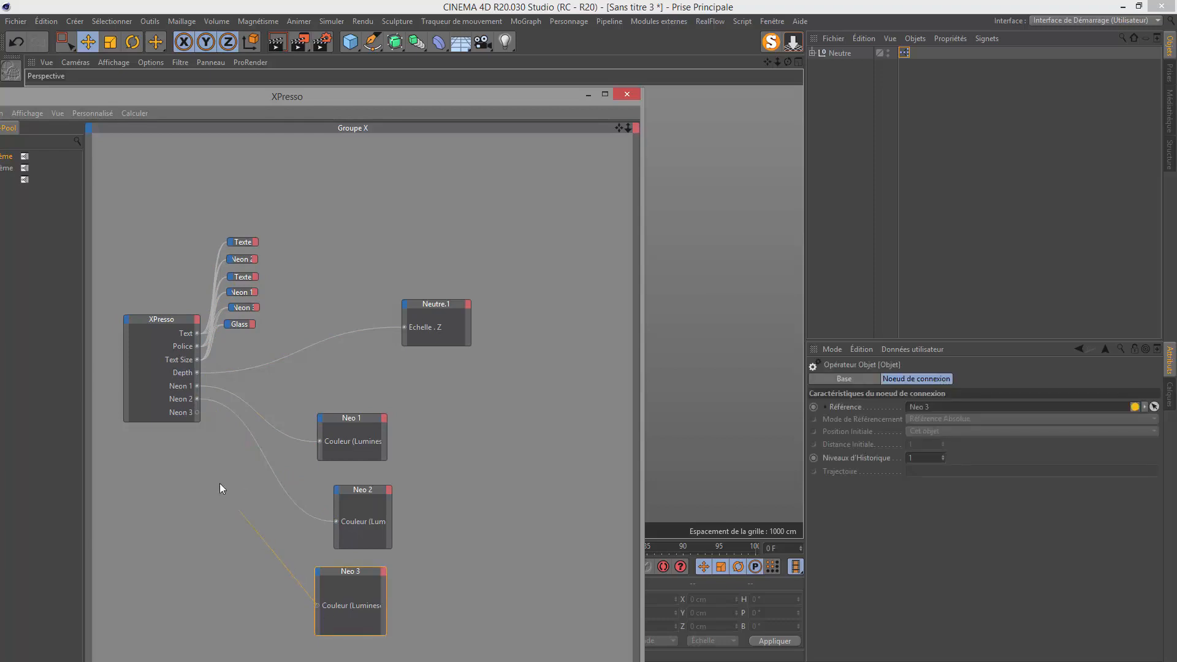
pyautogui.moveTo(205, 429); pyautogui.dragTo(198, 412)
pyautogui.moveTo(317, 606); pyautogui.dragTo(319, 606)
# Set the XPresso tag's Neon 2 colour to red with hue 360°, saturation 100% and brightness 100%
pyautogui.click(905, 53)
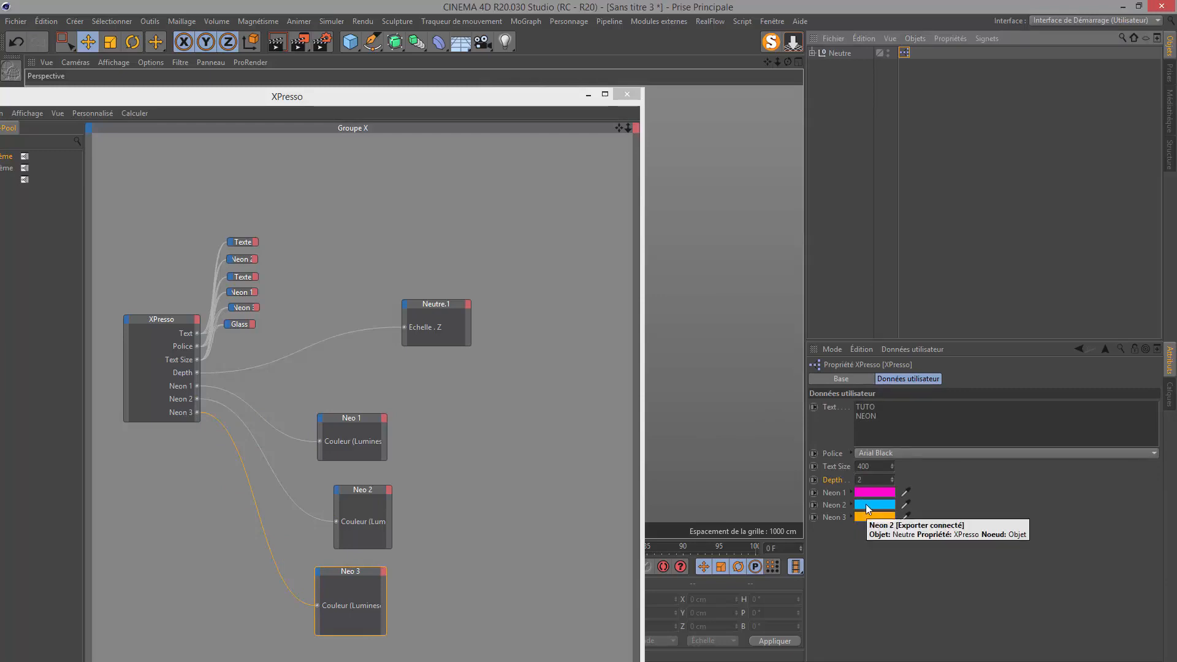
pyautogui.moveTo(542, 105); pyautogui.dragTo(385, 480)
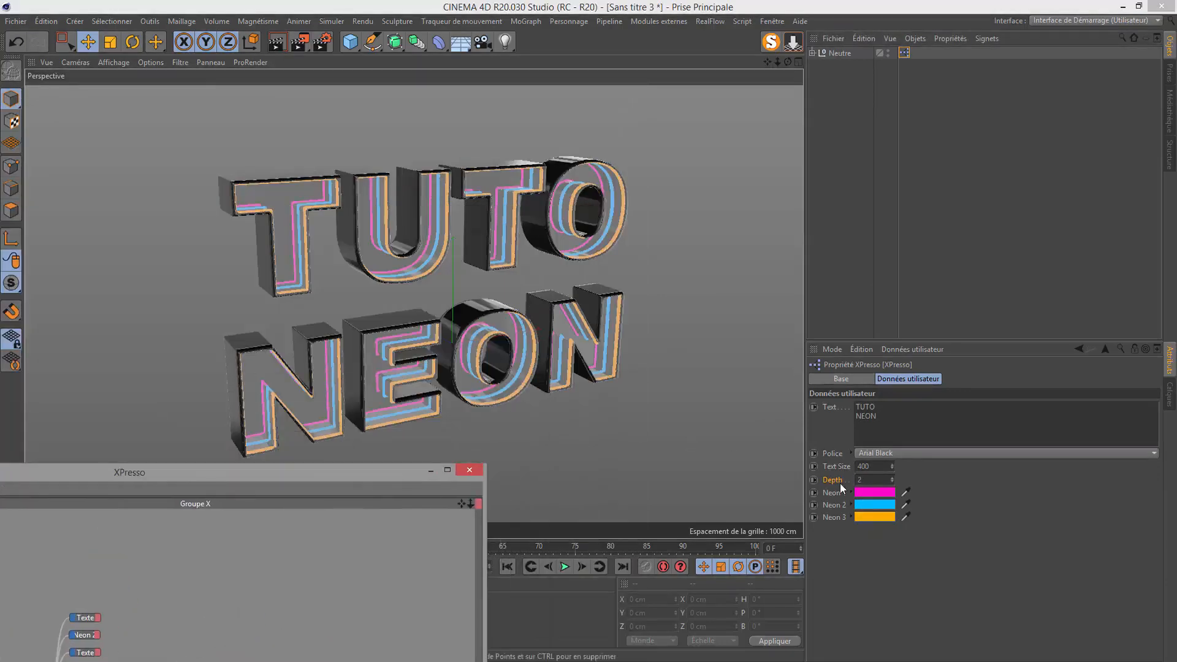
pyautogui.click(887, 507)
pyautogui.moveTo(900, 510); pyautogui.dragTo(1039, 513)
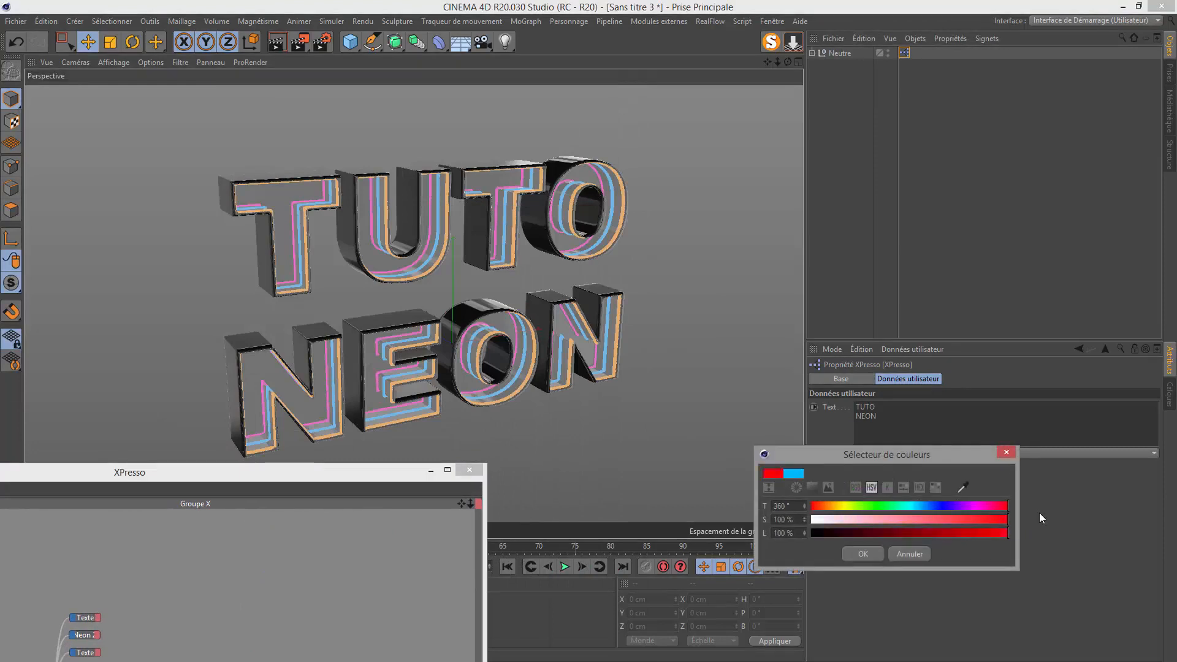
pyautogui.click(863, 555)
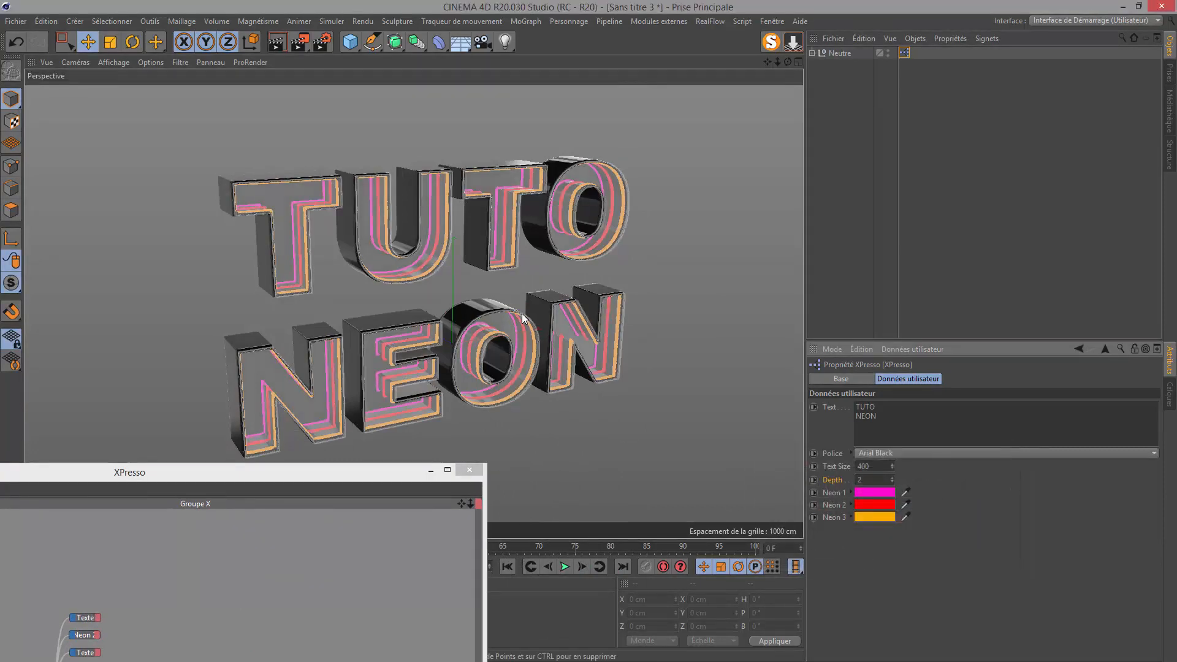
# Switch to the Sans titre 5 project and close the XPresso editor to examine its sign and grouped user data
pyautogui.moveTo(314, 472); pyautogui.dragTo(595, 153)
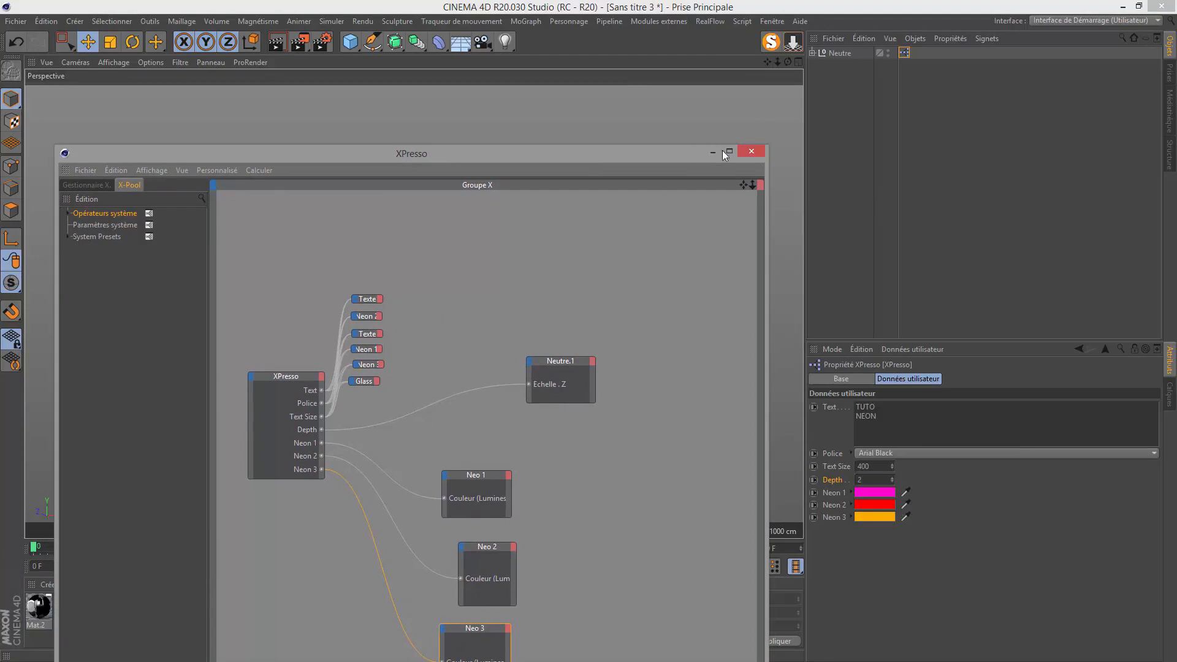
pyautogui.press('v')
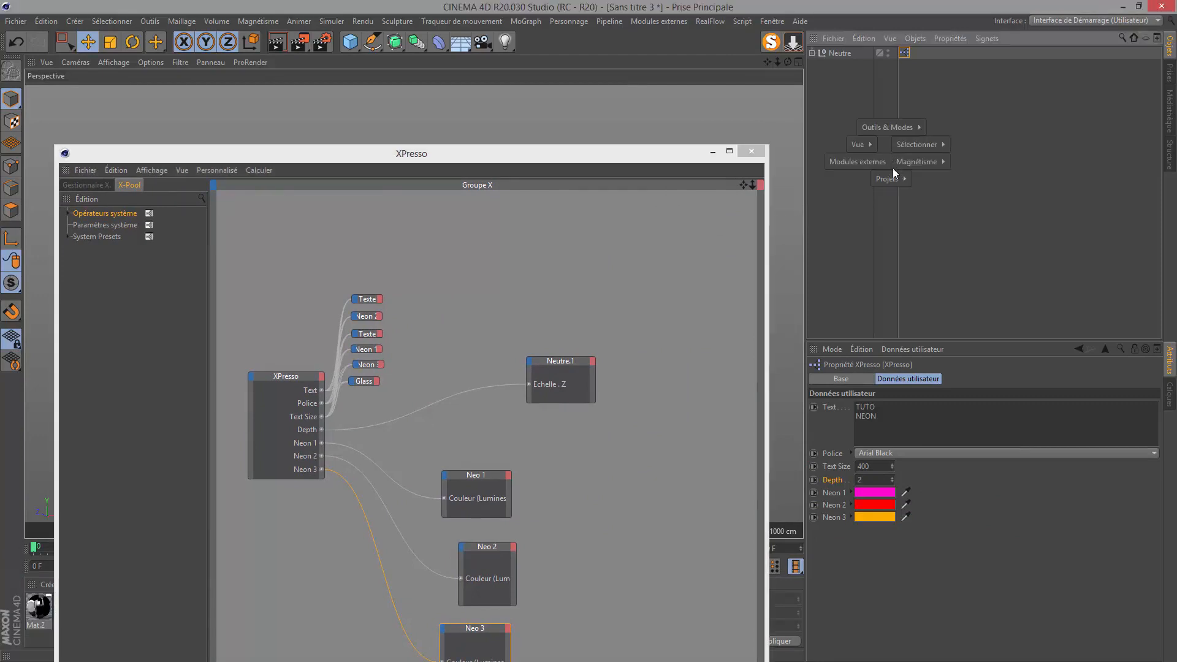
pyautogui.click(894, 194)
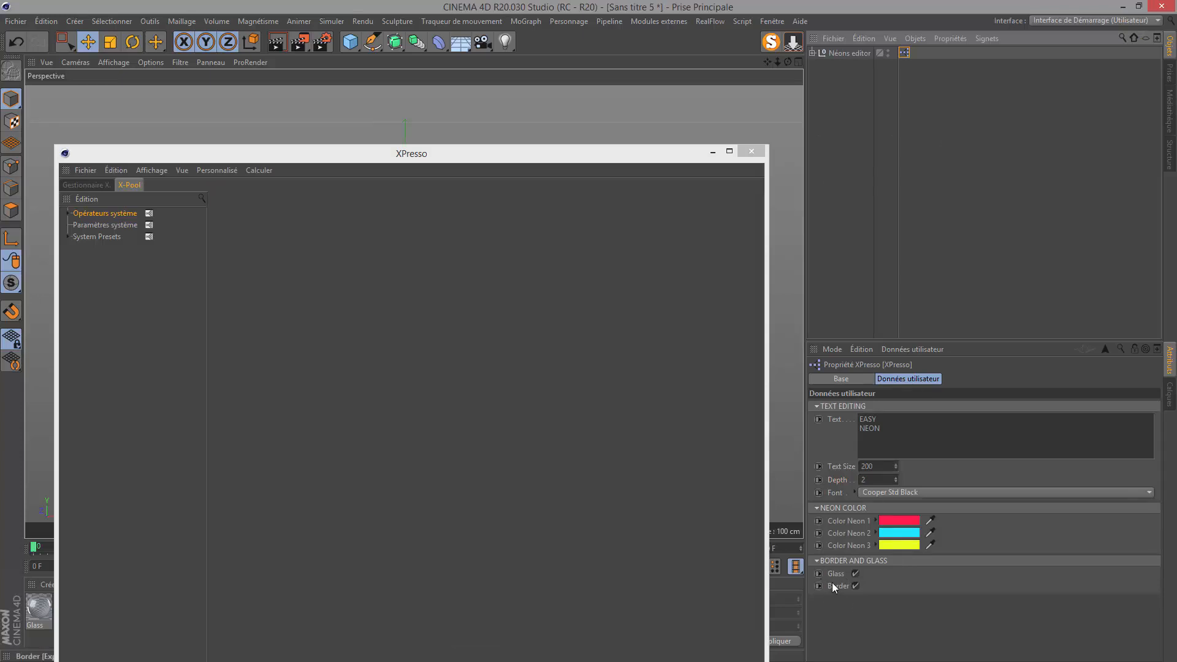
pyautogui.click(753, 154)
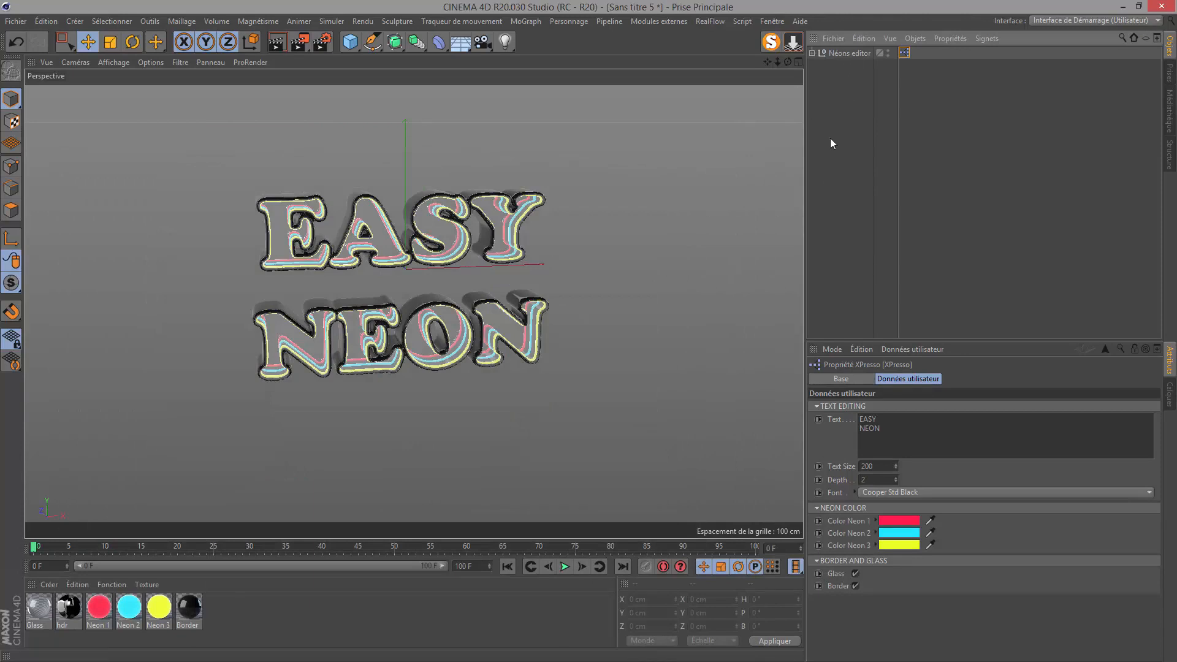
# Return to the Sans titre 3 project and reopen the Neutre object's XPresso editor clear of the user data settings
pyautogui.press('v')
pyautogui.moveTo(829, 175)
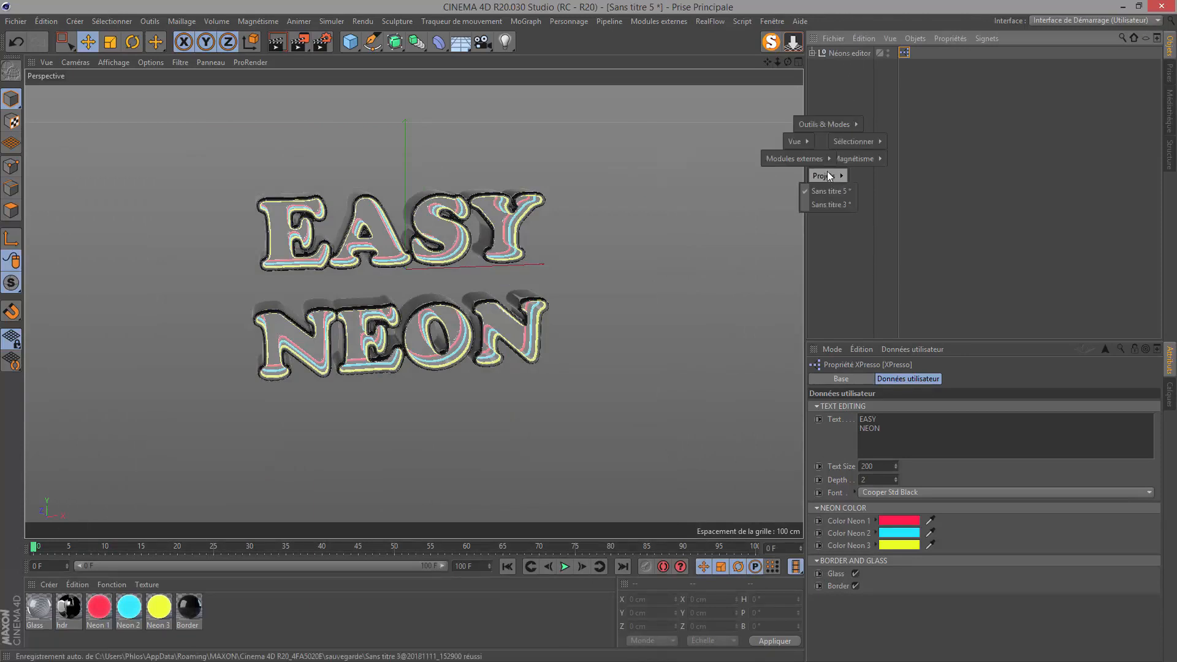
pyautogui.click(822, 205)
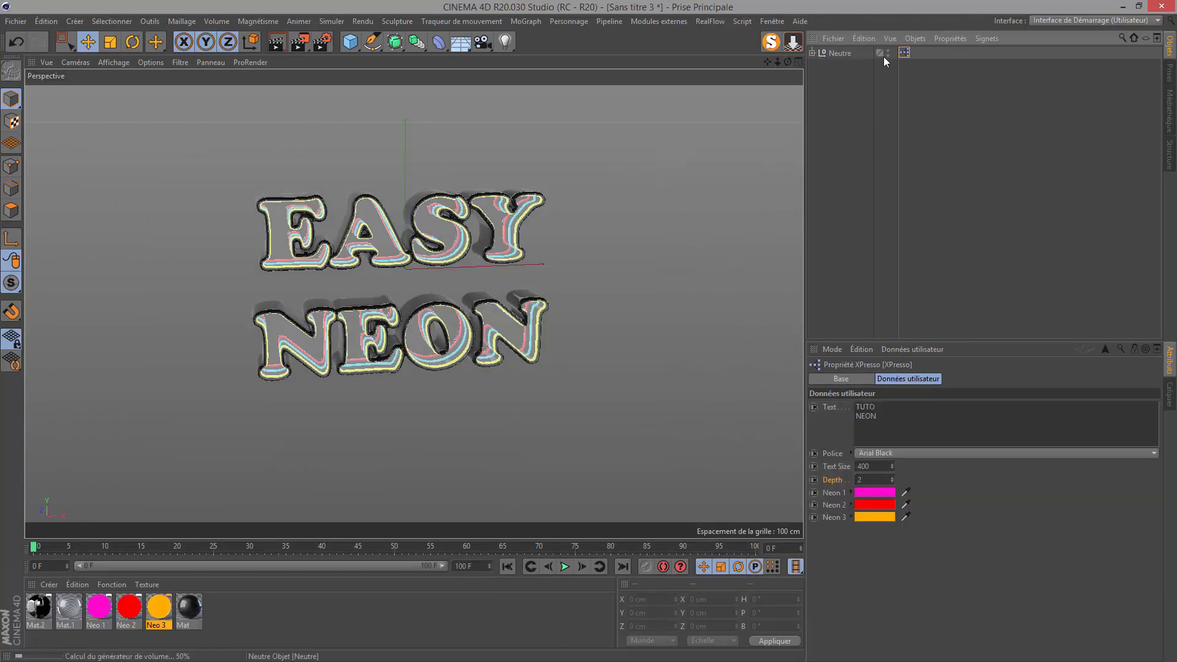
pyautogui.doubleClick(904, 53)
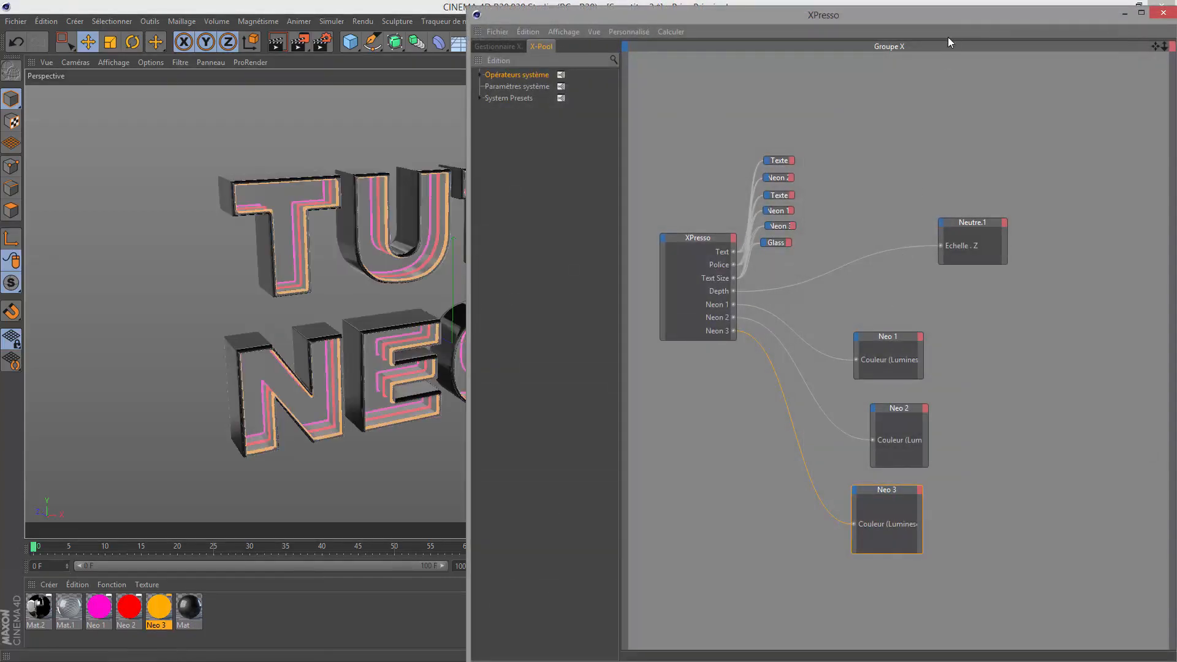
pyautogui.moveTo(944, 27); pyautogui.dragTo(490, 22)
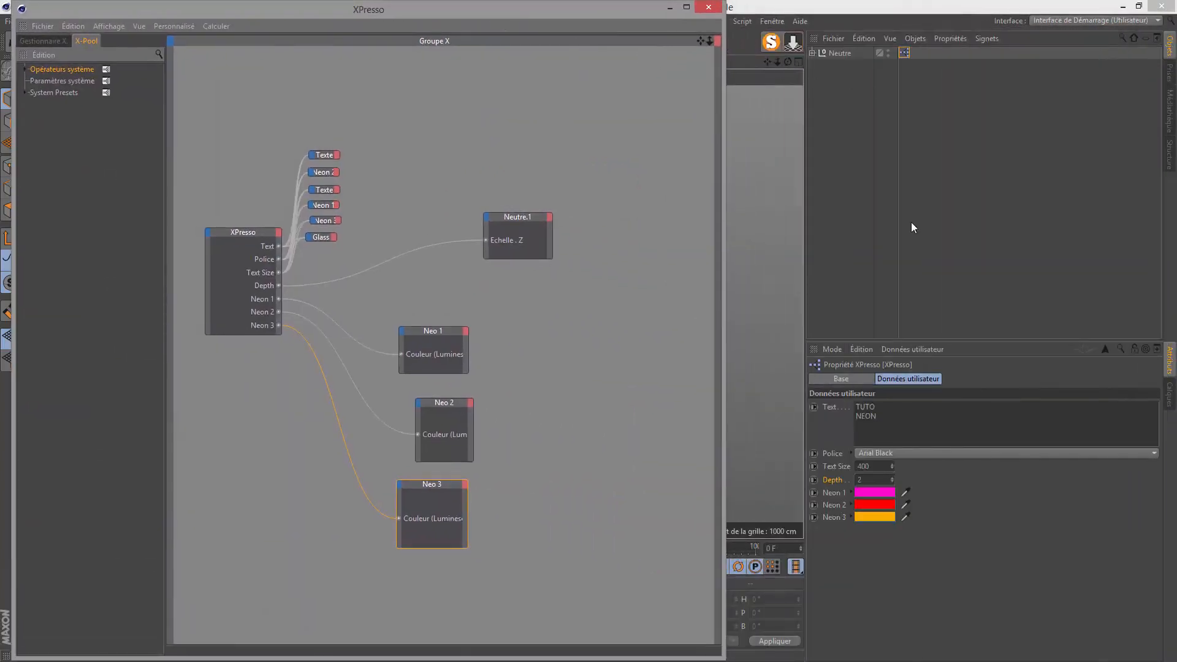
# Add a new user data entry named Border to the XPresso tag
pyautogui.click(925, 349)
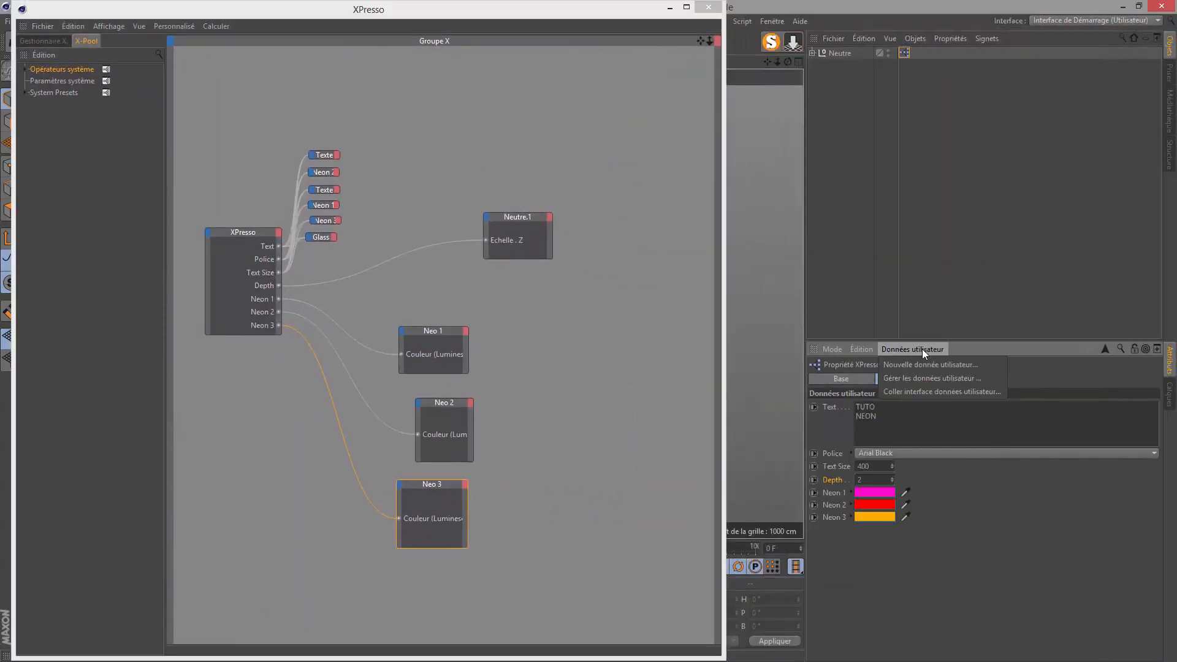
pyautogui.click(913, 380)
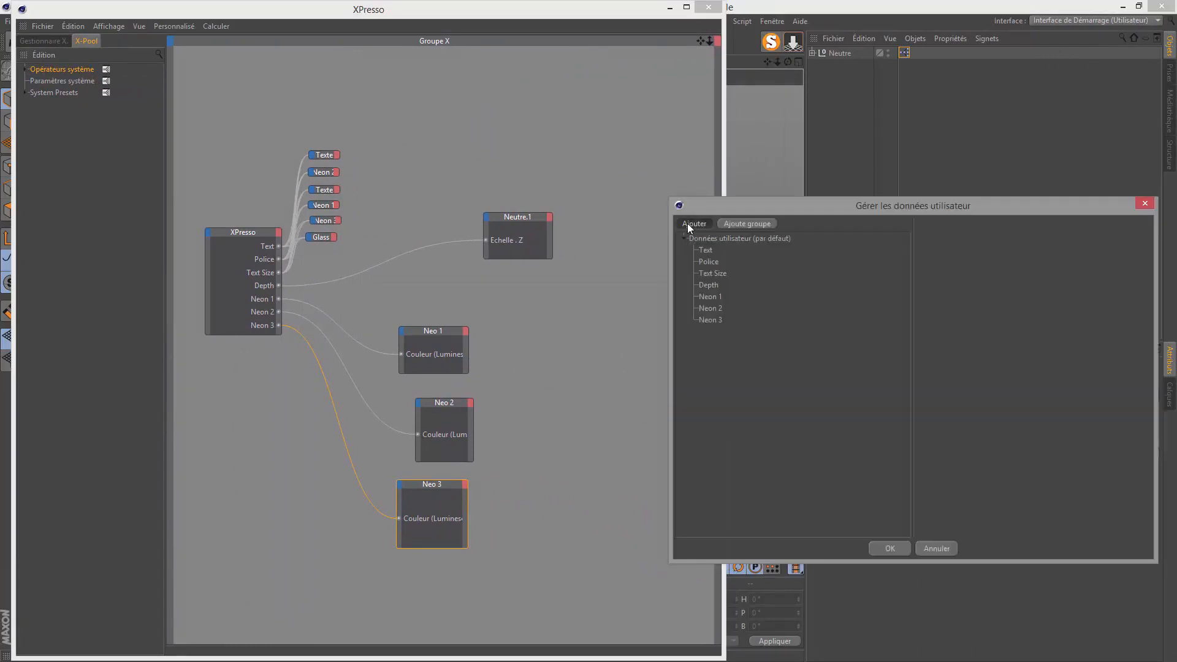
pyautogui.click(688, 223)
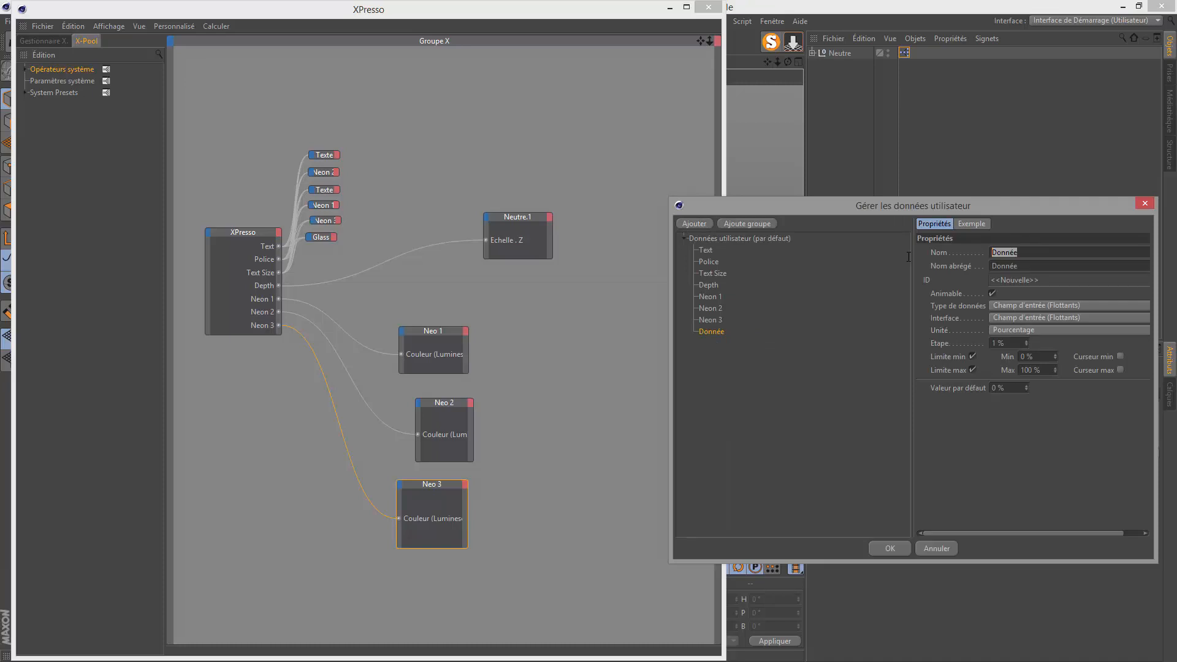
pyautogui.write('Bordu')
pyautogui.press('BackSpace')
pyautogui.write('er')
pyautogui.click(934, 265)
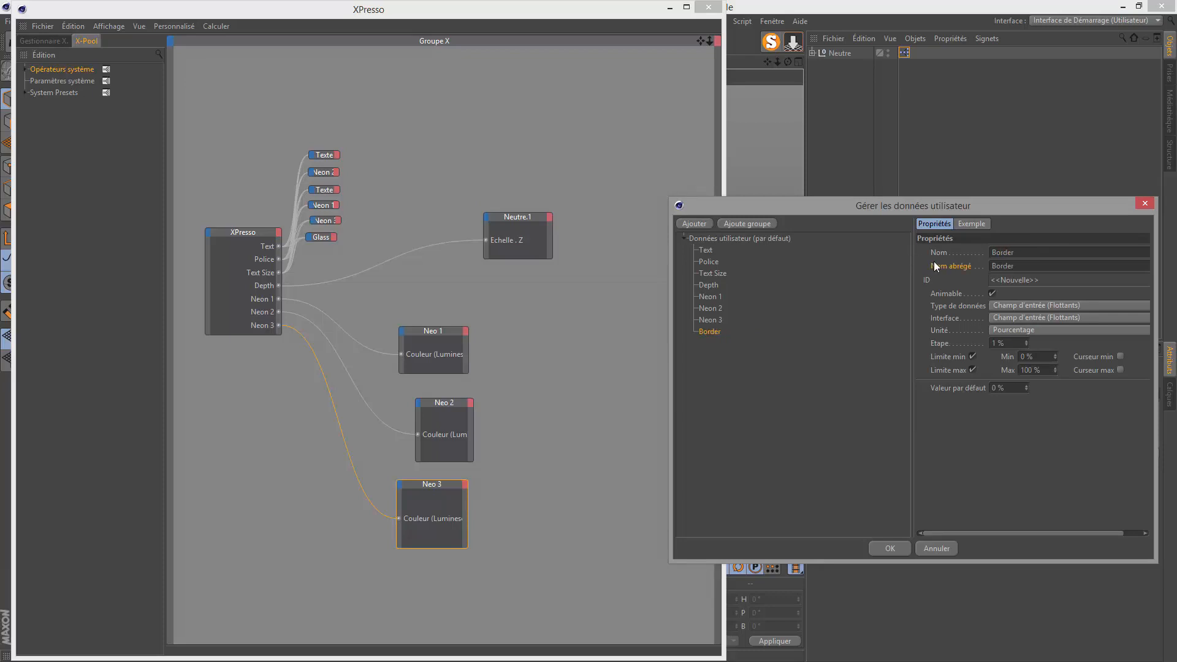
# Set Border's data type and interface to Case à cocher and accept the user data
pyautogui.click(1018, 306)
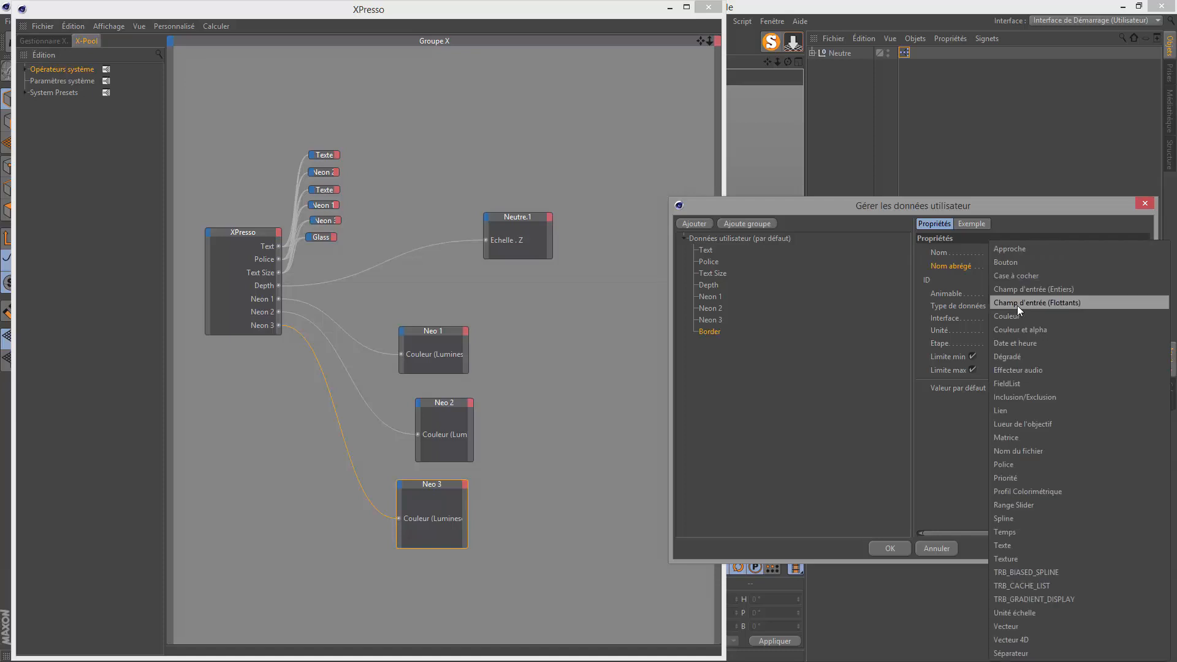
pyautogui.click(1010, 276)
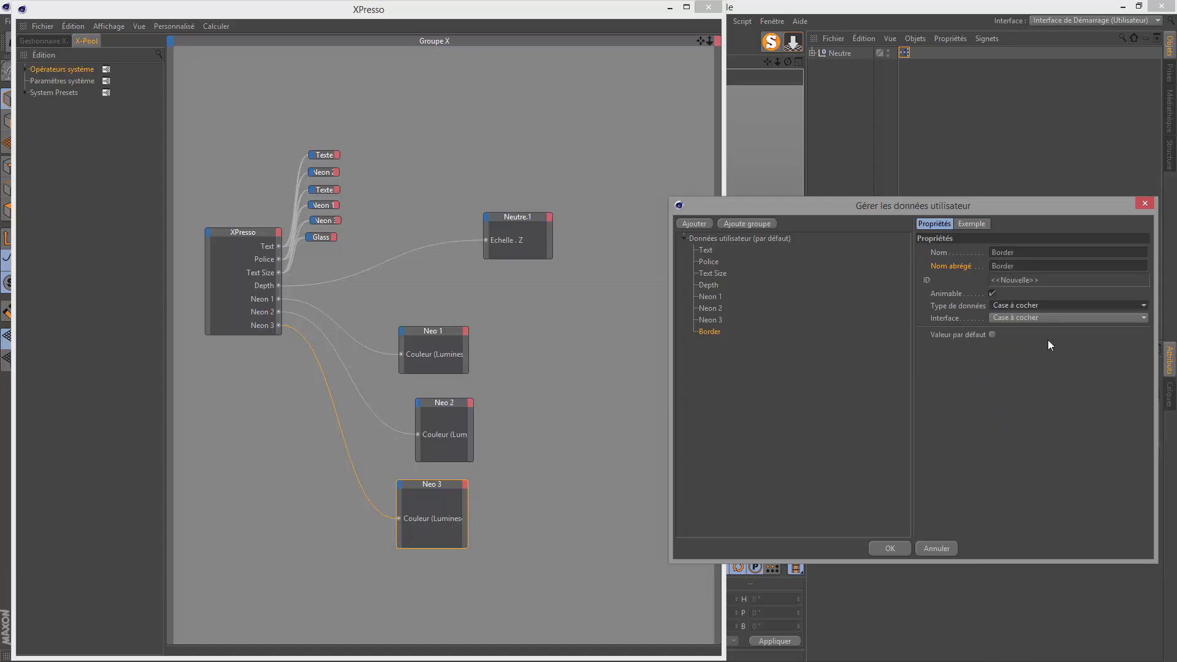
pyautogui.click(1009, 317)
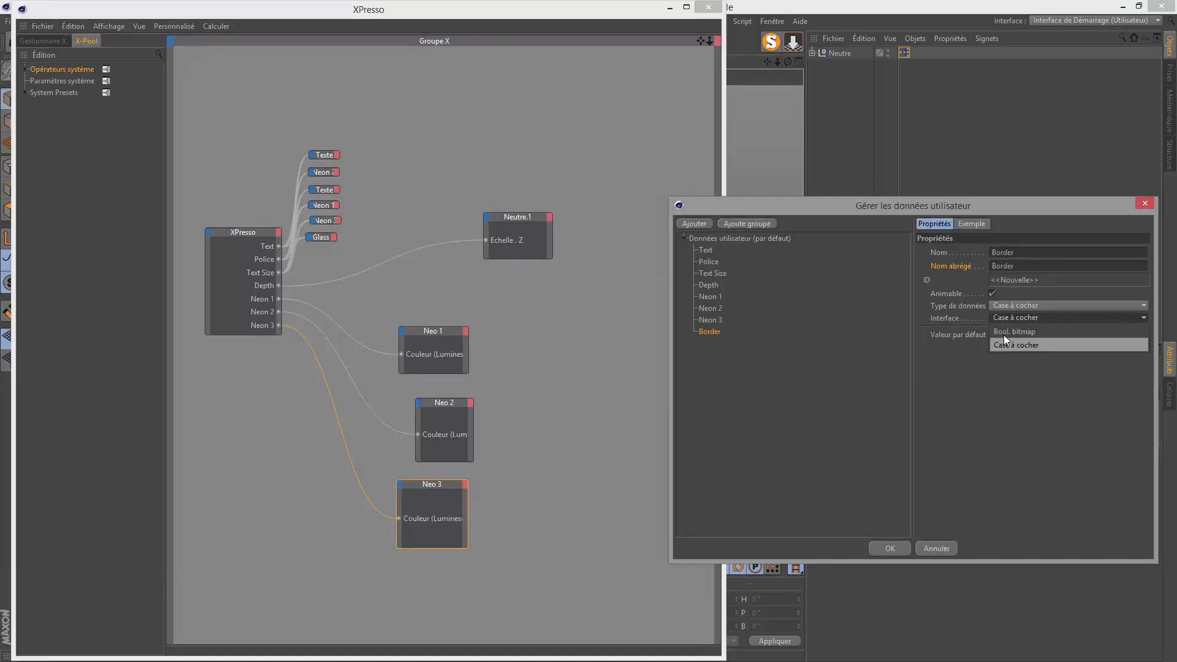
pyautogui.click(996, 345)
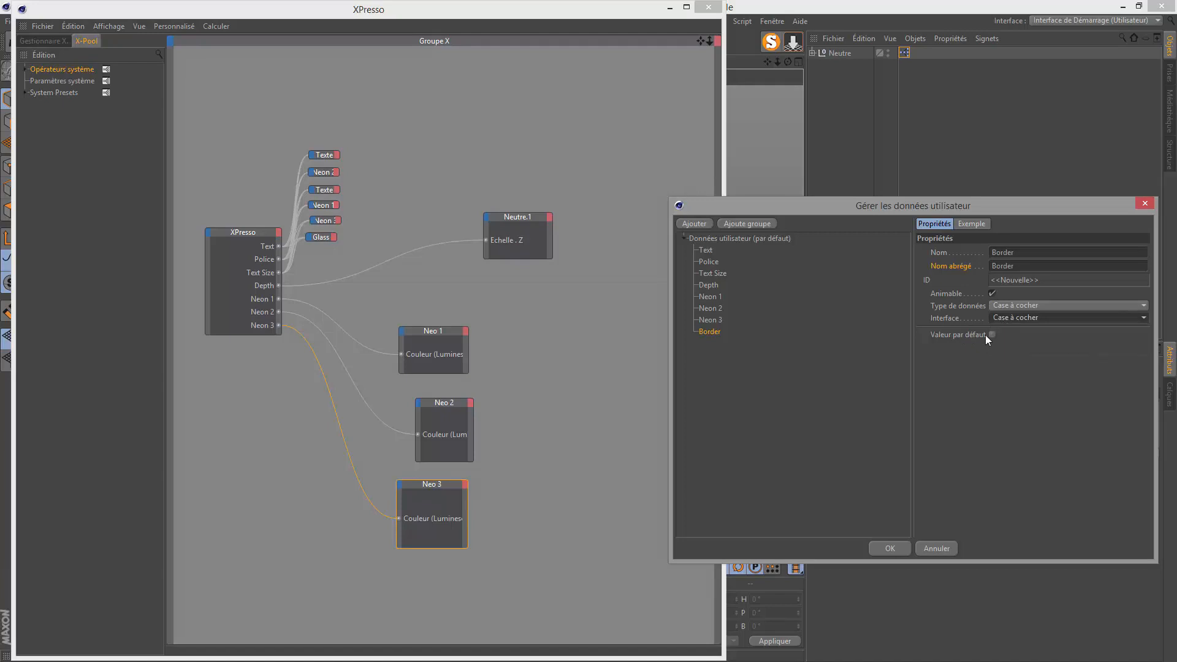
pyautogui.click(888, 549)
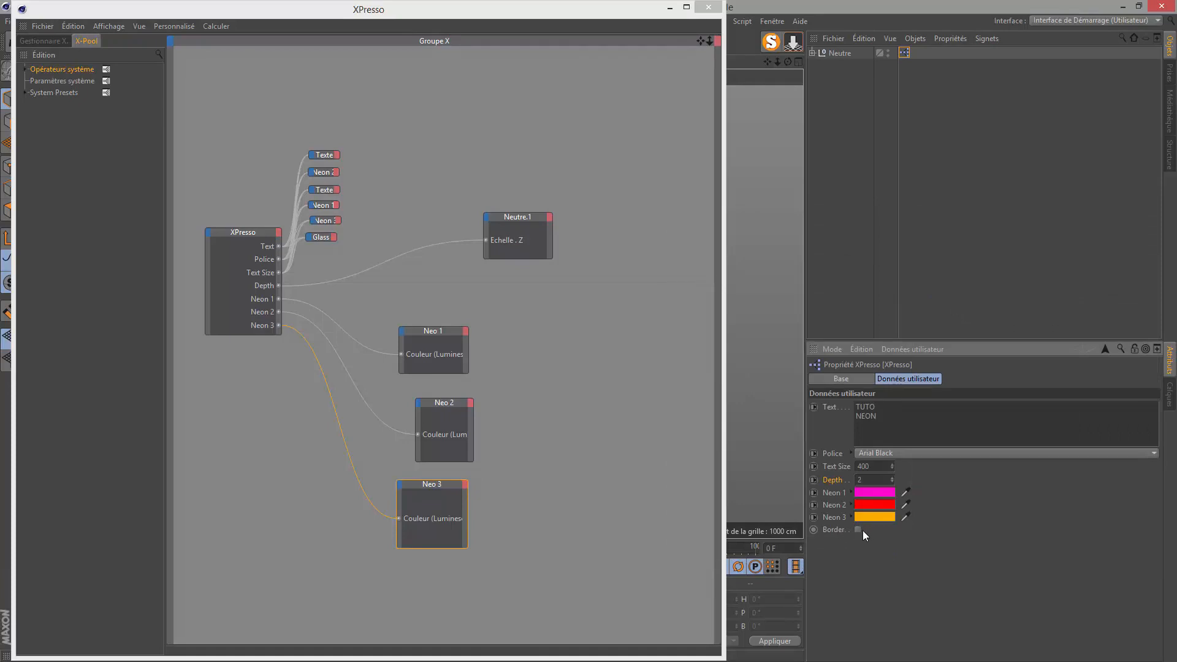
# Add a user data entry named Glass with the data type Case à cocher and accept it
pyautogui.click(893, 348)
pyautogui.click(885, 379)
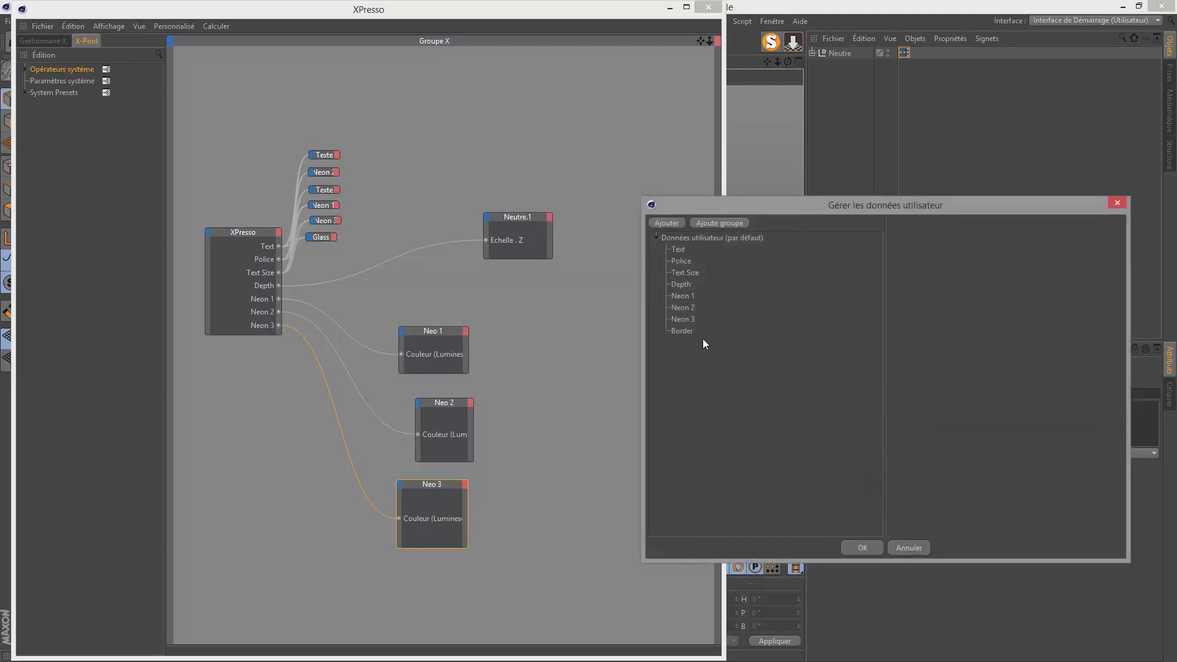
pyautogui.click(679, 333)
pyautogui.click(666, 222)
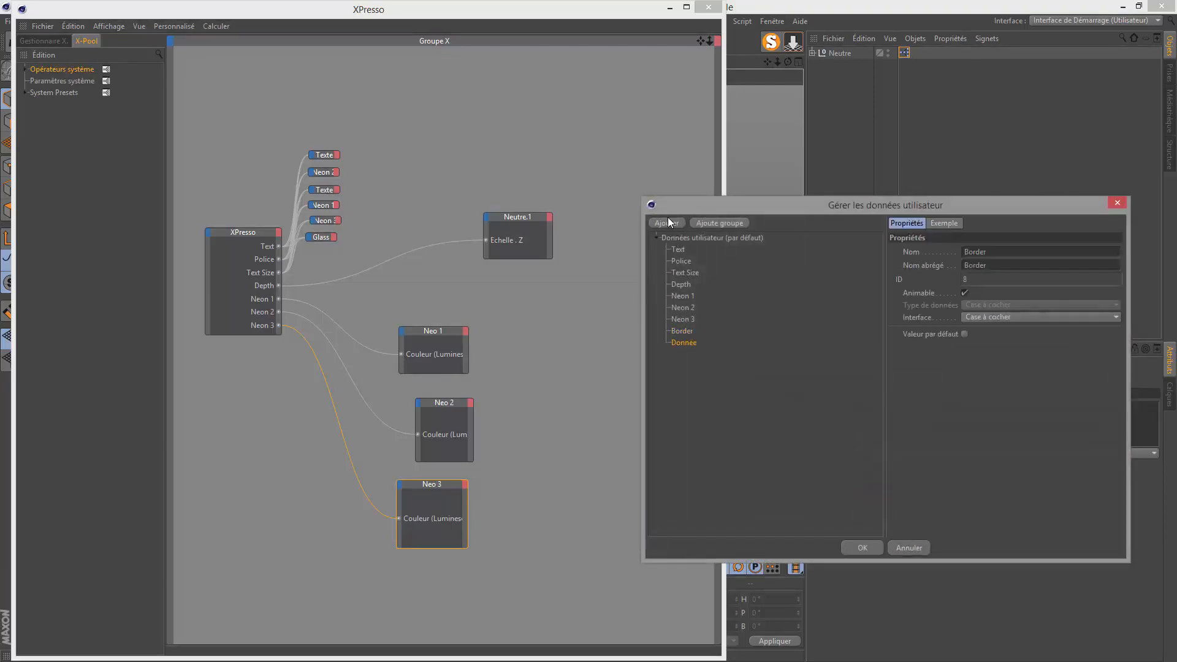
pyautogui.doubleClick(990, 251)
pyautogui.write('G')
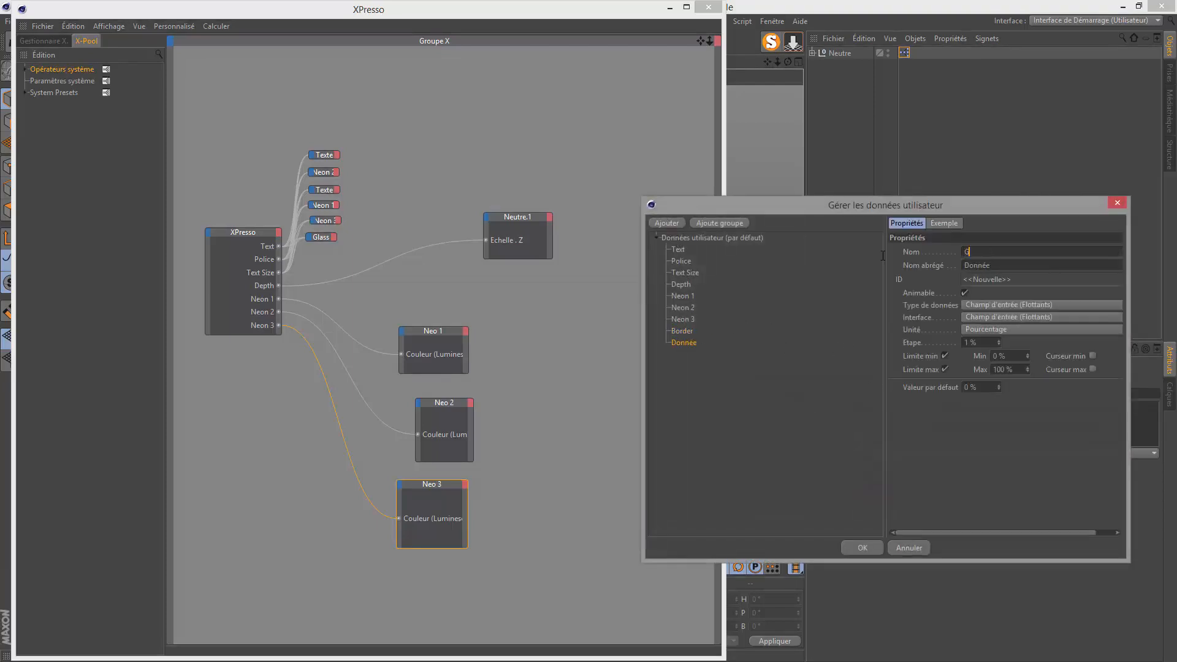
pyautogui.write('lass')
pyautogui.click(989, 303)
pyautogui.click(1005, 276)
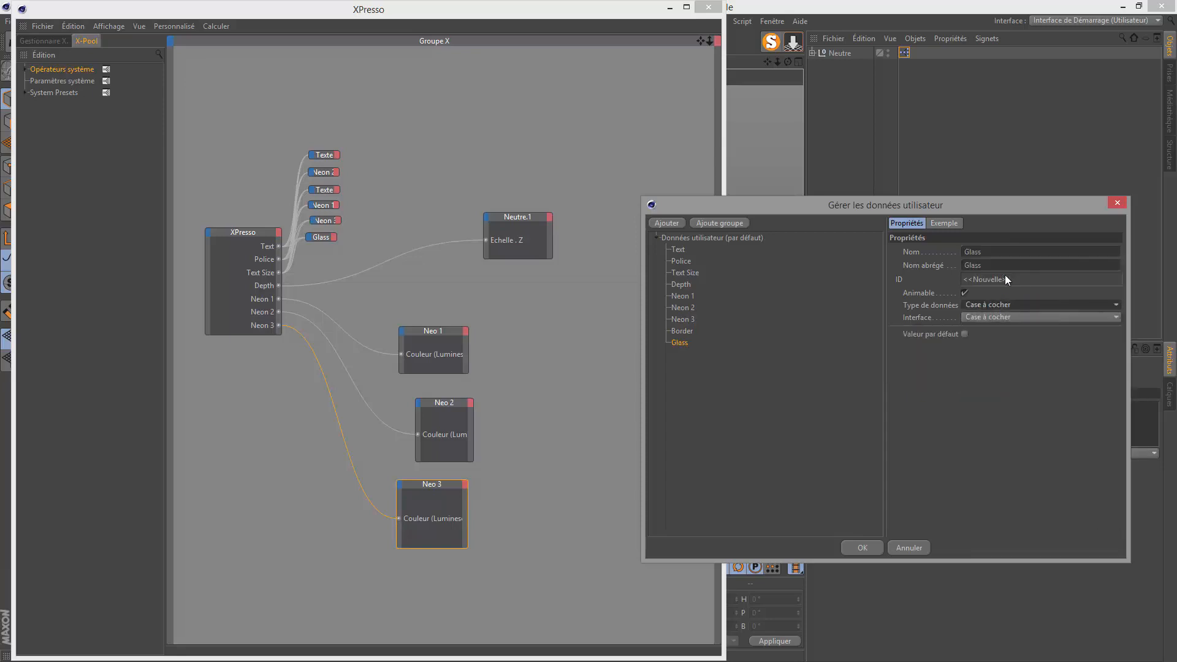
pyautogui.click(862, 547)
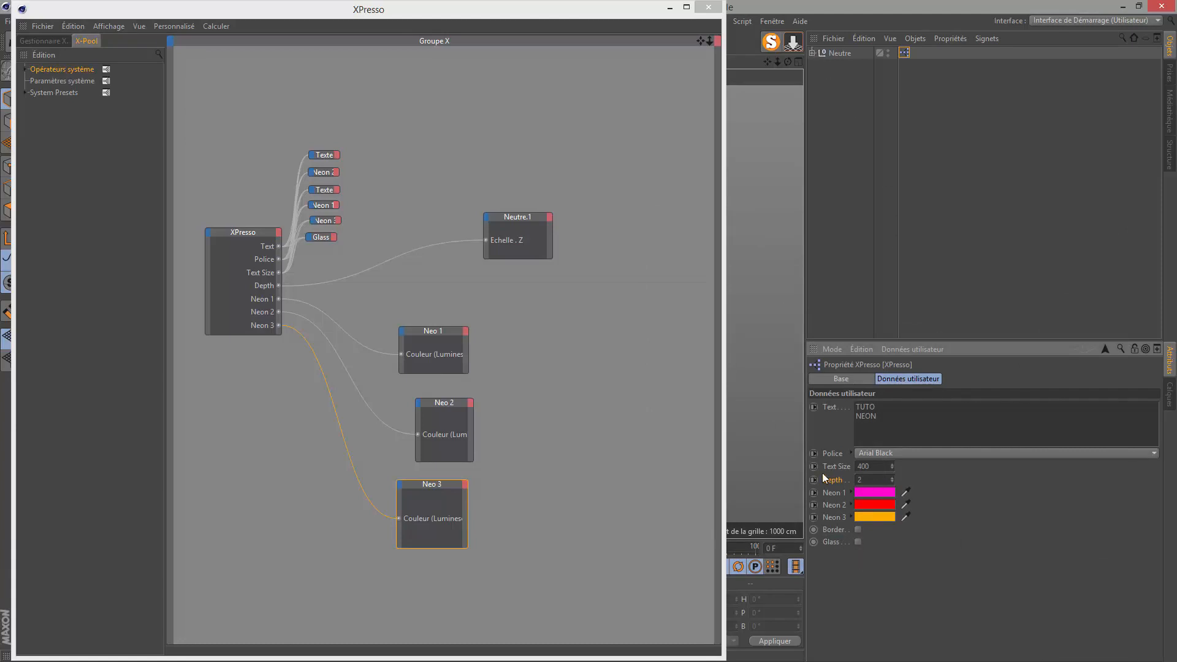
# Close the XPresso editor, then expand the Neutre hierarchy and collapse its Boite branch
pyautogui.click(709, 7)
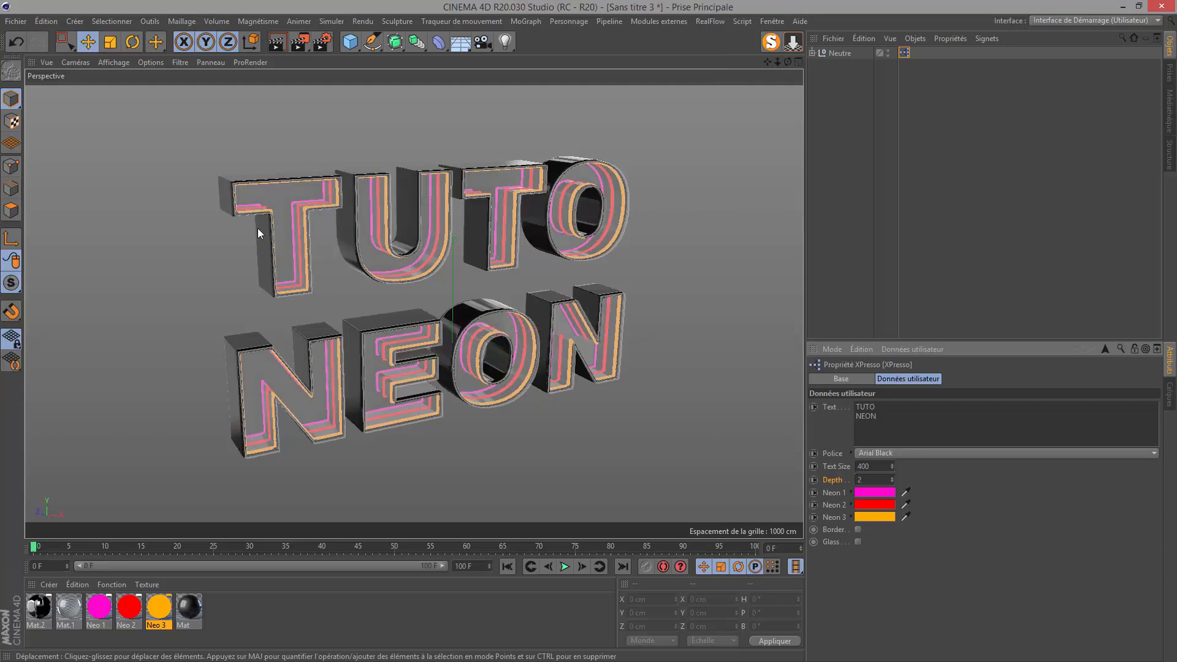
pyautogui.click(813, 54)
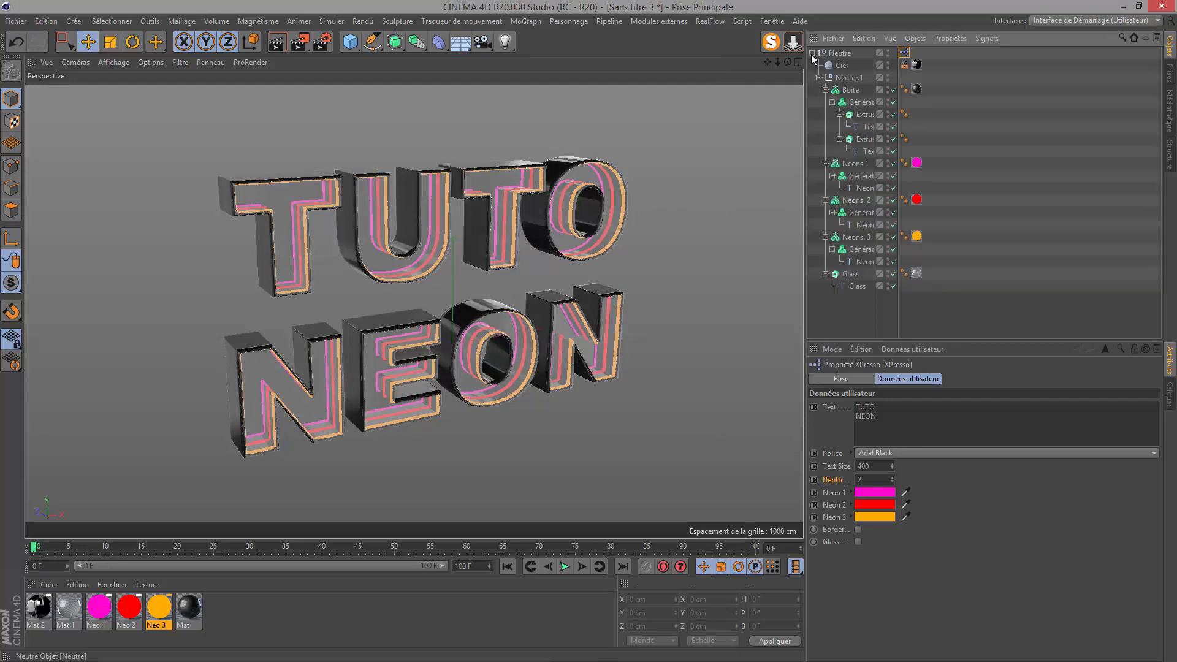
pyautogui.click(850, 90)
pyautogui.click(825, 91)
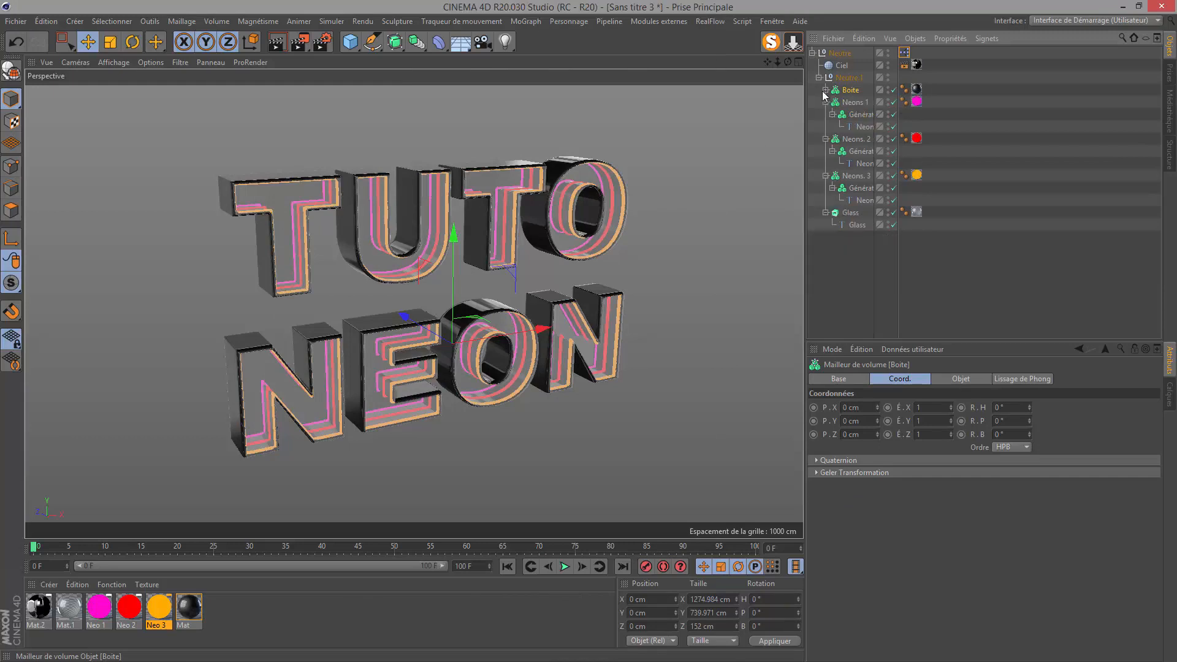
# Render a preview of the neon text with the Boite object hidden, and show Boite again
pyautogui.click(889, 89)
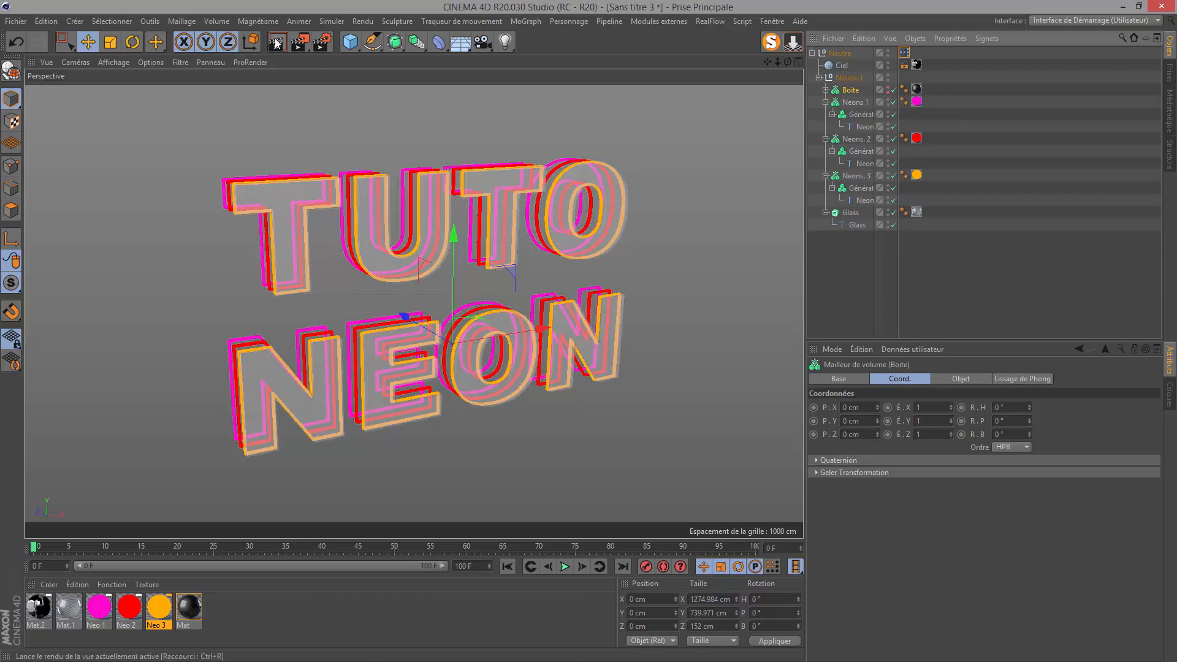
pyautogui.hotkey('ctrl', 'r')
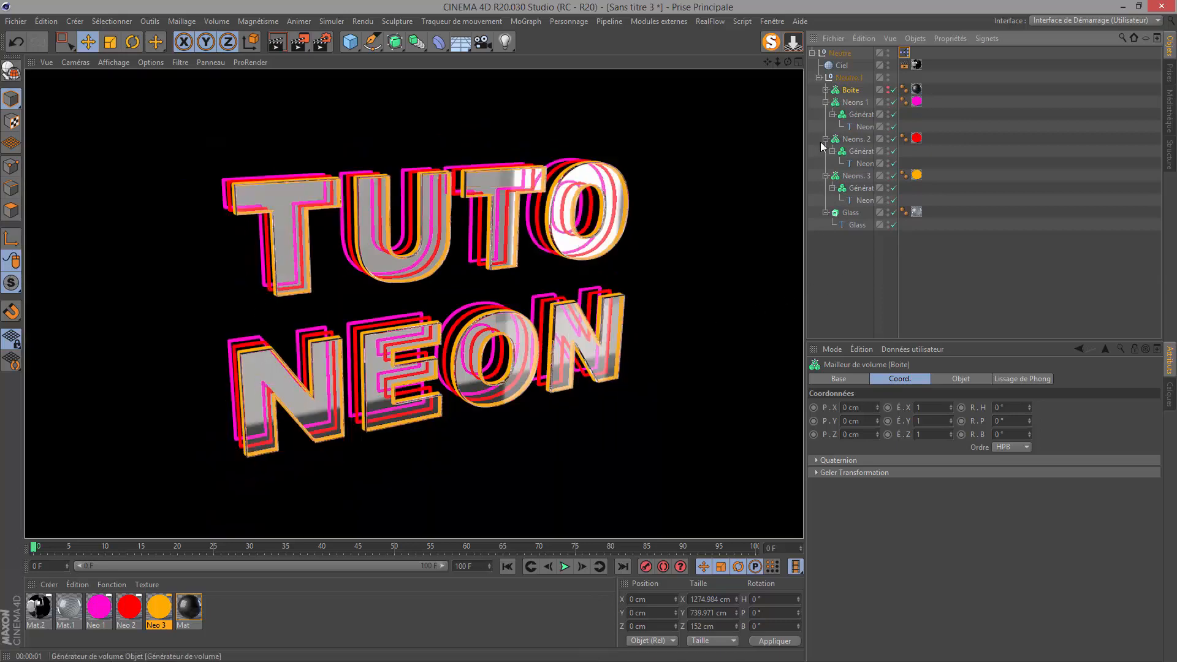
pyautogui.click(888, 88)
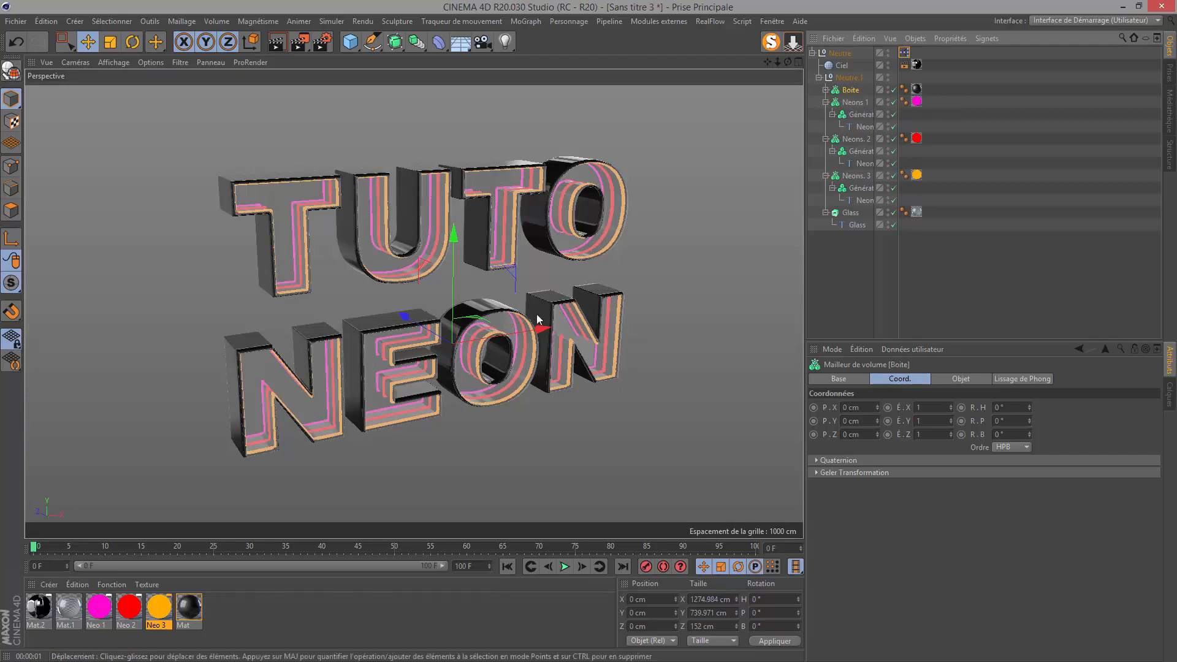
# Open the Neutre XPresso graph and add the Boite object to it as a node below Neo 3
pyautogui.doubleClick(905, 53)
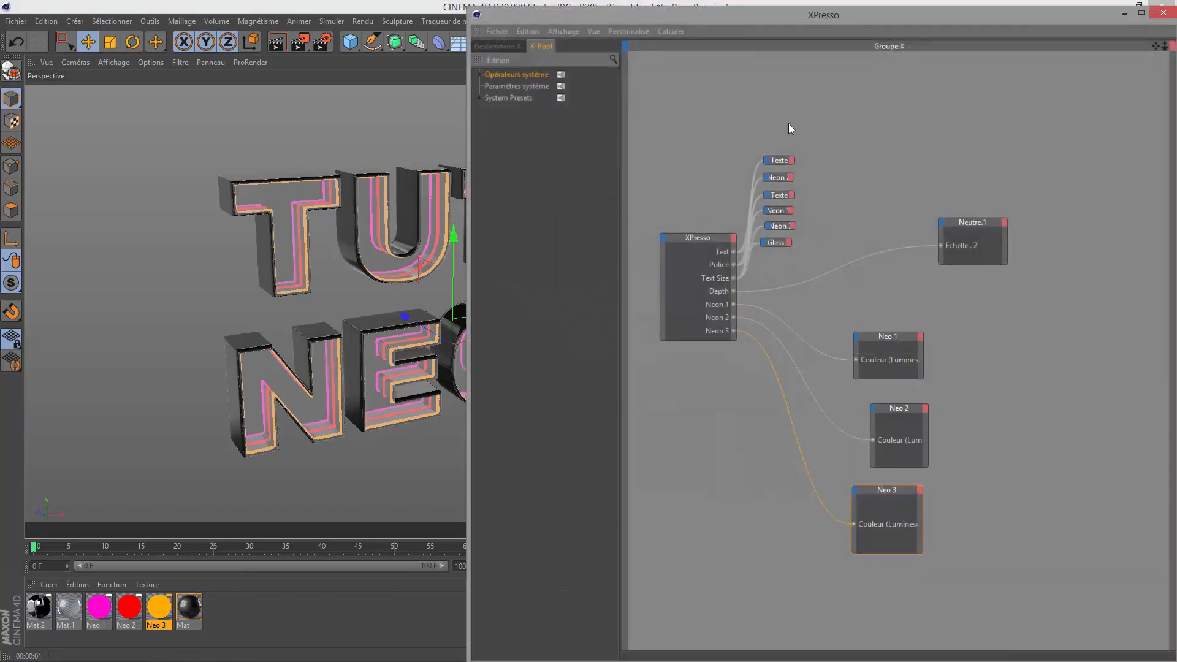
pyautogui.moveTo(724, 16); pyautogui.dragTo(285, 43)
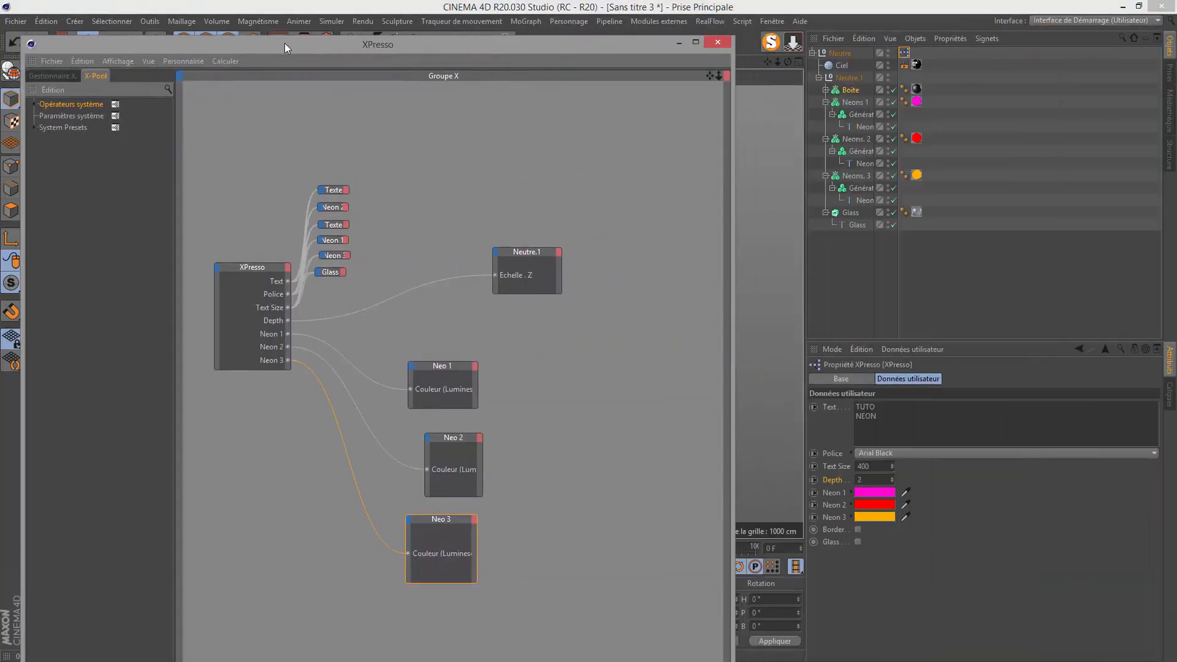
pyautogui.moveTo(847, 91); pyautogui.dragTo(452, 623)
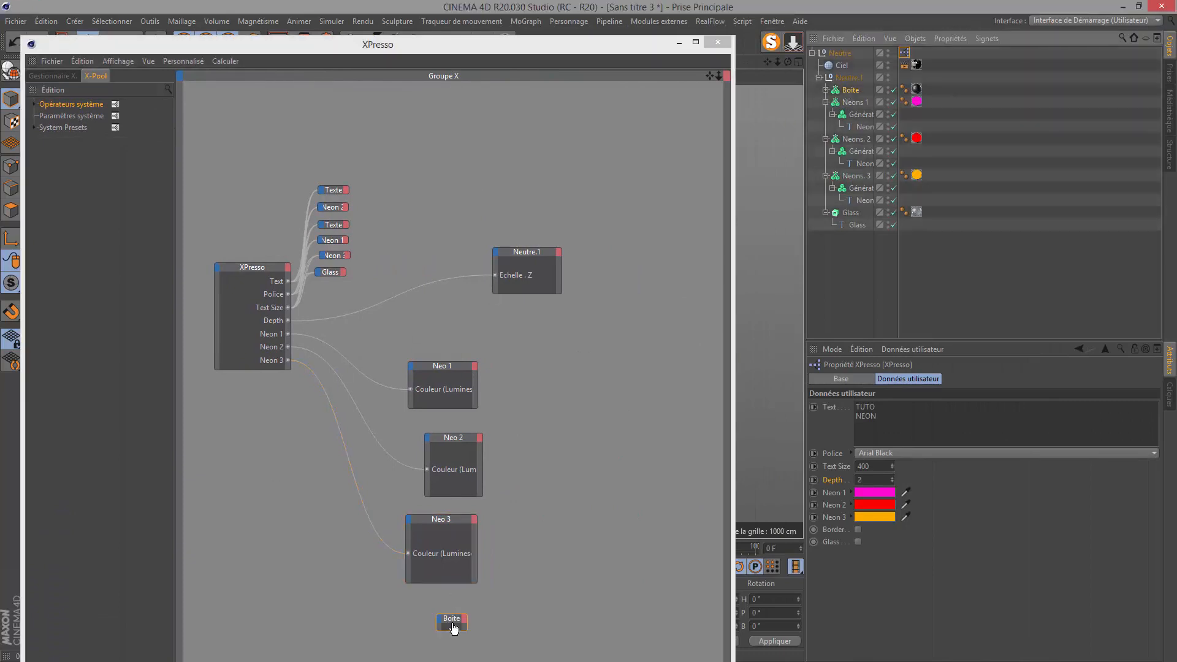
# Collapse the Neo 3, Neo 2, Neo 1 and Neutre.1 nodes in the XPresso graph
pyautogui.moveTo(531, 607); pyautogui.dragTo(421, 417)
pyautogui.click(438, 522)
pyautogui.doubleClick(438, 521)
pyautogui.doubleClick(445, 439)
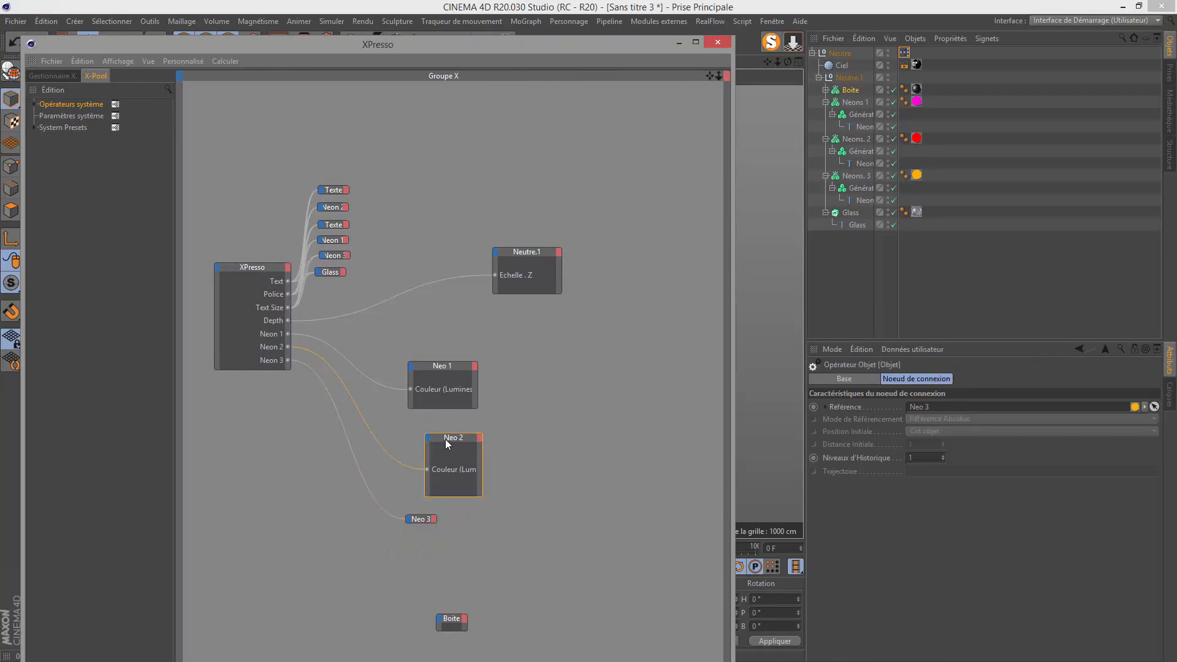
pyautogui.click(449, 364)
pyautogui.doubleClick(447, 366)
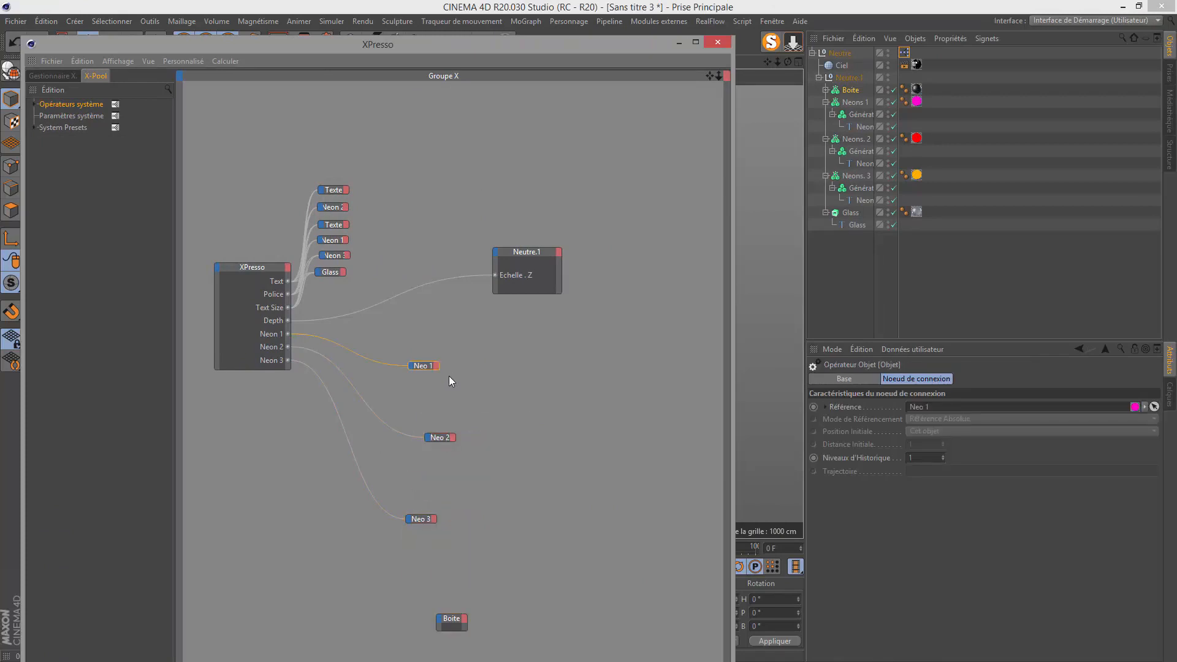
pyautogui.moveTo(422, 364); pyautogui.dragTo(402, 335)
pyautogui.click(534, 253)
pyautogui.doubleClick(533, 251)
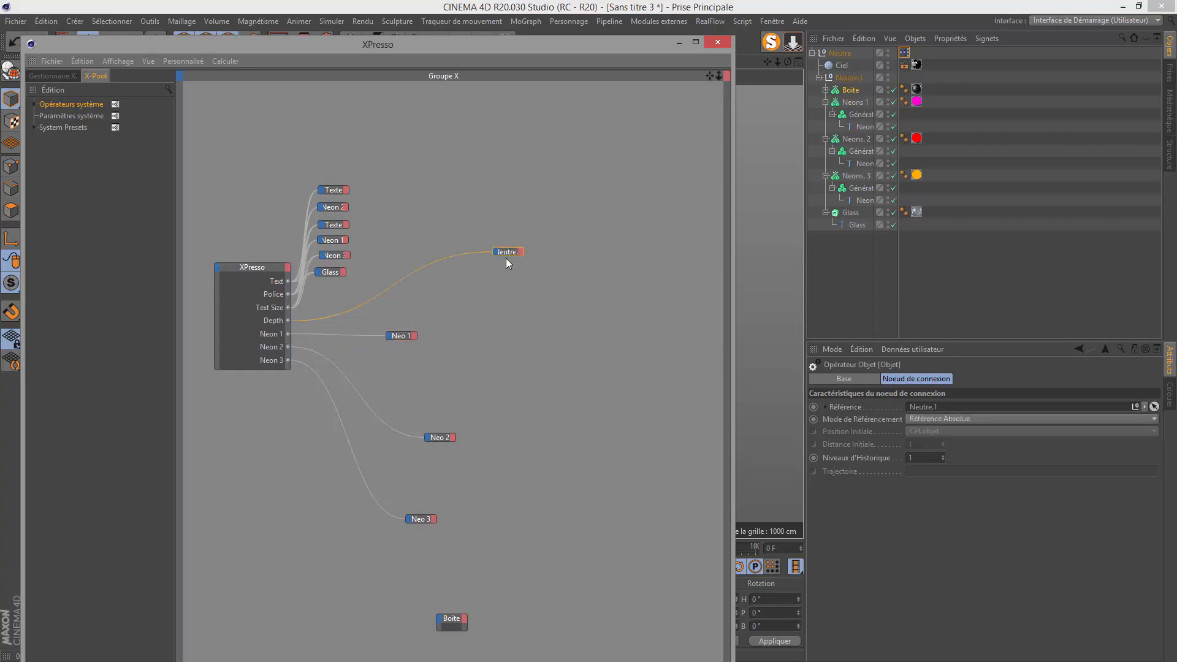
# Stack the collapsed Neutre.1, Neo 1, Neo 2 and Neo 3 nodes under Glass, and enlarge the Boite node below them
pyautogui.moveTo(506, 252); pyautogui.dragTo(332, 291)
pyautogui.moveTo(400, 337); pyautogui.dragTo(336, 313)
pyautogui.moveTo(436, 441); pyautogui.dragTo(361, 377)
pyautogui.moveTo(423, 518); pyautogui.dragTo(339, 347)
pyautogui.moveTo(455, 619); pyautogui.dragTo(423, 460)
# Add Visibilité (Rendu) and Visibilité (Vue) input ports to the Boite node
pyautogui.click(851, 92)
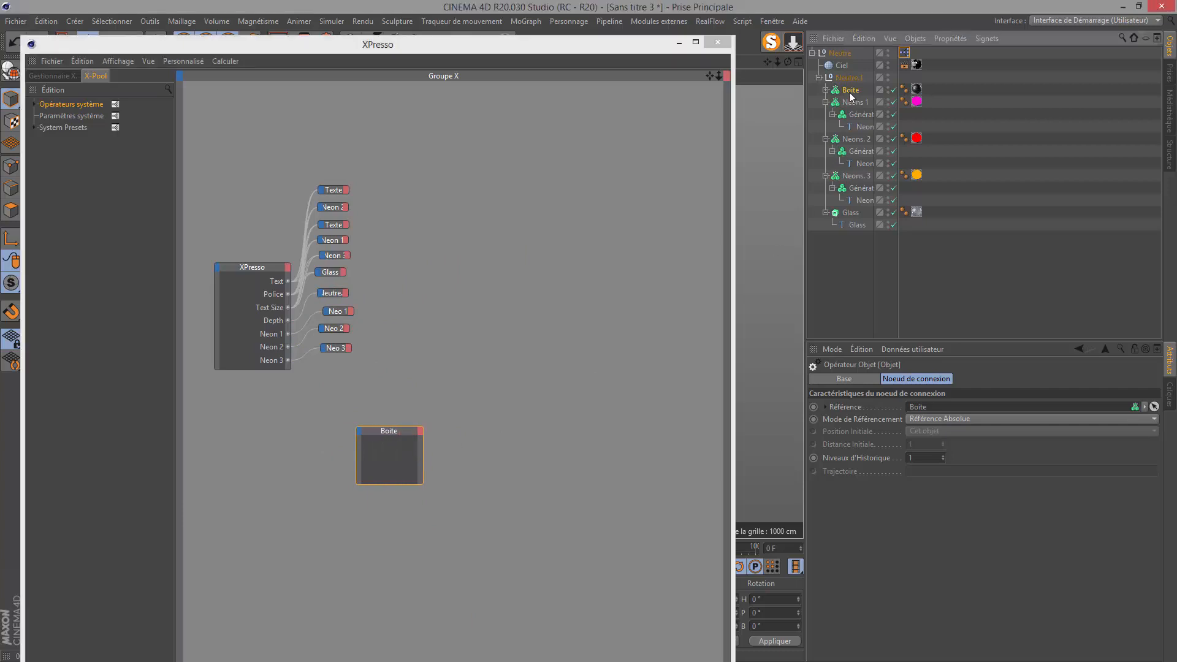
pyautogui.click(839, 379)
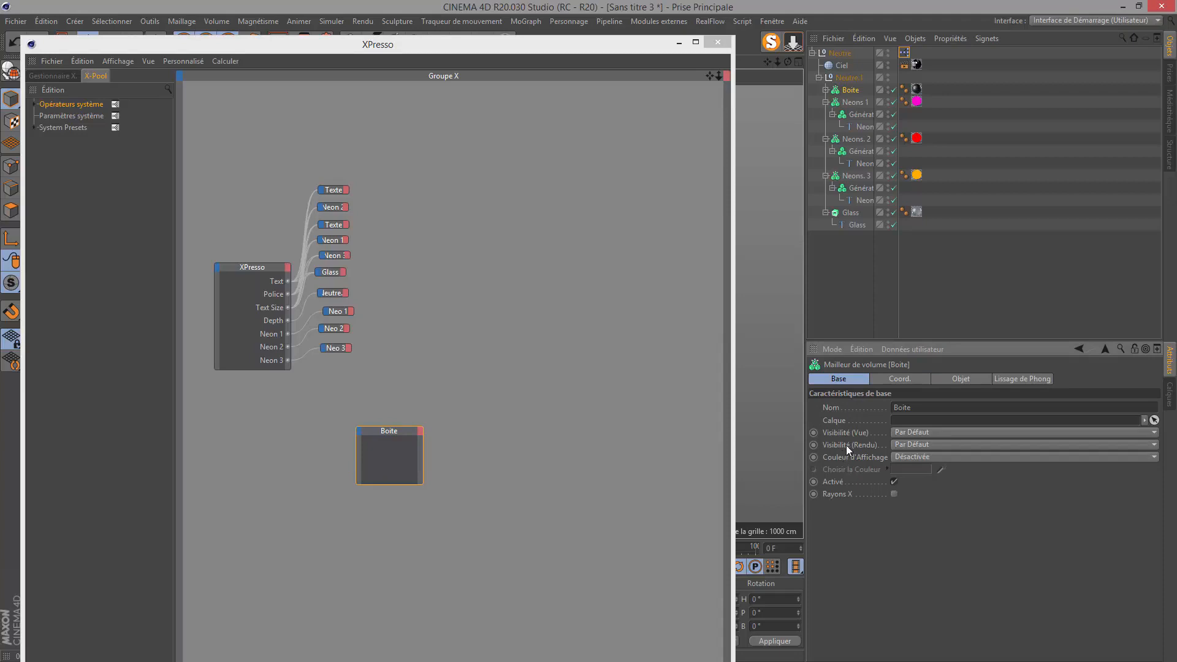
pyautogui.click(359, 435)
pyautogui.click(359, 431)
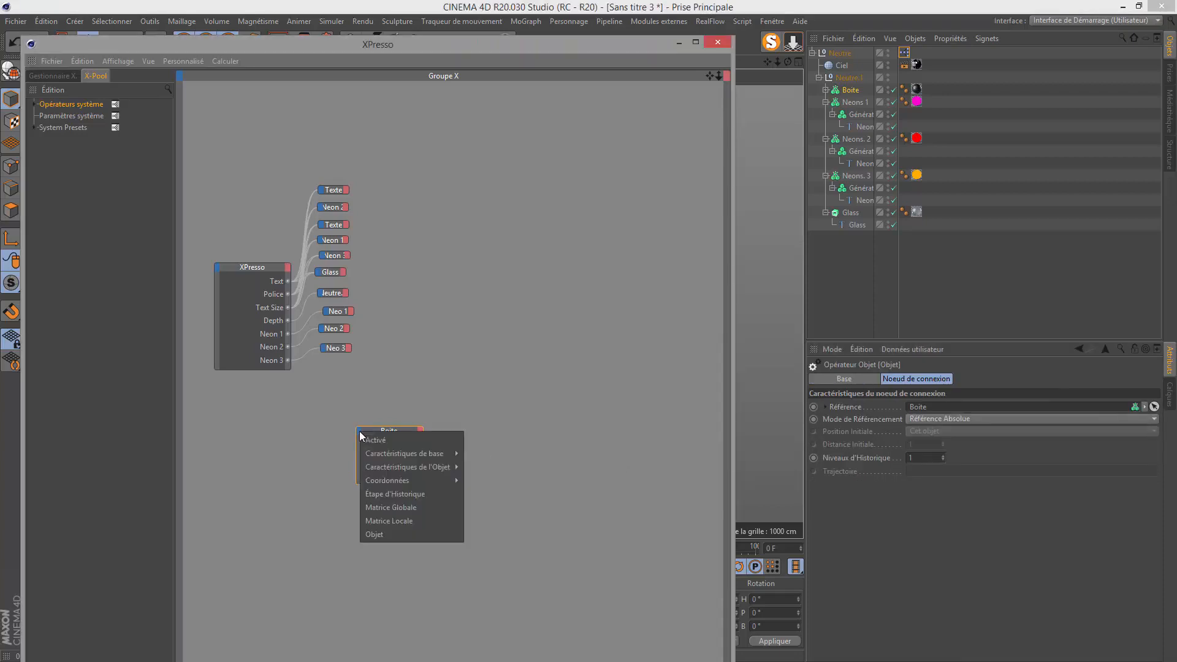
pyautogui.moveTo(370, 453)
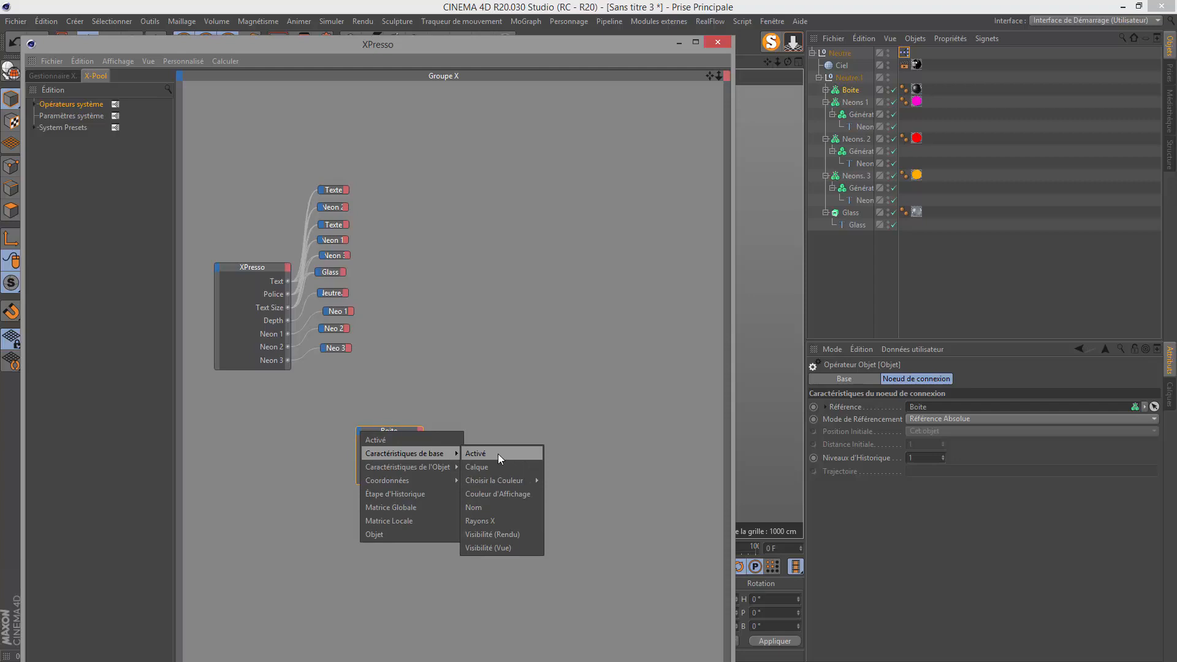
pyautogui.click(494, 535)
pyautogui.click(362, 430)
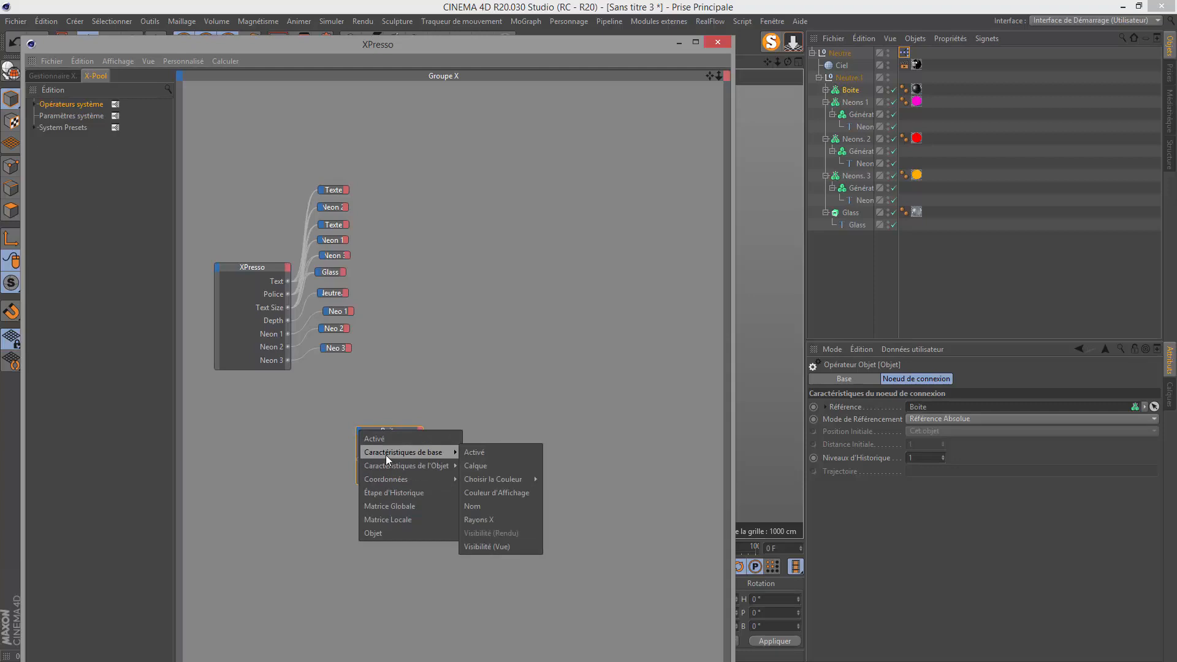
pyautogui.click(501, 547)
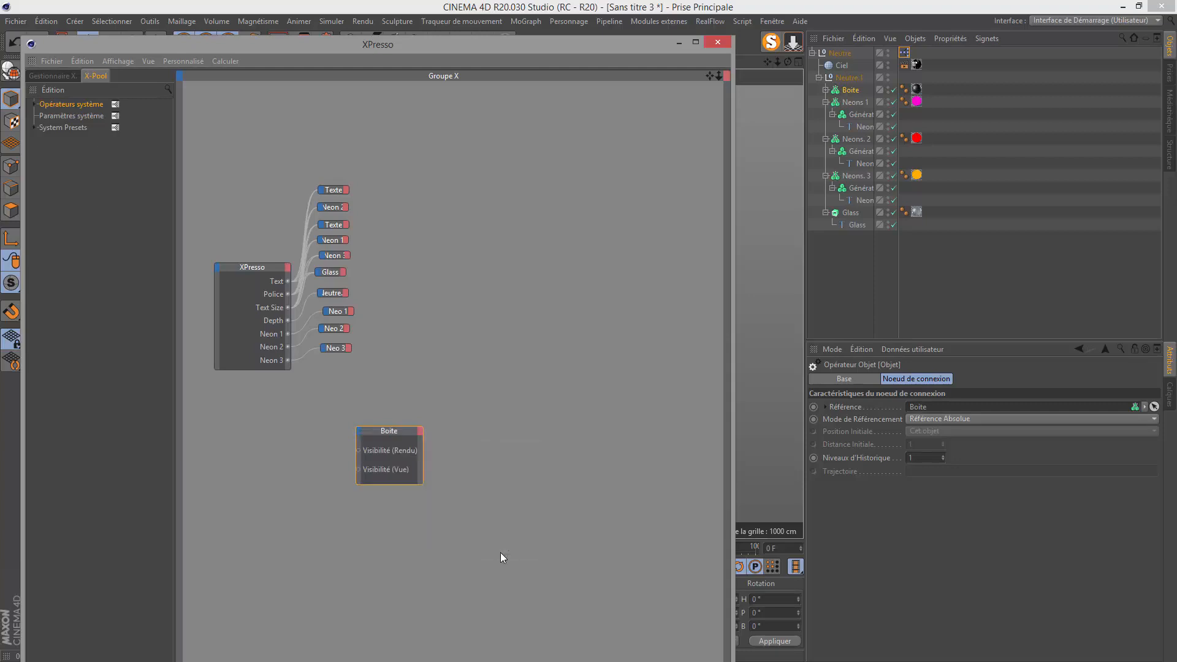
# Add a Border output port to the XPresso node and connect it to both visibility inputs of Boite
pyautogui.click(288, 270)
pyautogui.moveTo(300, 280)
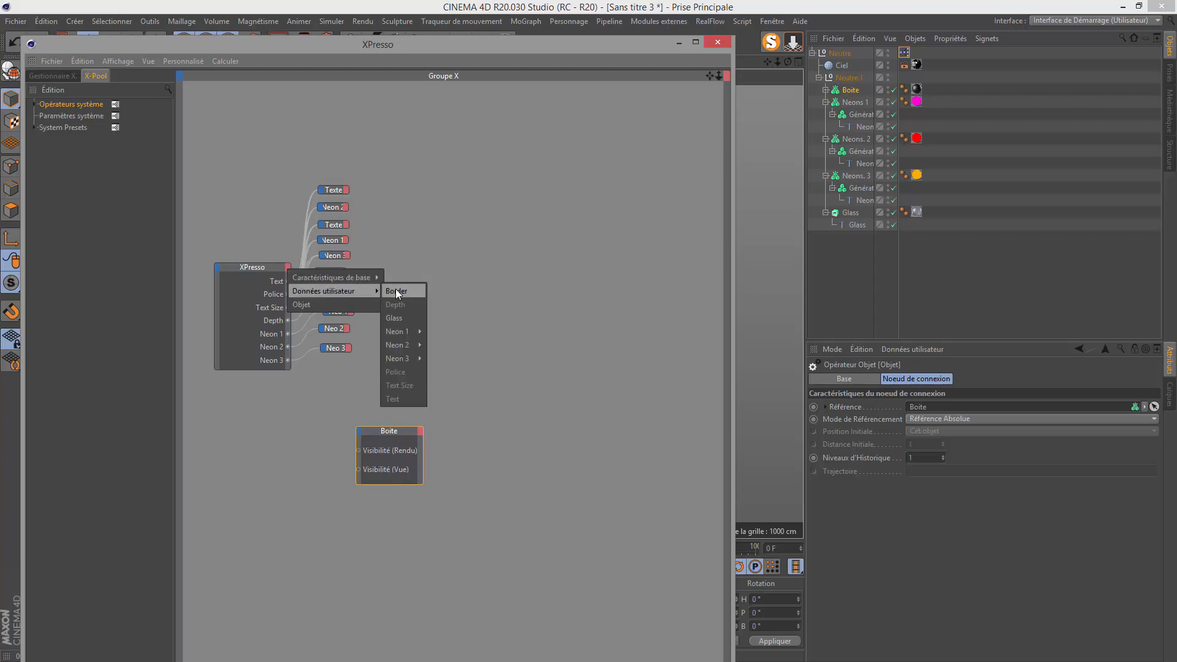
pyautogui.click(395, 291)
pyautogui.moveTo(288, 363); pyautogui.dragTo(358, 453)
pyautogui.moveTo(291, 368); pyautogui.dragTo(360, 476)
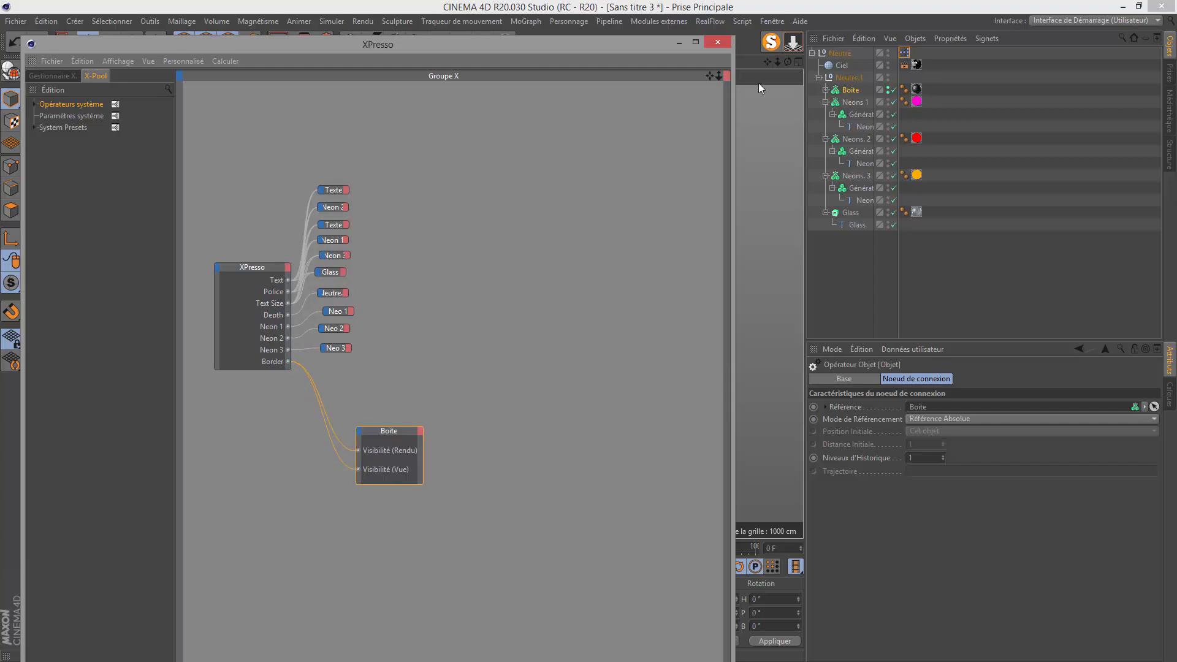
# Close the graph and test the Border user-data option by switching it on and off, leaving it off
pyautogui.click(725, 41)
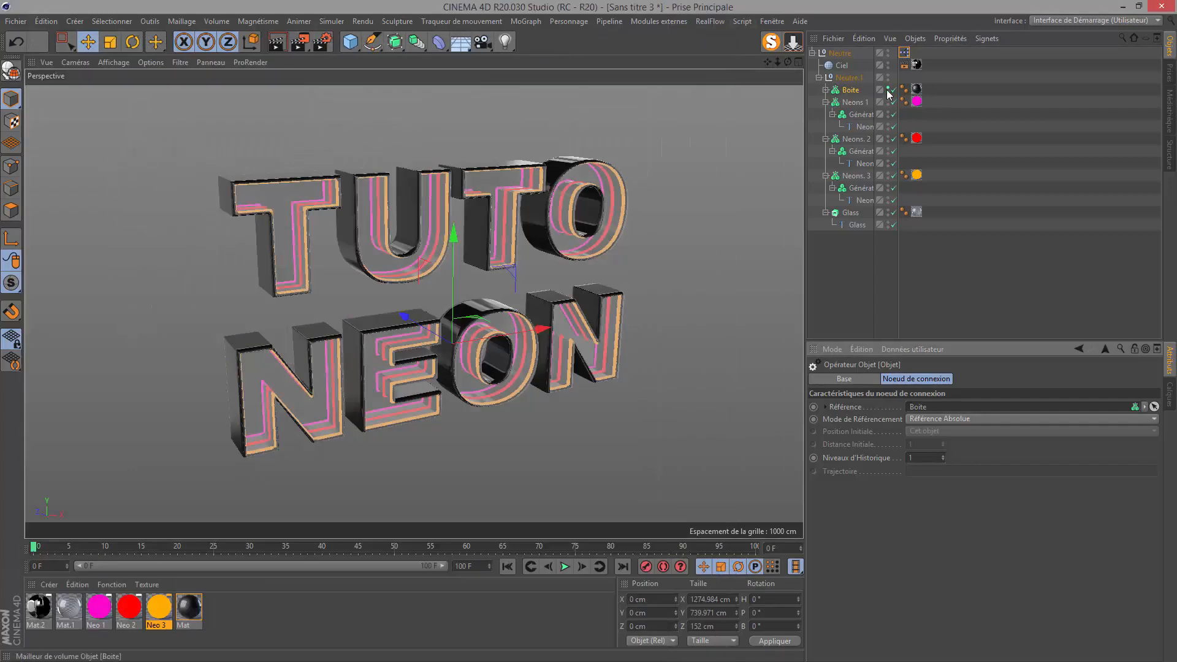
pyautogui.click(905, 52)
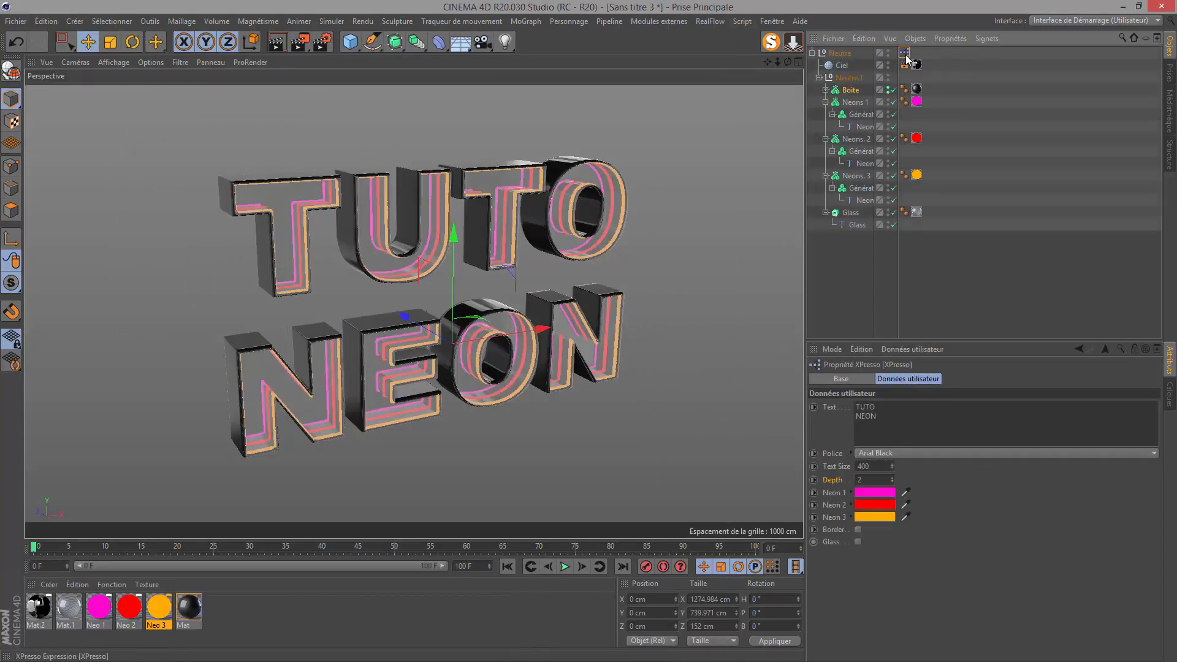
pyautogui.click(857, 530)
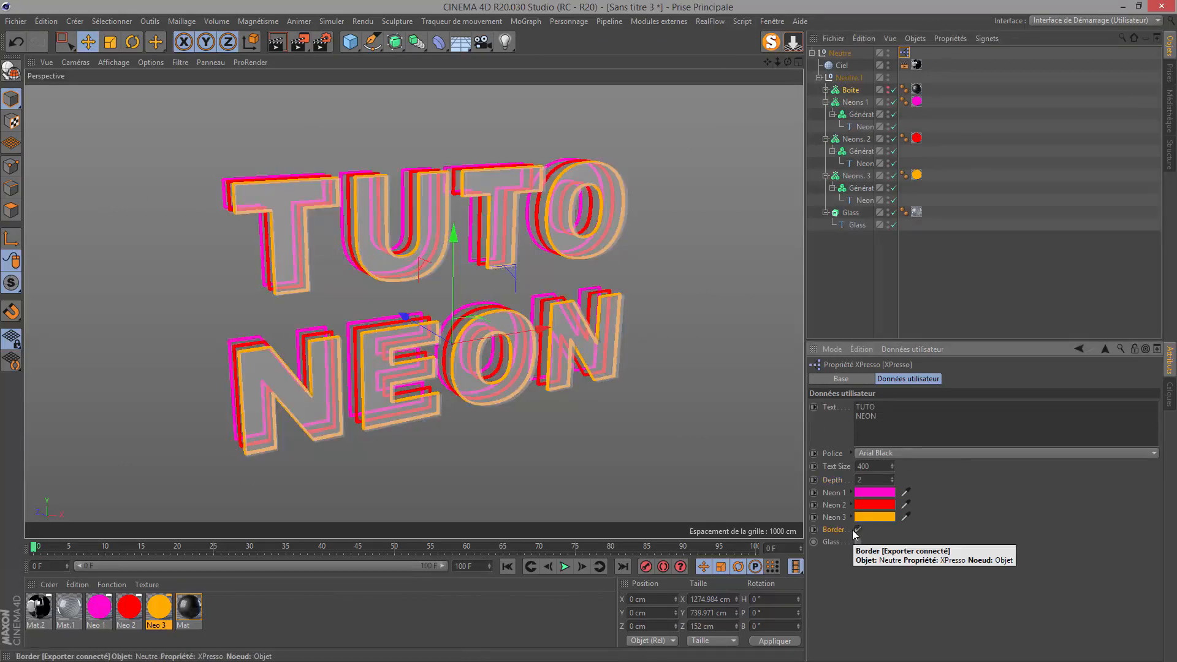
pyautogui.click(857, 531)
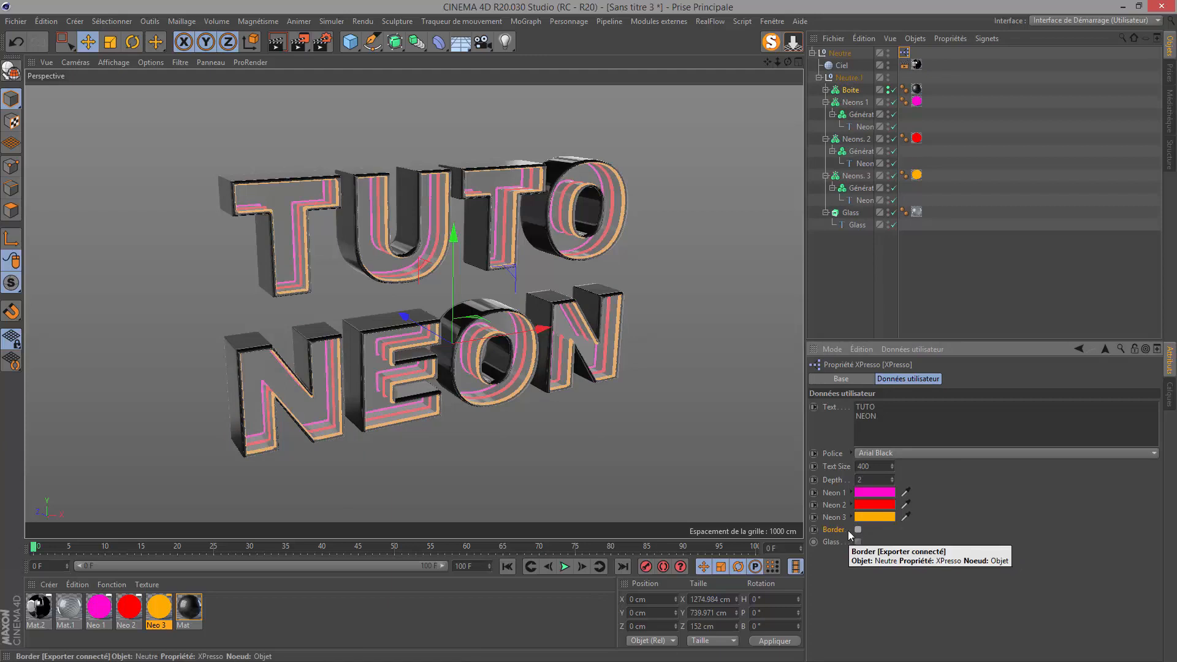
pyautogui.click(858, 530)
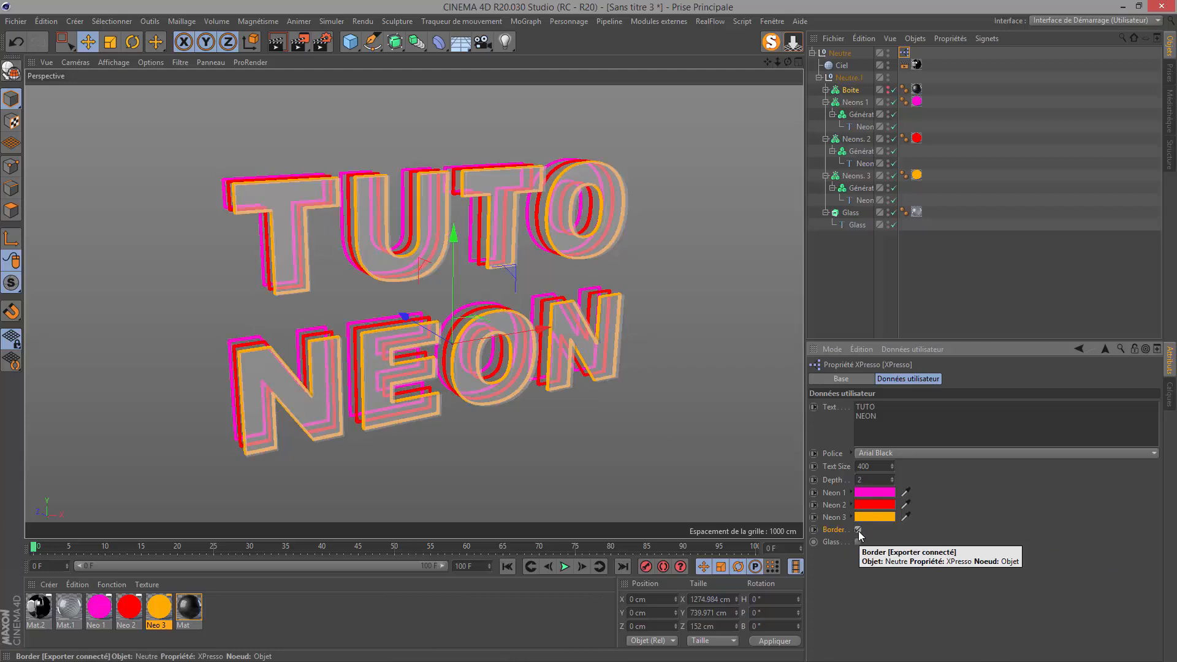
pyautogui.click(858, 530)
pyautogui.click(858, 530)
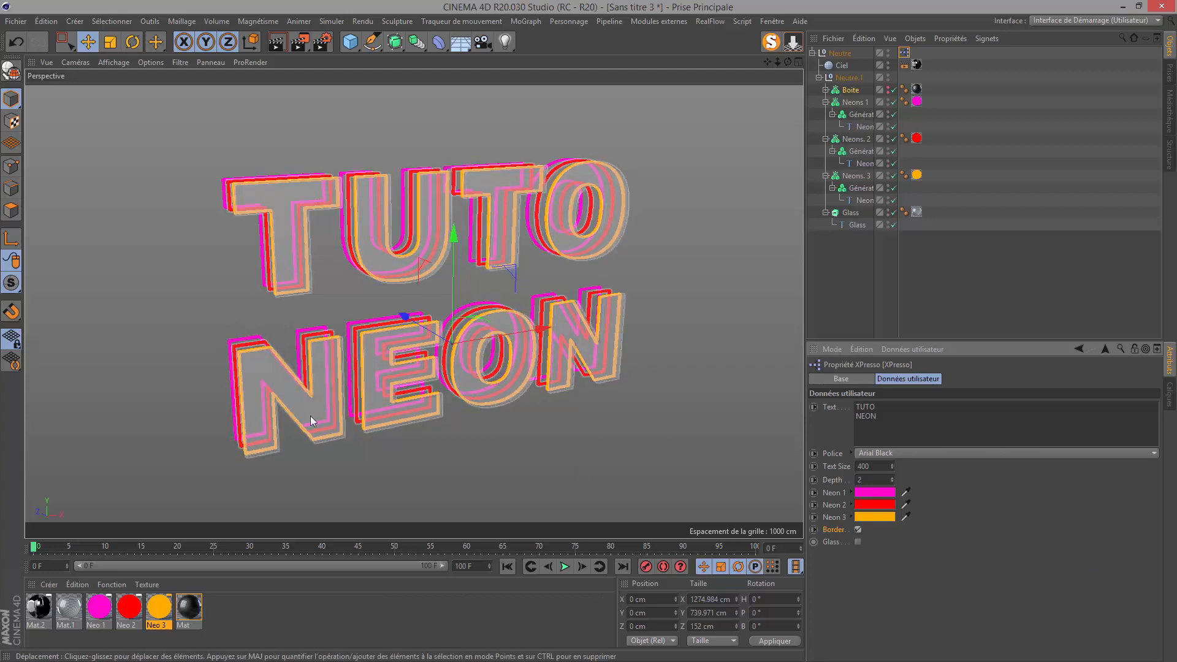
pyautogui.click(858, 530)
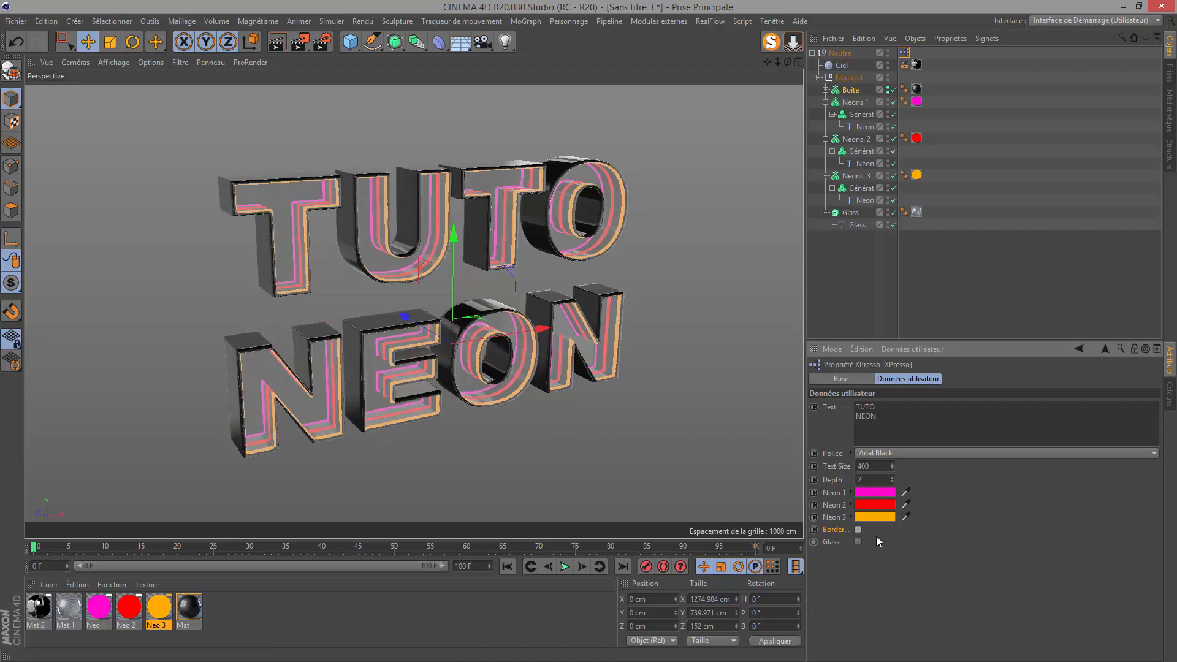
# Reopen the XPresso graph, move the Boite node farther from the XPresso node and open the operator search
pyautogui.doubleClick(905, 53)
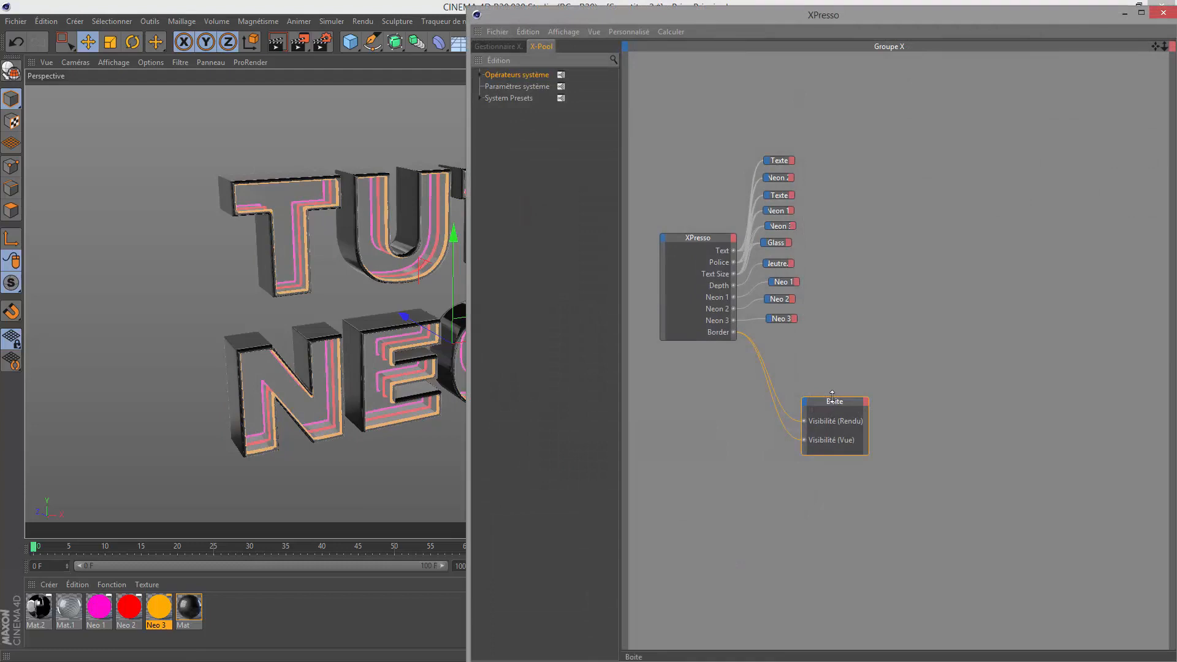
pyautogui.moveTo(823, 400); pyautogui.dragTo(910, 382)
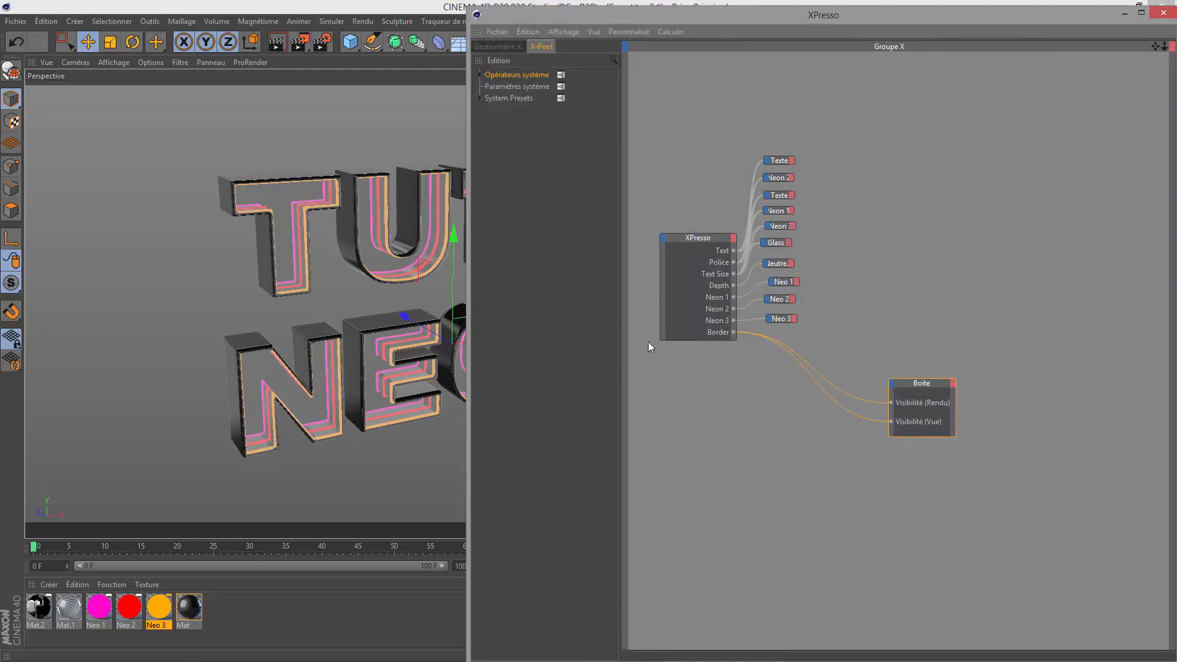
pyautogui.click(613, 59)
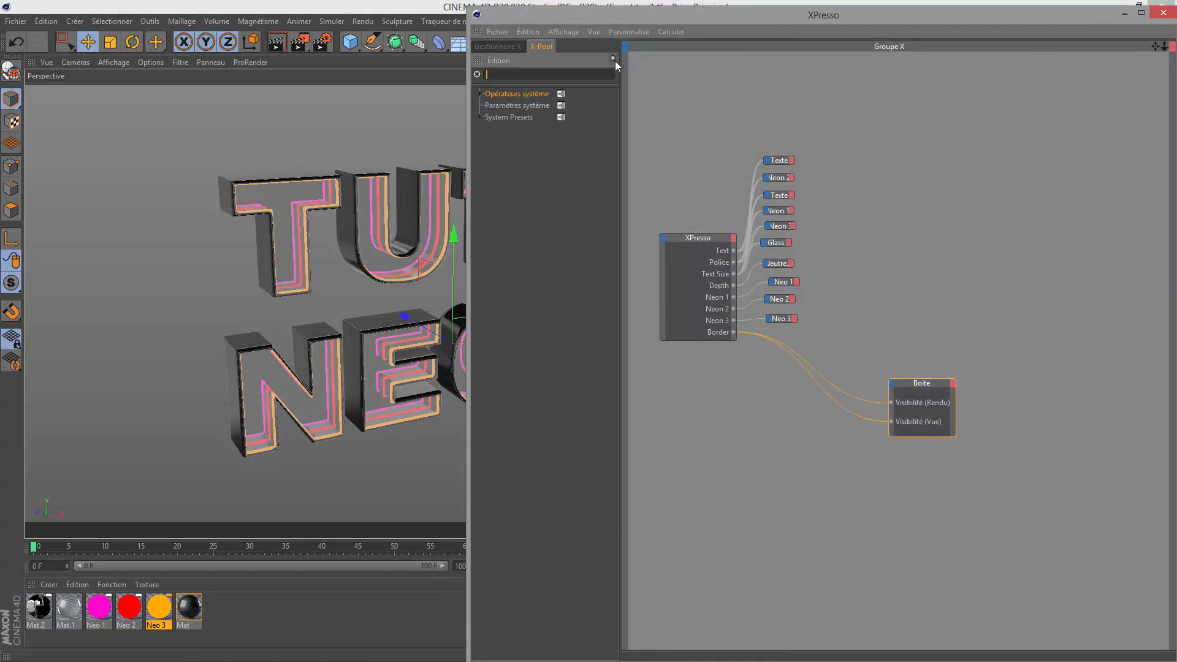
# Search the operator pool for "inver" and select the Inverse operator
pyautogui.write('o')
pyautogui.press('BackSpace')
pyautogui.write('in')
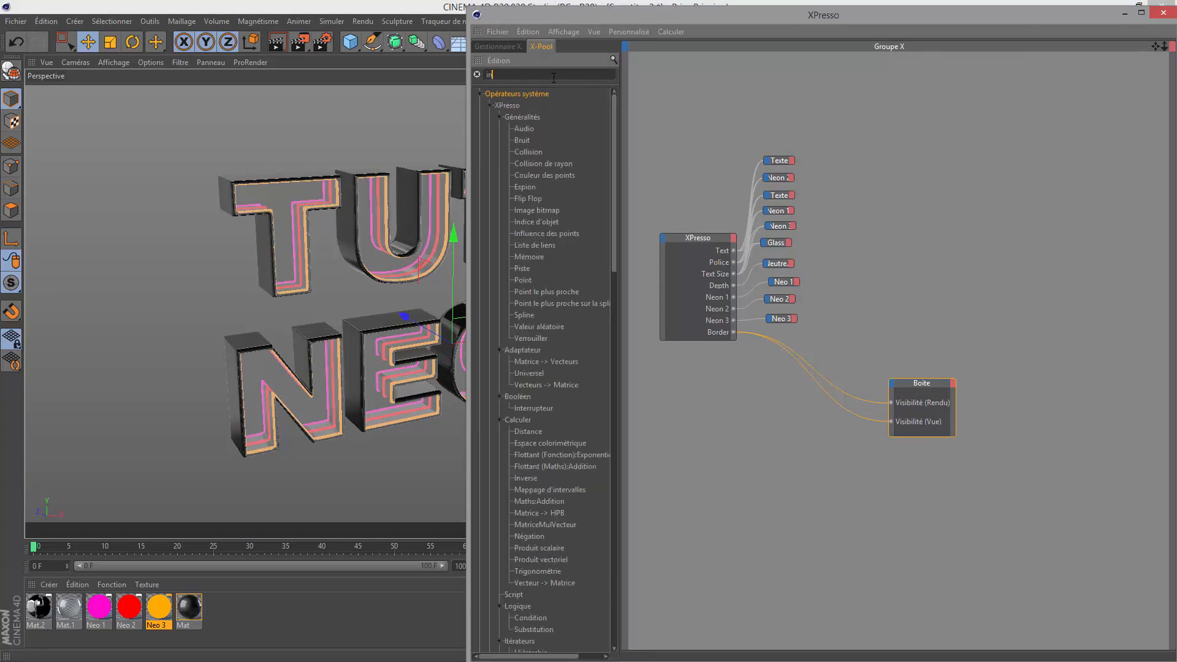
pyautogui.write('ver')
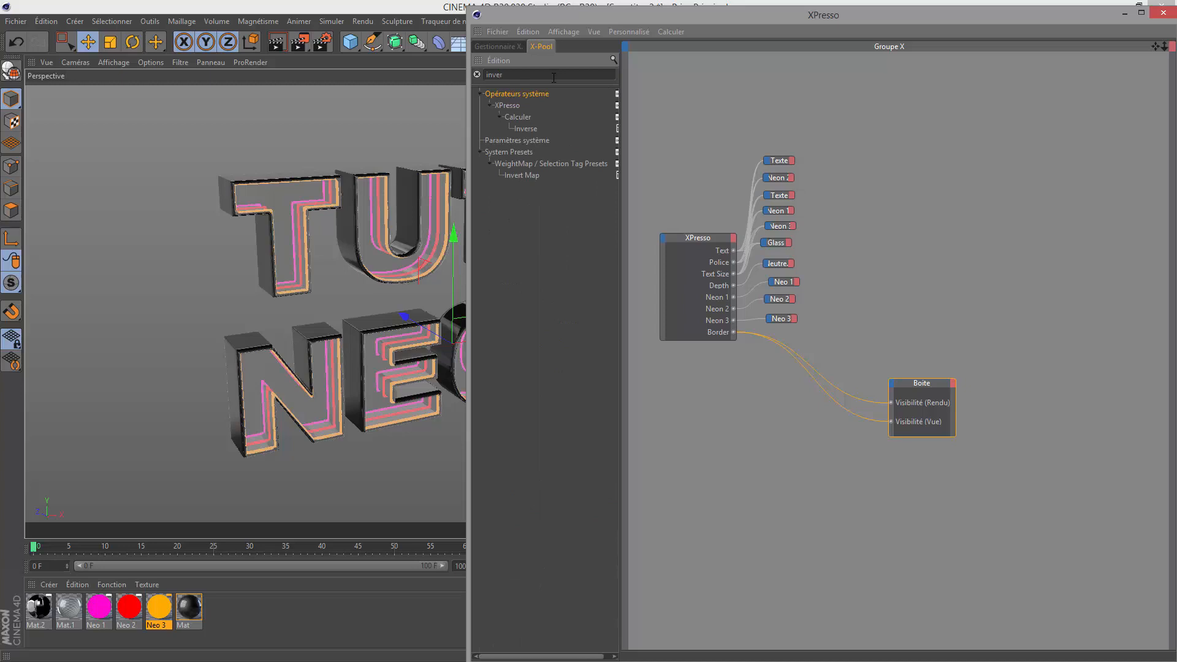
pyautogui.click(519, 129)
# Search the operator pool for "négation" and place a Négation node between the XPresso and Boite nodes
pyautogui.moveTo(514, 74); pyautogui.dragTo(453, 80)
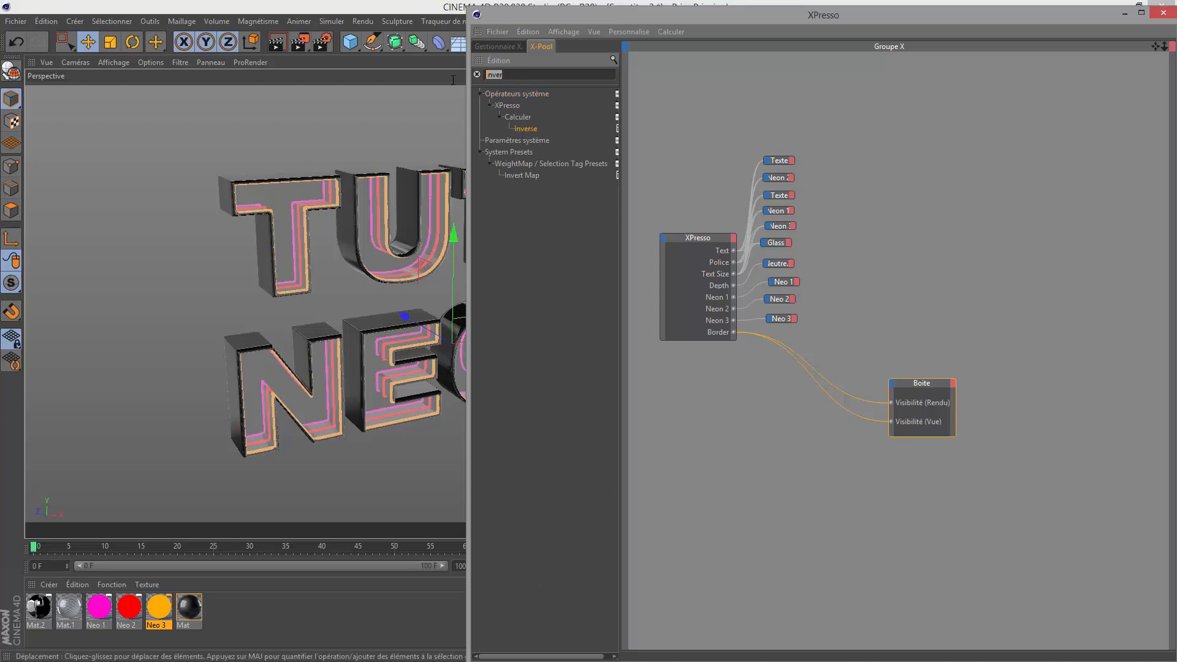
pyautogui.write('nég')
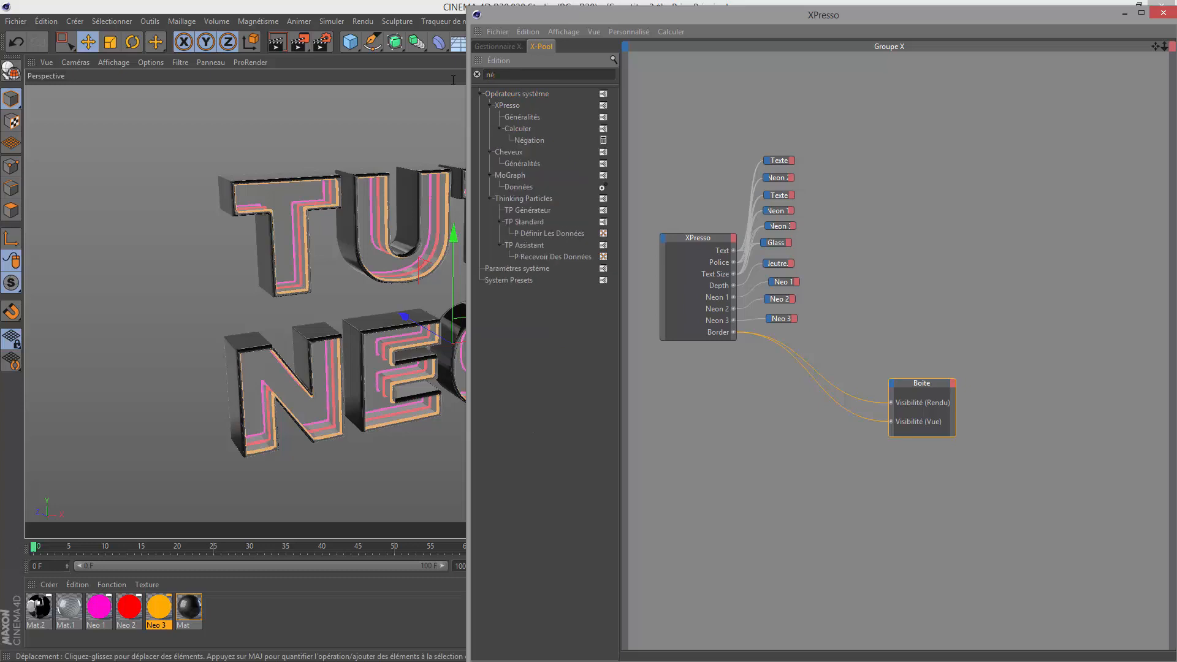
pyautogui.write('tion')
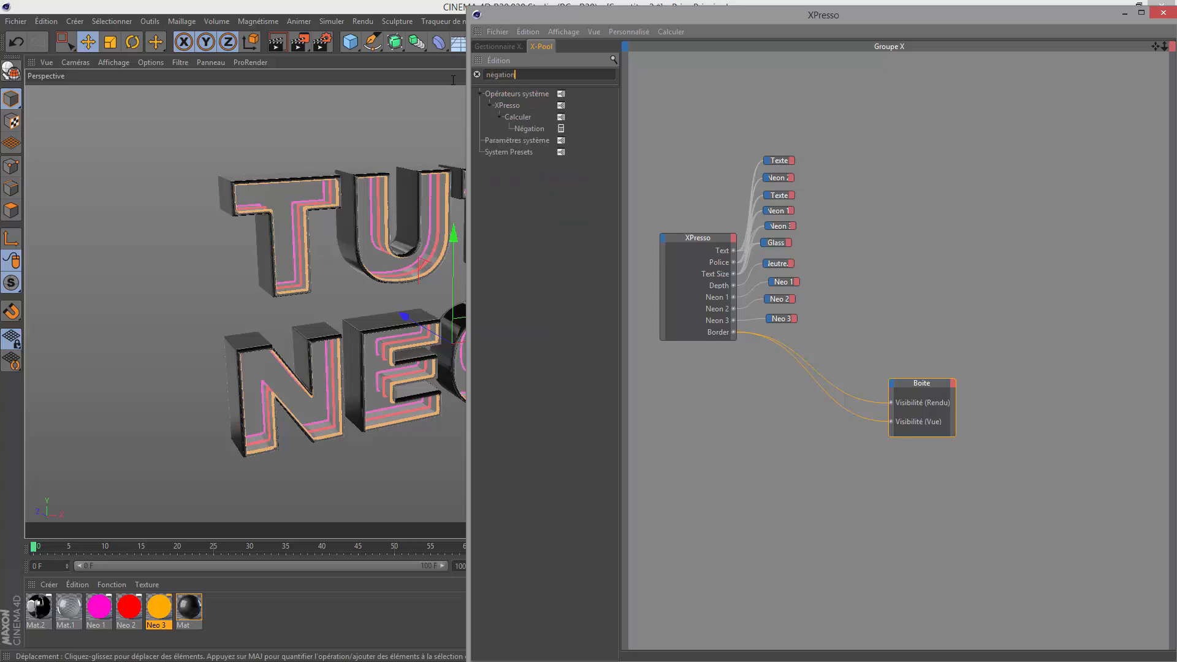
pyautogui.moveTo(538, 132); pyautogui.dragTo(798, 402)
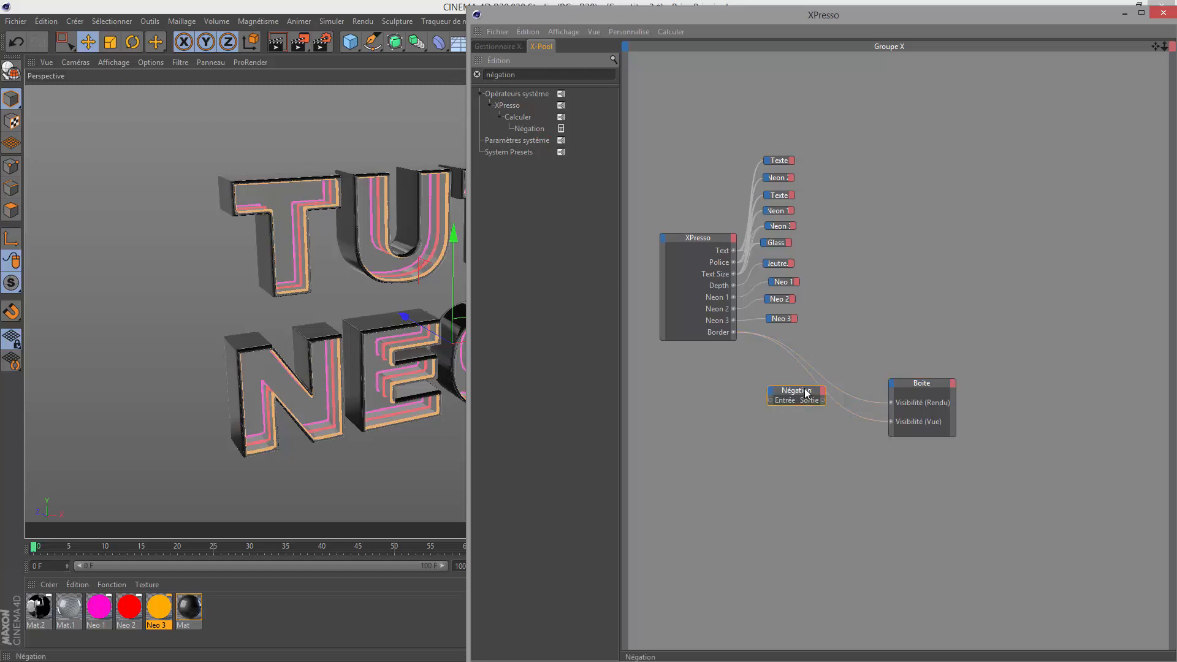
# Connect the Border output of the XPresso node to the Entrée input of the Négation node
pyautogui.click(734, 330)
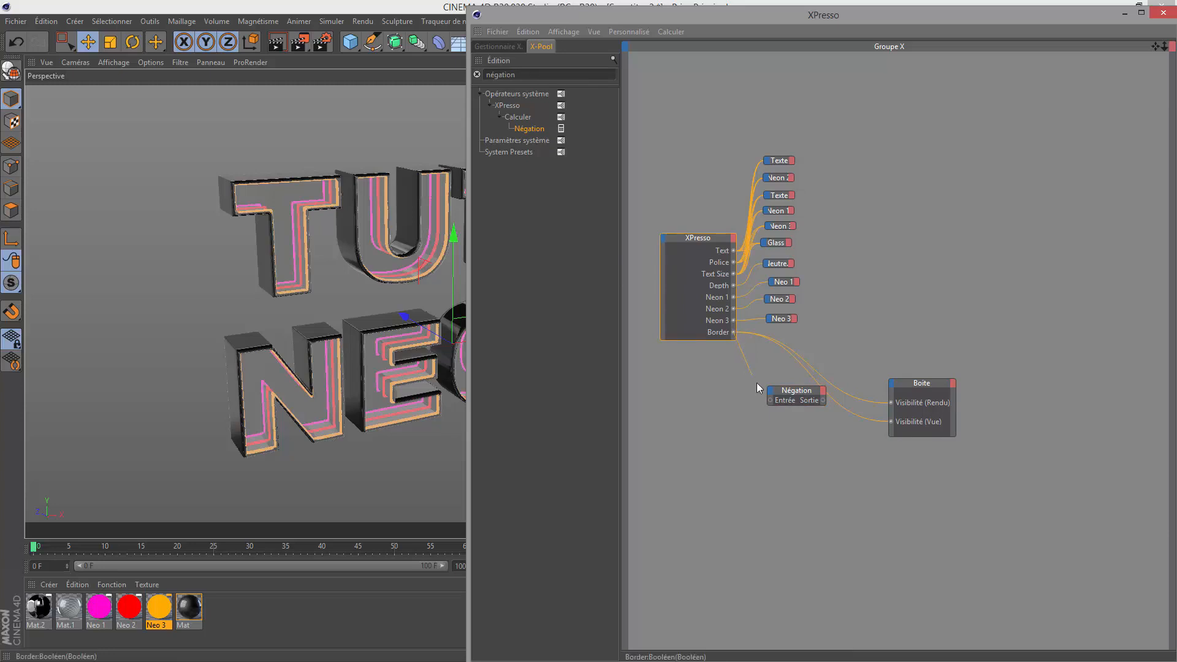
pyautogui.moveTo(770, 400); pyautogui.dragTo(771, 401)
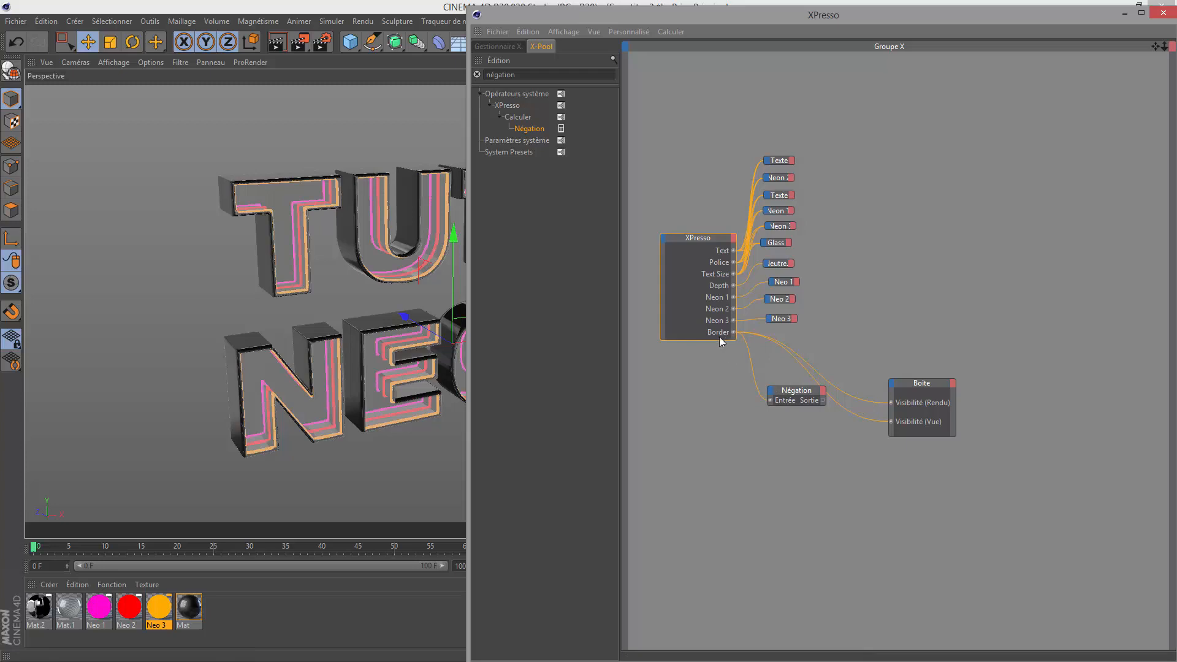
# Connect the Sortie output of the Négation node to the Visibilité (Rendu) and Visibilité (Vue) inputs of the Boite node
pyautogui.moveTo(823, 401); pyautogui.dragTo(891, 403)
pyautogui.moveTo(892, 423); pyautogui.dragTo(893, 422)
# Display the XPresso tag's user data with the viewport uncovered and test switching the Border option on and off
pyautogui.moveTo(1000, 20); pyautogui.dragTo(534, 224)
pyautogui.click(904, 53)
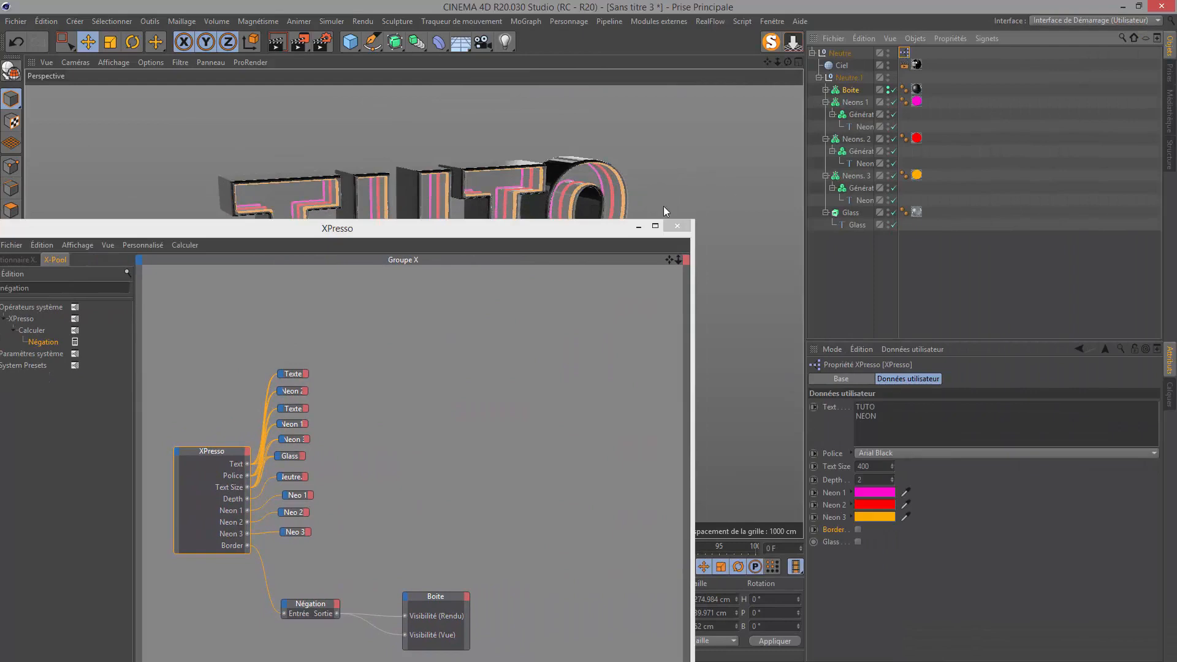
pyautogui.moveTo(611, 239); pyautogui.dragTo(548, 480)
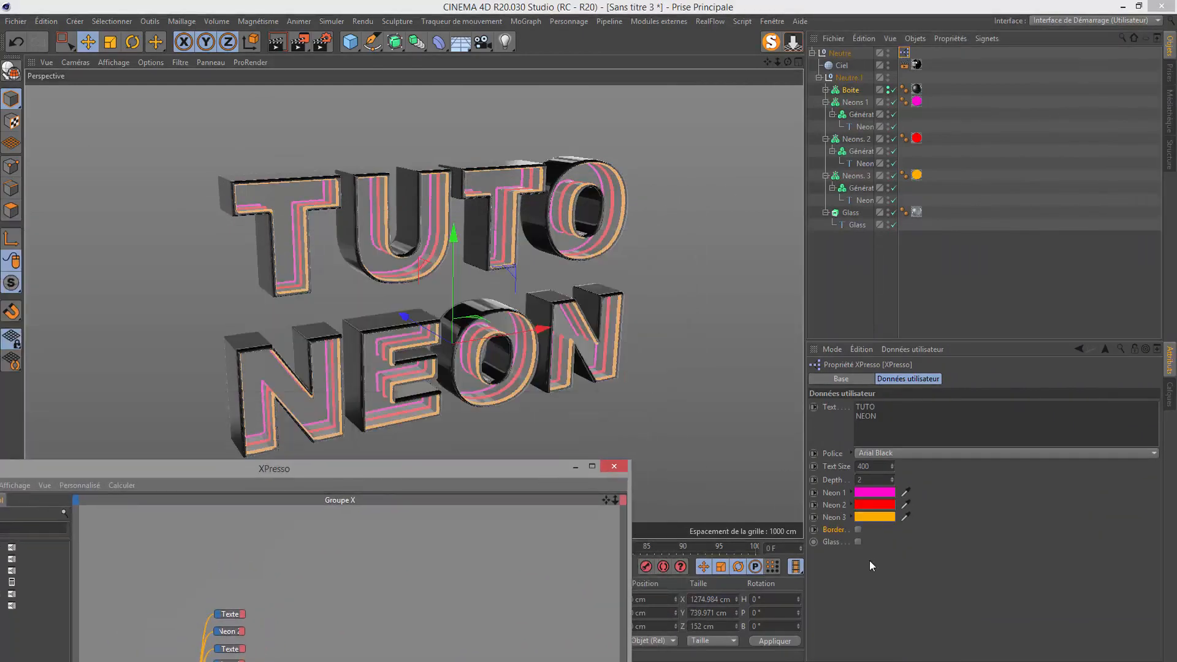
pyautogui.click(858, 530)
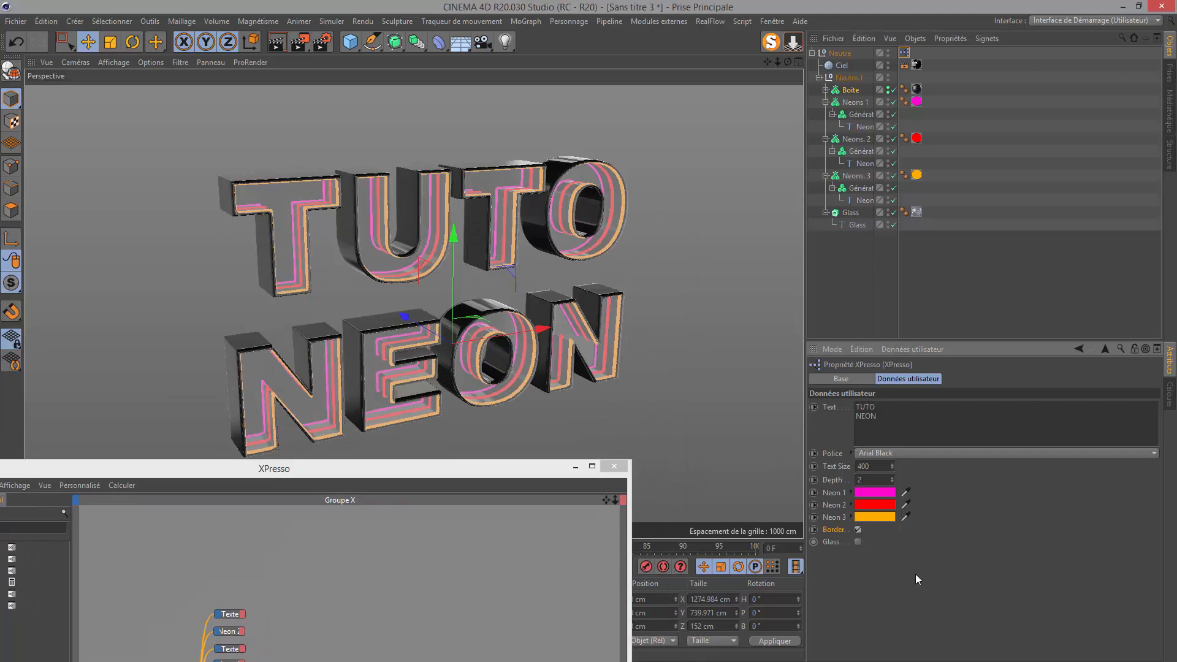
pyautogui.click(857, 529)
# Set the data type of the Négation node in the XPresso graph to Booléen
pyautogui.moveTo(502, 479); pyautogui.dragTo(708, 155)
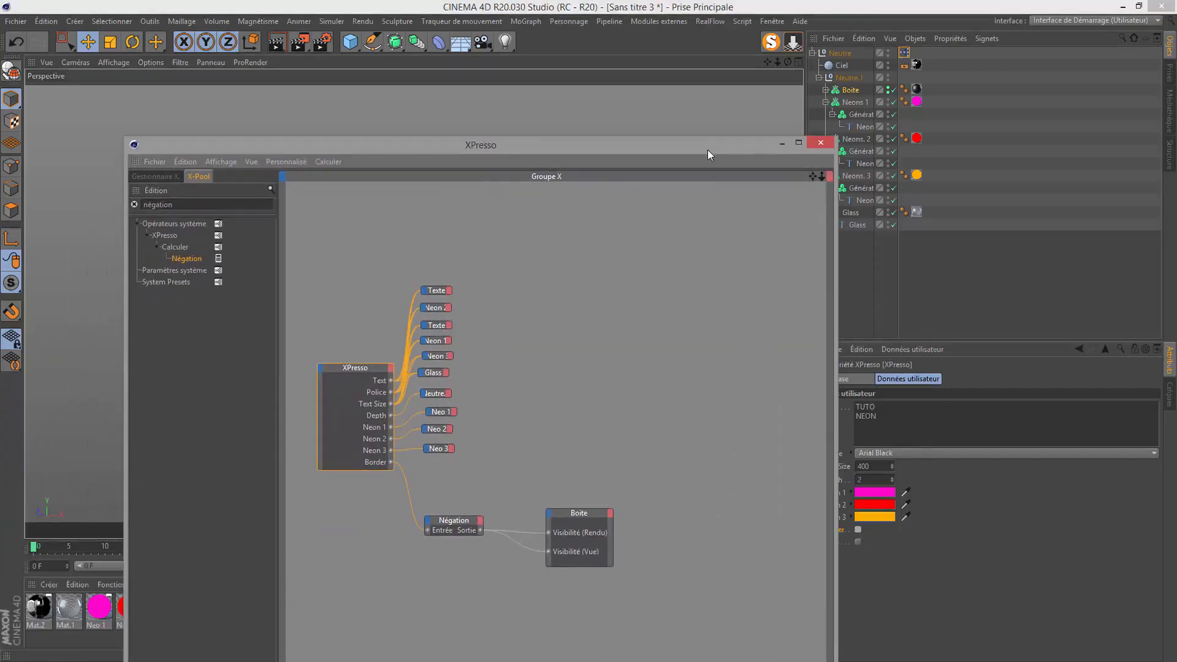
pyautogui.click(457, 519)
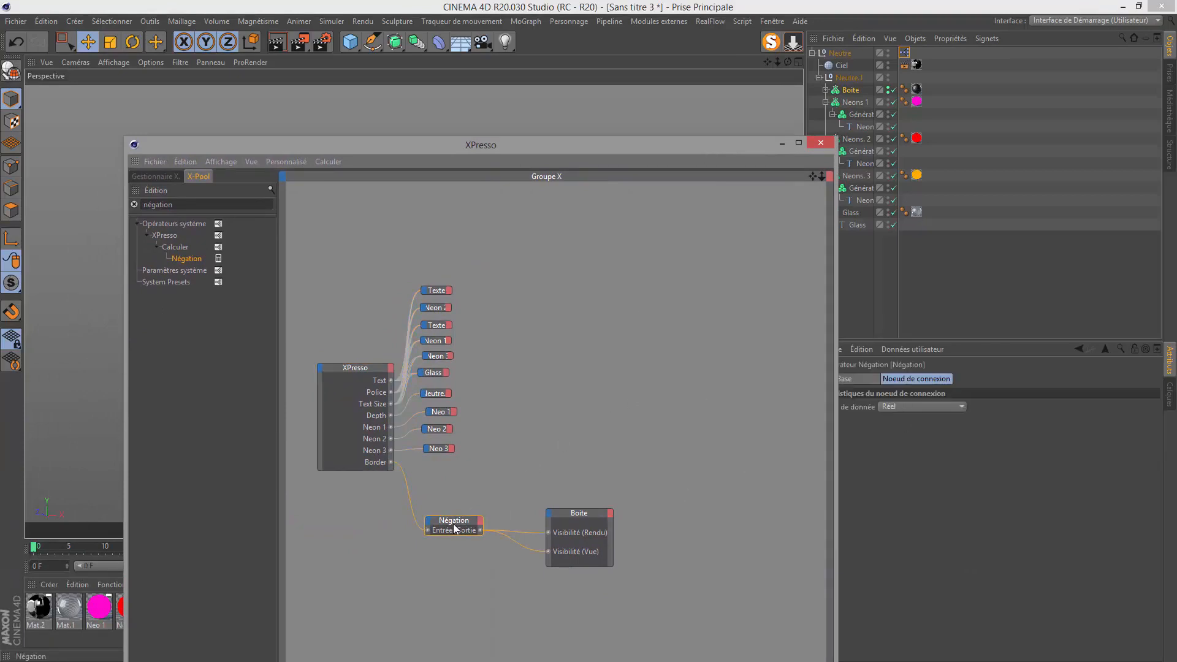
pyautogui.click(892, 428)
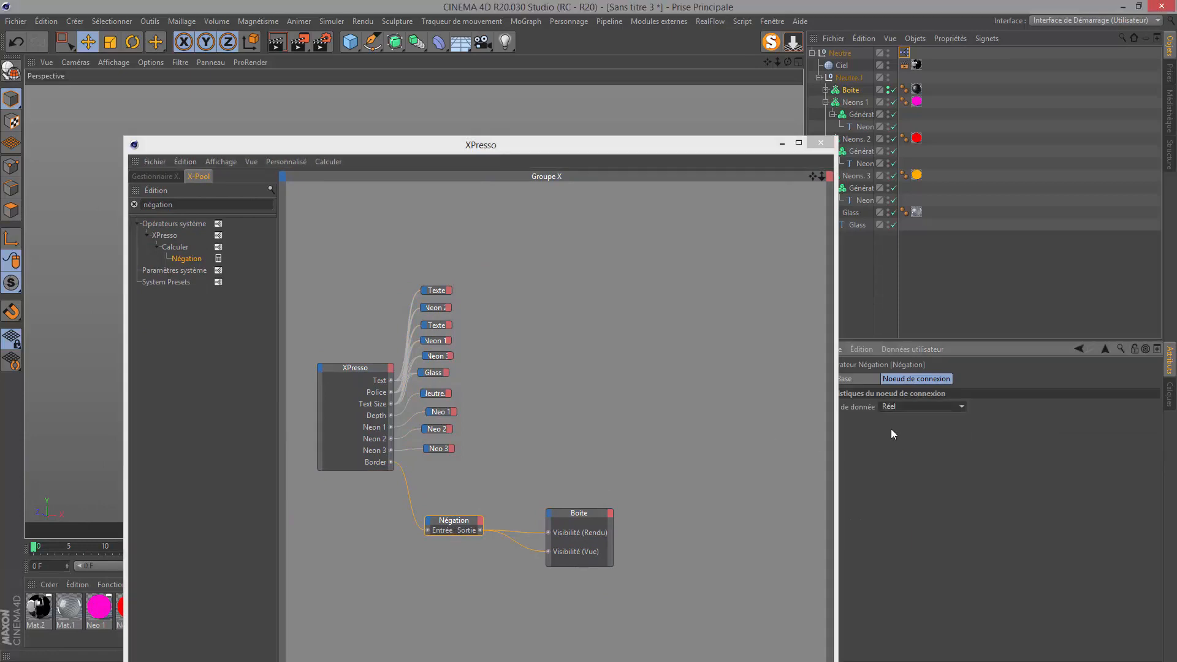
pyautogui.moveTo(735, 150); pyautogui.dragTo(555, 118)
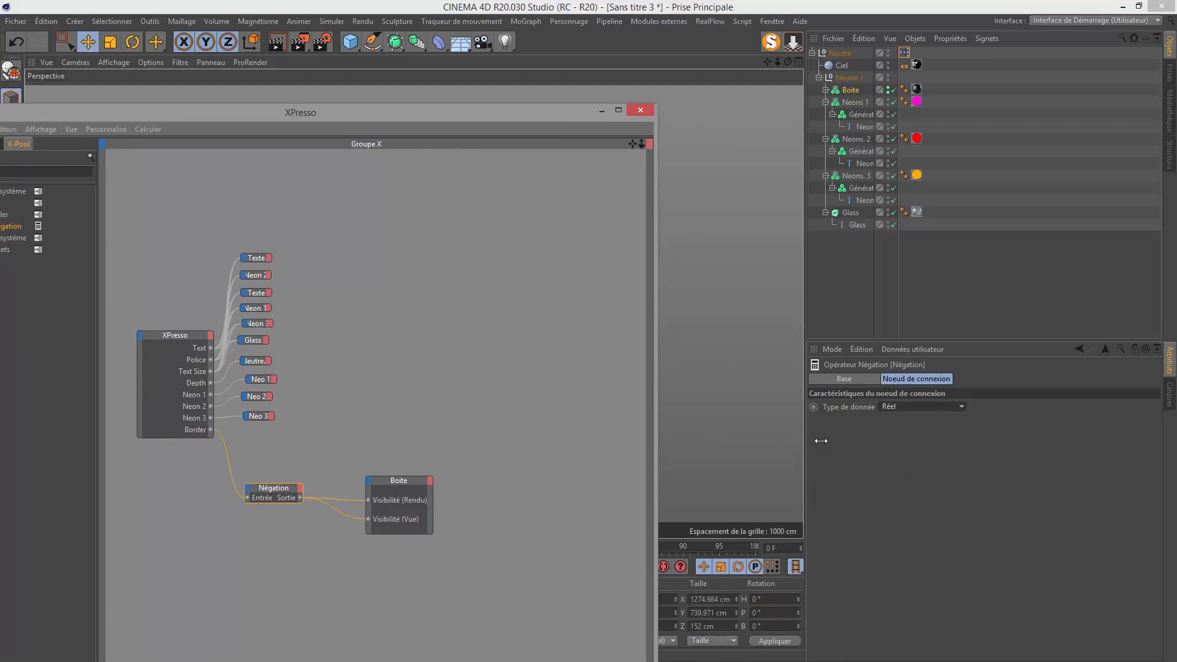
pyautogui.click(919, 406)
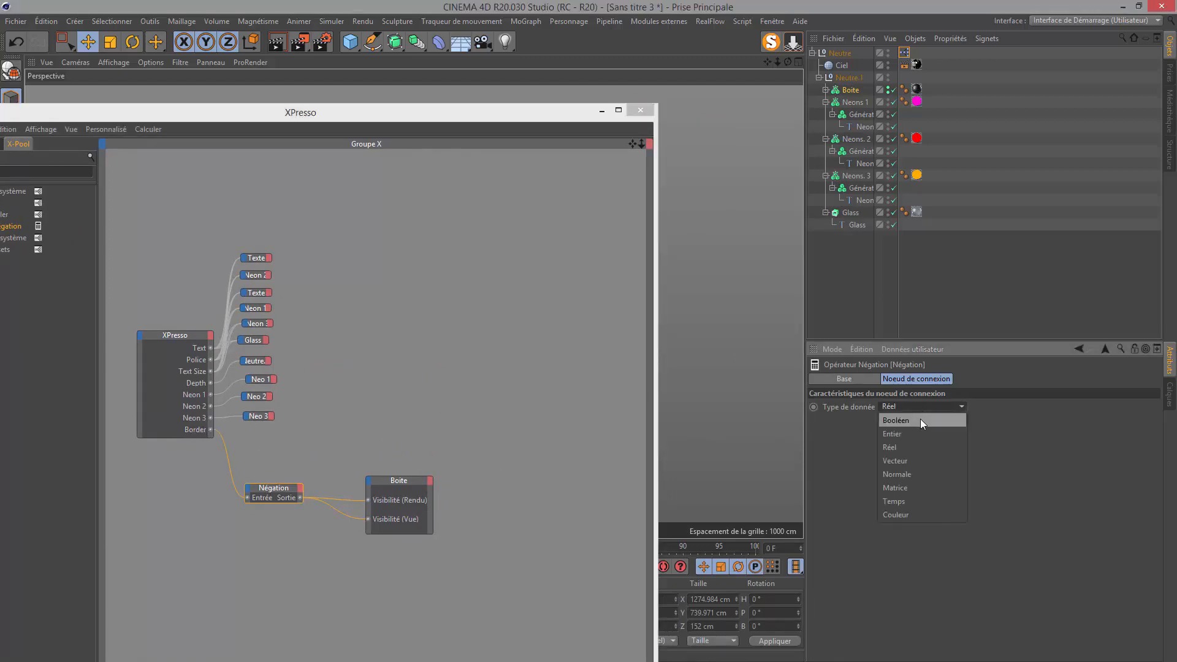
pyautogui.click(921, 420)
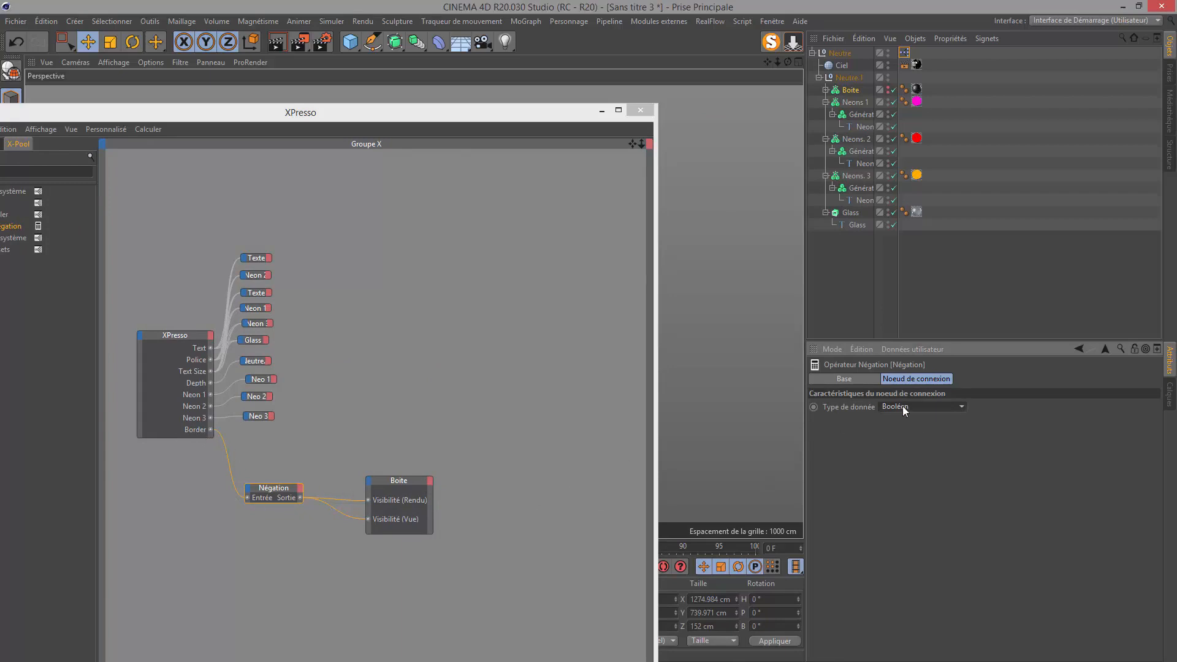
# Test the Border option in the XPresso tag's user data against the viewport and leave it enabled
pyautogui.moveTo(522, 113); pyautogui.dragTo(486, 524)
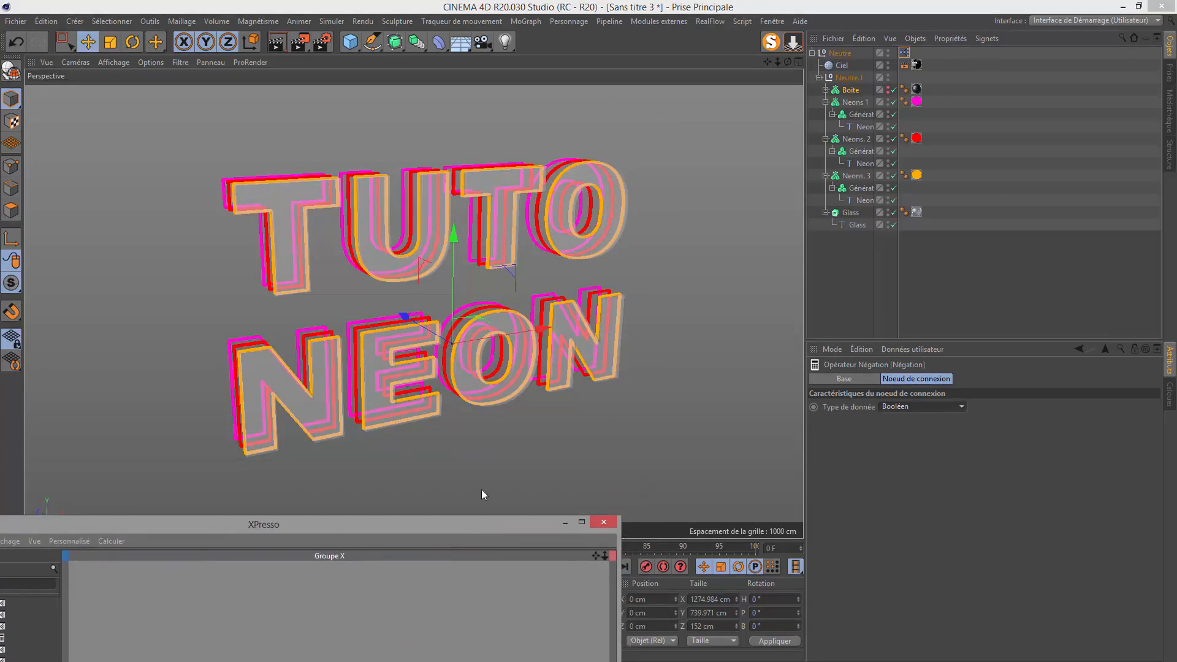
pyautogui.click(905, 53)
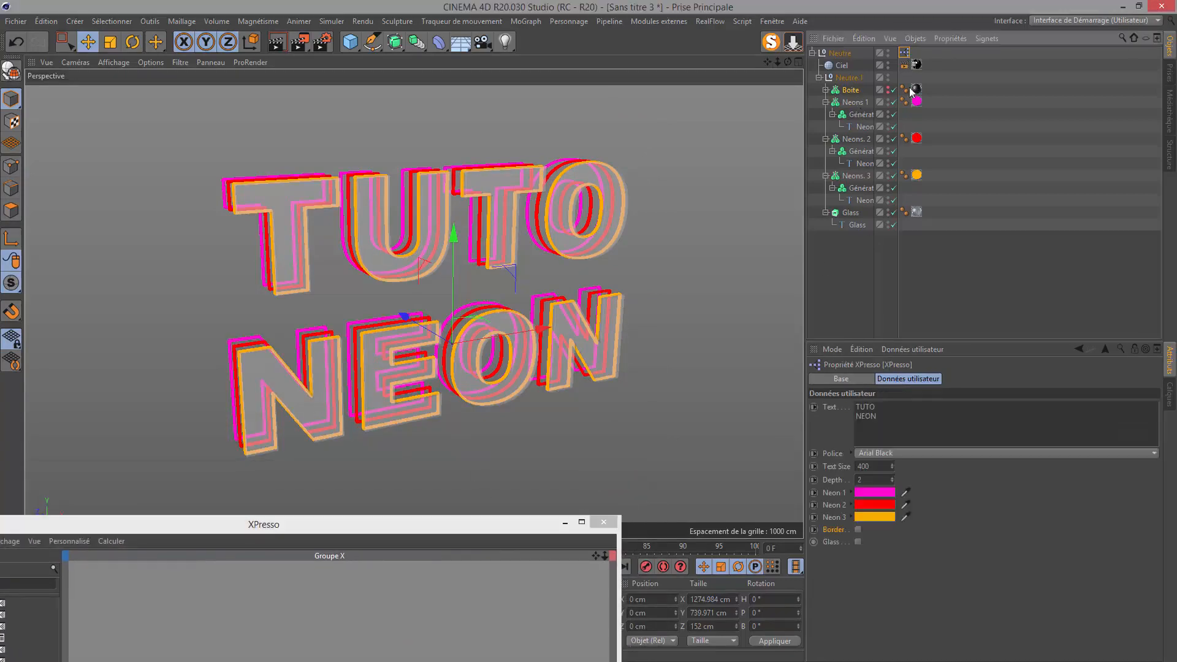
pyautogui.click(858, 530)
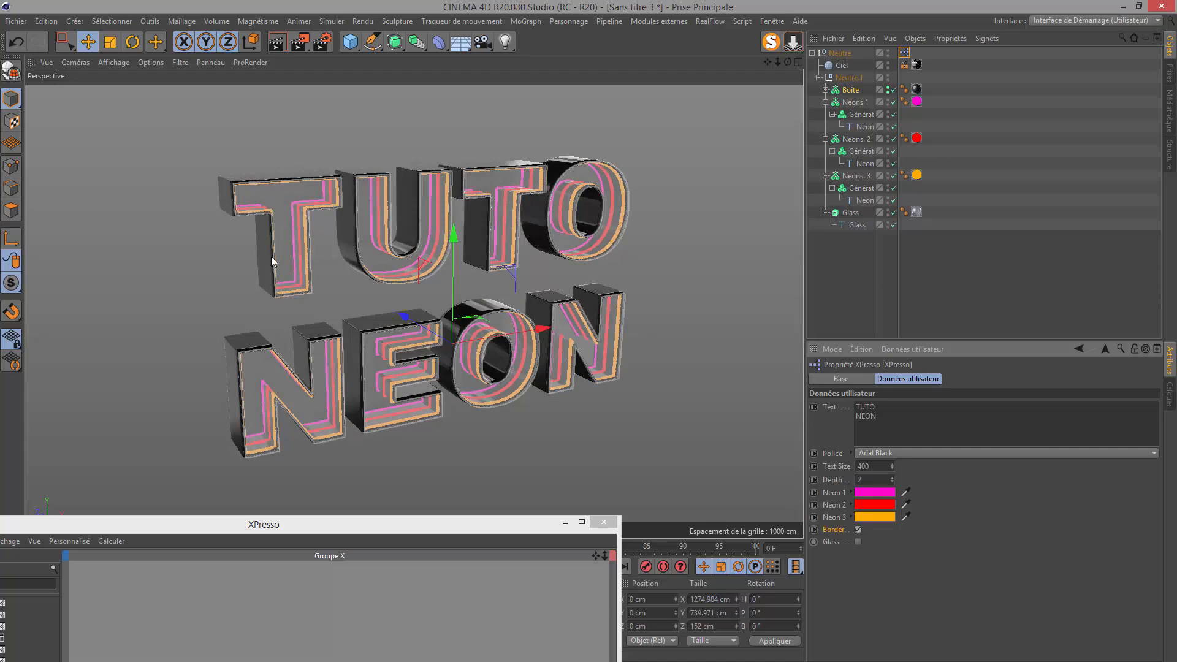
pyautogui.click(858, 530)
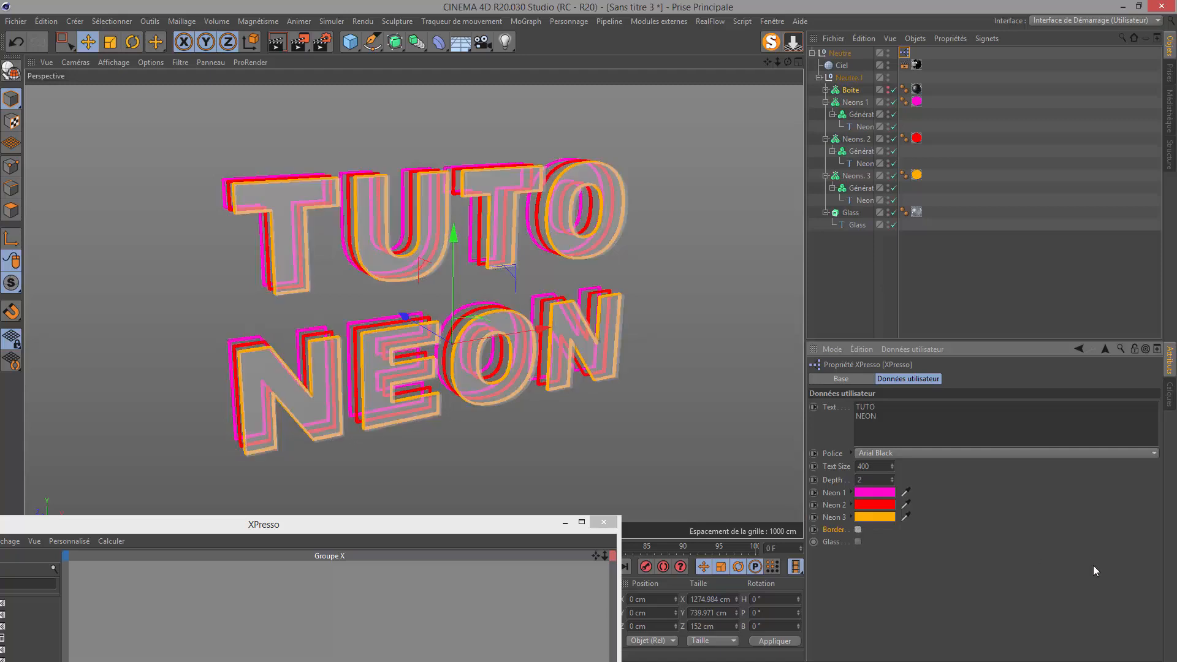
pyautogui.click(858, 530)
# Add the Glass object to the XPresso graph below the Boite node and enlarge its node to make room for ports
pyautogui.moveTo(431, 547); pyautogui.dragTo(548, 116)
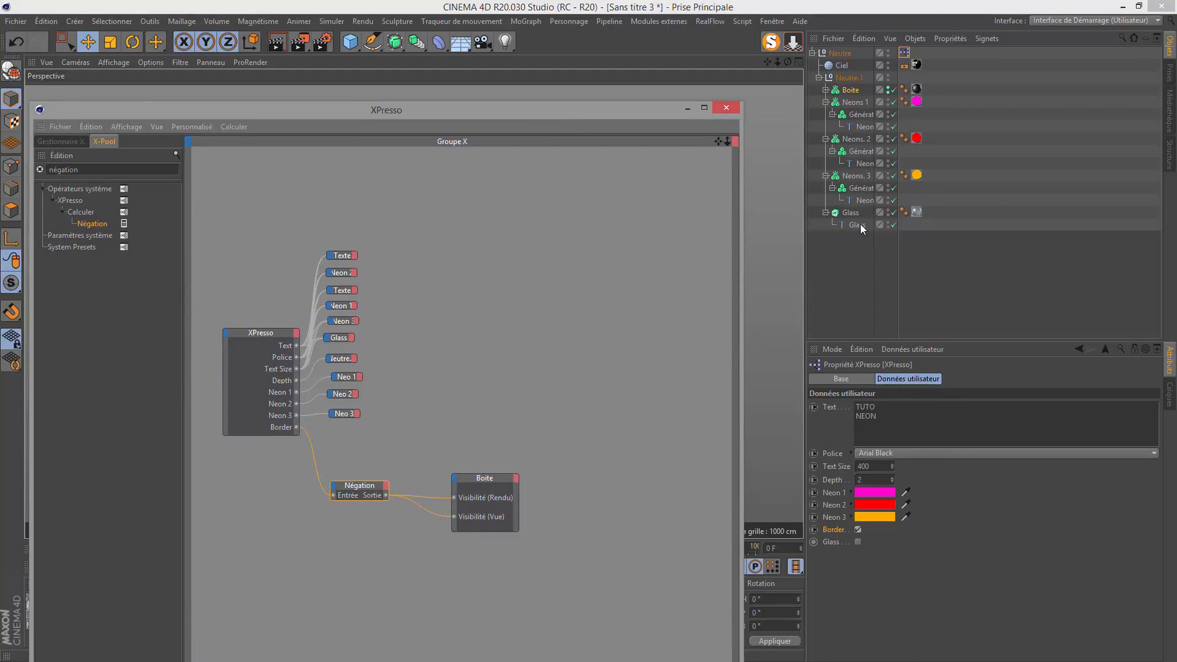
pyautogui.moveTo(695, 351); pyautogui.dragTo(484, 563)
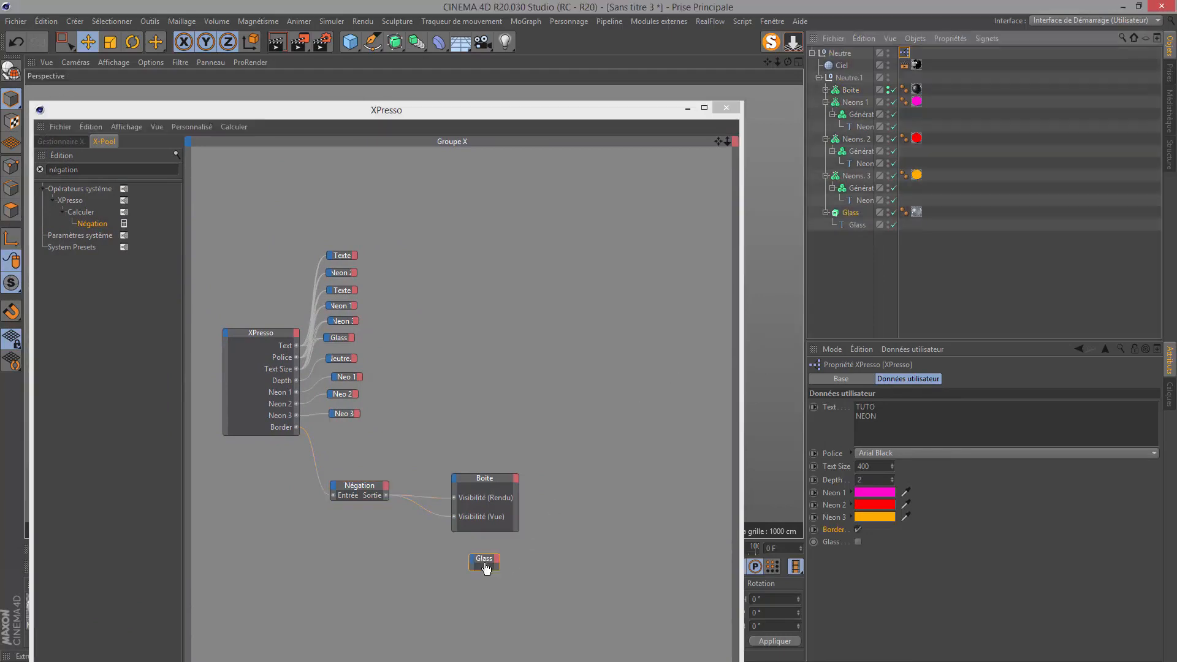
pyautogui.click(485, 571)
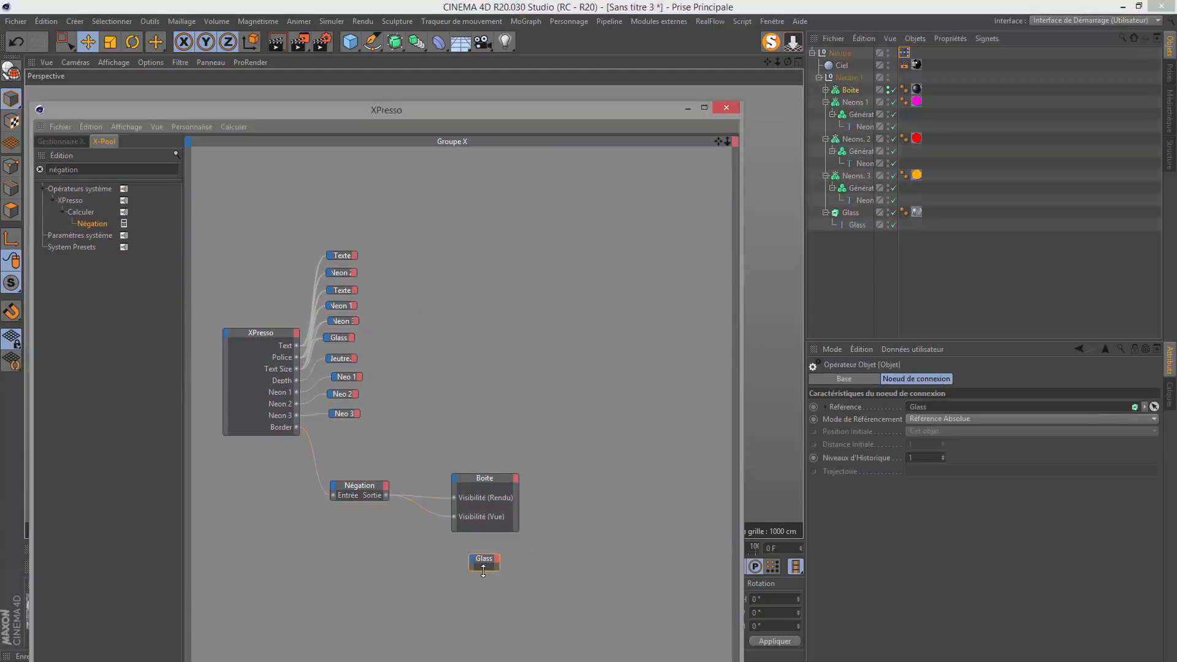
pyautogui.moveTo(484, 572); pyautogui.dragTo(479, 614)
# Add the Visibilité (Rendu) and Visibilité (Vue) inputs to the new Glass node
pyautogui.click(472, 559)
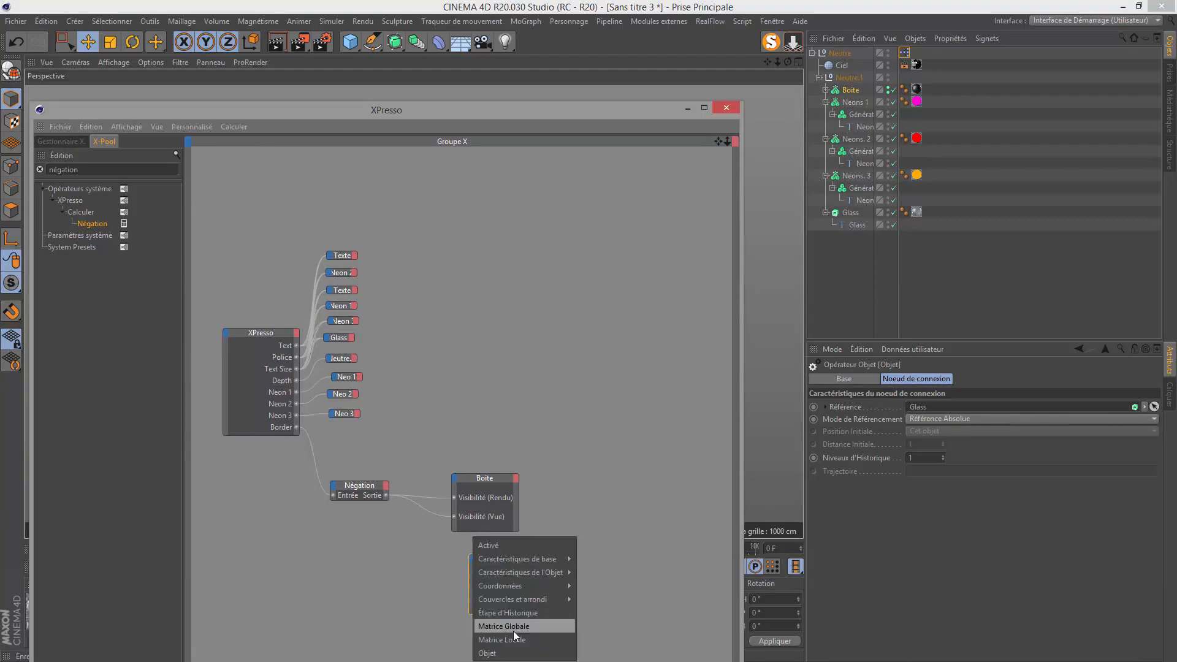
pyautogui.moveTo(504, 559)
pyautogui.click(613, 639)
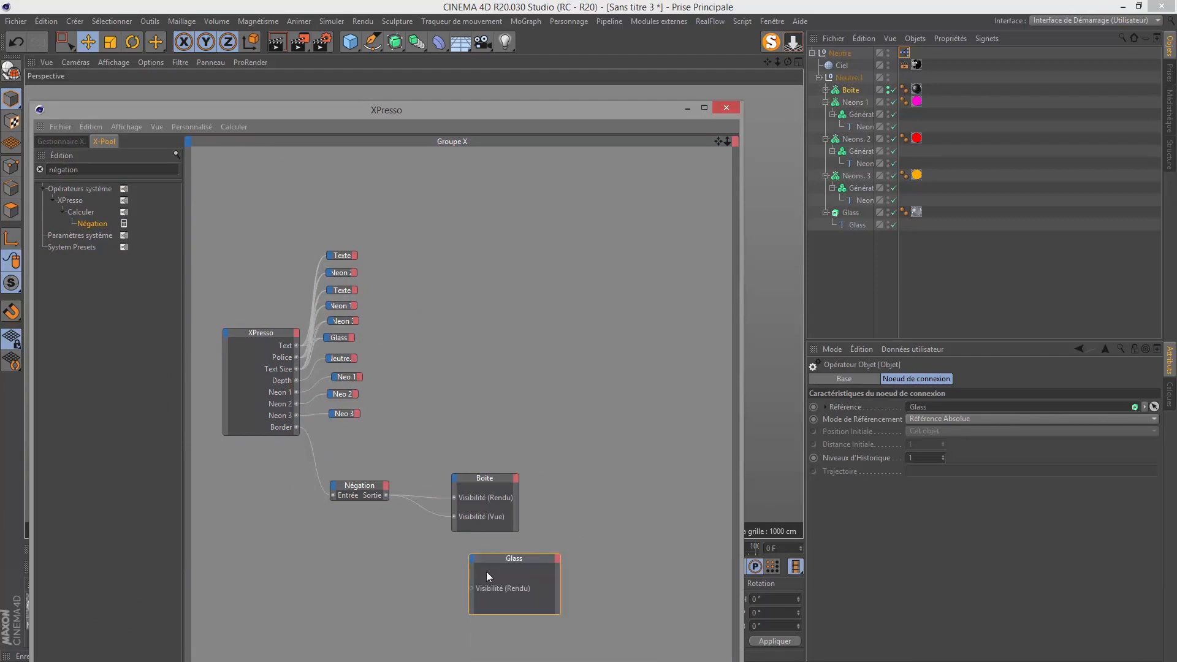
pyautogui.click(473, 561)
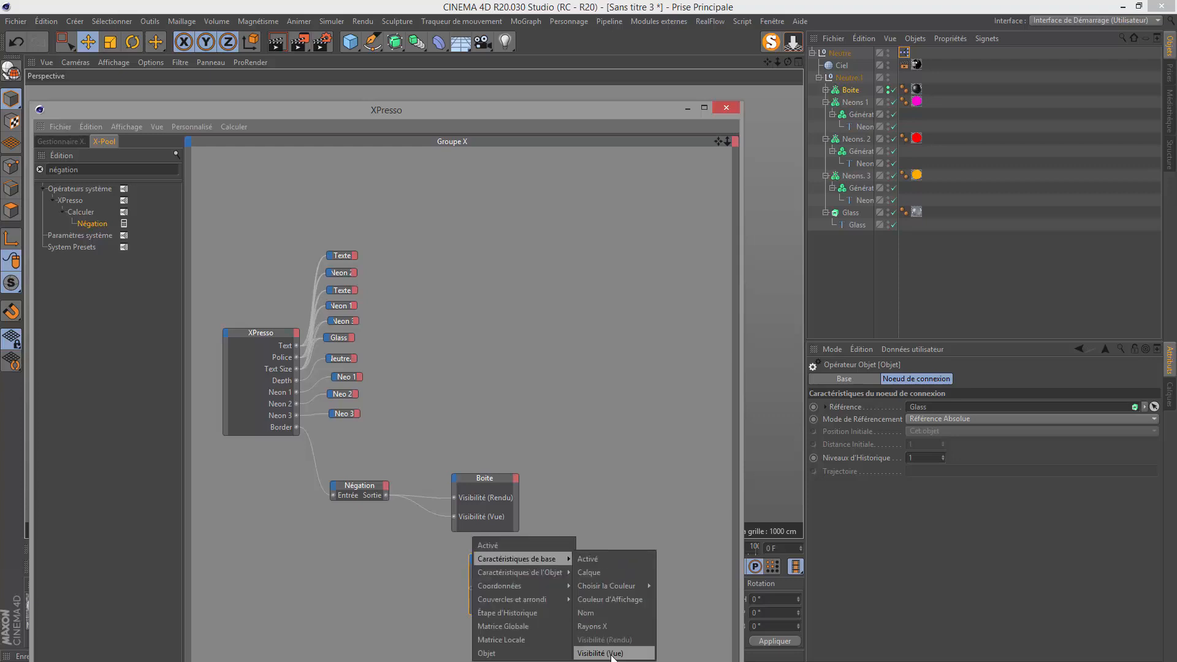
pyautogui.click(615, 655)
# Add the Glass user data output to the XPresso node and connect it to both visibility inputs of the Glass node
pyautogui.click(297, 333)
pyautogui.moveTo(323, 354)
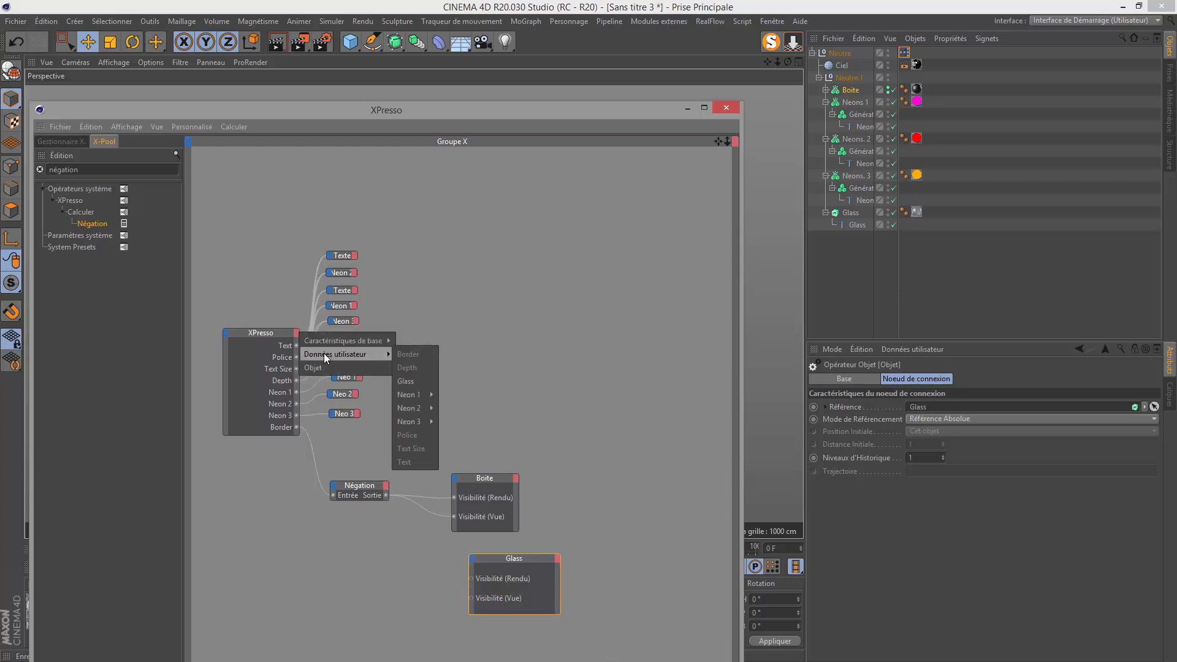
pyautogui.click(406, 381)
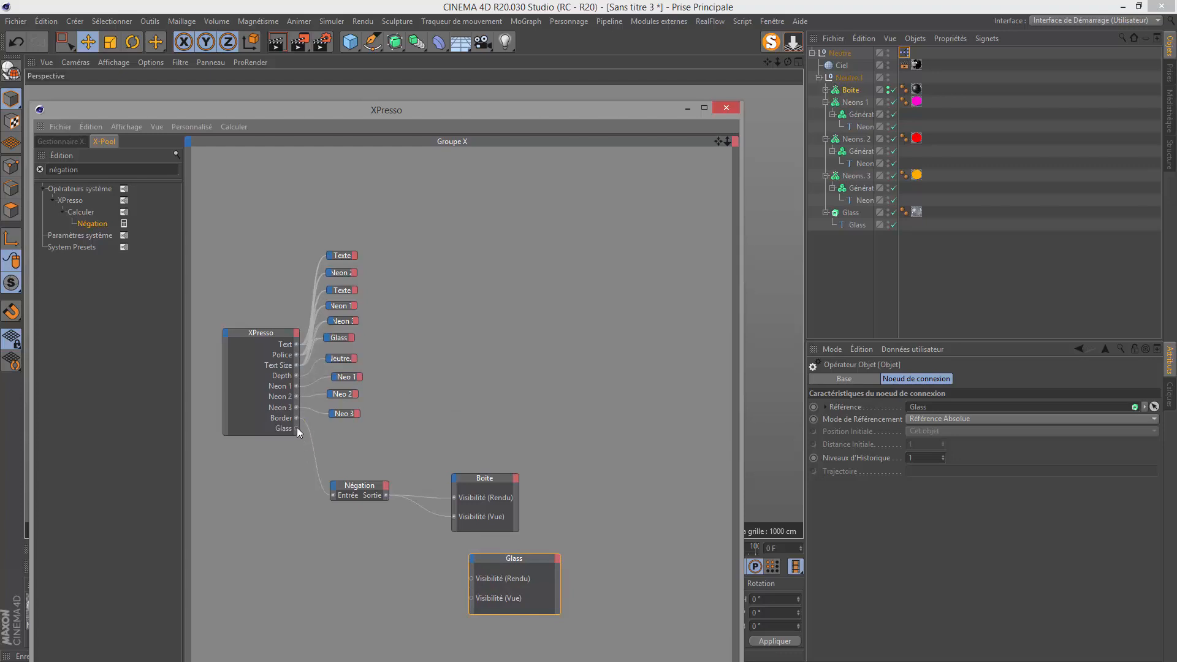
pyautogui.moveTo(330, 494); pyautogui.dragTo(471, 579)
pyautogui.moveTo(297, 428); pyautogui.dragTo(471, 598)
# Test the Glass and Border options in the XPresso tag's user data against the viewport, leaving both enabled
pyautogui.moveTo(665, 116); pyautogui.dragTo(447, 608)
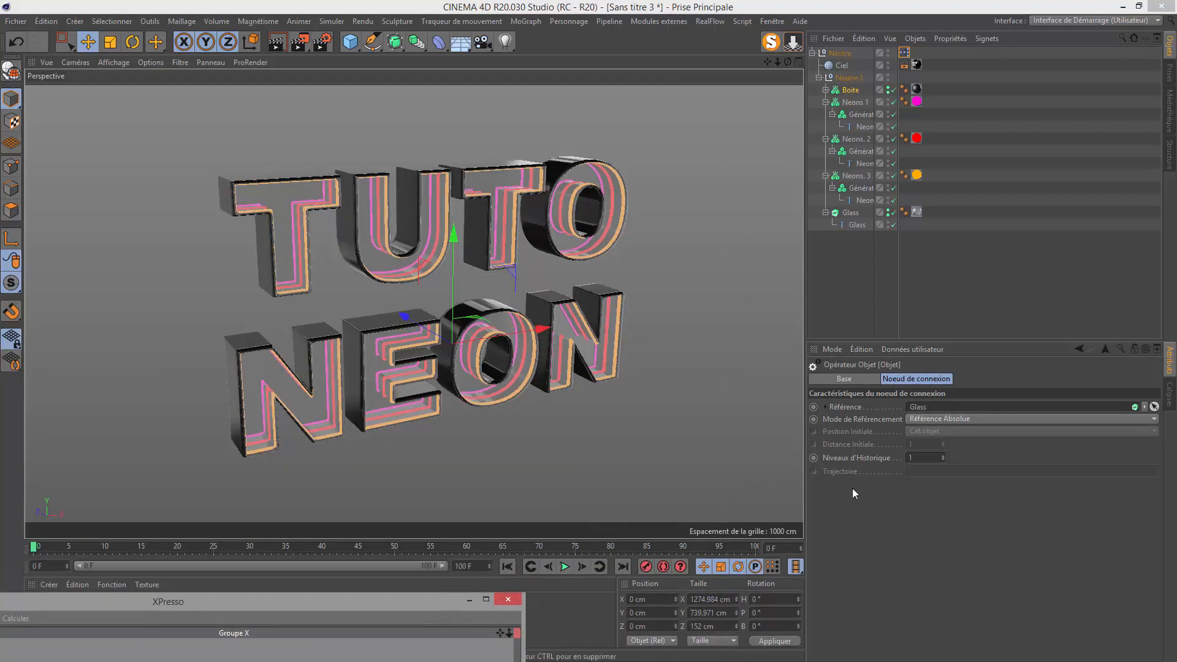
pyautogui.click(905, 54)
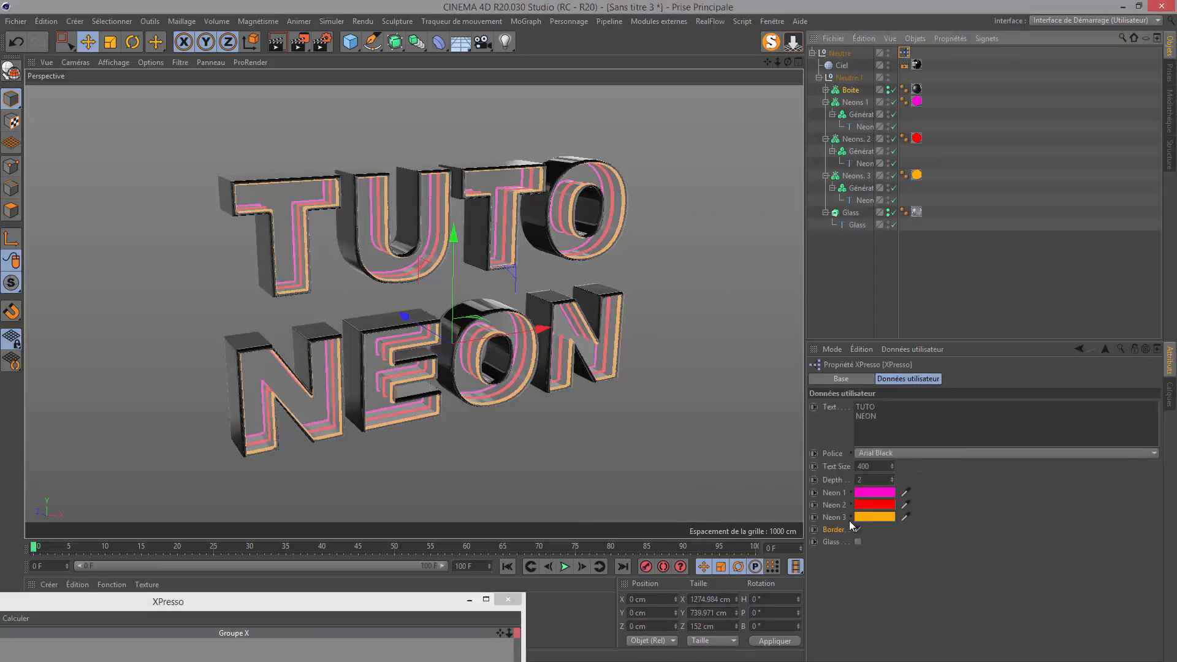
pyautogui.click(857, 542)
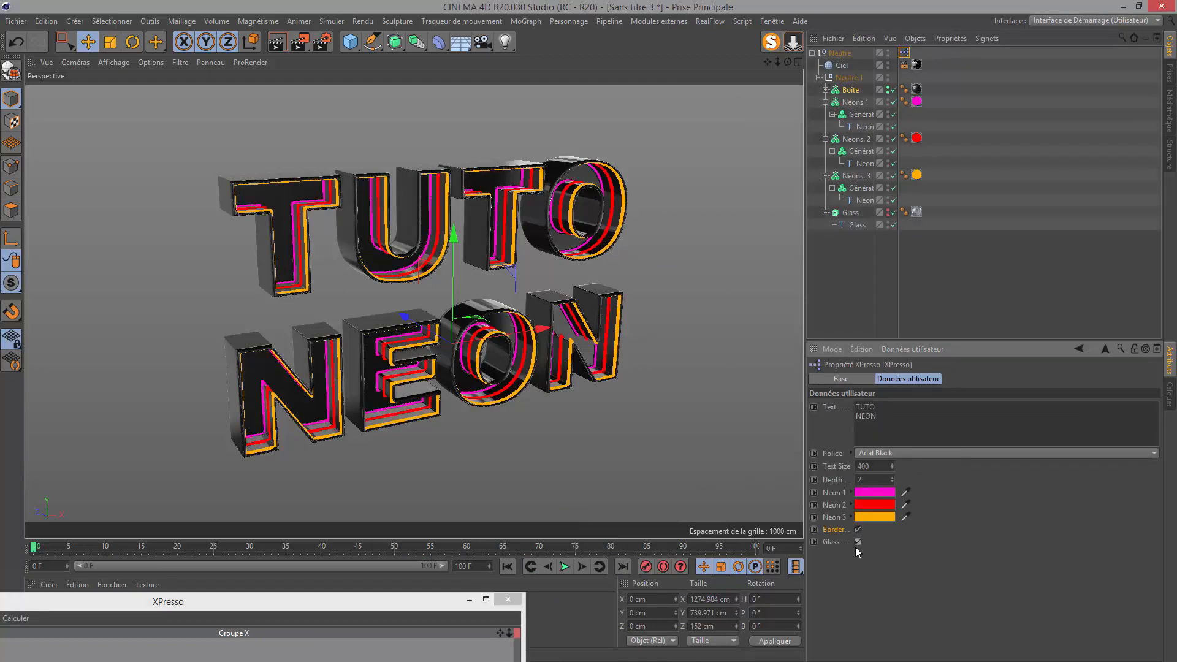
pyautogui.click(859, 545)
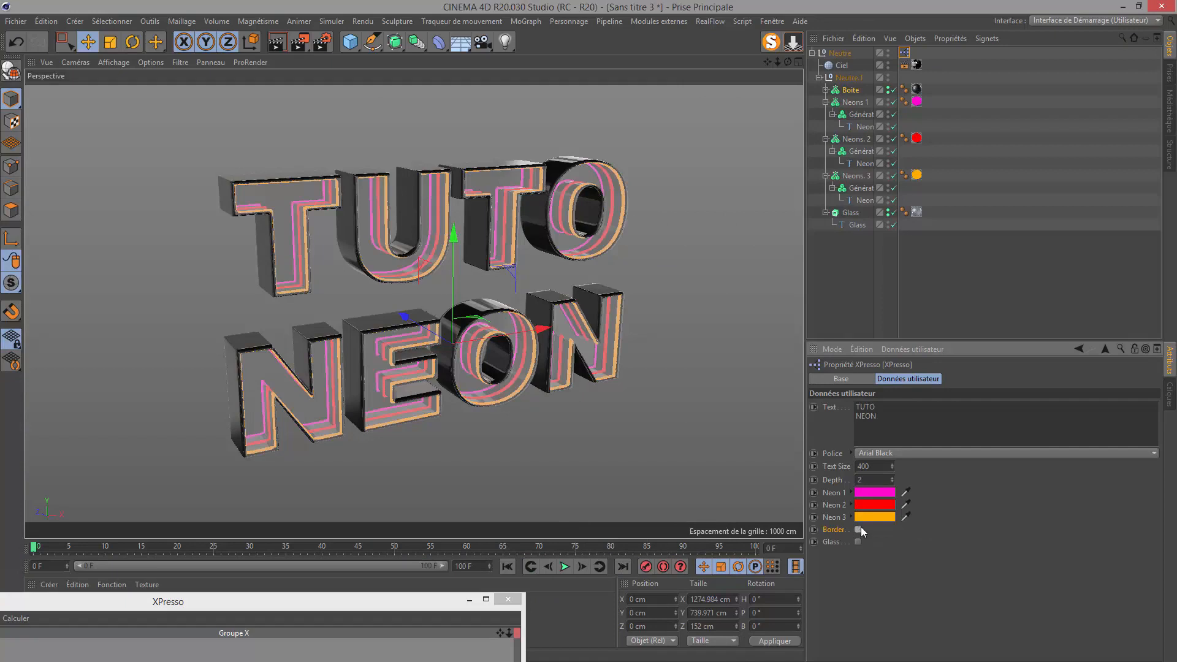
pyautogui.click(859, 529)
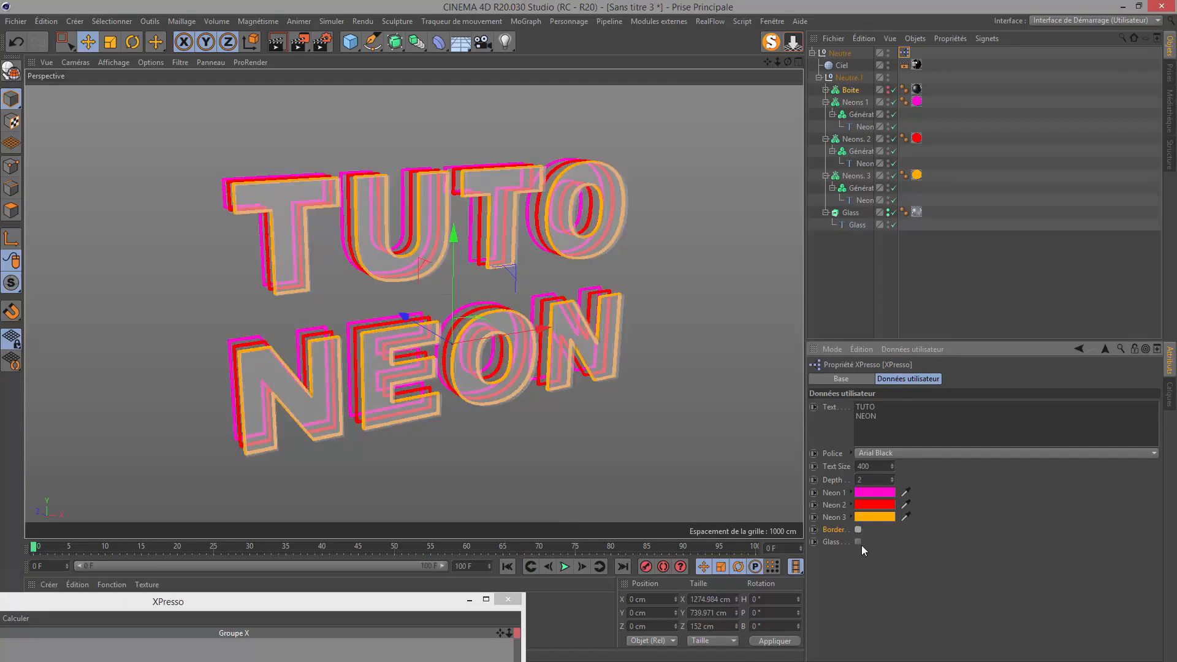
pyautogui.click(858, 529)
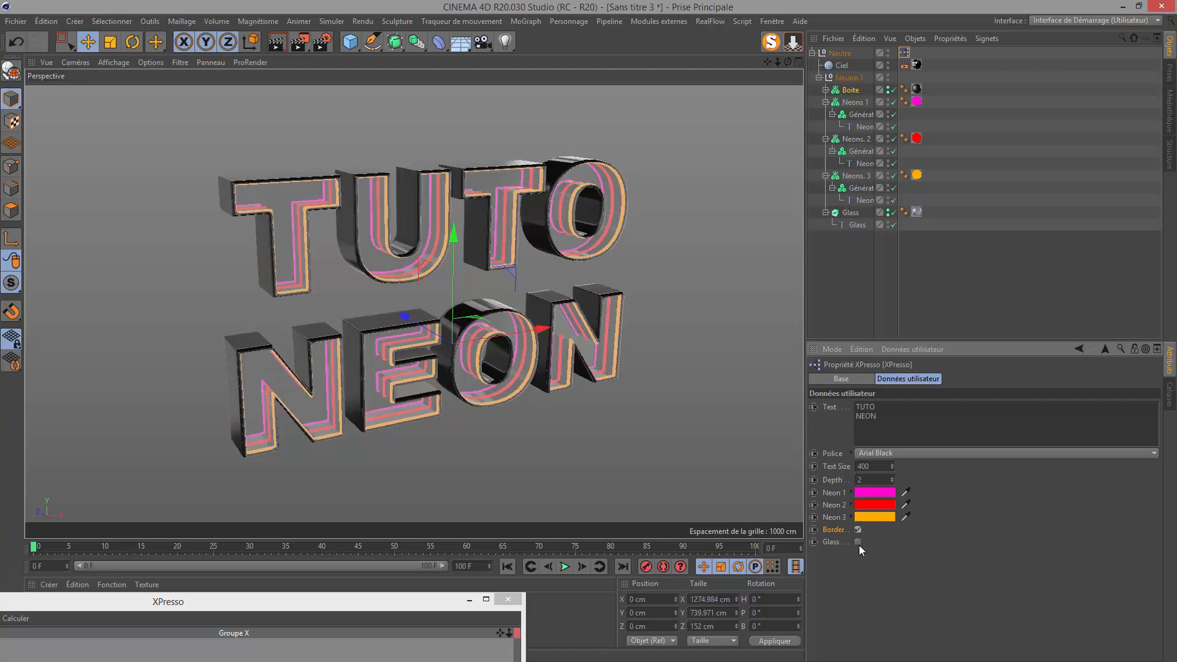
pyautogui.click(858, 542)
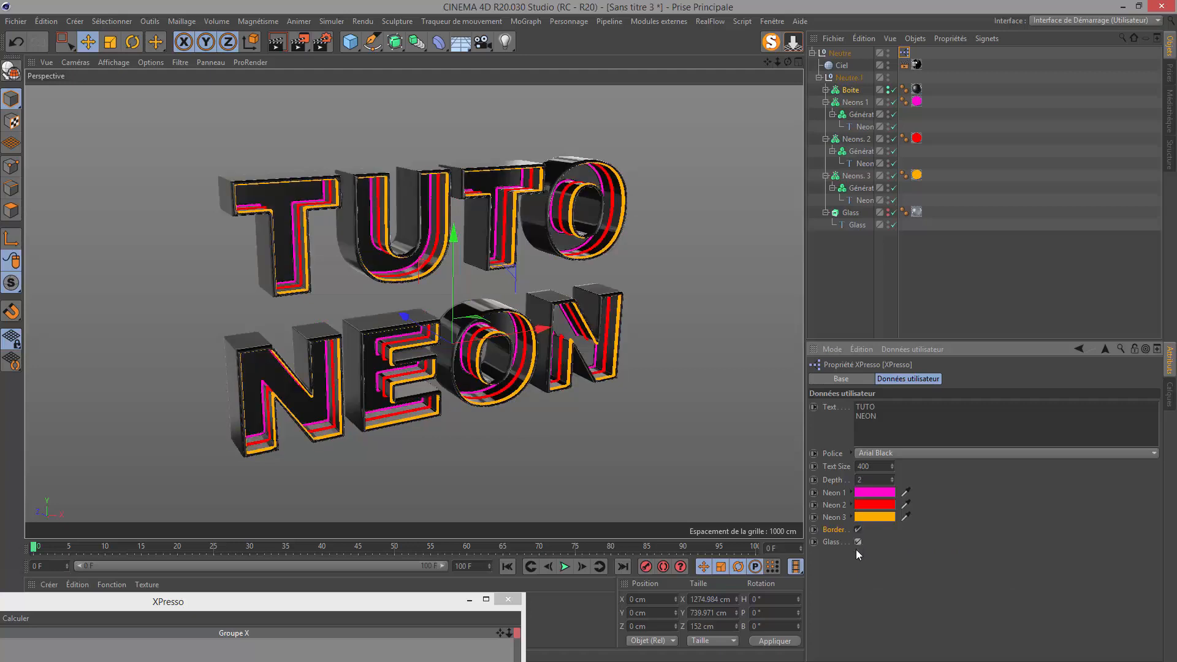
# Try feeding the Glass node's visibility inputs from the existing Négation node's Sortie output, and remove the wires into the Glass node
pyautogui.doubleClick(359, 598)
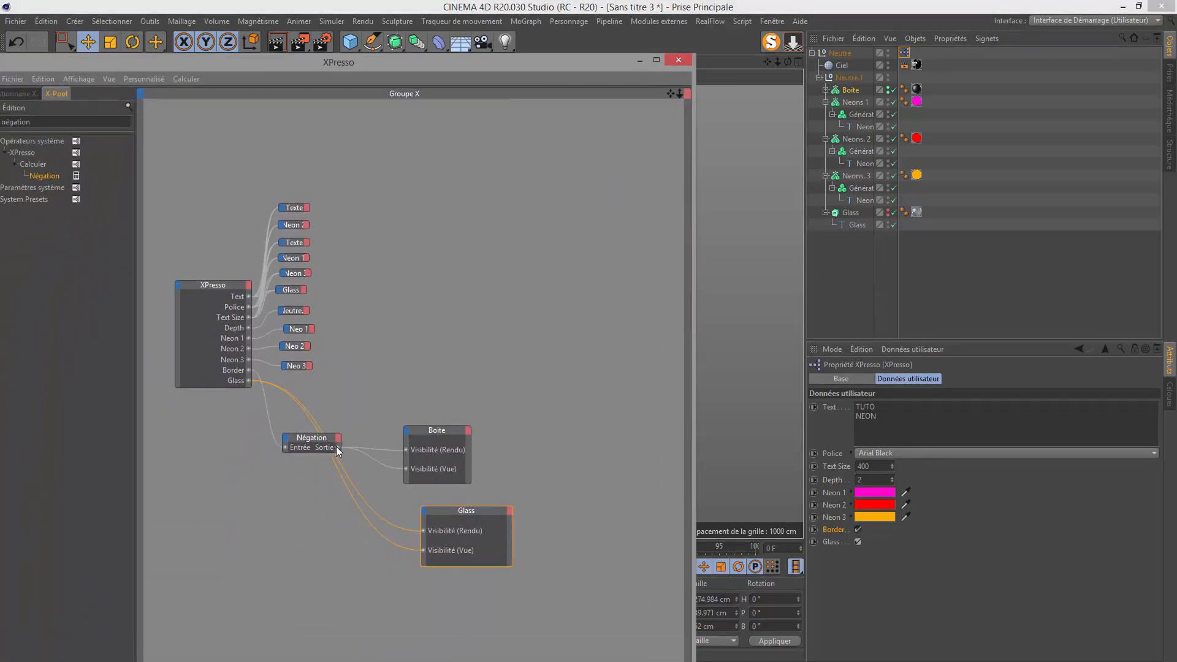
pyautogui.moveTo(425, 533); pyautogui.dragTo(425, 531)
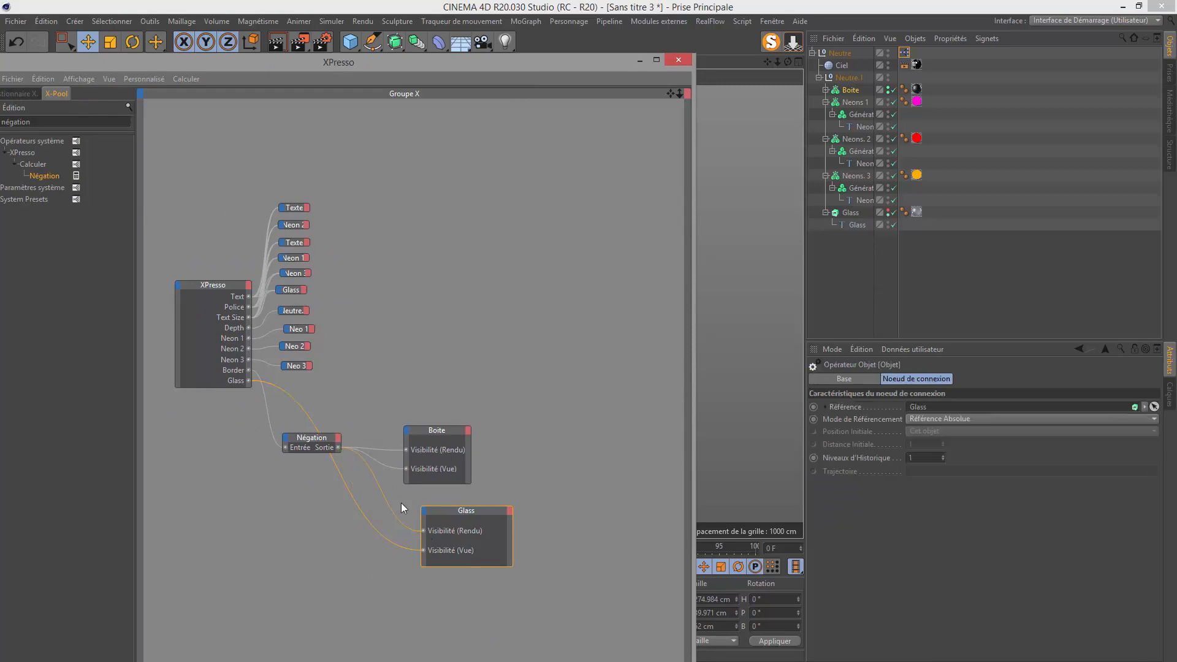
pyautogui.moveTo(340, 447); pyautogui.dragTo(427, 549)
pyautogui.click(395, 510)
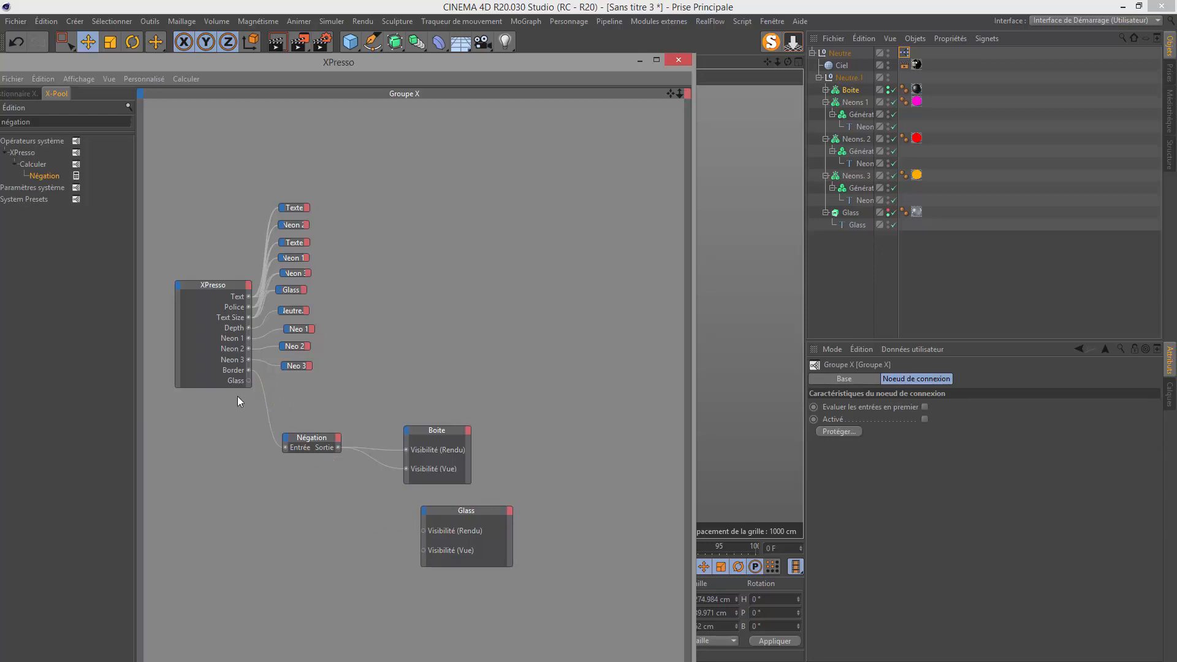
# Place a second Négation node and wire the XPresso node's Glass output through it to both visibility inputs of the Glass node
pyautogui.moveTo(38, 175); pyautogui.dragTo(311, 476)
pyautogui.moveTo(249, 380); pyautogui.dragTo(284, 479)
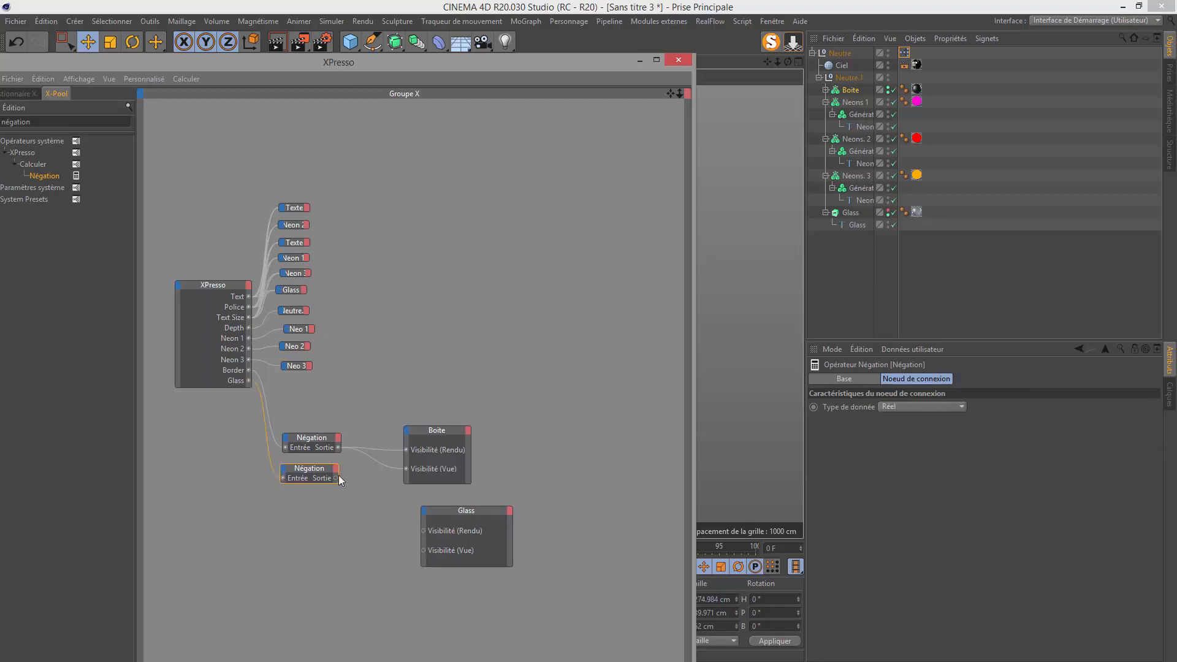
pyautogui.moveTo(426, 531); pyautogui.dragTo(424, 551)
# Close the XPresso graph and display the XPresso tag's user data
pyautogui.click(677, 59)
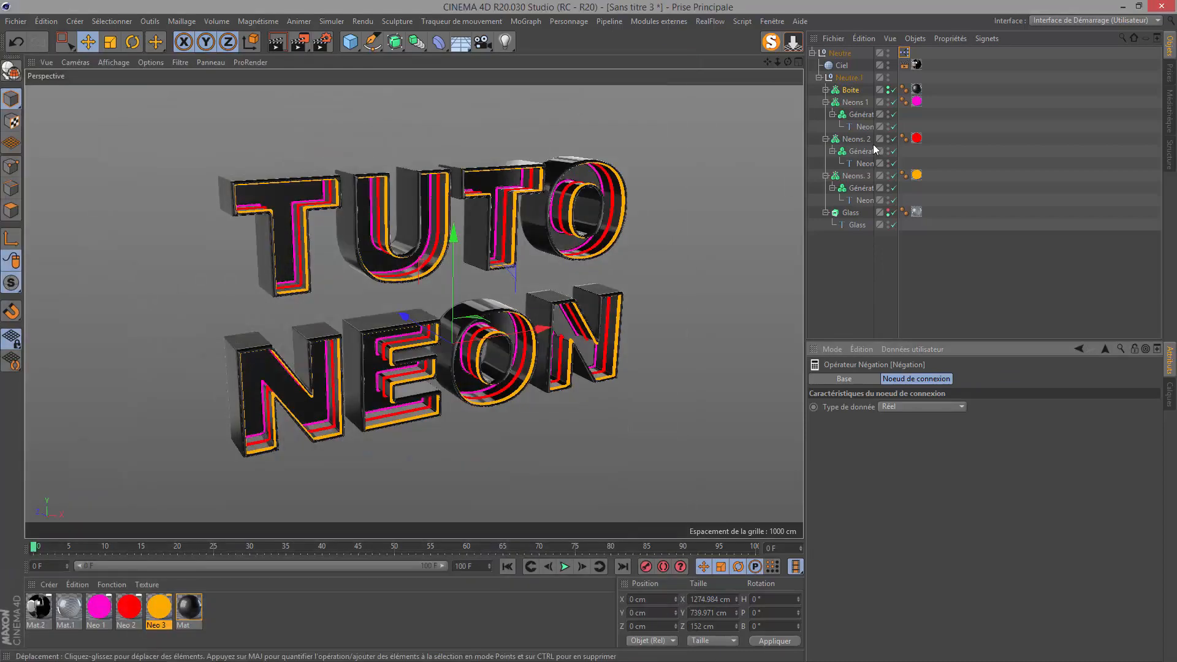
pyautogui.click(906, 43)
pyautogui.click(900, 50)
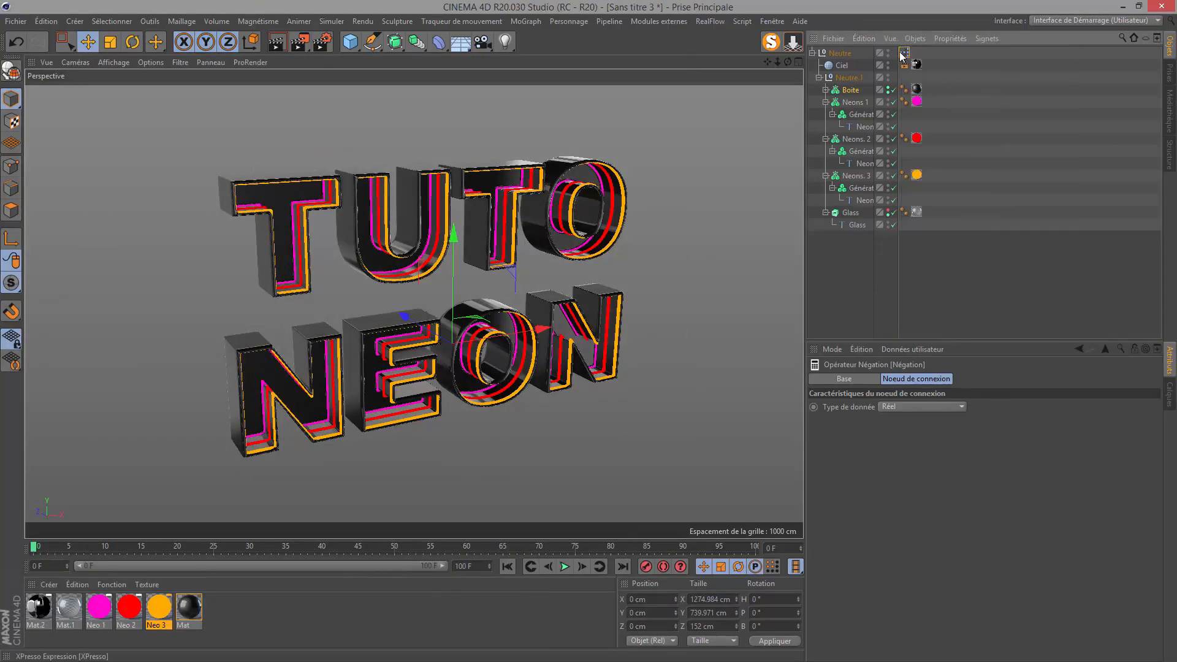
pyautogui.click(904, 53)
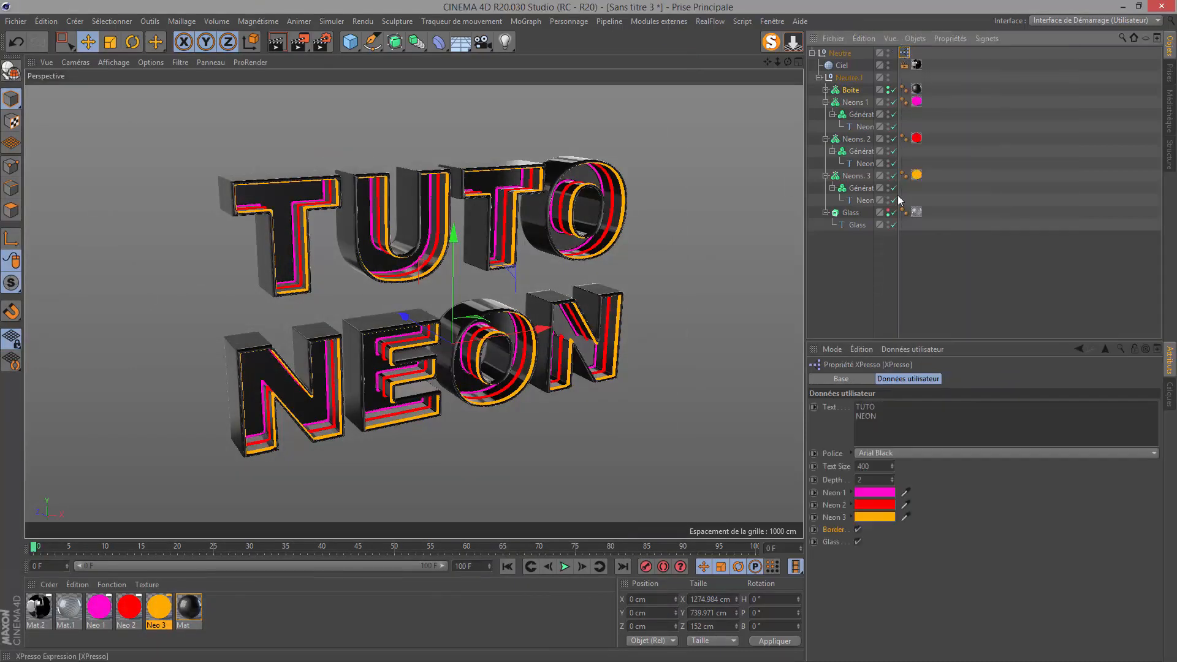
# Toggle the Glass and Border options in the XPresso tag's user data to test the object visibility in the viewport
pyautogui.click(858, 541)
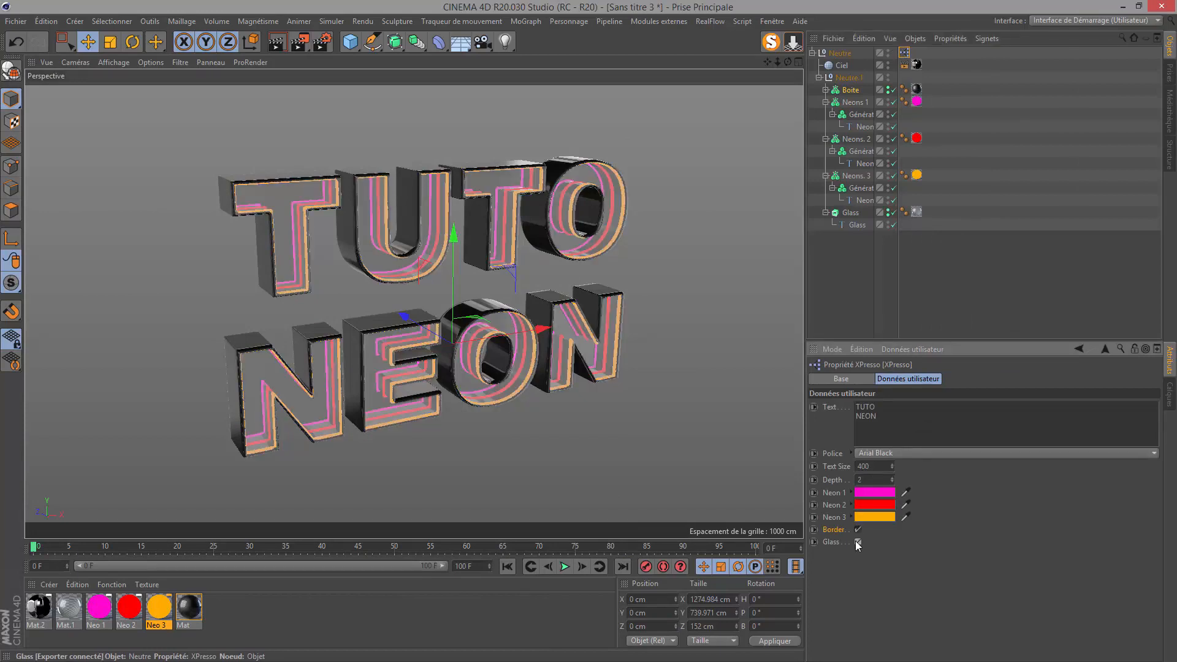
pyautogui.click(858, 529)
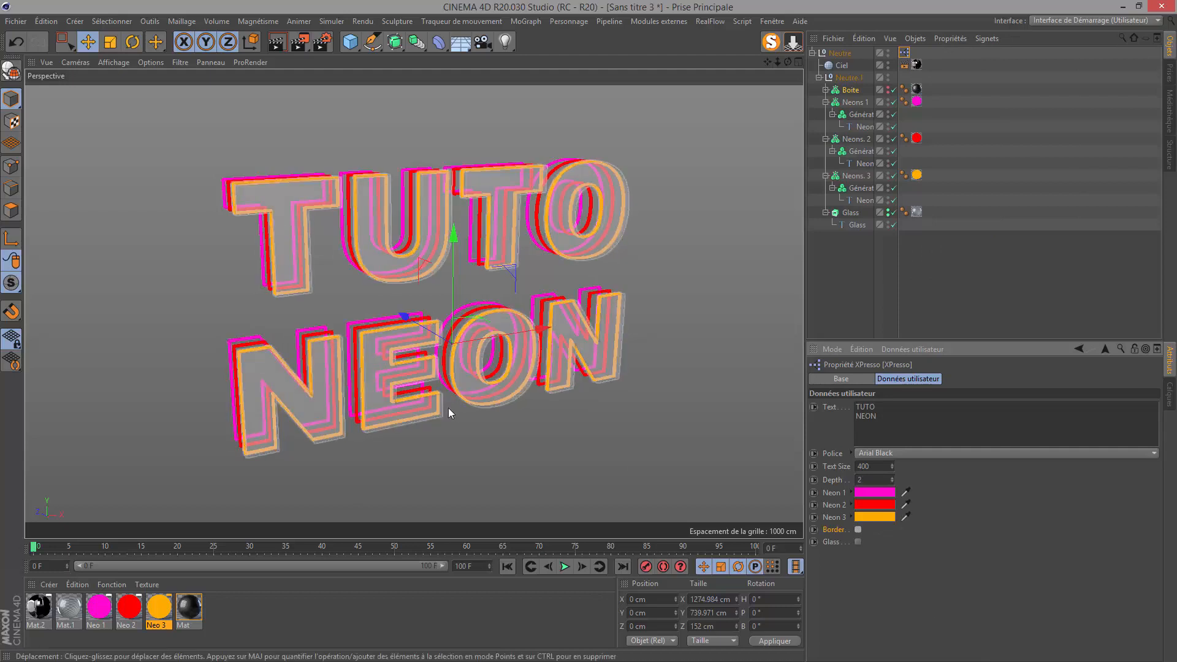
pyautogui.click(859, 542)
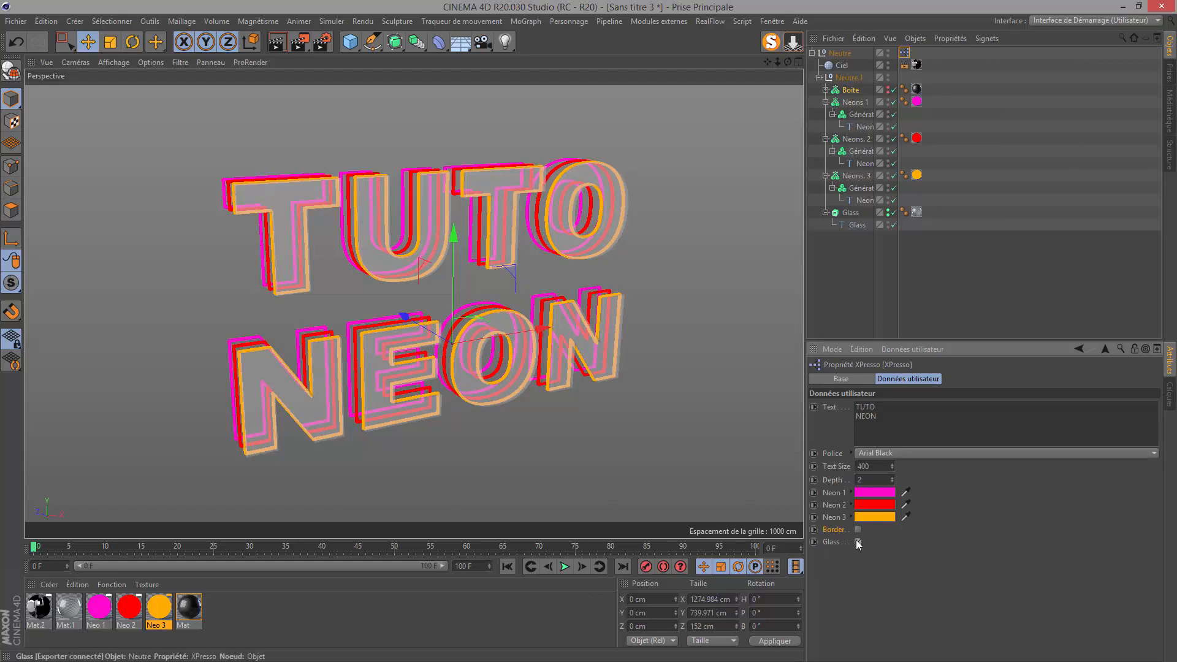
pyautogui.click(859, 530)
# Reopen the XPresso graph, change the data type of the Négation node feeding the Glass node, and close the graph
pyautogui.doubleClick(905, 53)
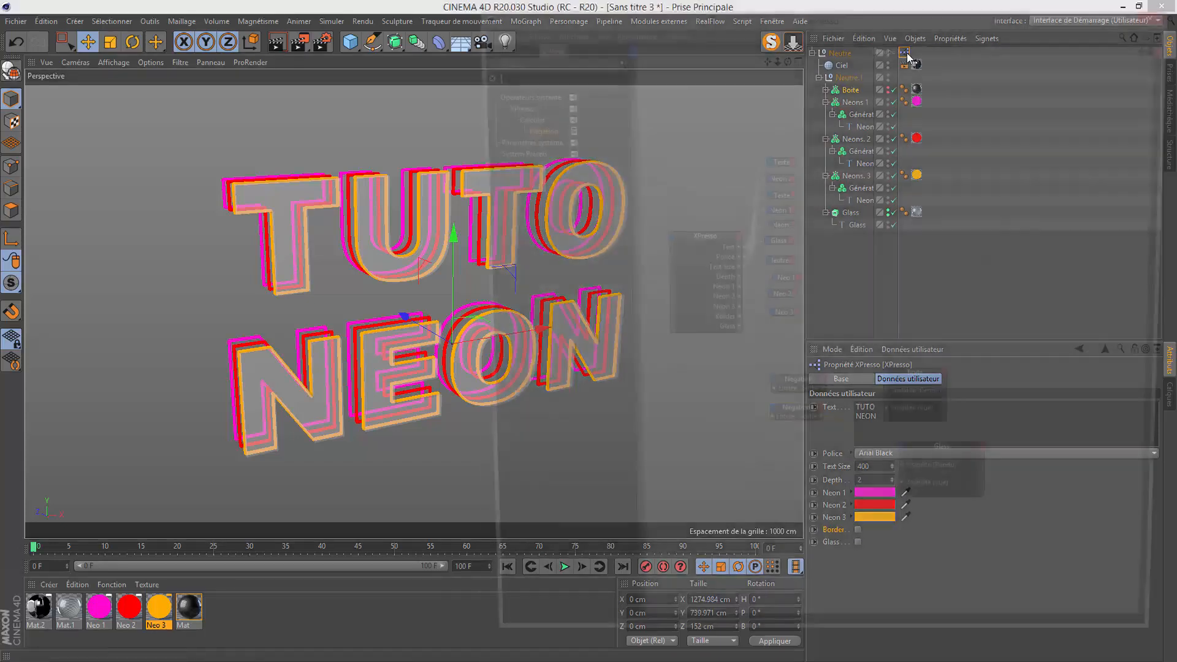
pyautogui.click(793, 422)
pyautogui.moveTo(825, 16); pyautogui.dragTo(230, 168)
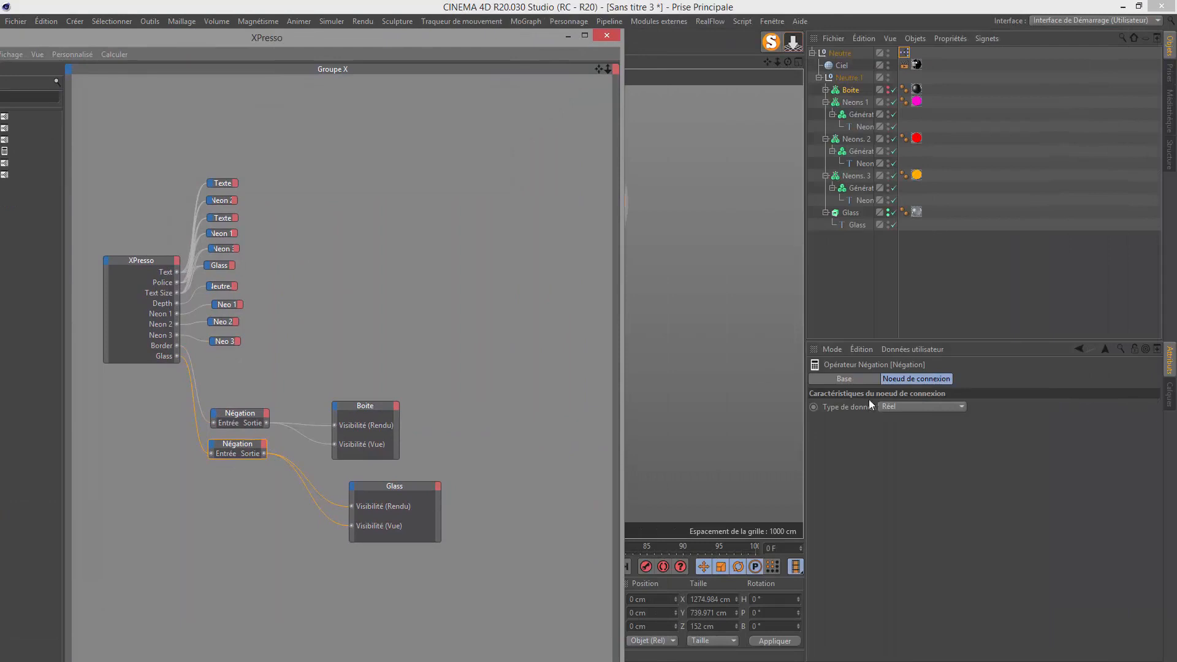
pyautogui.click(920, 406)
pyautogui.click(902, 420)
pyautogui.click(607, 36)
# Display the XPresso tag's user data and enable both the Border and Glass options
pyautogui.click(905, 52)
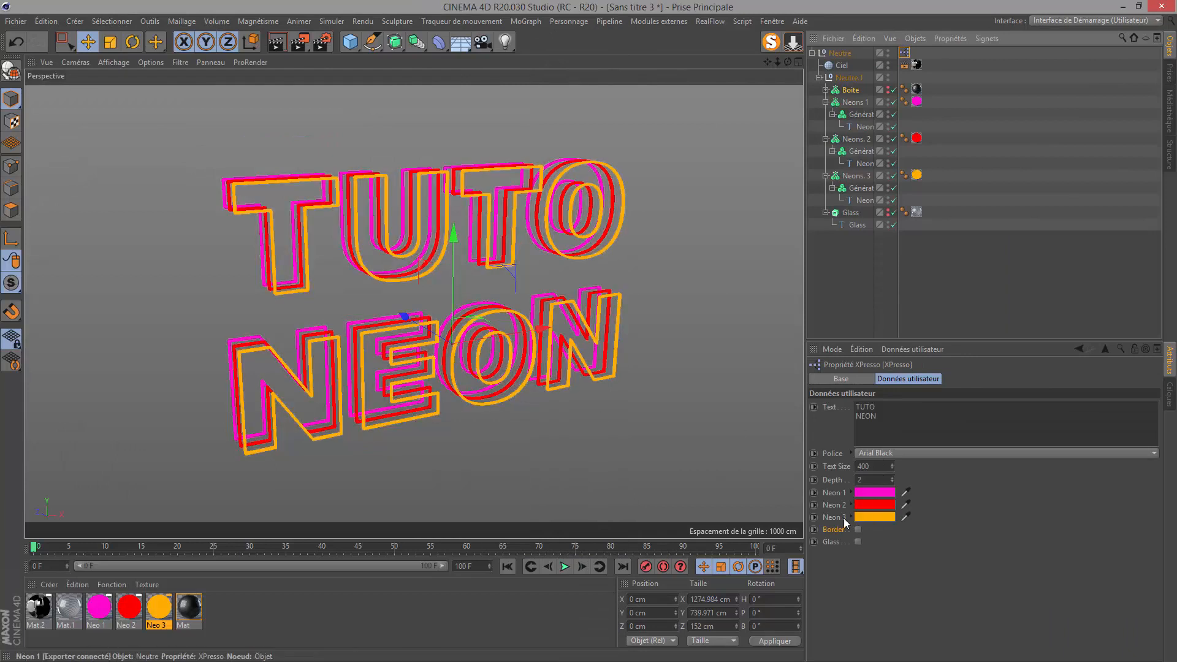
pyautogui.click(857, 529)
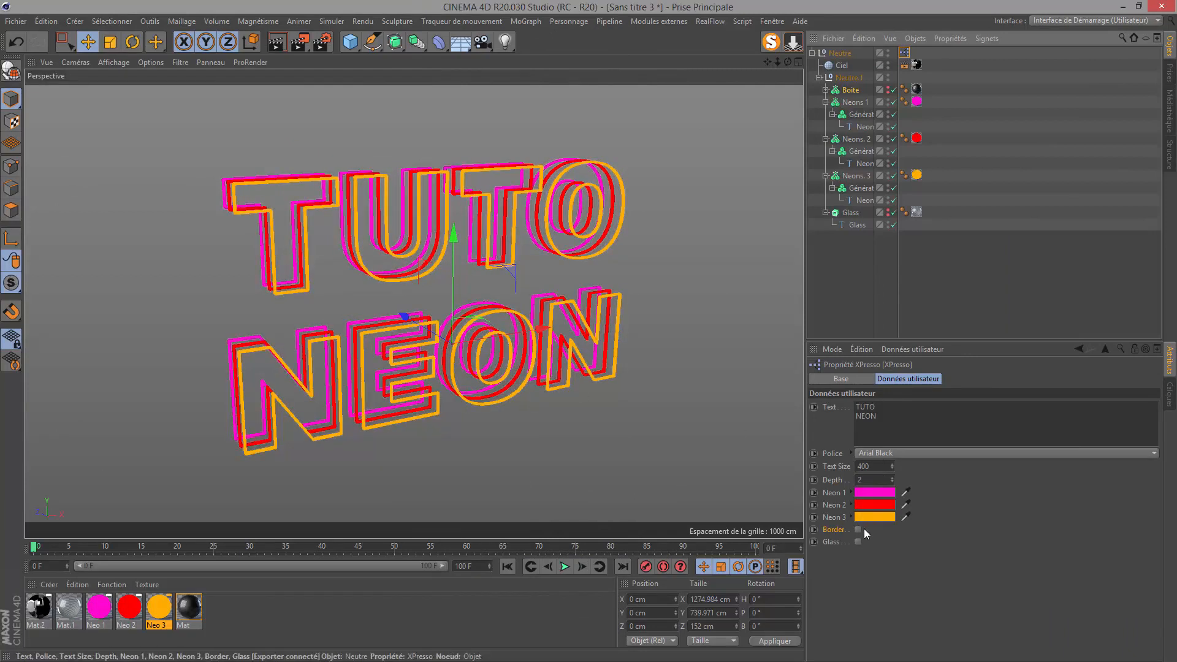
pyautogui.click(858, 542)
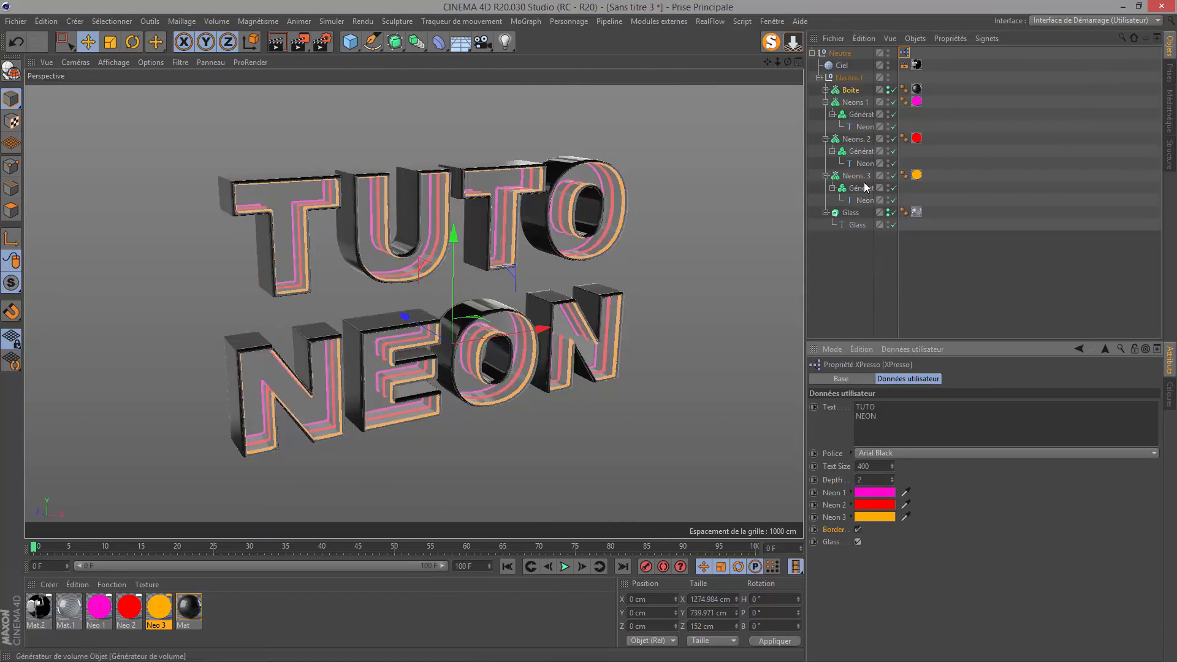
# Examine the text, colour and border/glass option groups of the Néons editor in document Sans titre 5, and return to Sans titre 3
pyautogui.press('v')
pyautogui.click(860, 225)
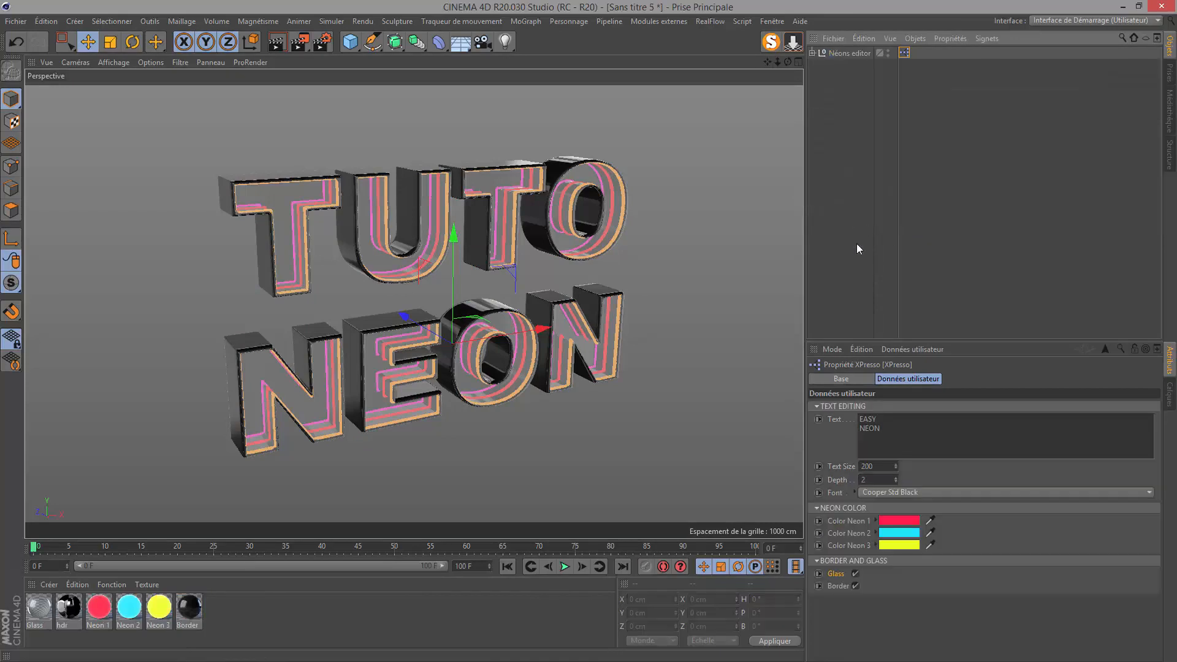
pyautogui.click(829, 407)
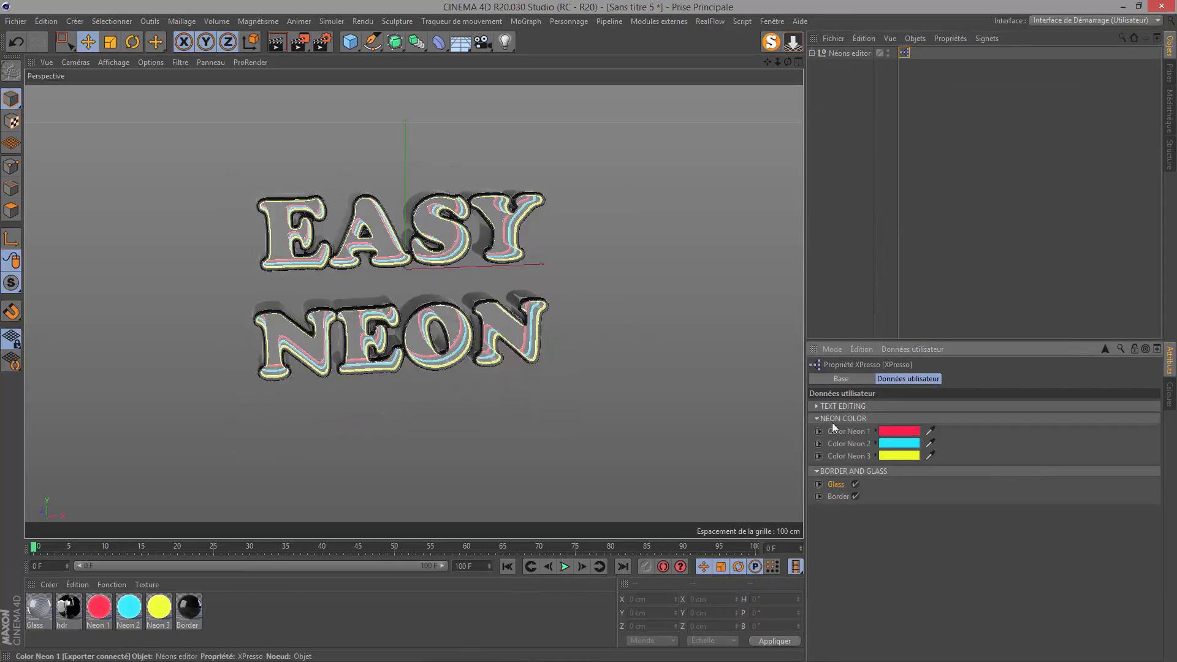
pyautogui.click(834, 419)
pyautogui.click(839, 431)
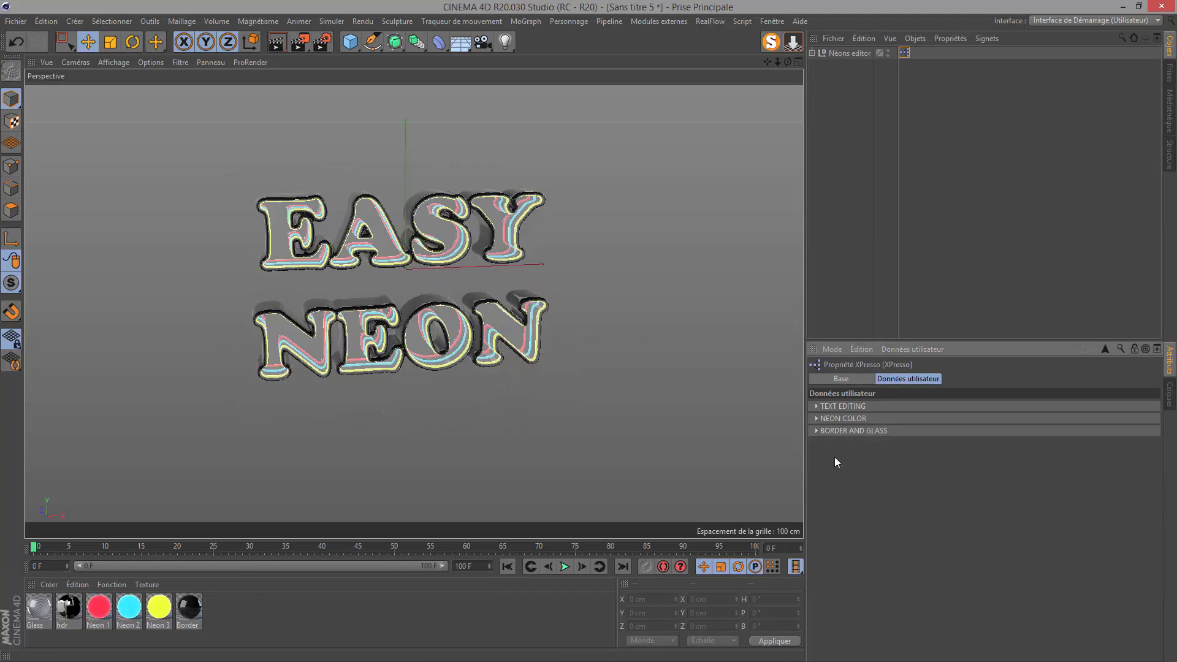
pyautogui.click(833, 406)
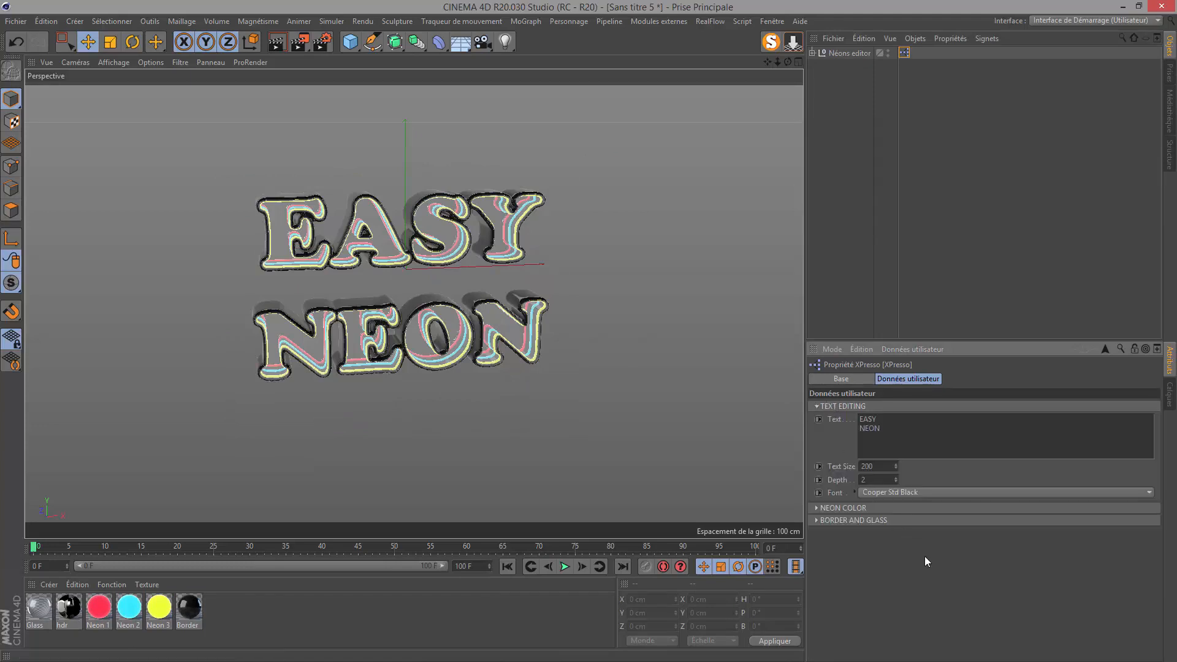
pyautogui.click(828, 407)
pyautogui.click(827, 418)
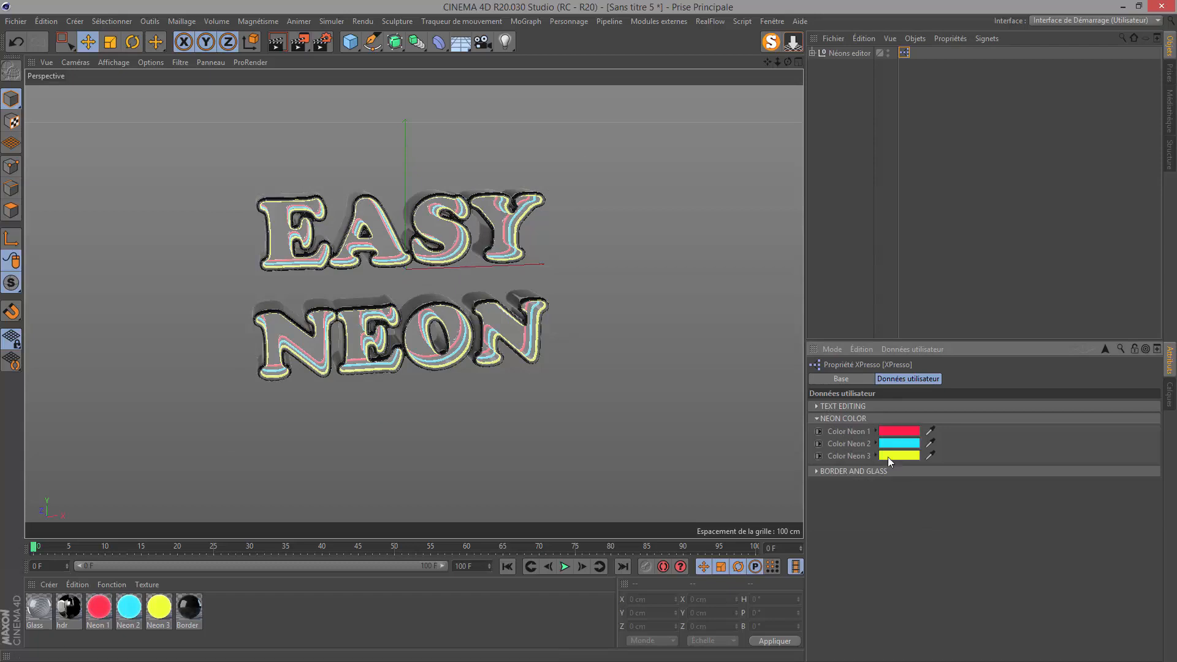
pyautogui.click(816, 419)
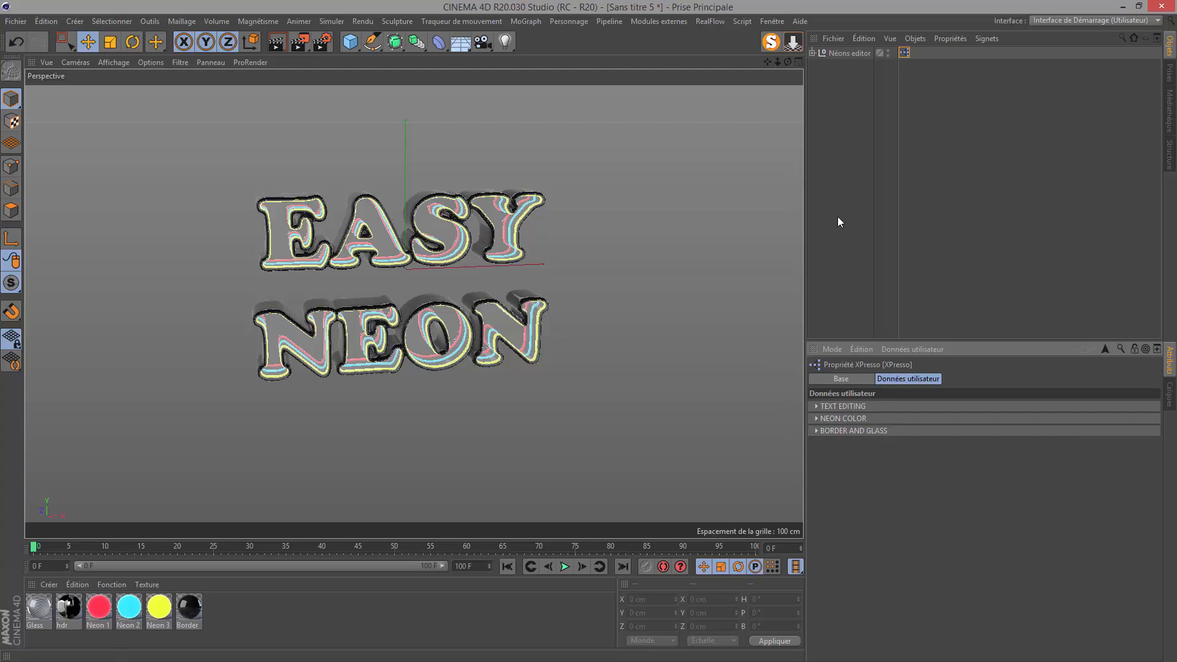
pyautogui.press('v')
pyautogui.click(840, 271)
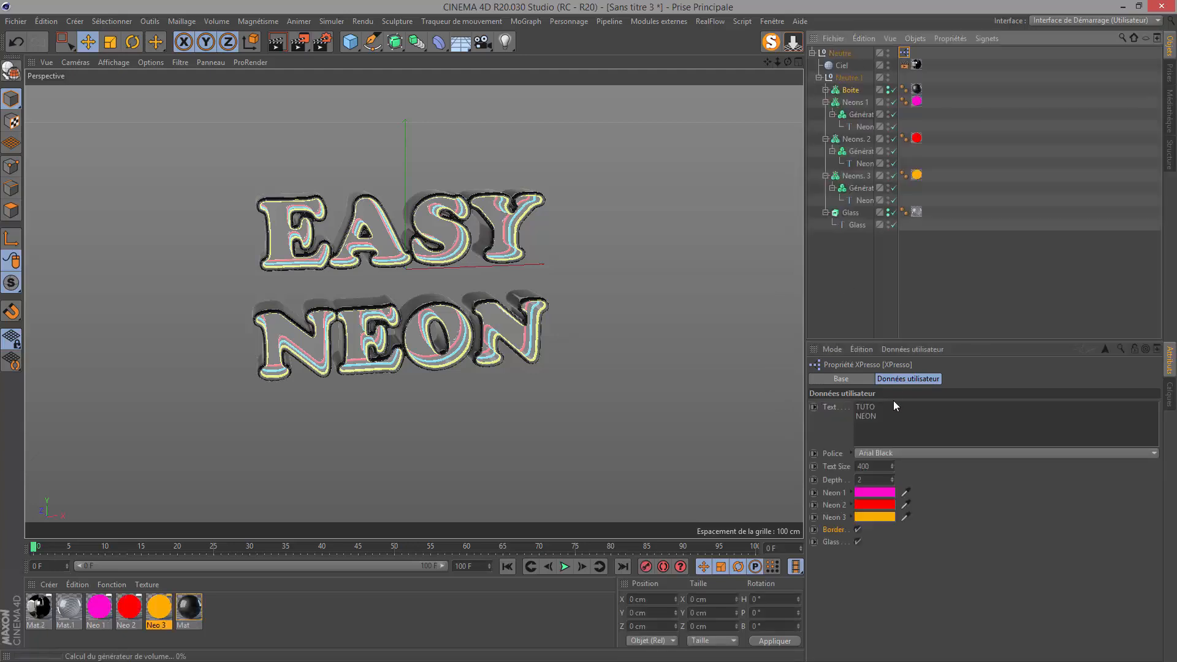
# Open the user data manager for the XPresso tag and add a group named Text Editor
pyautogui.click(900, 349)
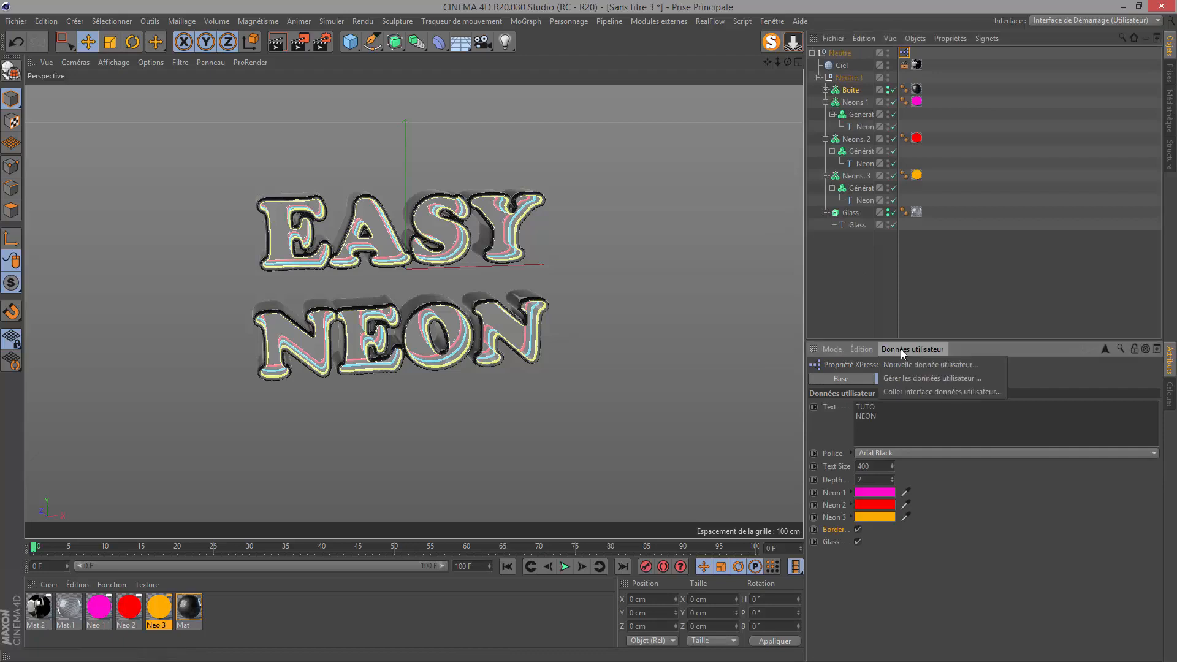
pyautogui.click(896, 377)
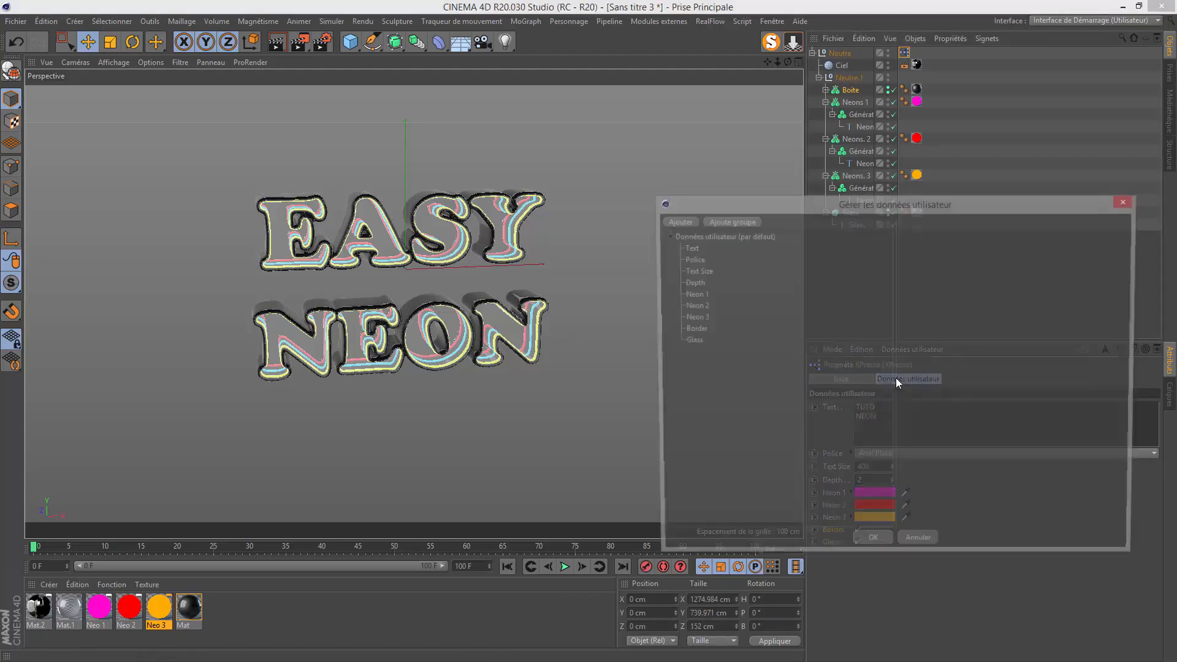
pyautogui.click(734, 222)
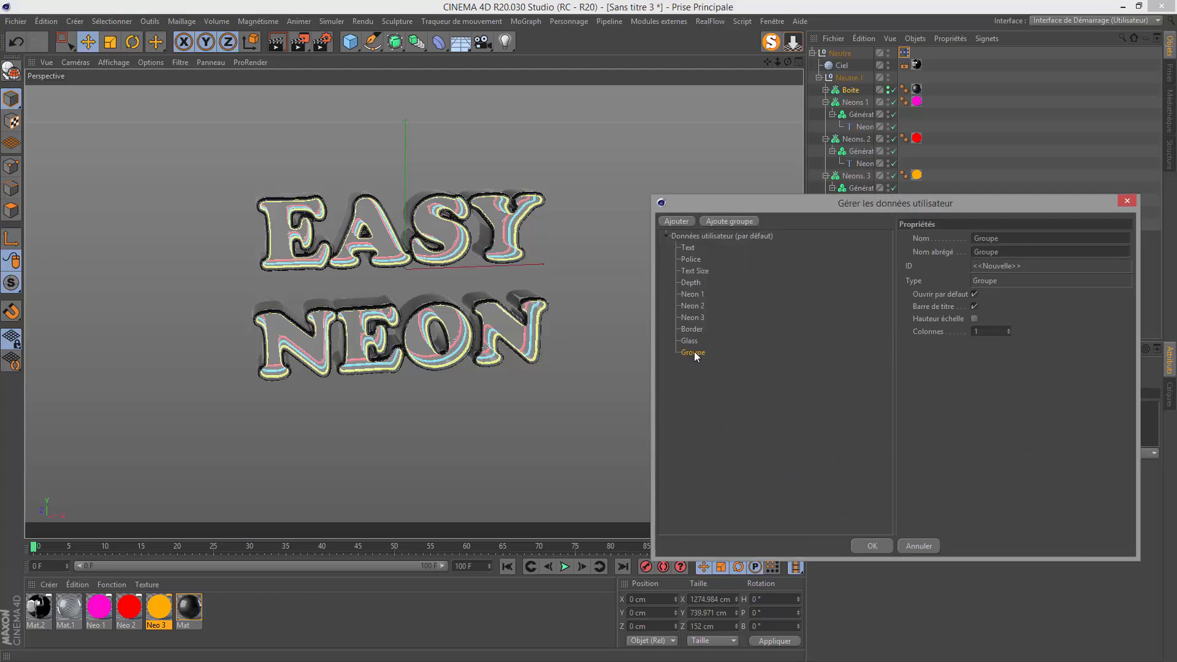
pyautogui.doubleClick(986, 238)
pyautogui.write('Text Editor')
pyautogui.press('Return')
# Place the Text Editor group first in the list, move Text, Police, Text Size and Depth into it, and collapse it
pyautogui.moveTo(701, 355); pyautogui.dragTo(686, 259)
pyautogui.click(687, 260)
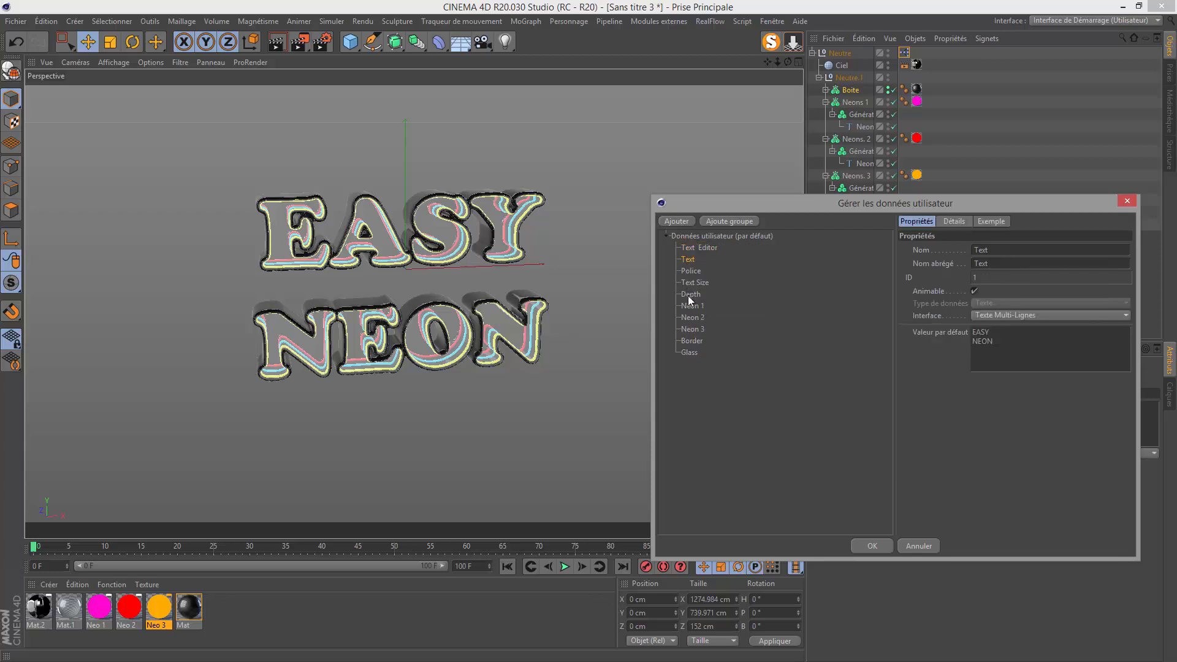
pyautogui.keyDown('shift'); pyautogui.click(690, 296); pyautogui.keyUp('shift')
pyautogui.moveTo(691, 261); pyautogui.dragTo(696, 249)
pyautogui.click(678, 248)
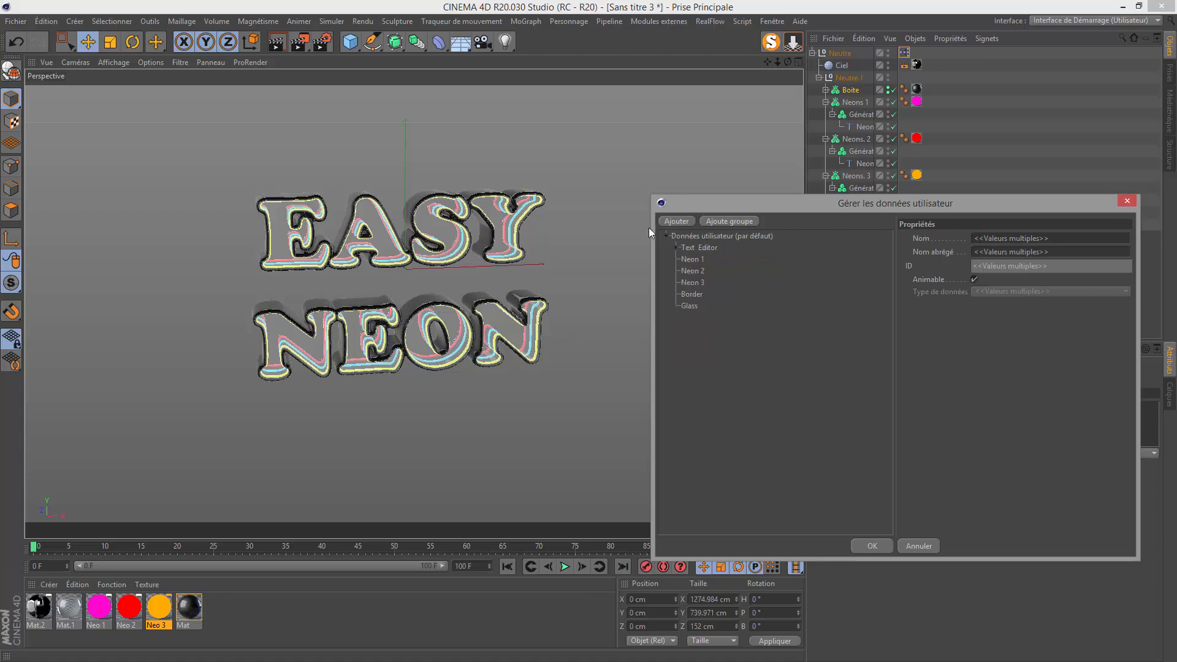
# Add a second user data group named Couleur and confirm the user data changes
pyautogui.click(725, 222)
pyautogui.moveTo(1011, 237); pyautogui.dragTo(916, 270)
pyautogui.write('Couleur')
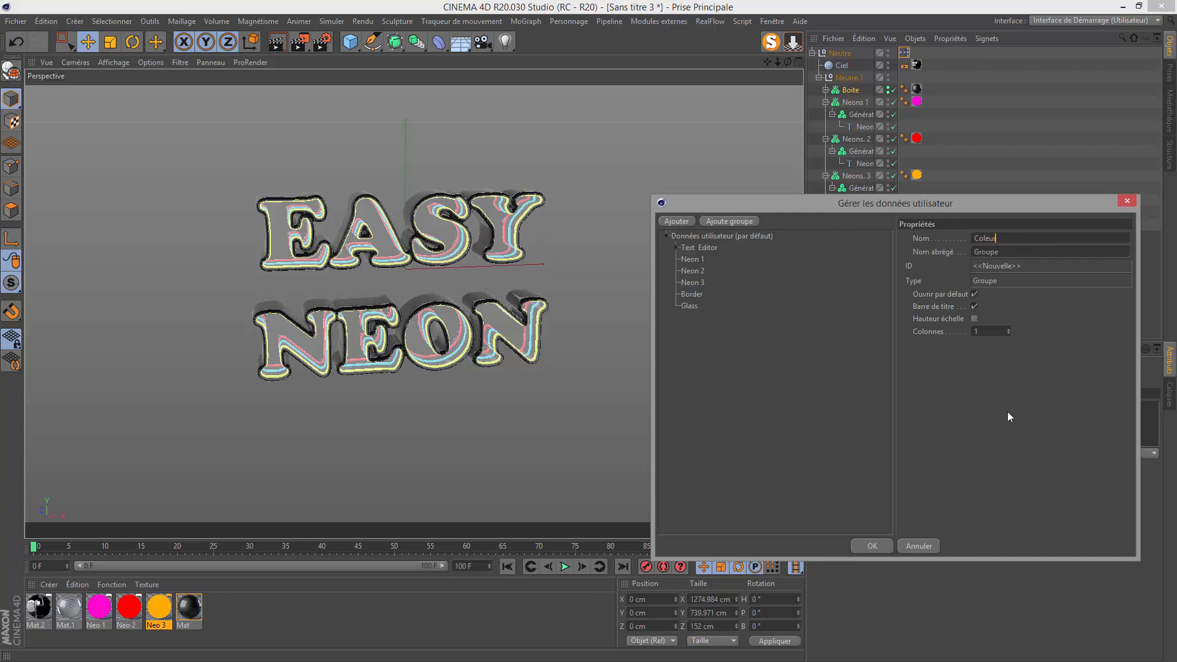
pyautogui.write('u')
pyautogui.click(995, 425)
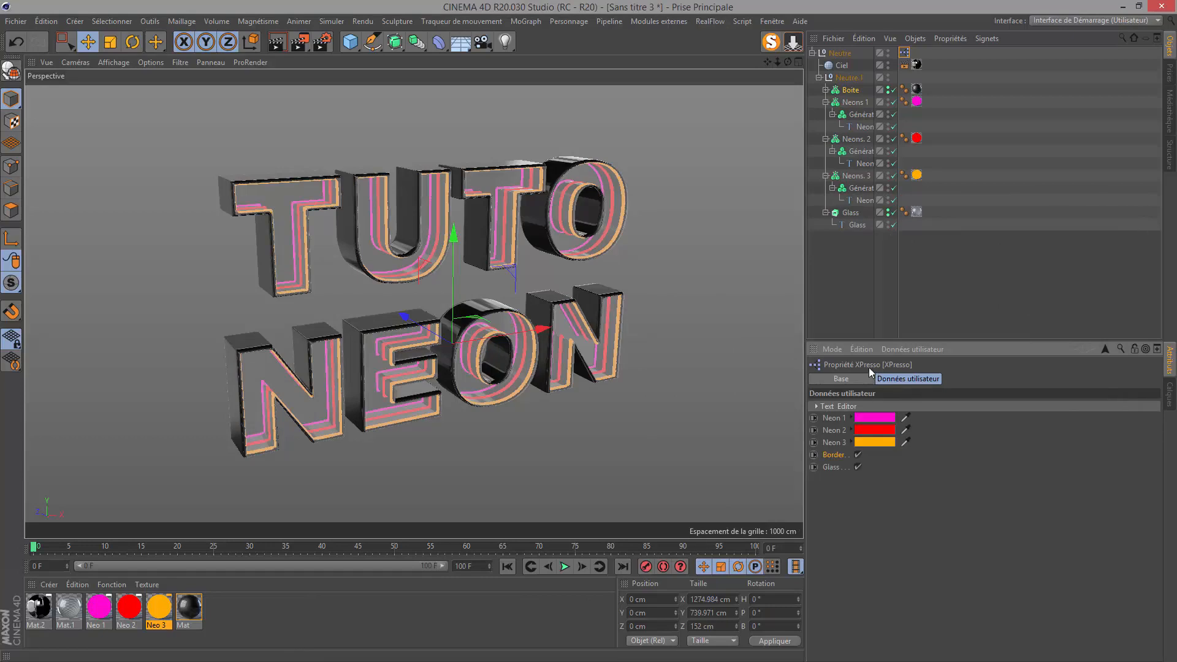
# Reopen the user data manager and move the Couleur group out of the Text Editor group
pyautogui.click(905, 351)
pyautogui.click(920, 378)
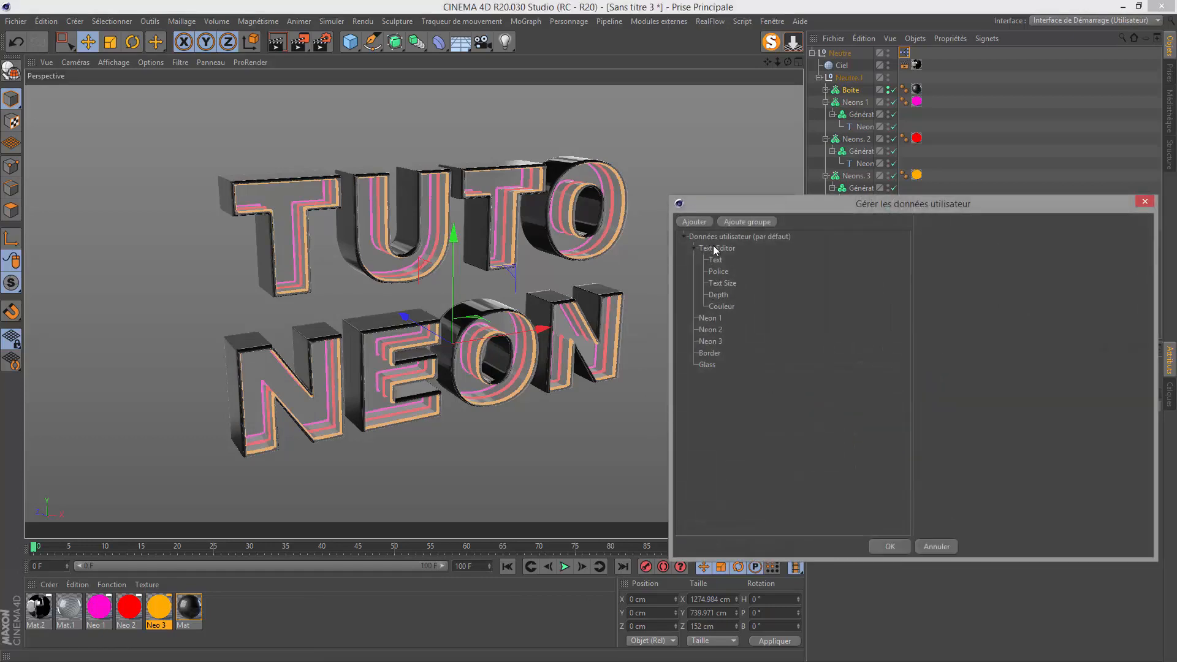
pyautogui.moveTo(711, 313); pyautogui.dragTo(700, 399)
# Group Neon 1, Neon 2 and Neon 3 under Couleur, keeping it directly below Text Editor, and confirm the user data changes
pyautogui.click(707, 307)
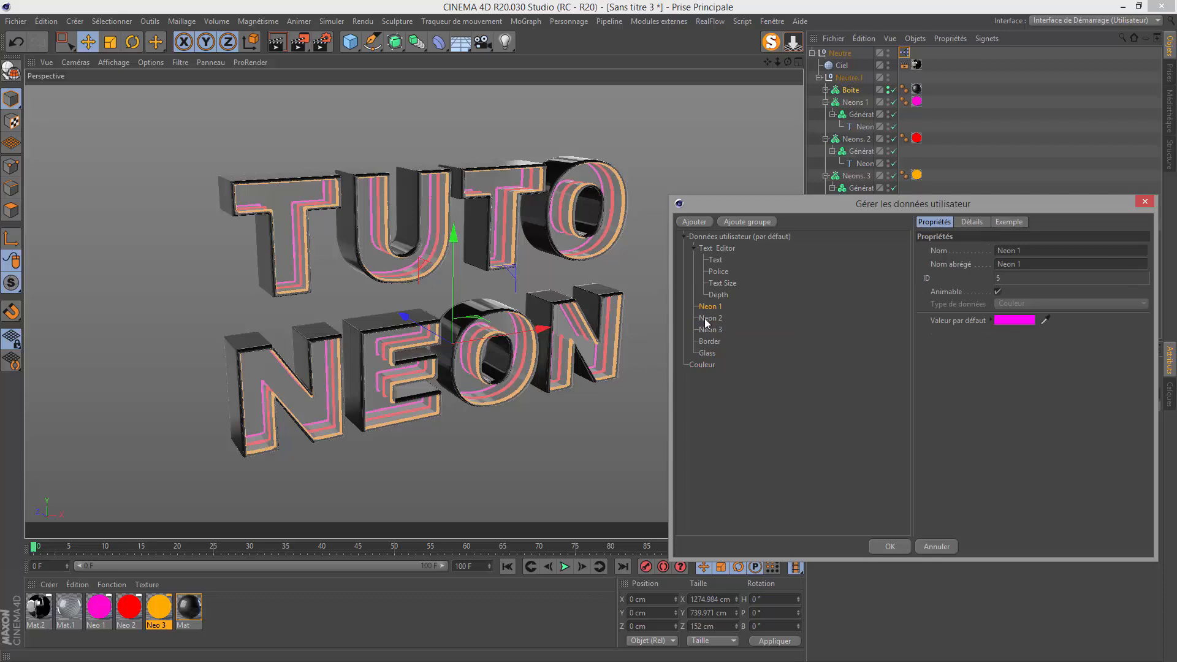
pyautogui.keyDown('shift'); pyautogui.click(708, 331); pyautogui.keyUp('shift')
pyautogui.moveTo(703, 311); pyautogui.dragTo(701, 366)
pyautogui.click(701, 332)
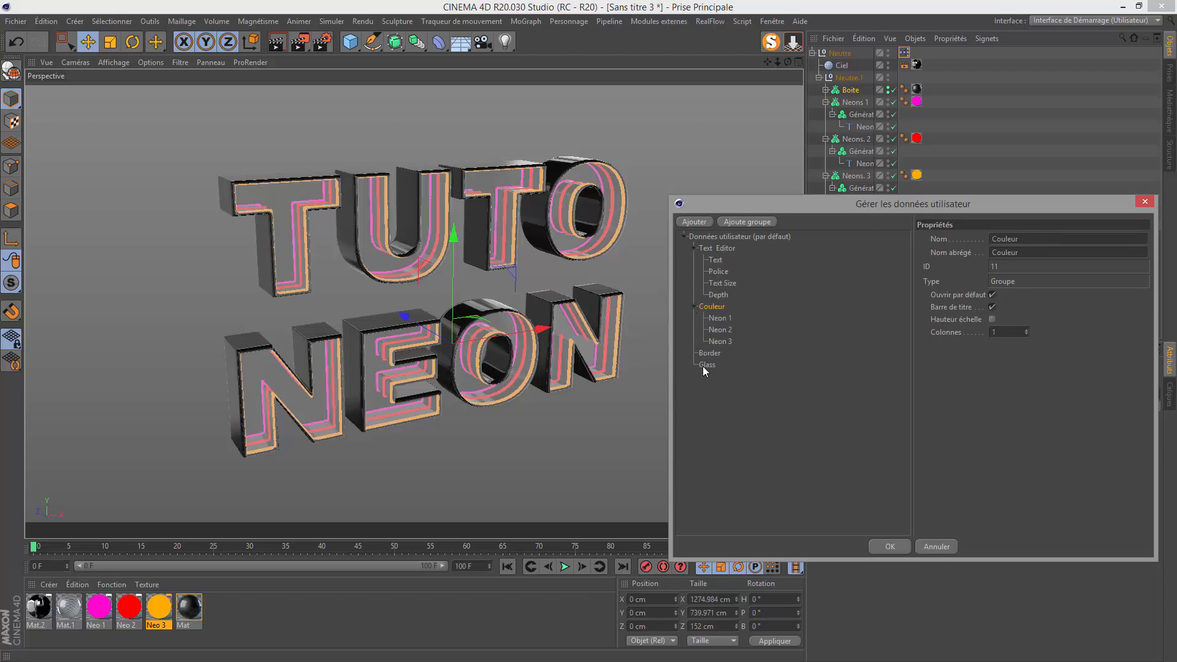
pyautogui.moveTo(813, 208); pyautogui.dragTo(421, 219)
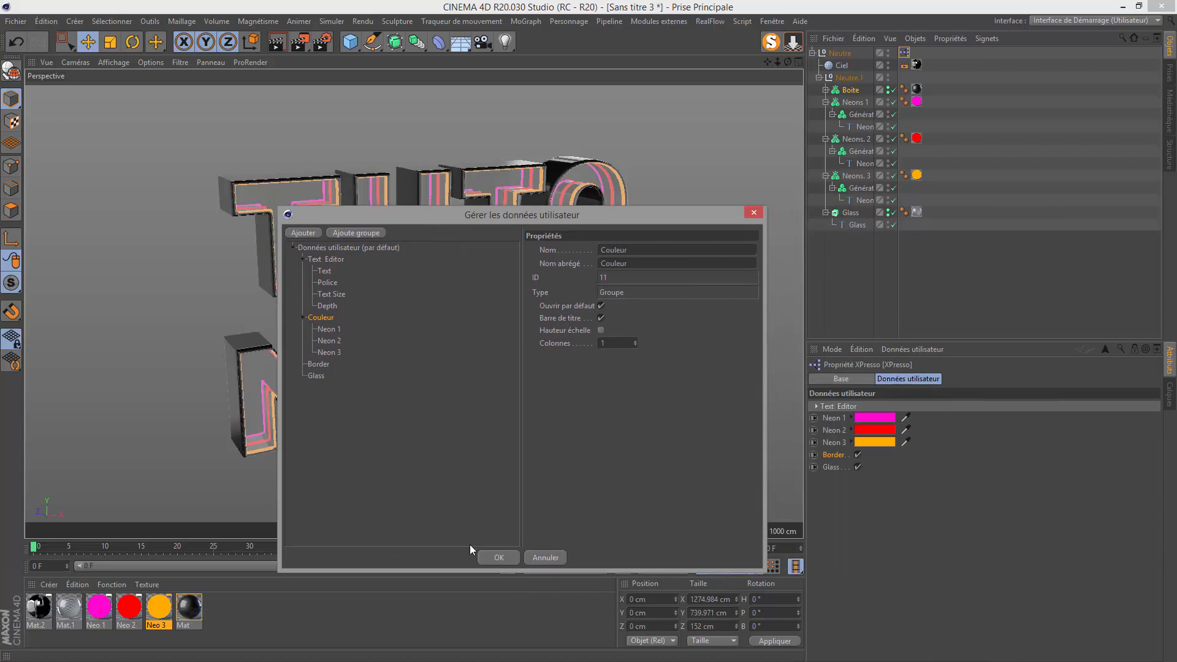
pyautogui.click(498, 557)
# Check the option group names in document Sans titre 5 and return to Sans titre 3
pyautogui.click(921, 269)
pyautogui.press('v')
pyautogui.moveTo(916, 329)
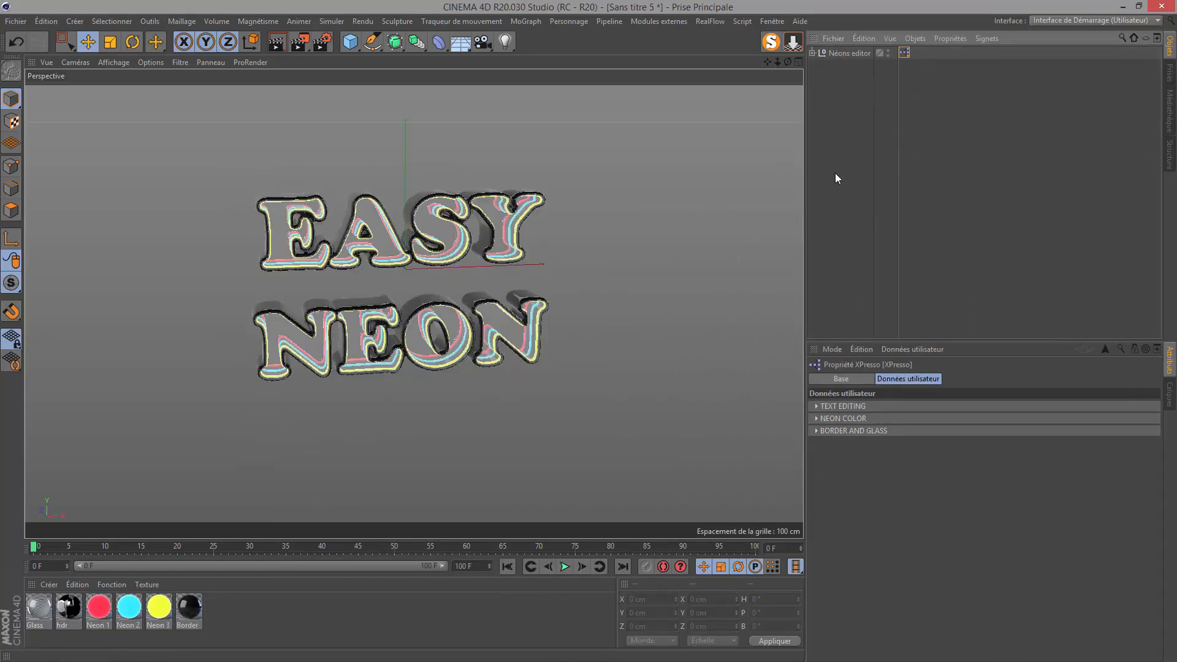
pyautogui.press('v')
pyautogui.press('v')
pyautogui.press('v')
pyautogui.click(828, 302)
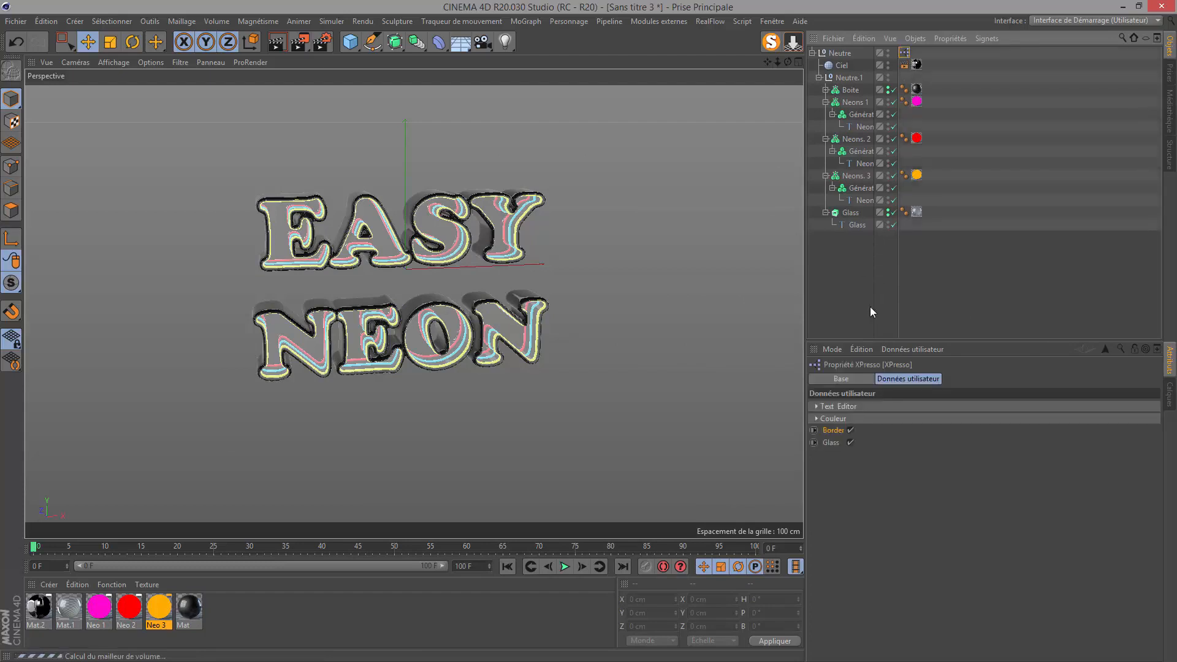
# Add a user data group named Border and Glass to the XPresso tag and confirm it
pyautogui.click(899, 348)
pyautogui.click(887, 377)
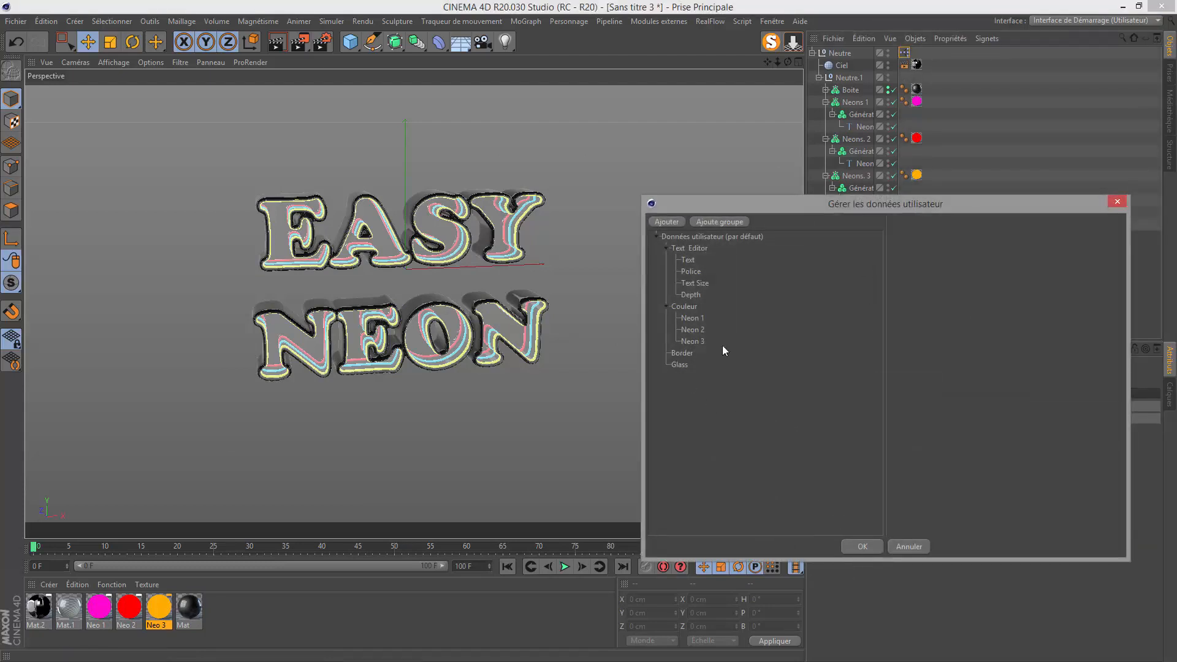
pyautogui.click(715, 225)
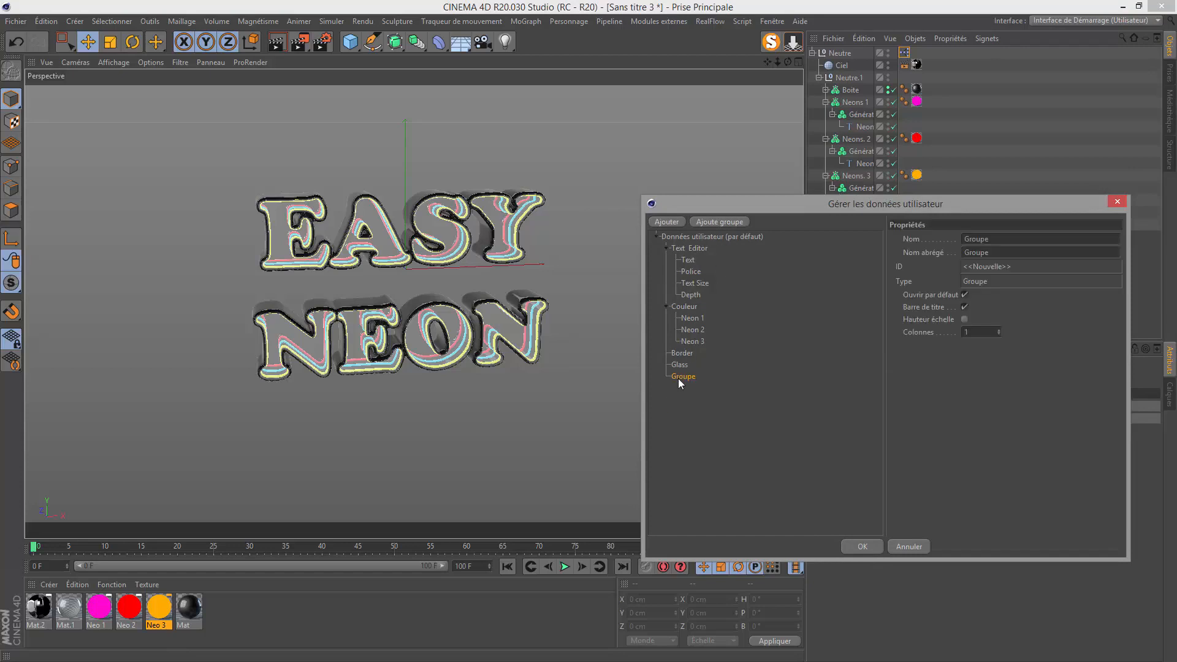
pyautogui.click(981, 238)
pyautogui.write('Border and Glass')
pyautogui.click(853, 542)
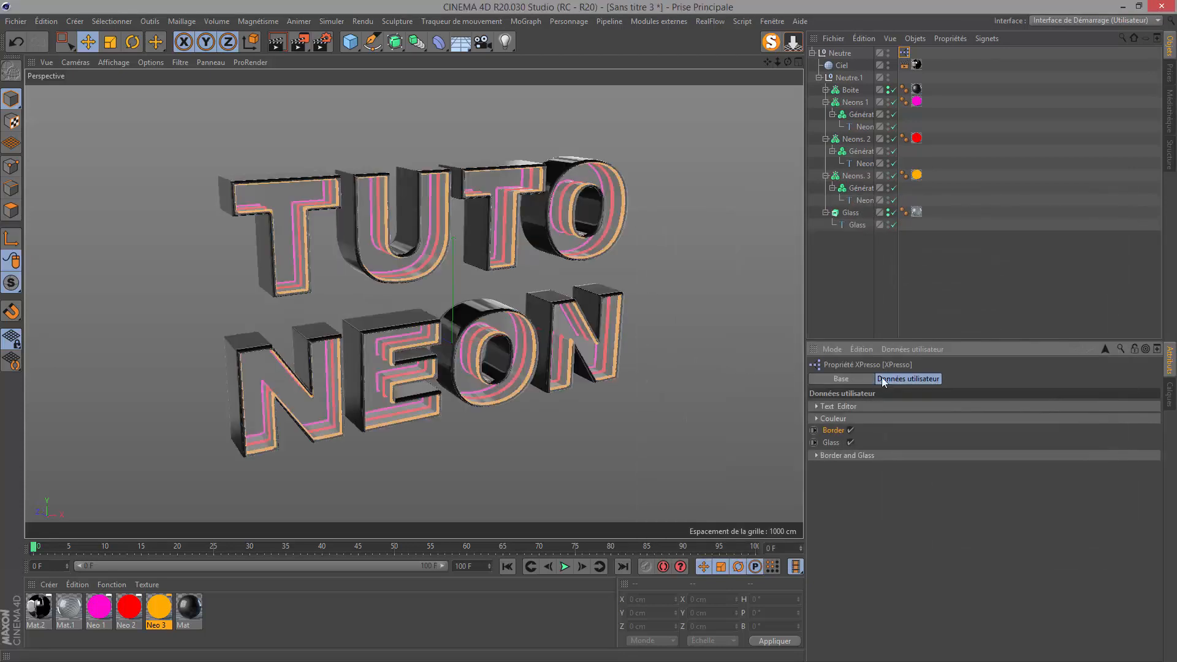
# Move the Border and Glass checkboxes into the Border and Glass user data group, collapse all the groups and confirm the changes
pyautogui.click(888, 348)
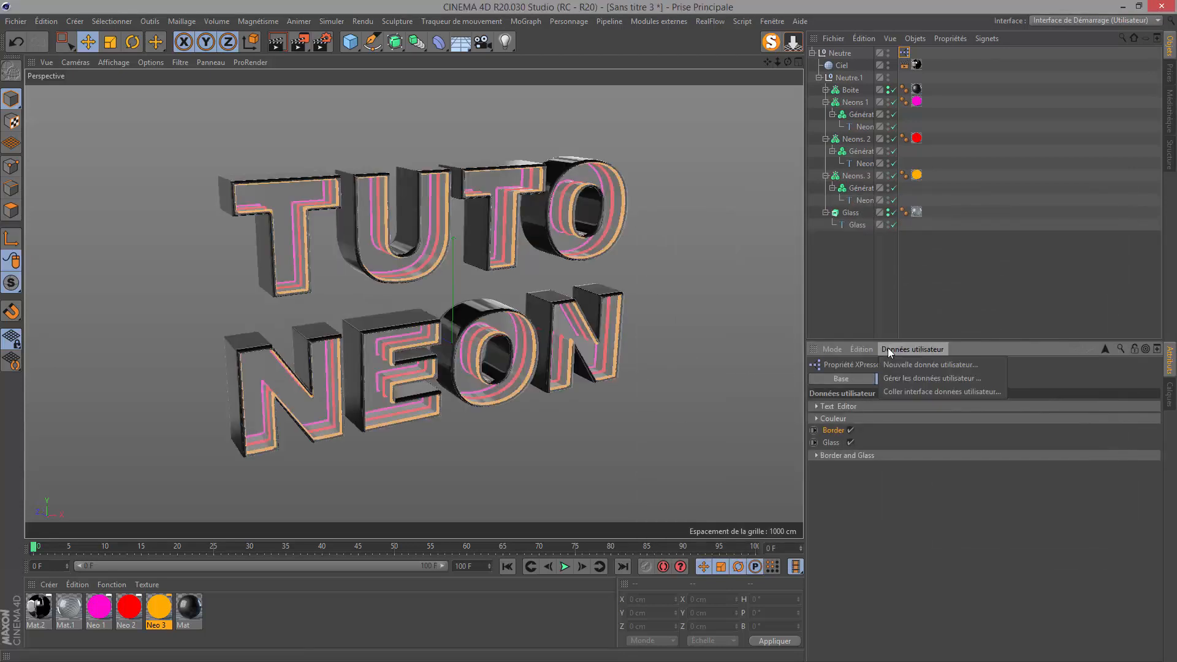
pyautogui.click(890, 378)
pyautogui.click(681, 354)
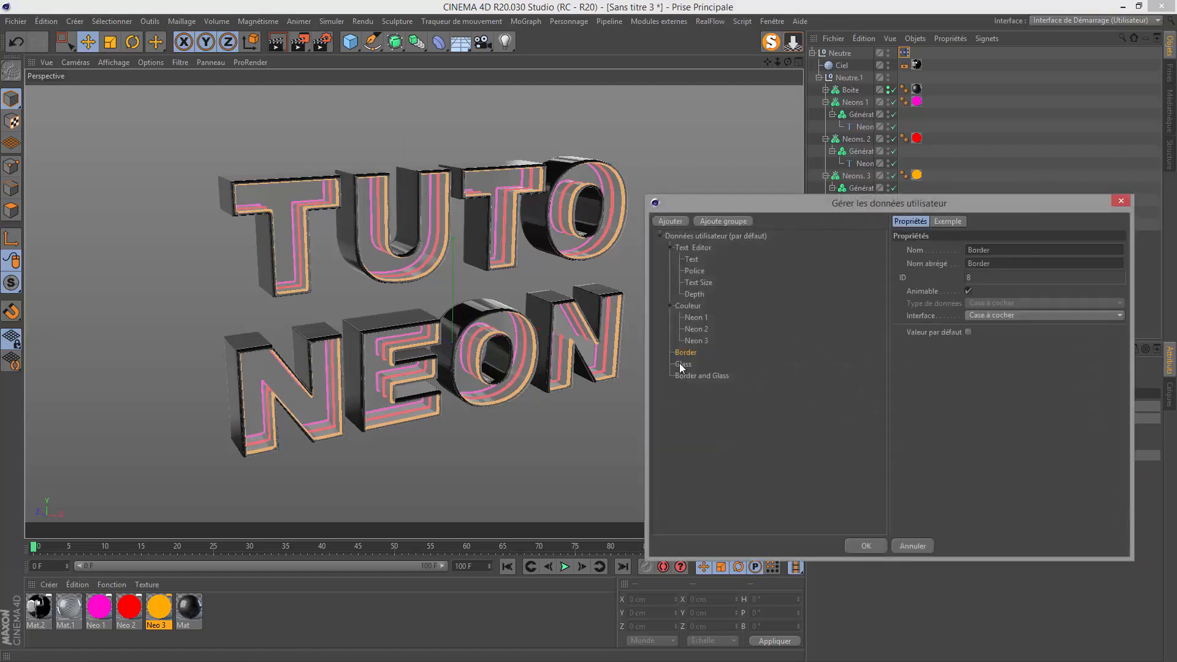
pyautogui.keyDown('shift'); pyautogui.click(681, 365); pyautogui.keyUp('shift')
pyautogui.moveTo(684, 354); pyautogui.dragTo(683, 379)
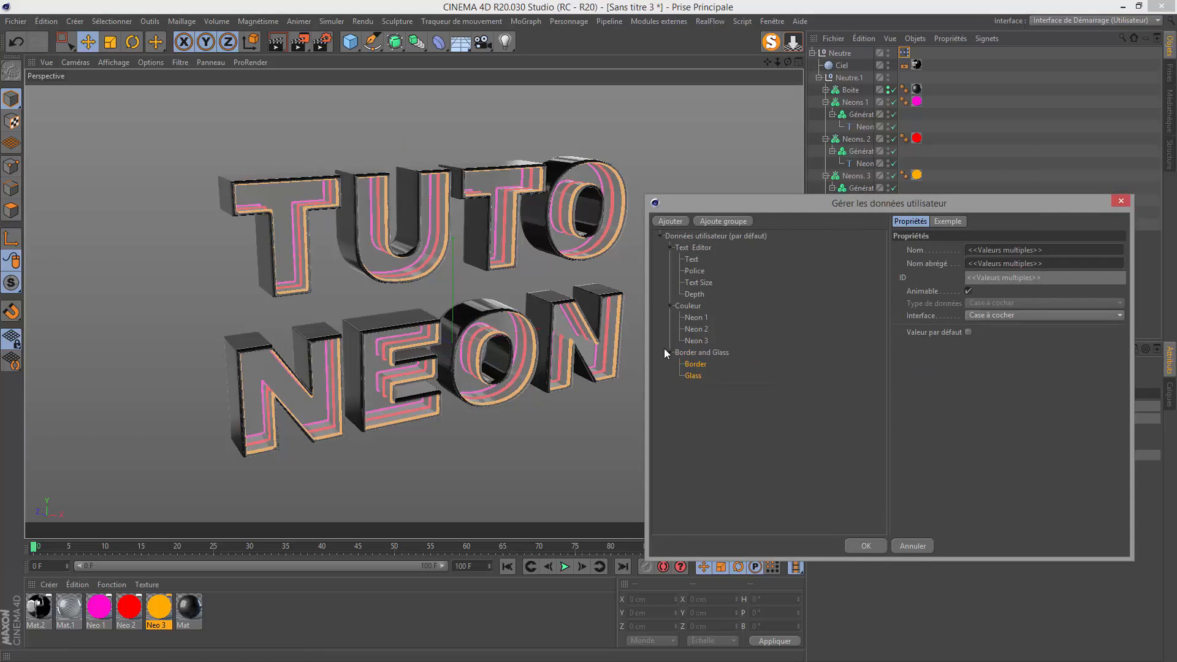
pyautogui.click(670, 352)
pyautogui.click(671, 306)
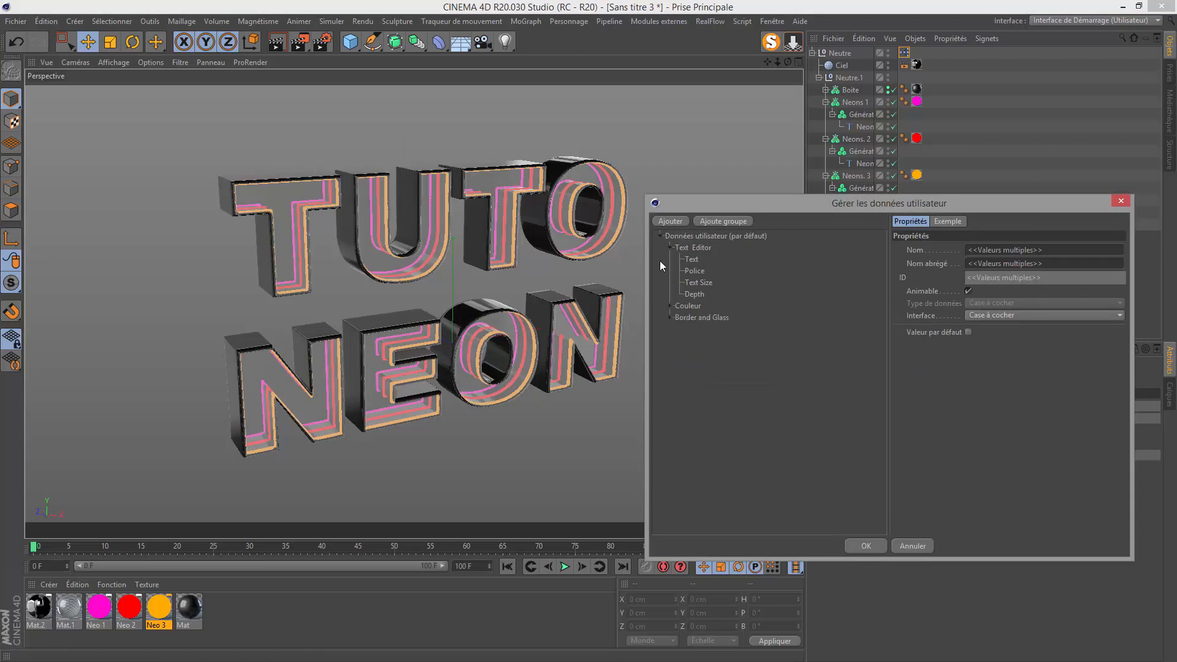
pyautogui.click(670, 248)
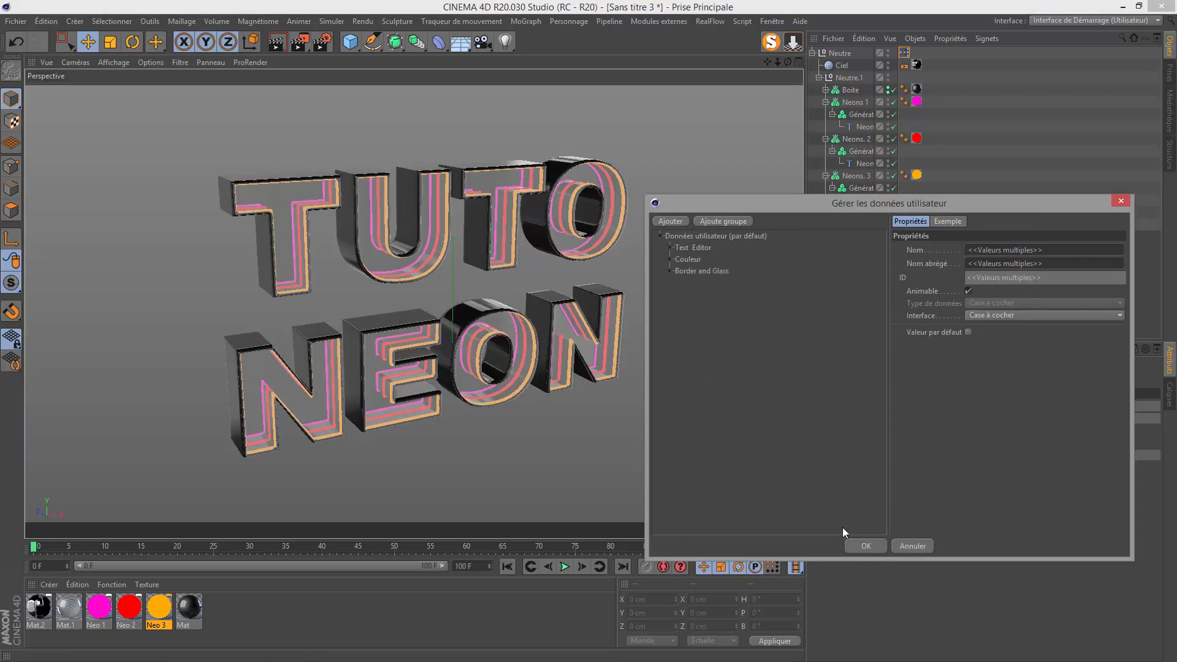
pyautogui.click(848, 545)
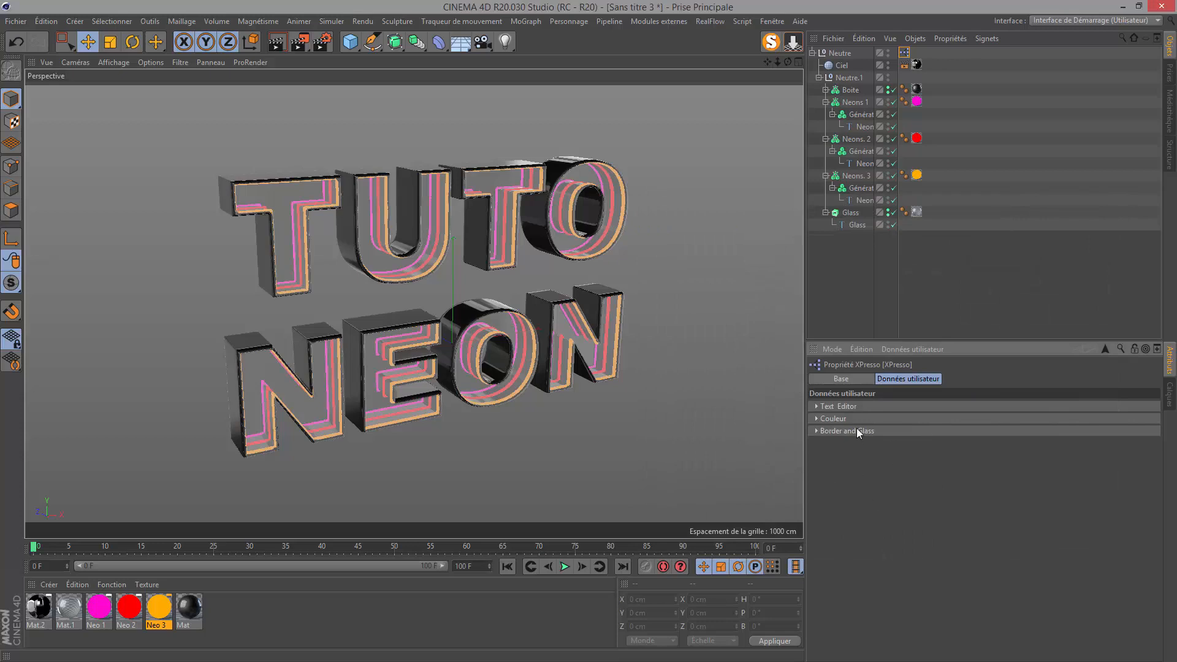
# Expand the Text Editor, Couleur, and Border and Glass groups to review the XPresso tag's organised user data
pyautogui.click(833, 406)
pyautogui.click(830, 508)
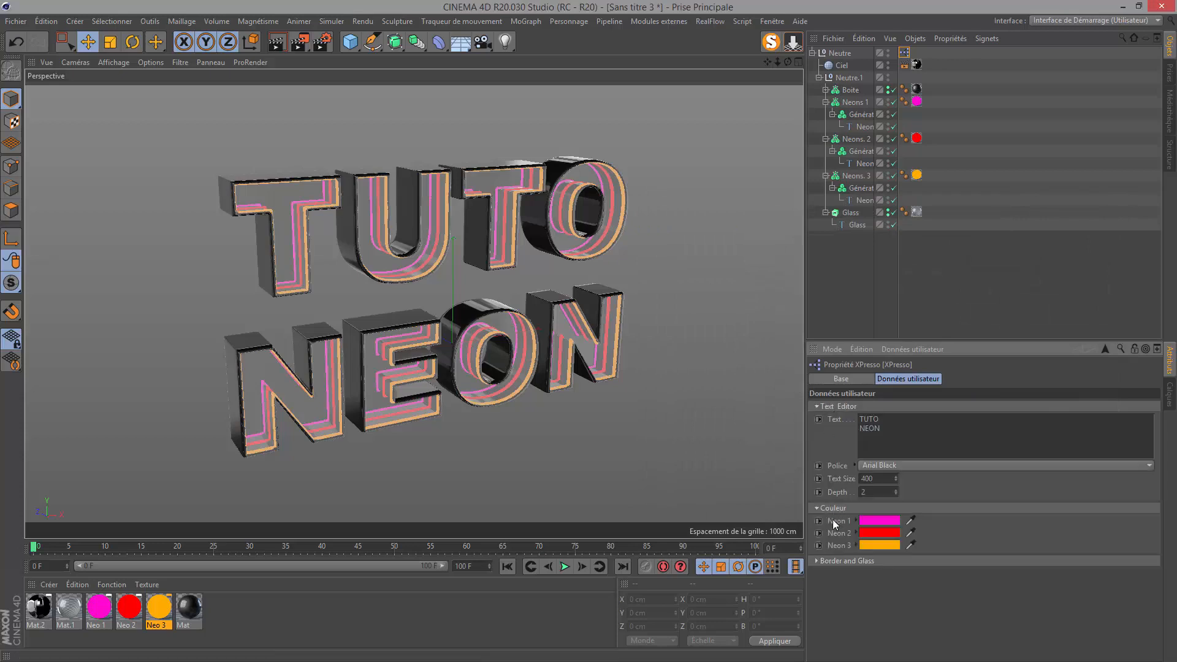
pyautogui.click(830, 561)
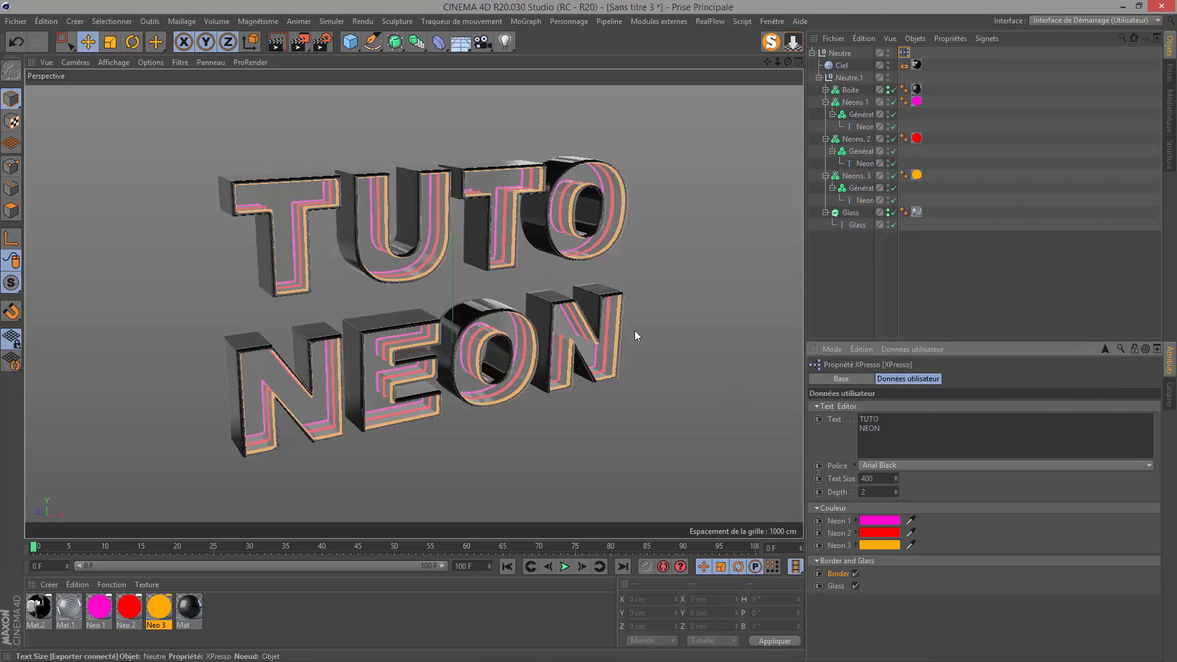
# Open the XPresso tag's node editor and expand Groupe X to list all its nodes
pyautogui.doubleClick(903, 52)
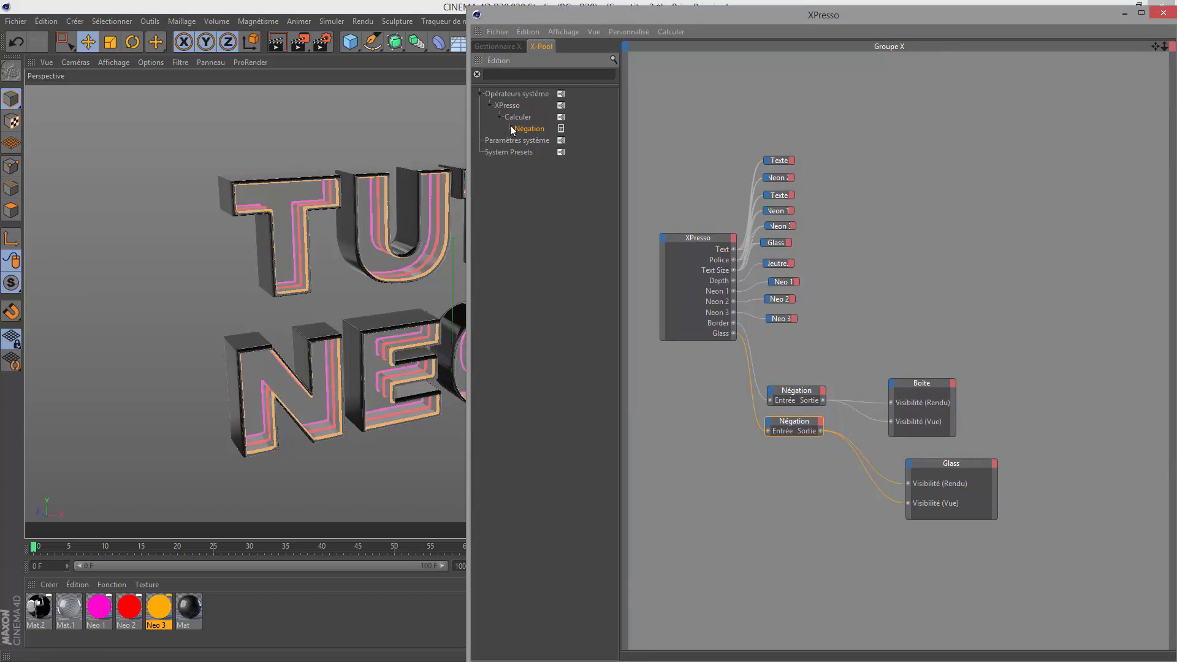
pyautogui.click(484, 46)
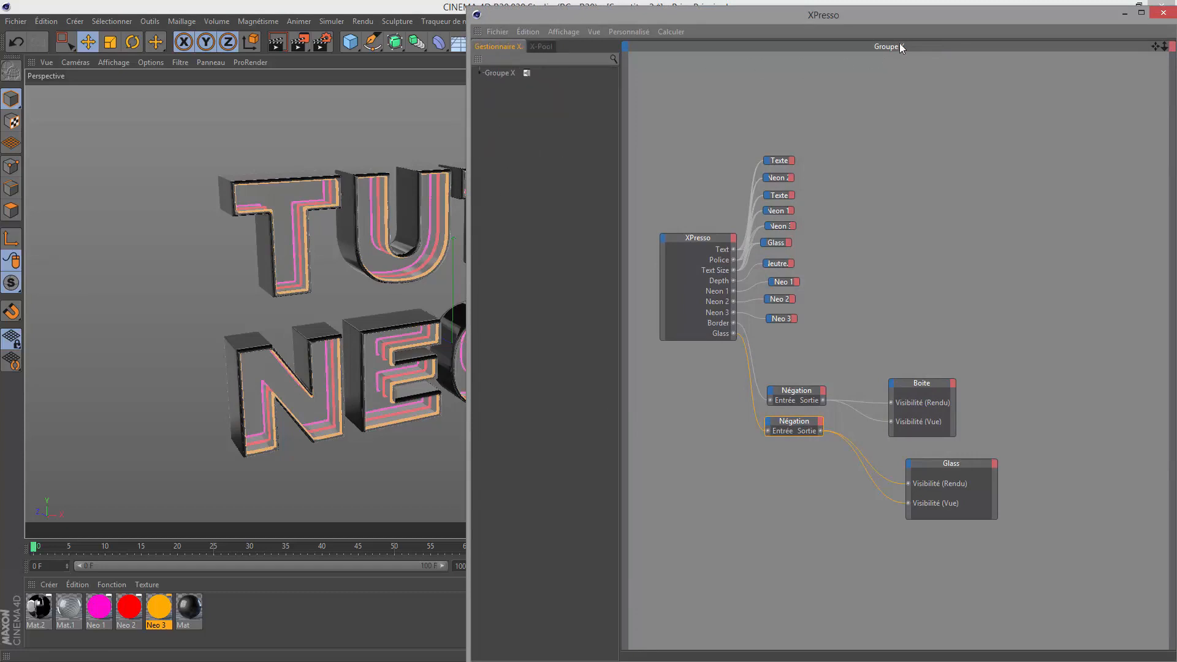
pyautogui.click(482, 72)
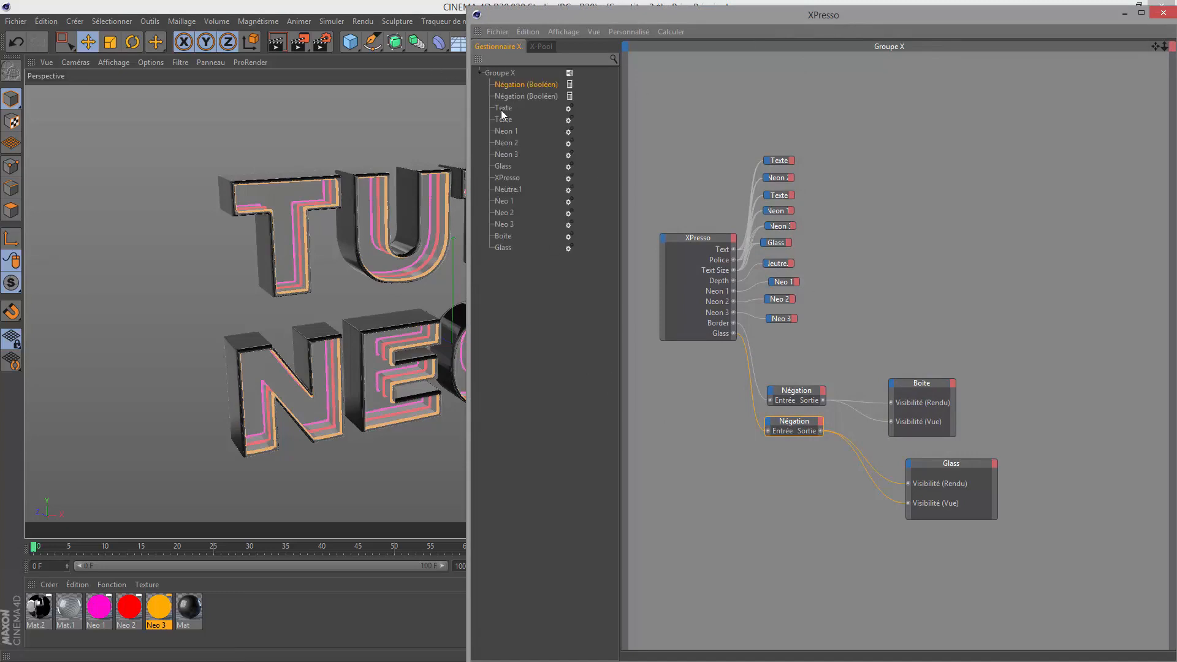
pyautogui.rightClick(511, 344)
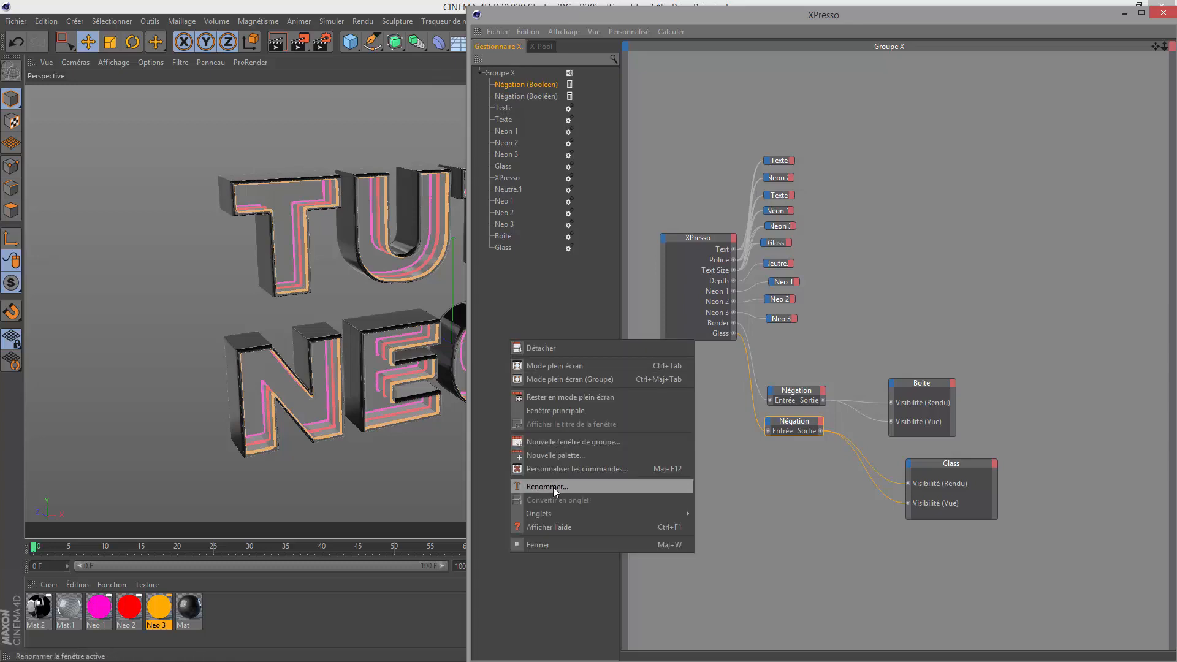
pyautogui.press('Escape')
pyautogui.rightClick(514, 87)
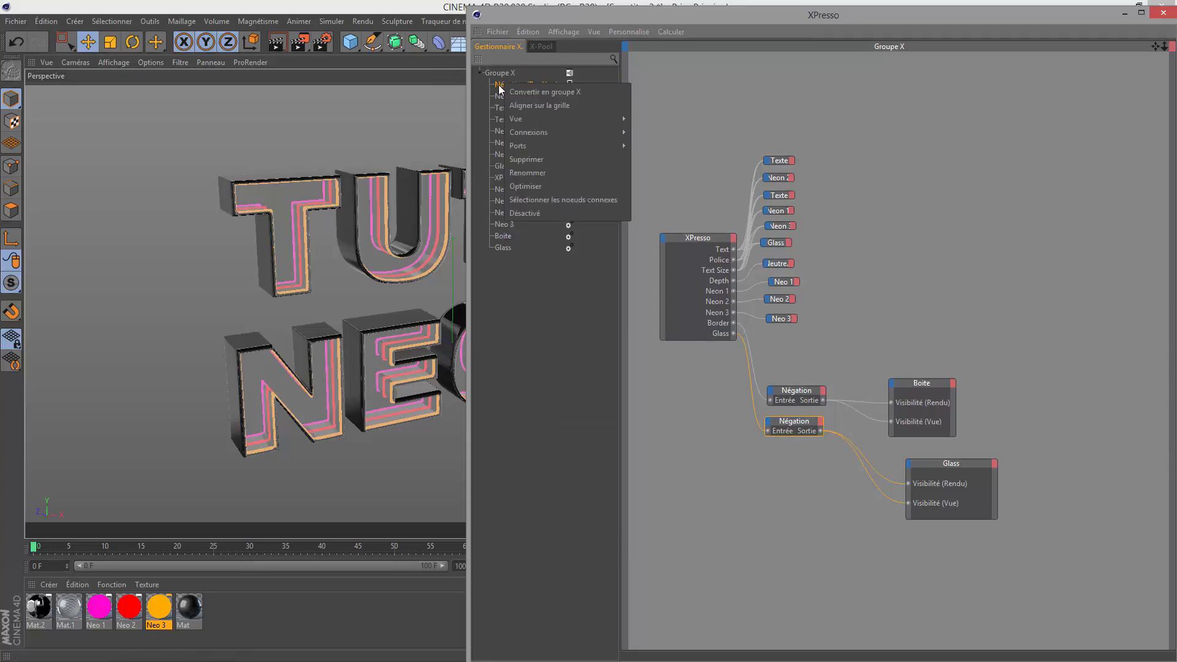
pyautogui.click(498, 92)
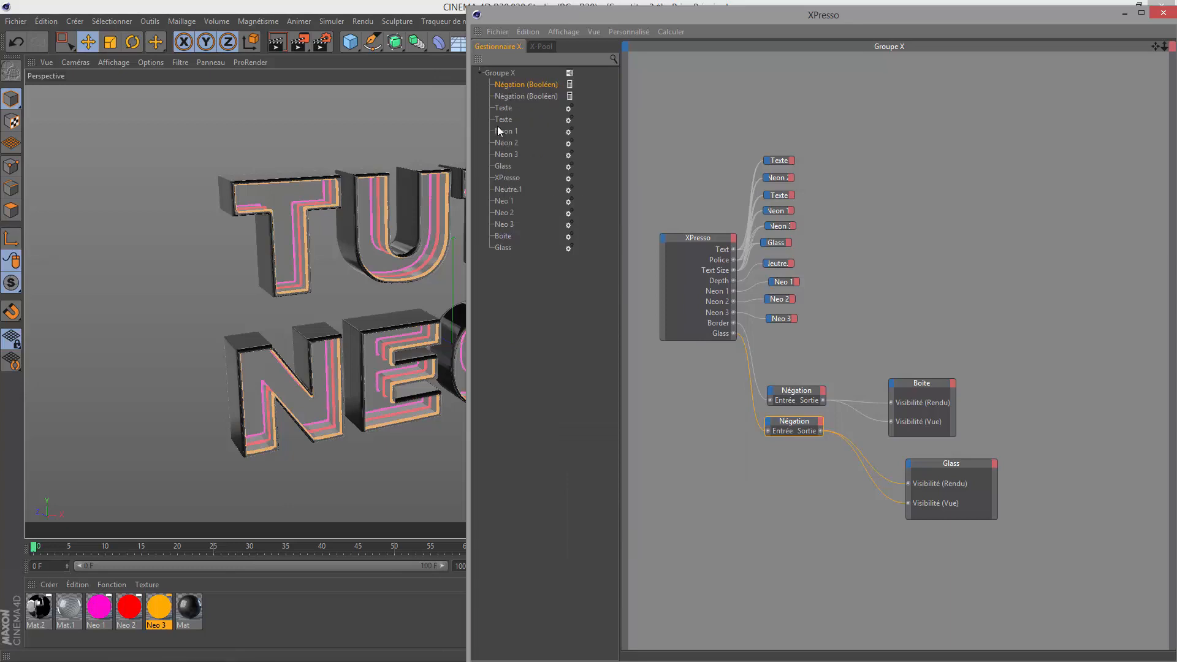
# Convert the two Texte nodes, Neon 1, Neon 2, Neon 3 and the Glass node below them into a nested XPresso group
pyautogui.click(499, 109)
pyautogui.keyDown('ctrl'); pyautogui.click(505, 119); pyautogui.keyUp('ctrl')
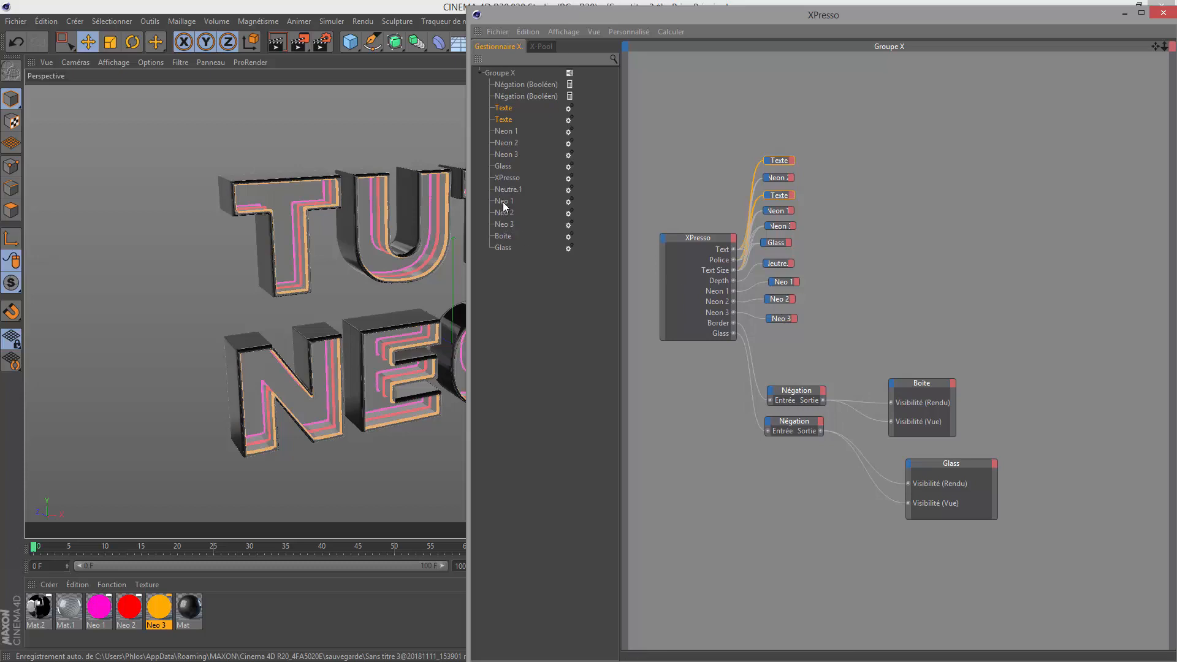
pyautogui.keyDown('ctrl'); pyautogui.click(499, 131); pyautogui.keyUp('ctrl')
pyautogui.keyDown('ctrl'); pyautogui.click(505, 143); pyautogui.keyUp('ctrl')
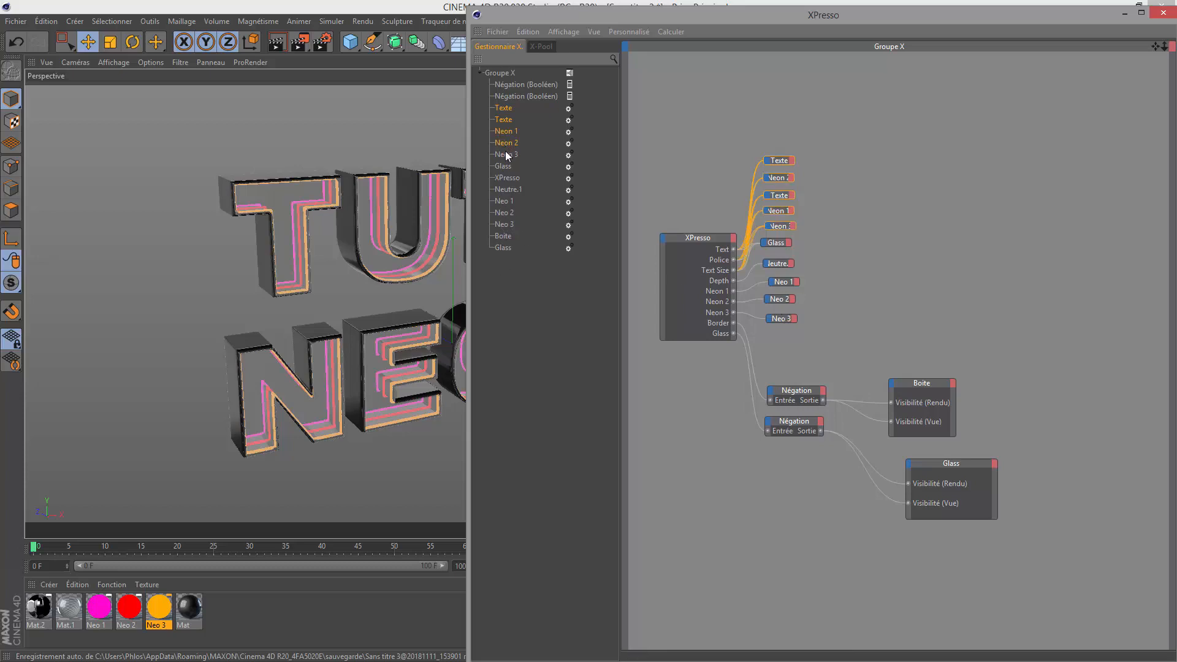
pyautogui.keyDown('ctrl'); pyautogui.click(501, 167); pyautogui.keyUp('ctrl')
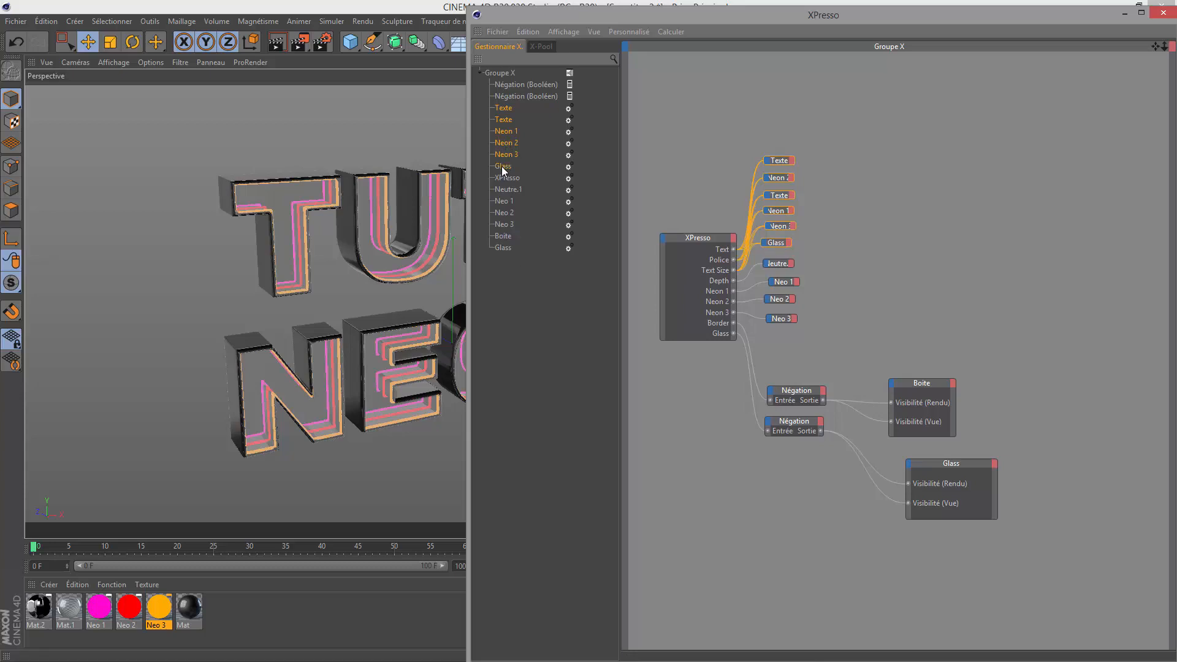
pyautogui.rightClick(501, 166)
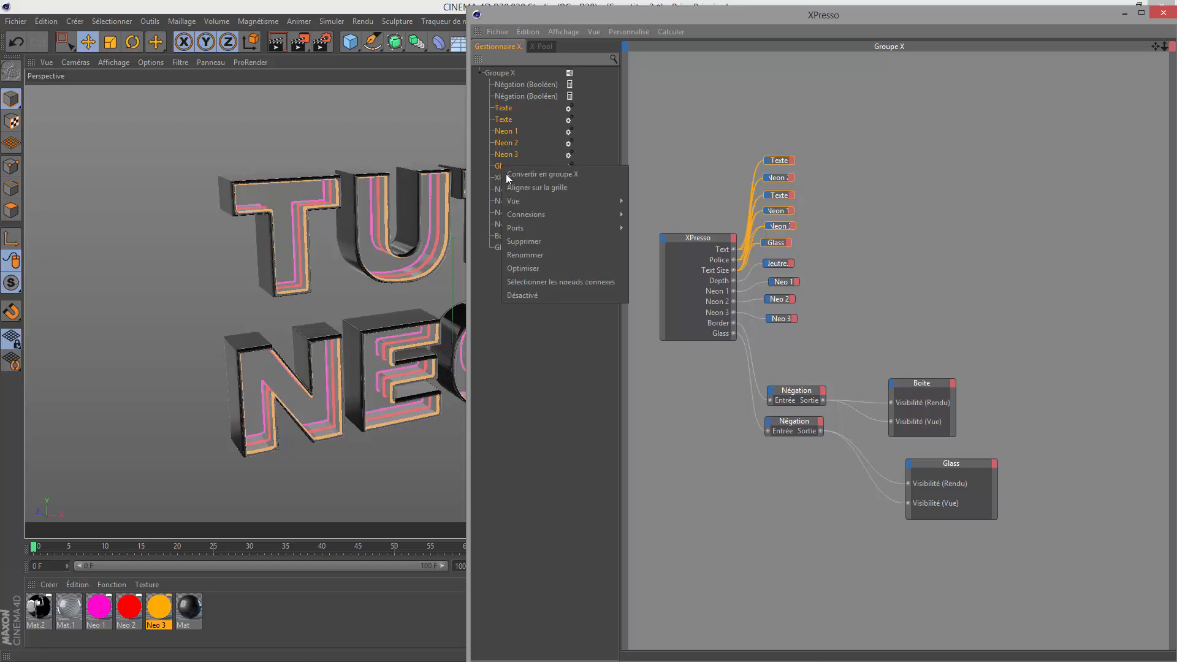
pyautogui.click(514, 175)
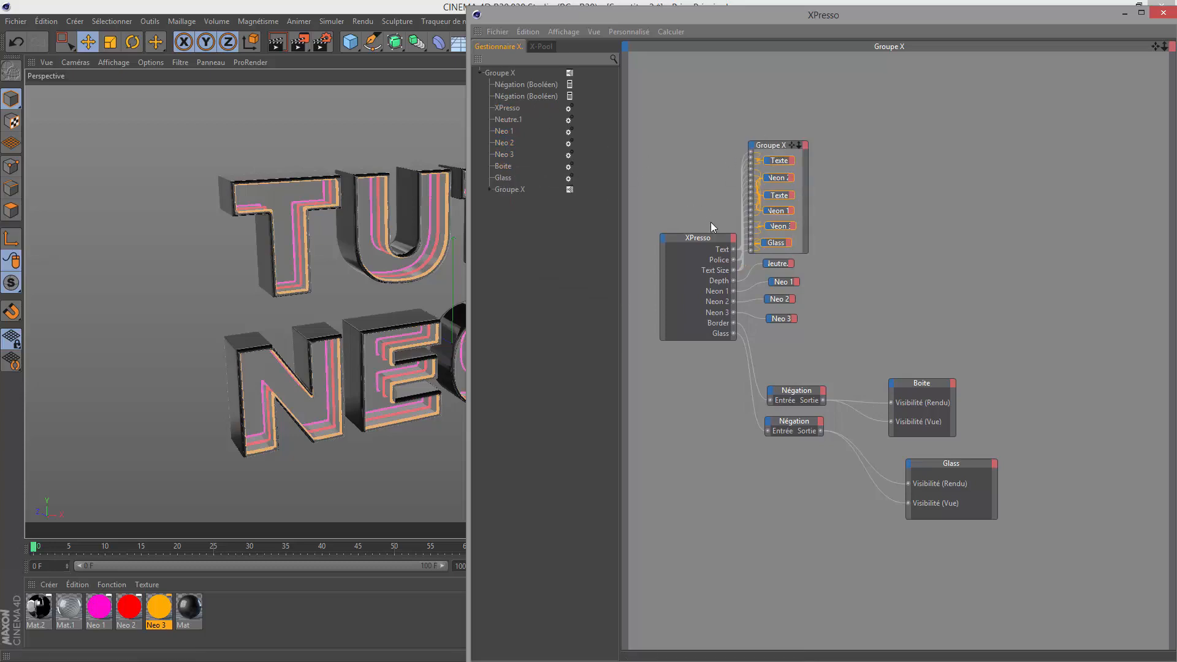
# Reposition the XPresso node, move the new text group farther away from it, and enlarge the group's box
pyautogui.moveTo(715, 238); pyautogui.dragTo(692, 167)
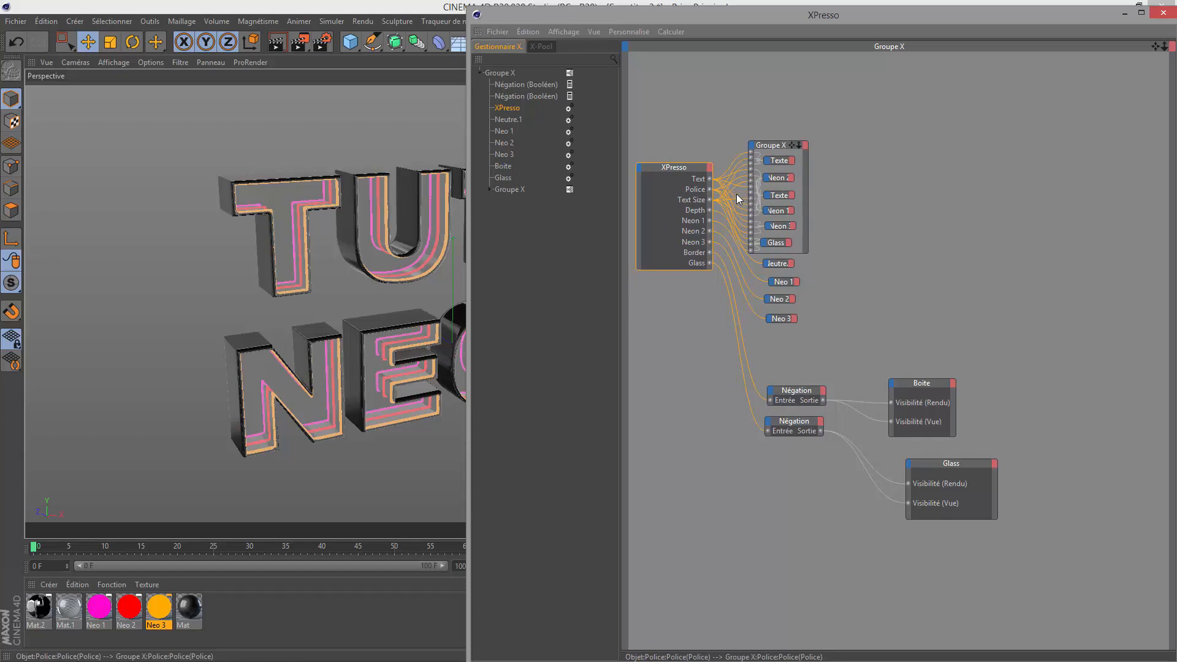
pyautogui.moveTo(766, 145); pyautogui.dragTo(935, 75)
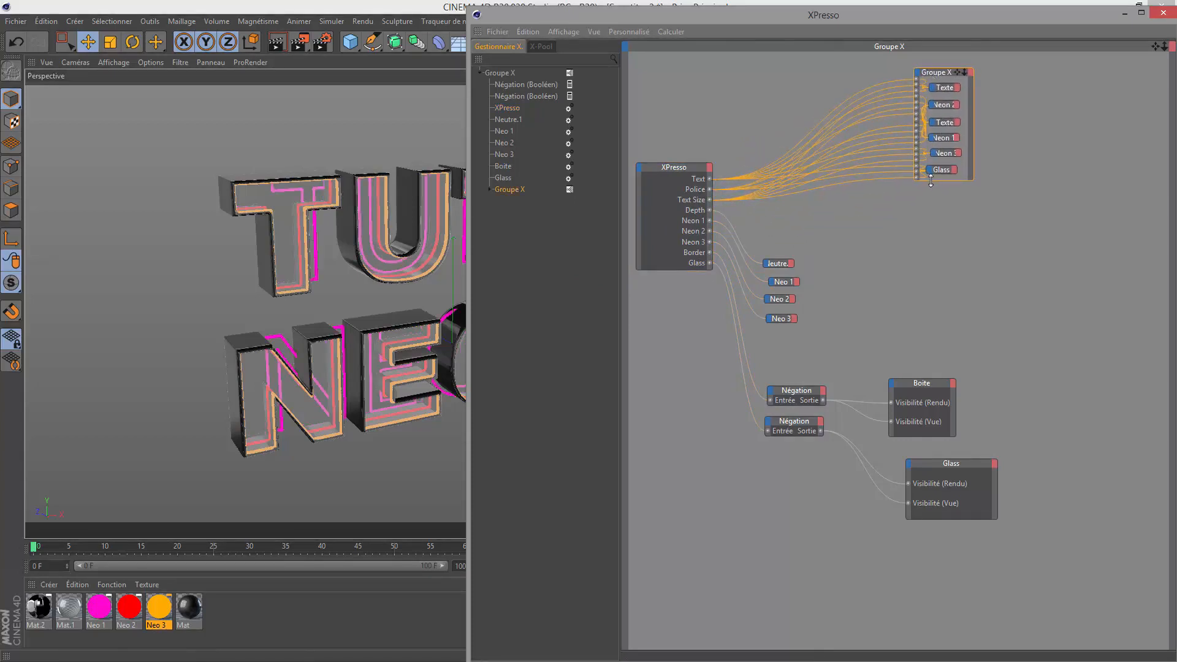
pyautogui.moveTo(930, 180); pyautogui.dragTo(932, 231)
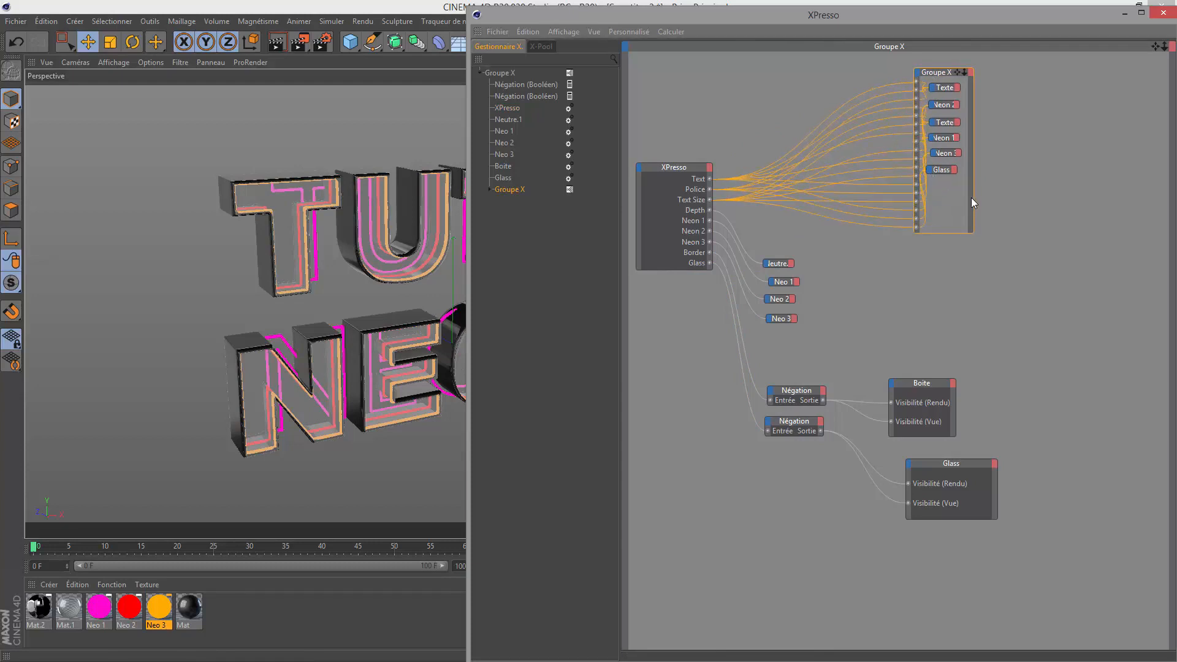
pyautogui.moveTo(972, 197); pyautogui.dragTo(1048, 200)
# Try to move the Neutre.1 node onto the text group in the graph, then undo the last move
pyautogui.click(779, 264)
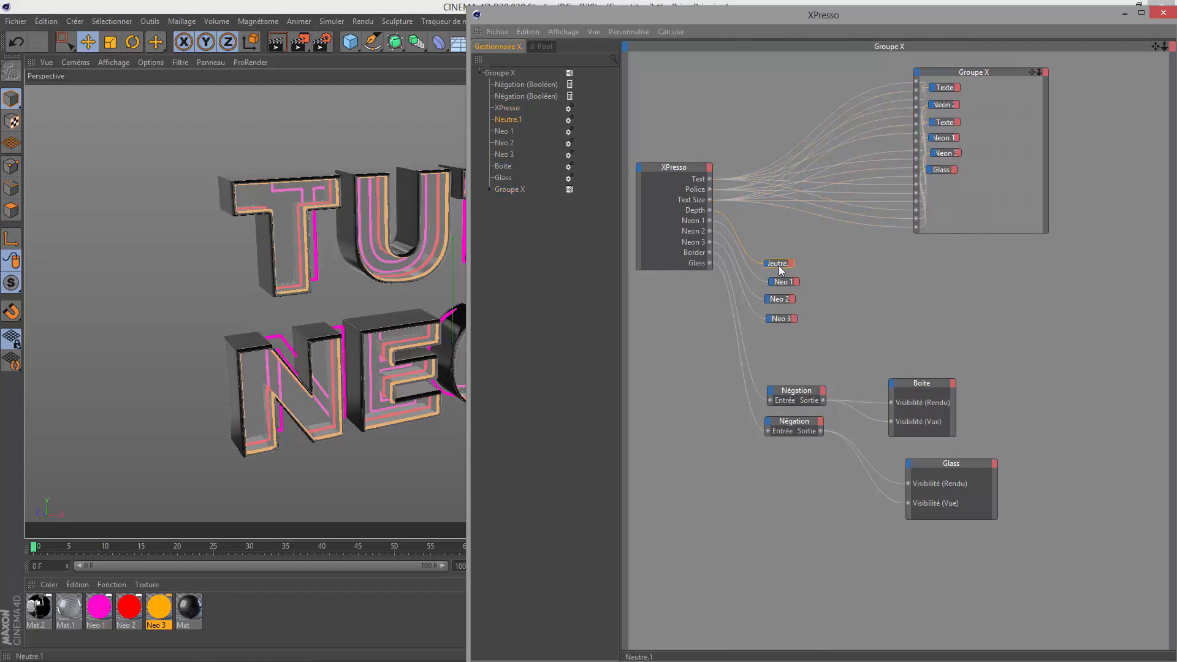
pyautogui.moveTo(778, 269); pyautogui.dragTo(800, 222)
pyautogui.moveTo(902, 204); pyautogui.dragTo(949, 188)
pyautogui.moveTo(854, 243); pyautogui.dragTo(857, 241)
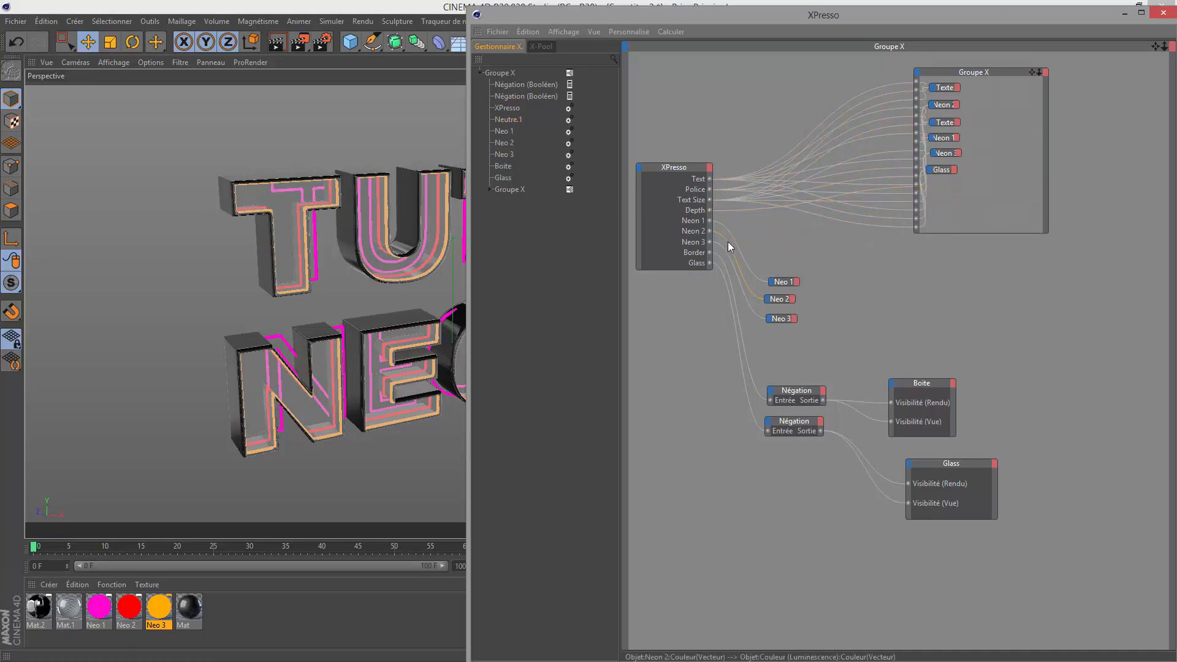
pyautogui.hotkey('ctrl', 'z')
# Move Neutre.1 into the nested Groupe X within the node hierarchy, collapse that group and shorten its box in the graph
pyautogui.click(797, 219)
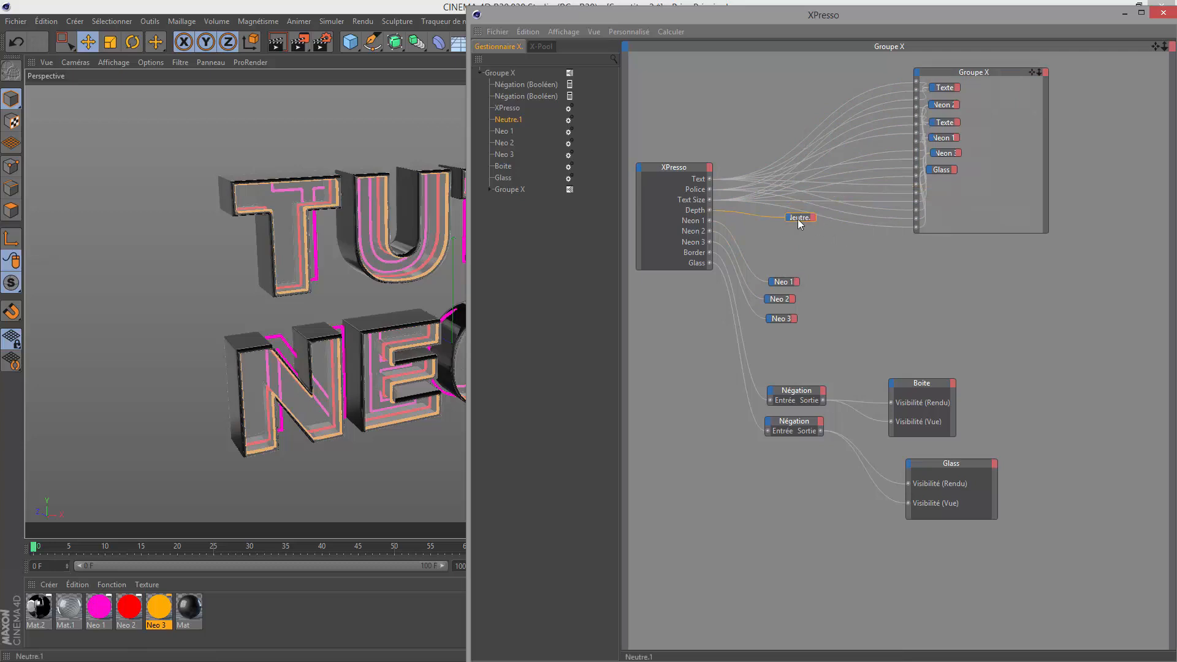
pyautogui.rightClick(797, 219)
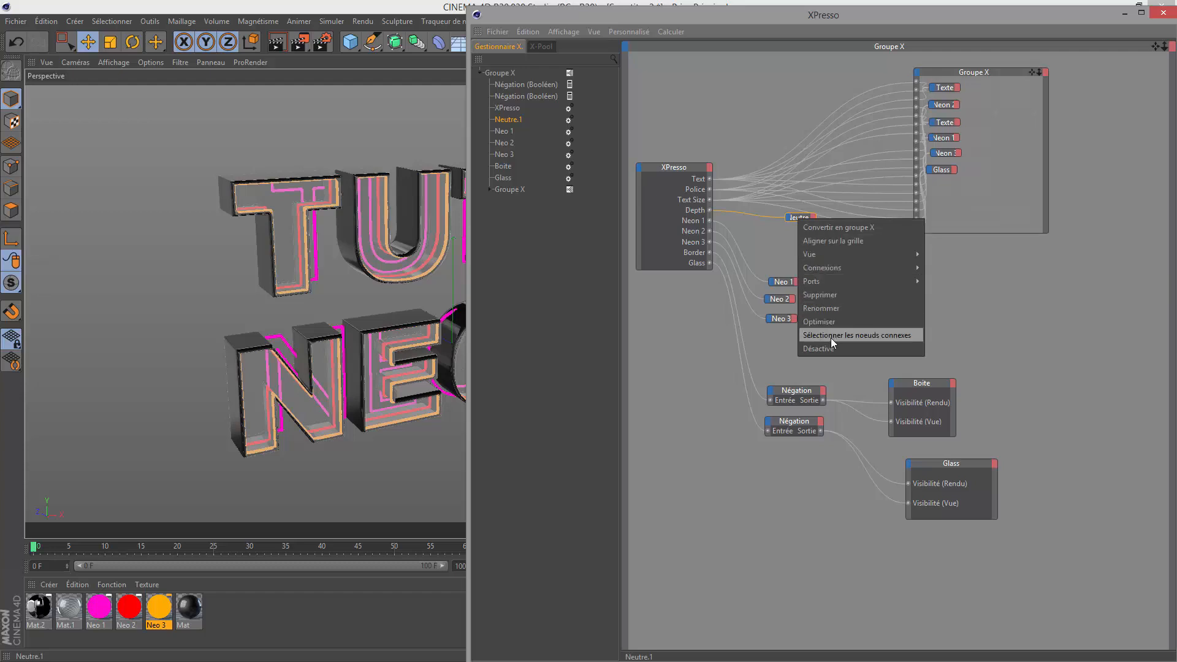
pyautogui.click(510, 123)
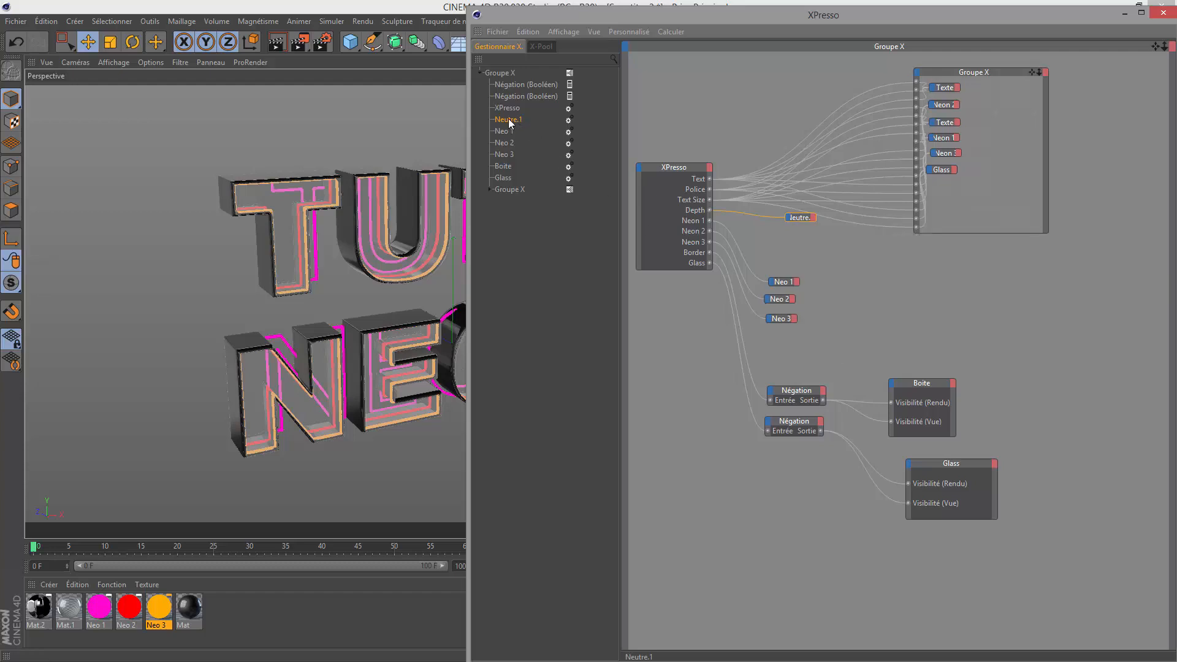
pyautogui.click(489, 189)
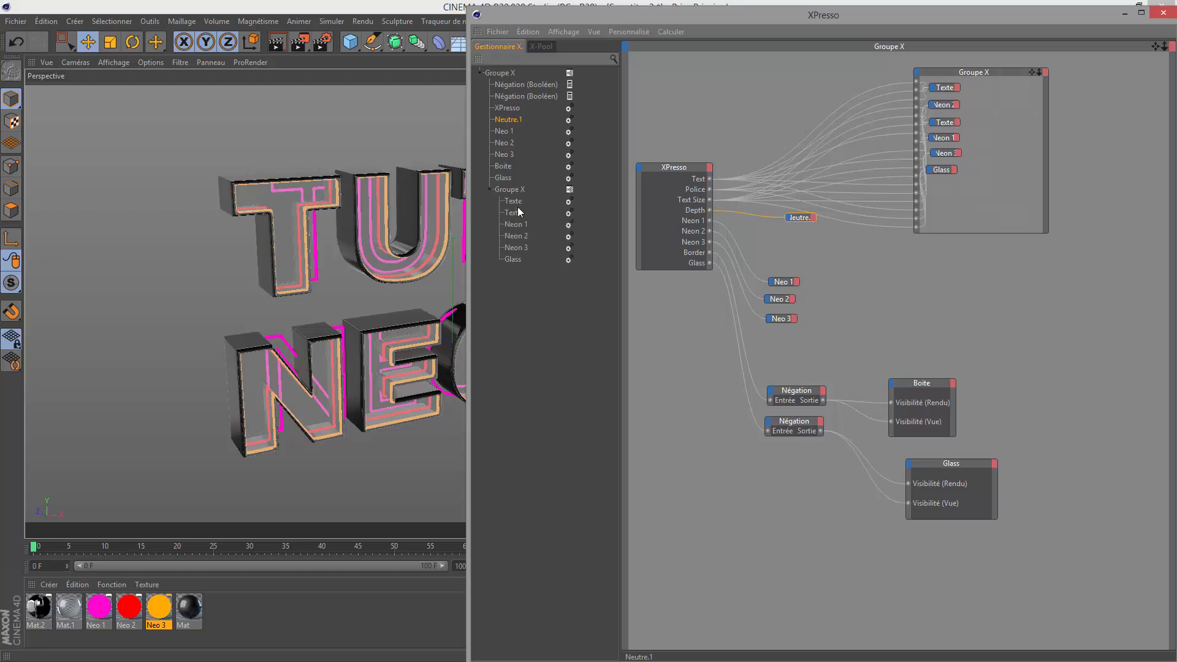
pyautogui.moveTo(506, 123); pyautogui.dragTo(503, 260)
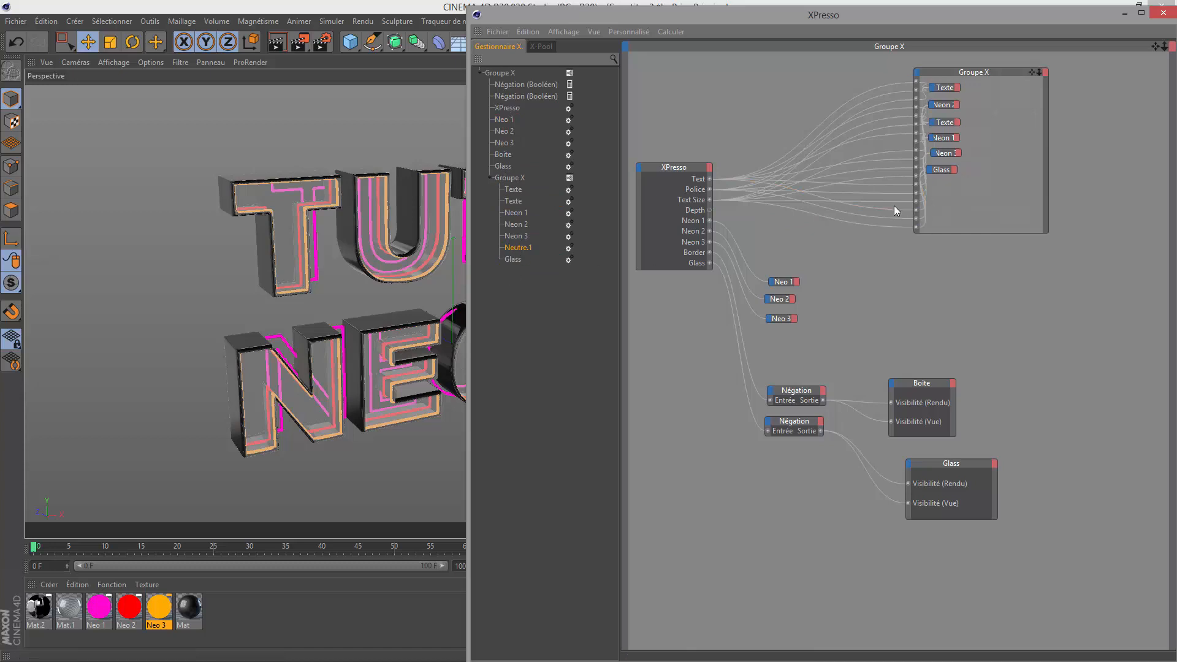
pyautogui.click(490, 177)
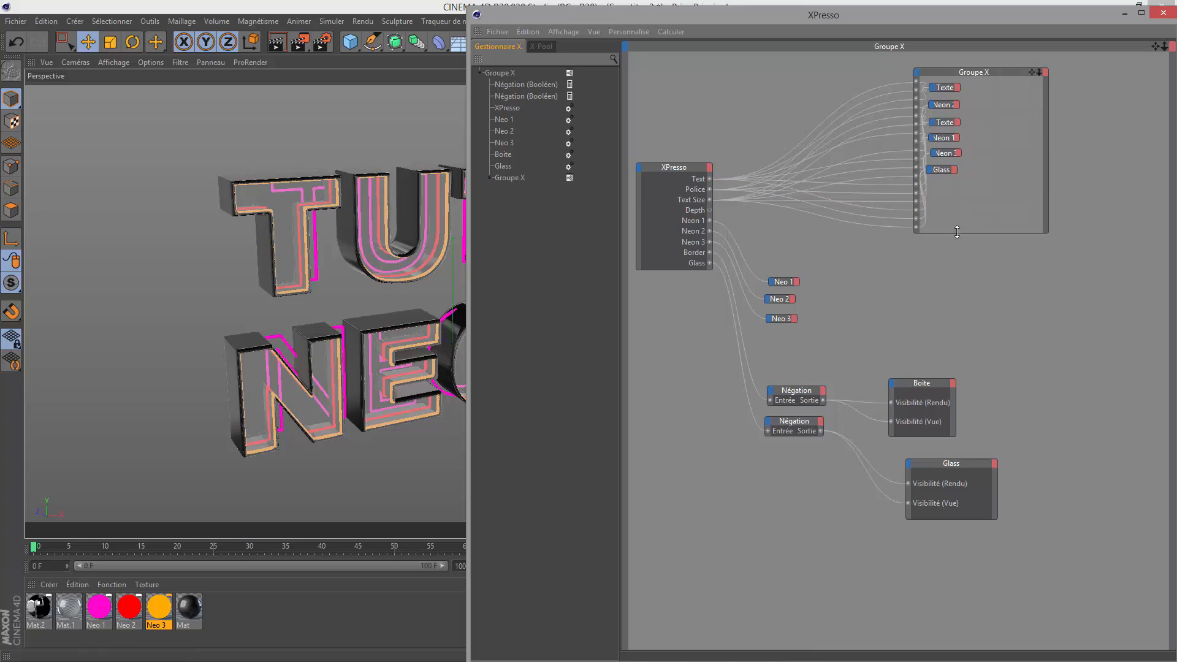
pyautogui.moveTo(954, 233); pyautogui.dragTo(948, 208)
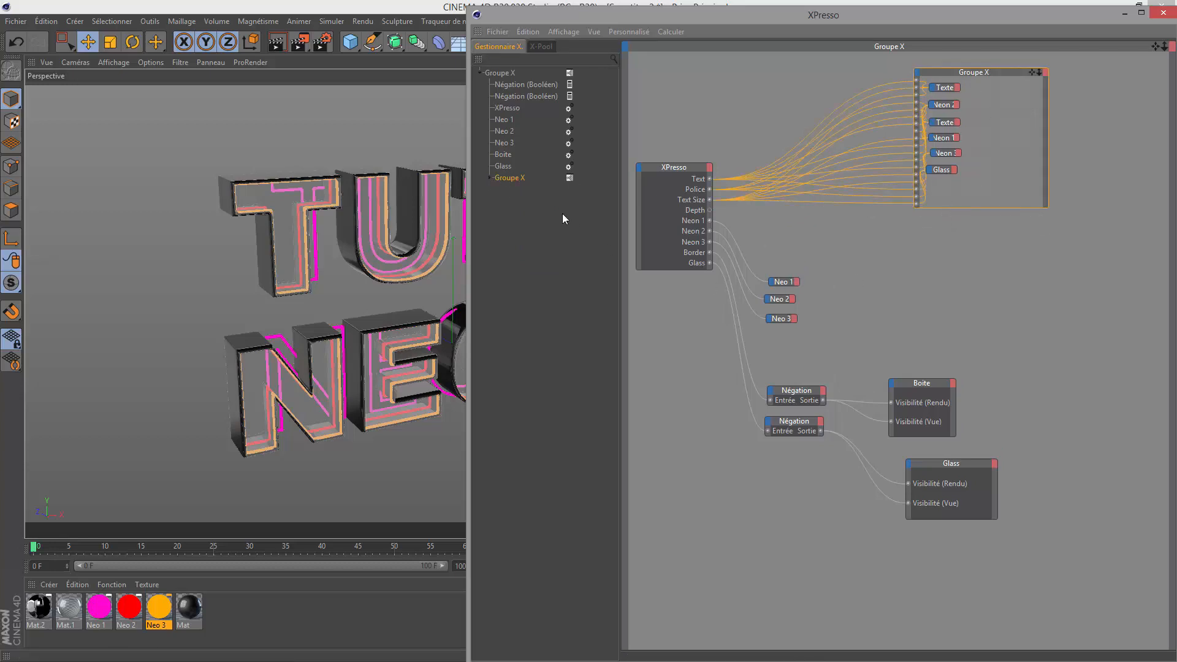
# Convert the Neo 1, Neo 2 and Neo 3 nodes into an XPresso group and place it below the text group
pyautogui.moveTo(772, 263); pyautogui.dragTo(773, 322)
pyautogui.rightClick(777, 283)
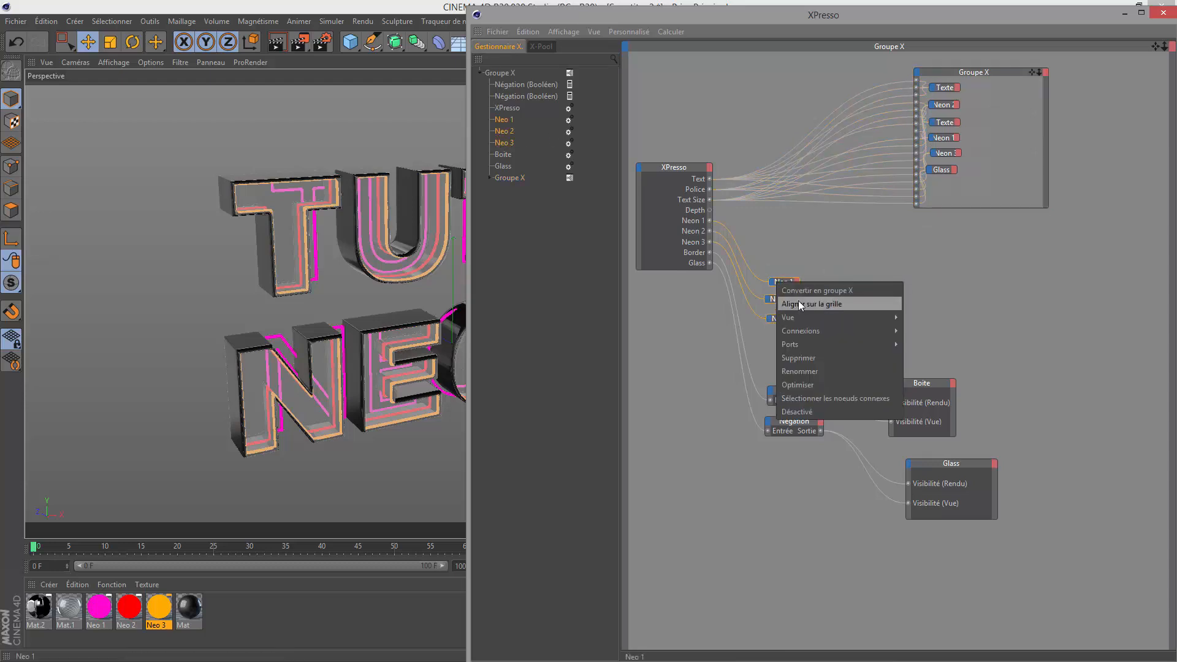
pyautogui.click(798, 292)
pyautogui.moveTo(768, 268); pyautogui.dragTo(942, 256)
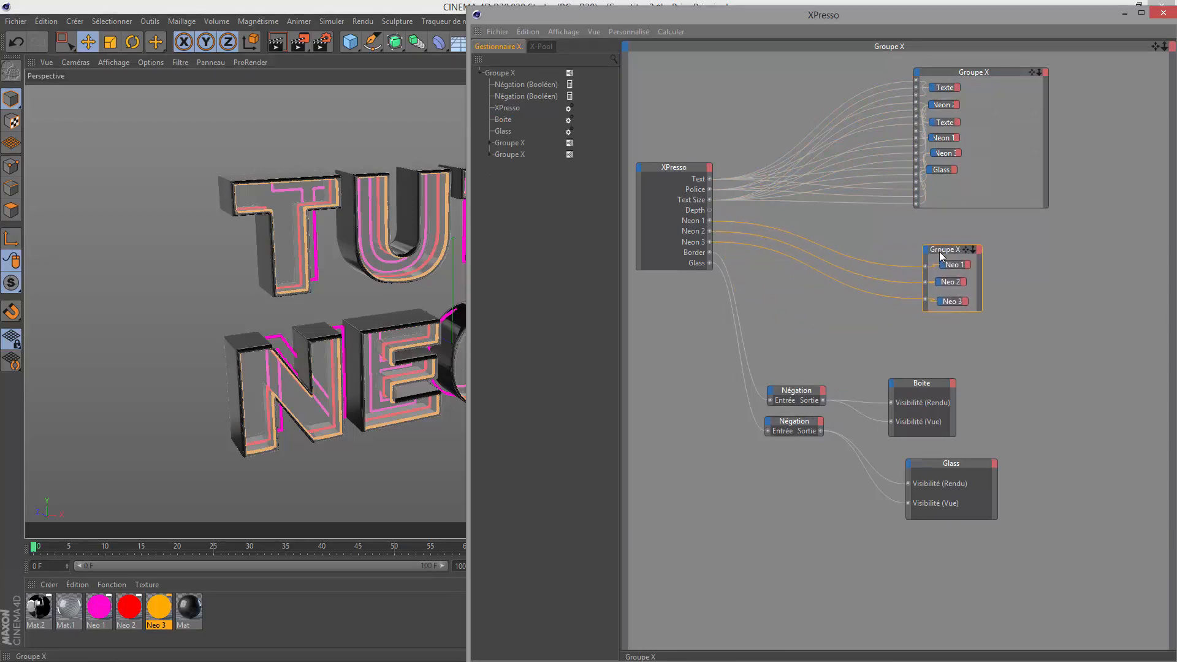
# Rename the XPresso group containing Neo 1, Neo 2 and Neo 3 as Coleur
pyautogui.rightClick(510, 154)
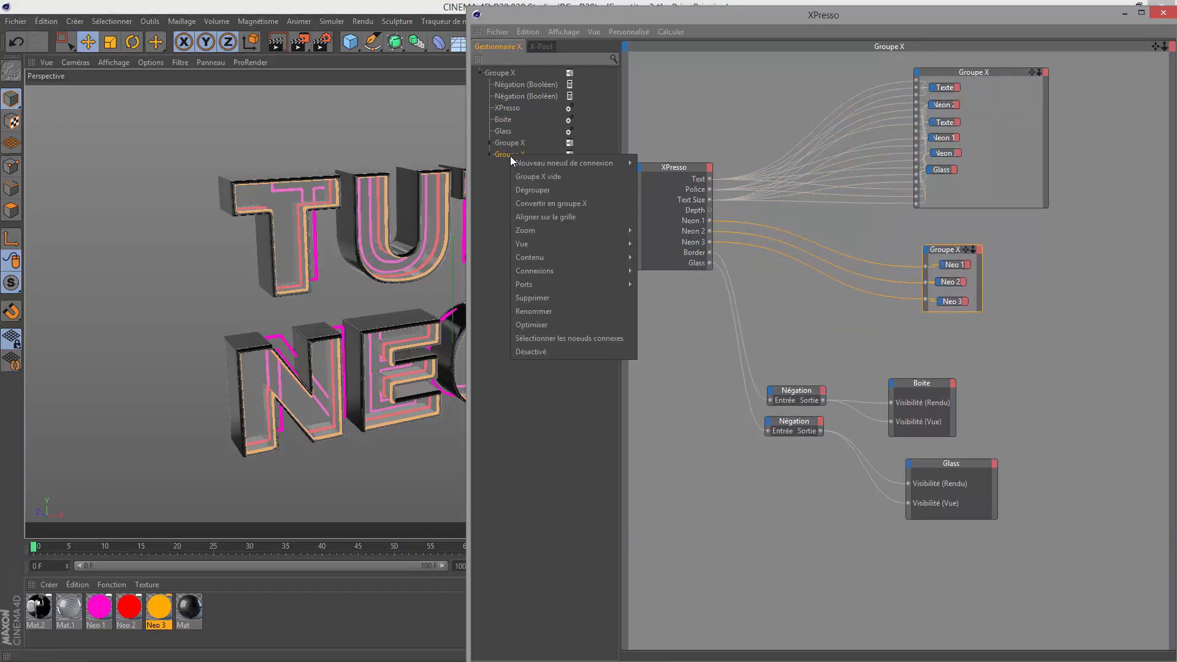
pyautogui.click(533, 311)
pyautogui.write('Coleur')
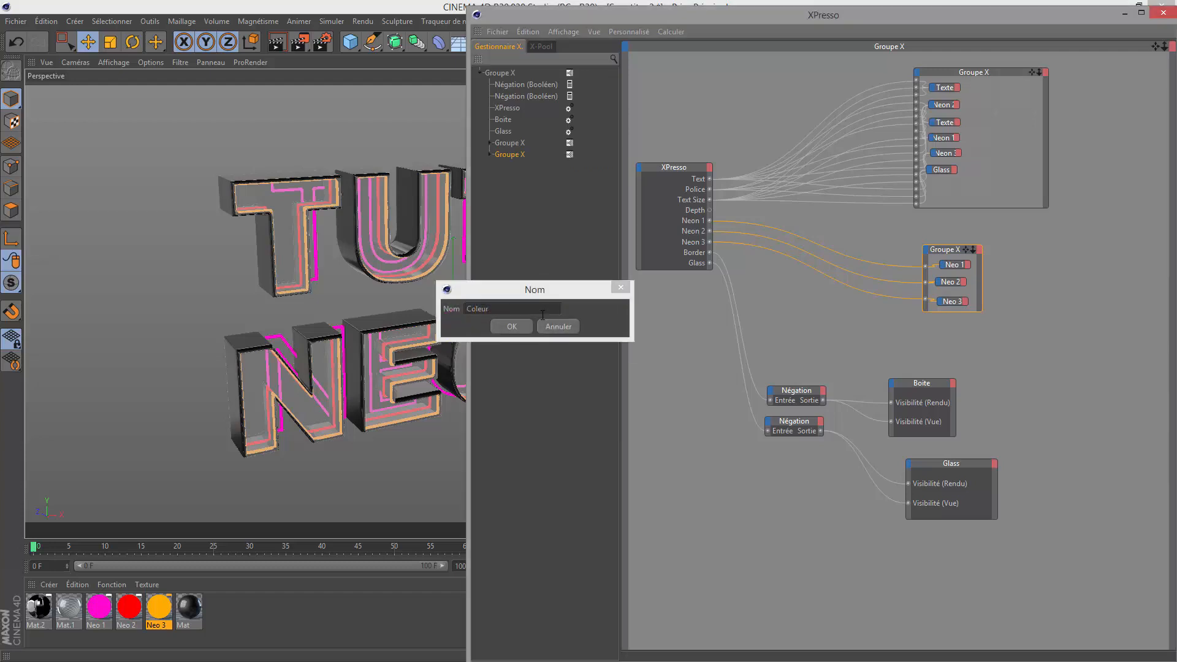
pyautogui.press('Return')
pyautogui.click(488, 155)
pyautogui.click(489, 155)
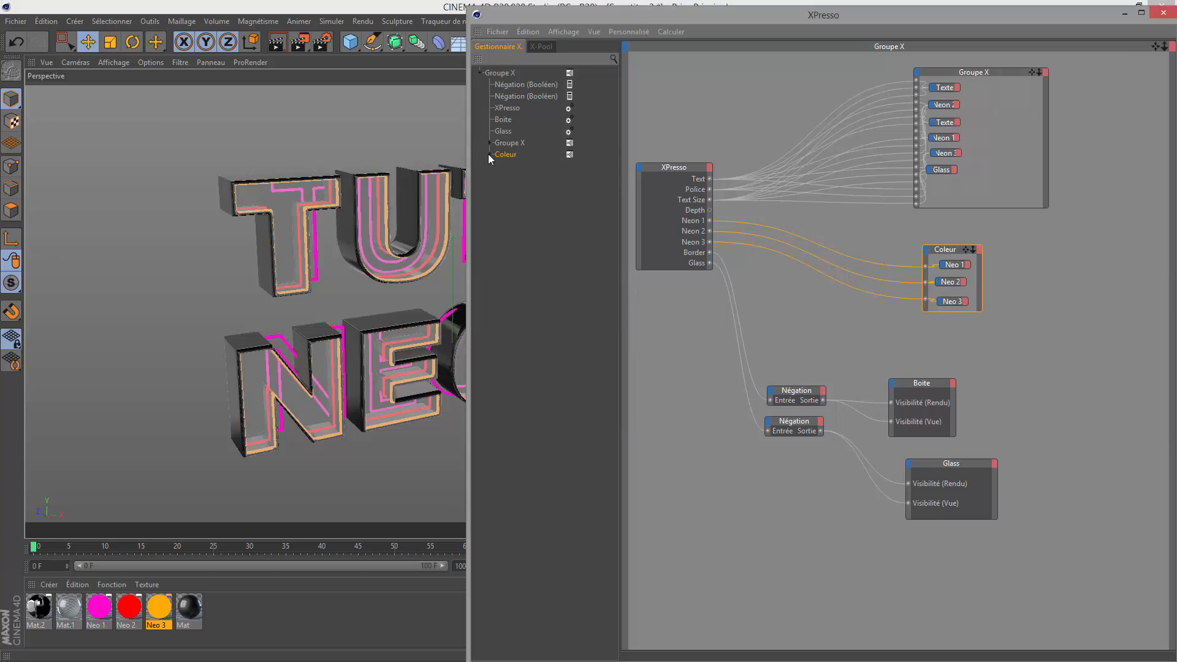
# Rename the group holding the text nodes as Texte and move the Coleur group directly beneath it
pyautogui.click(502, 141)
pyautogui.rightClick(507, 144)
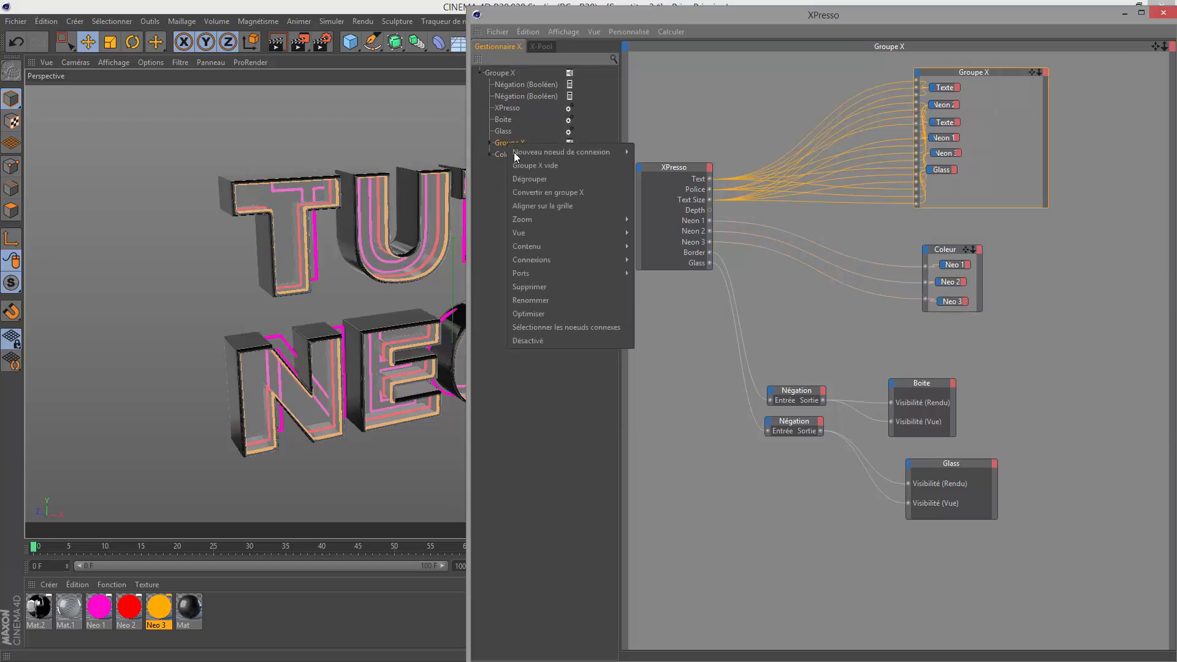
pyautogui.click(524, 300)
pyautogui.write('Texte')
pyautogui.press('Return')
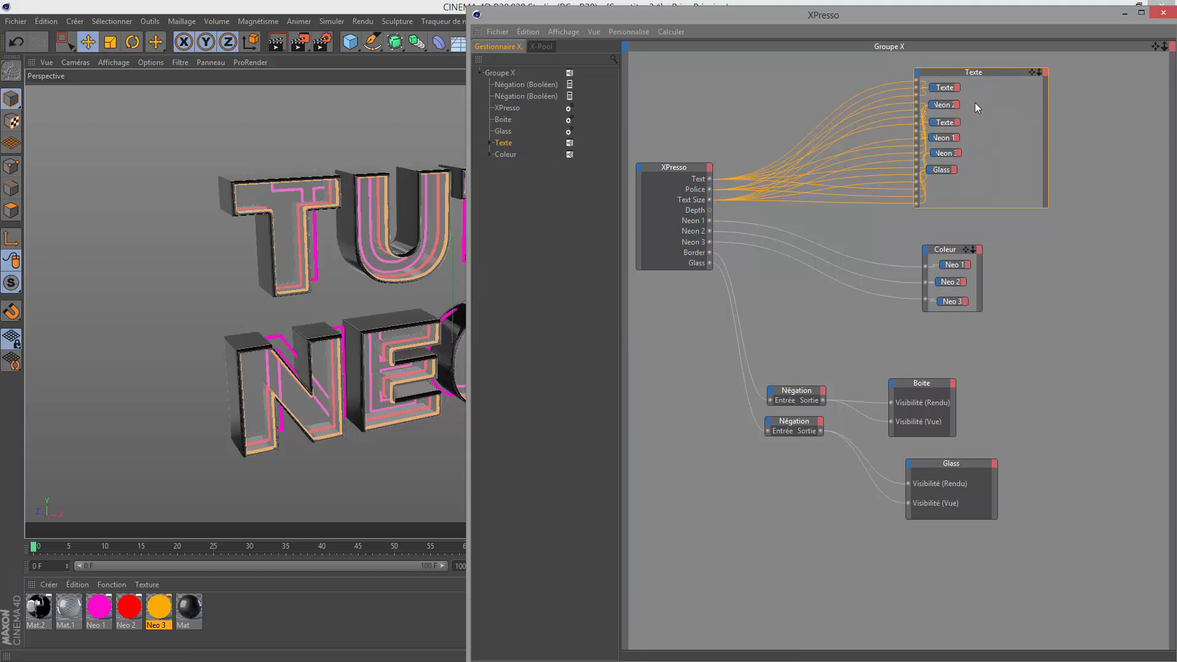
pyautogui.moveTo(944, 250); pyautogui.dragTo(967, 213)
# Convert both Négation nodes, Boite and Glass into a group named Bordure et vitre and move it closer below the Coleur group
pyautogui.moveTo(1036, 333); pyautogui.dragTo(706, 564)
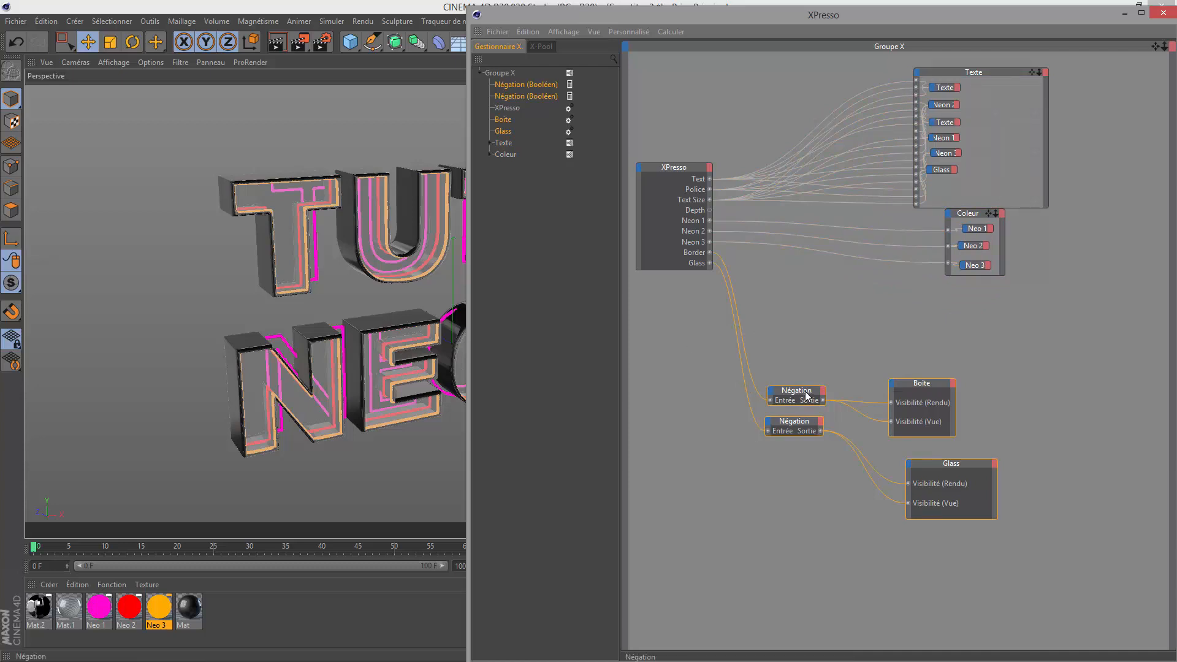
pyautogui.rightClick(814, 420)
pyautogui.click(817, 402)
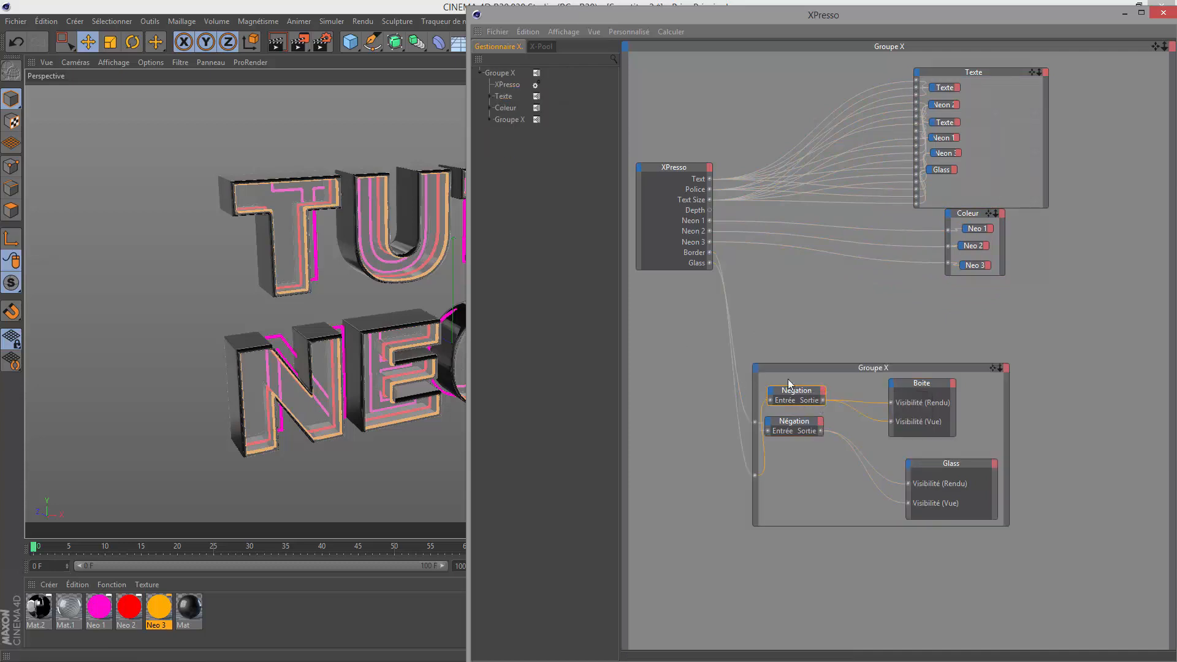
pyautogui.rightClick(500, 120)
pyautogui.click(527, 277)
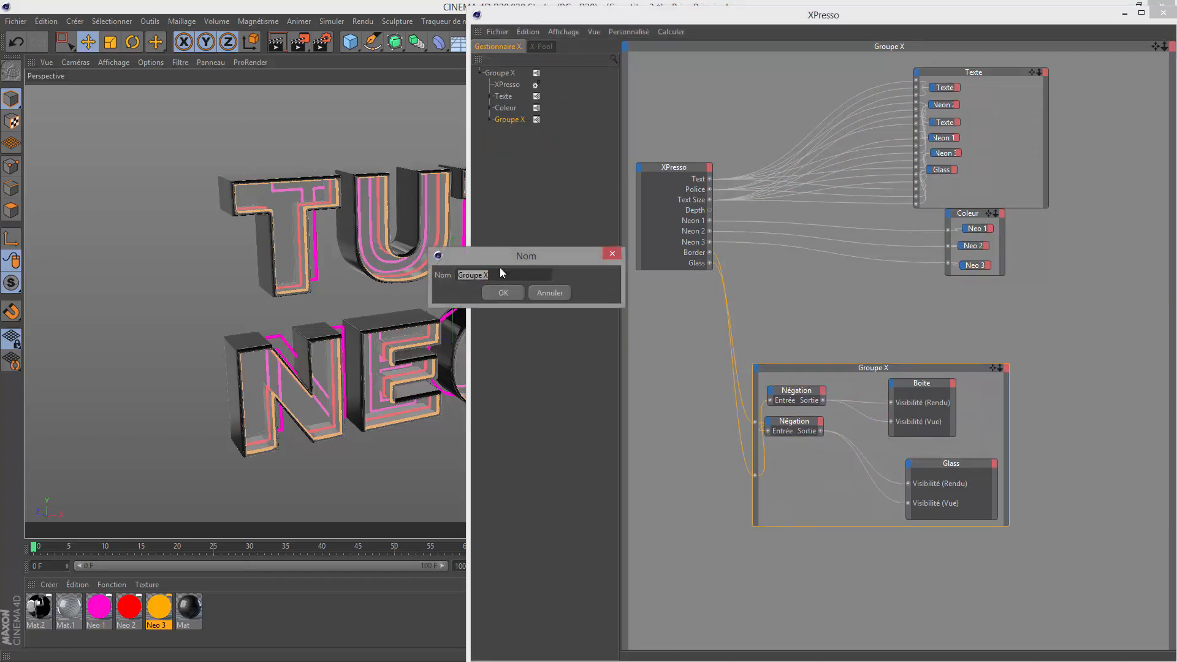
pyautogui.write('Bordure et vitre')
pyautogui.press('Return')
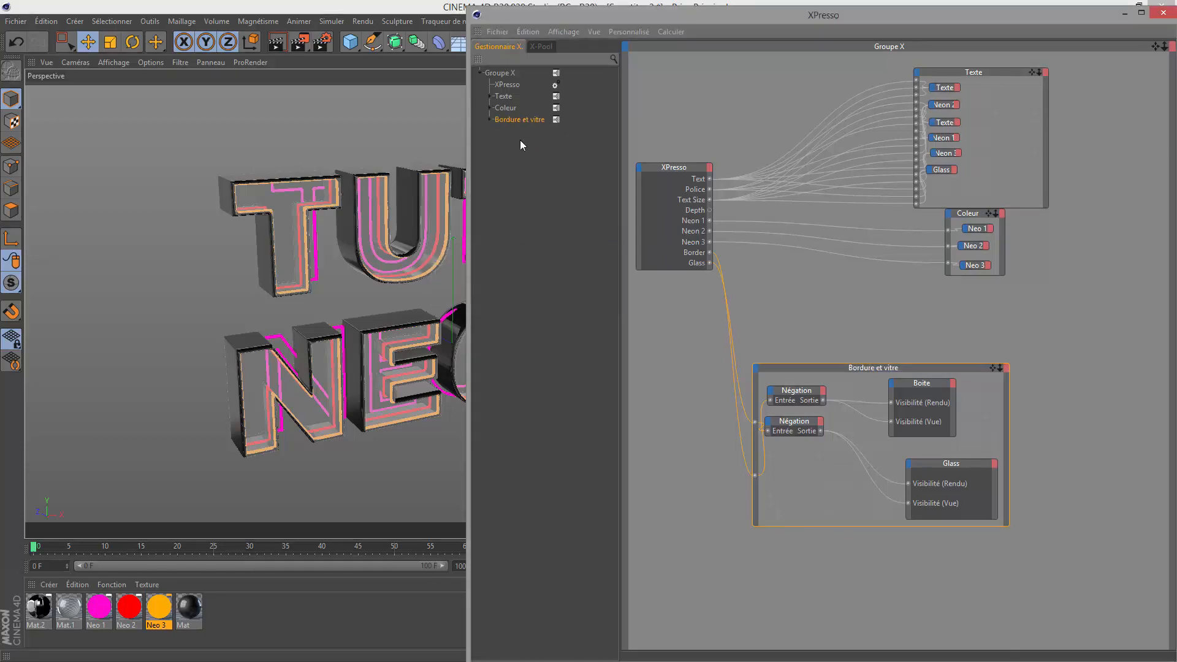
pyautogui.moveTo(886, 370); pyautogui.dragTo(976, 310)
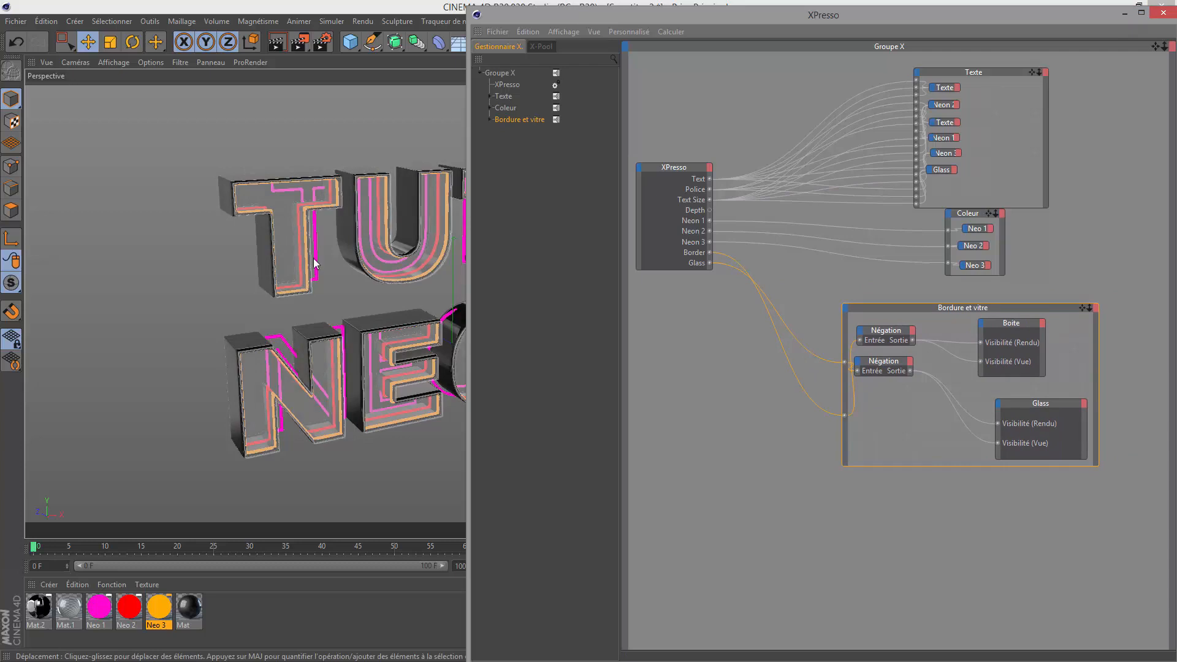
# Set the Text Size user data of the XPresso tag to 200 and check the neon text in the viewport
pyautogui.doubleClick(1094, 16)
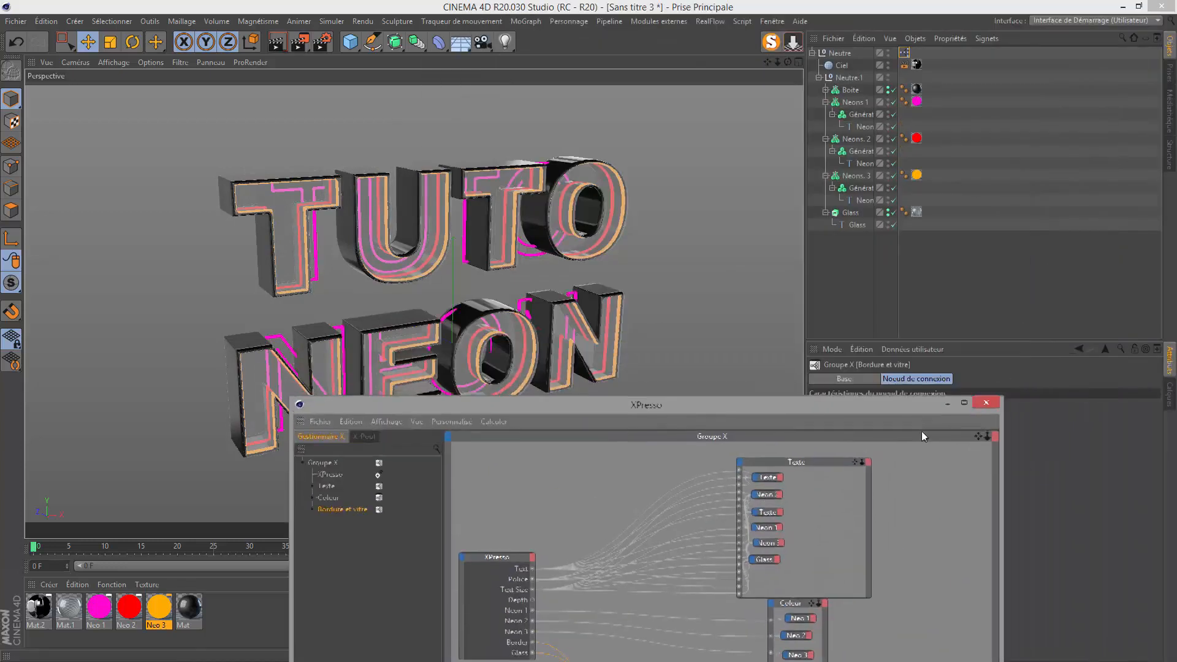
pyautogui.doubleClick(905, 53)
pyautogui.moveTo(827, 450); pyautogui.dragTo(546, 499)
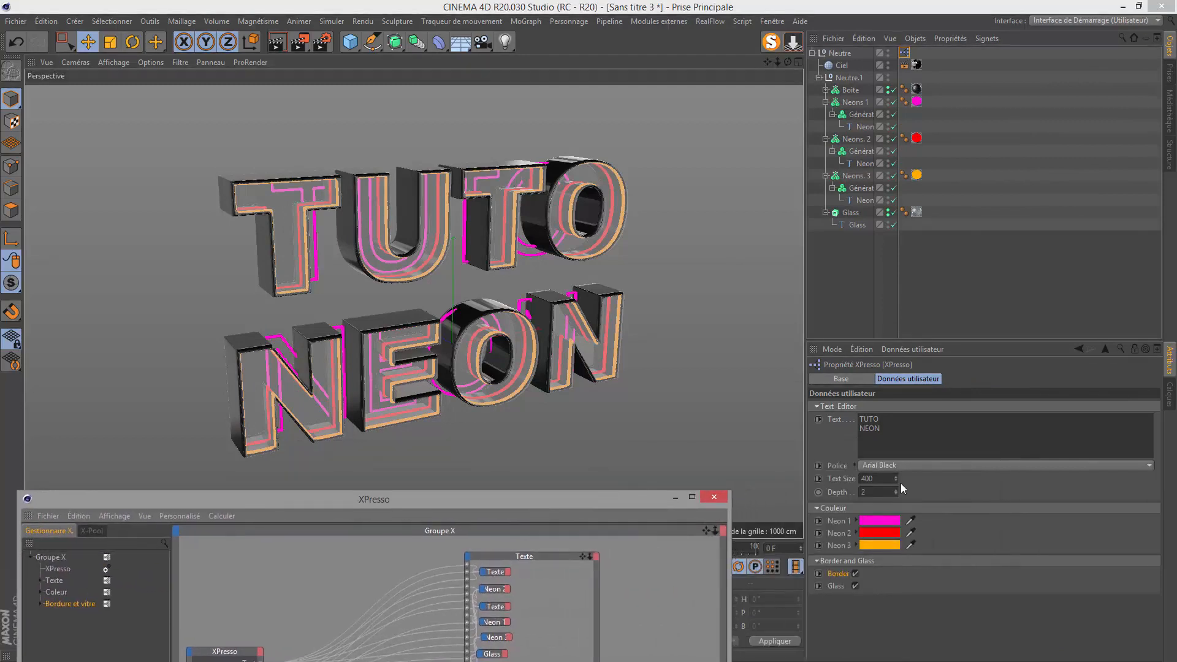
pyautogui.doubleClick(877, 478)
pyautogui.write('20')
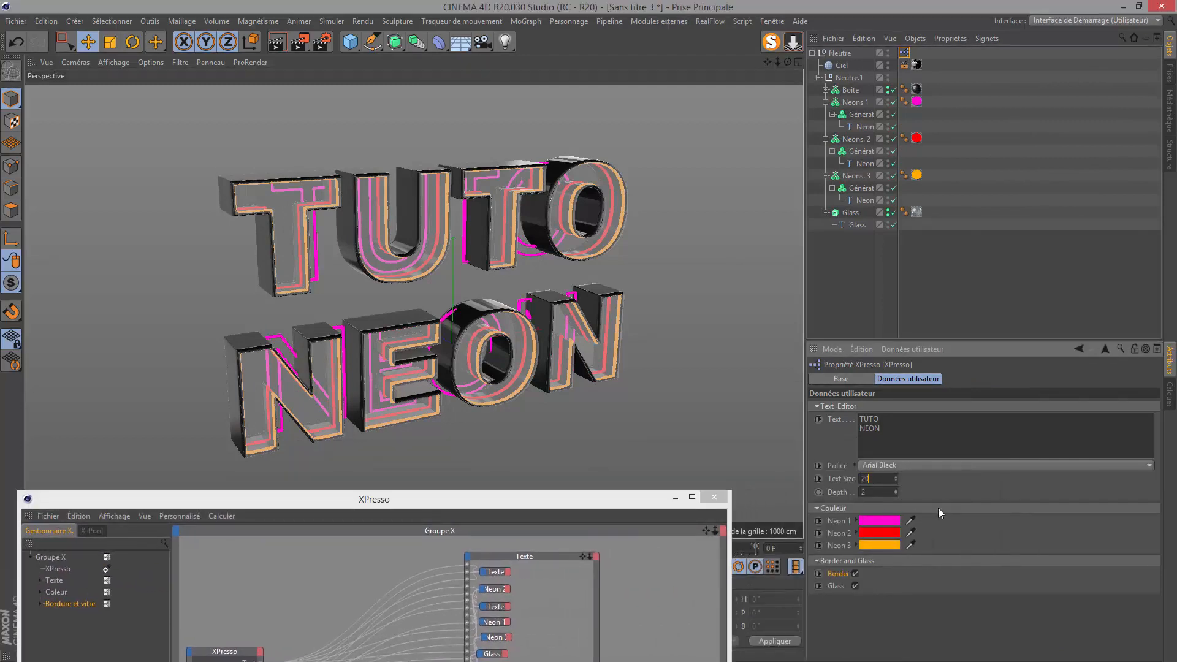
pyautogui.keyDown('alt'); pyautogui.moveTo(325, 248); pyautogui.dragTo(341, 271); pyautogui.keyUp('alt')
pyautogui.scroll(8, 362, 306)
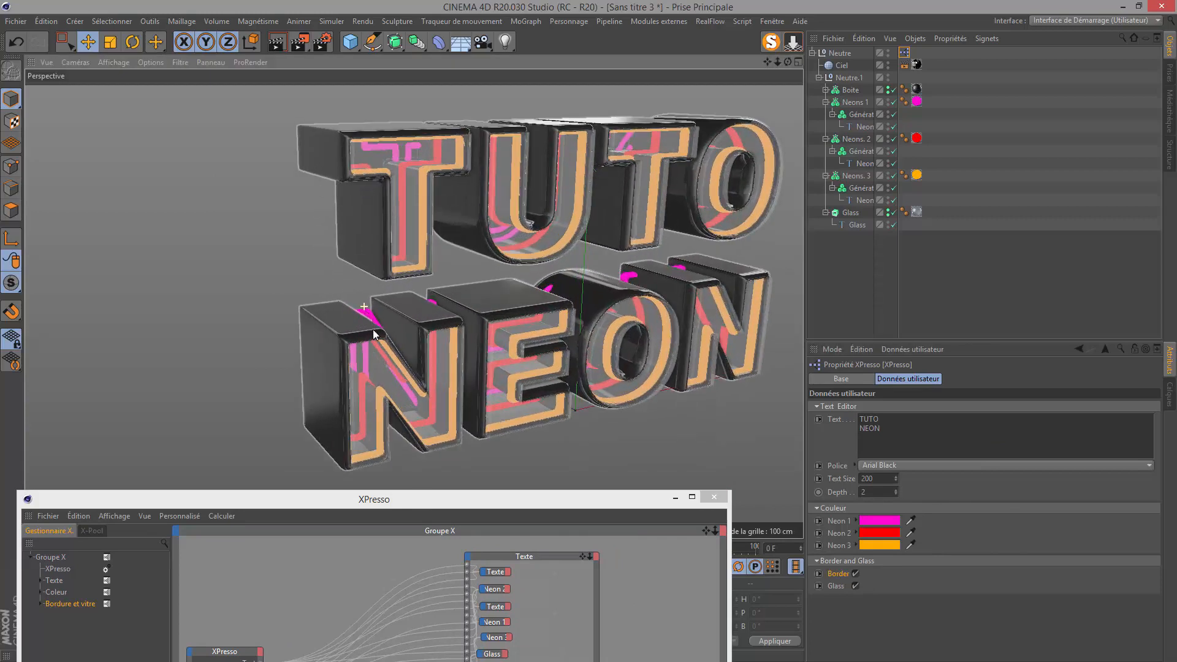
pyautogui.moveTo(788, 62); pyautogui.dragTo(764, 40)
# Move the Neon 1 node away from the other nodes inside the Texte group
pyautogui.moveTo(484, 499); pyautogui.dragTo(512, 220)
pyautogui.click(524, 283)
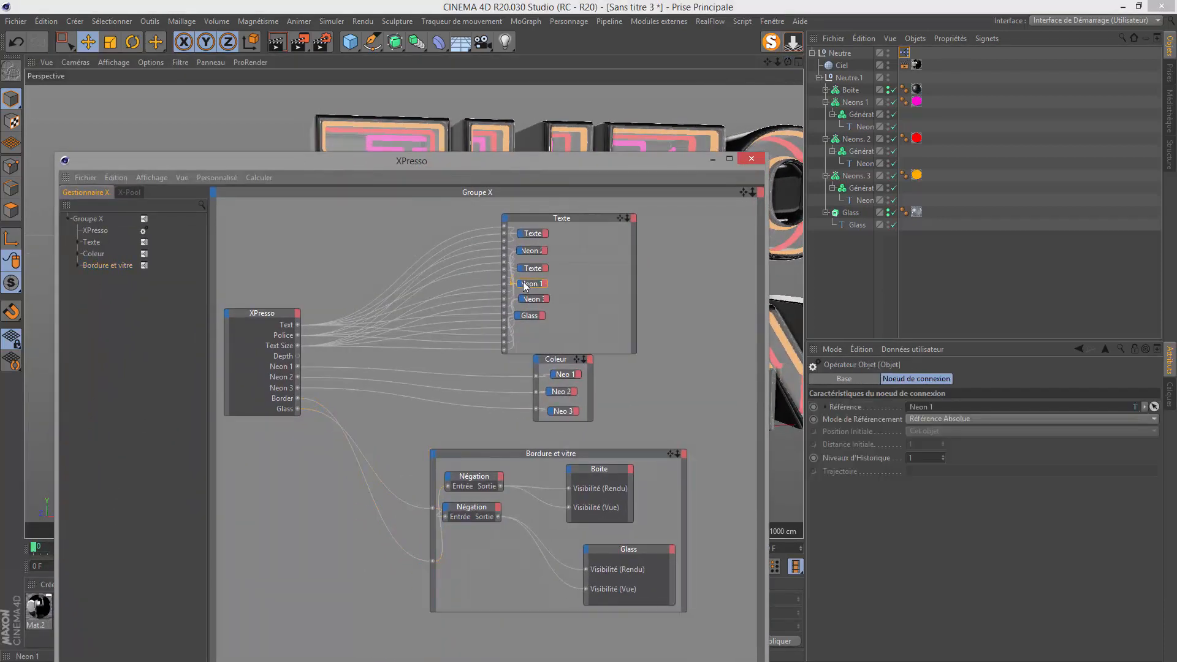
pyautogui.moveTo(525, 281); pyautogui.dragTo(600, 282)
pyautogui.scroll(3, 492, 281)
pyautogui.scroll(2, 498, 284)
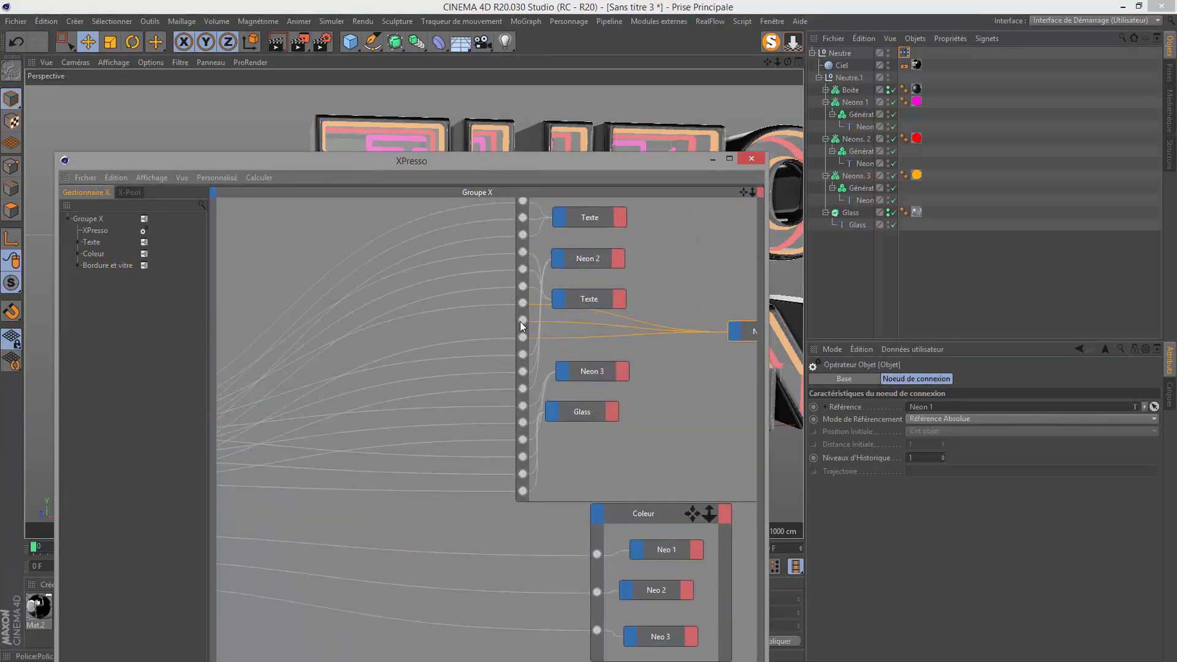
pyautogui.moveTo(579, 158); pyautogui.dragTo(748, 116)
pyautogui.scroll(-5, 621, 413)
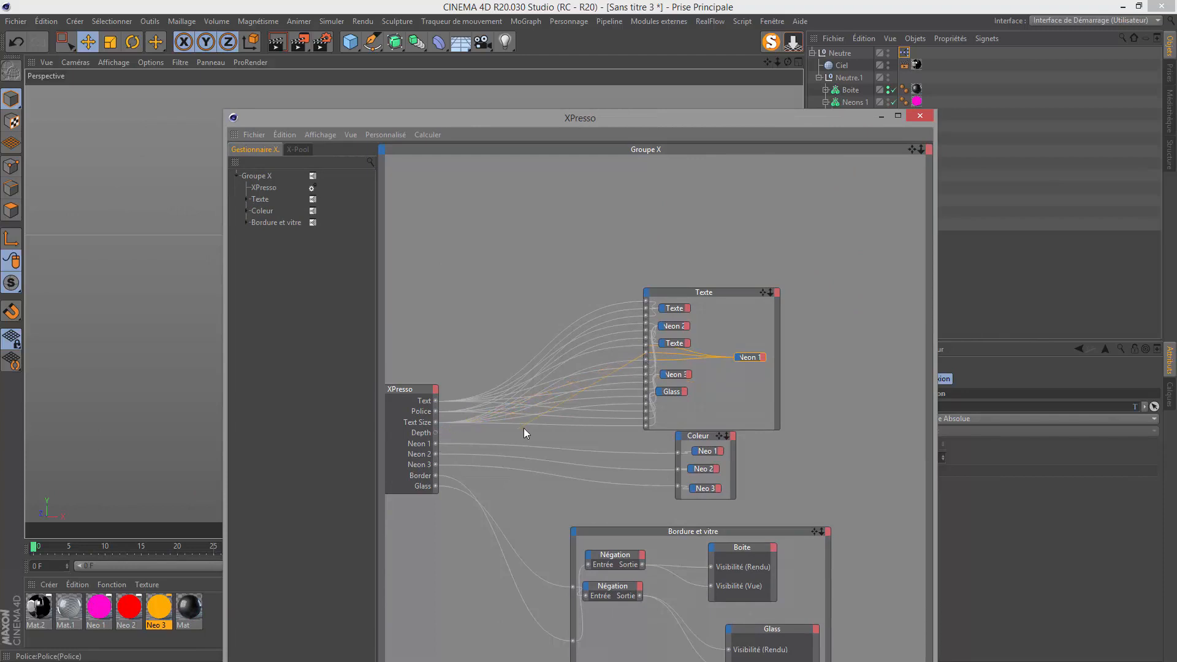
# Enlarge the Texte group's box upward and widen it, and expand the Neon 1 node to show its ports
pyautogui.scroll(3, 645, 360)
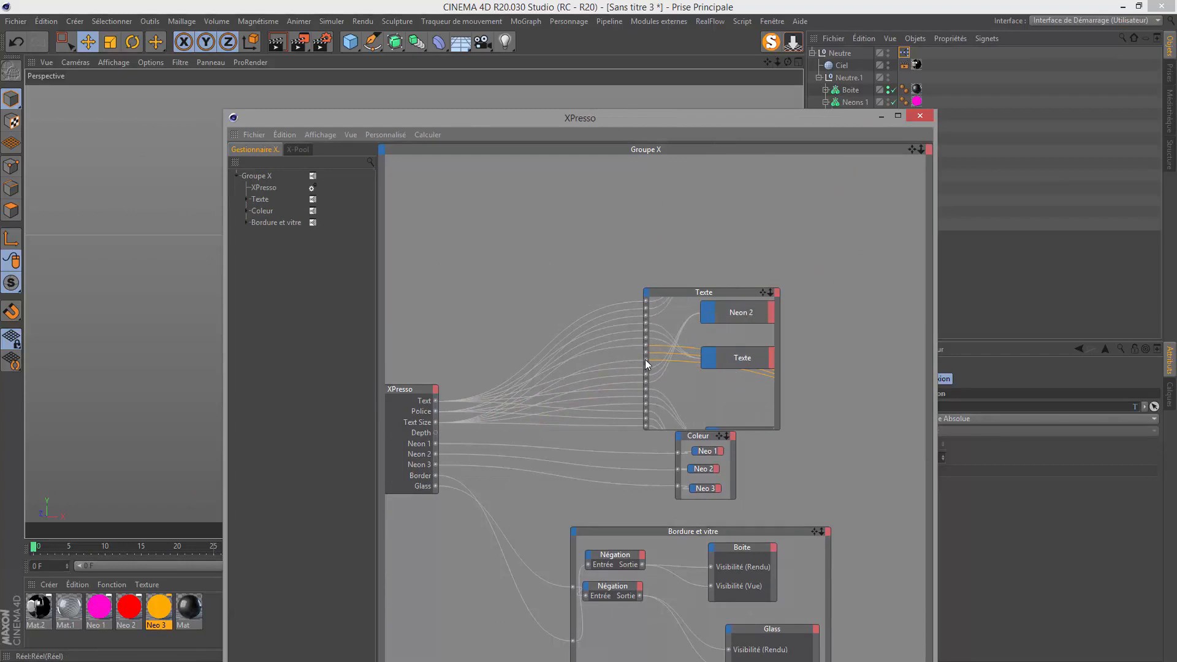
pyautogui.moveTo(744, 347); pyautogui.dragTo(723, 238)
pyautogui.scroll(-2, 655, 349)
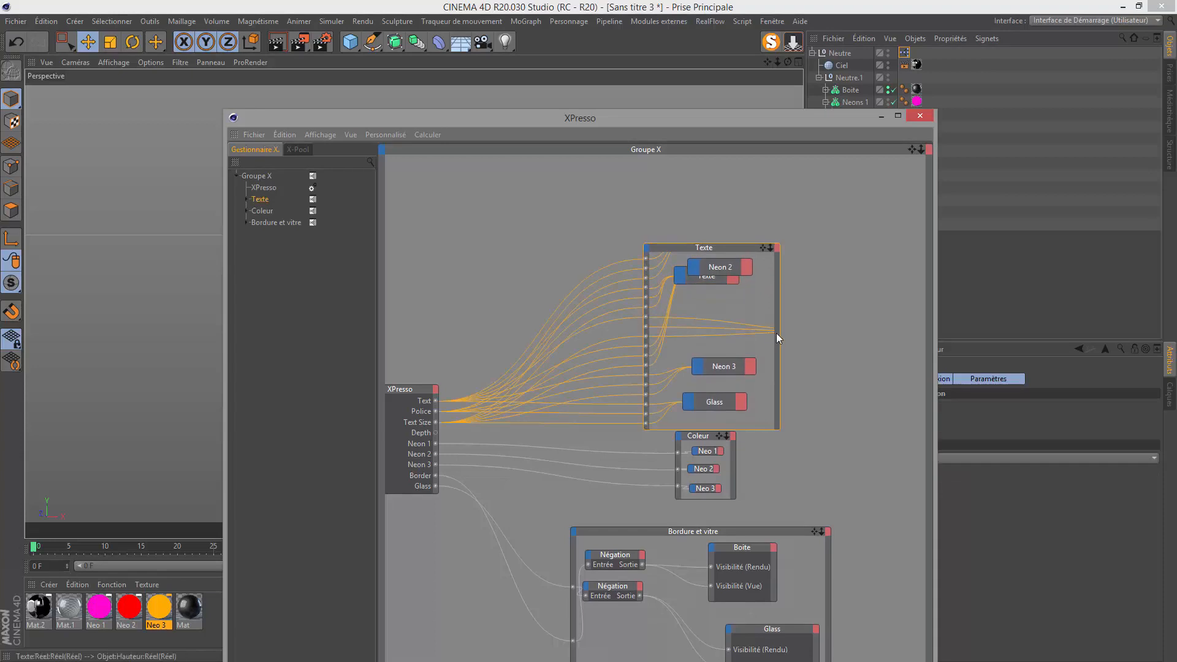
pyautogui.moveTo(778, 333); pyautogui.dragTo(926, 333)
pyautogui.click(866, 336)
pyautogui.doubleClick(866, 336)
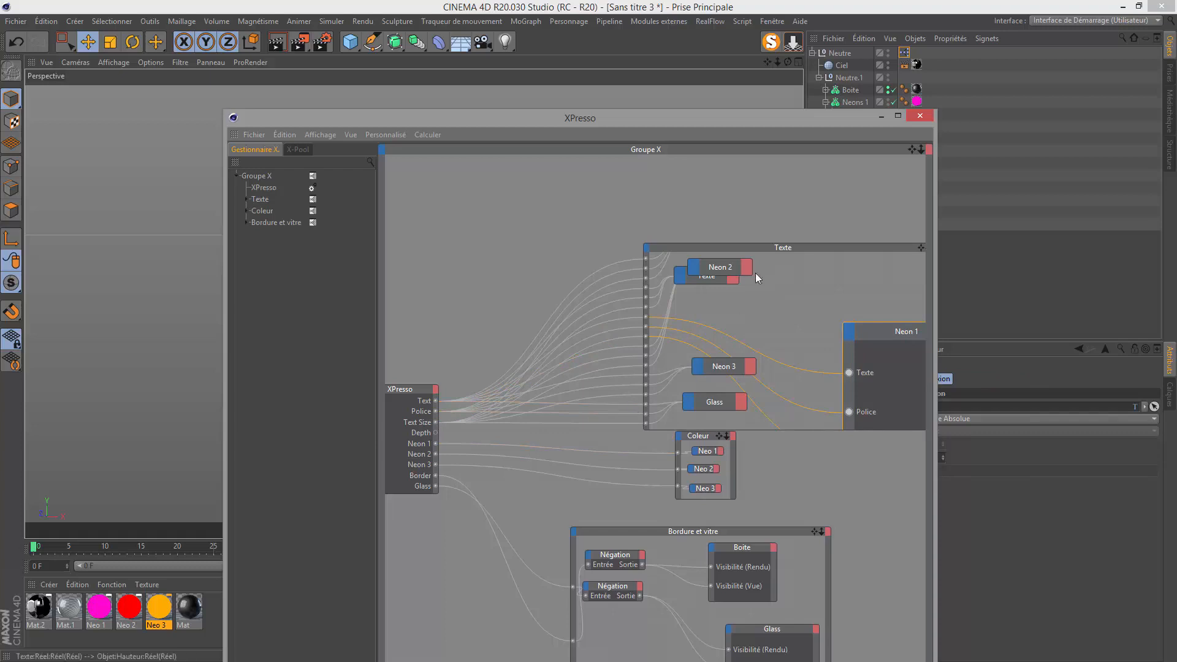
# Set the Text Size user data of the XPresso tag to 400 and check the letters in the viewport
pyautogui.moveTo(782, 122); pyautogui.dragTo(447, 491)
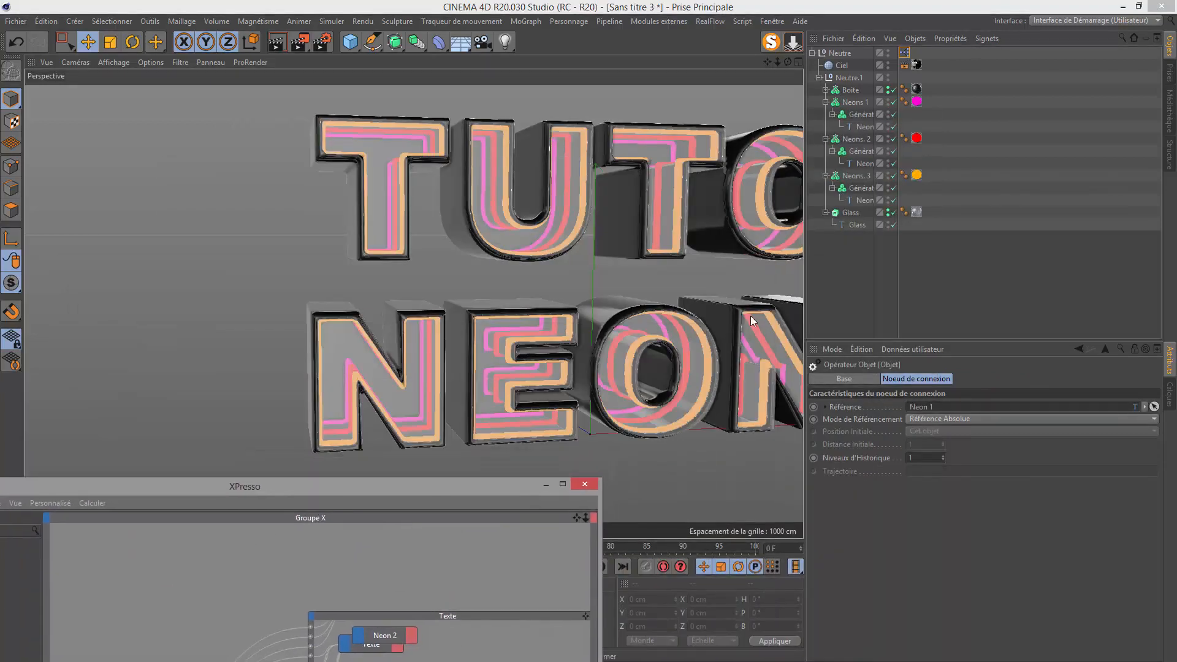
pyautogui.click(905, 65)
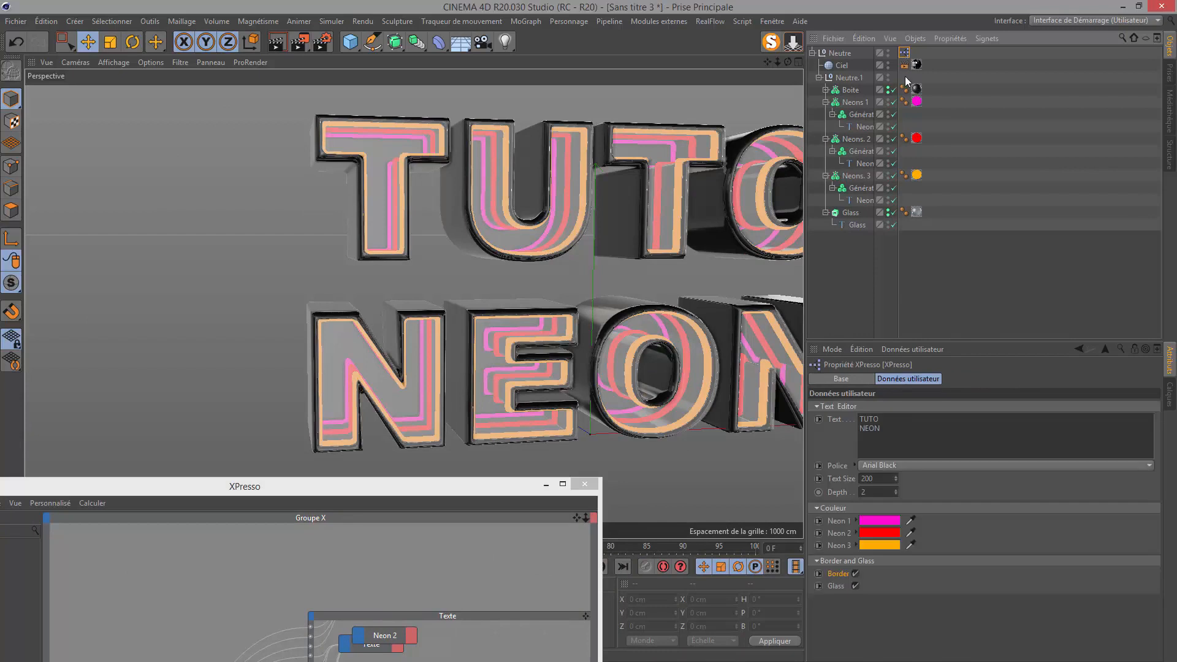
pyautogui.moveTo(878, 479); pyautogui.dragTo(822, 495)
pyautogui.write('400')
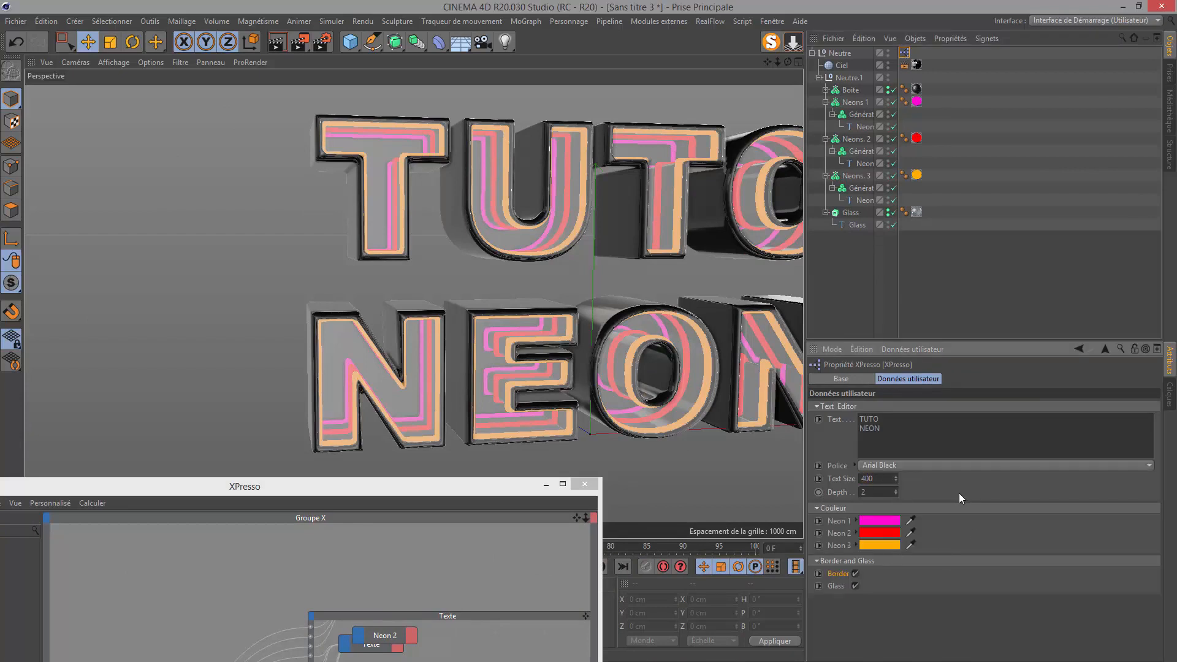
pyautogui.moveTo(787, 64)
pyautogui.mouseDown()
pyautogui.moveTo(705, 89)
pyautogui.moveTo(727, 71)
pyautogui.moveTo(787, 77)
pyautogui.mouseUp()
pyautogui.scroll(-4, 546, 292)
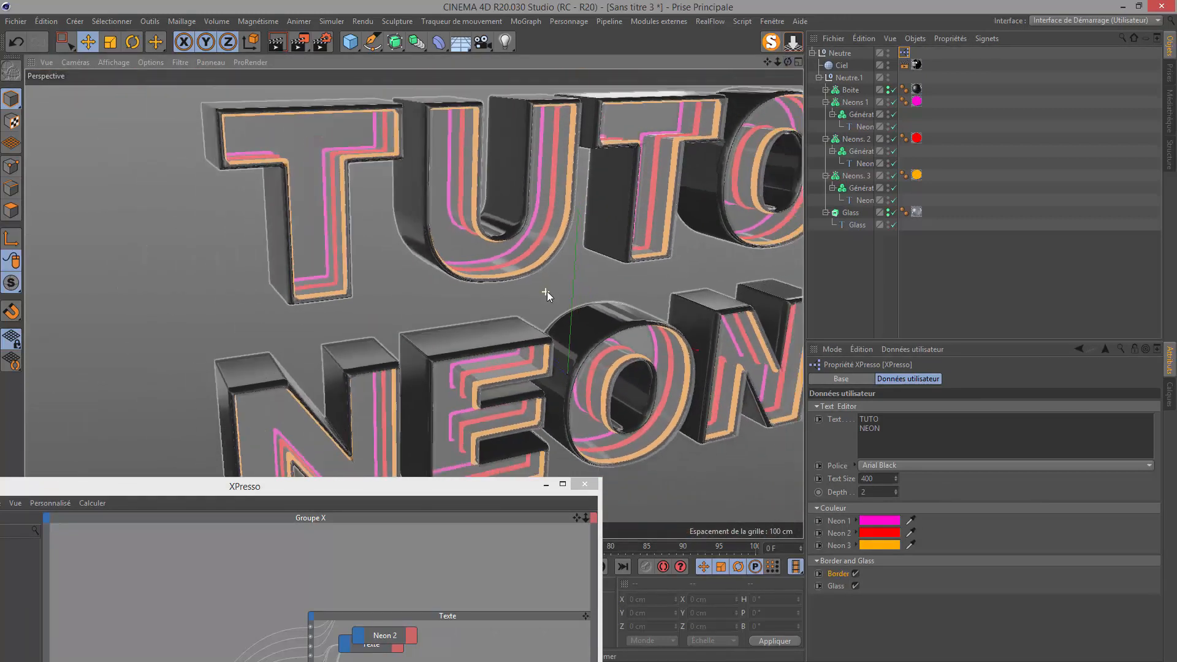
pyautogui.scroll(-2, 547, 292)
# Examine the finished tuto neon.png render in the Visualiseur and close it
pyautogui.click(772, 21)
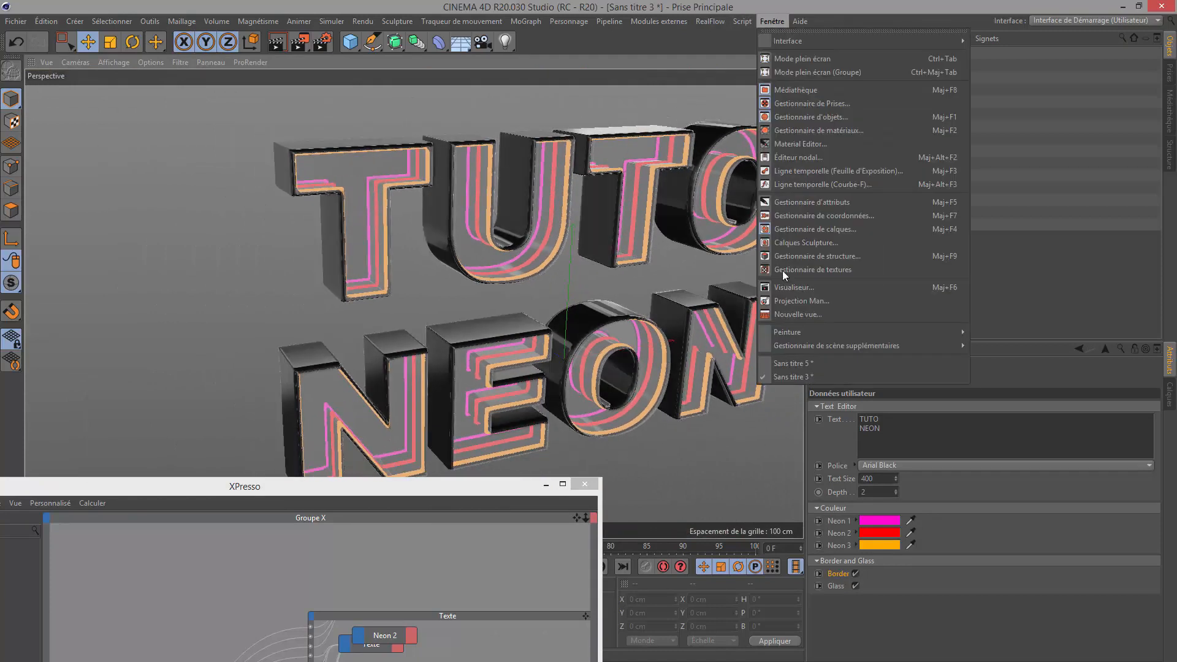
pyautogui.click(785, 286)
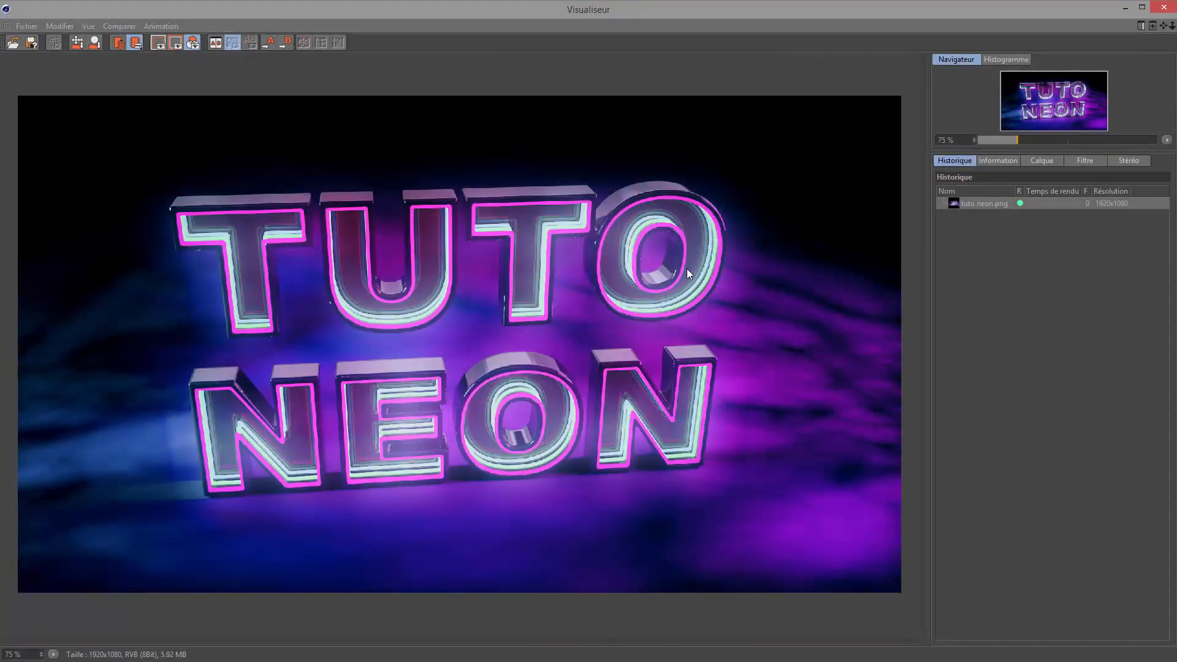
pyautogui.click(1164, 7)
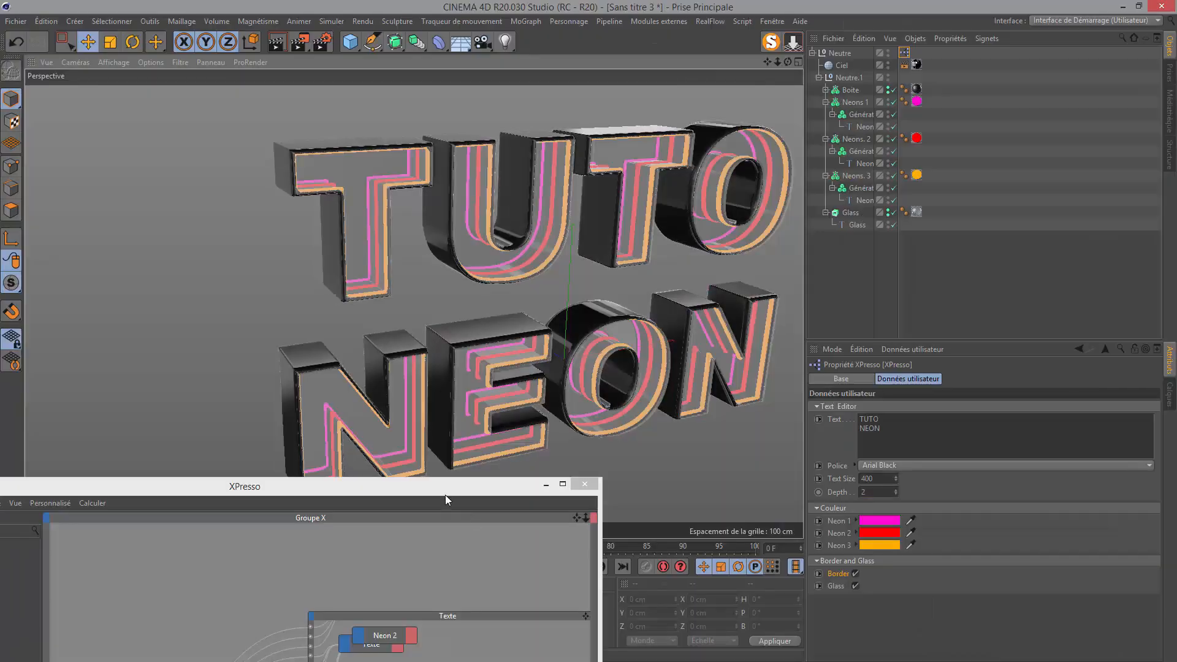
# Collapse the Texte, Coleur and Bordure et vitre groups, stack them beside the XPresso node and close the XPresso editor
pyautogui.moveTo(620, 197); pyautogui.dragTo(658, 122)
pyautogui.scroll(-2, 576, 394)
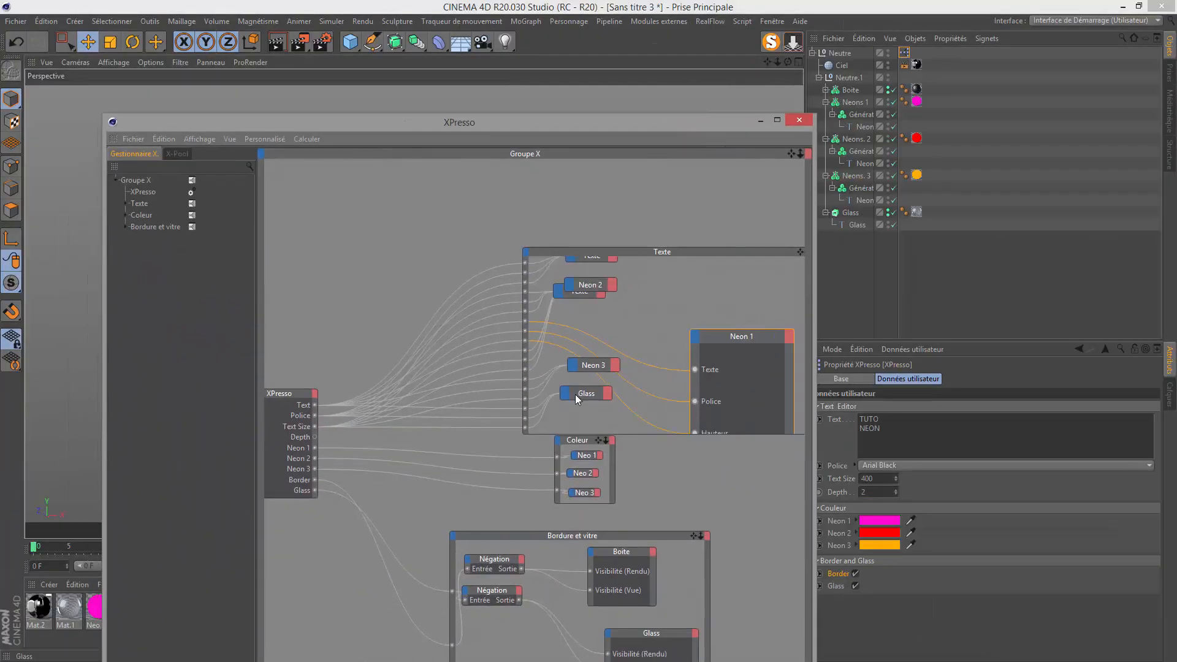
pyautogui.doubleClick(627, 249)
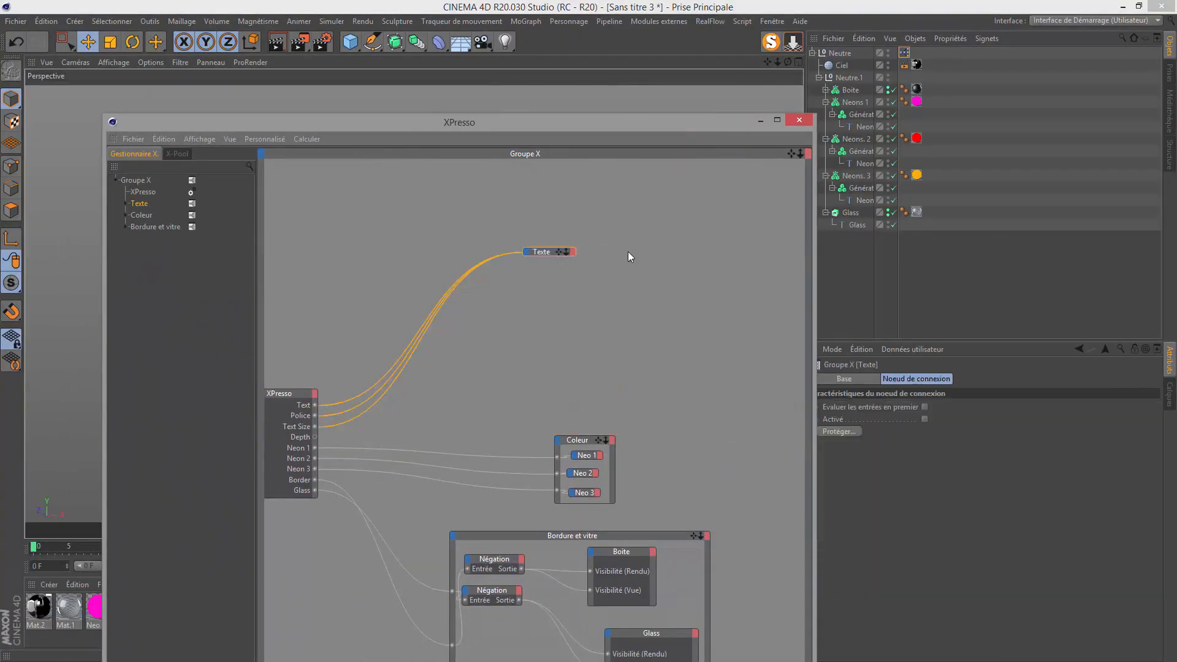
pyautogui.doubleClick(582, 440)
pyautogui.doubleClick(550, 535)
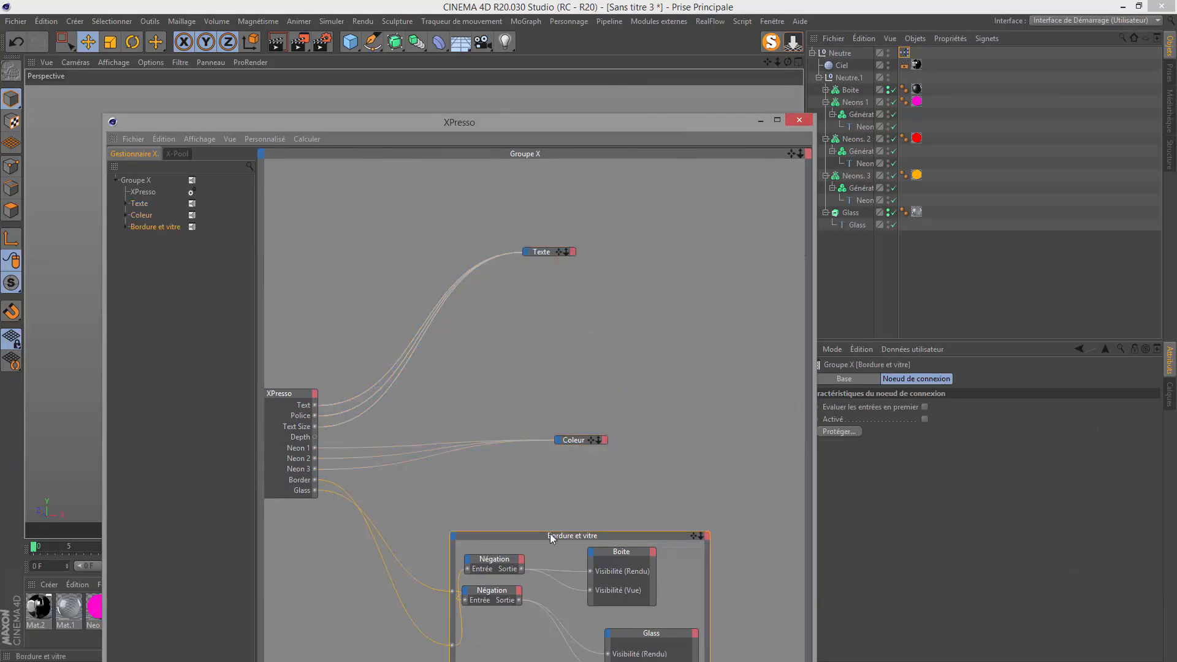
pyautogui.moveTo(482, 532); pyautogui.dragTo(579, 456)
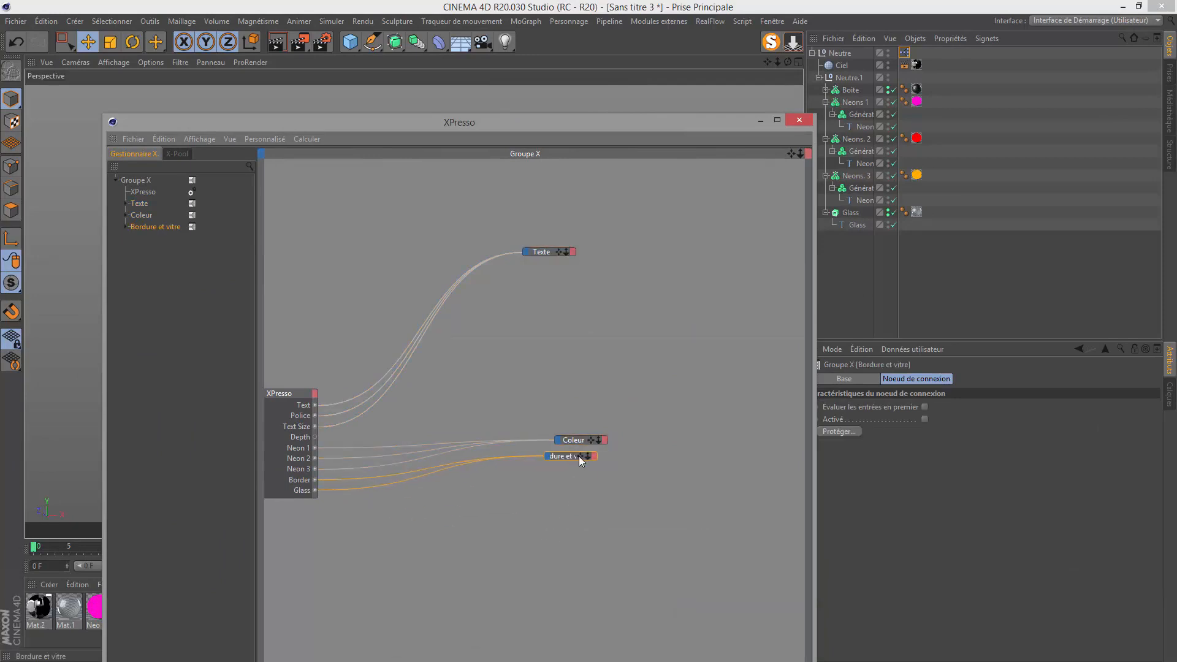
pyautogui.moveTo(549, 252); pyautogui.dragTo(578, 422)
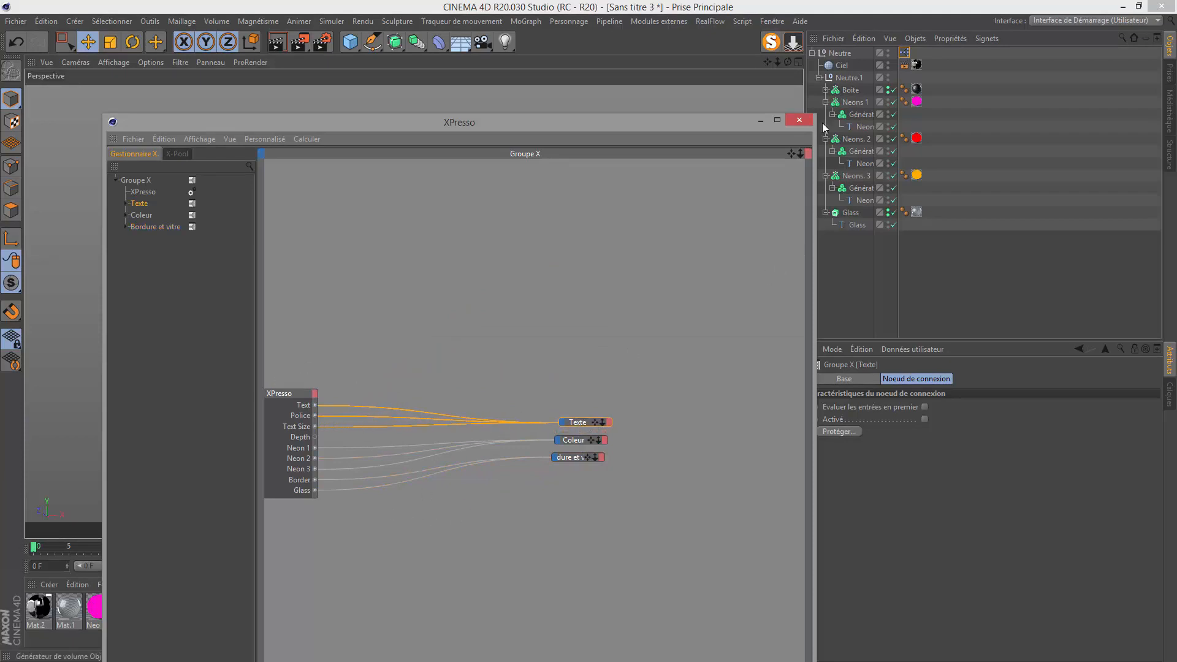
pyautogui.click(799, 119)
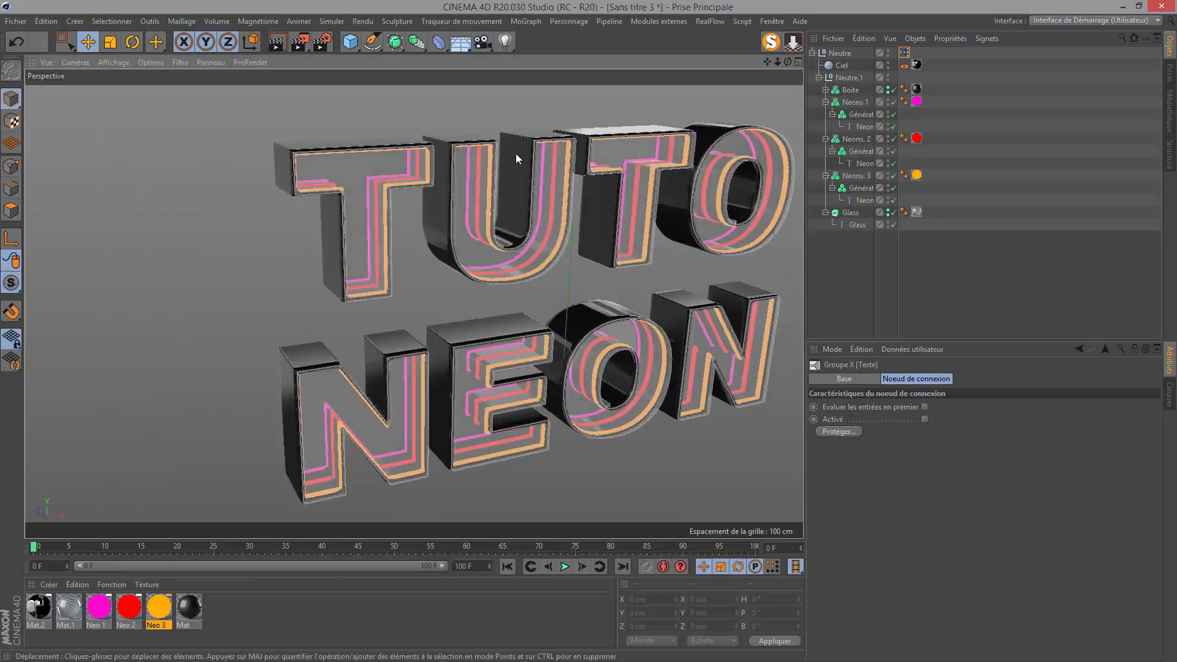
# Add a Sol floor object to the scene, then collapse the Neutre hierarchy and select Neutre
pyautogui.click(458, 43)
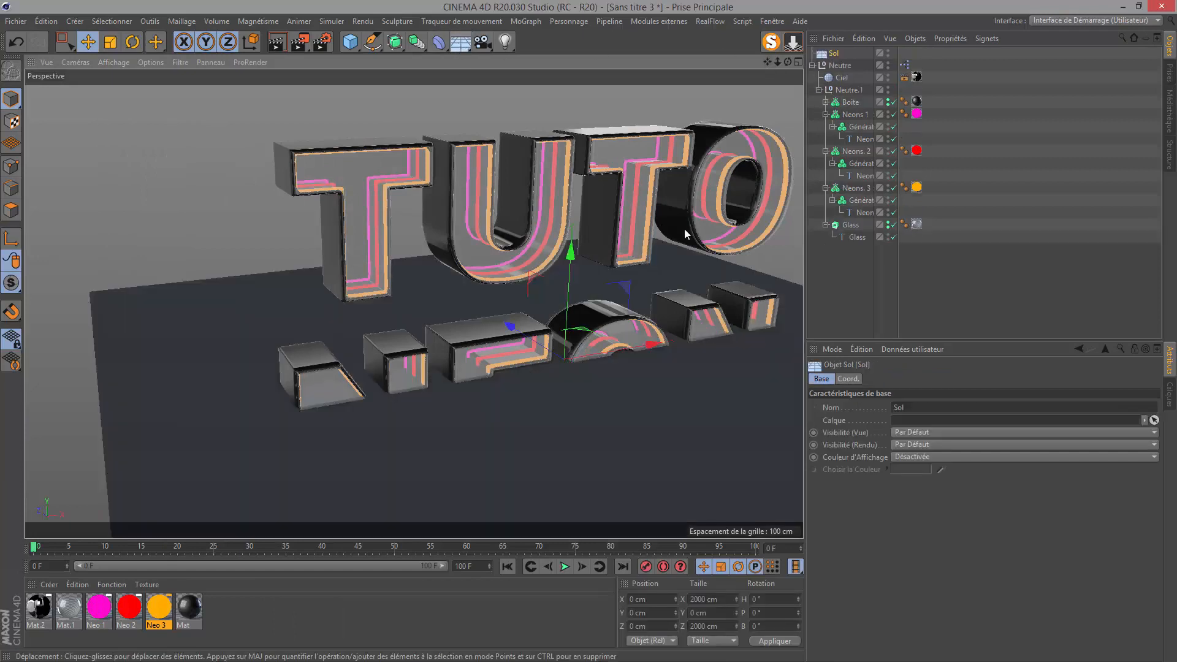
pyautogui.click(812, 65)
pyautogui.click(838, 67)
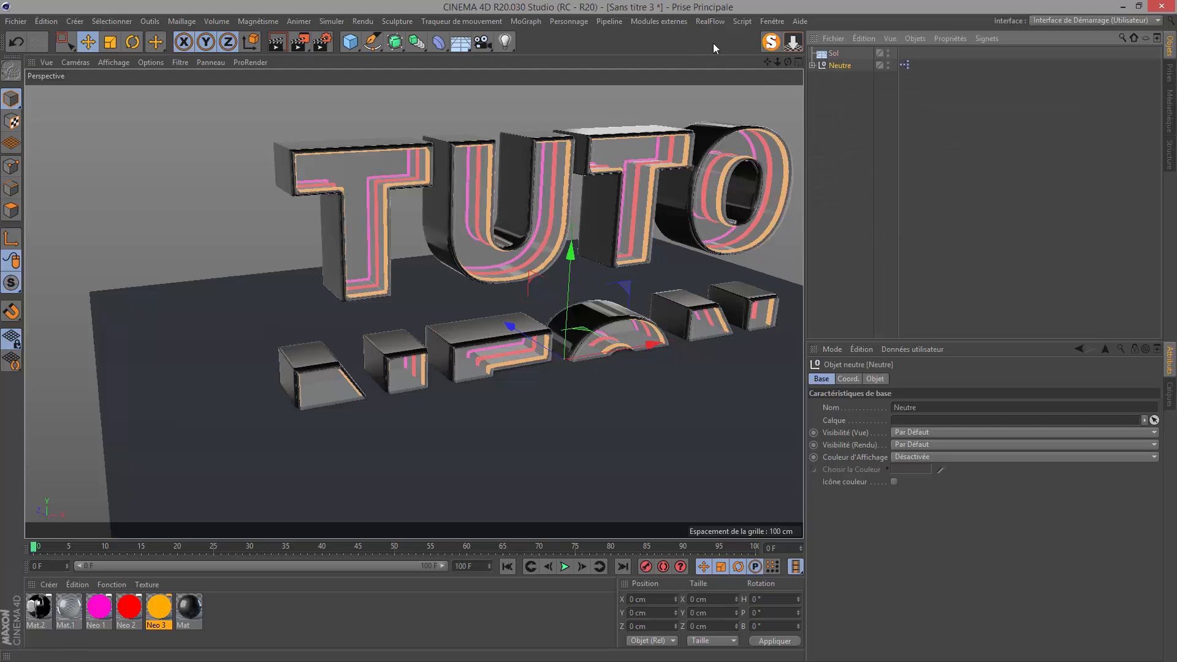
# Drop the Neutre text group so its lowest point rests on the floor and render a preview in the viewport
pyautogui.click(771, 61)
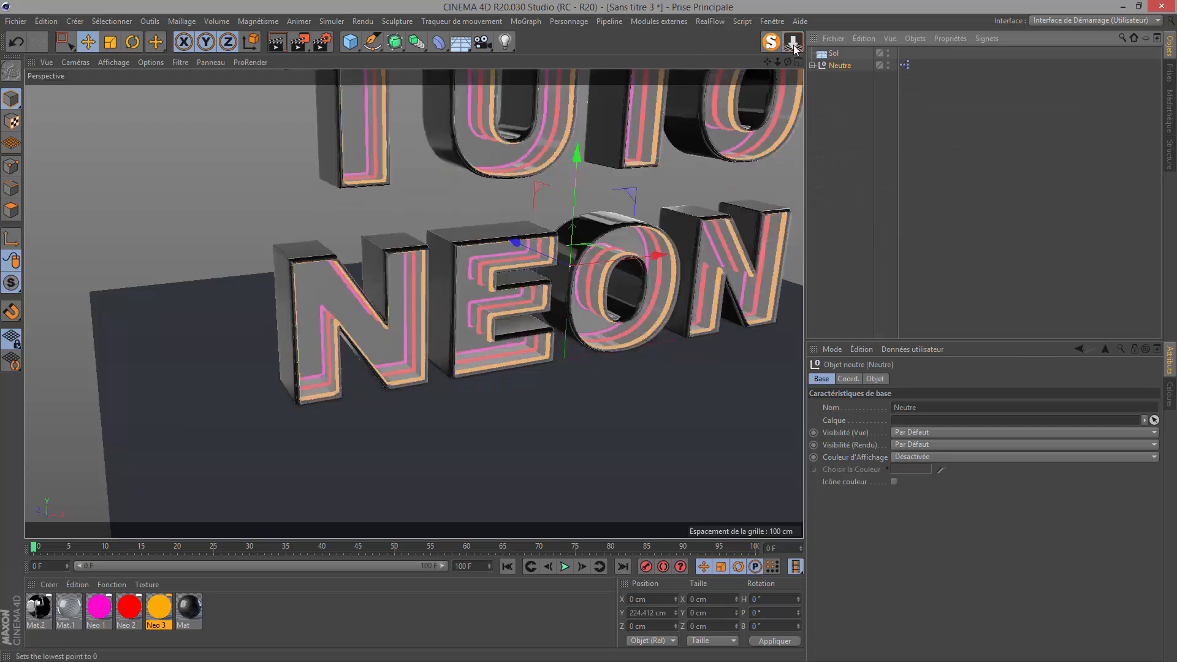
pyautogui.moveTo(767, 64); pyautogui.dragTo(615, 170)
pyautogui.moveTo(786, 63); pyautogui.dragTo(810, 54)
pyautogui.click(308, 43)
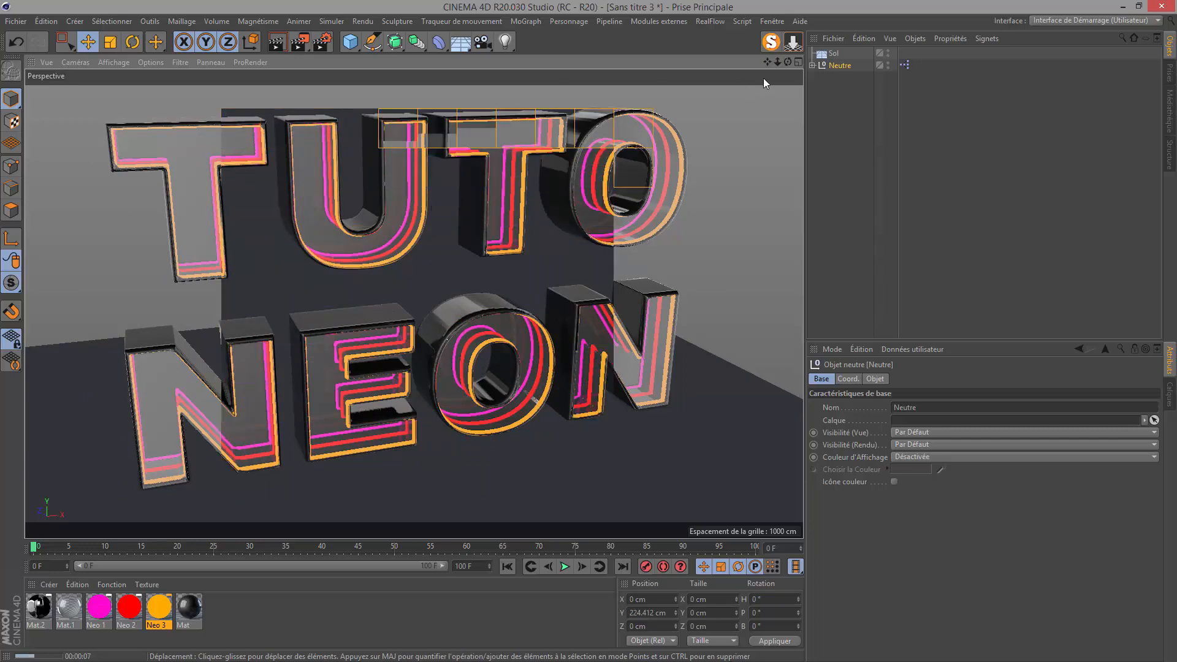
# Turn off the Glass option in the user data of the Neutre group's XPresso tag
pyautogui.click(905, 65)
pyautogui.click(855, 586)
pyautogui.click(855, 586)
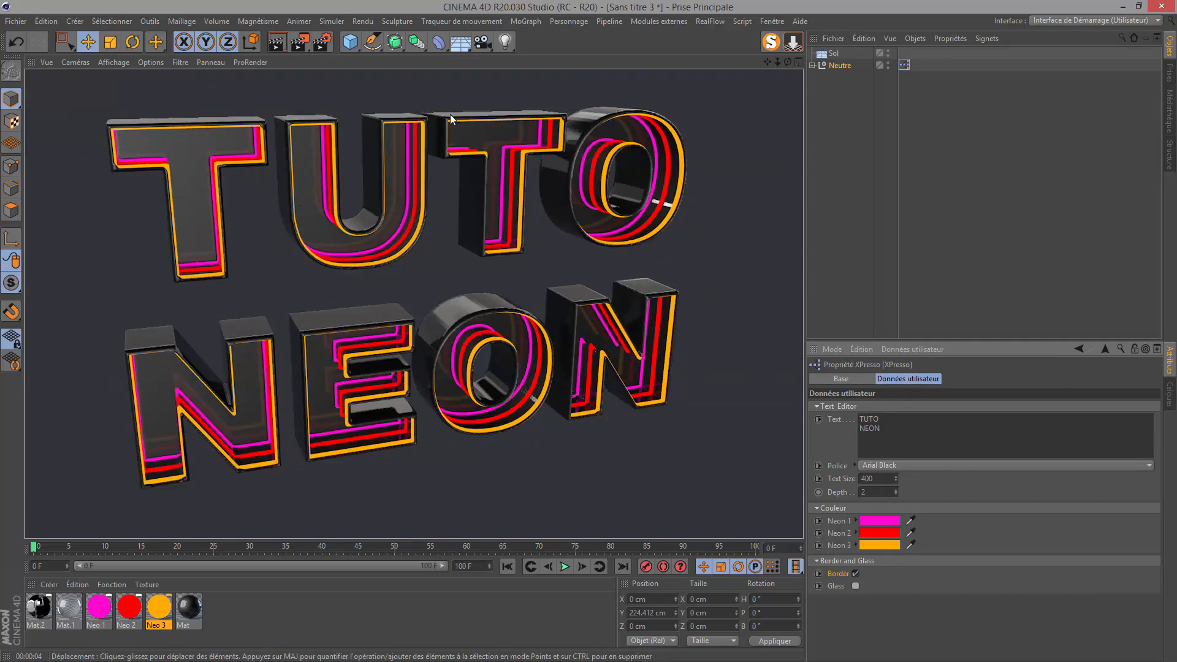
# Set the render engine to Physique, disable Lumière par défaut in the render options and preview the result in the viewport
pyautogui.click(324, 44)
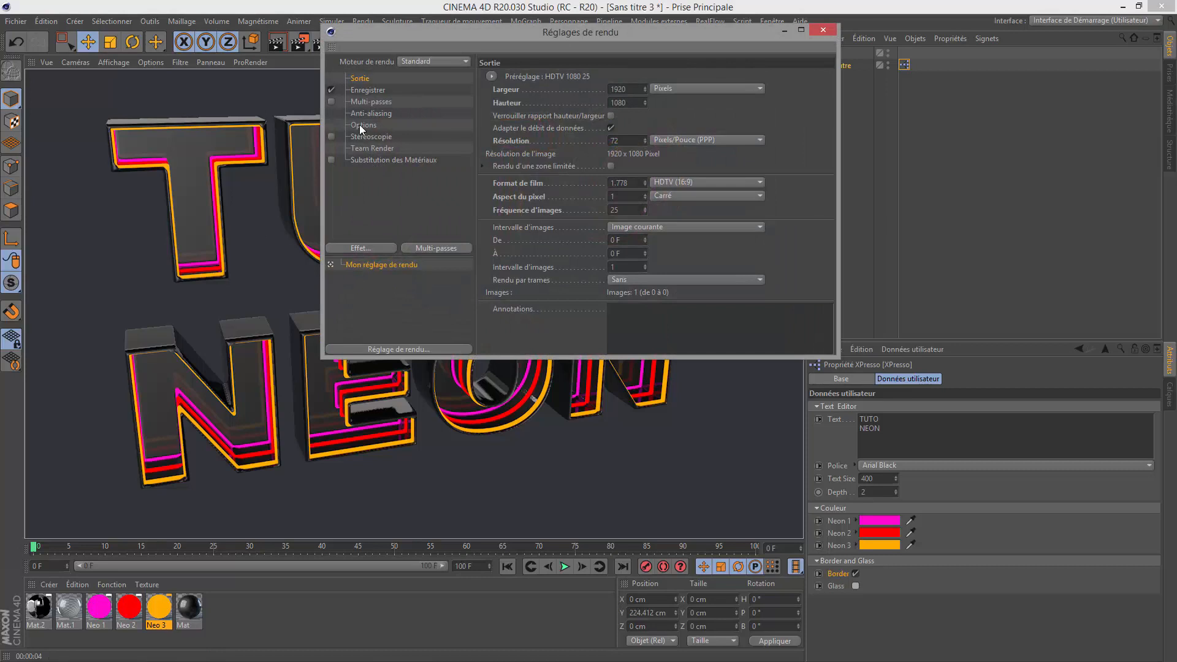
pyautogui.click(415, 61)
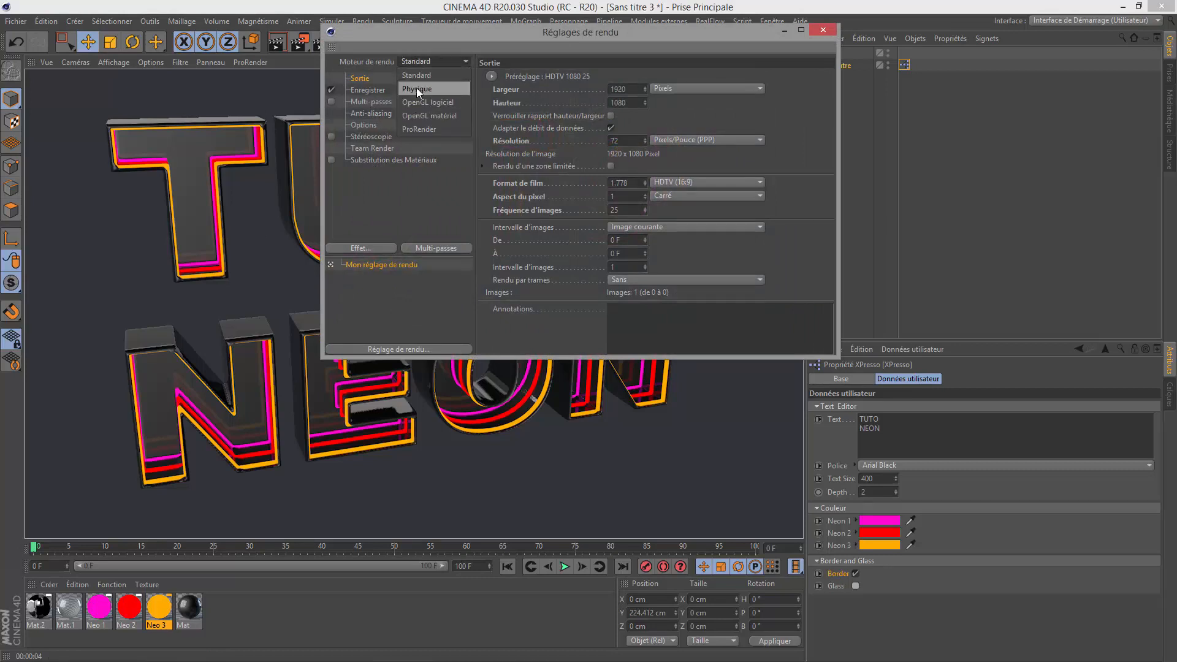
pyautogui.click(417, 88)
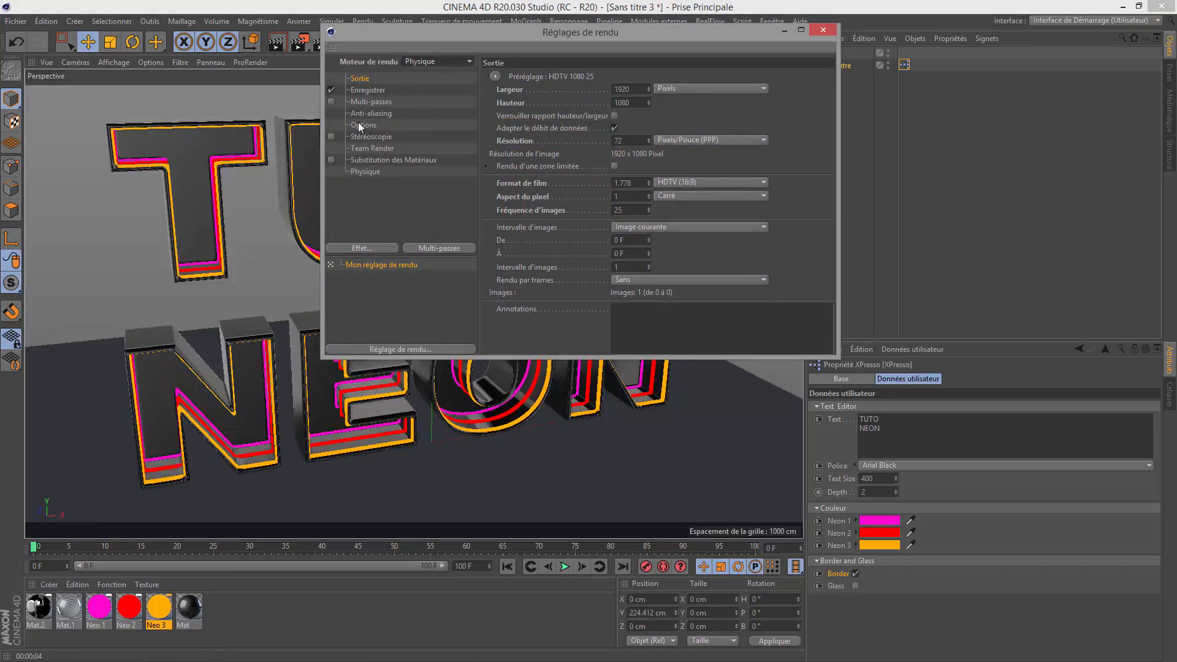
pyautogui.click(358, 124)
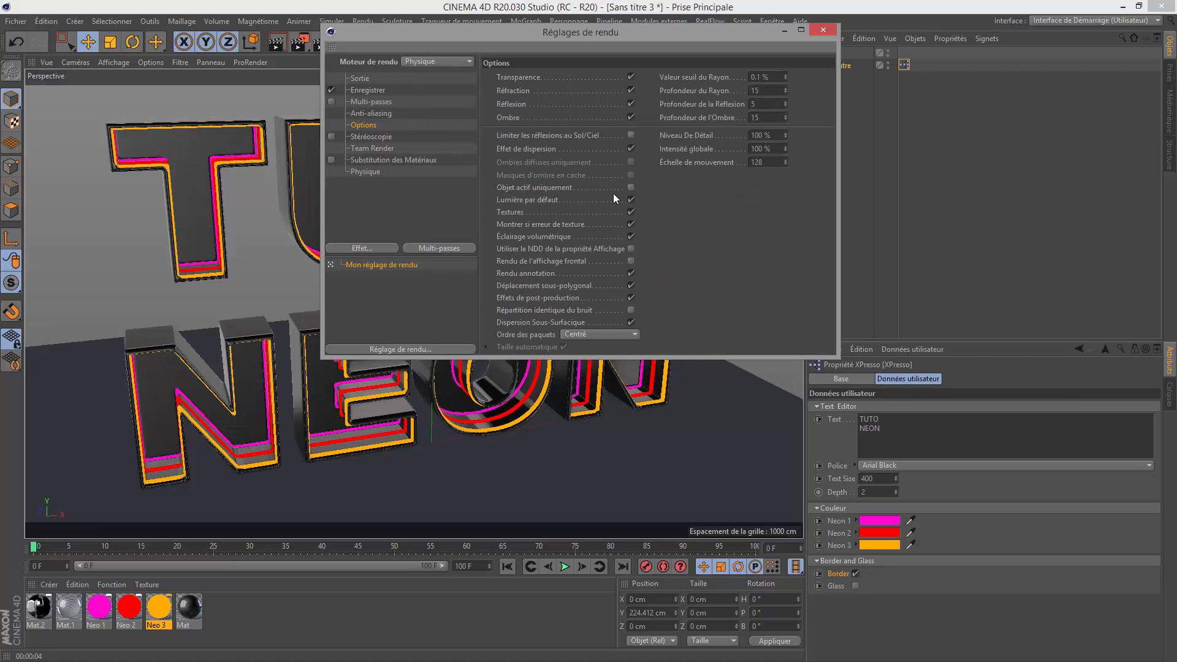
pyautogui.click(631, 200)
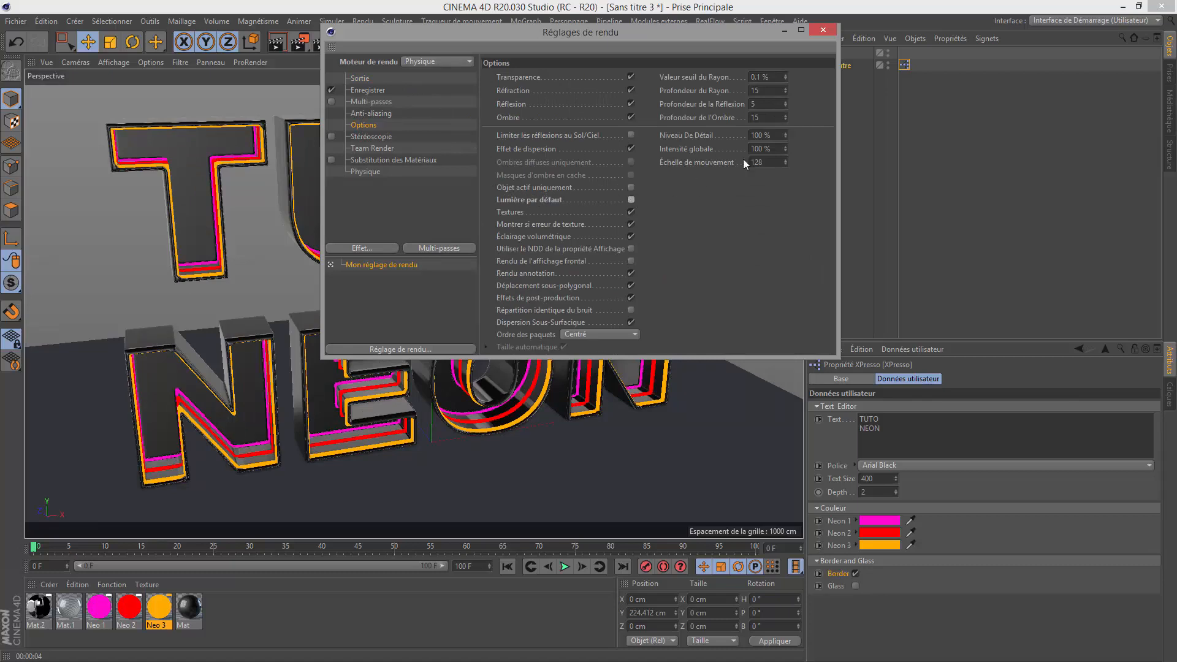
pyautogui.click(823, 30)
pyautogui.click(278, 43)
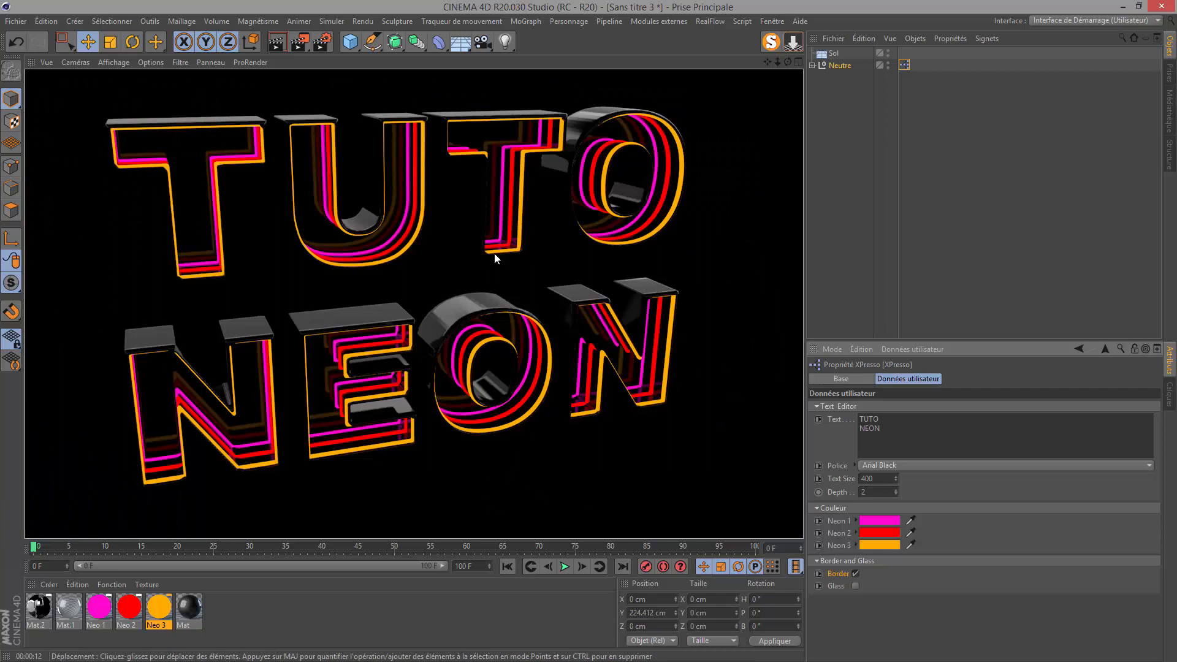
# Create a new material, apply it to the Sol floor and select the material
pyautogui.doubleClick(253, 615)
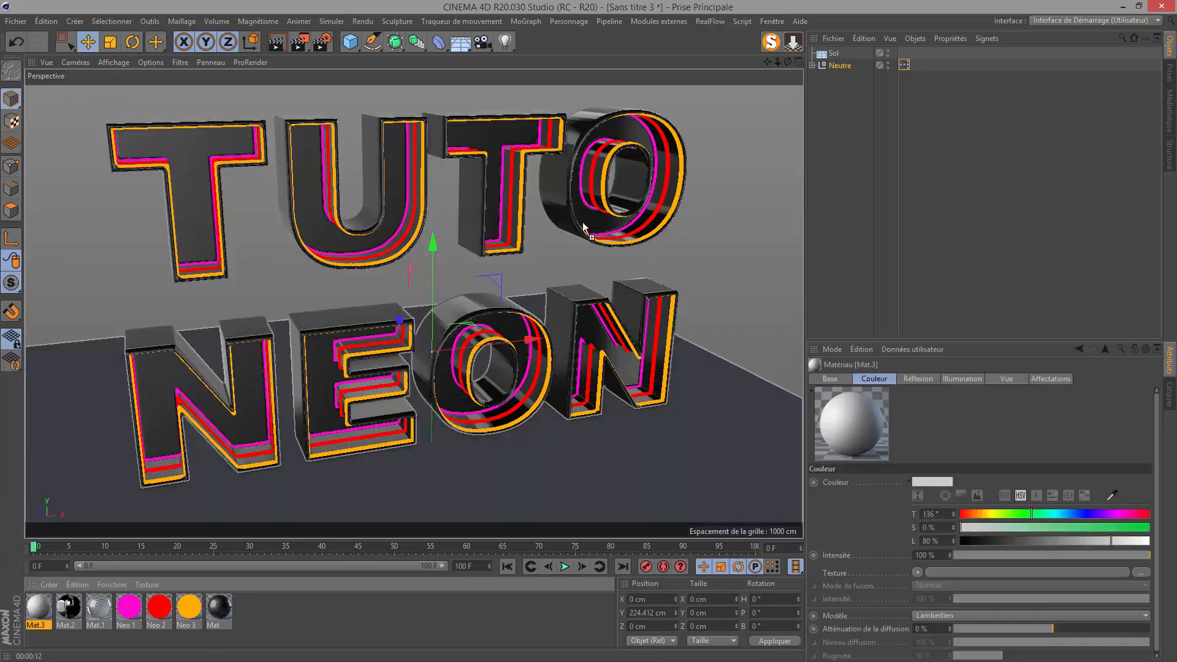
pyautogui.moveTo(801, 59); pyautogui.dragTo(840, 54)
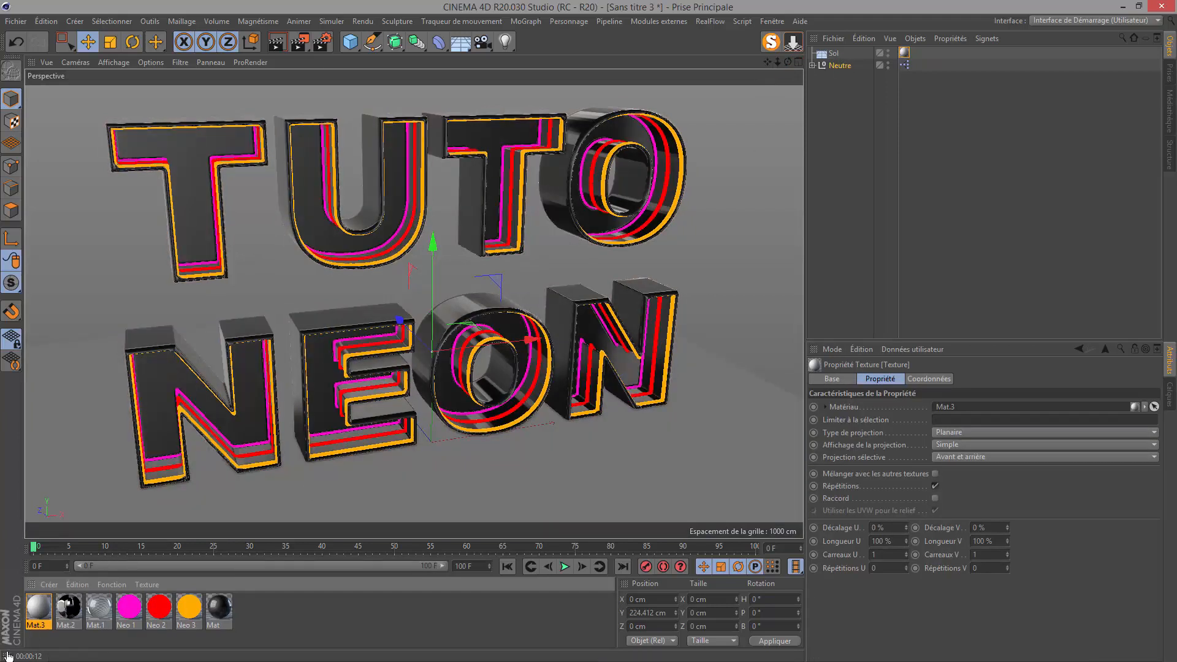
pyautogui.click(37, 610)
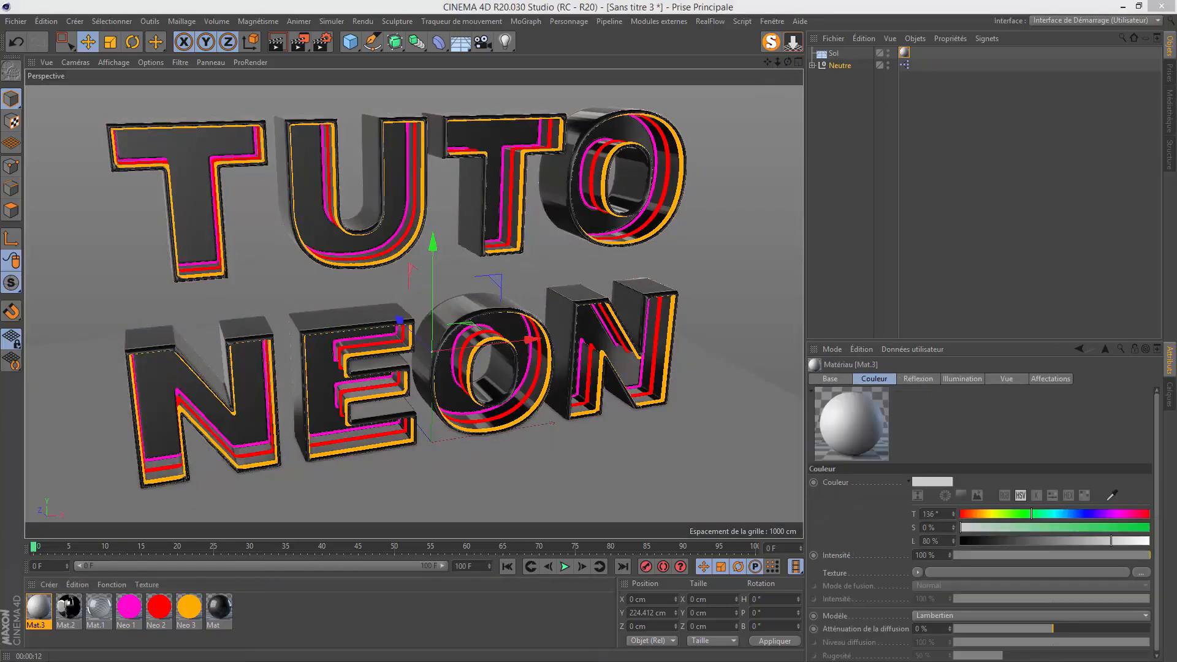
# Darken the floor material's base colour to 47% luminosity and close the material editor
pyautogui.doubleClick(38, 607)
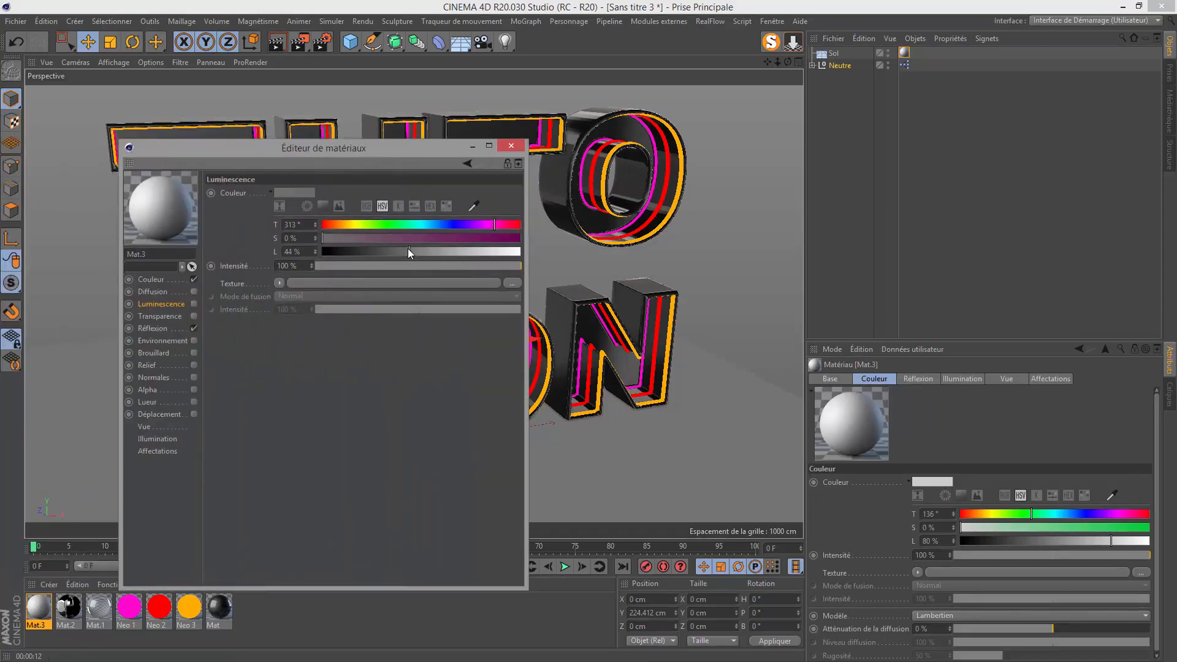
pyautogui.click(161, 280)
pyautogui.moveTo(416, 251); pyautogui.dragTo(447, 244)
pyautogui.click(511, 146)
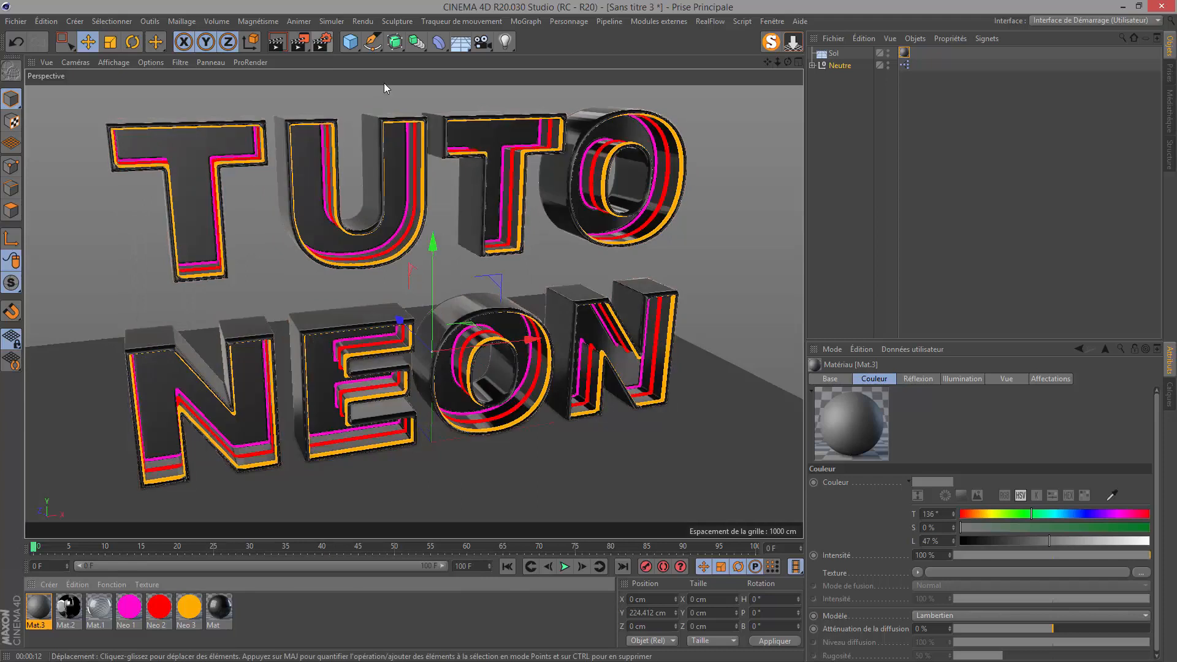
# Add the Illumination Globale effect to the render settings with Quasi-Monte Carlo (QMC) as primary method
pyautogui.click(325, 47)
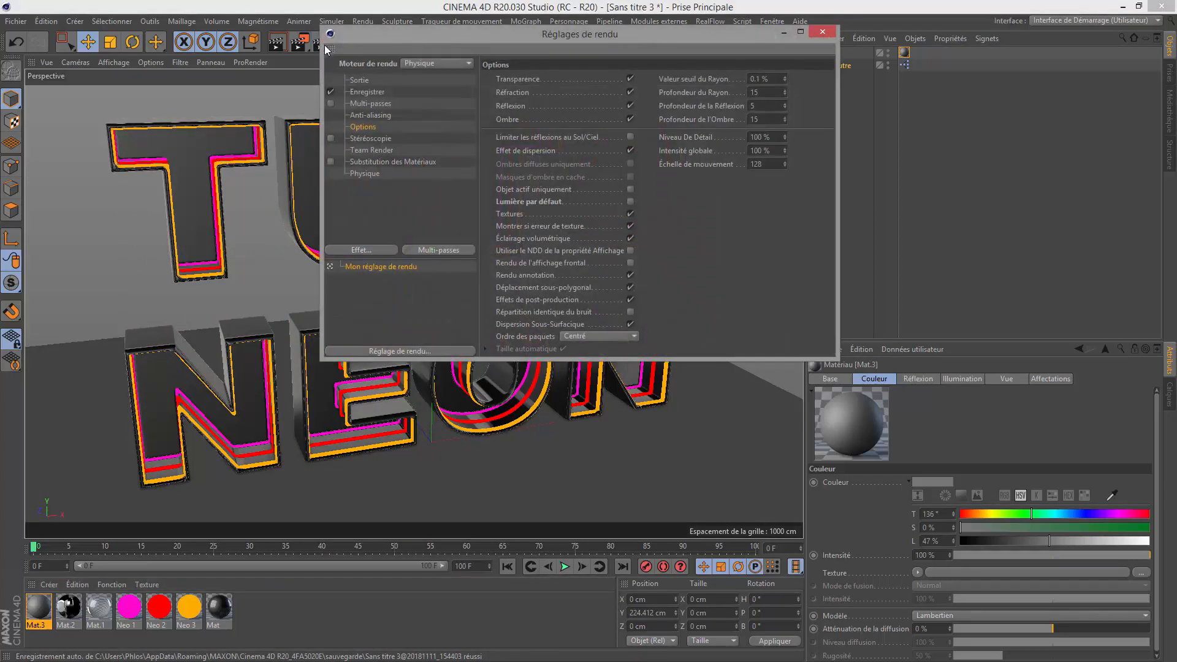
pyautogui.click(351, 251)
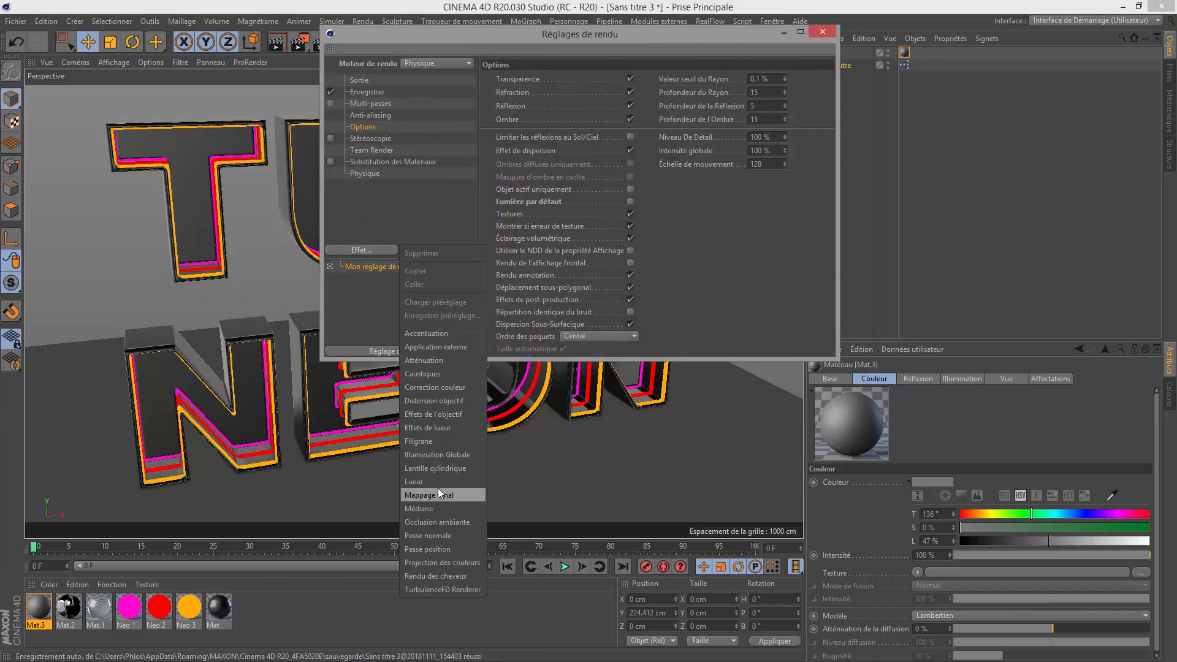
pyautogui.click(435, 455)
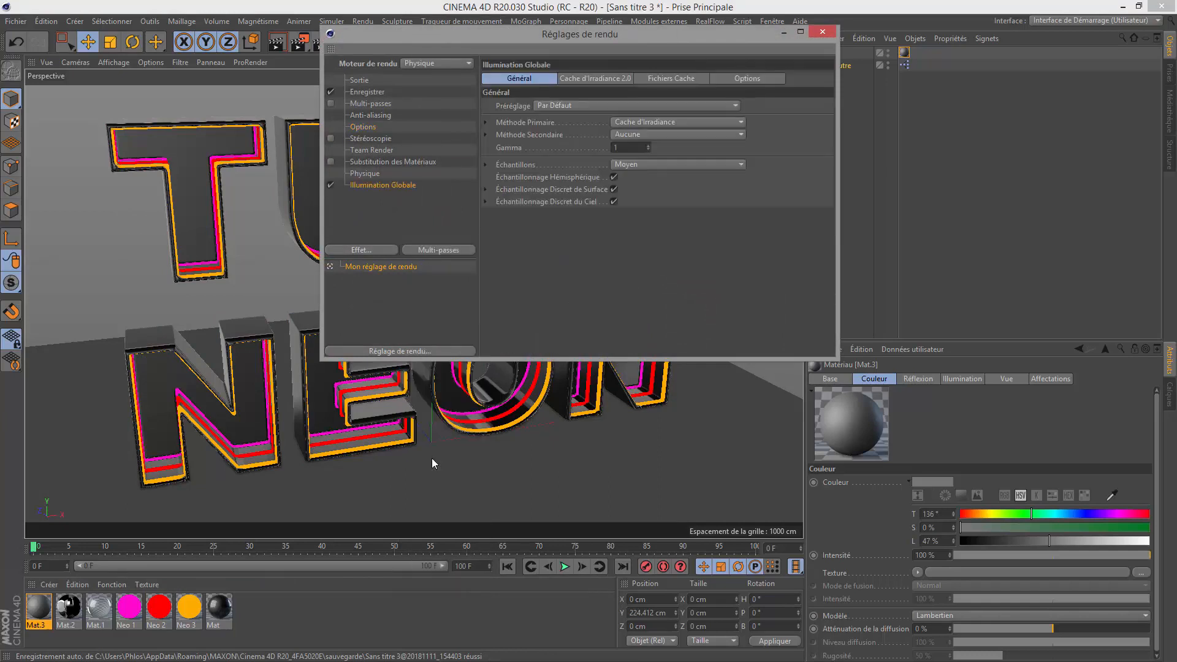
pyautogui.click(642, 122)
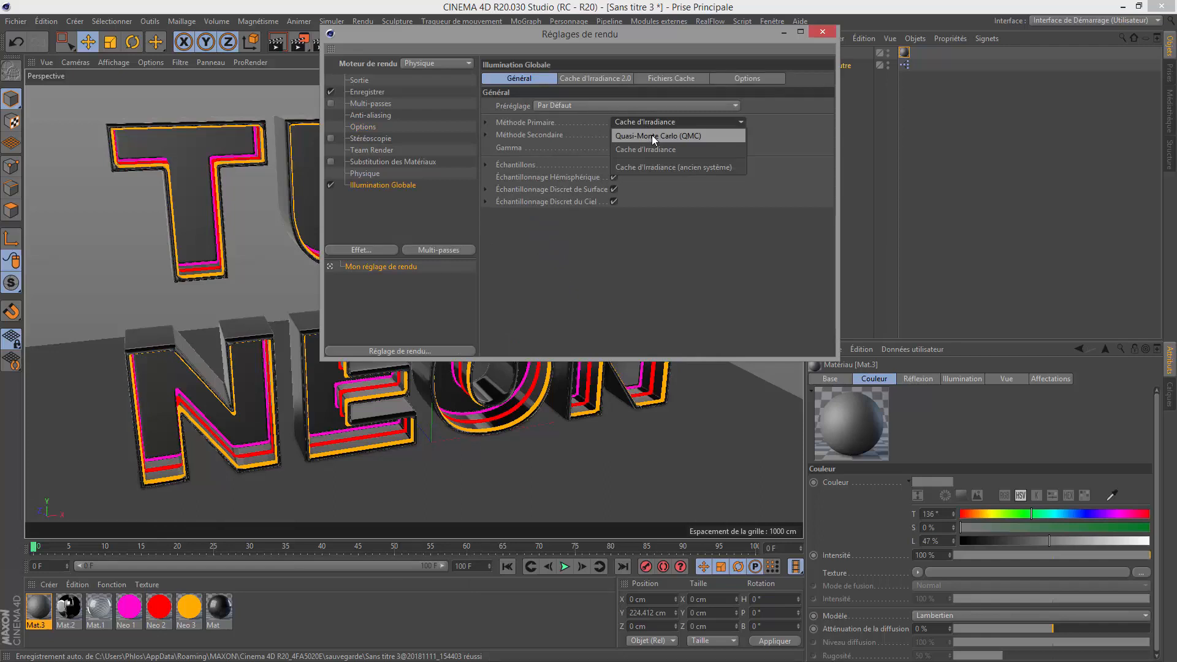
pyautogui.click(652, 135)
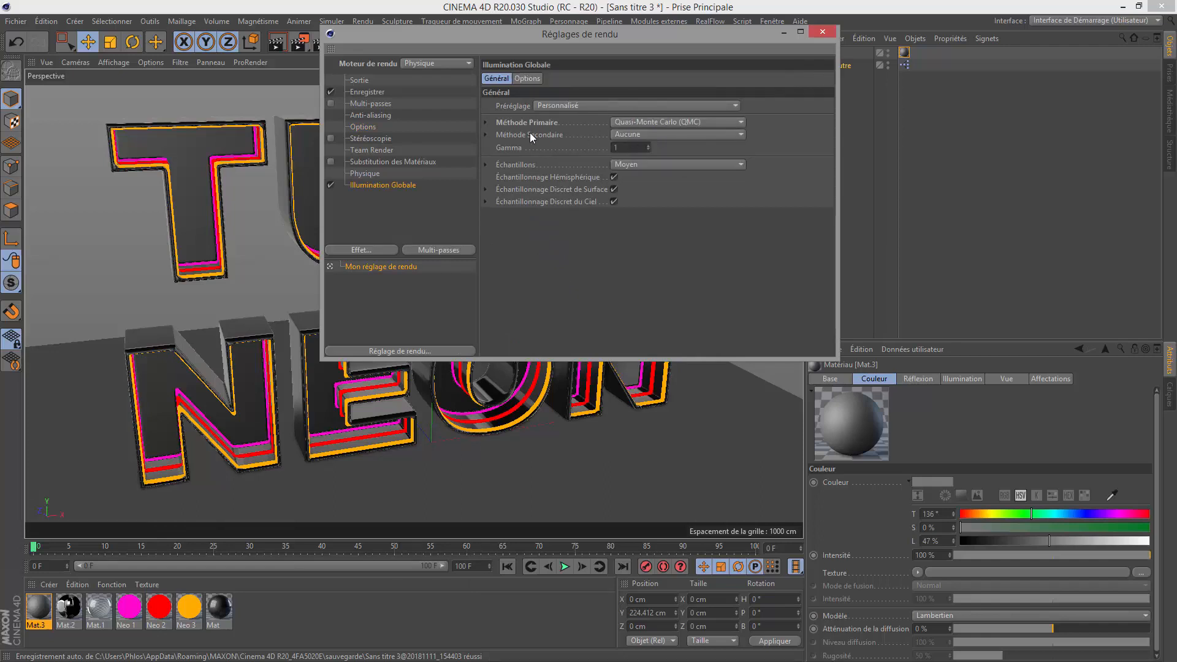
# Set the intensity of the primary global illumination method to 300%
pyautogui.click(485, 123)
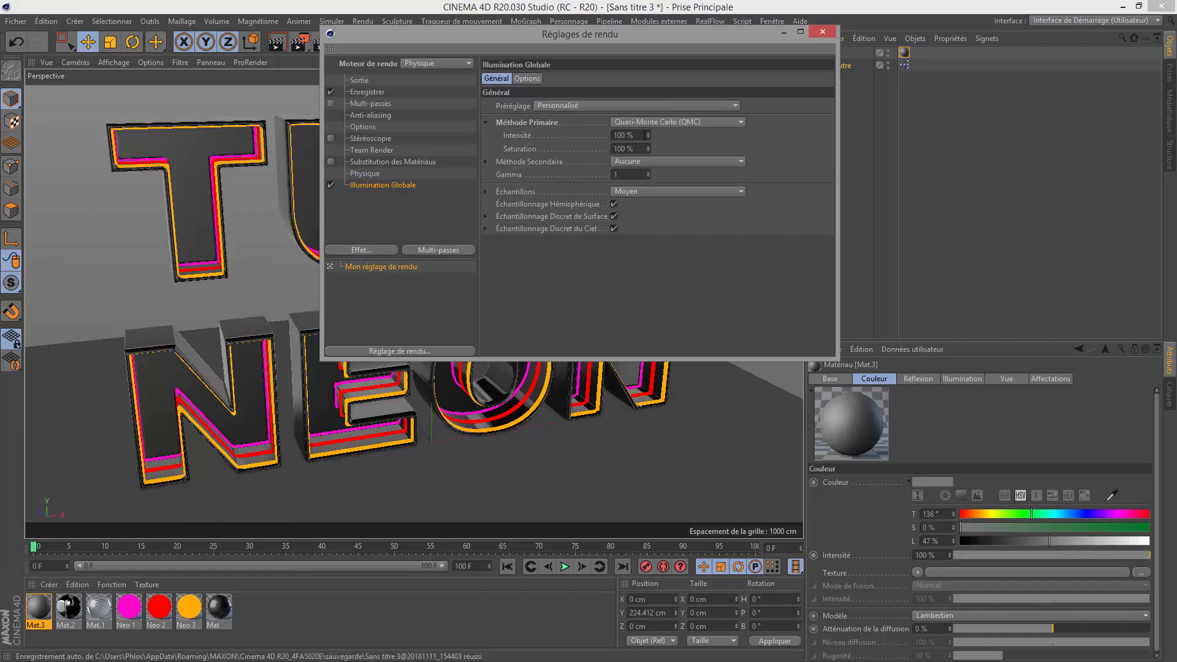
pyautogui.moveTo(643, 136); pyautogui.dragTo(589, 137)
pyautogui.write('300')
pyautogui.press('Return')
# Move the render settings window clear of the text and set the global illumination samples to Bas
pyautogui.moveTo(687, 33); pyautogui.dragTo(1057, 204)
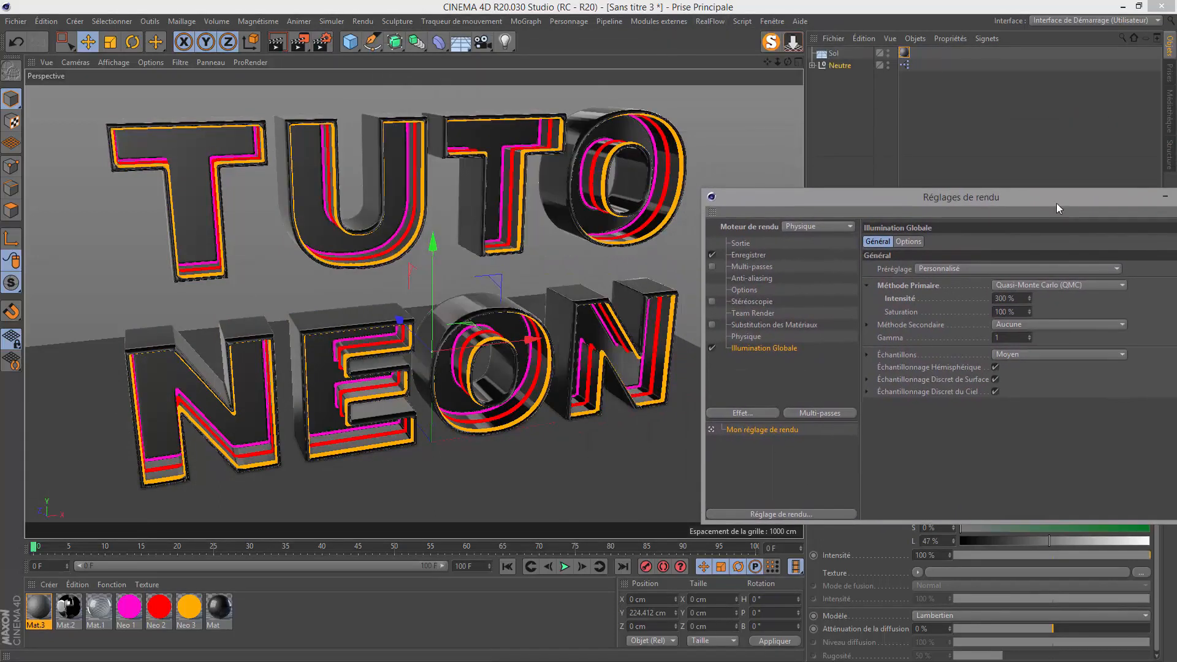
pyautogui.click(1025, 356)
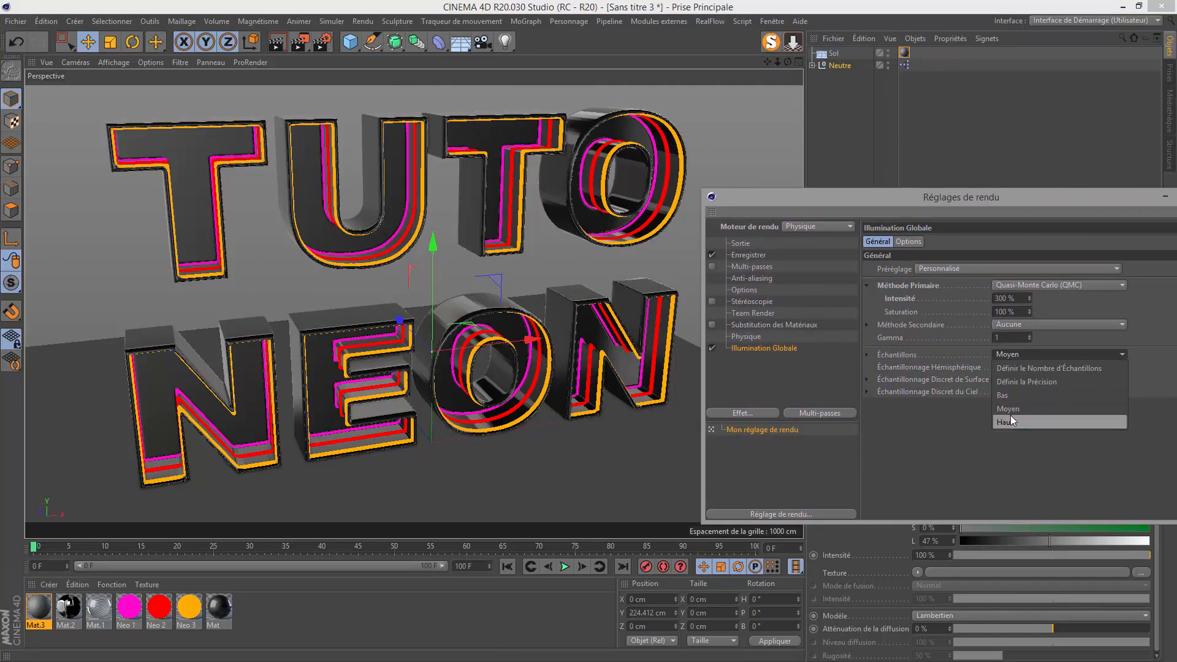
pyautogui.click(1013, 409)
pyautogui.click(1020, 353)
pyautogui.click(1007, 399)
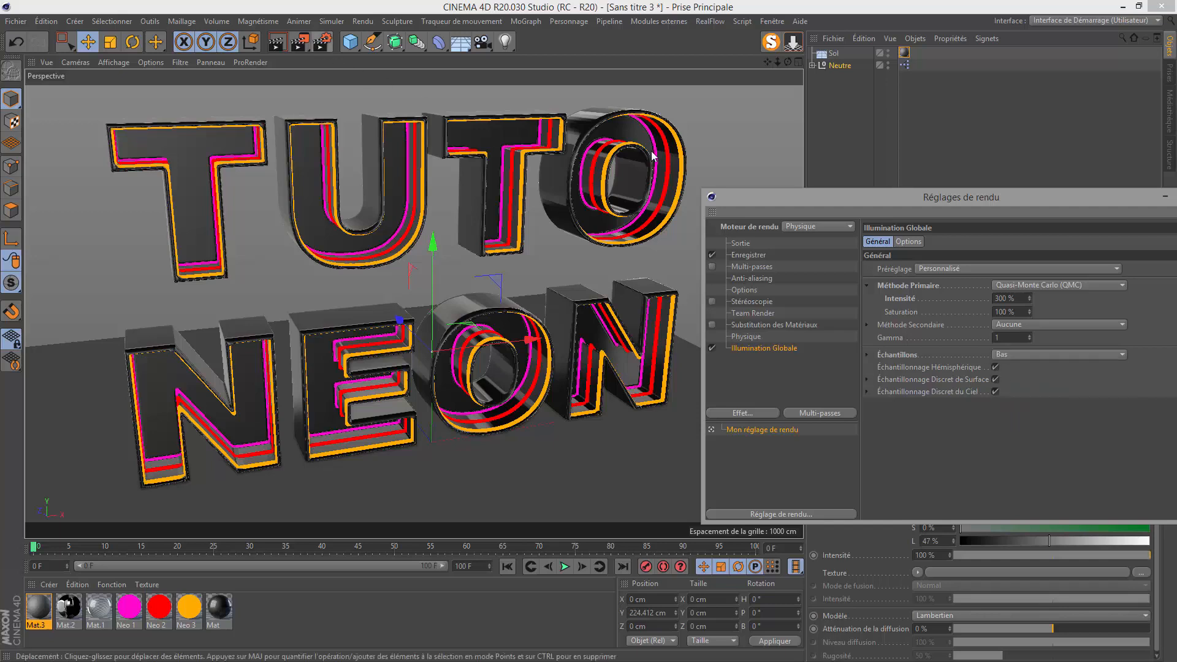
pyautogui.click(740, 244)
pyautogui.doubleClick(1024, 254)
pyautogui.write('505')
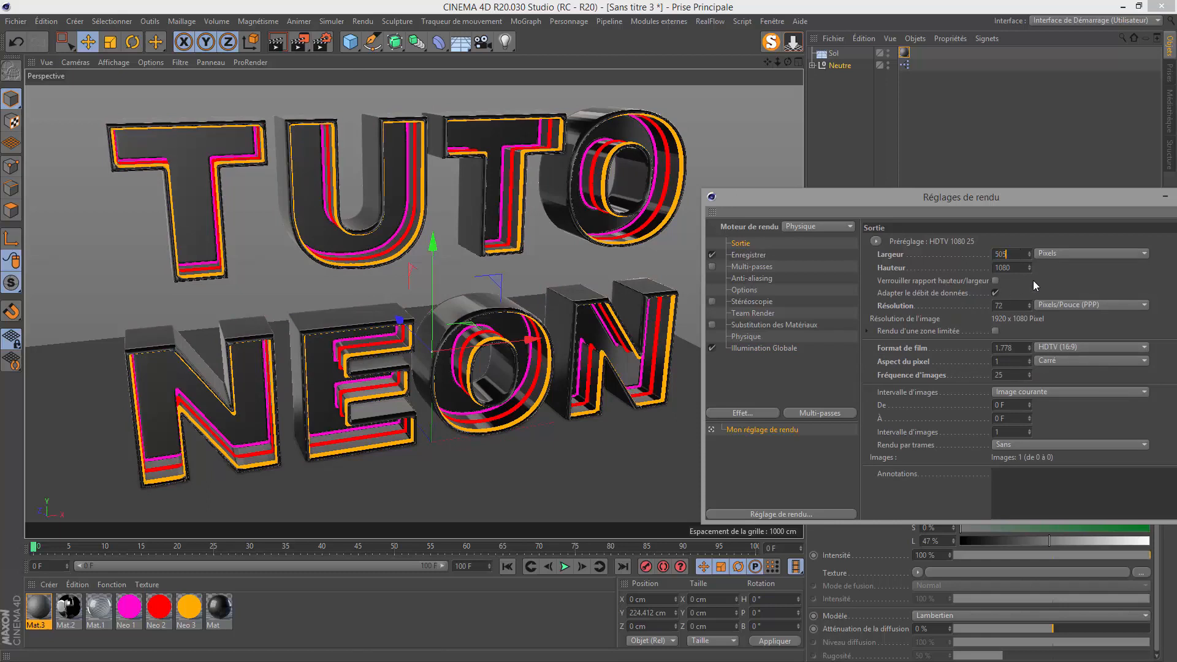
pyautogui.click(995, 282)
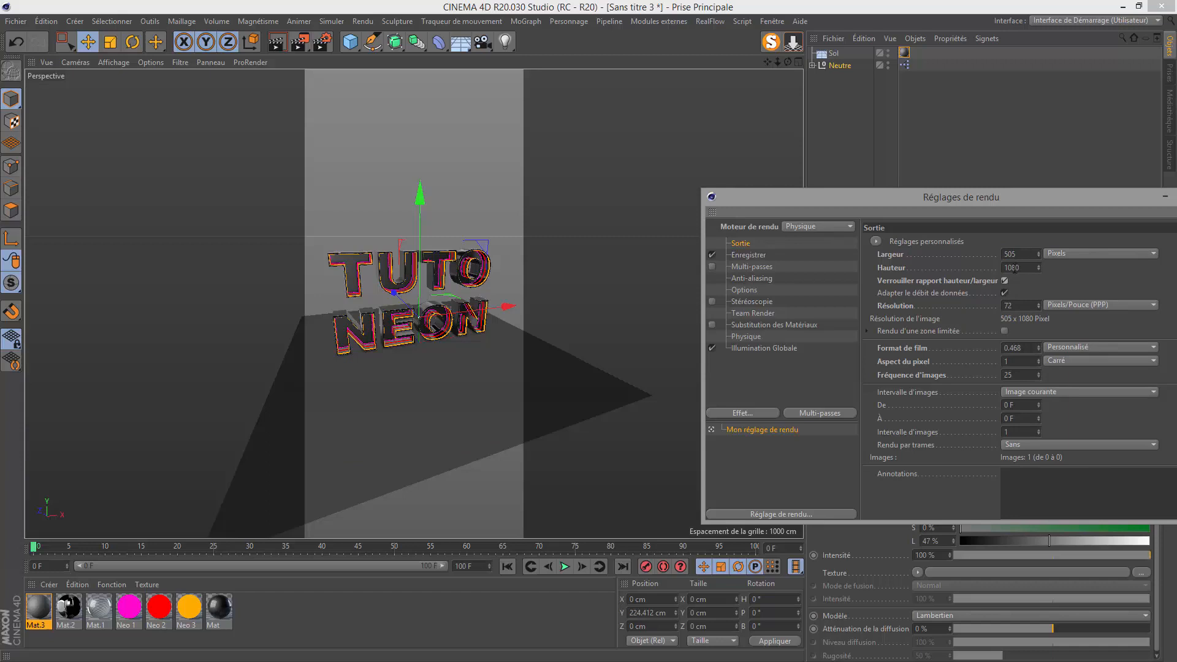
pyautogui.hotkey('ctrl', 'z')
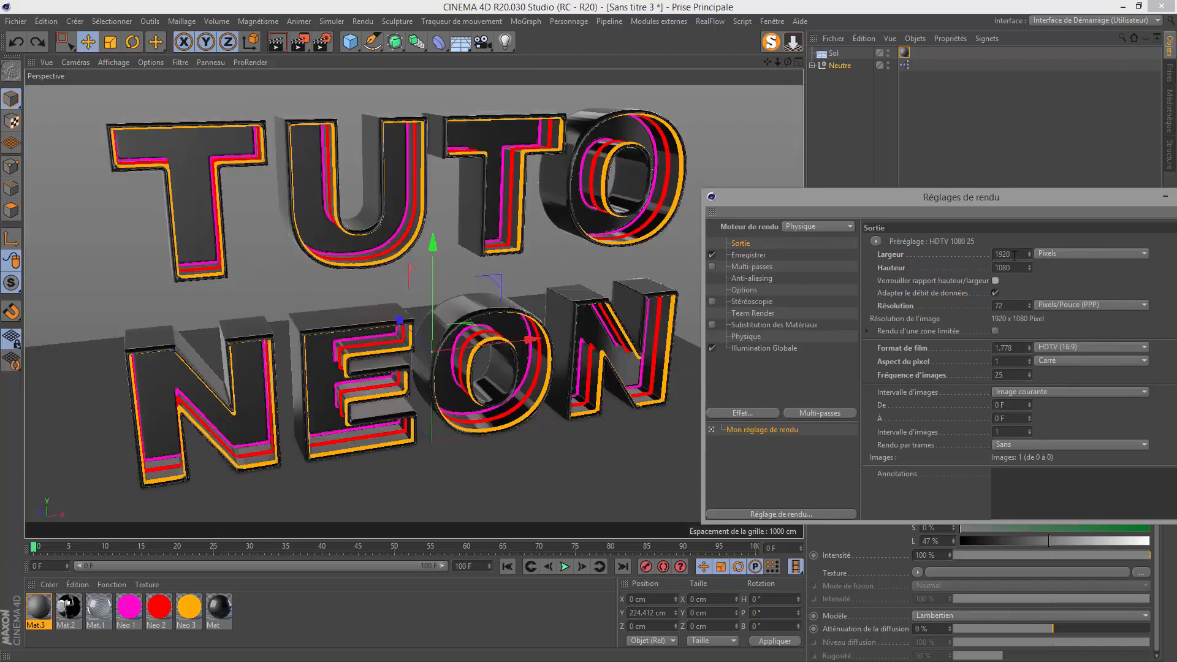
# Set the output width to 550 pixels with the aspect ratio locked, and make a test render in the Visualiseur
pyautogui.doubleClick(1015, 254)
pyautogui.write('550')
pyautogui.press('Return')
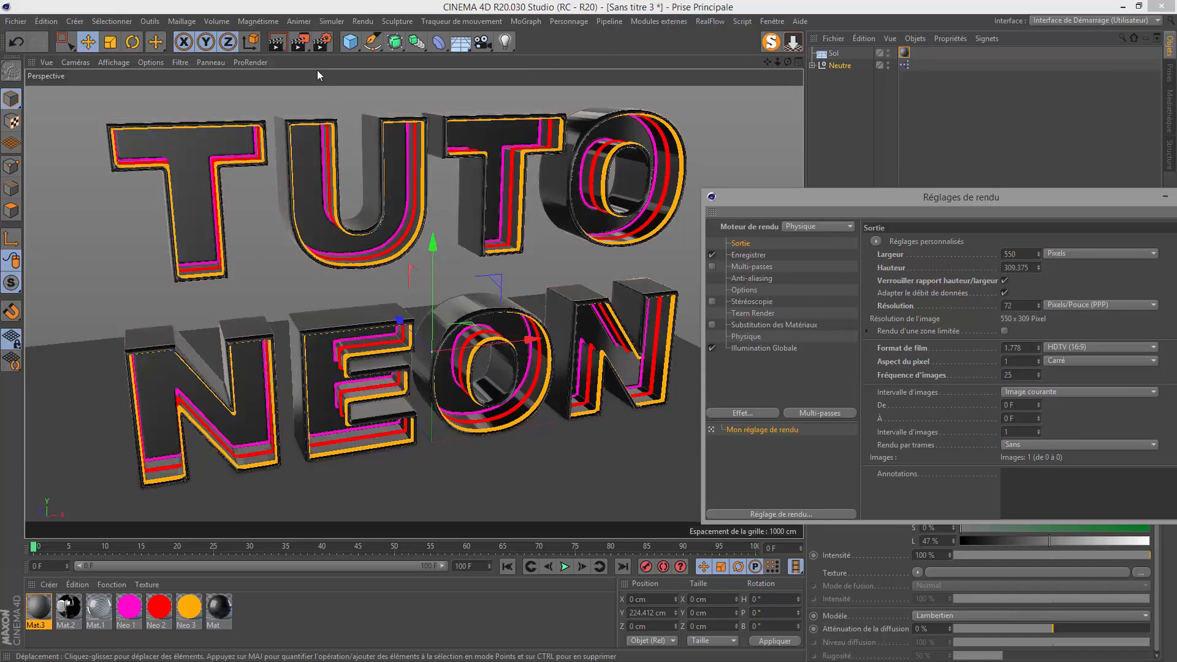
pyautogui.click(300, 43)
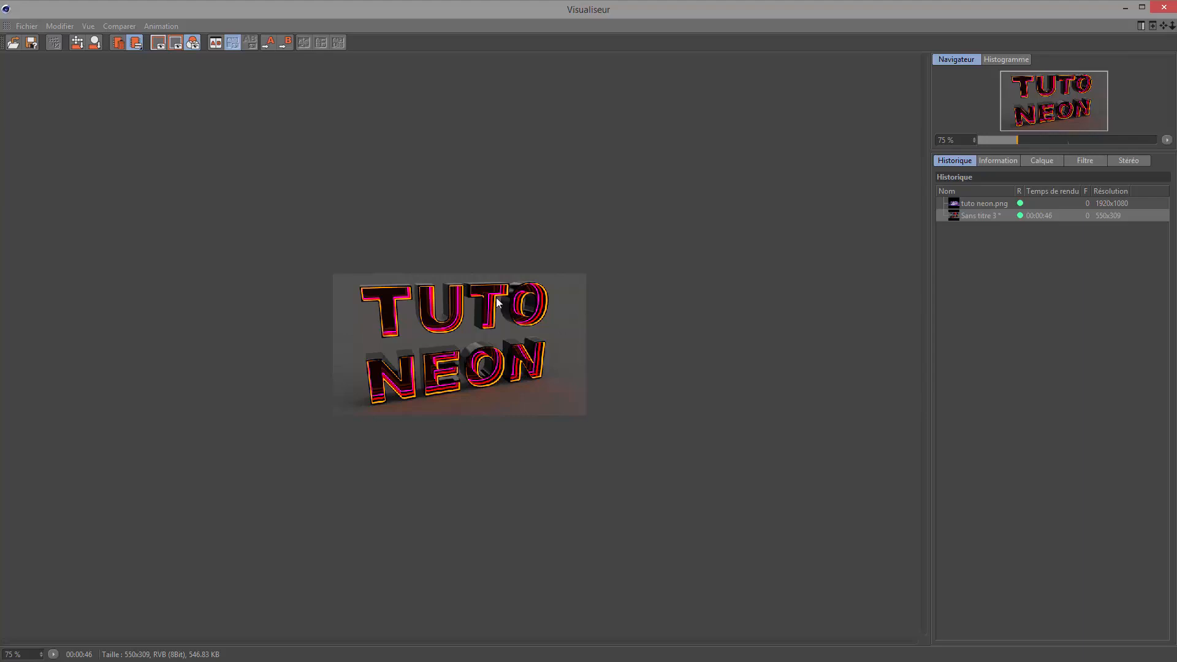
pyautogui.click(1165, 8)
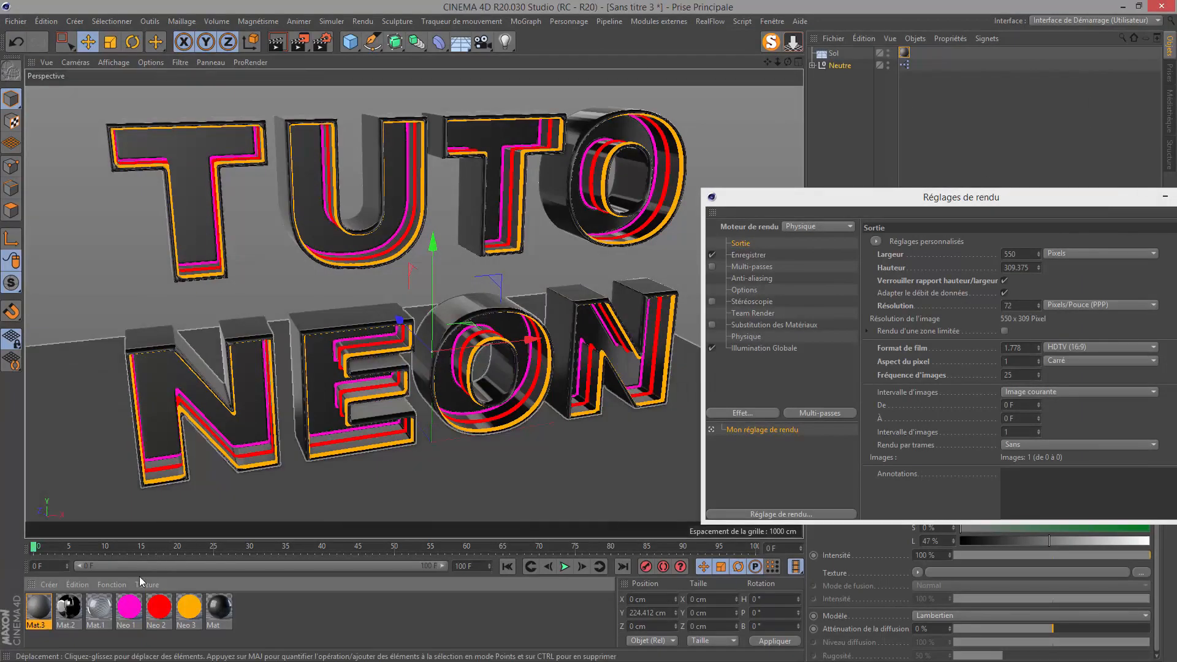
# Set the intensity of both Générer l'IG and Recevoir l'IG to 0% for Mat.2, and test the render in the Visualiseur
pyautogui.click(70, 609)
pyautogui.doubleClick(70, 609)
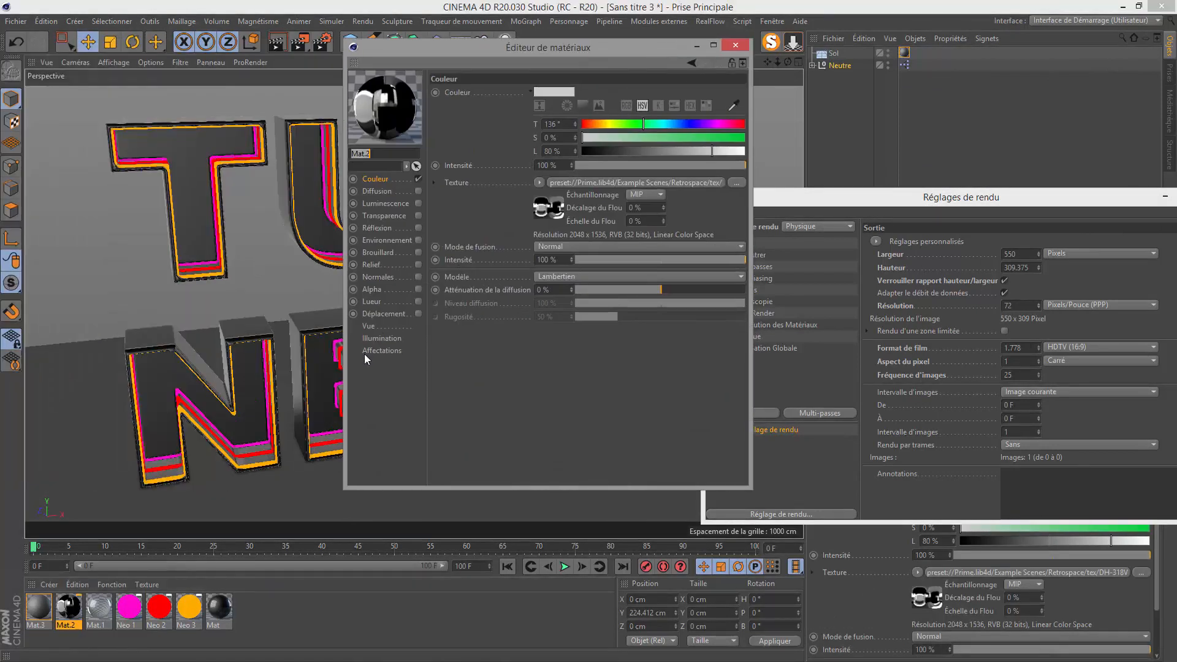
pyautogui.click(377, 340)
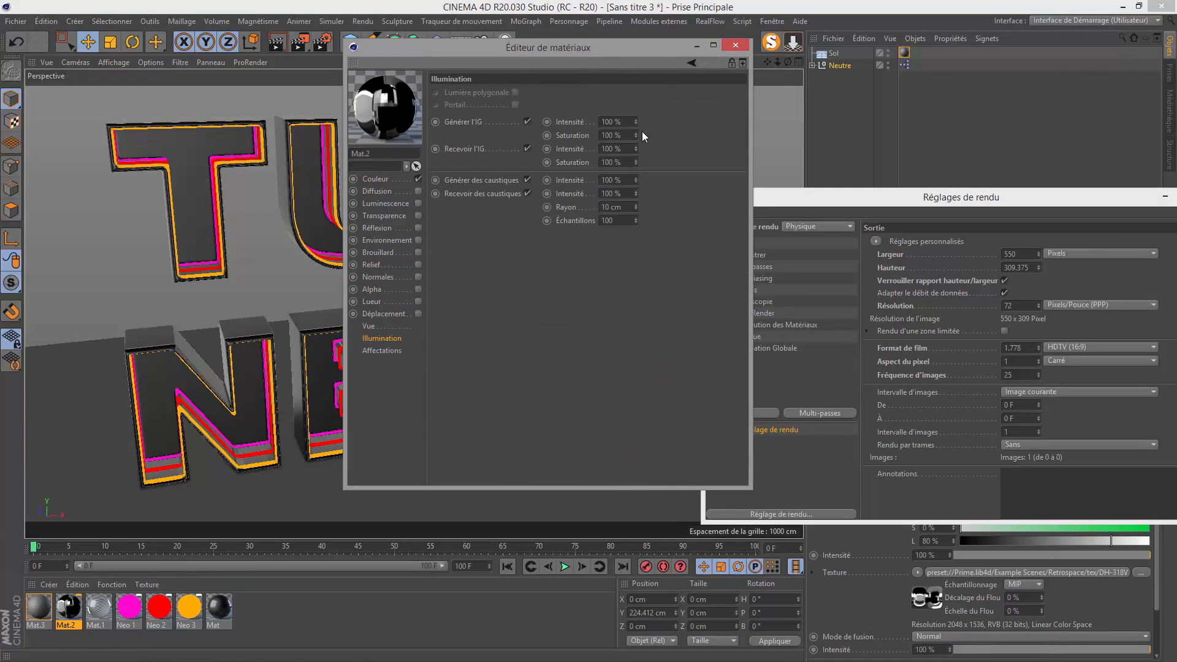
pyautogui.click(610, 121)
pyautogui.write('0')
pyautogui.click(624, 148)
pyautogui.write('0')
pyautogui.click(701, 154)
pyautogui.moveTo(687, 47); pyautogui.dragTo(915, 133)
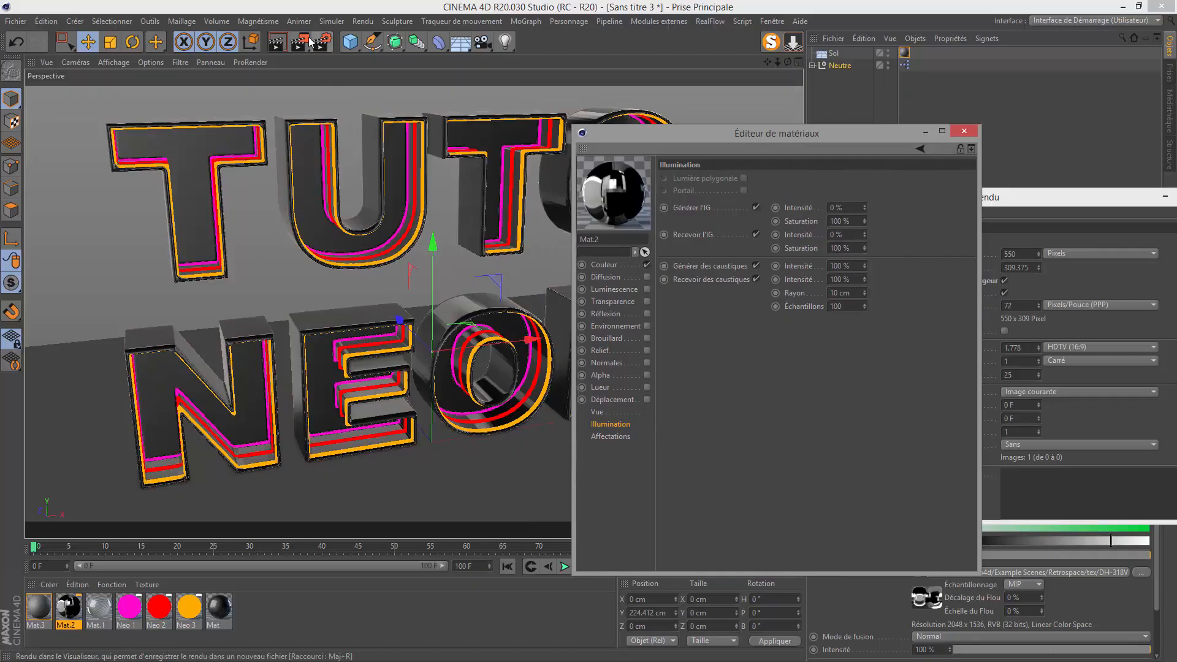
pyautogui.click(300, 43)
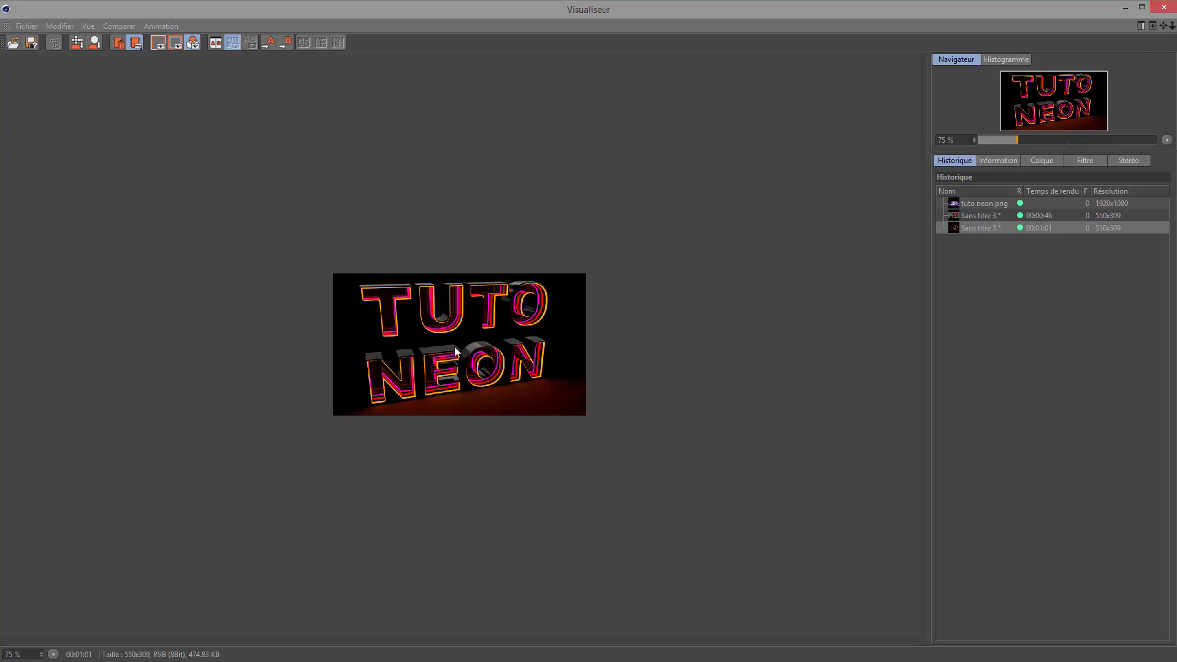
pyautogui.click(1165, 7)
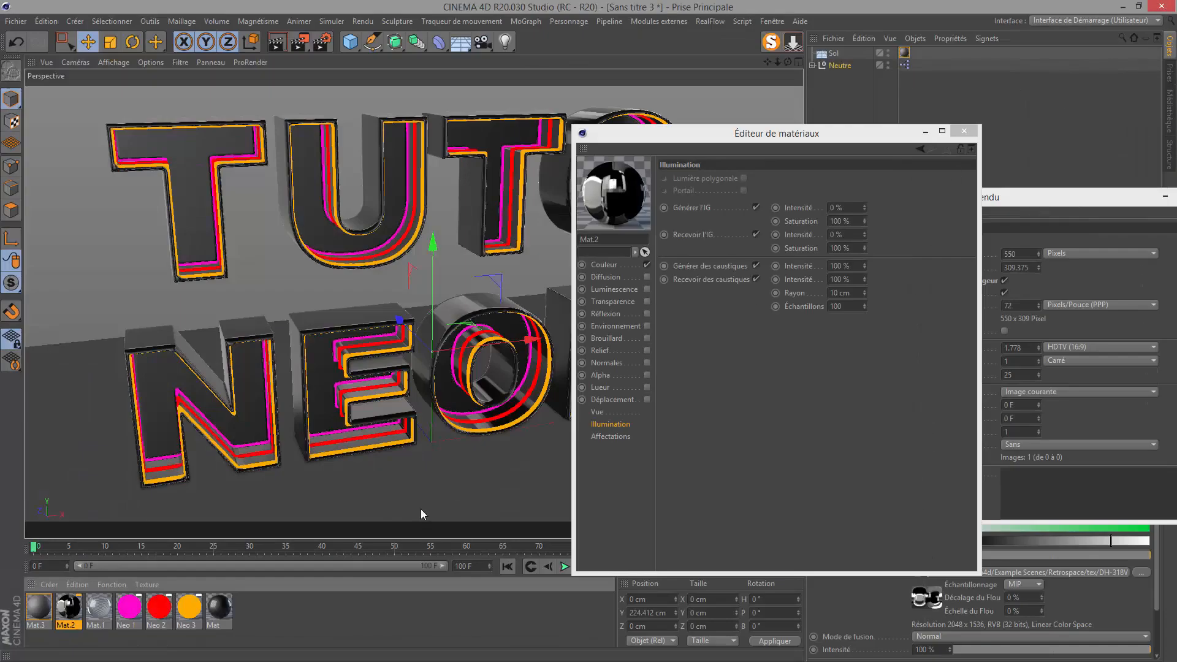
# Select the Neo 1, Neo 2 and Neo 3 materials, close the render settings and set their Générer l'IG intensity to 250%
pyautogui.moveTo(116, 652); pyautogui.dragTo(193, 612)
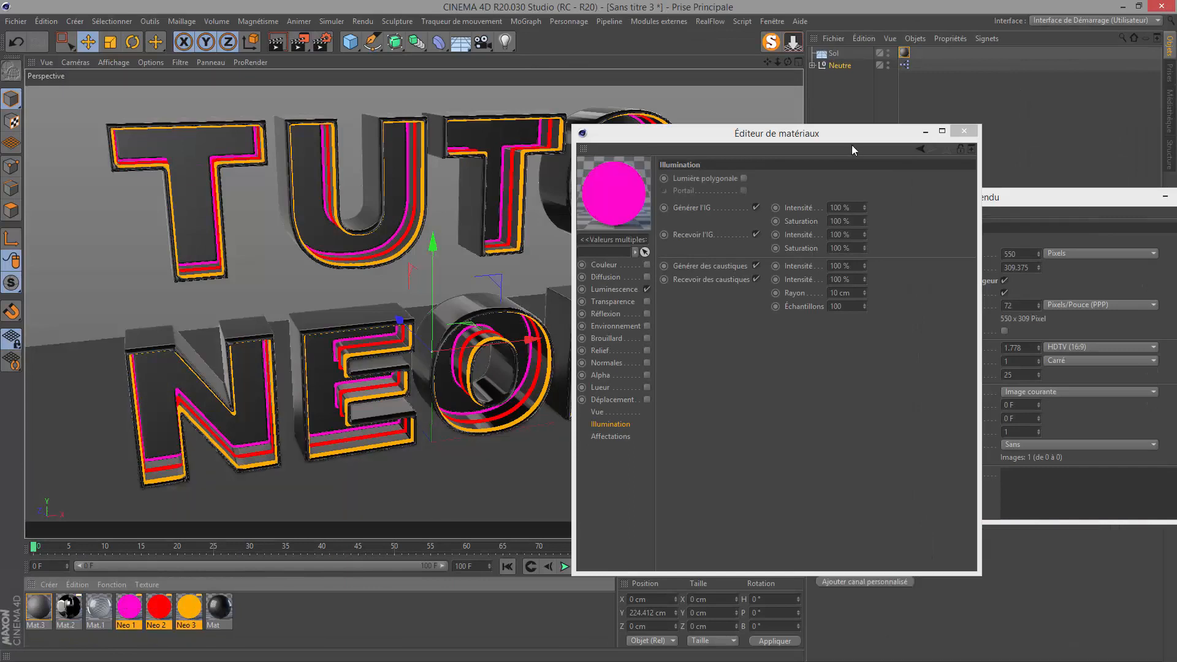
pyautogui.moveTo(852, 139); pyautogui.dragTo(409, 183)
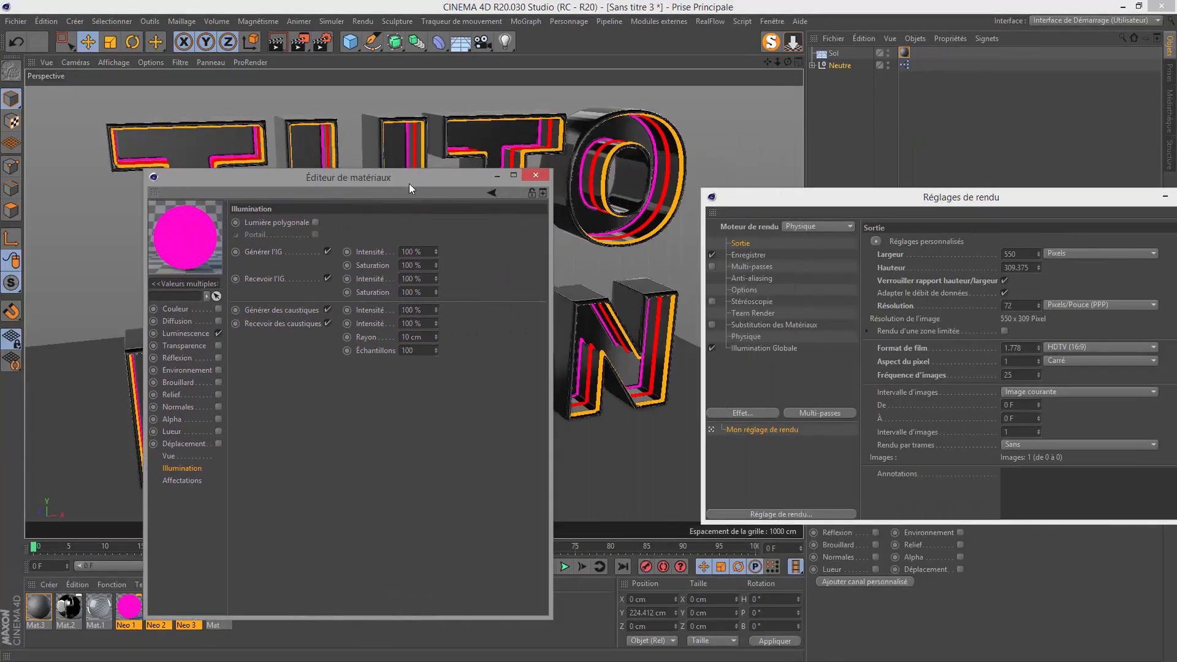
pyautogui.click(1058, 213)
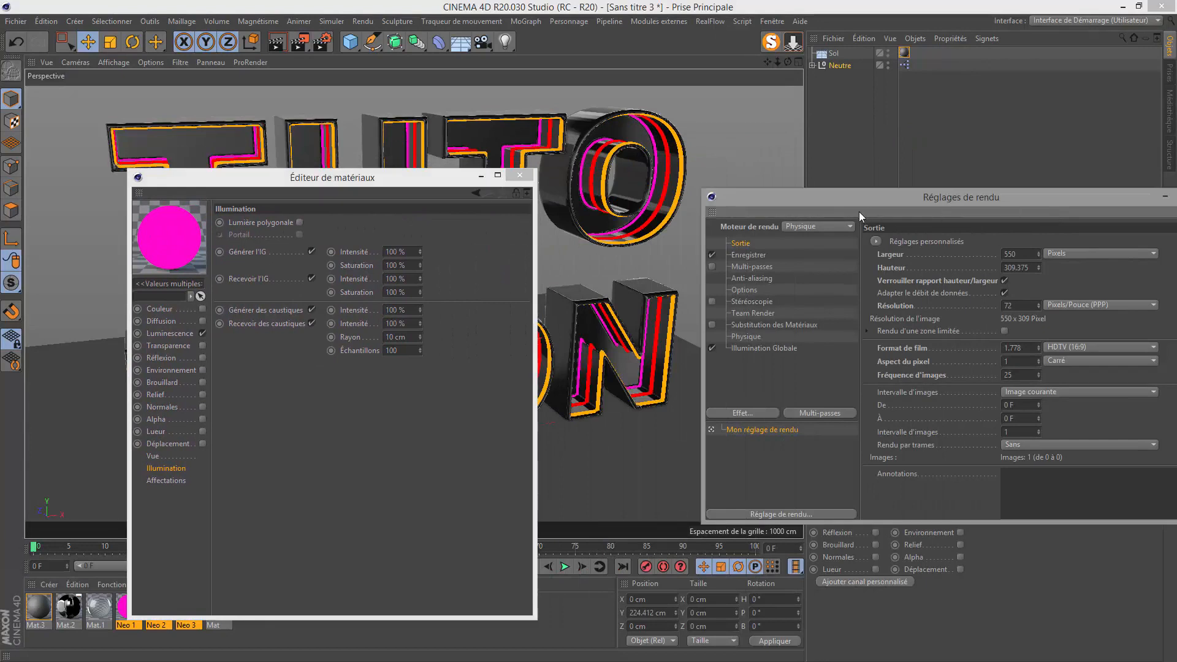
pyautogui.moveTo(980, 204); pyautogui.dragTo(740, 209)
pyautogui.click(966, 204)
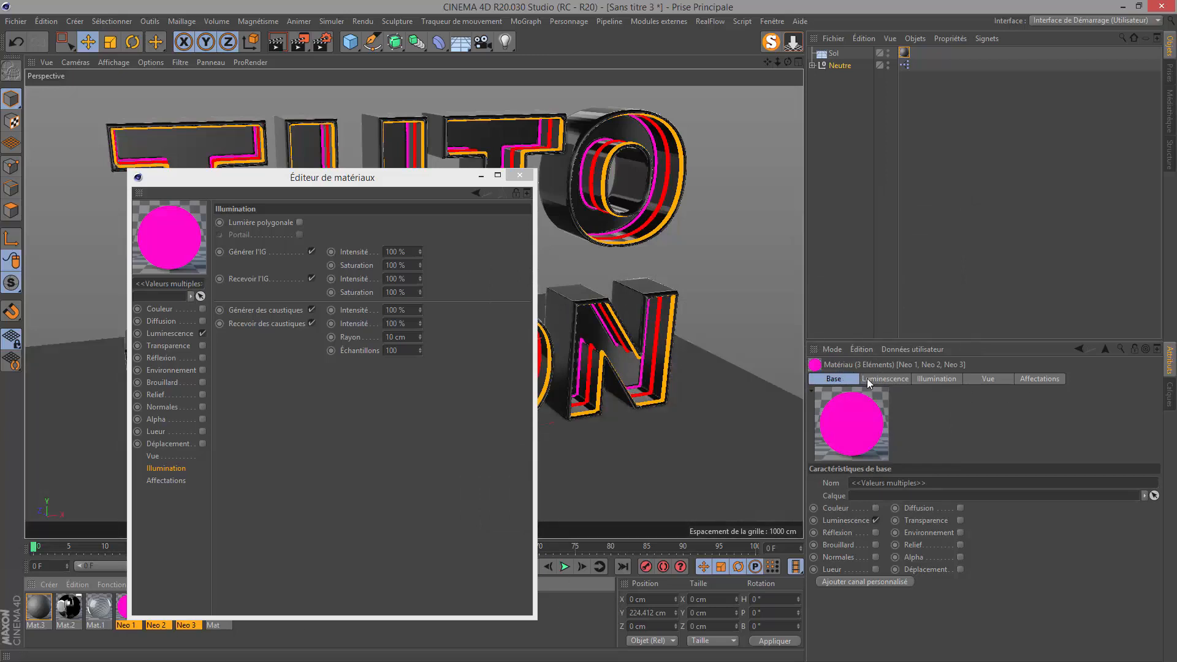
pyautogui.click(938, 379)
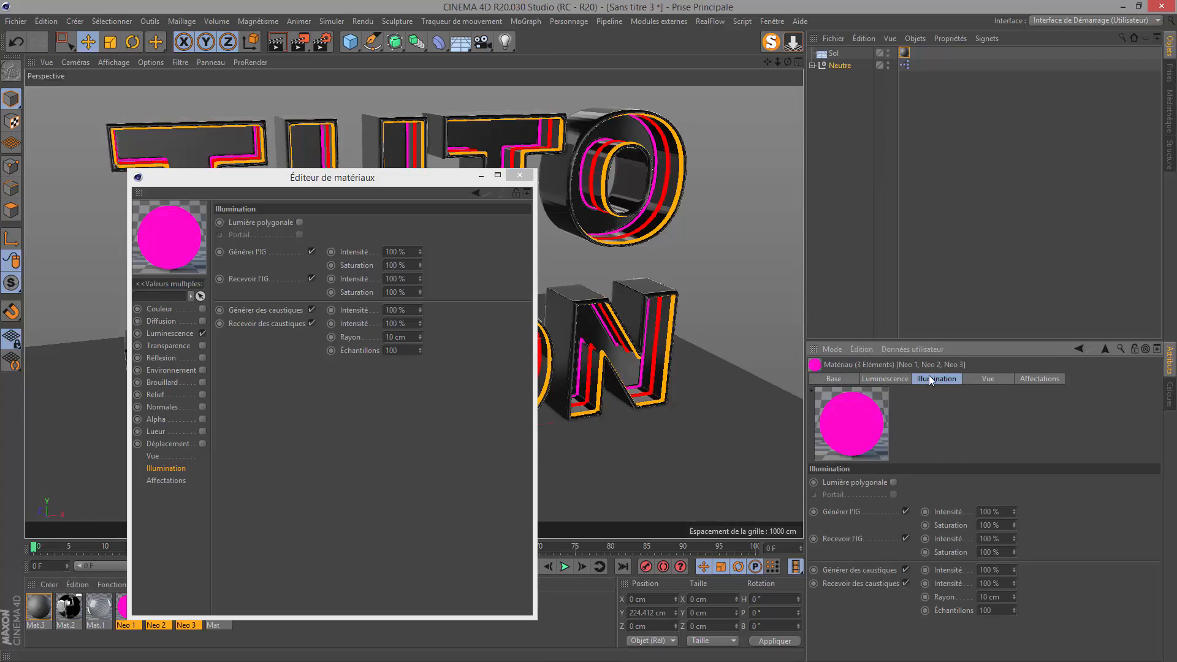
pyautogui.click(999, 511)
pyautogui.write('250')
# Try a Recevoir l'IG intensity of 250% on the three neon materials and set it back to 100%
pyautogui.click(997, 538)
pyautogui.write('250')
pyautogui.press('Return')
pyautogui.doubleClick(996, 538)
pyautogui.write('100')
pyautogui.press('Return')
# Make another test render in the Visualiseur and compare it with the reference image tuto neon.png
pyautogui.moveTo(1001, 513); pyautogui.dragTo(948, 517)
pyautogui.moveTo(391, 181); pyautogui.dragTo(915, 249)
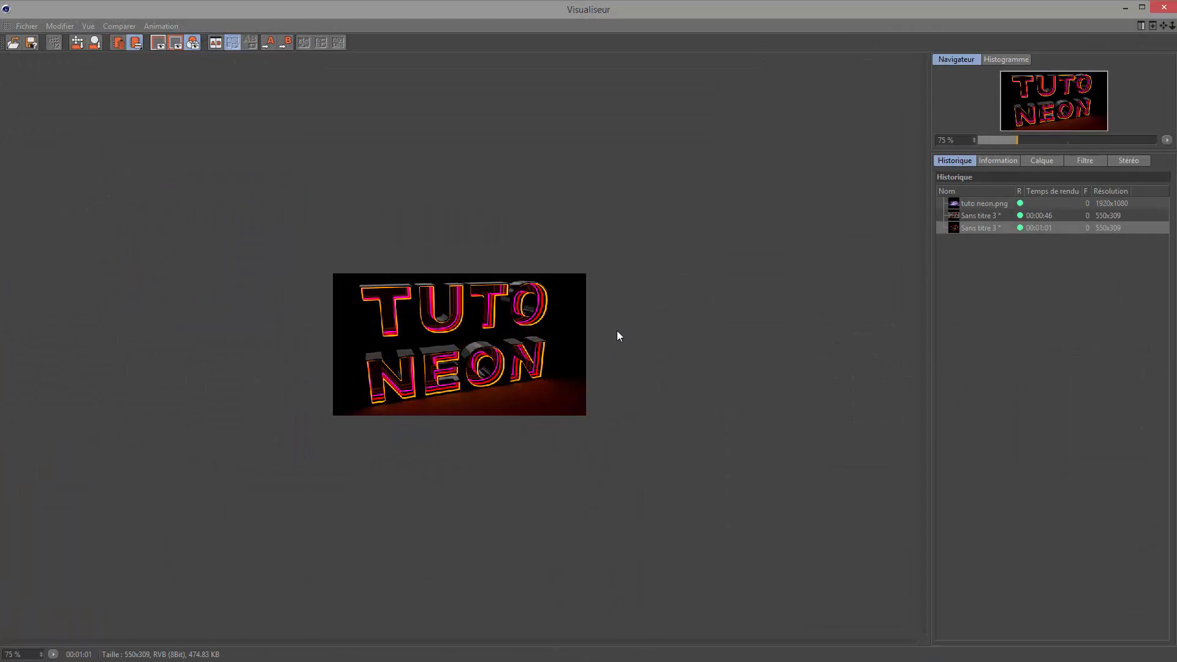
pyautogui.hotkey('shift', 'r')
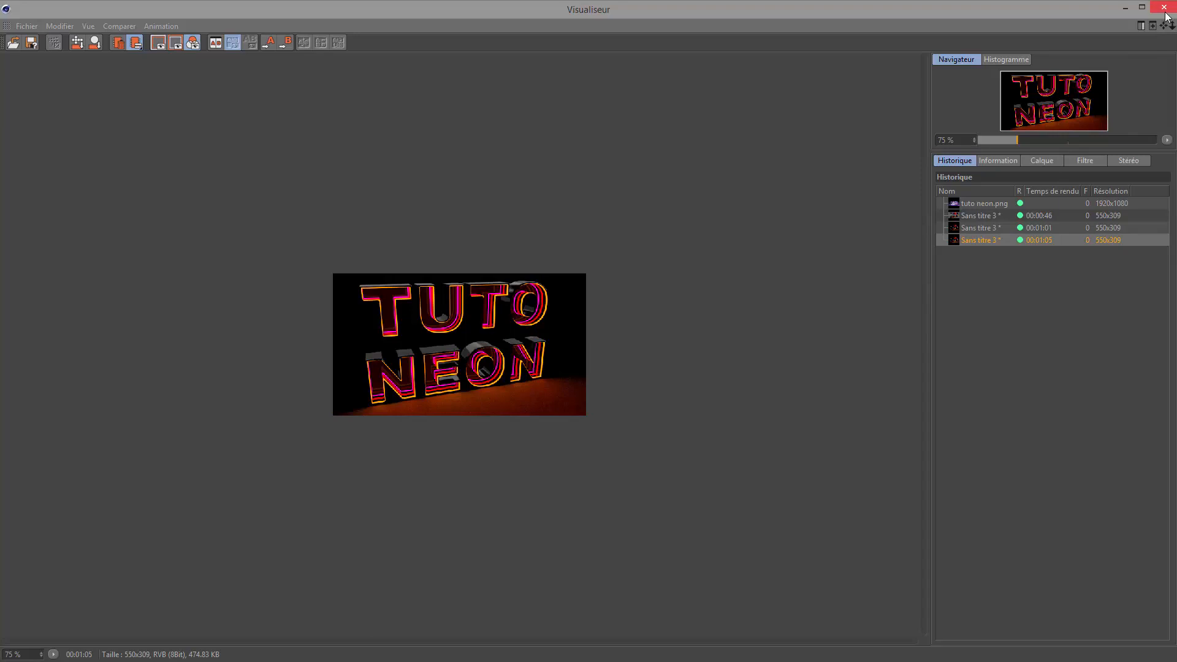
pyautogui.click(984, 205)
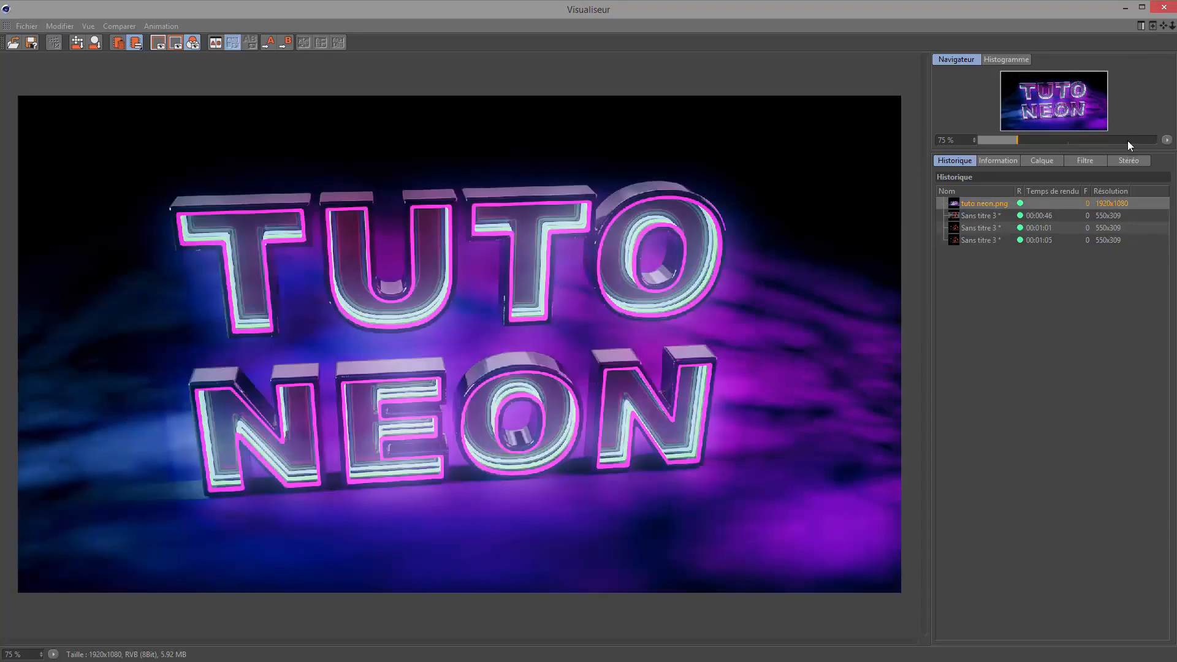
pyautogui.click(1163, 12)
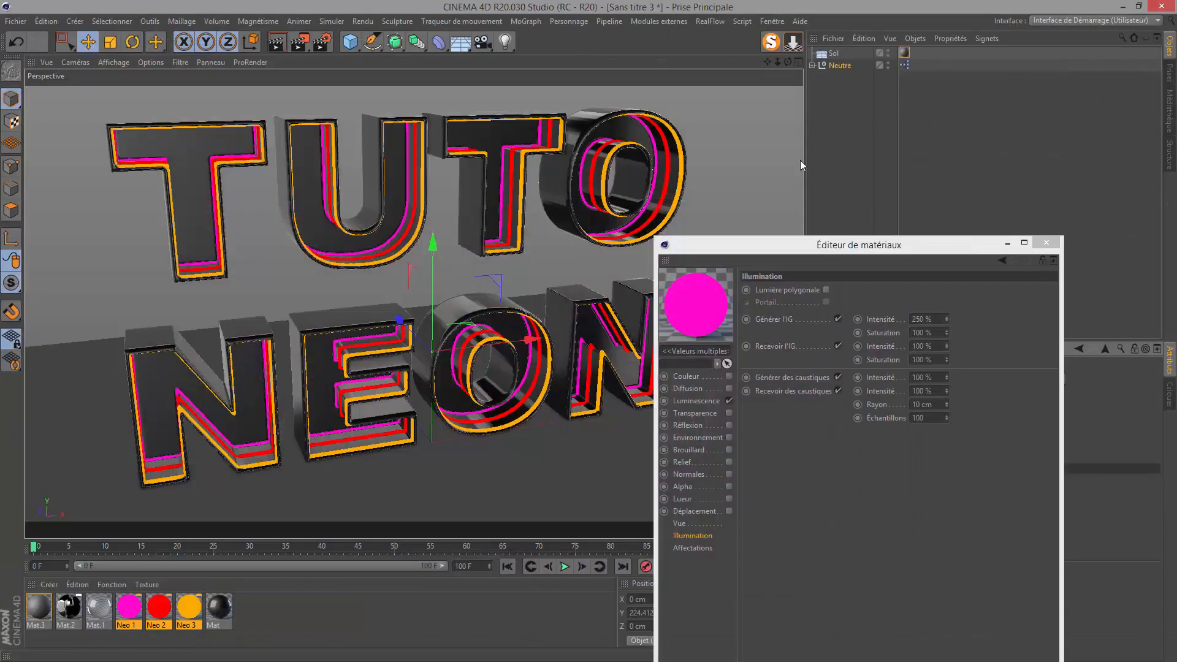
# Close the material editor and move the Sol object into the Neutre group
pyautogui.click(1045, 245)
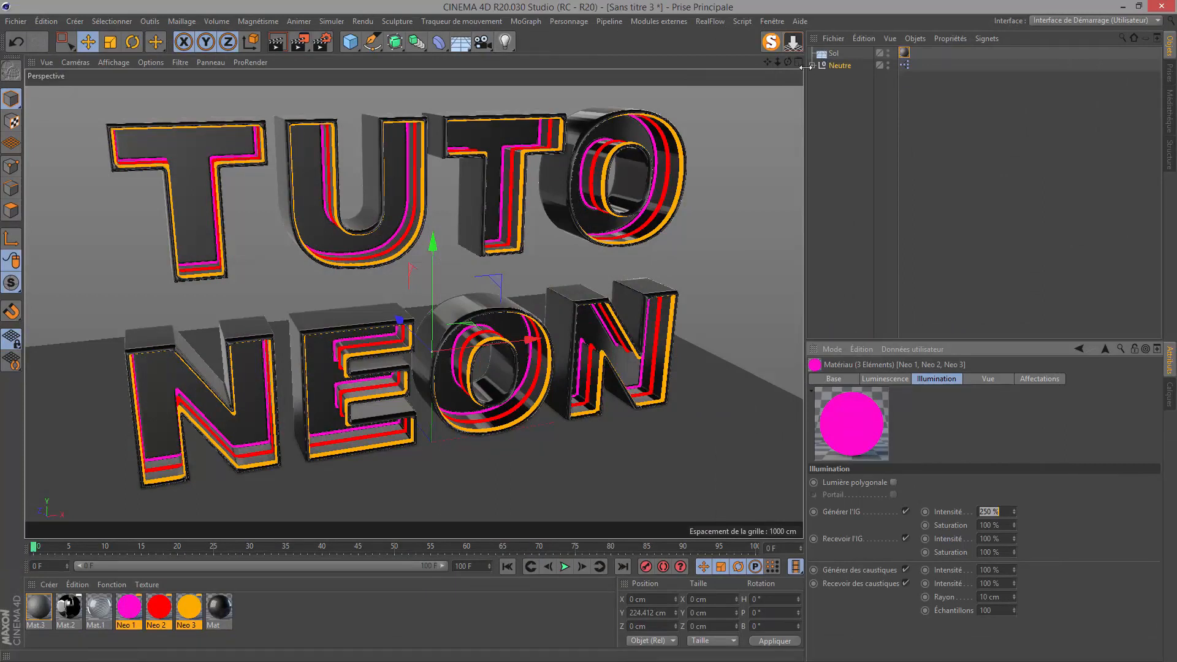
pyautogui.click(812, 65)
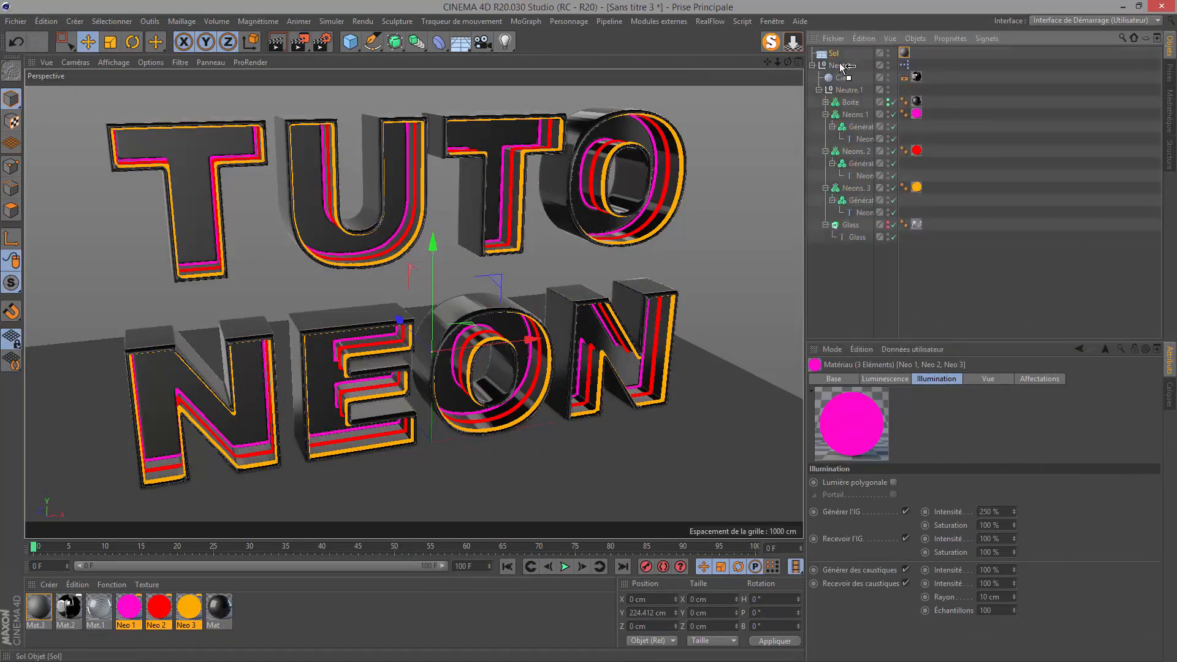
pyautogui.moveTo(849, 75); pyautogui.dragTo(850, 74)
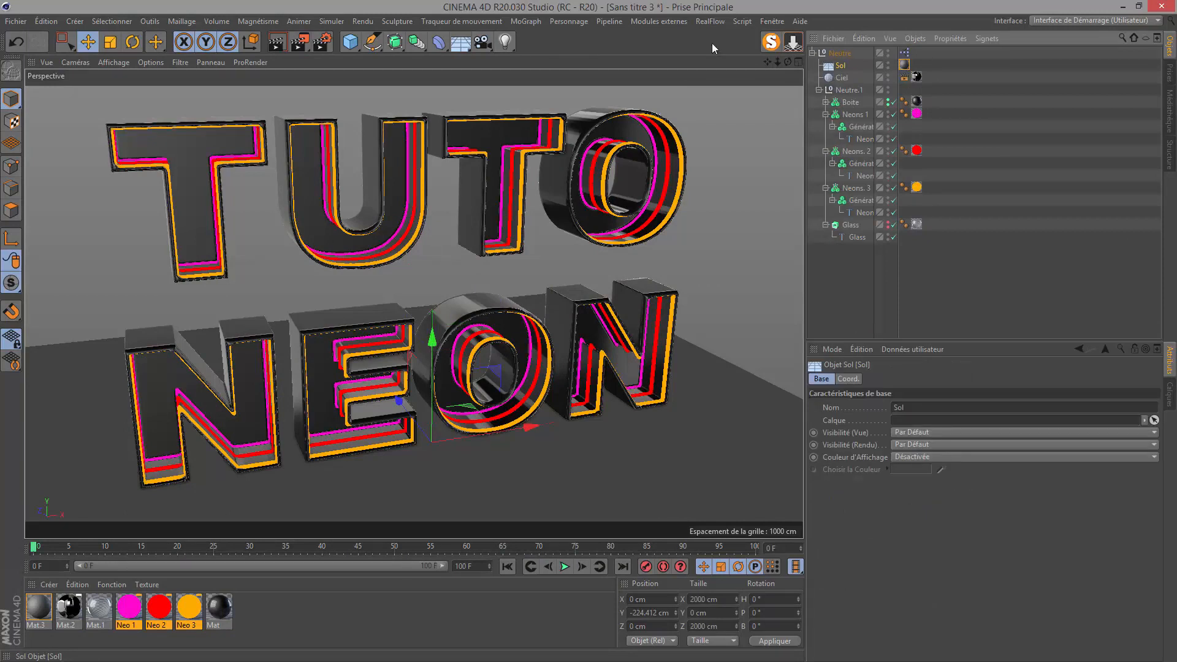
# Add a Lumière PBR to the scene and rotate its heading (H) to -90°
pyautogui.click(505, 41)
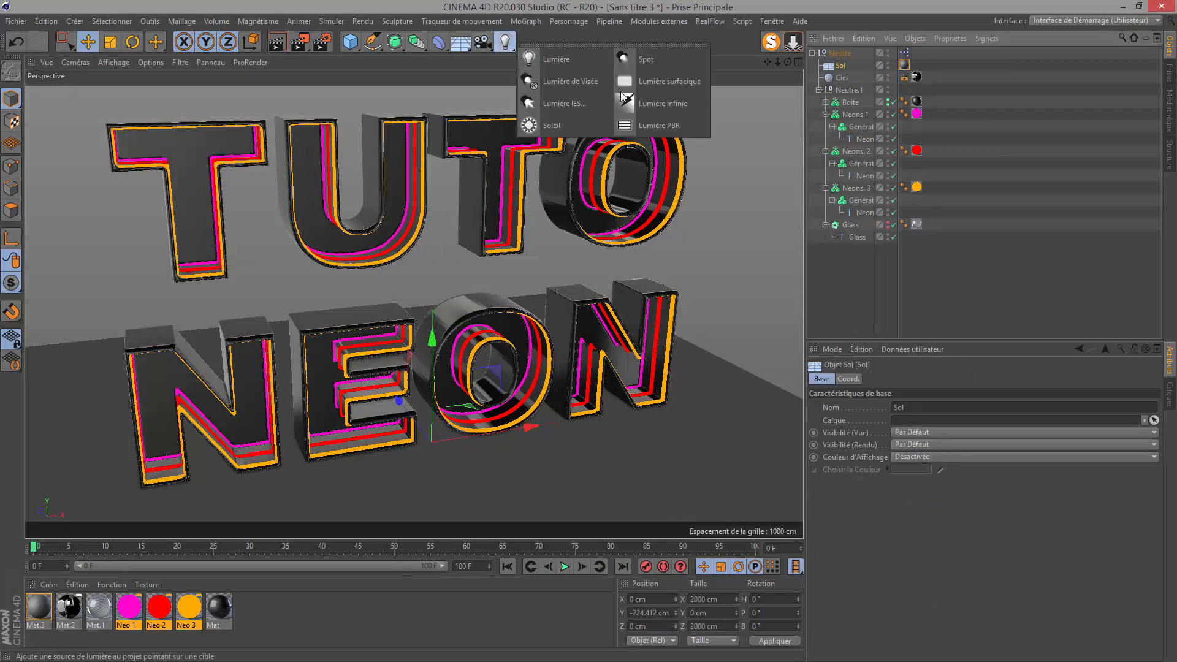
pyautogui.click(655, 131)
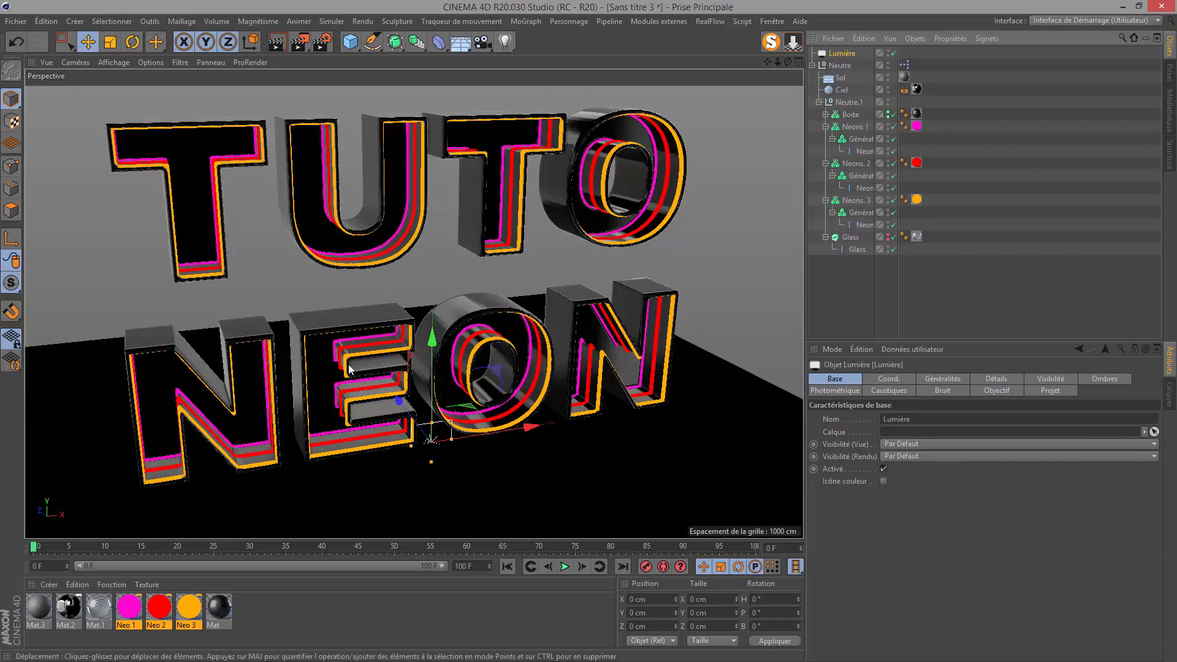
pyautogui.click(131, 42)
pyautogui.moveTo(411, 477); pyautogui.dragTo(273, 451)
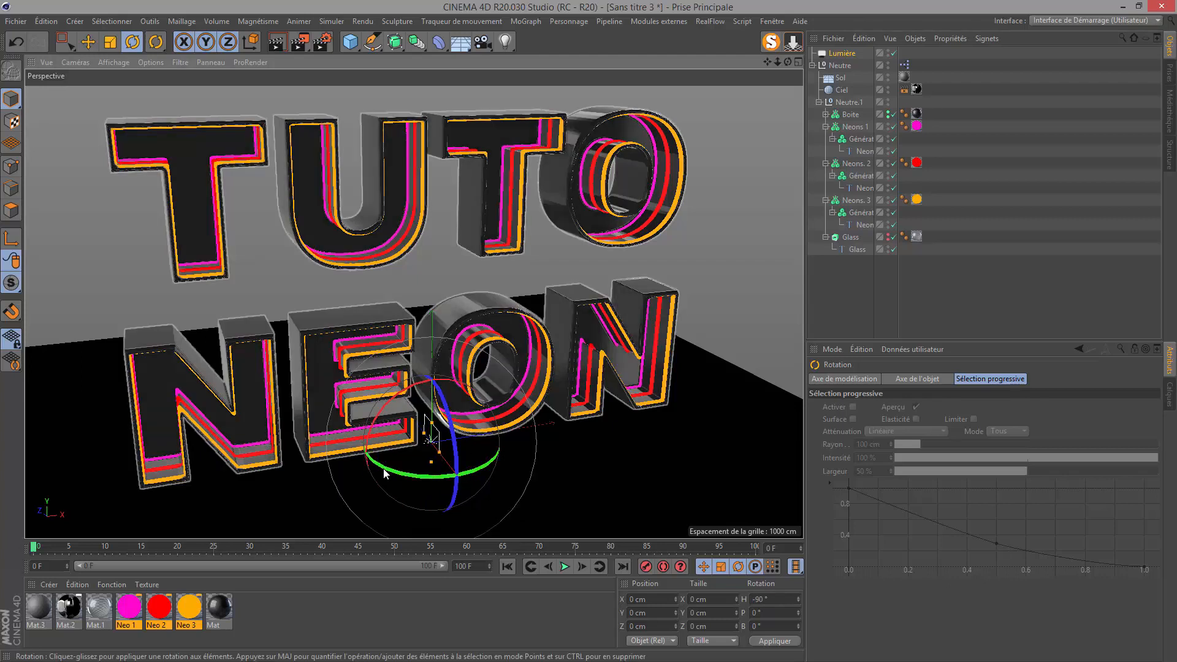
# Move the light out beside the text and up, to about X -1110 cm and Y 903 cm
pyautogui.scroll(-8, 383, 471)
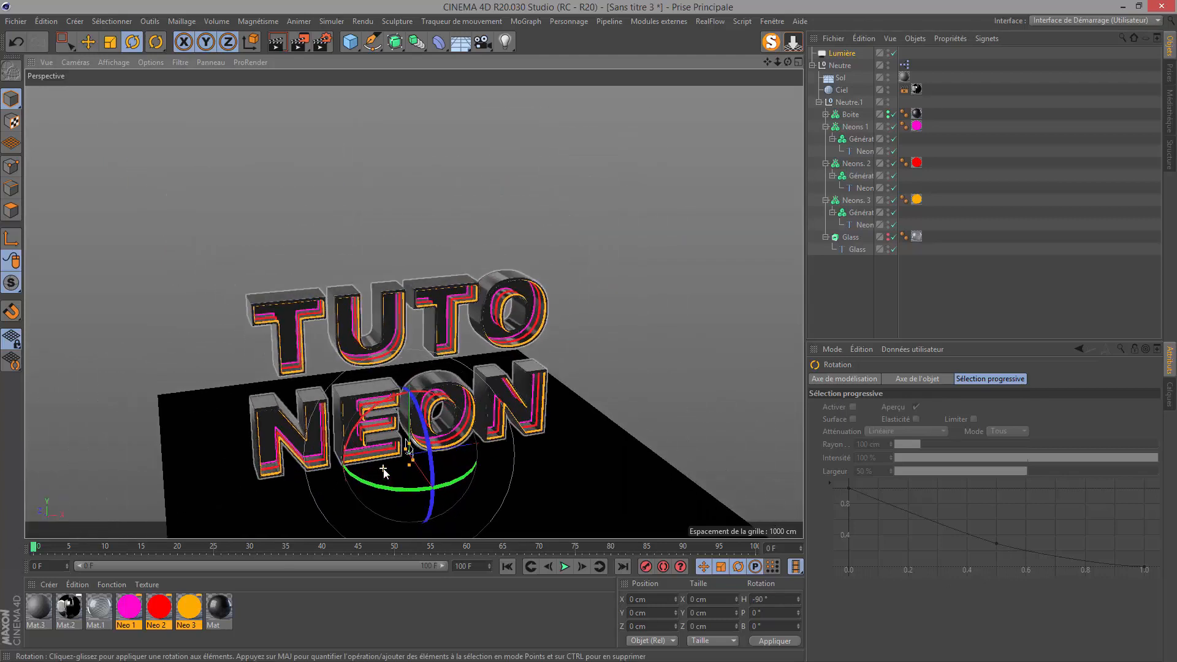
pyautogui.click(92, 43)
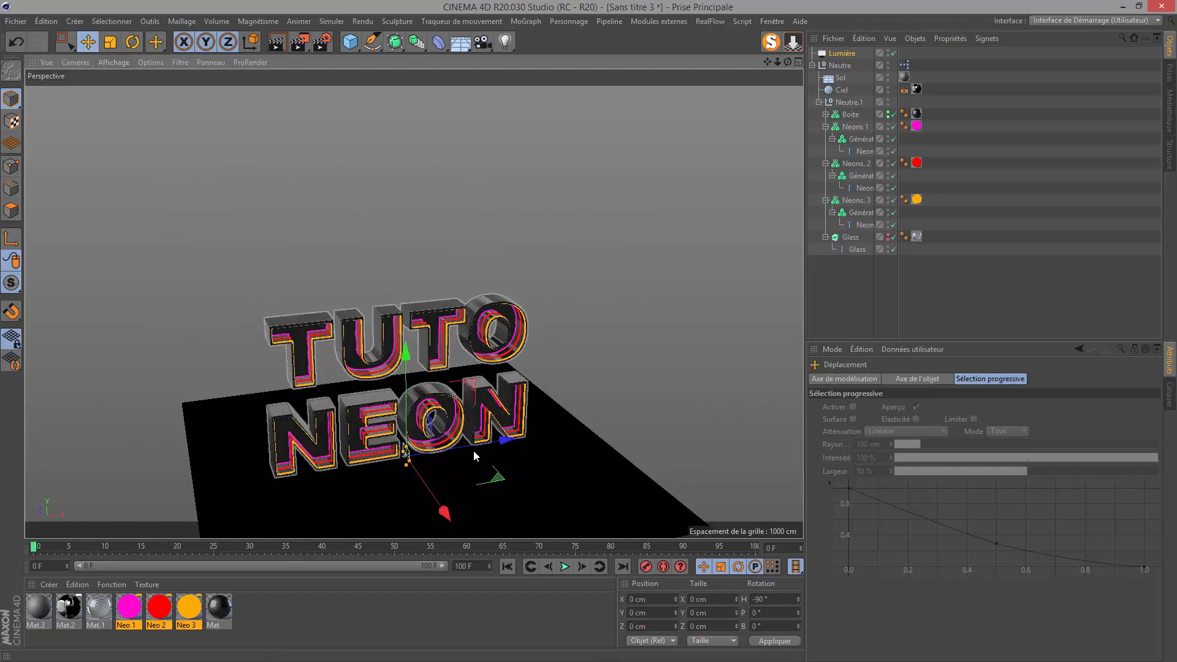
pyautogui.moveTo(477, 447); pyautogui.dragTo(183, 491)
pyautogui.moveTo(175, 427); pyautogui.dragTo(173, 287)
pyautogui.moveTo(249, 353); pyautogui.dragTo(229, 355)
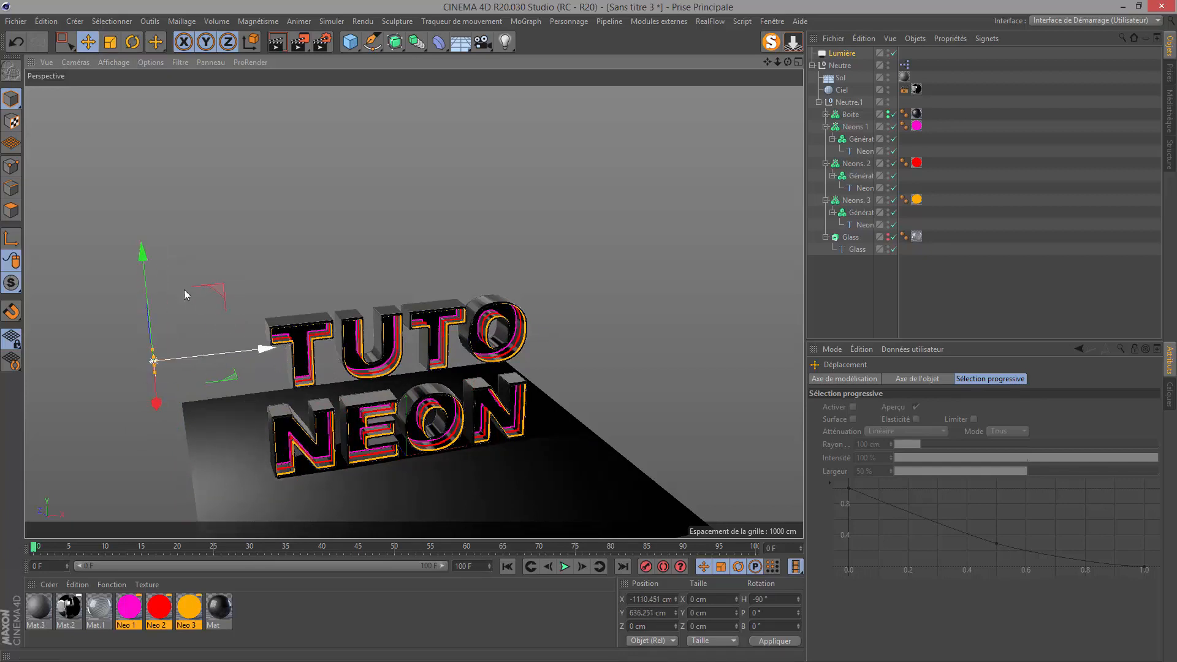
pyautogui.moveTo(146, 263); pyautogui.dragTo(148, 197)
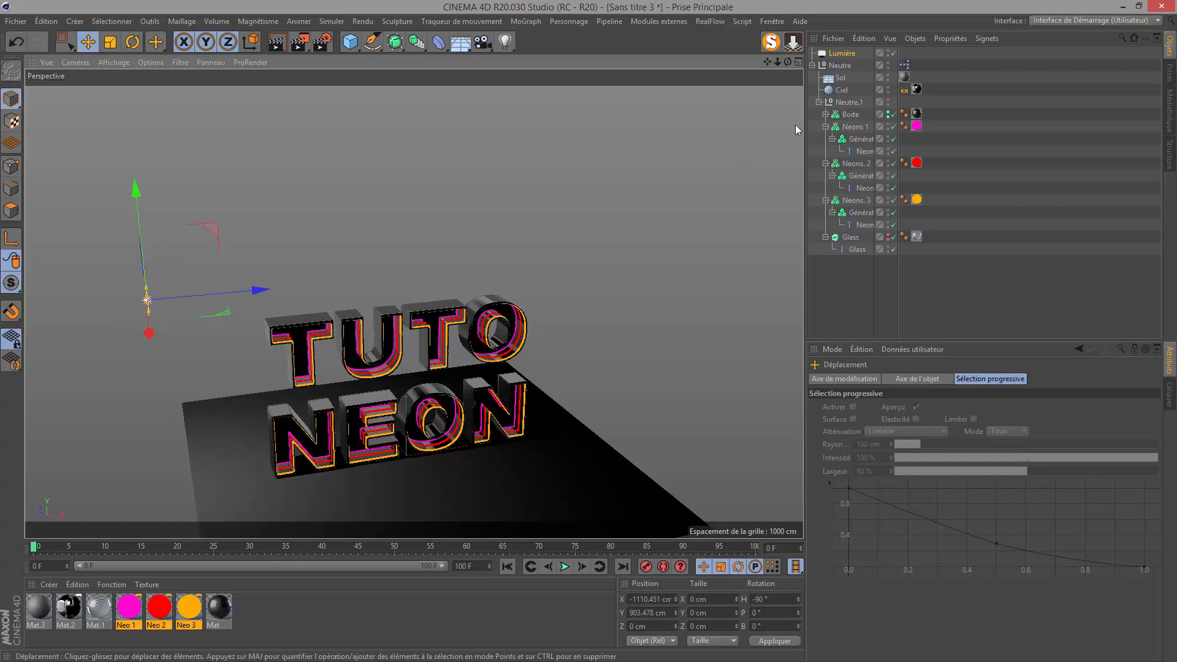
# Give the light a Cible property targeting Sol, and raise it along the world Y axis to about 1184 cm
pyautogui.rightClick(842, 53)
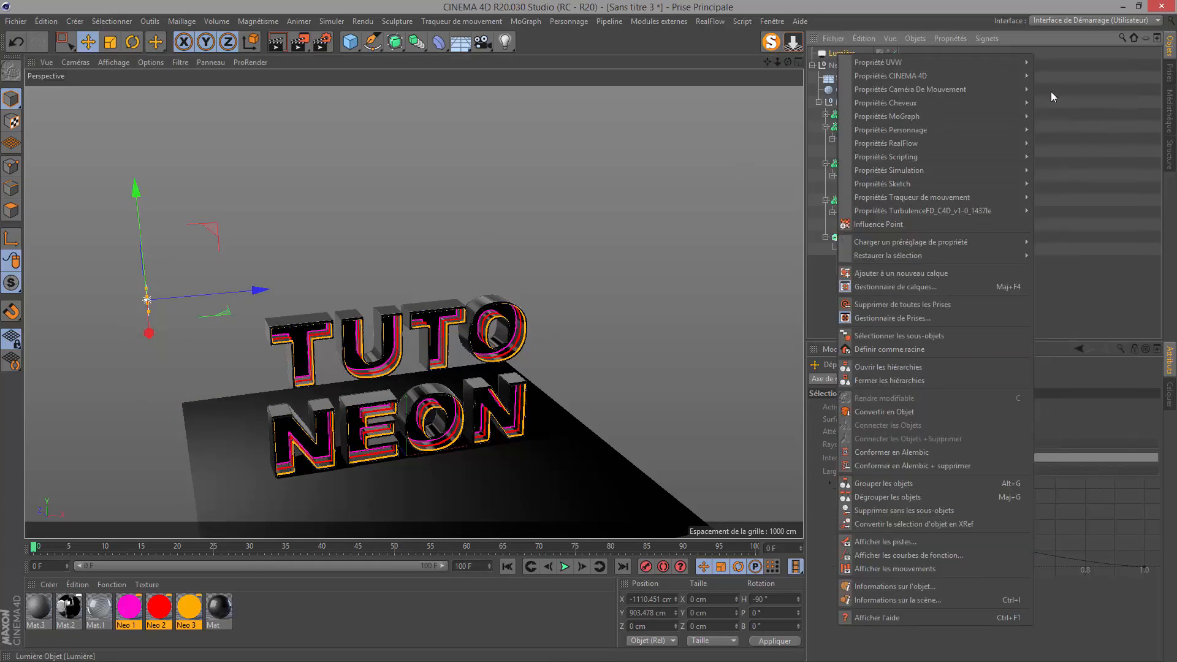
pyautogui.moveTo(936, 74)
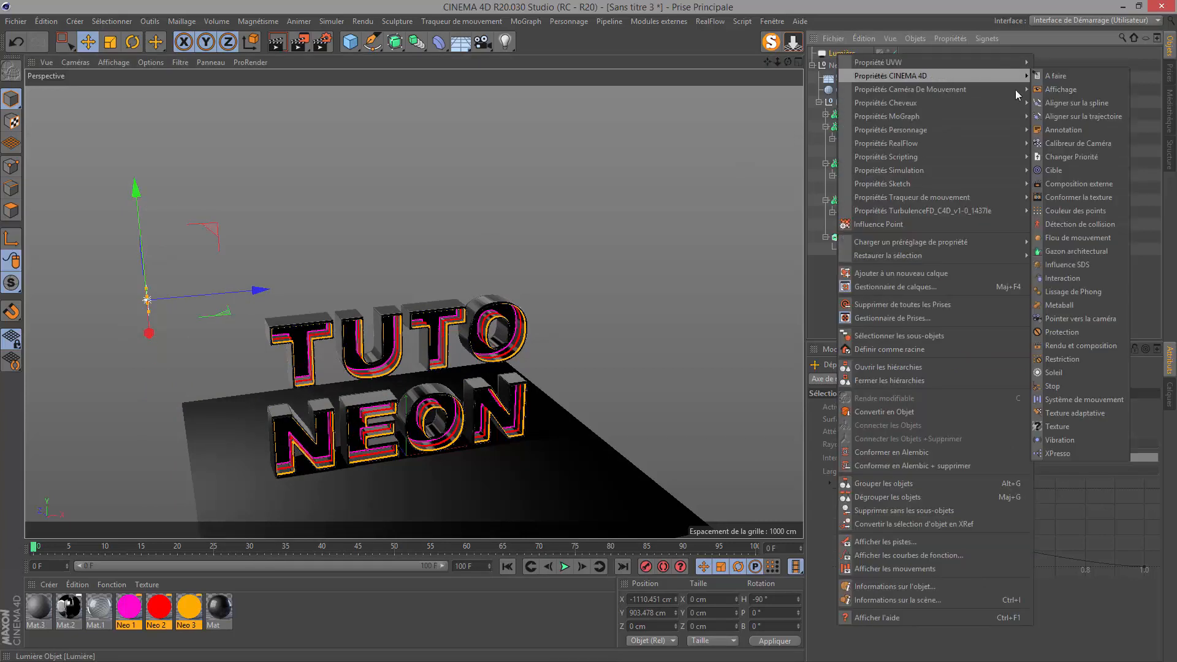
pyautogui.click(1090, 171)
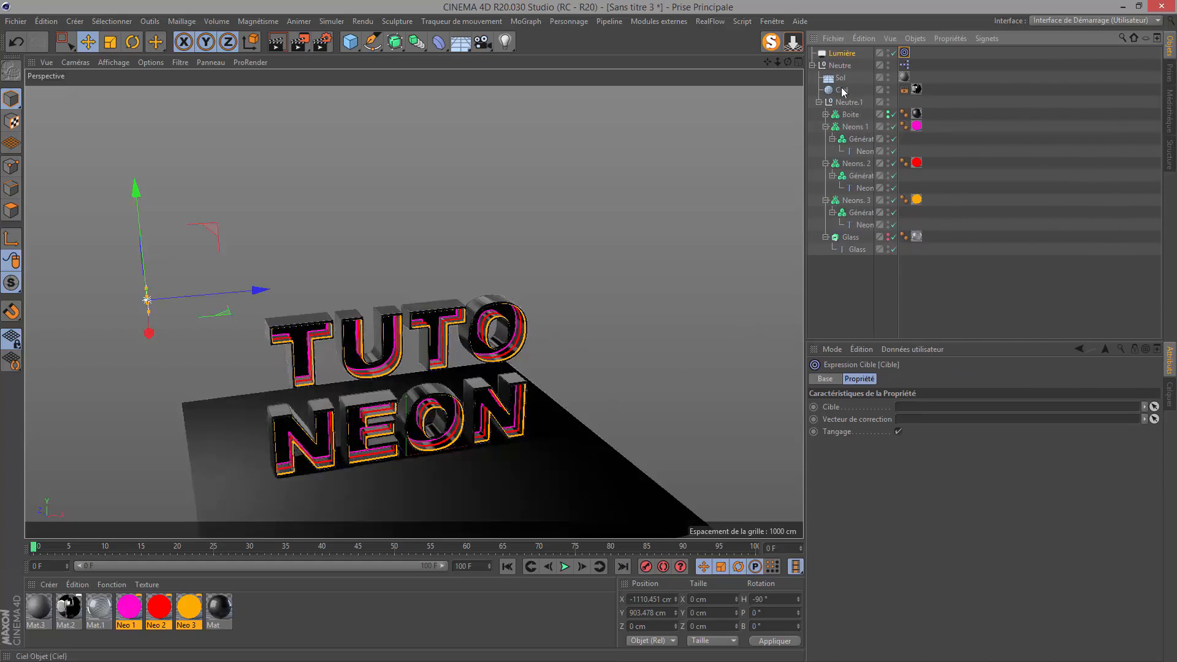
pyautogui.moveTo(837, 86); pyautogui.dragTo(916, 410)
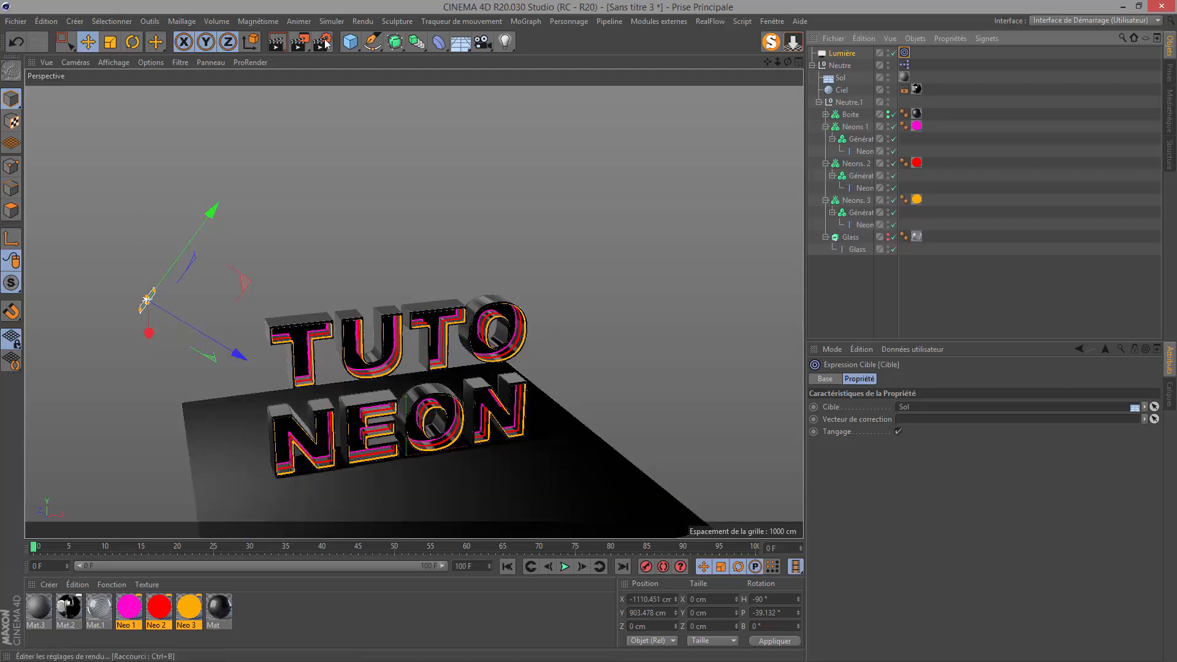
pyautogui.click(249, 45)
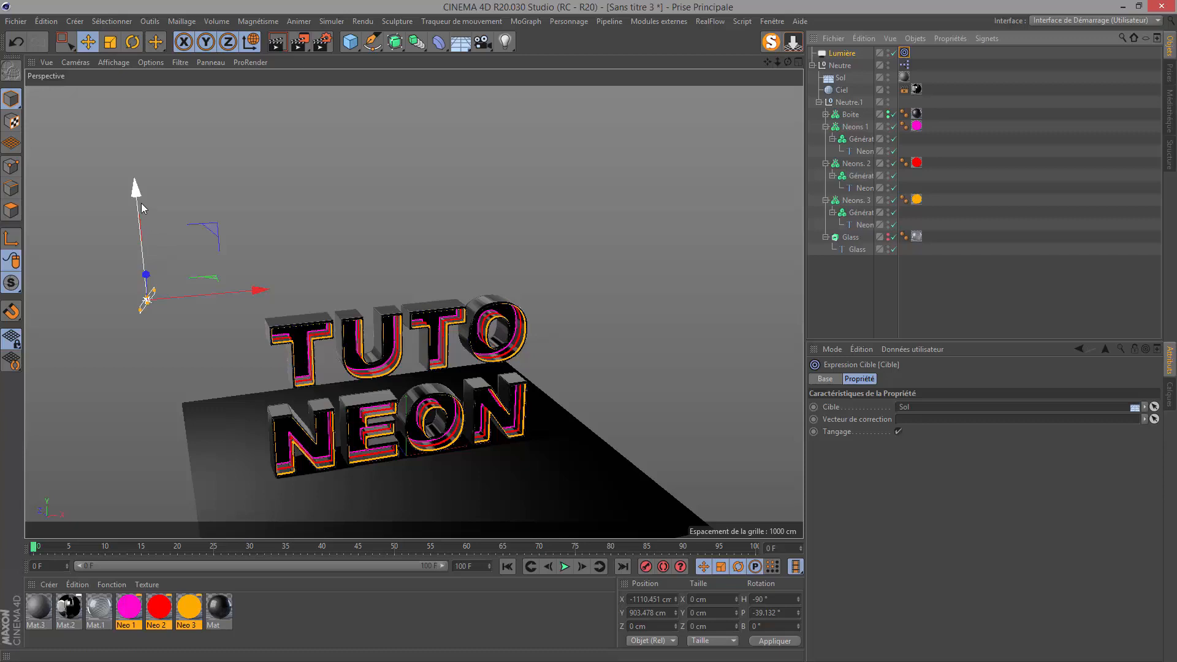
pyautogui.moveTo(142, 198); pyautogui.dragTo(136, 123)
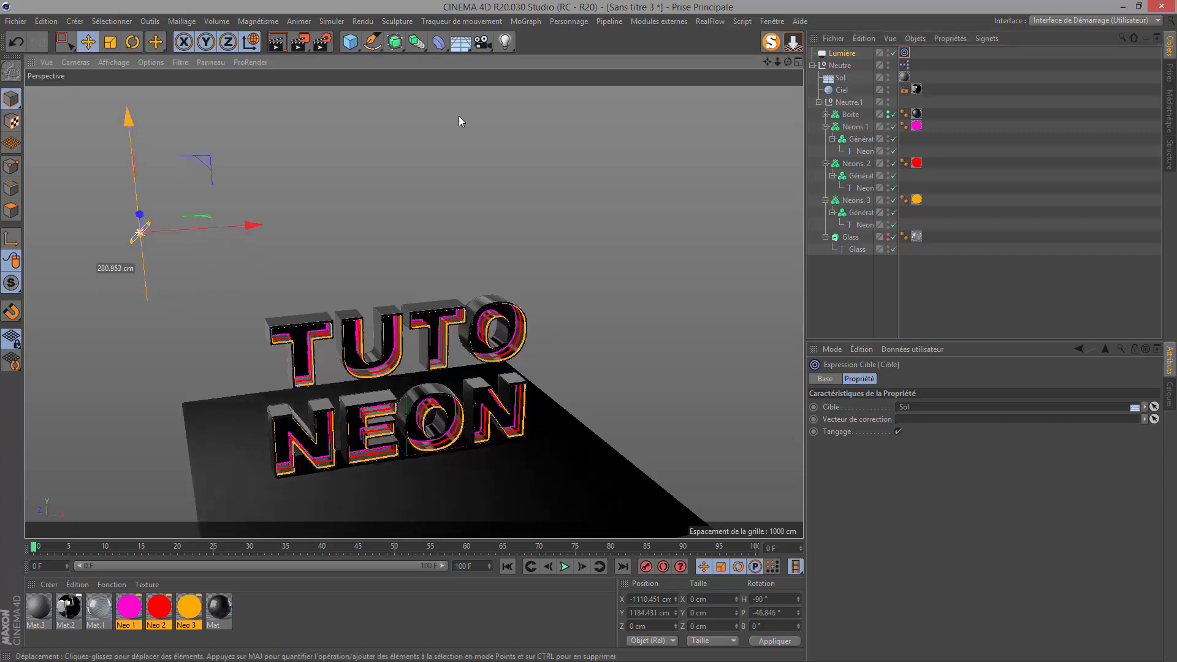
# Set the light's Taille X and Taille Y to 500 cm each
pyautogui.click(841, 53)
pyautogui.click(987, 376)
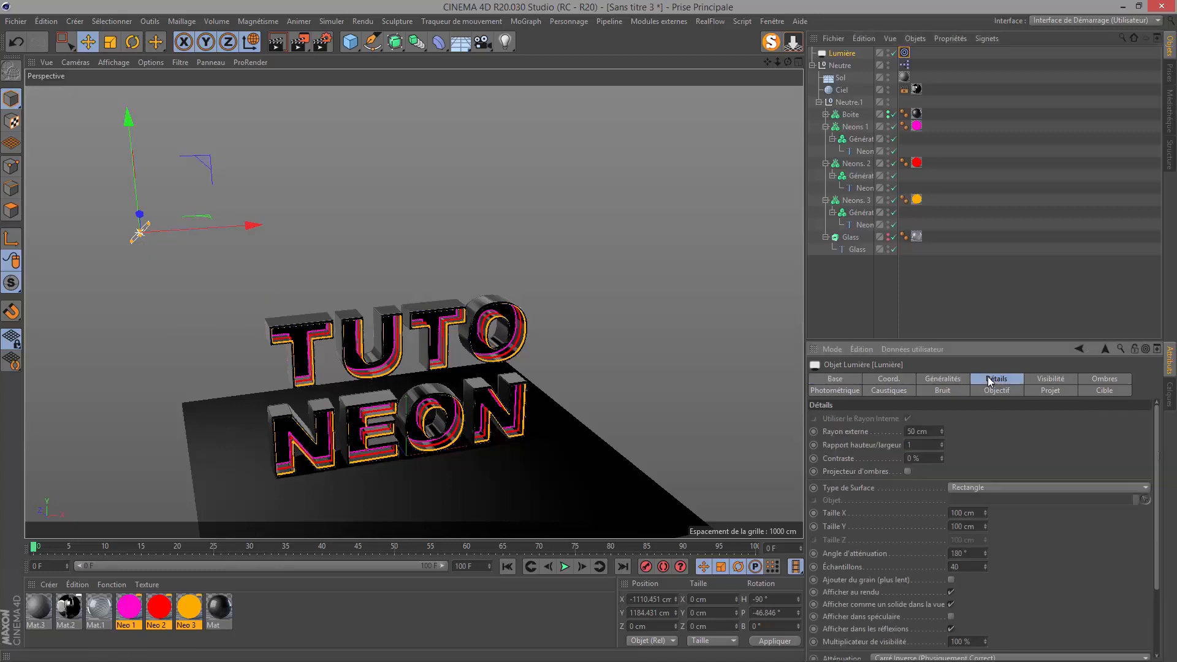
pyautogui.click(979, 514)
pyautogui.write('5800')
pyautogui.click(975, 525)
pyautogui.write('5800')
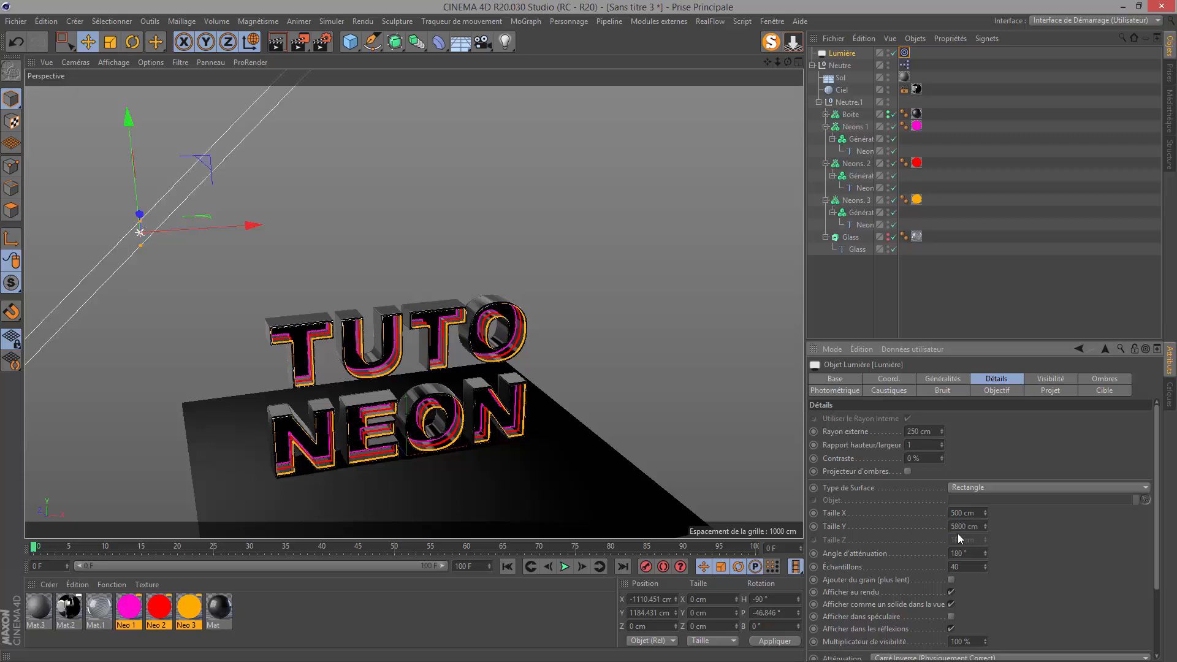
pyautogui.click(952, 526)
pyautogui.write('500')
pyautogui.press('Return')
# Set the light's intensity to 150%
pyautogui.click(938, 379)
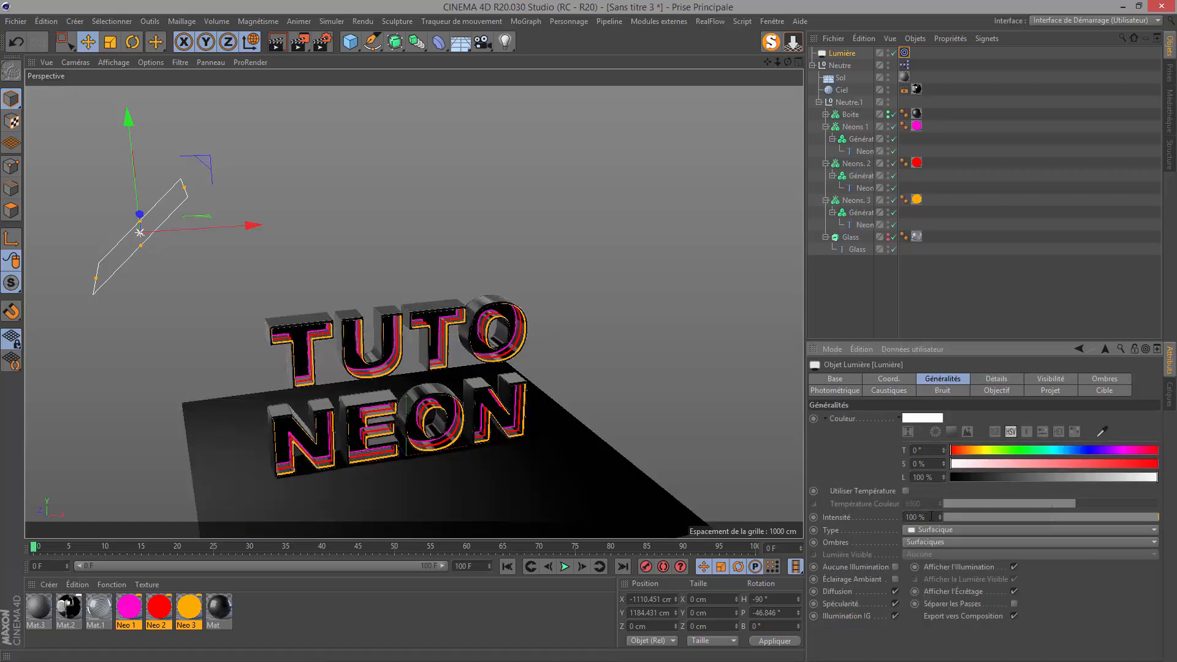
pyautogui.write('30')
pyautogui.press('Return')
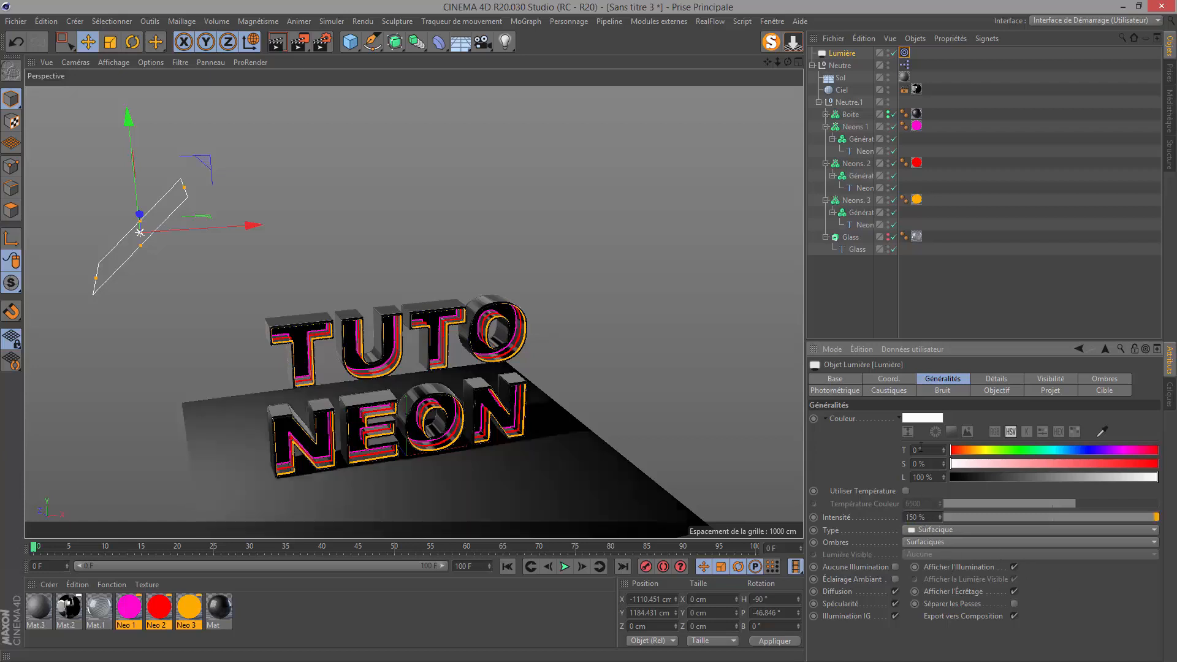
# Colour the light magenta with T 299°, S 100% and L 100%, and set its intensity to 200%
pyautogui.moveTo(1088, 452); pyautogui.dragTo(1065, 452)
pyautogui.click(1055, 465)
pyautogui.click(1070, 451)
pyautogui.click(1122, 451)
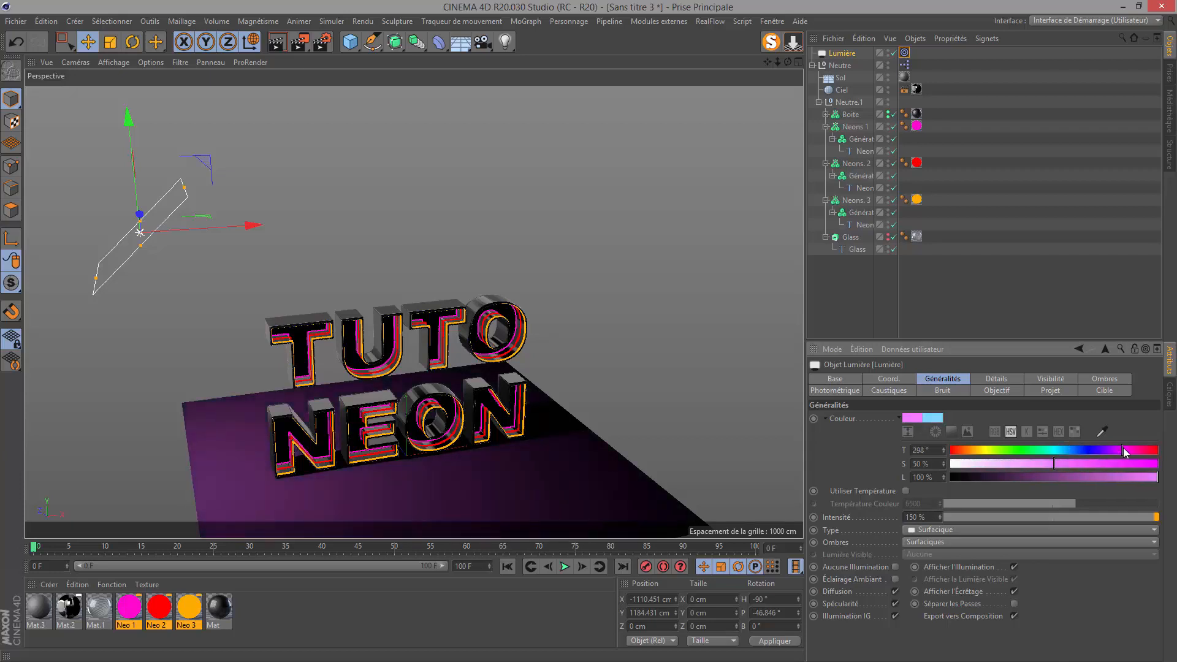
pyautogui.click(1148, 464)
pyautogui.moveTo(1151, 469); pyautogui.dragTo(1164, 470)
pyautogui.doubleClick(924, 517)
pyautogui.write('20')
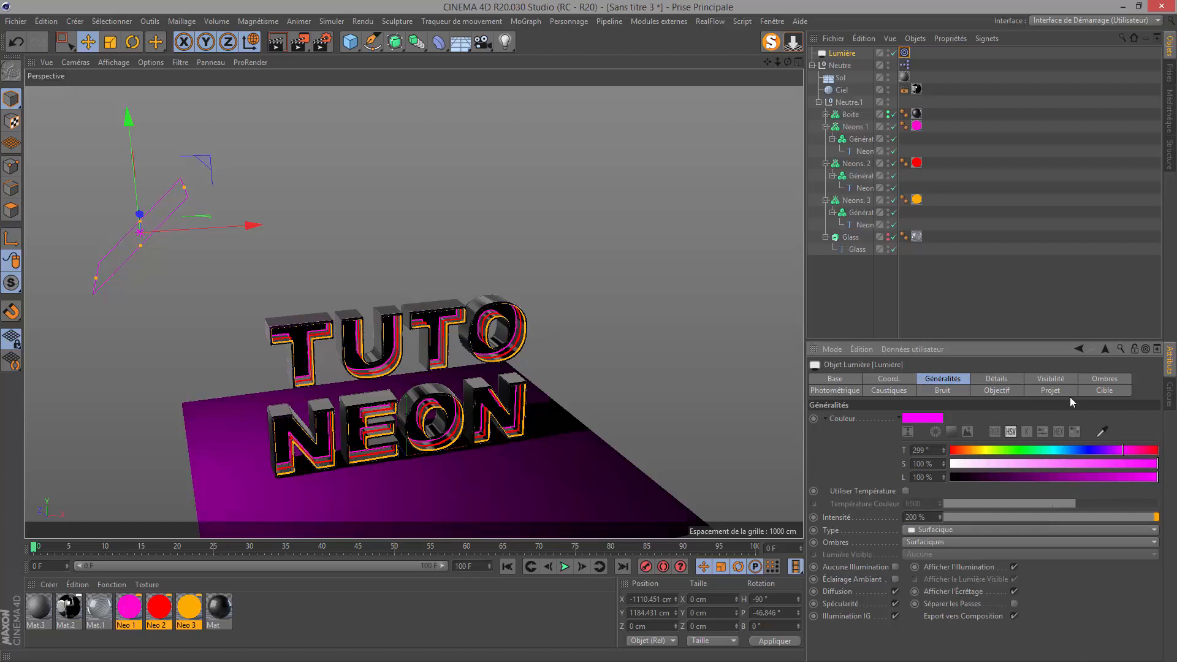
# Set the light's Bruit to Les Deux with the noise type Turbulence marquée
pyautogui.click(926, 390)
pyautogui.click(919, 417)
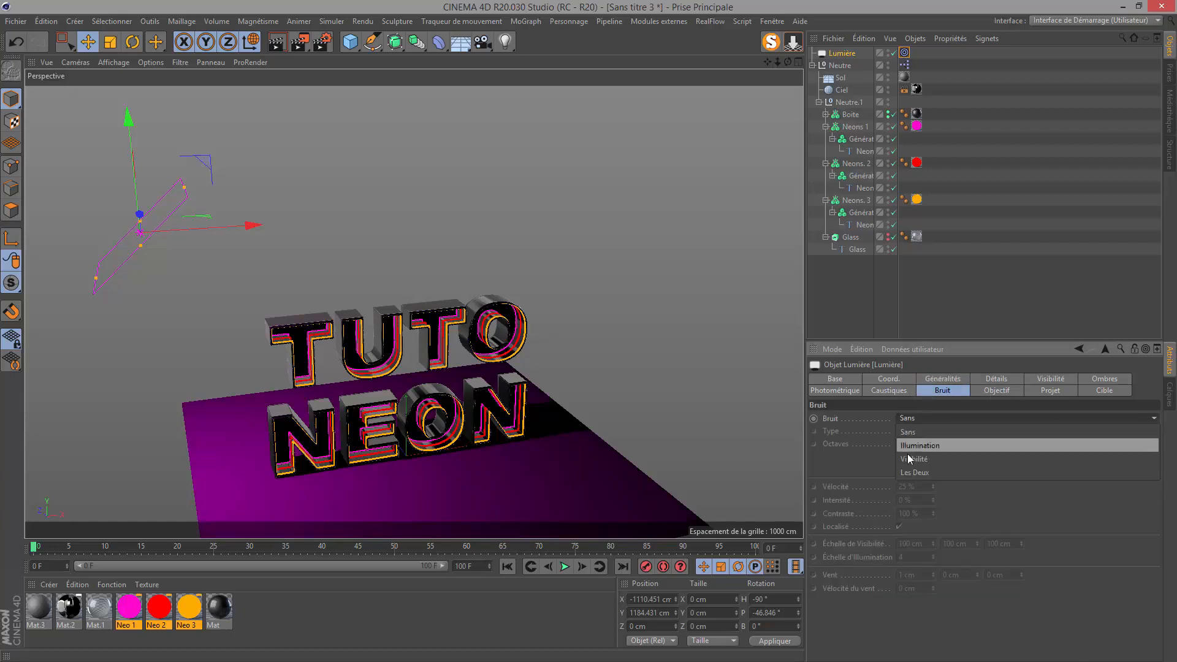
pyautogui.click(904, 473)
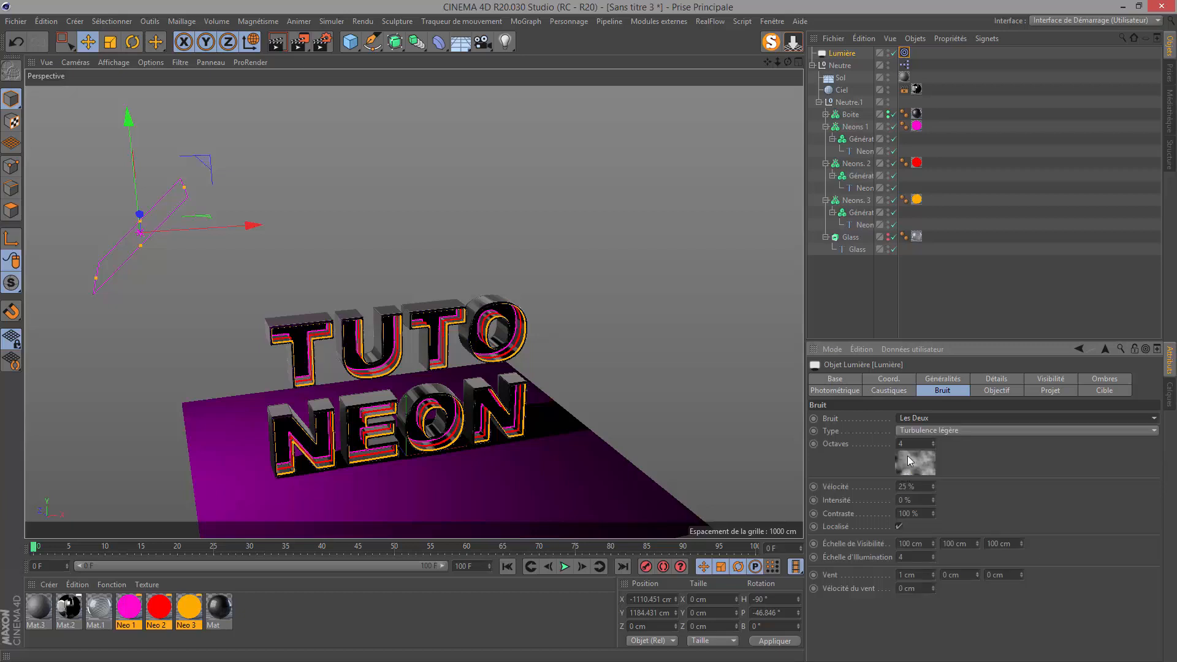
pyautogui.click(904, 432)
pyautogui.click(906, 472)
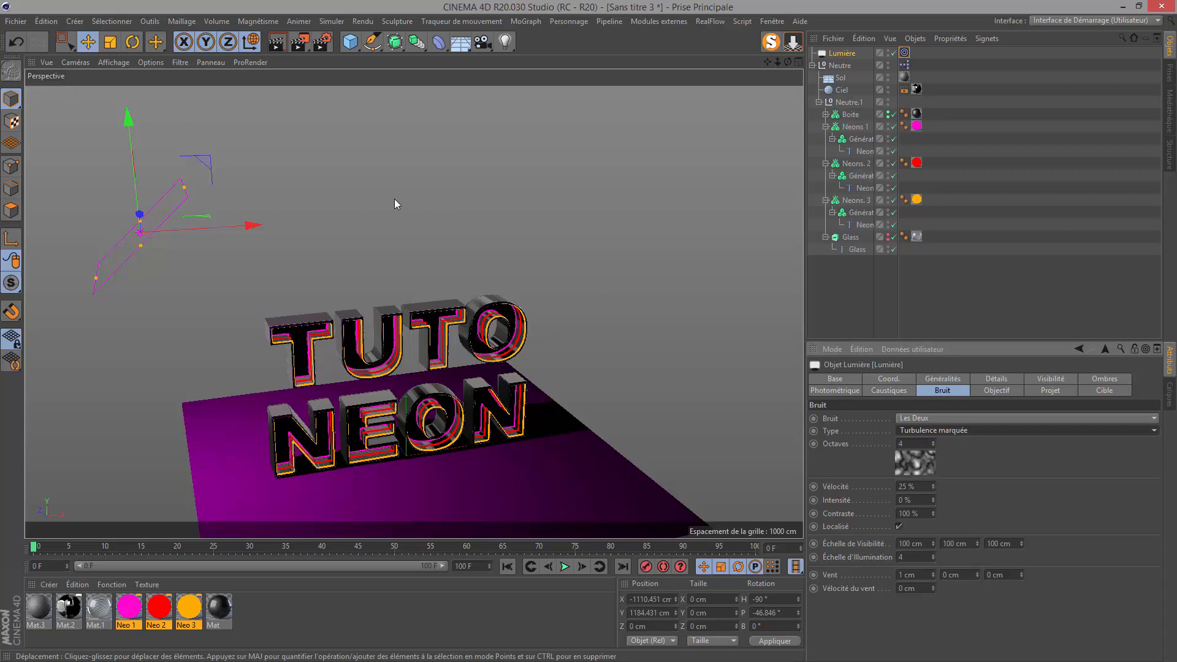
pyautogui.moveTo(778, 61); pyautogui.dragTo(766, 1)
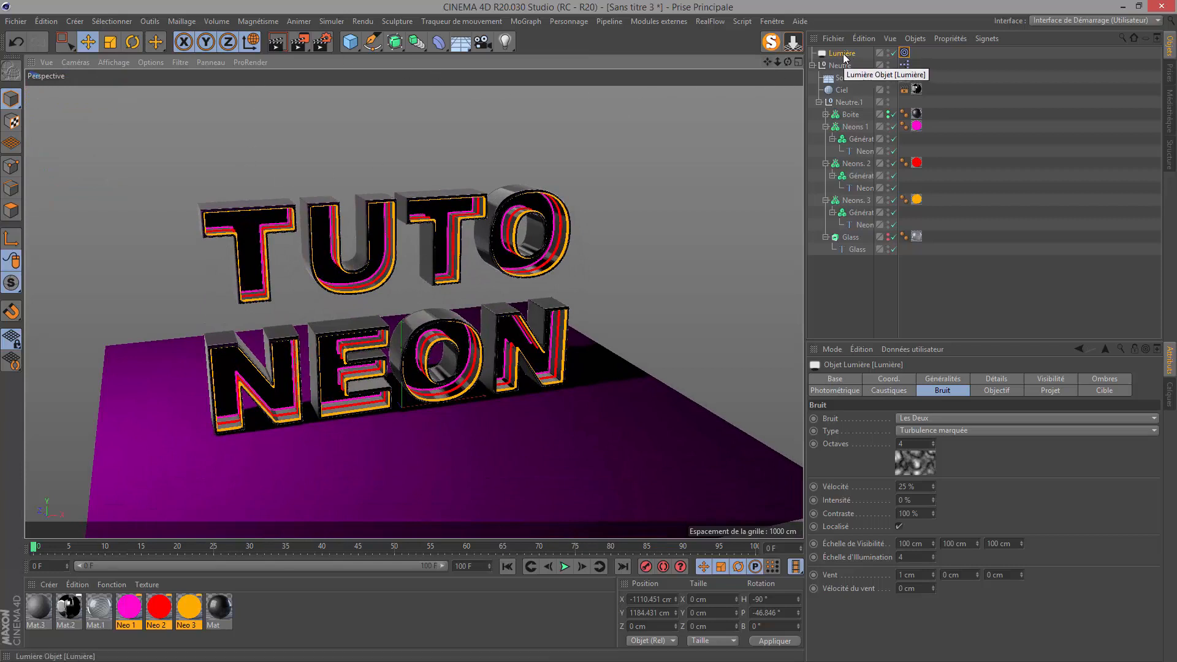
# Create a copy of the magenta light at P.X 1110 cm and colour it cyan with T 183°
pyautogui.keyDown('ctrl'); pyautogui.moveTo(845, 57); pyautogui.dragTo(841, 70); pyautogui.keyUp('ctrl')
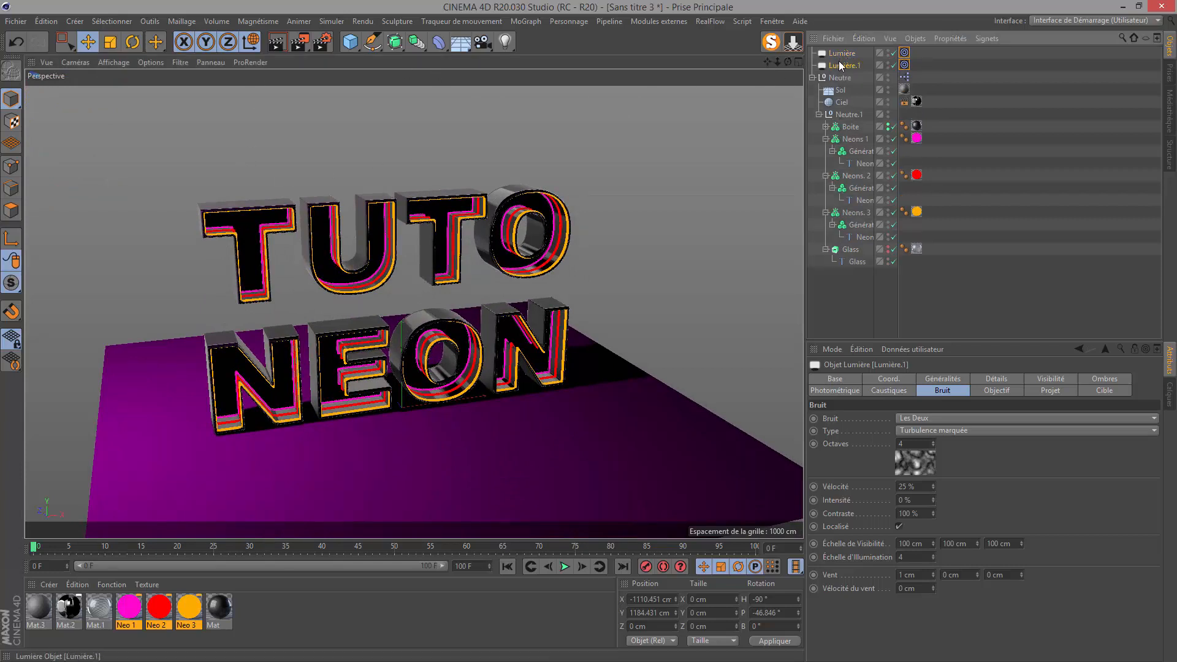
pyautogui.click(881, 381)
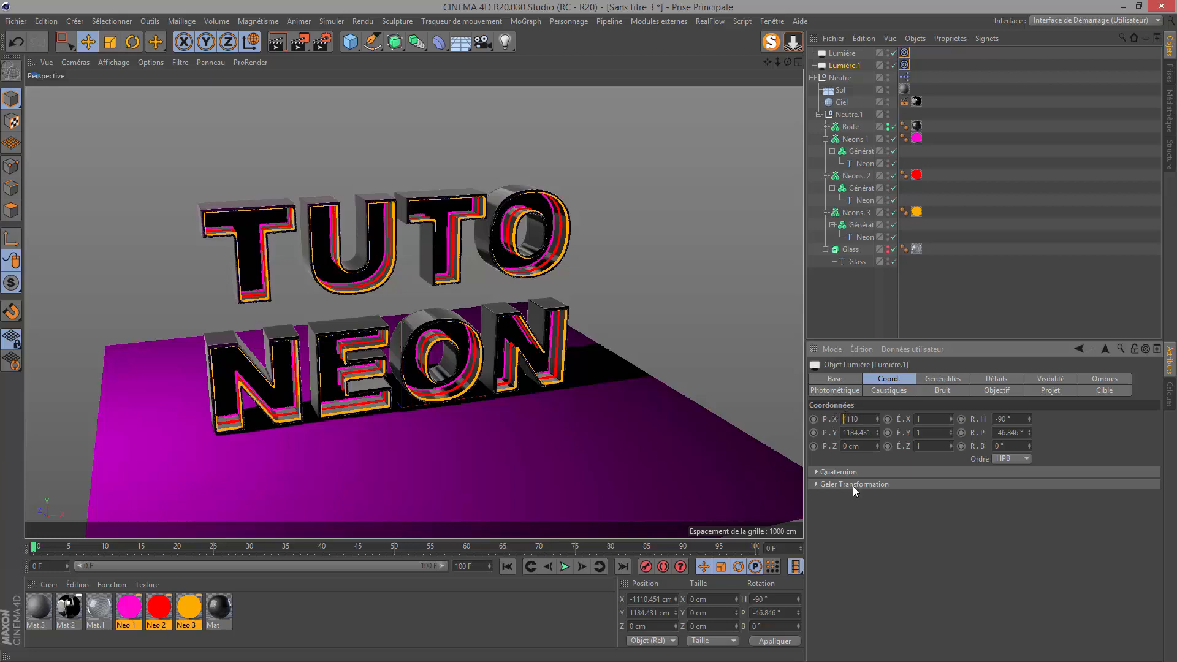
pyautogui.doubleClick(851, 419)
pyautogui.press('Return')
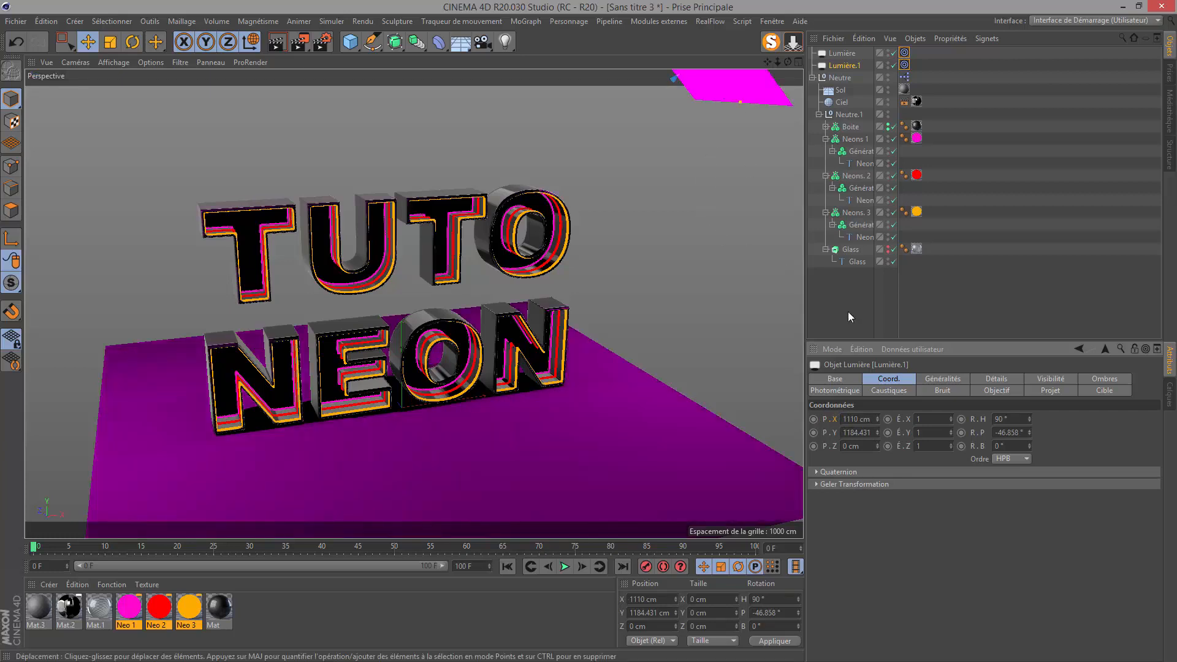
pyautogui.click(943, 379)
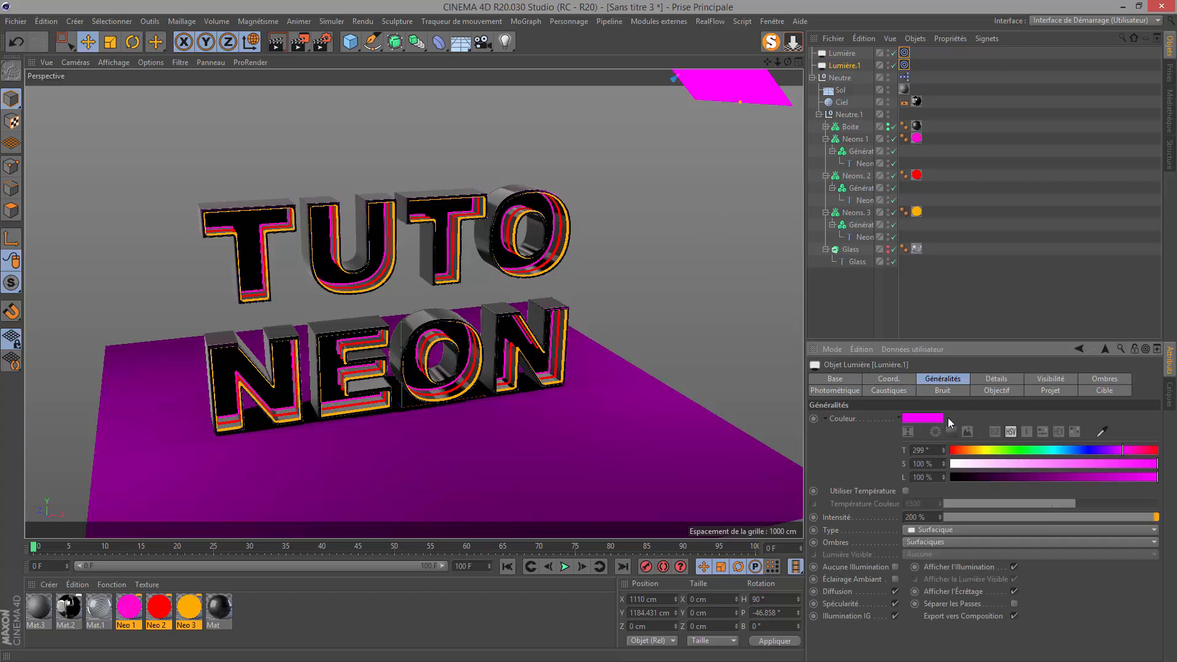
pyautogui.moveTo(1119, 449); pyautogui.dragTo(1059, 453)
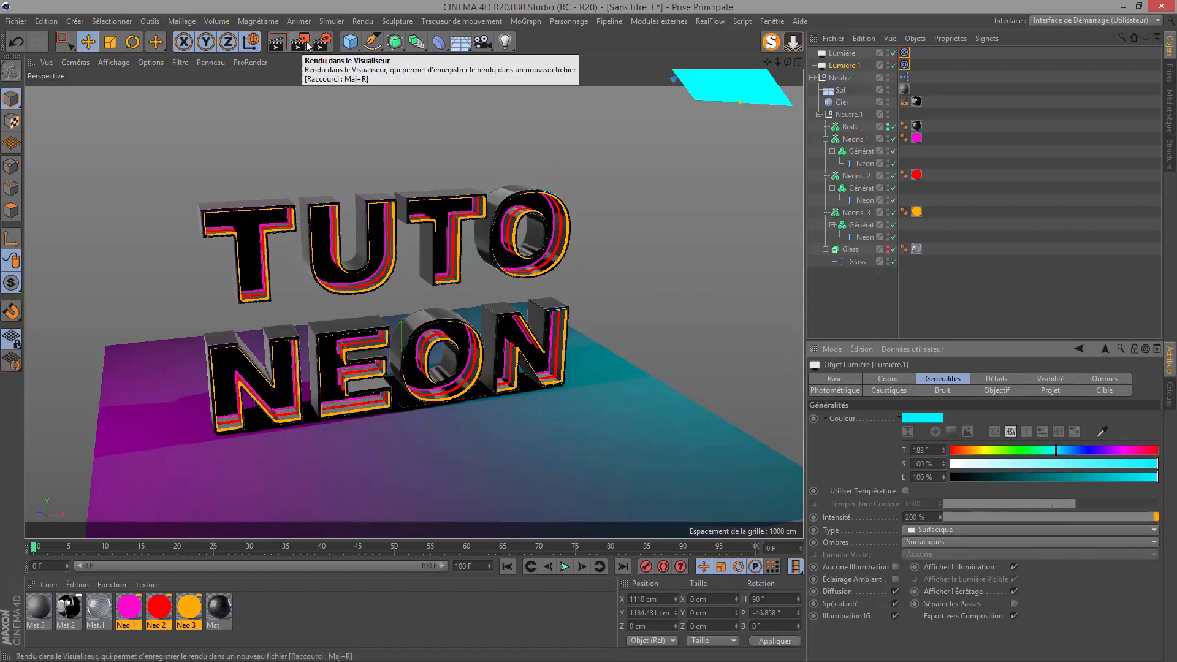
# Set the original magenta light's P.X to -1110 cm
pyautogui.click(842, 54)
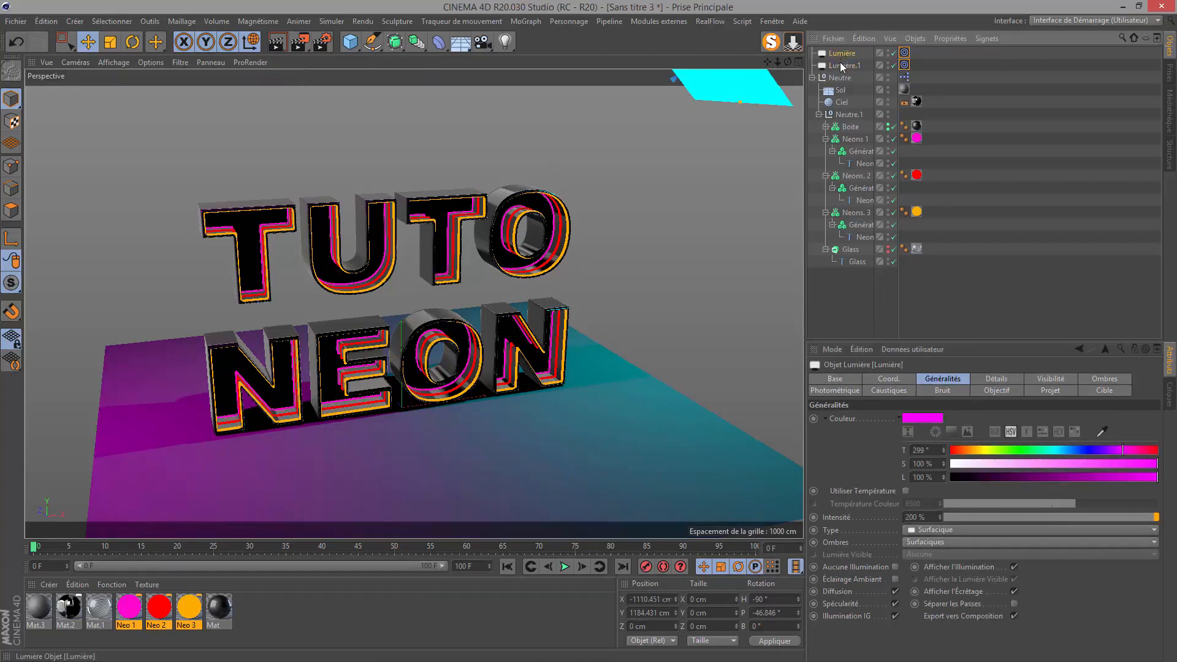
pyautogui.click(892, 379)
pyautogui.moveTo(863, 418); pyautogui.dragTo(959, 401)
pyautogui.press('BackSpace')
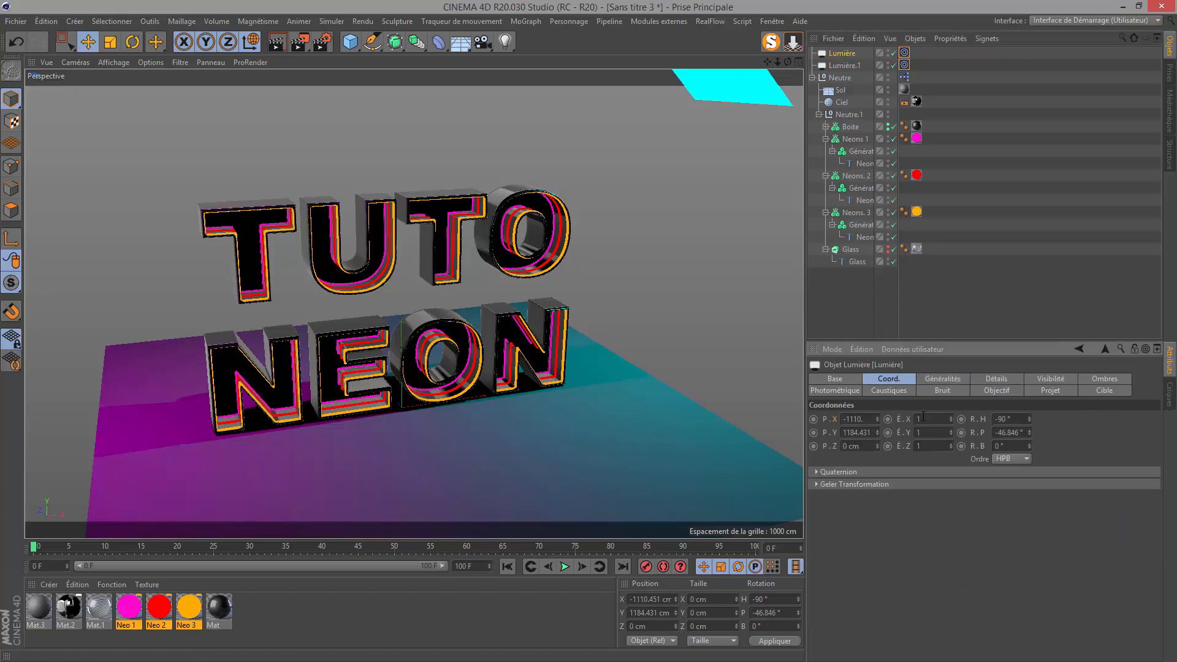
pyautogui.press('Return')
# Turn off Afficher au rendu for both Lumière and Lumière.1
pyautogui.keyDown('ctrl'); pyautogui.click(844, 63); pyautogui.keyUp('ctrl')
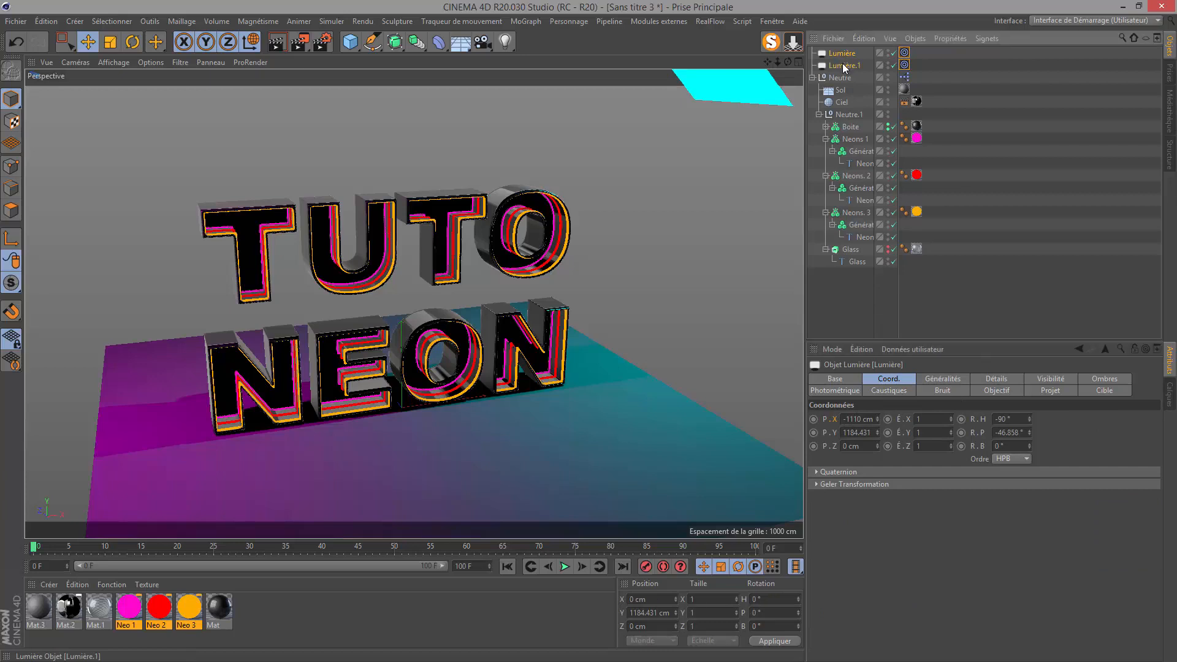
pyautogui.click(1052, 378)
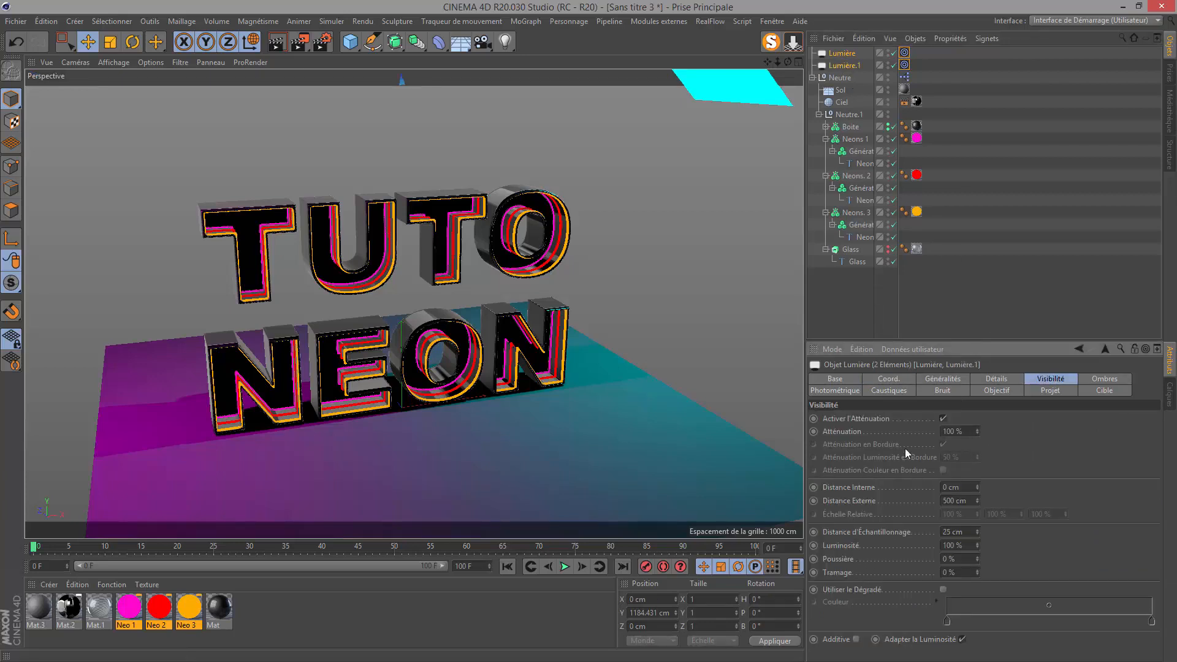
pyautogui.click(997, 378)
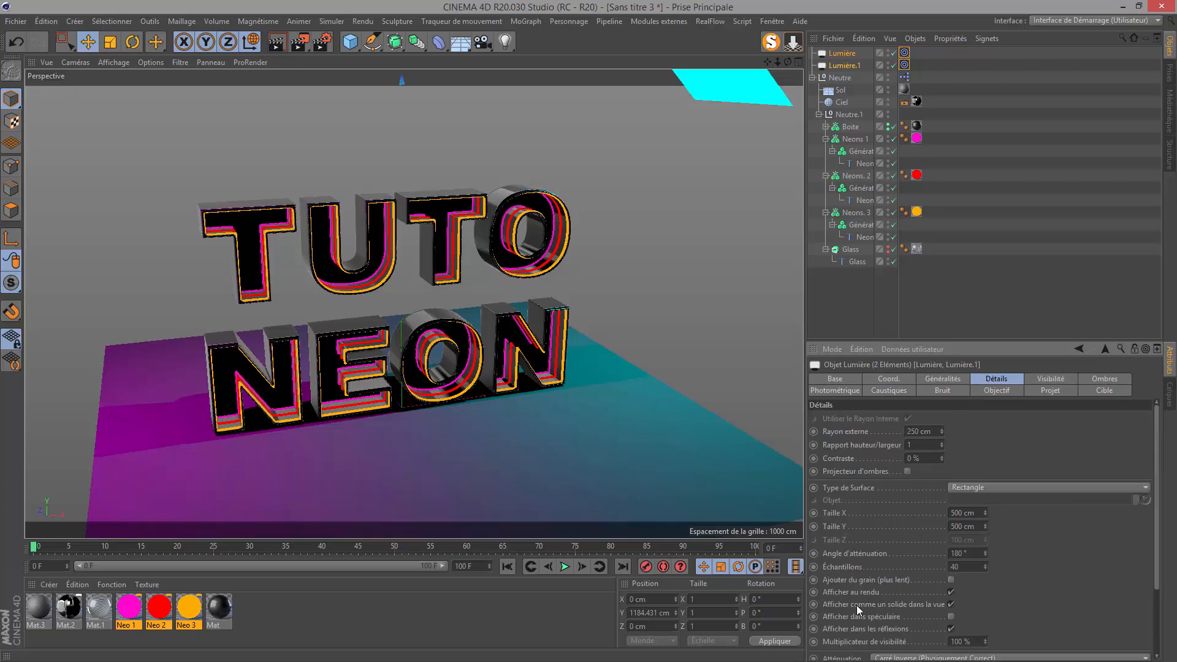
pyautogui.click(951, 592)
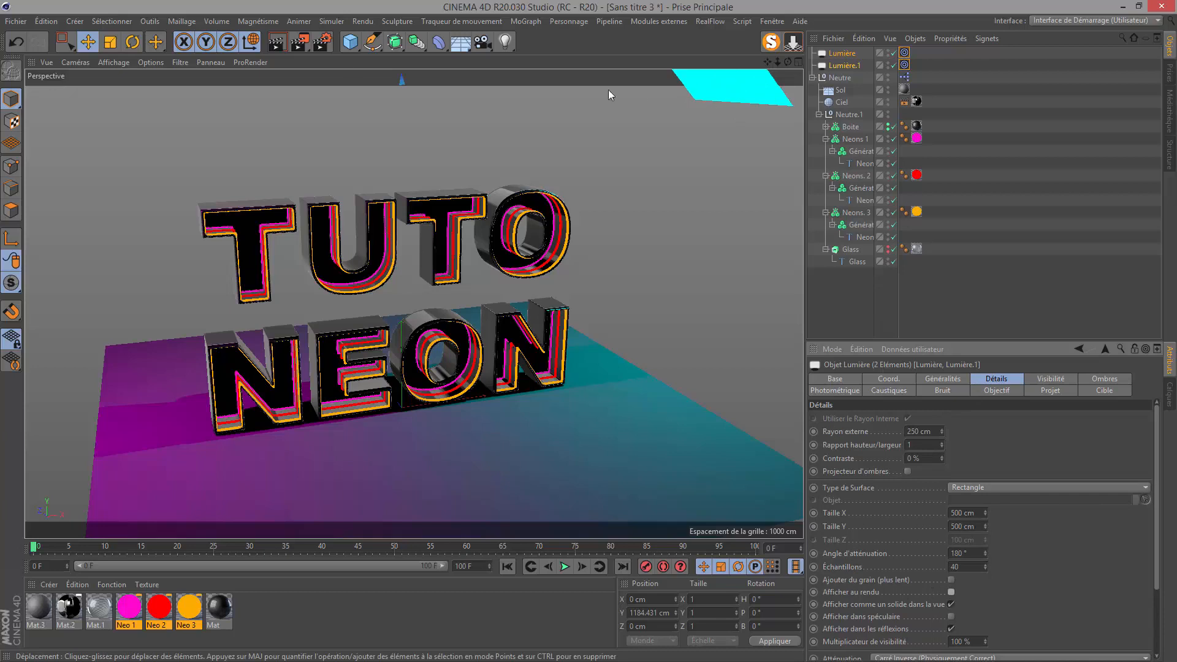
# Test-render the two-light scene in the Visualiseur, inspect it enlarged, and stop the render by closing it
pyautogui.click(299, 42)
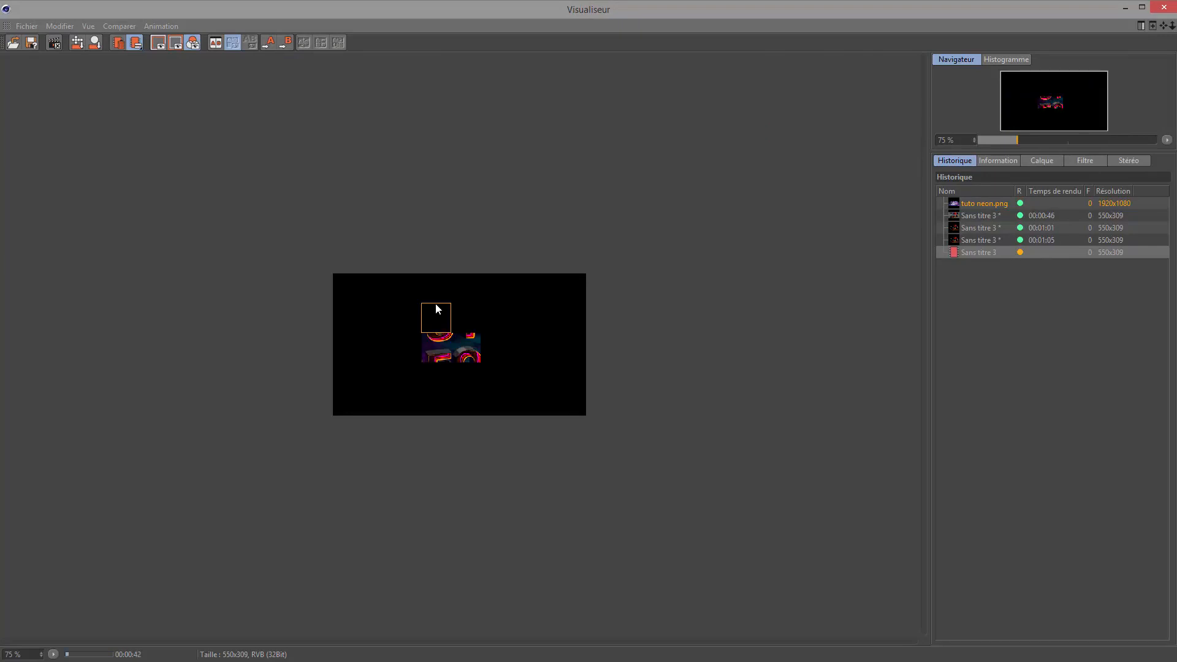
pyautogui.scroll(4, 438, 308)
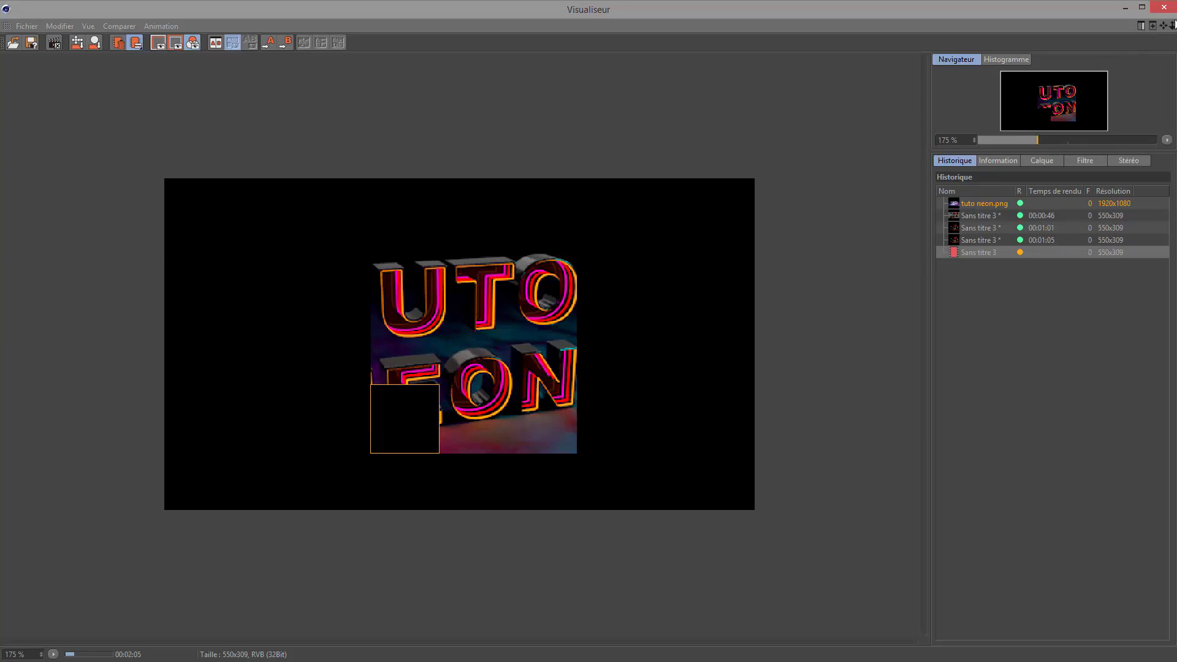
pyautogui.click(1164, 8)
pyautogui.click(619, 384)
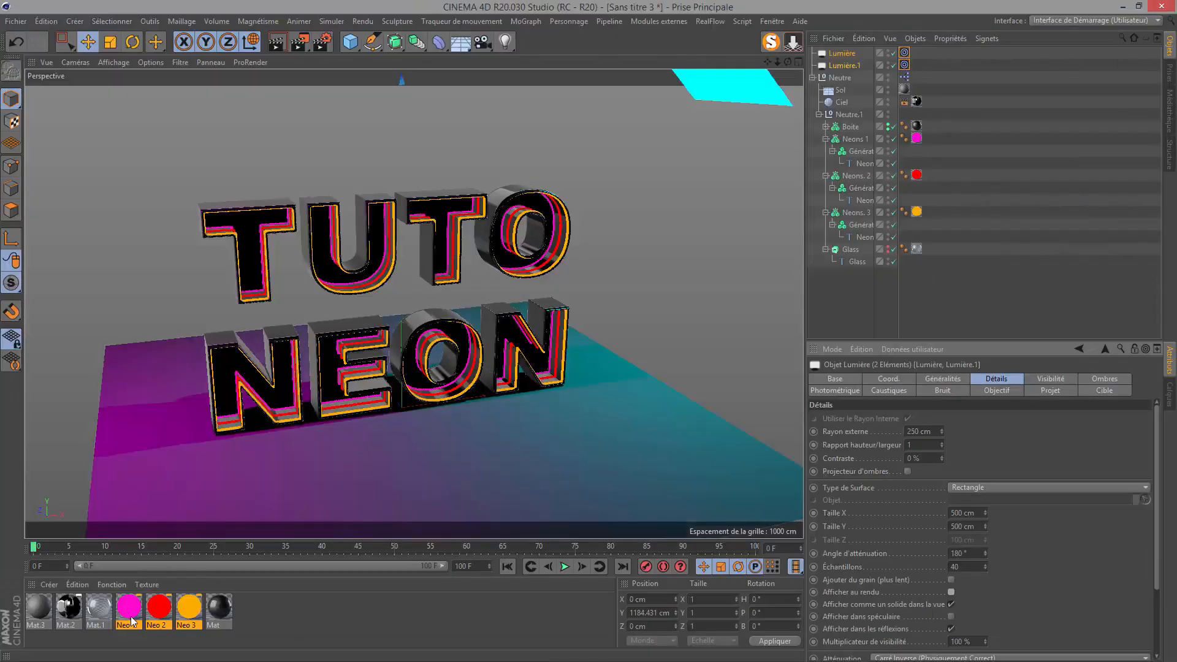
# Enable the Lueur channel on the Neo 1, Neo 2 and Neo 3 materials
pyautogui.click(132, 621)
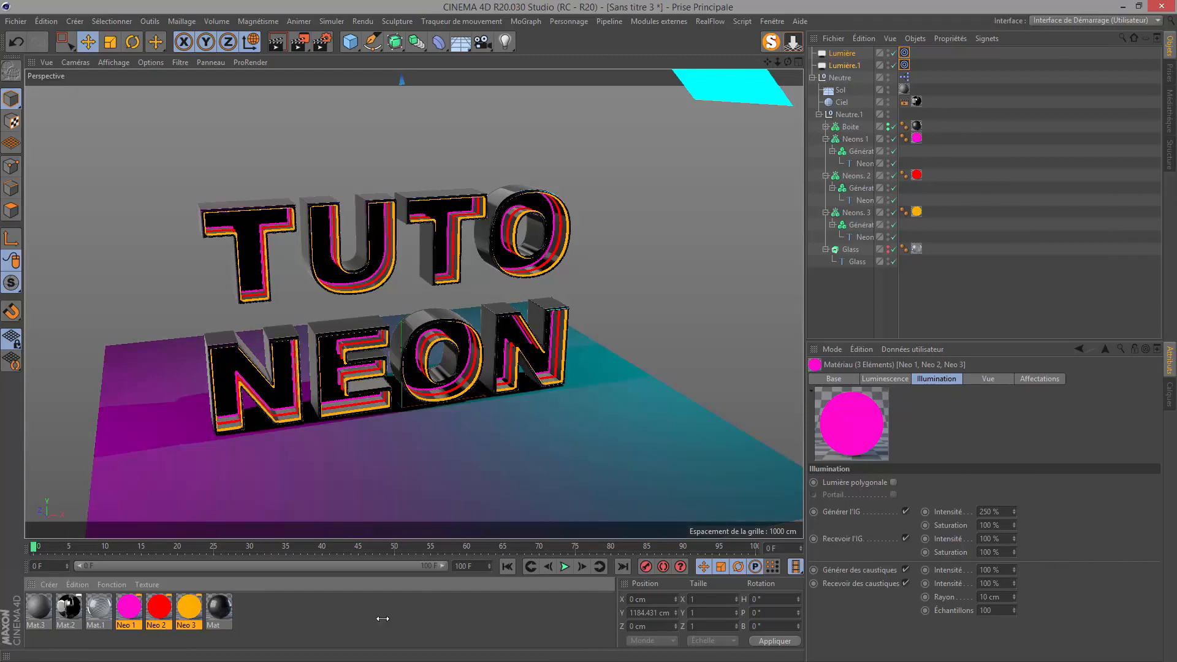
pyautogui.click(131, 613)
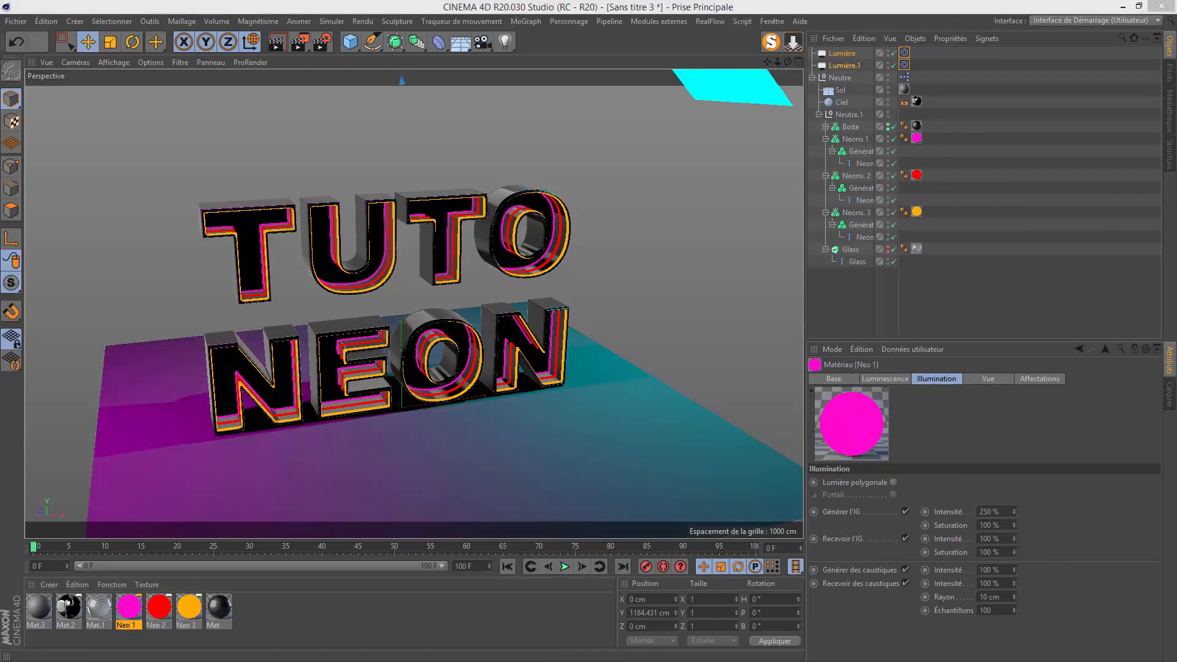
pyautogui.click(159, 608)
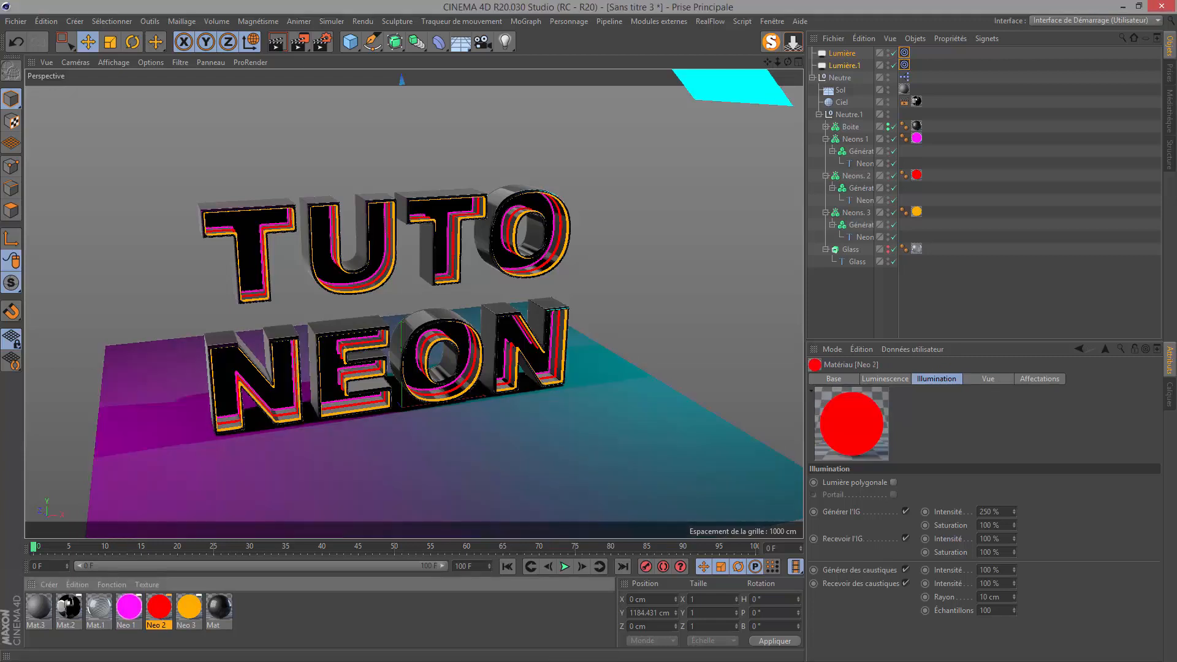
pyautogui.doubleClick(159, 608)
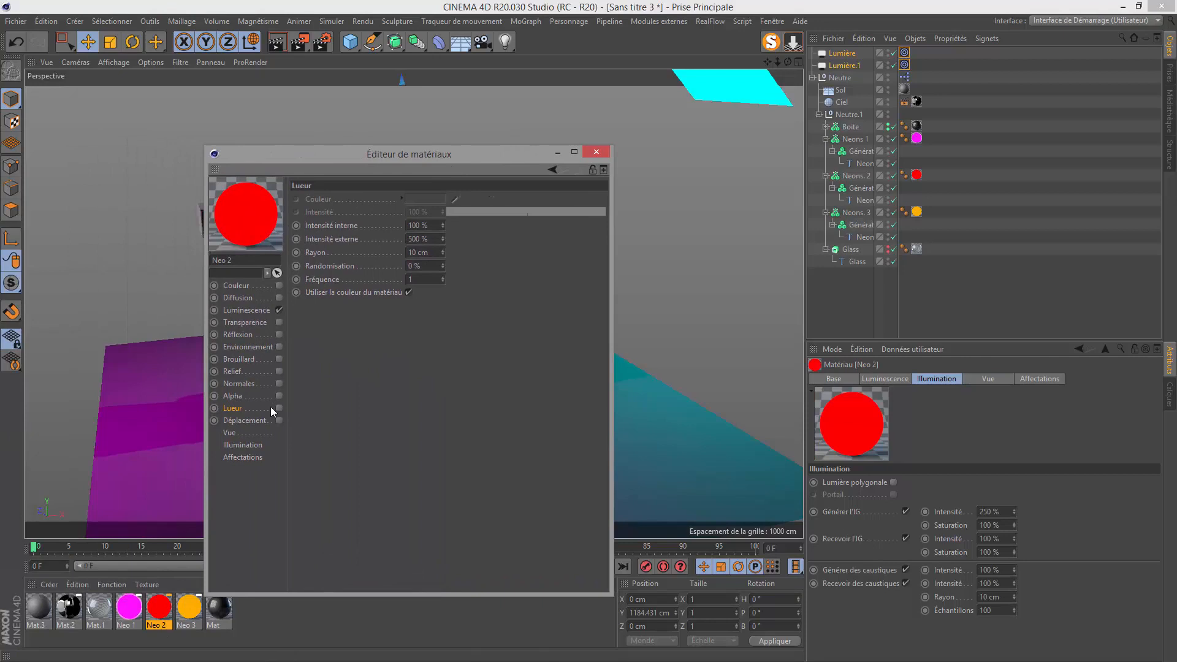
pyautogui.click(189, 609)
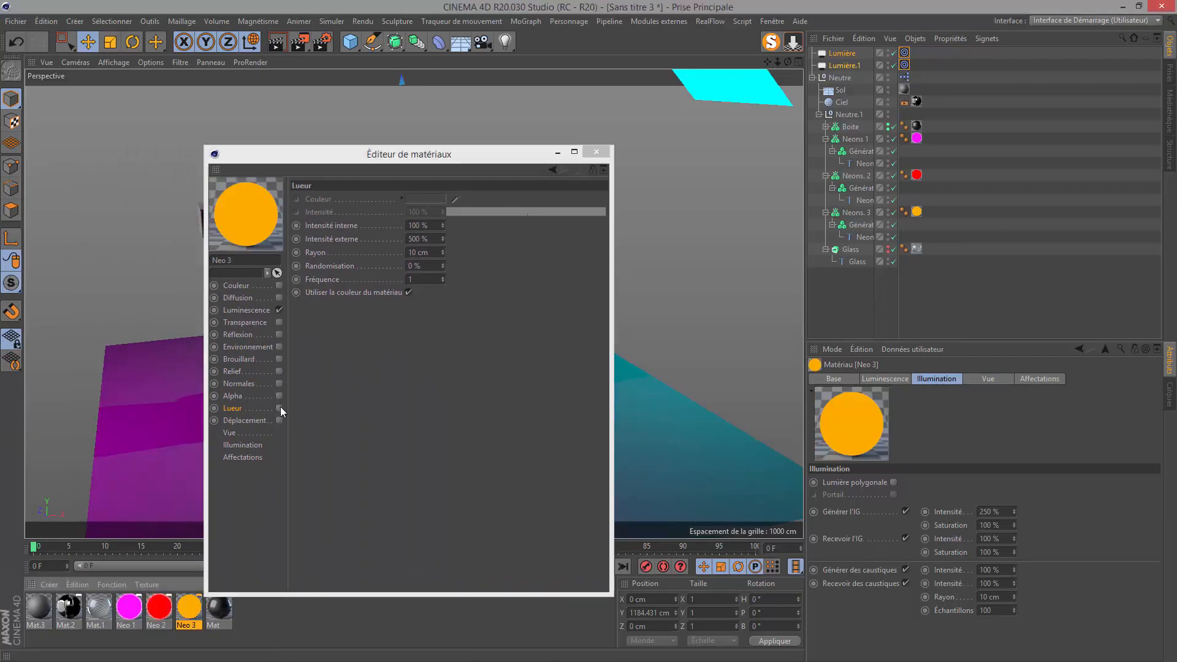
pyautogui.click(279, 408)
pyautogui.click(601, 154)
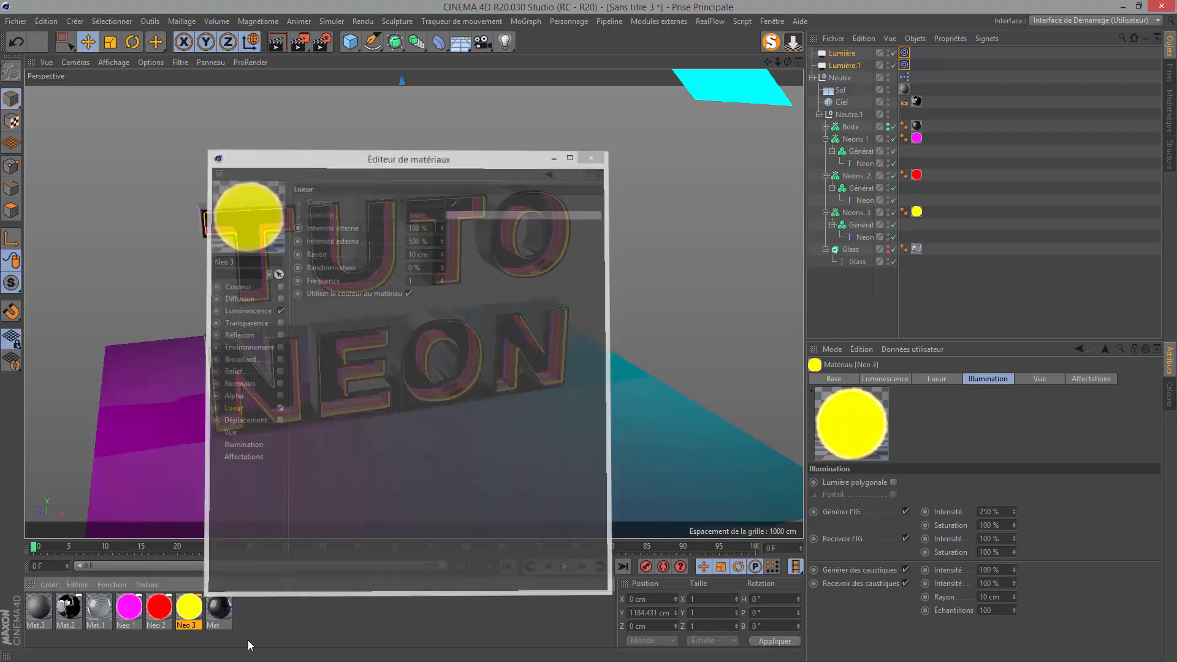
# Set the Lueur Rayon of Neo 1, Neo 2 and Neo 3 to 50 cm together
pyautogui.moveTo(192, 635); pyautogui.dragTo(131, 603)
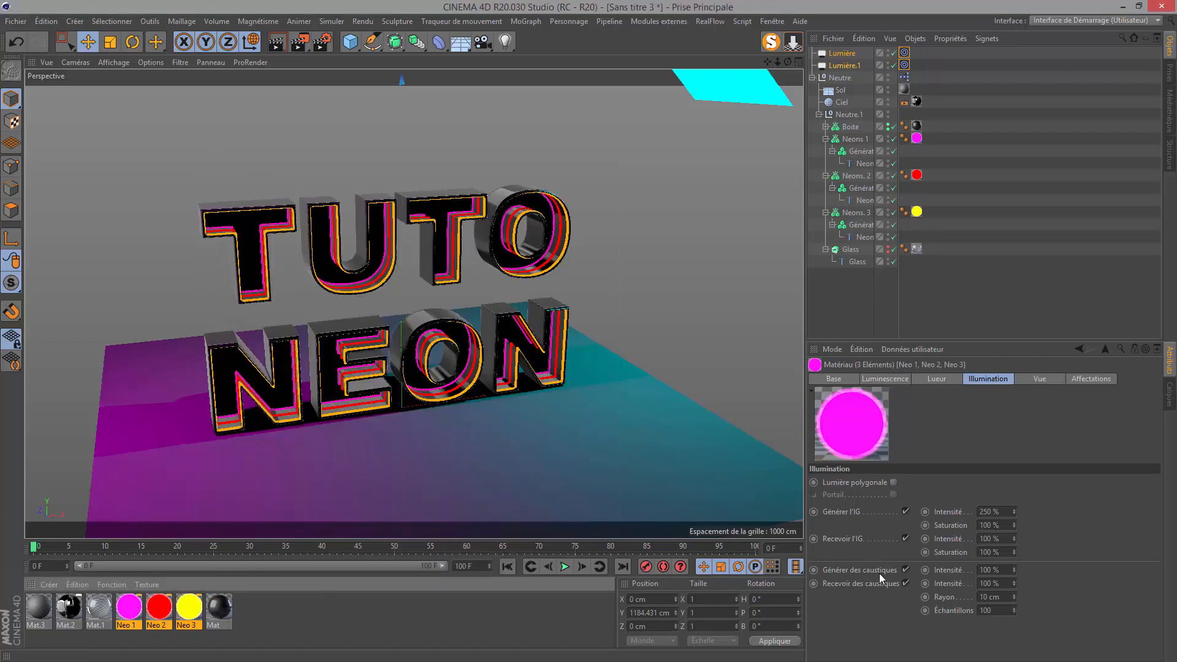
pyautogui.click(937, 381)
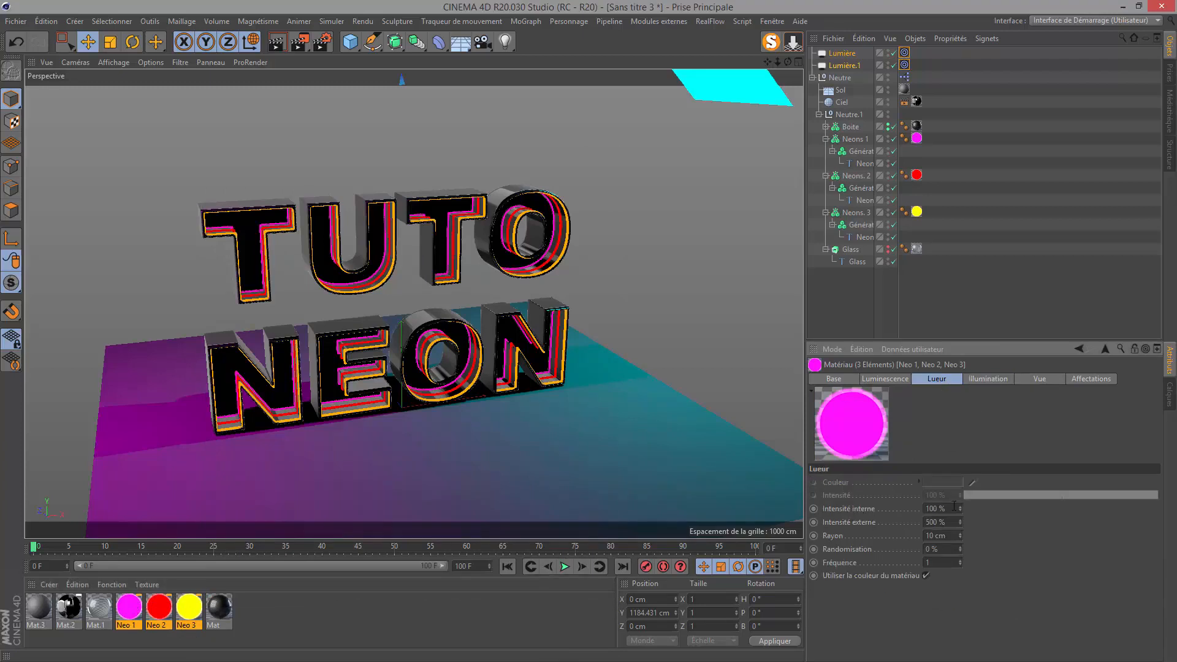
pyautogui.click(950, 534)
pyautogui.write('50')
pyautogui.press('Return')
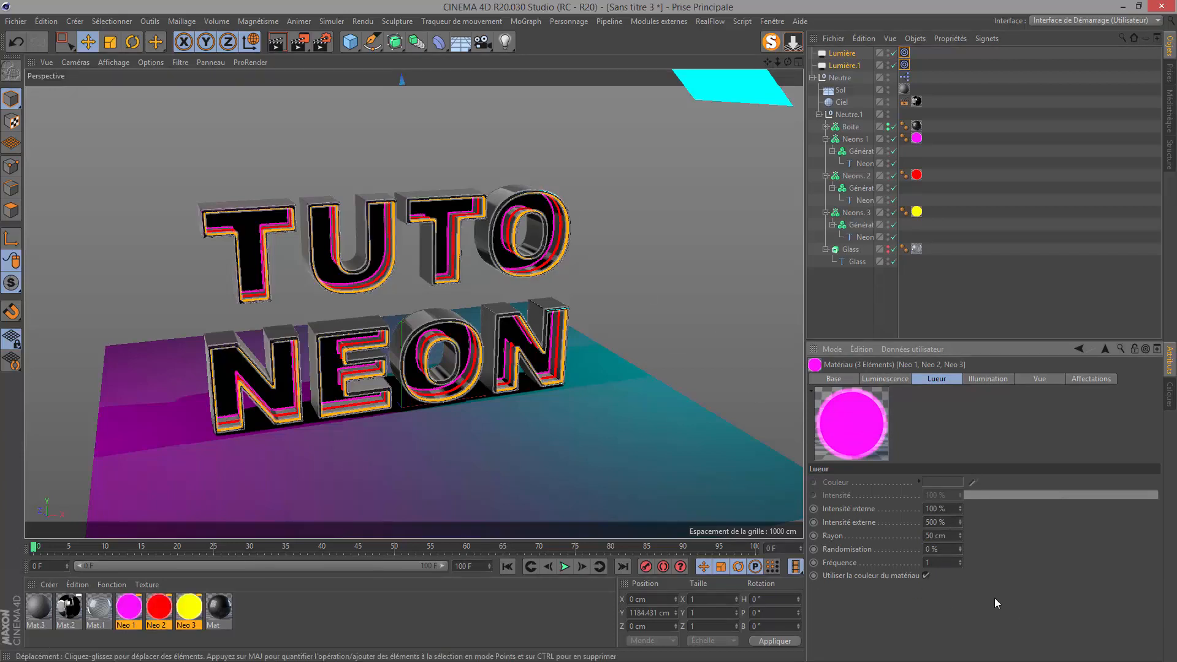
# Check the glow's internal and external intensities and render the scene in the Visualiseur to inspect the neon glow
pyautogui.click(930, 509)
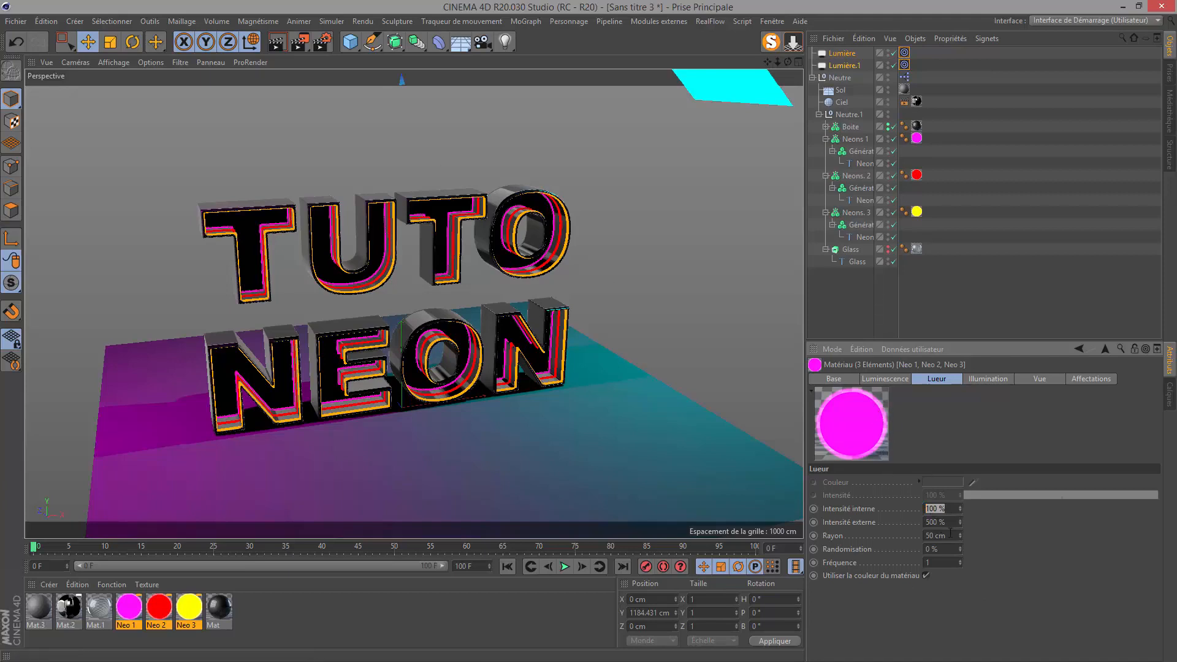
pyautogui.click(930, 522)
pyautogui.click(300, 44)
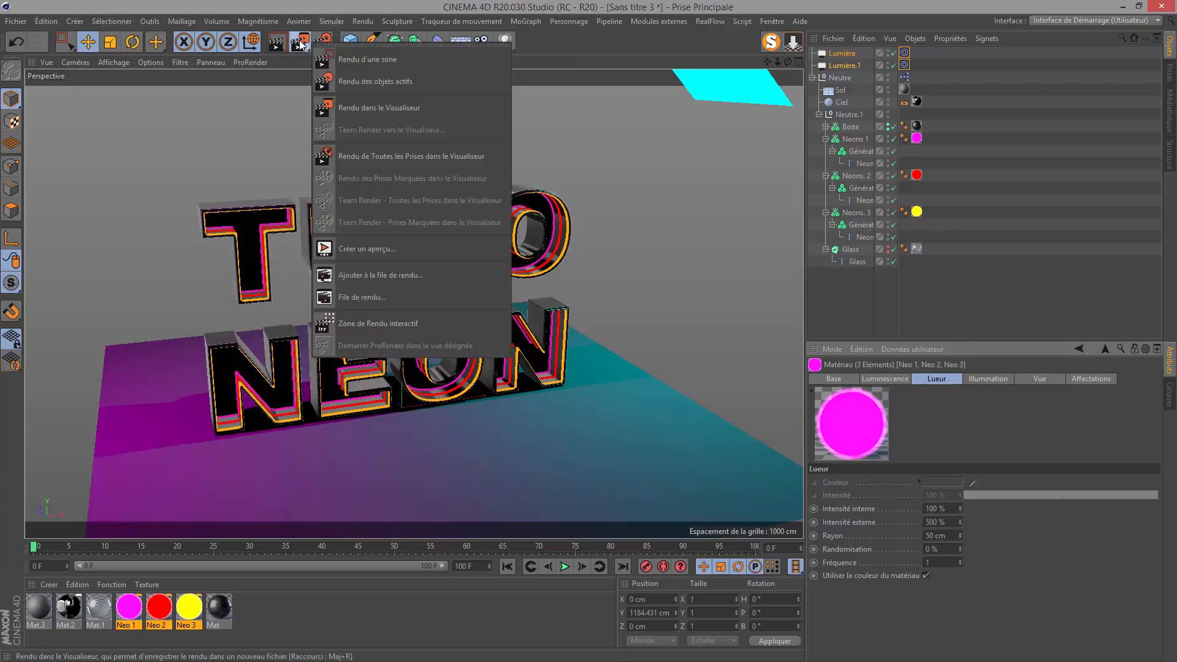
pyautogui.click(301, 44)
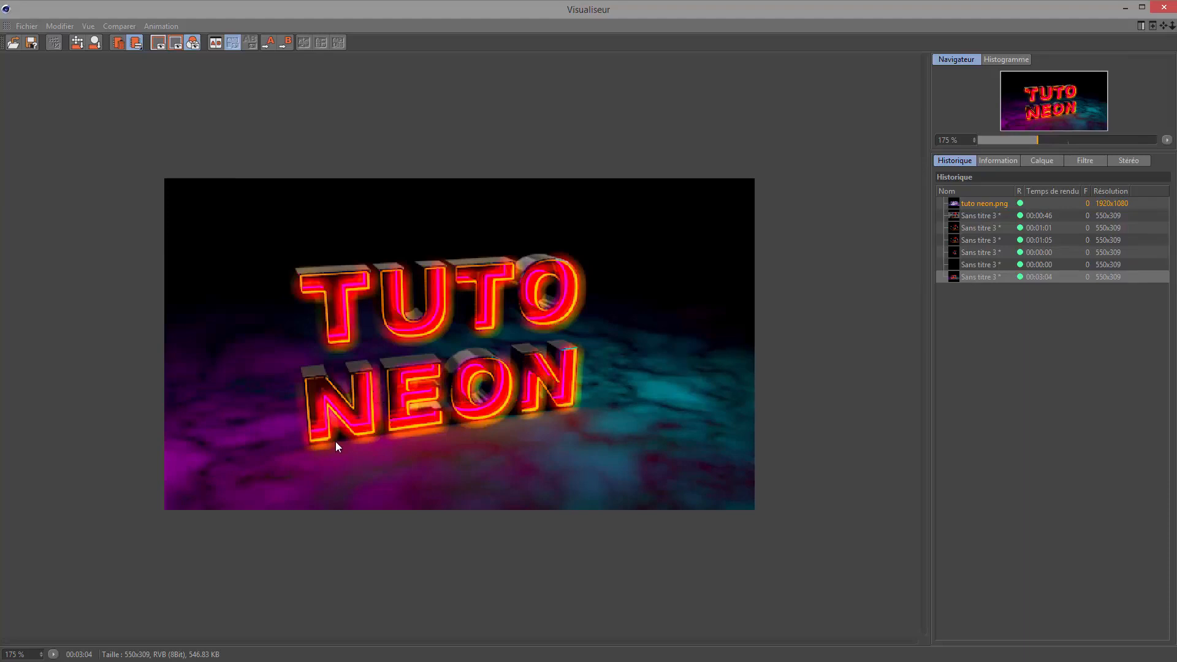
pyautogui.click(1036, 276)
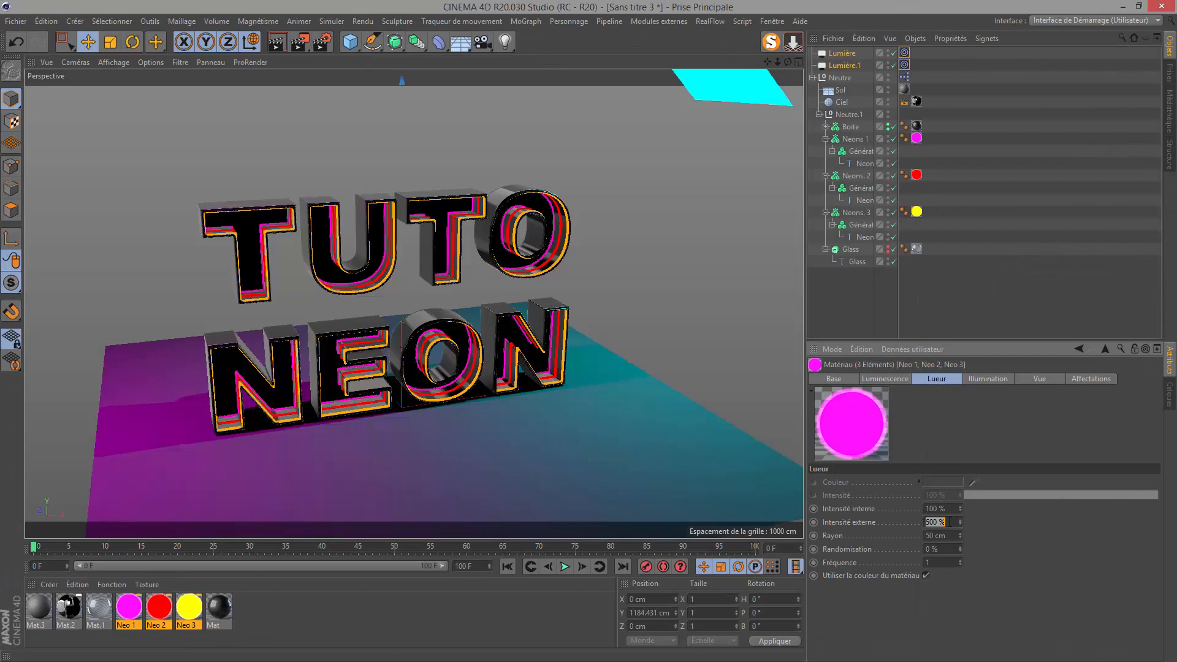
# Reopen the finished glow render in the Visualiseur for review, then minimise it
pyautogui.click(940, 538)
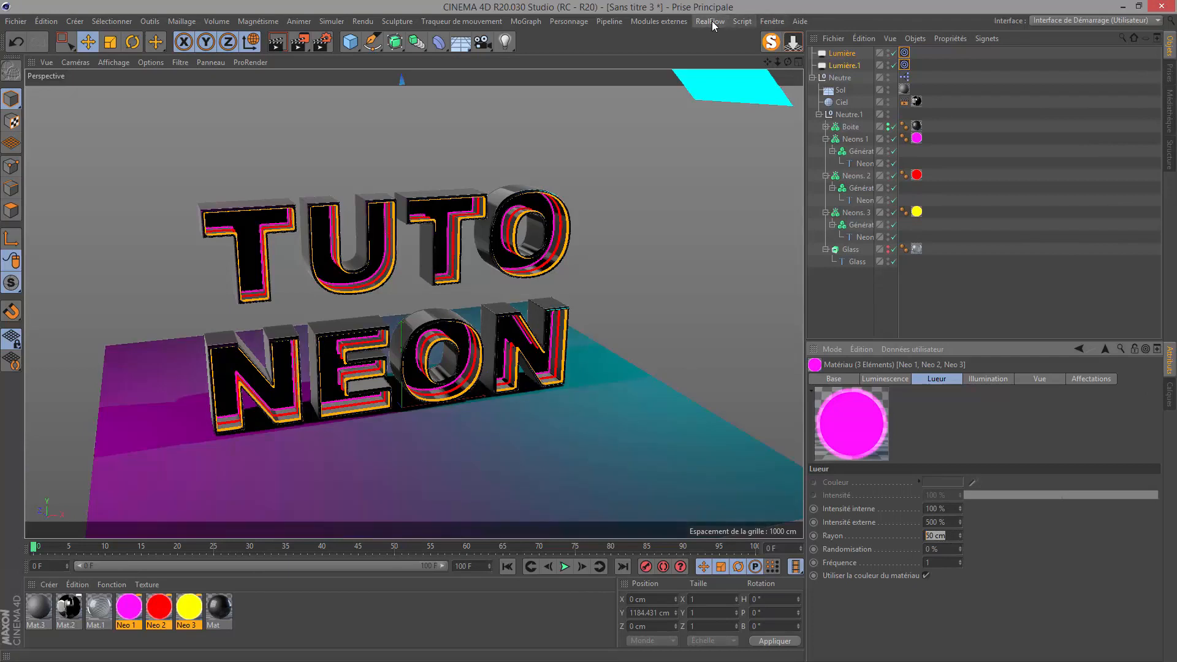
pyautogui.click(772, 21)
pyautogui.click(800, 287)
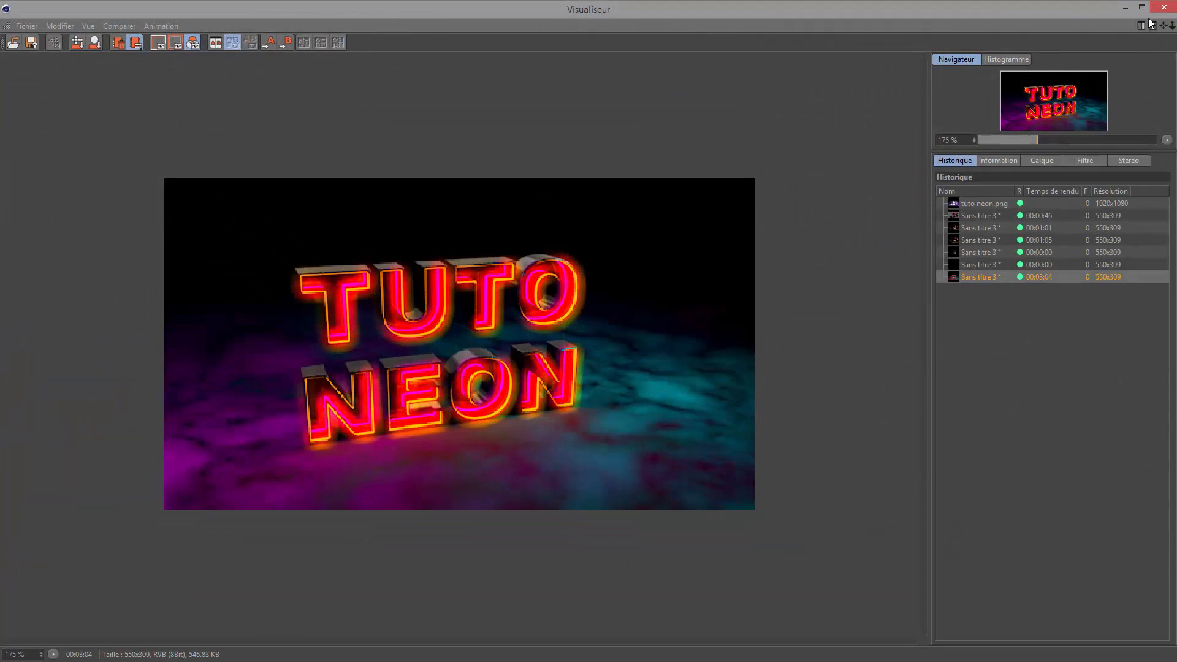
pyautogui.click(1126, 7)
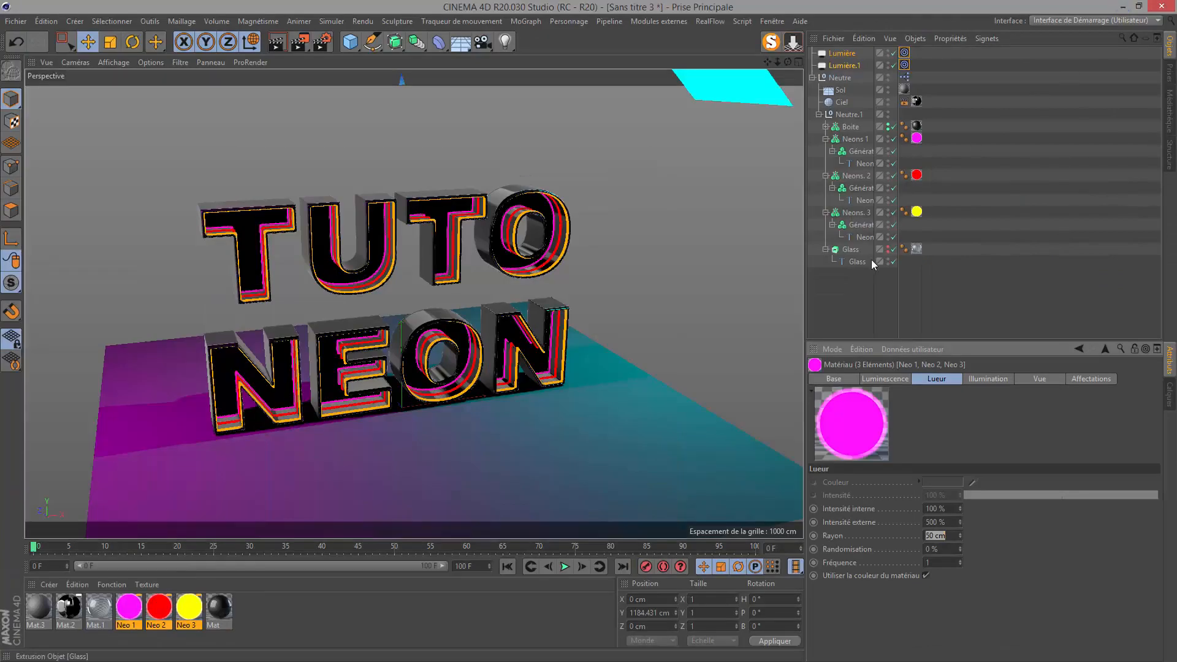
# Move both lights into the Neutre rig as its children
pyautogui.click(811, 78)
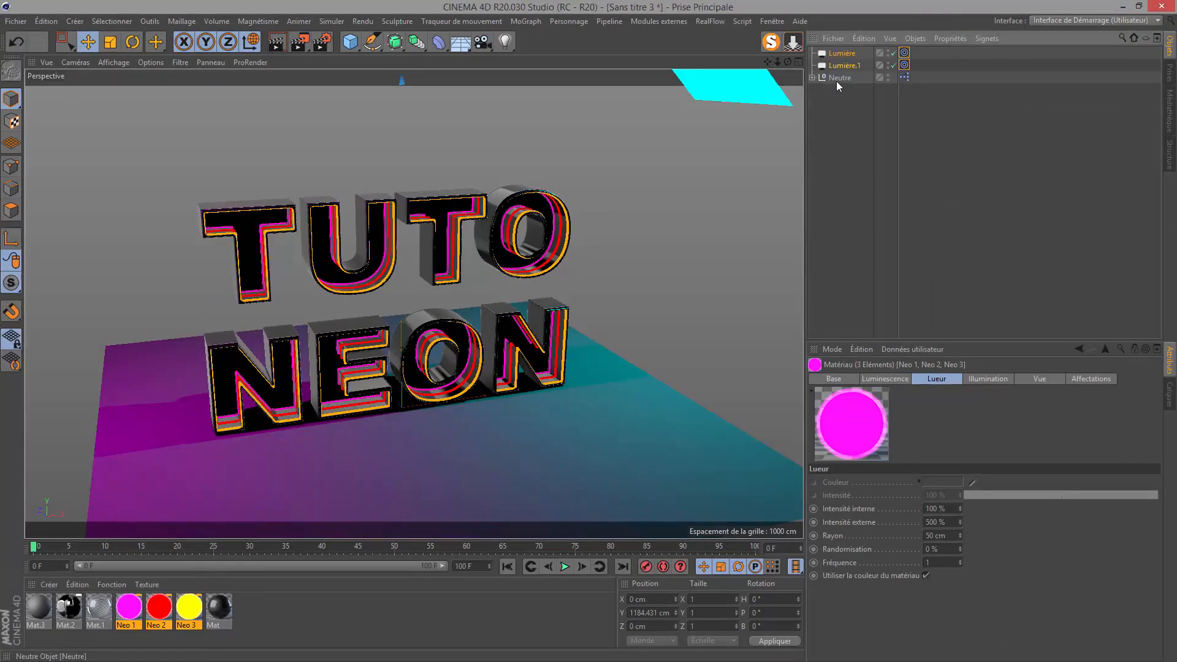
pyautogui.click(813, 78)
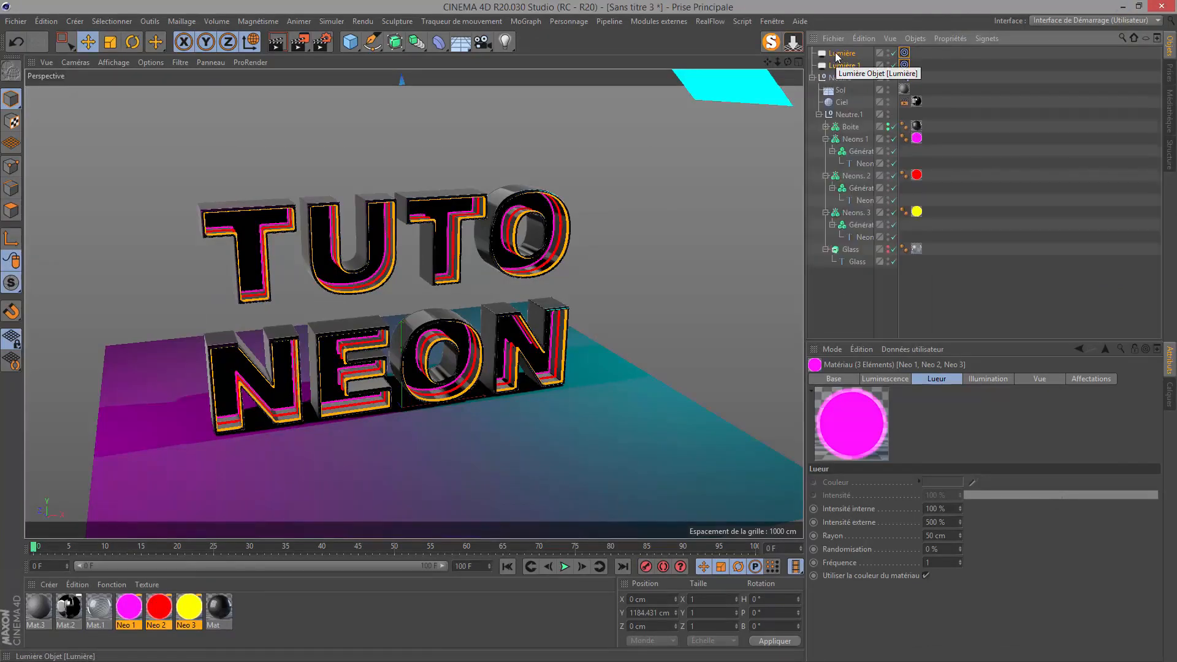
pyautogui.moveTo(842, 65); pyautogui.dragTo(836, 80)
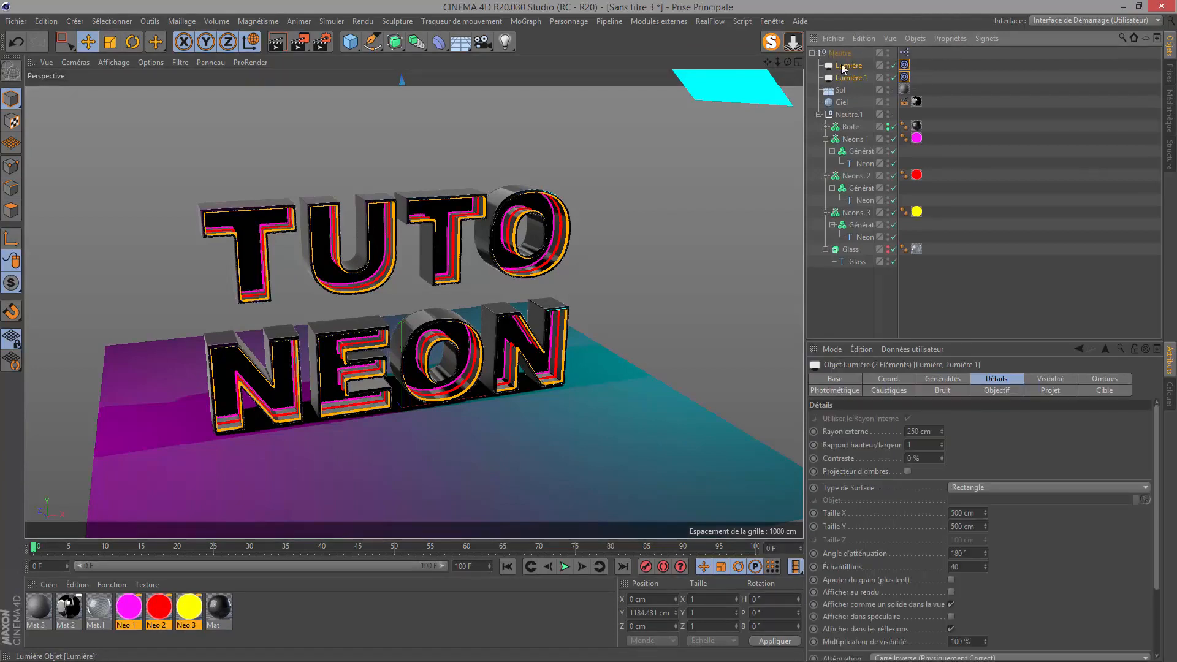
# Collapse the Neutre rig and look through the existing Neons Editor preset library in the Médiathèque
pyautogui.click(838, 56)
pyautogui.click(812, 54)
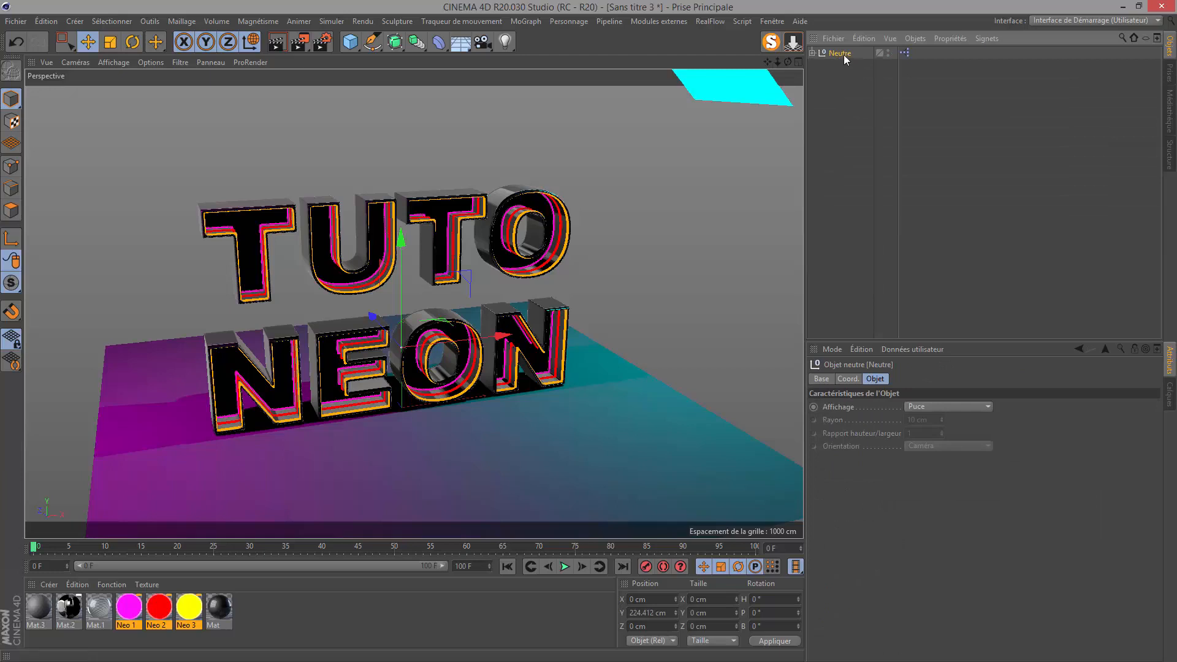
pyautogui.click(1170, 108)
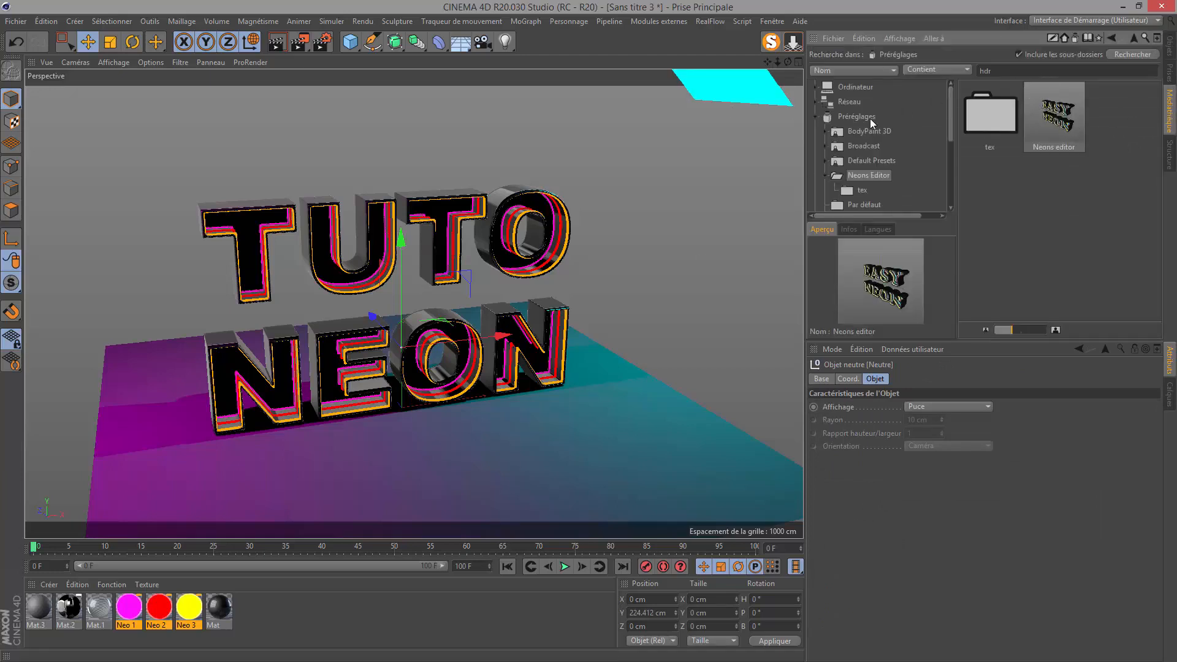
pyautogui.click(850, 118)
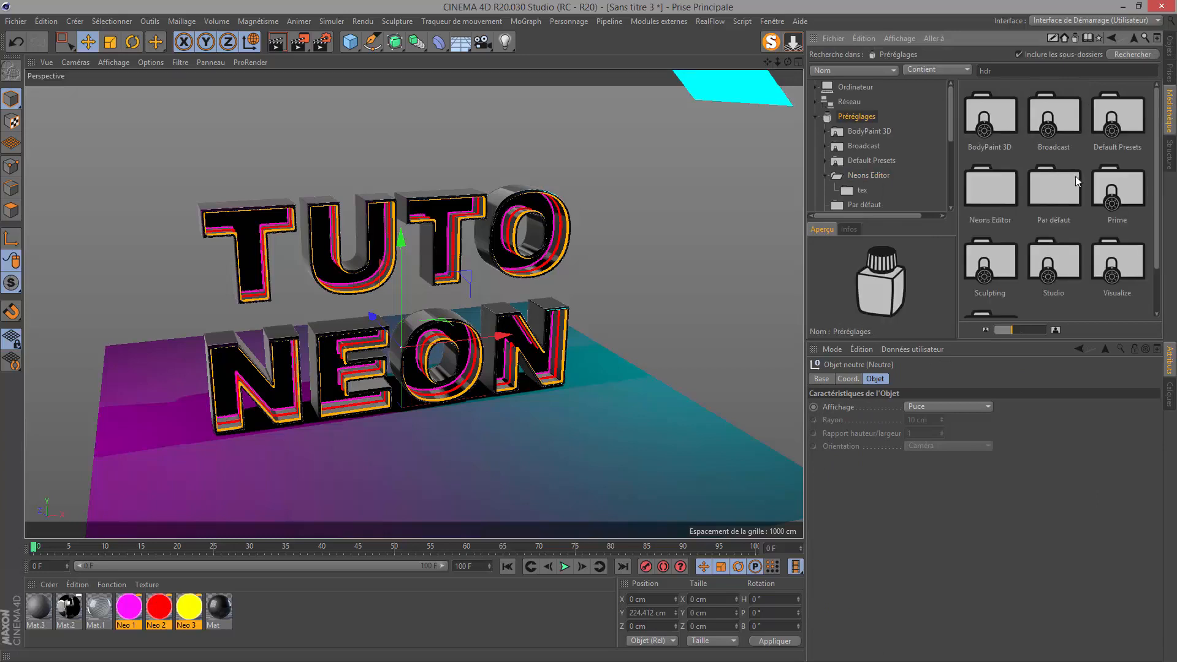
pyautogui.doubleClick(994, 187)
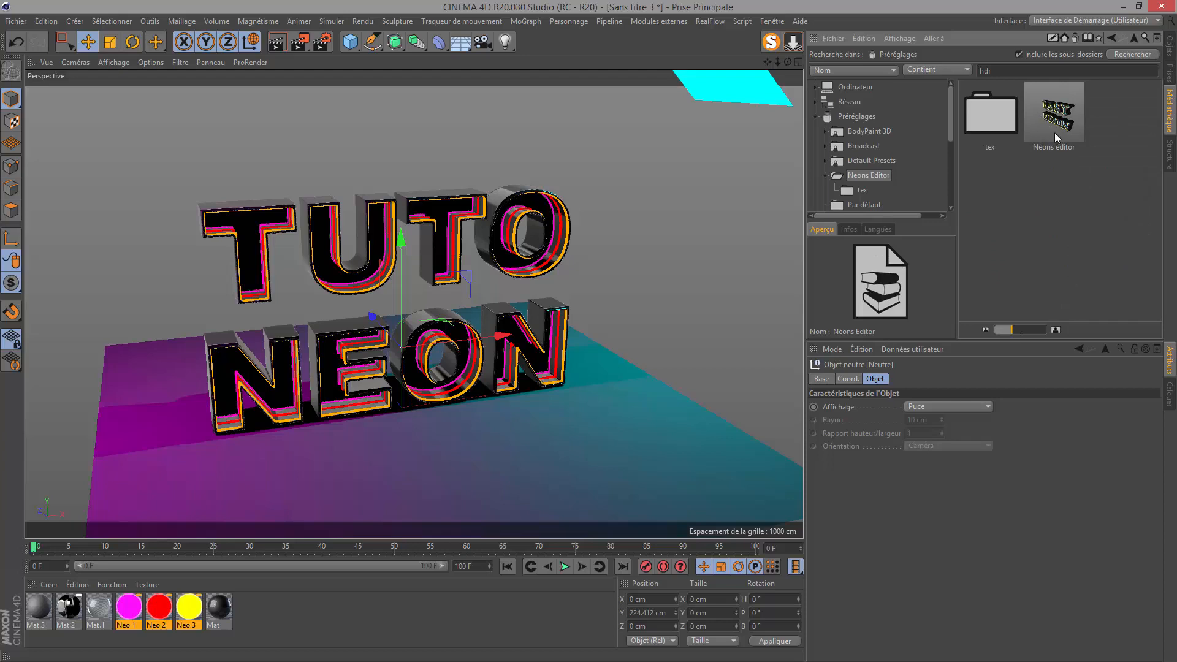
pyautogui.click(826, 176)
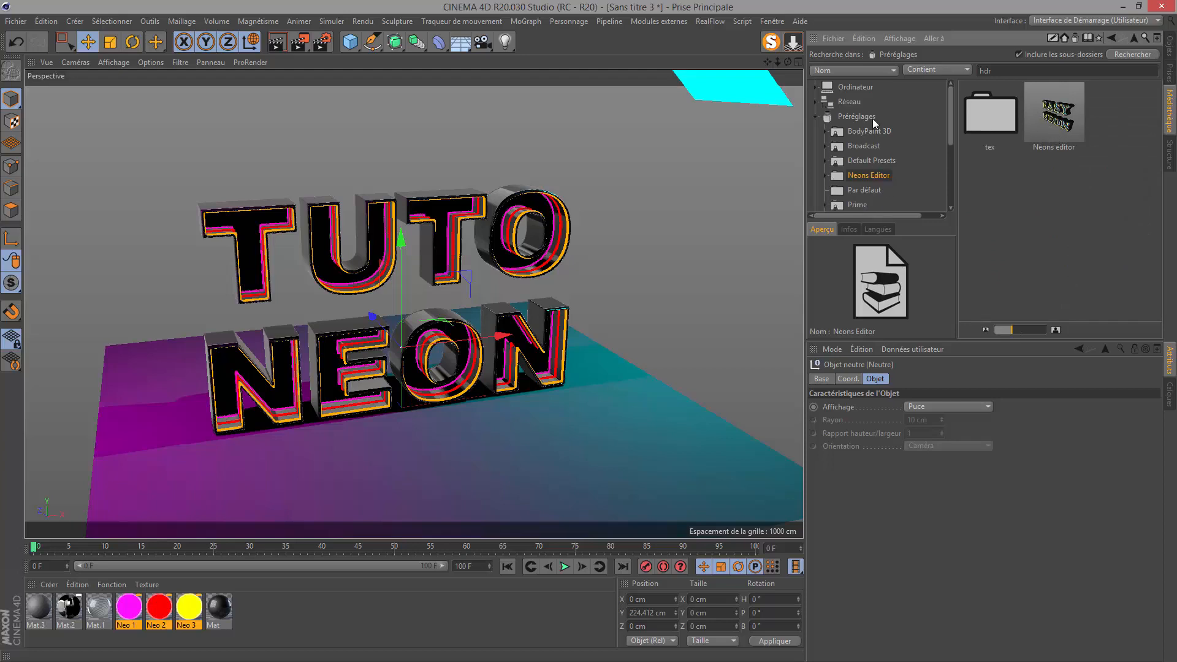
pyautogui.click(850, 118)
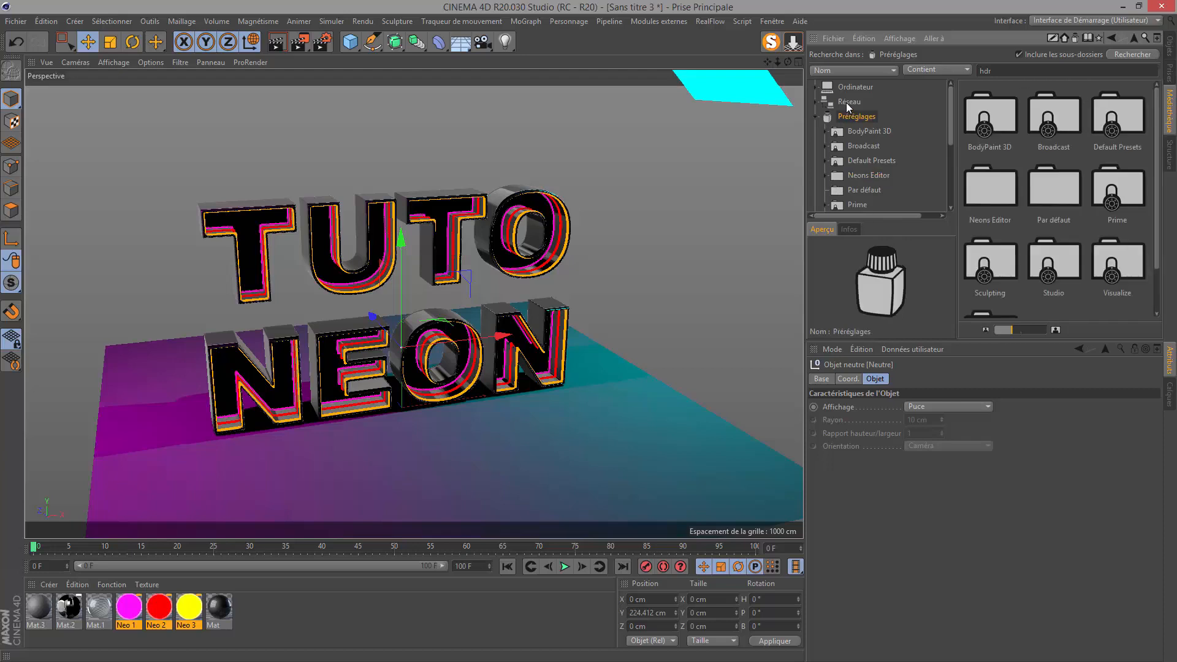
# Create a new preset library named TUTO TEST
pyautogui.click(832, 38)
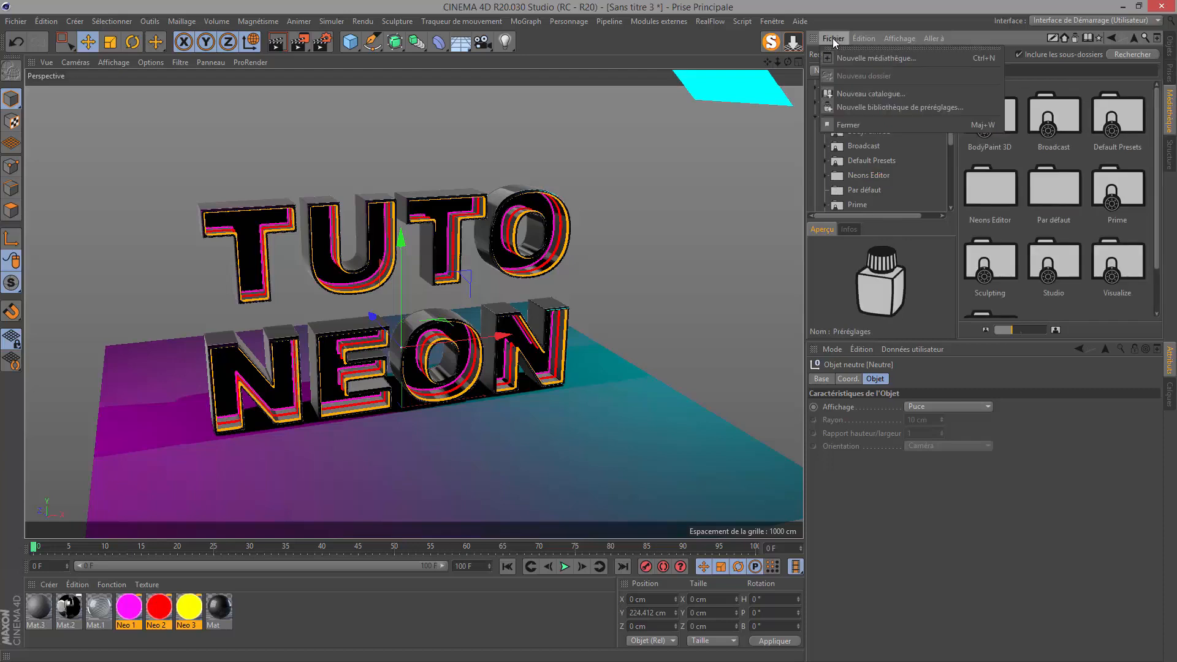
pyautogui.click(859, 109)
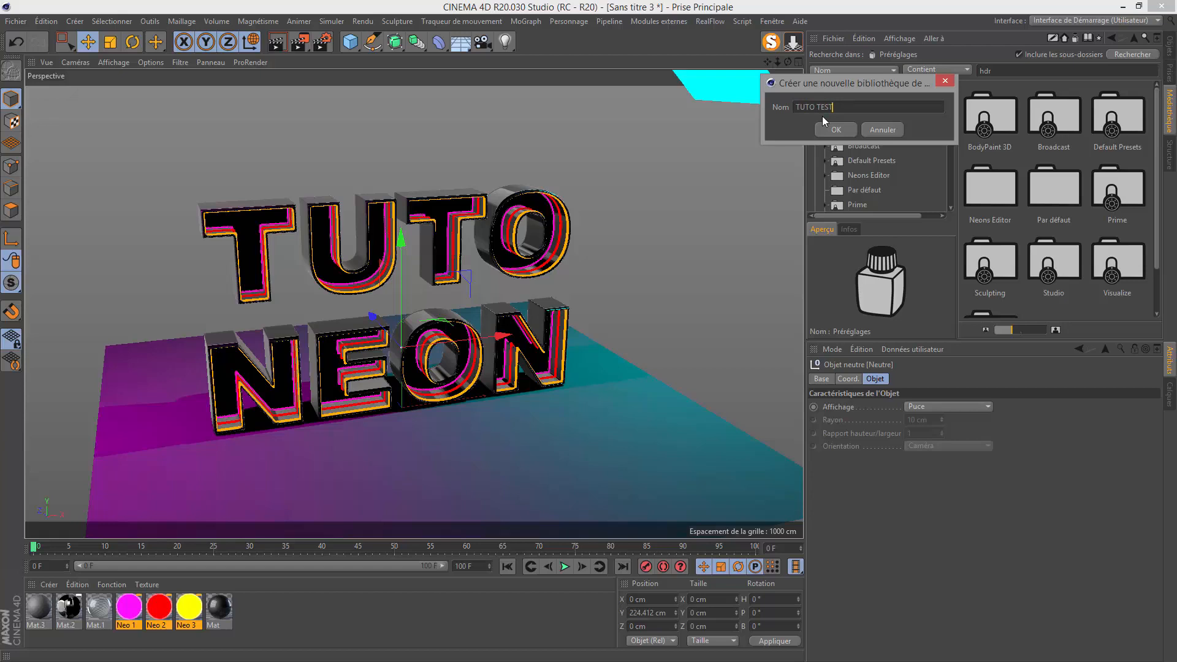
pyautogui.click(835, 129)
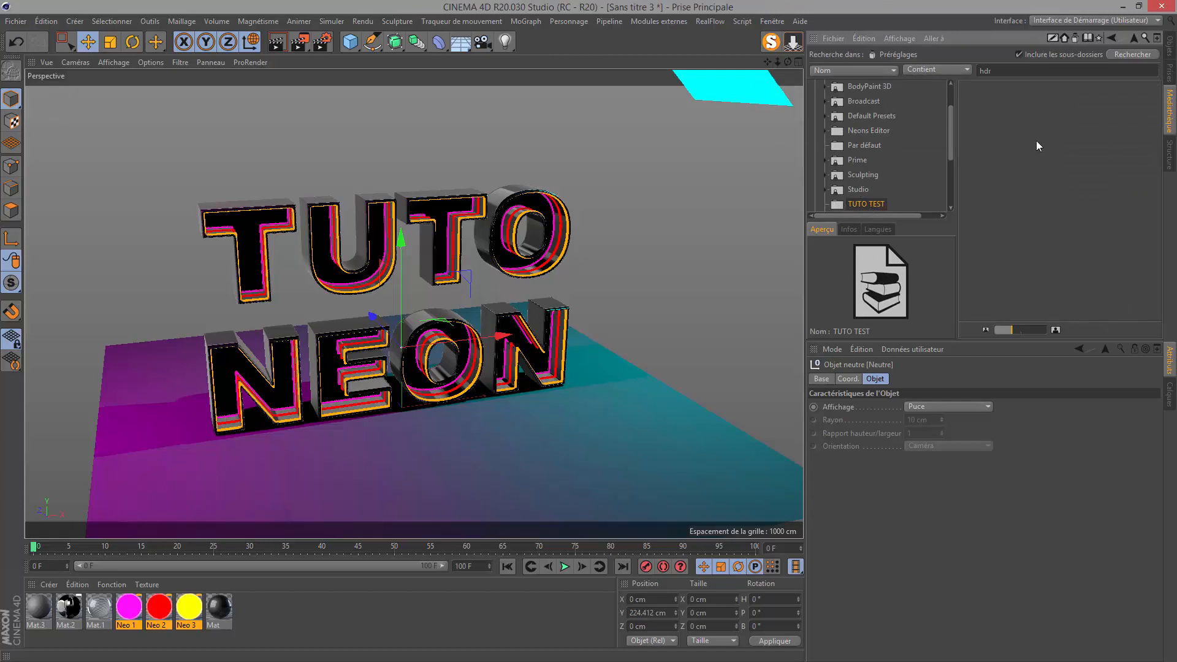
# Detach the Médiathèque into a floating window and store the Neutre rig in TUTO TEST, checking the tex folder saved with it
pyautogui.click(817, 40)
pyautogui.click(844, 48)
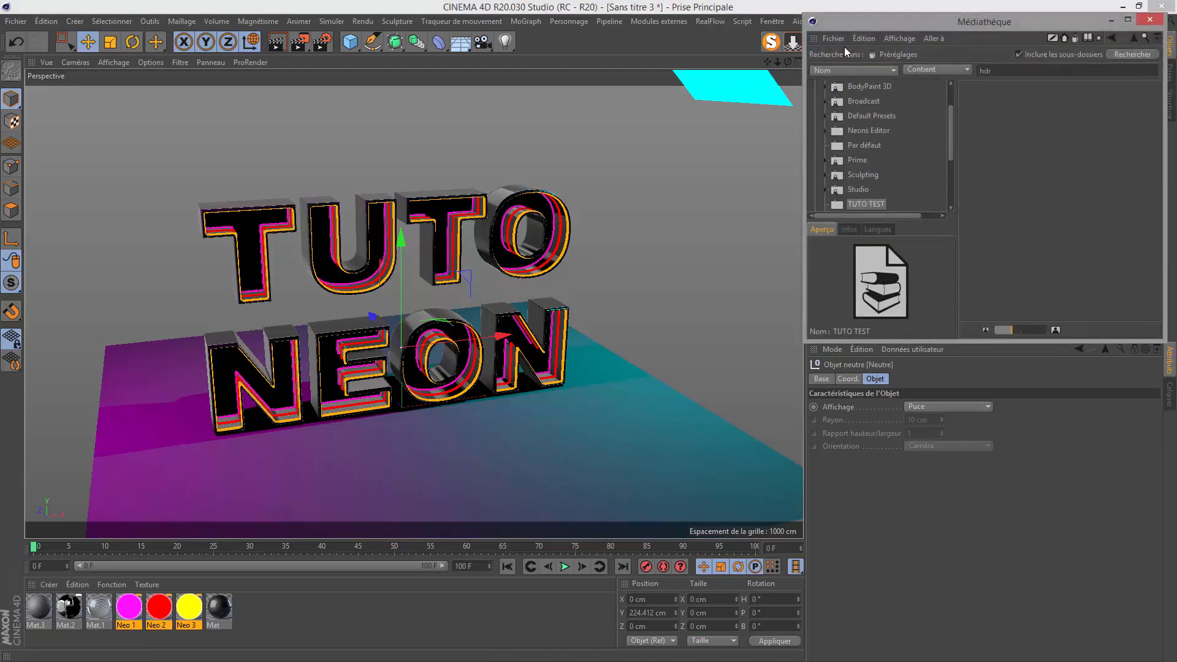
pyautogui.moveTo(878, 19); pyautogui.dragTo(245, 90)
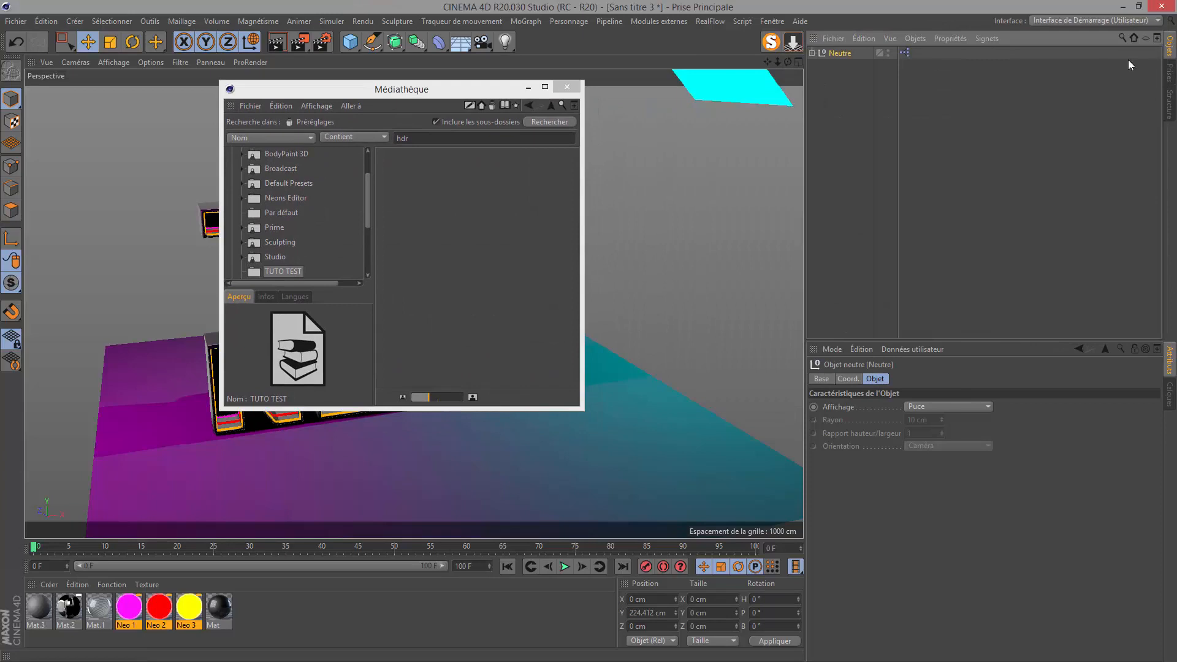
pyautogui.moveTo(839, 55); pyautogui.dragTo(455, 225)
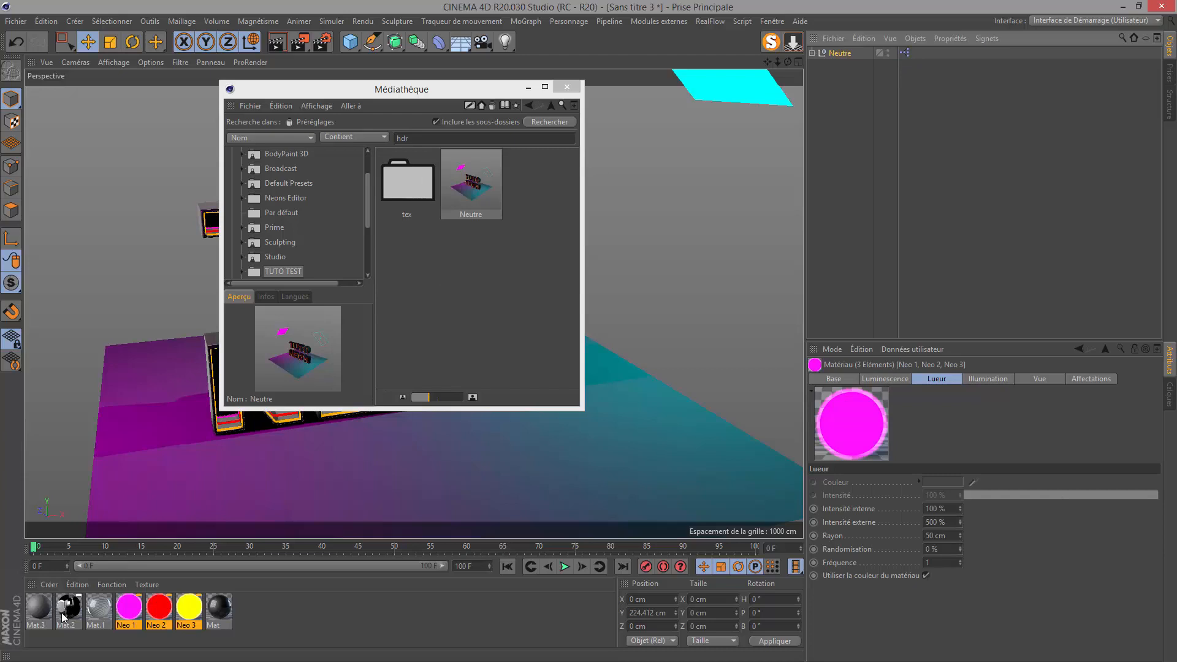
pyautogui.doubleClick(406, 180)
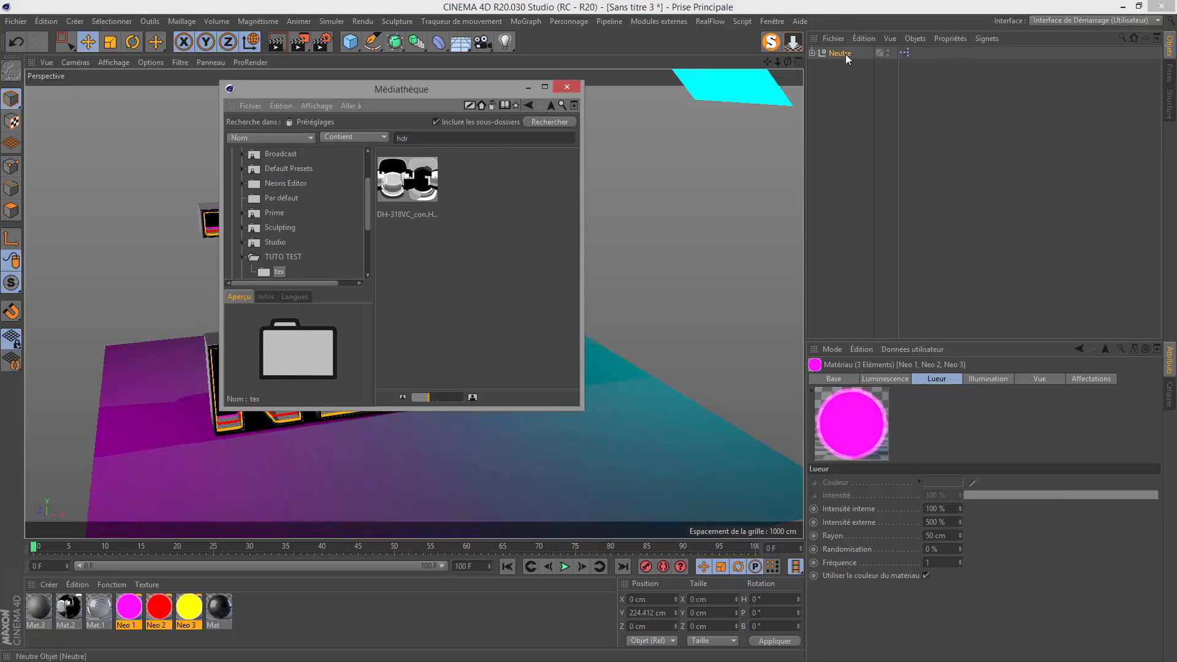
pyautogui.click(260, 254)
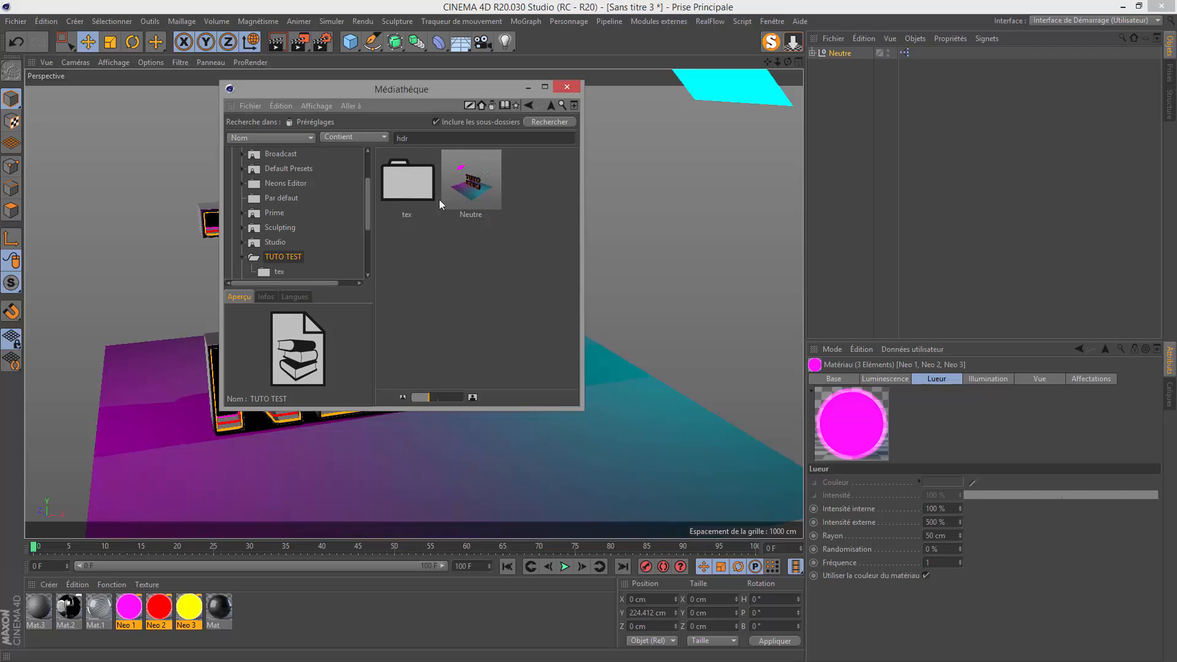
# Store Mat.2's Couleur texture in the TUTO TEST library as a separate preset and check the library's tex folder
pyautogui.click(66, 607)
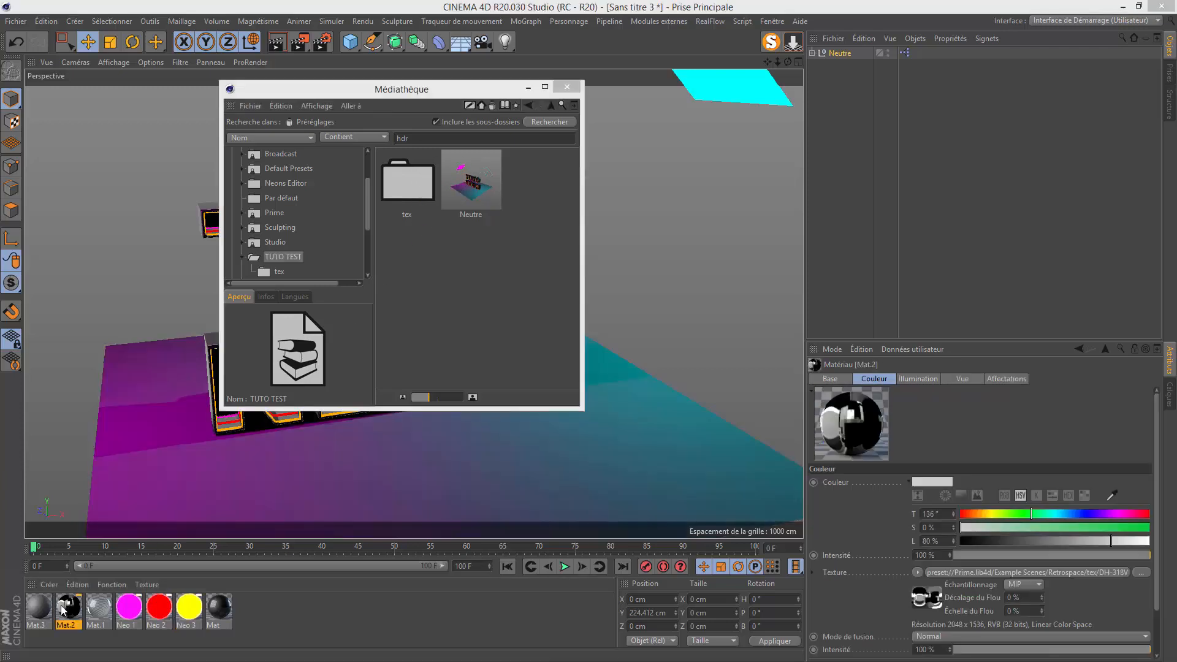
pyautogui.doubleClick(66, 607)
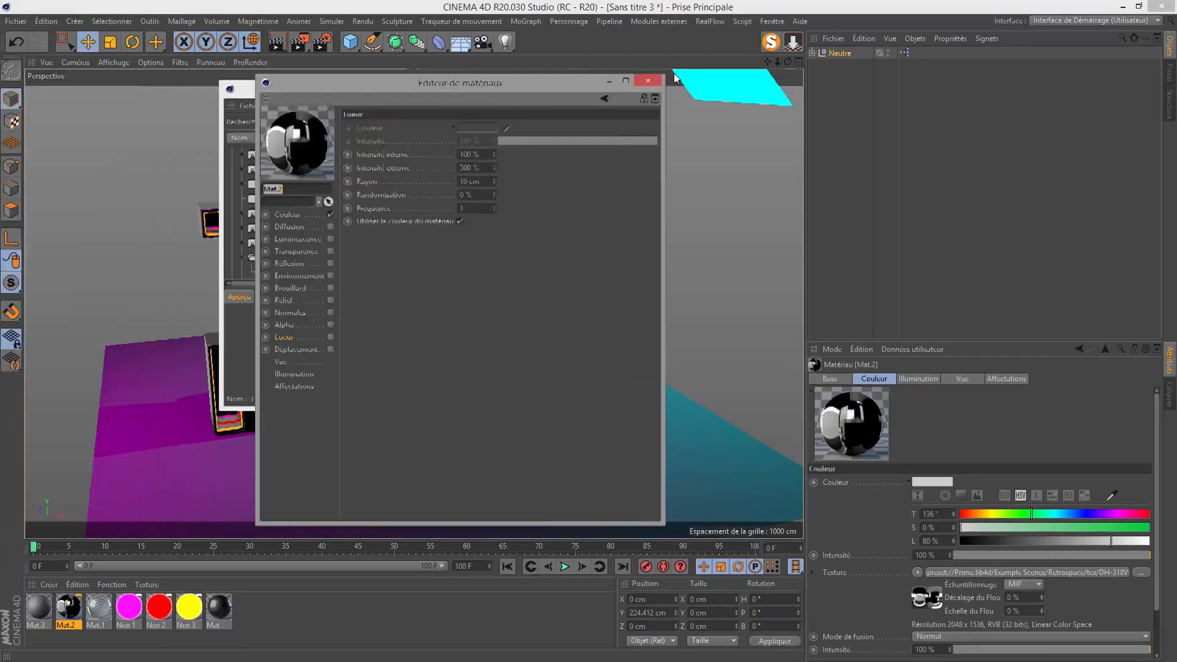
pyautogui.moveTo(474, 83); pyautogui.dragTo(829, 58)
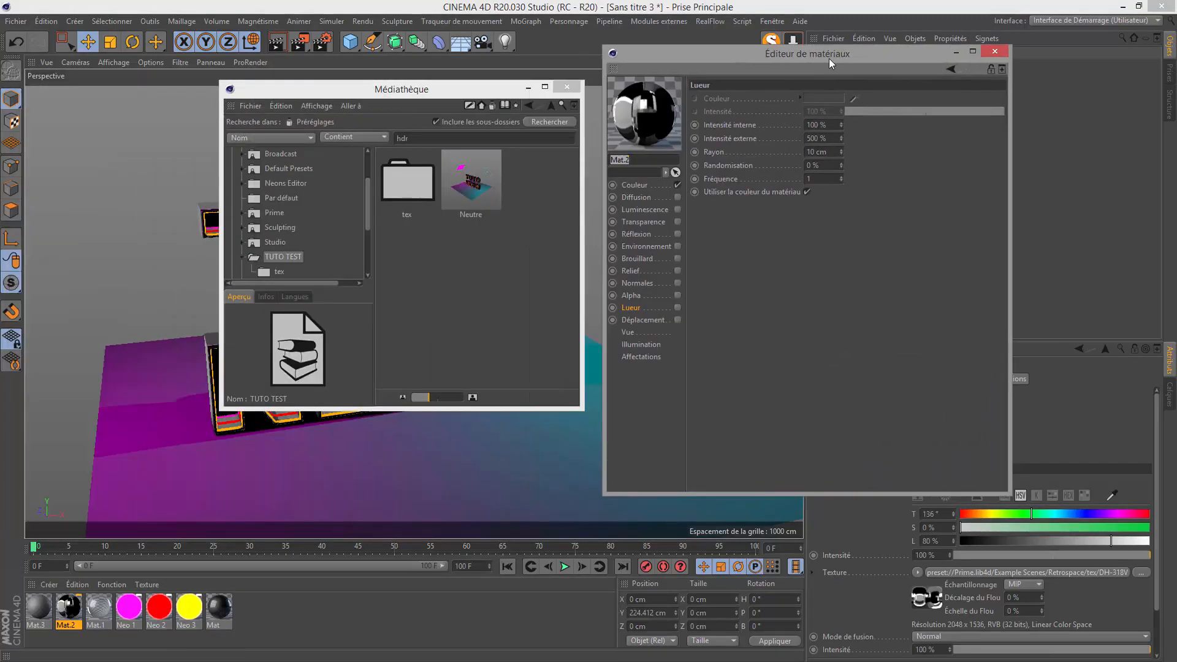
pyautogui.click(643, 185)
pyautogui.moveTo(811, 217); pyautogui.dragTo(521, 258)
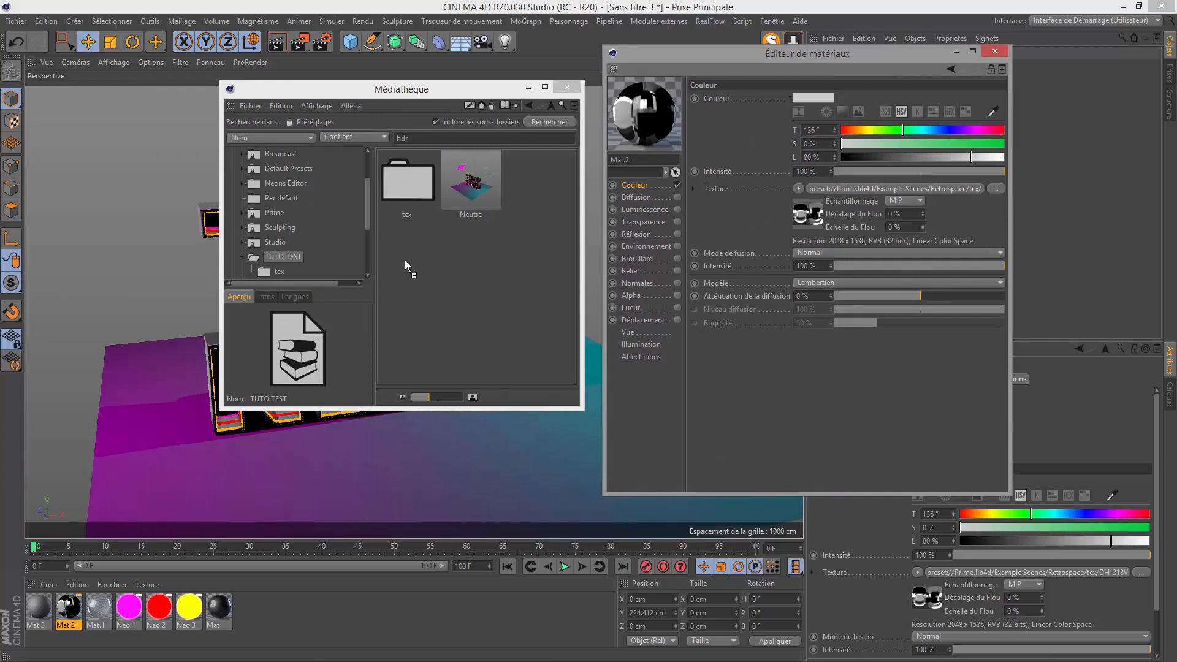
pyautogui.moveTo(404, 260); pyautogui.dragTo(406, 260)
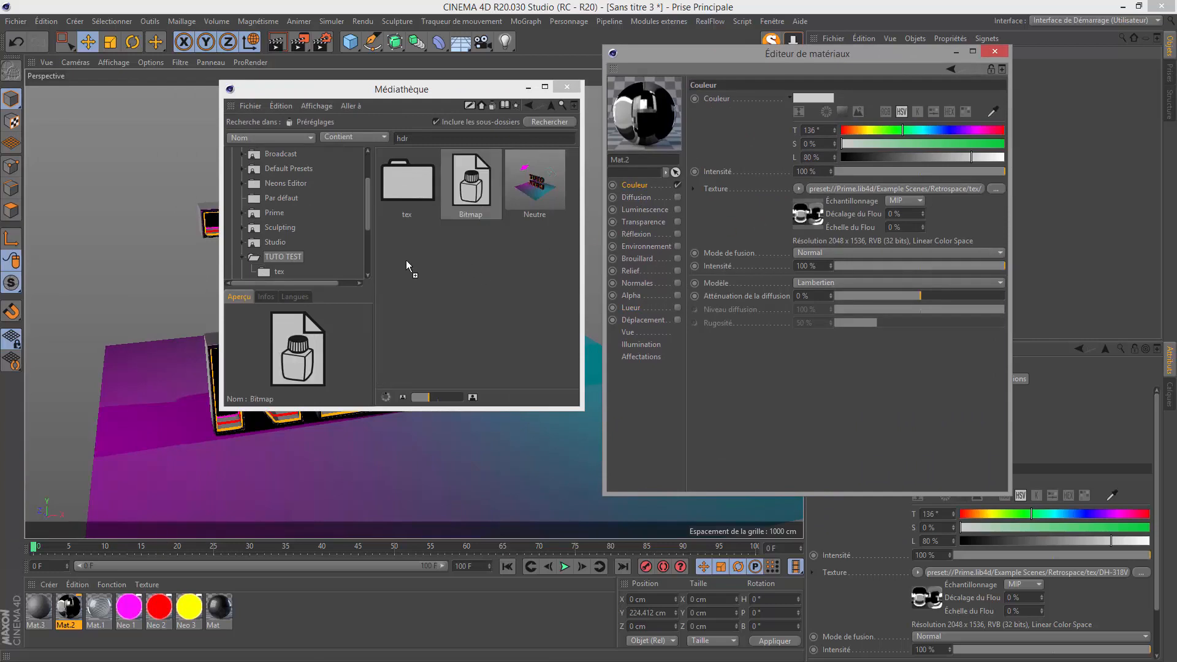
pyautogui.doubleClick(400, 178)
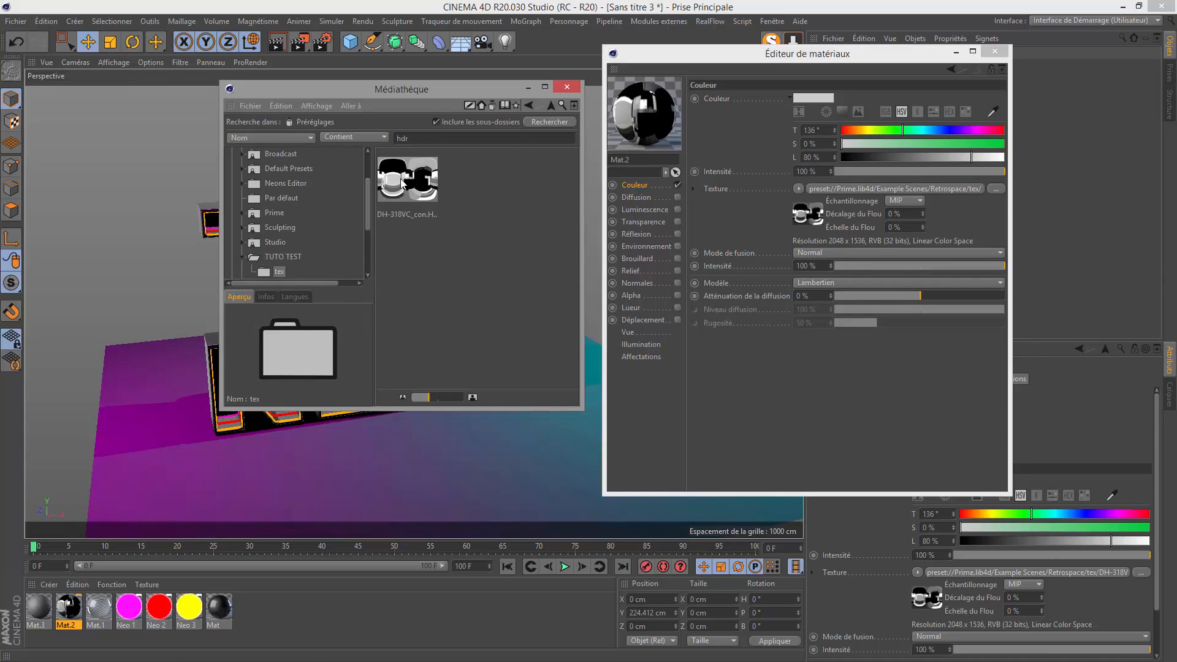
pyautogui.click(526, 105)
# Delete the Bitmap preset from the TUTO TEST library
pyautogui.click(464, 193)
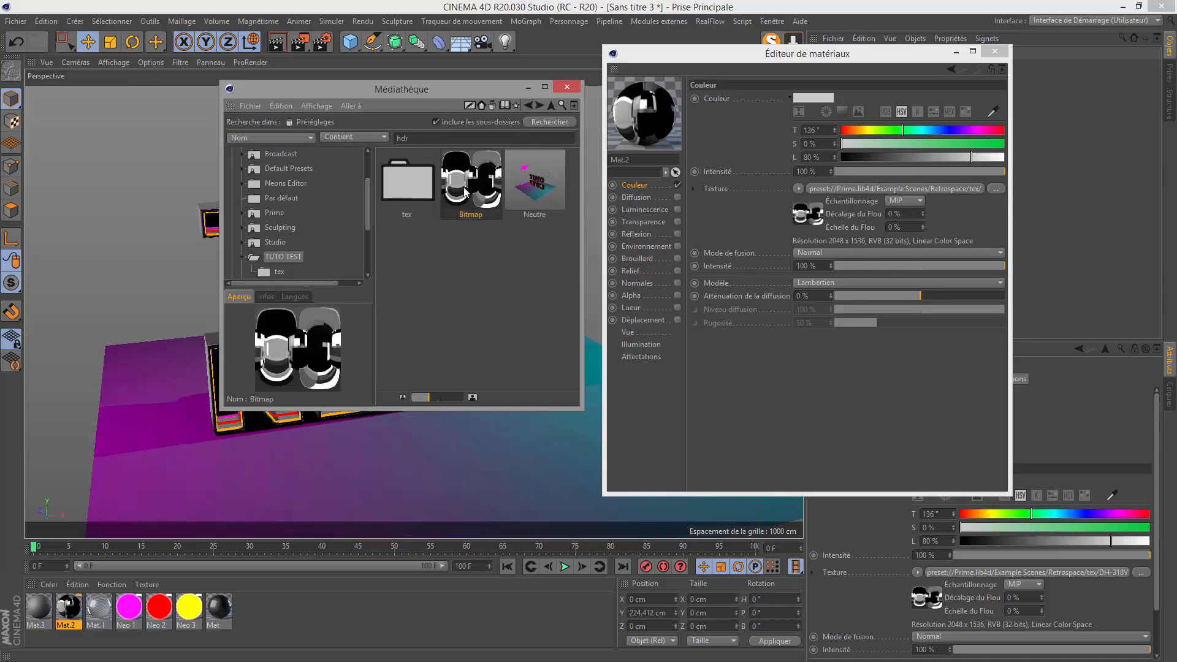
pyautogui.press('Delete')
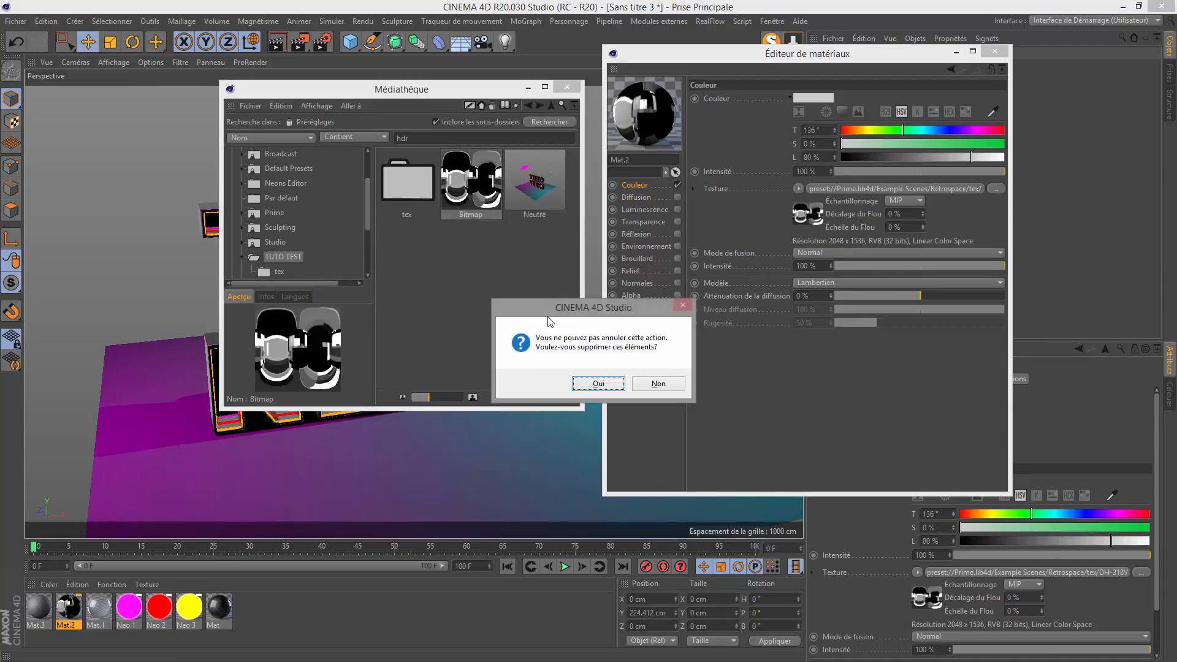
pyautogui.click(592, 385)
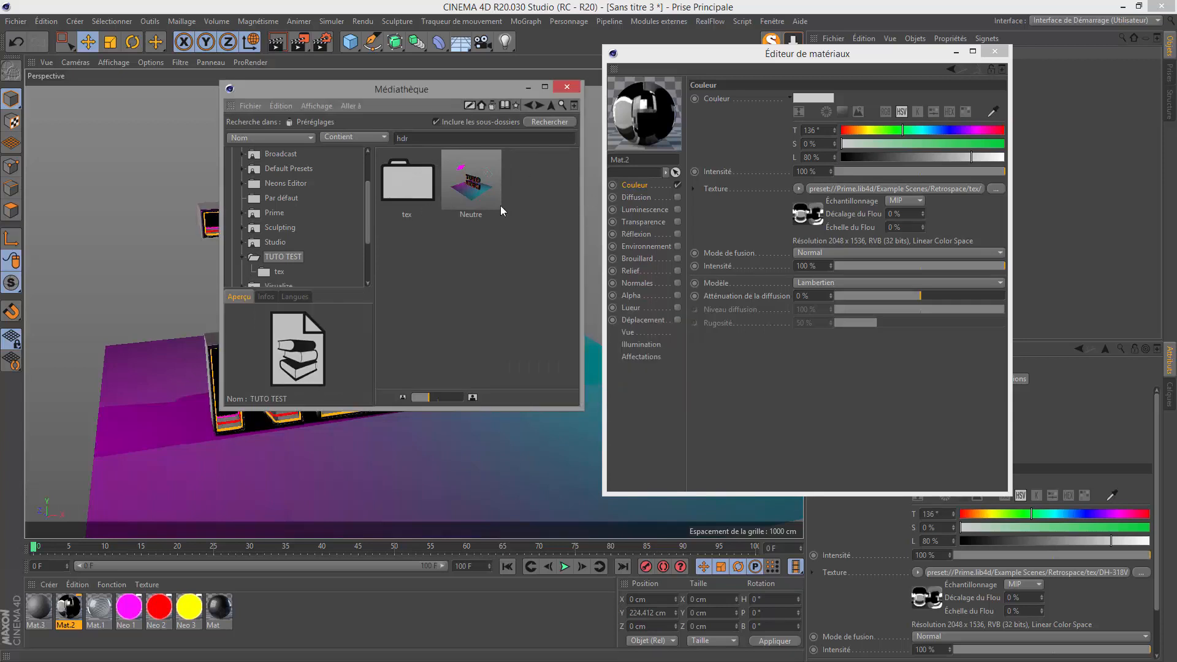
# Switch to File Explorer and locate tuto test.lib4d under AppData\Roaming\MAXON\Cinema 4D R20_4FA5020E\library\browser
pyautogui.click(160, 661)
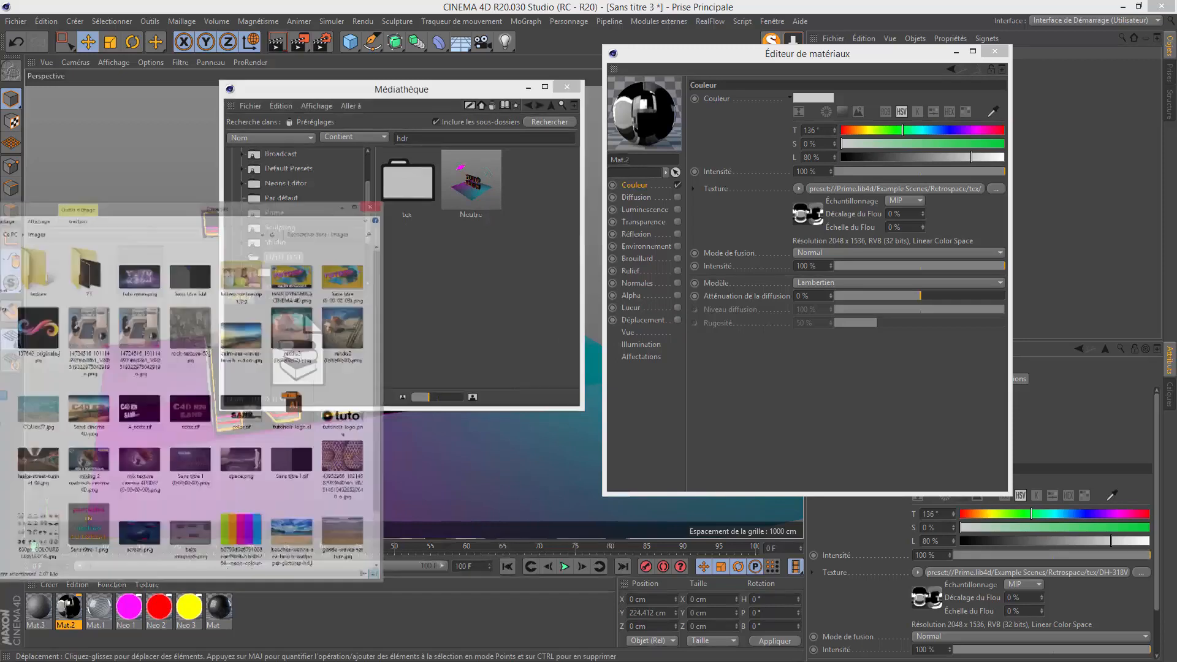
pyautogui.click(296, 168)
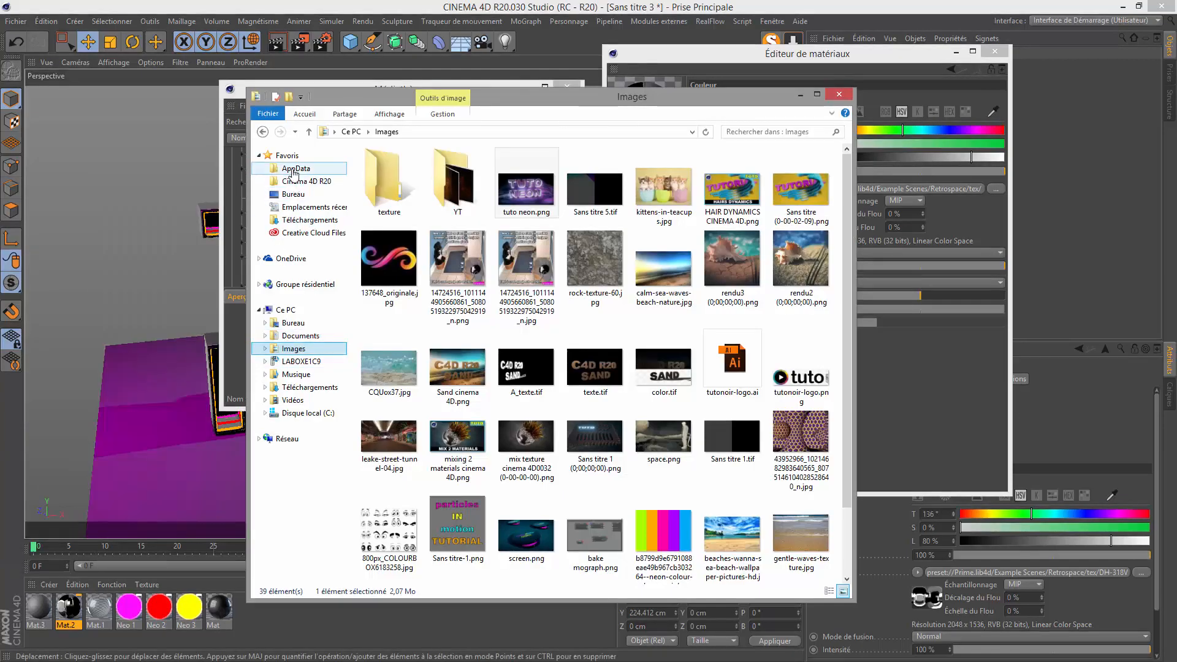
pyautogui.doubleClick(388, 195)
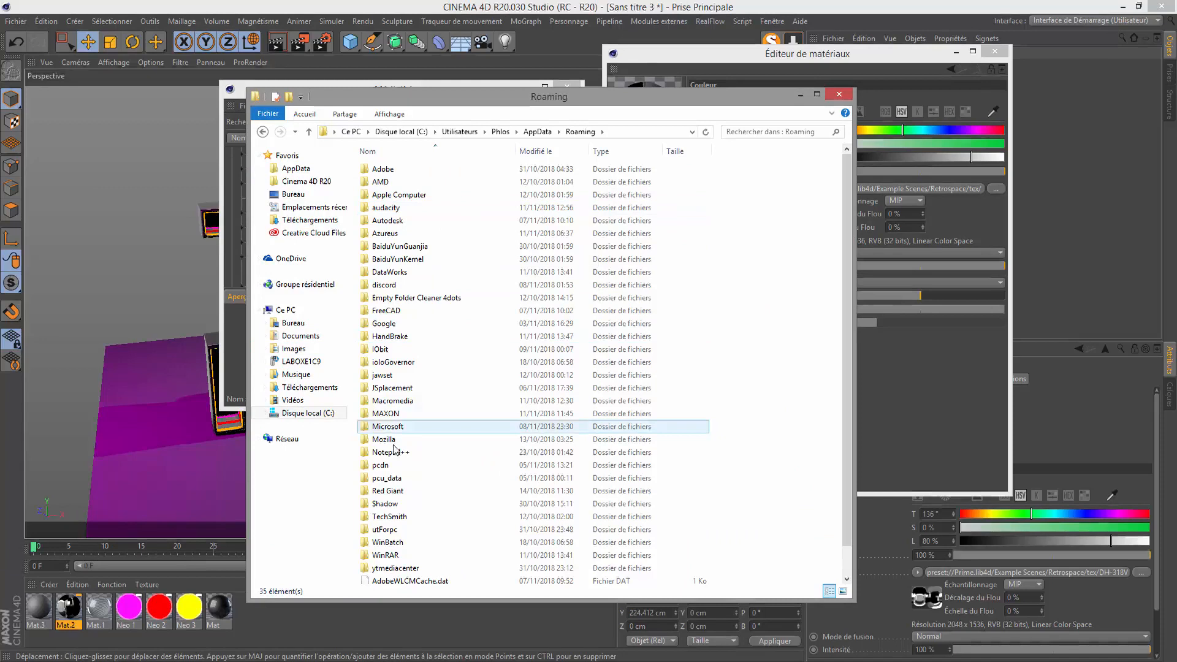
pyautogui.doubleClick(393, 414)
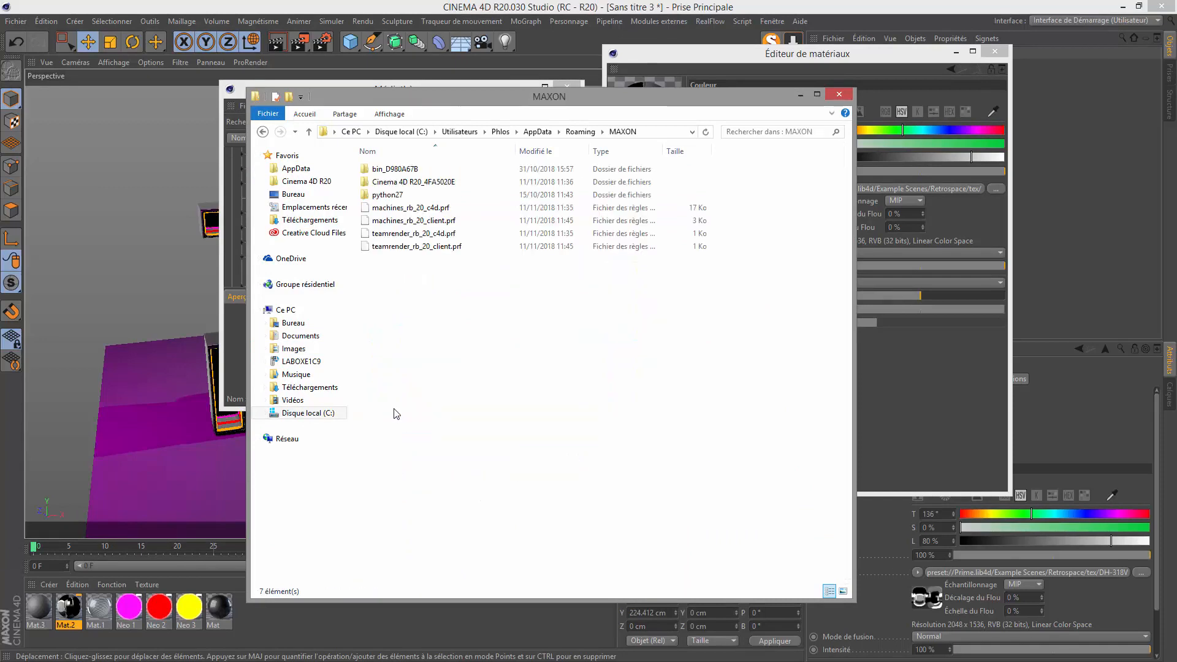
pyautogui.doubleClick(392, 182)
pyautogui.doubleClick(384, 233)
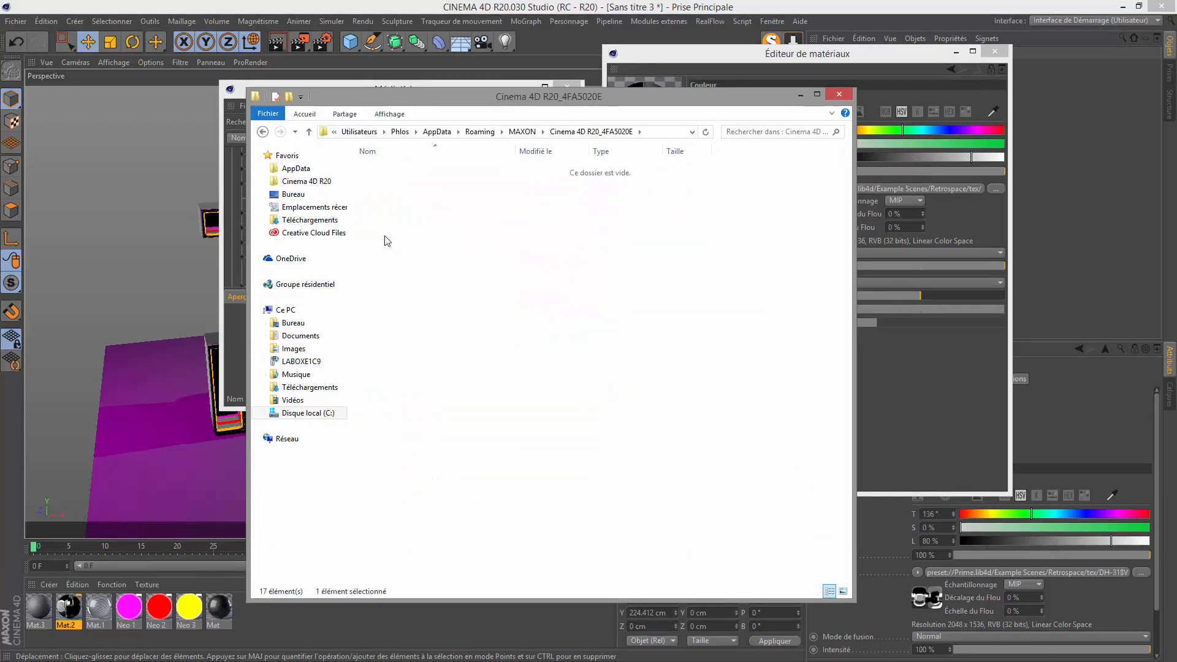
pyautogui.doubleClick(386, 170)
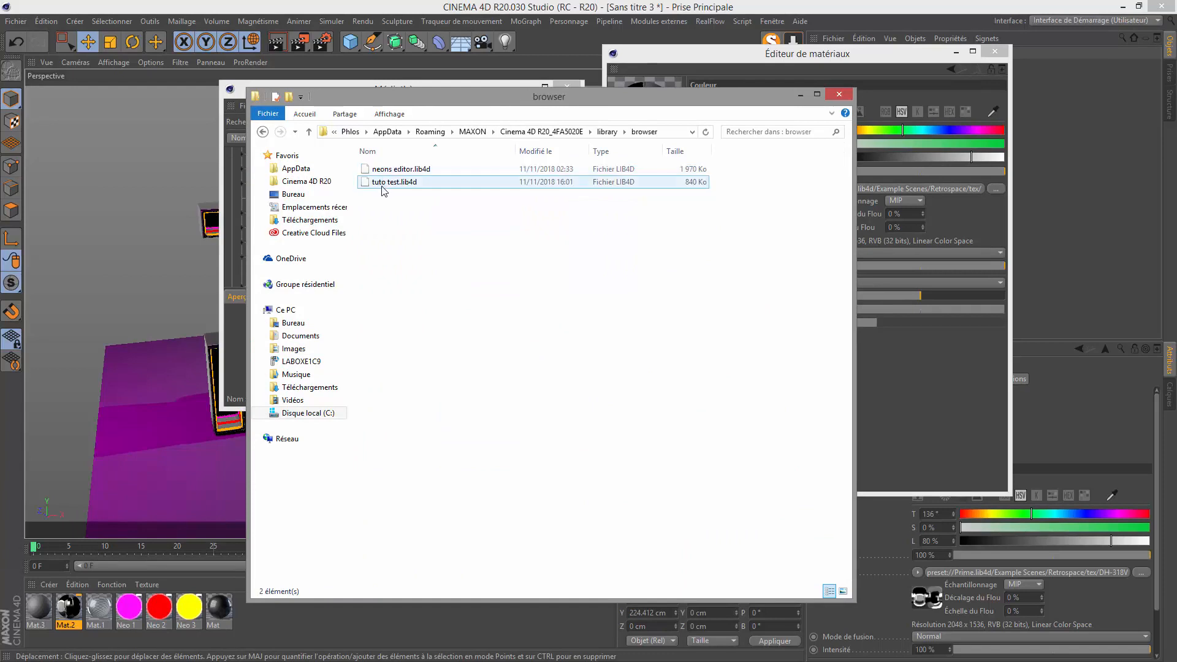
pyautogui.click(380, 186)
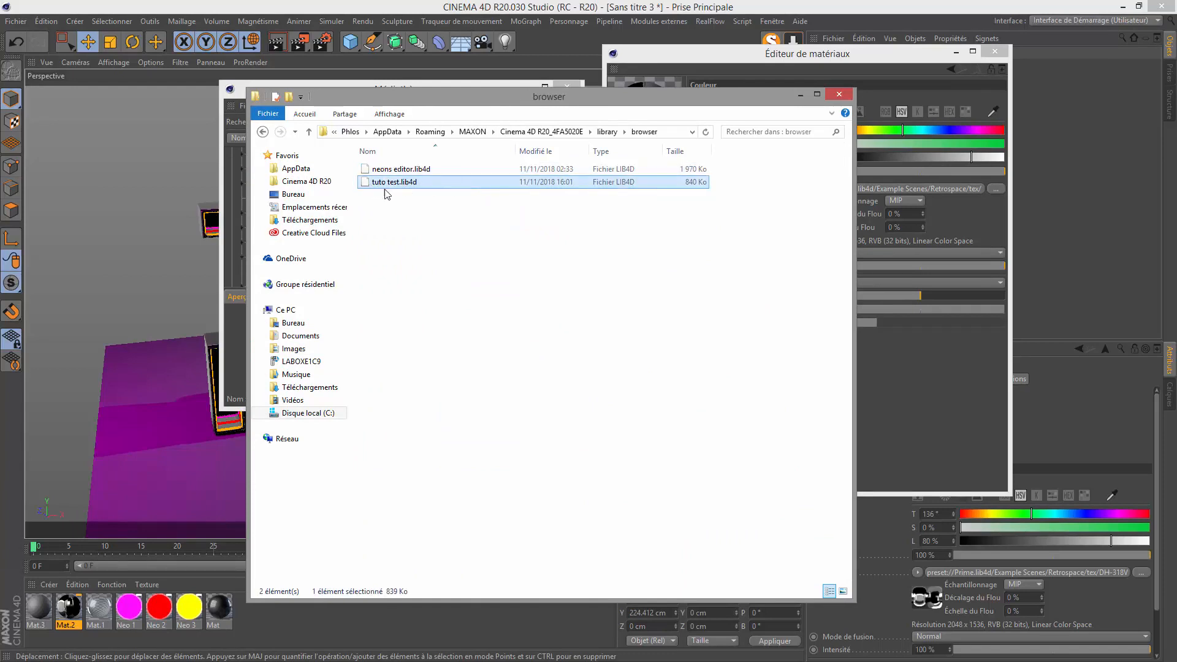
pyautogui.moveTo(380, 187); pyautogui.dragTo(413, 202)
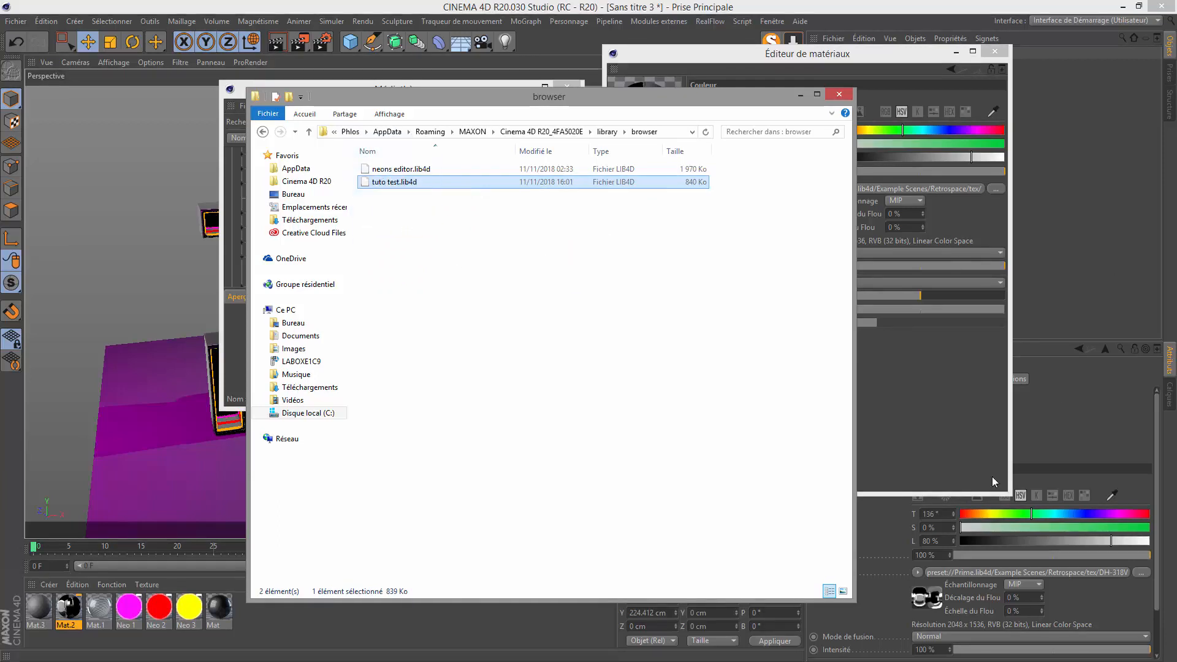
pyautogui.moveTo(502, 105); pyautogui.dragTo(415, 184)
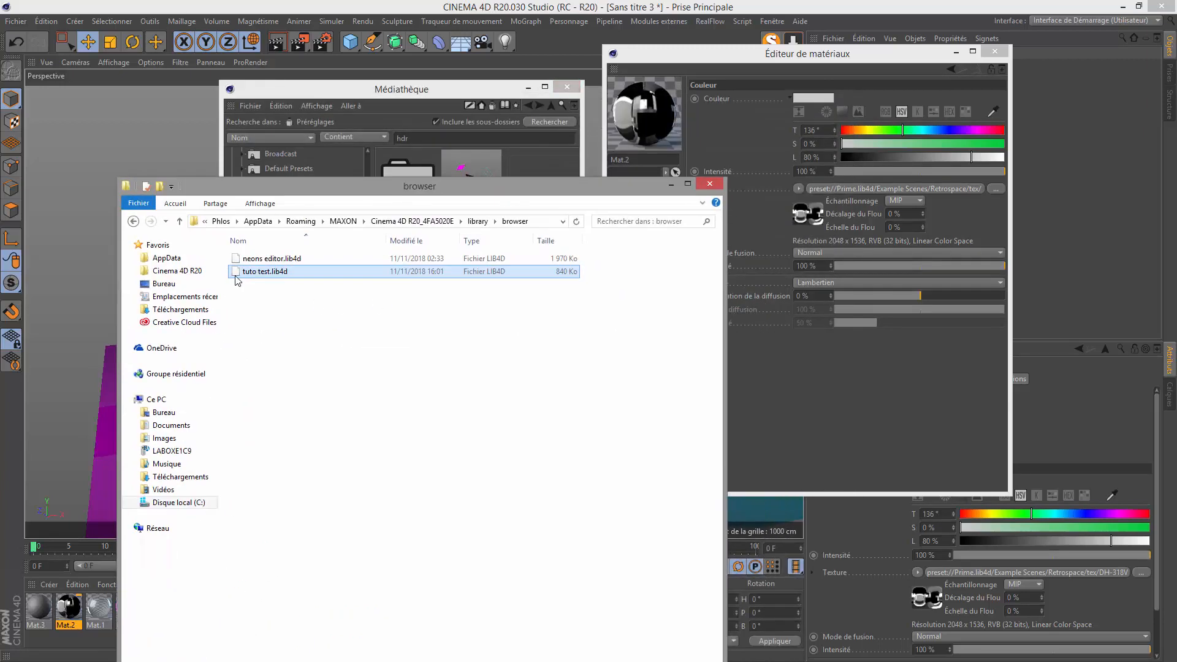